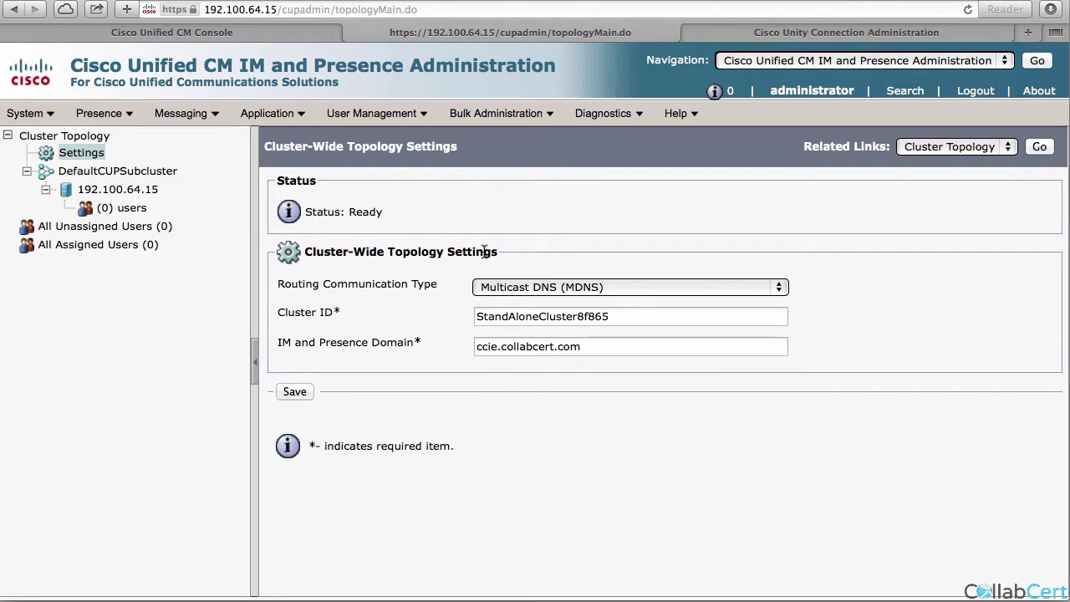
In the CM console, start a new UC service of type IM and Presence.
{"action": "left_click", "coordinate": [282, 32]}
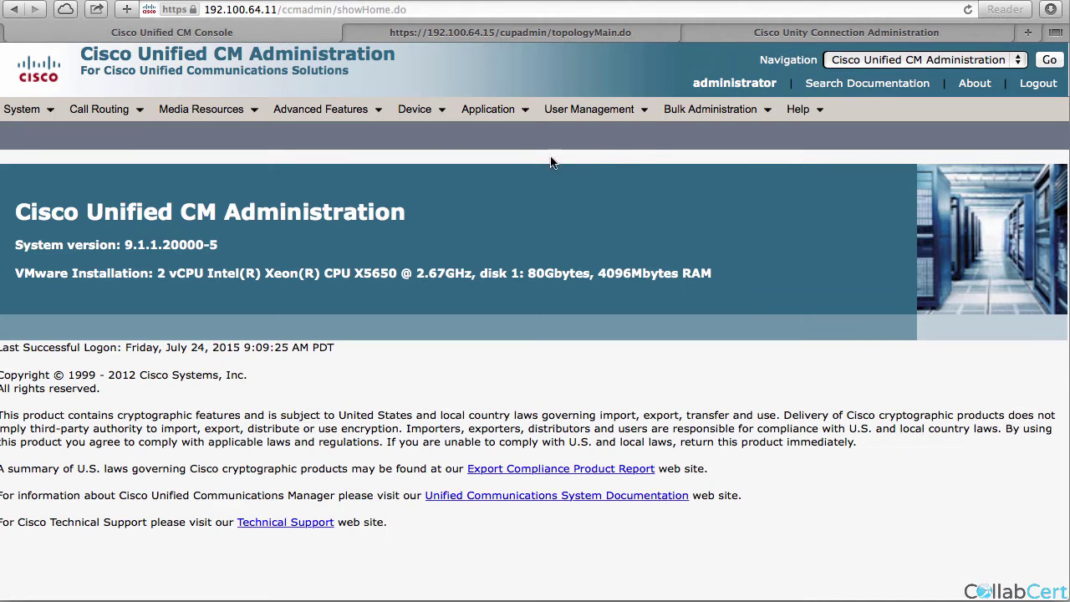
{"action": "mouse_move", "coordinate": [607, 109]}
{"action": "mouse_move", "coordinate": [719, 225]}
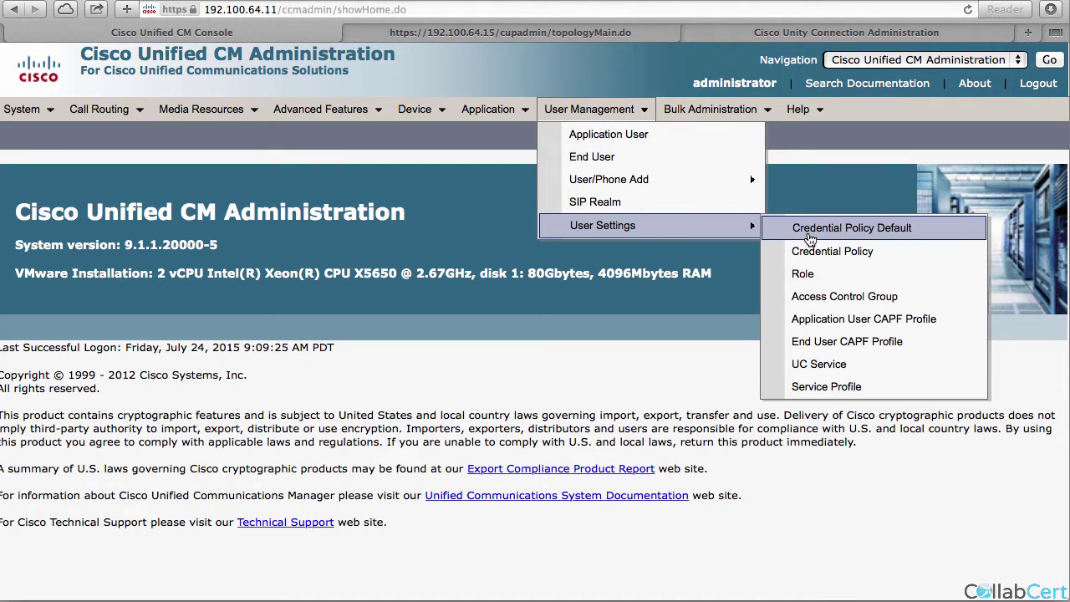
{"action": "left_click", "coordinate": [824, 363]}
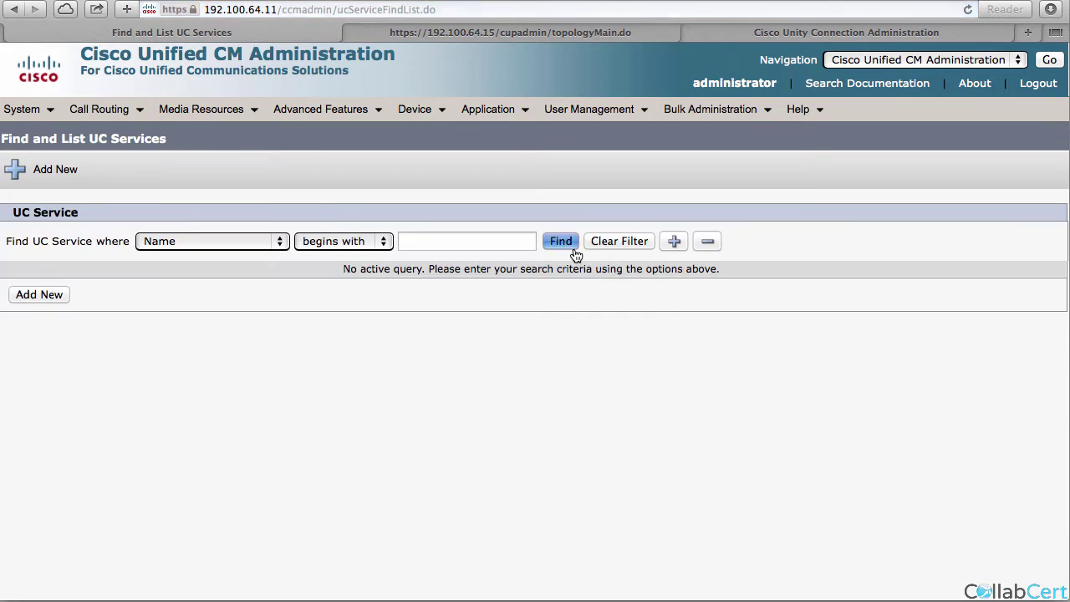
{"action": "left_click", "coordinate": [573, 250]}
{"action": "left_click", "coordinate": [42, 365]}
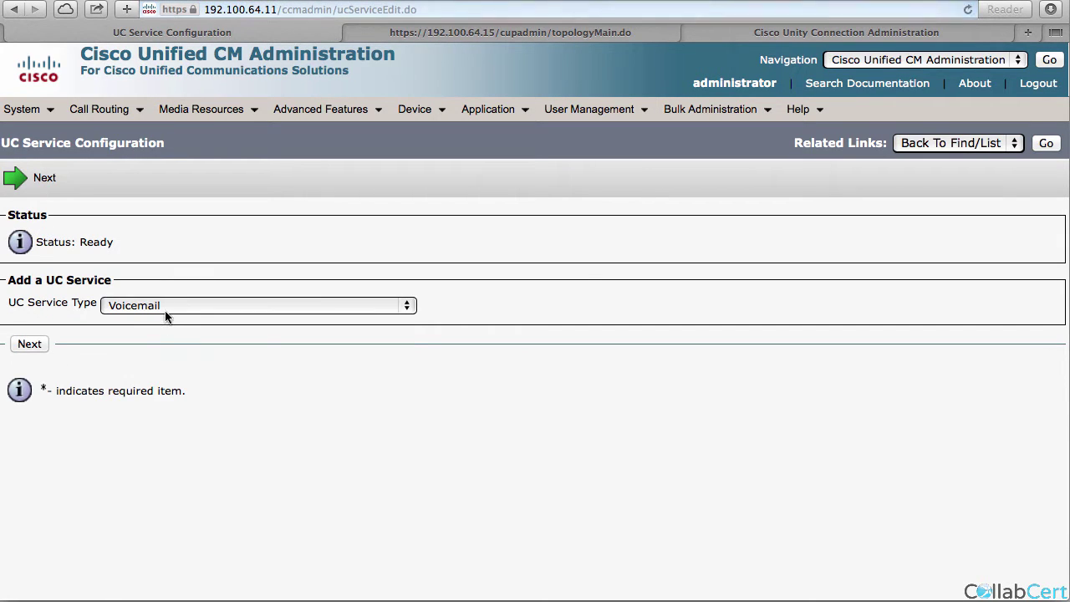
{"action": "left_click", "coordinate": [166, 311]}
{"action": "left_click", "coordinate": [152, 385]}
{"action": "left_click", "coordinate": [41, 347]}
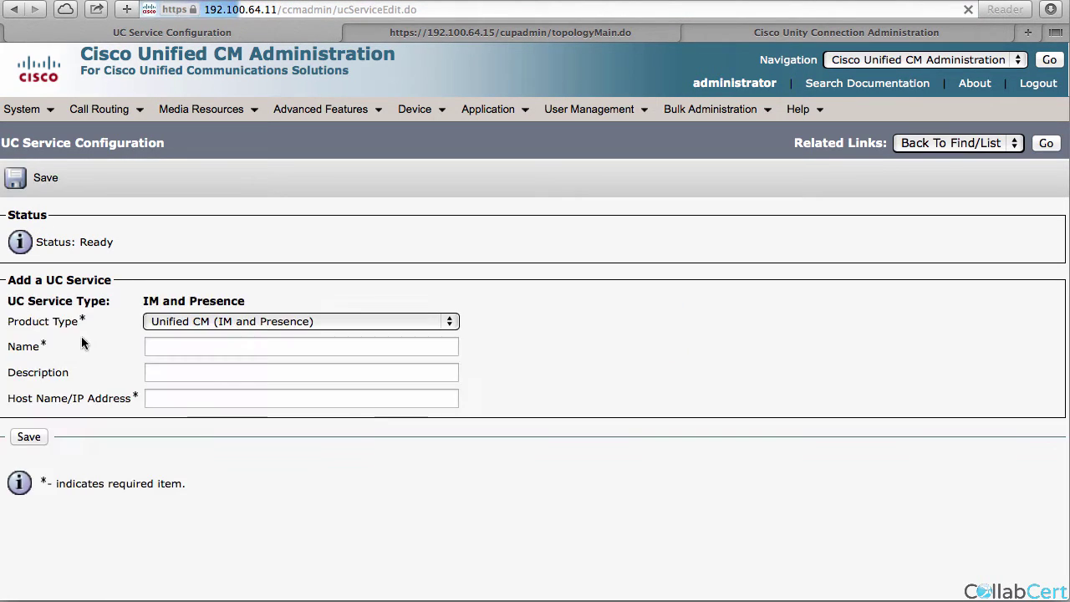
Name the service imp with host 192.100.64.15 and save it.
{"action": "left_click", "coordinate": [225, 348]}
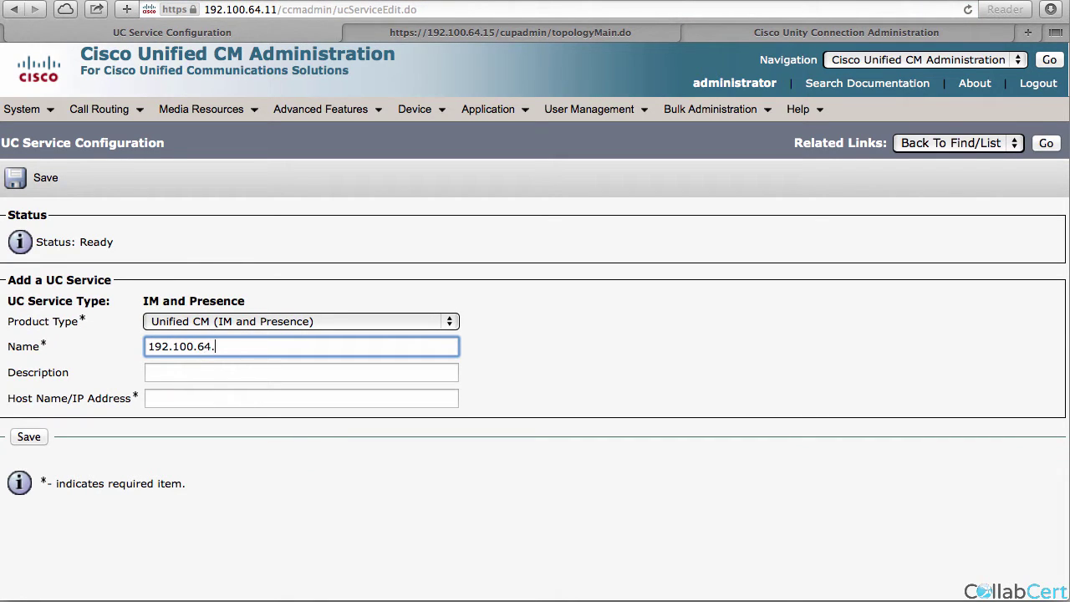
{"action": "key", "text": "Tab"}
{"action": "left_click", "coordinate": [194, 350]}
{"action": "double_click", "coordinate": [194, 351]}
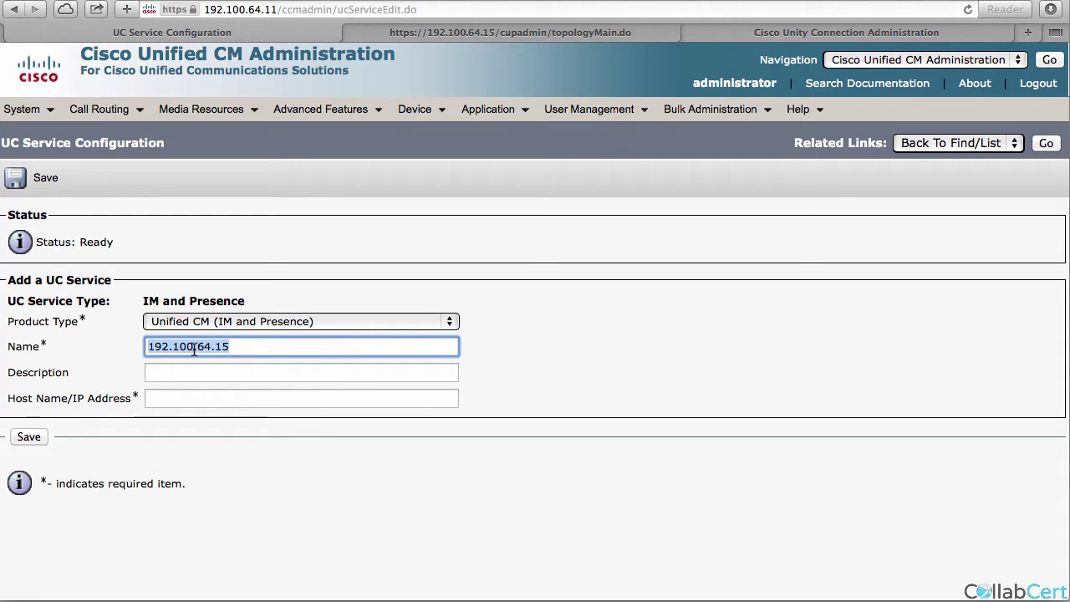
{"action": "key", "text": "BackSpace"}
{"action": "key", "text": "Tab"}
{"action": "key", "text": "Tab"}
{"action": "type", "text": "192.100.64.15"}
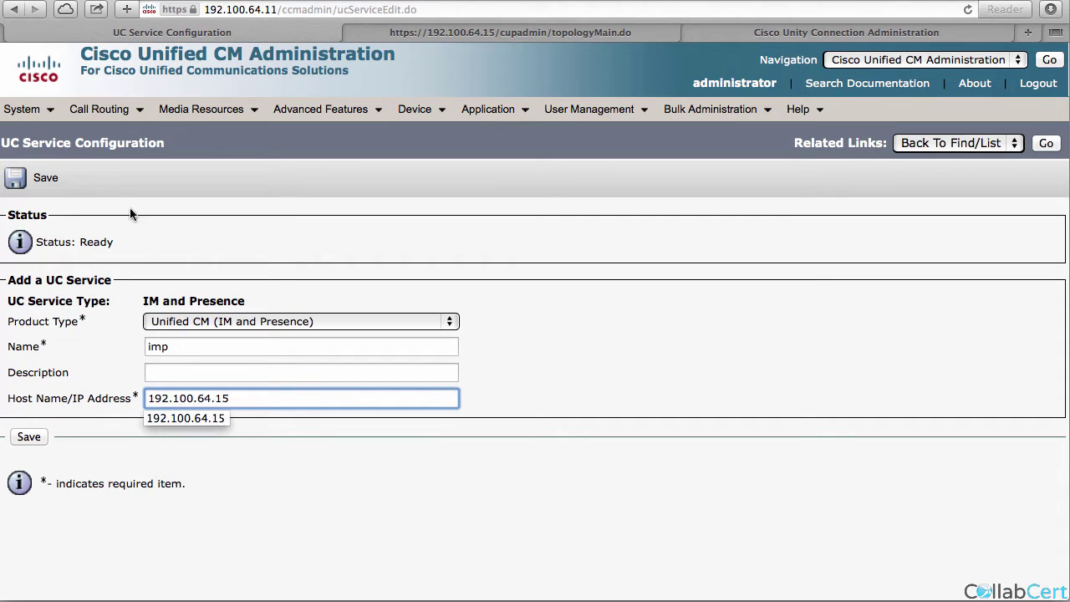
{"action": "left_click", "coordinate": [27, 182]}
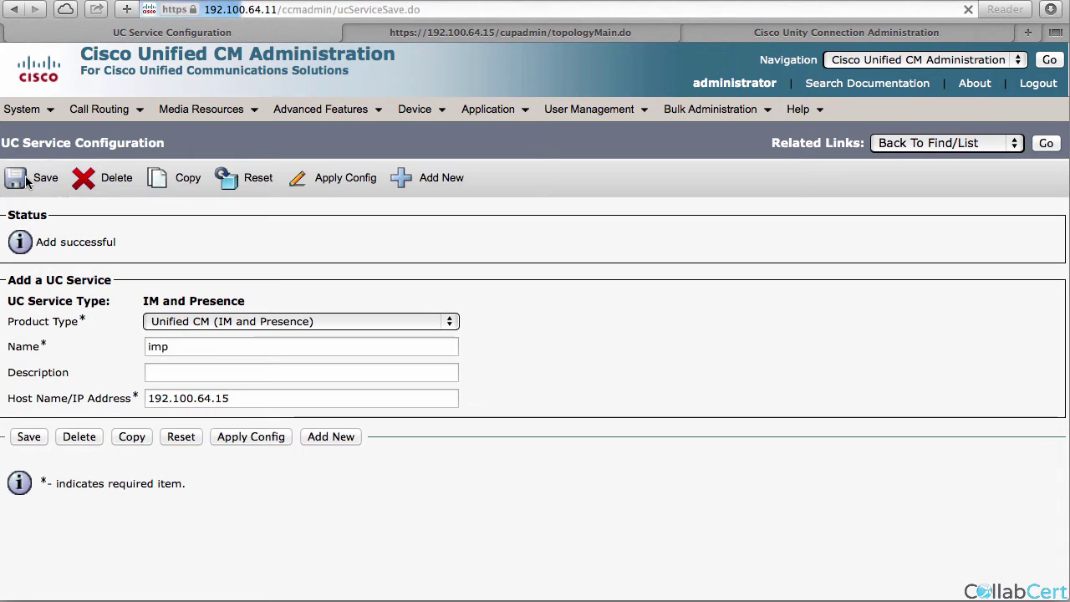
{"action": "left_click", "coordinate": [420, 179]}
Add a CTI UC service named sub for host 192.100.64.12.
{"action": "left_click", "coordinate": [144, 305]}
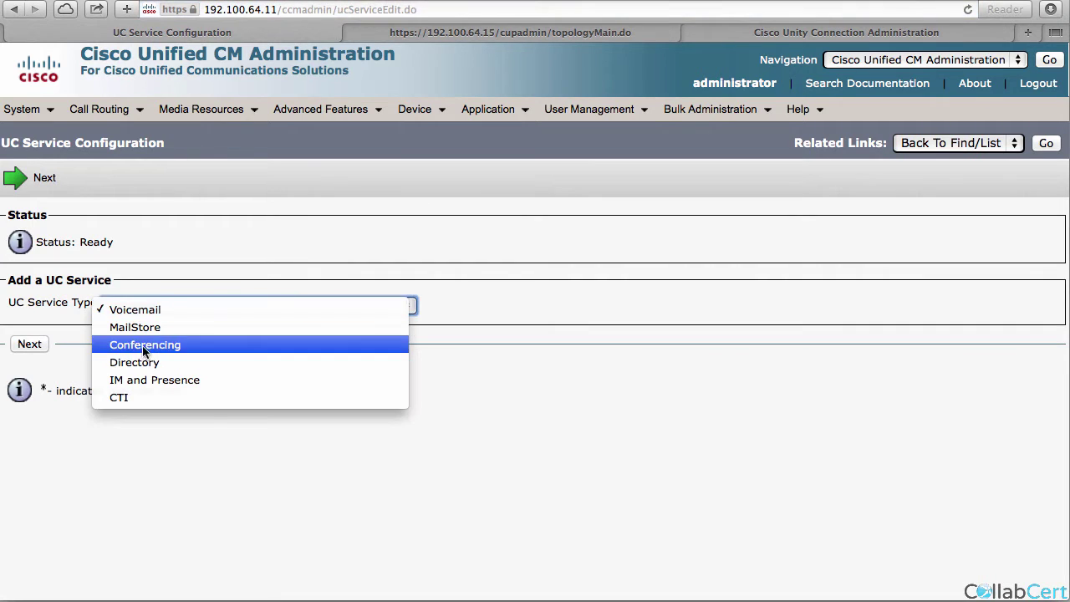
{"action": "left_click", "coordinate": [141, 398]}
{"action": "left_click", "coordinate": [29, 343]}
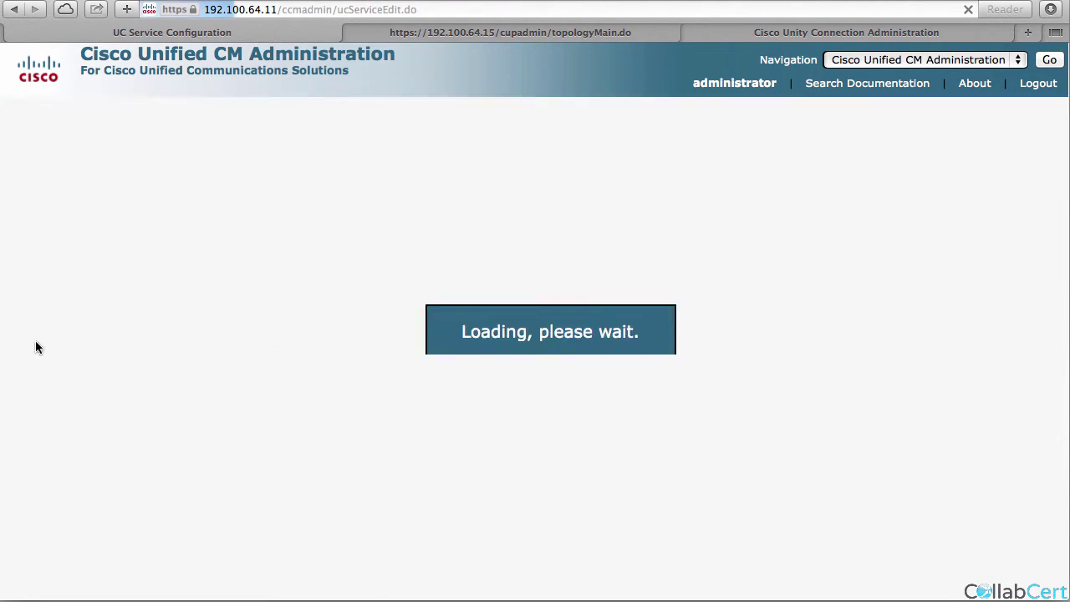
{"action": "left_click", "coordinate": [175, 343]}
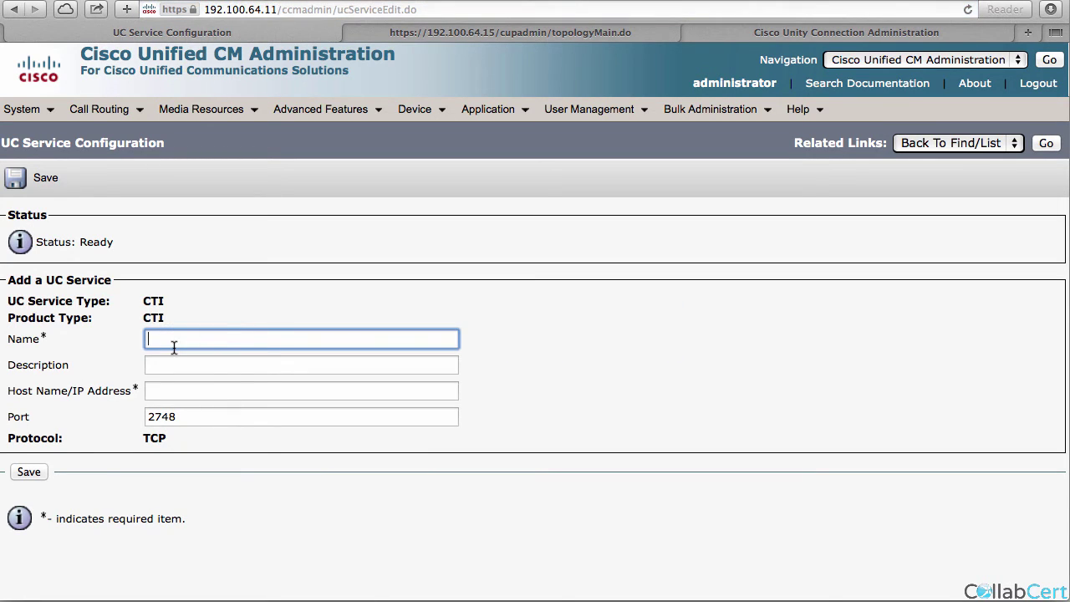
{"action": "key", "text": "Tab"}
{"action": "key", "text": "Tab"}
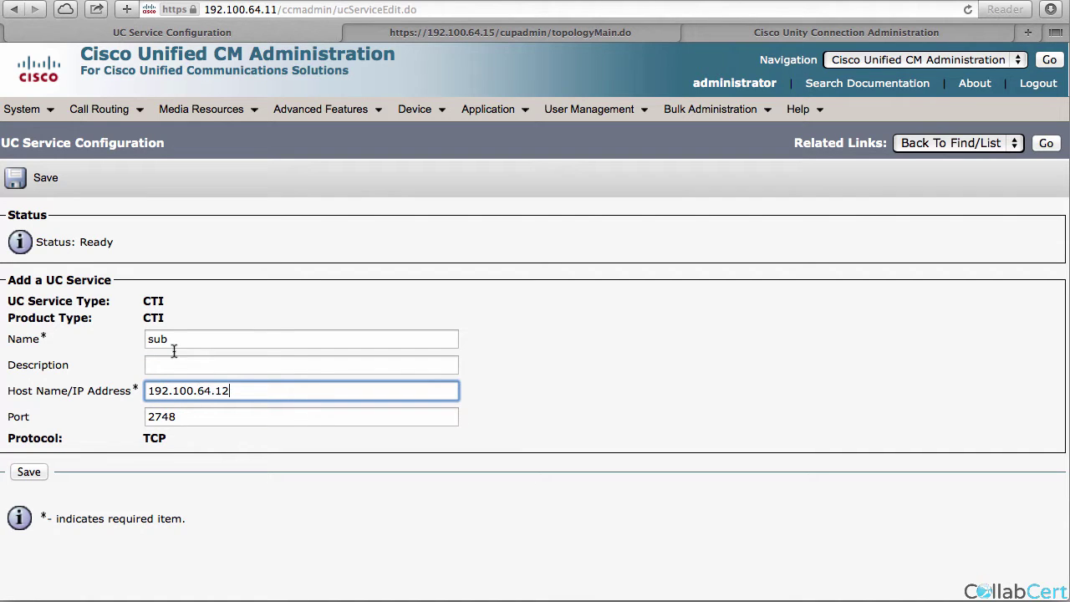
{"action": "left_click", "coordinate": [28, 472]}
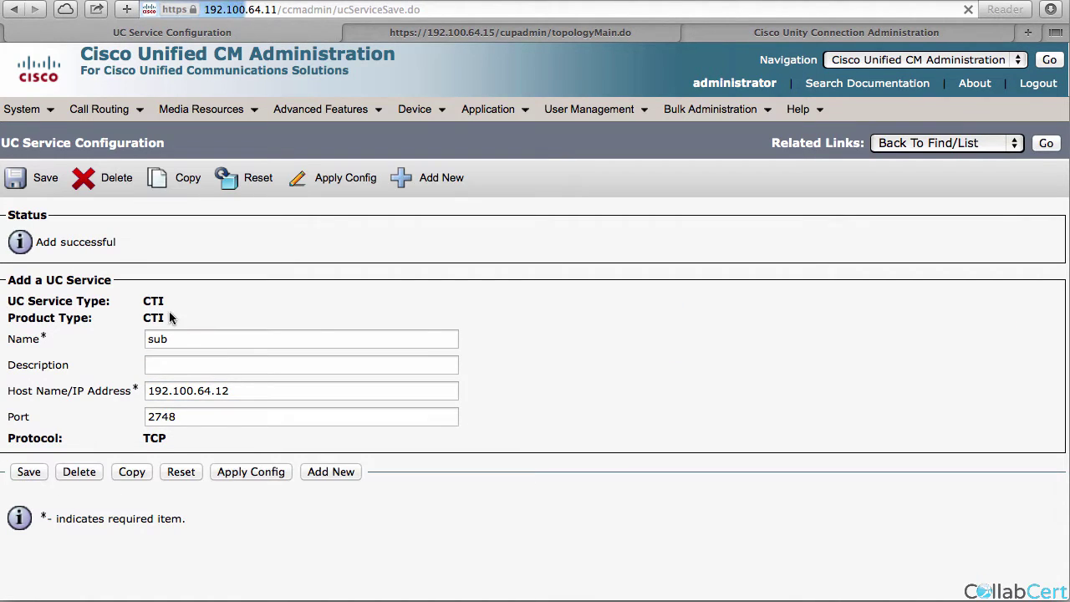
Add a second CTI UC service named pub for host 192.100.64.11.
{"action": "left_click", "coordinate": [418, 183]}
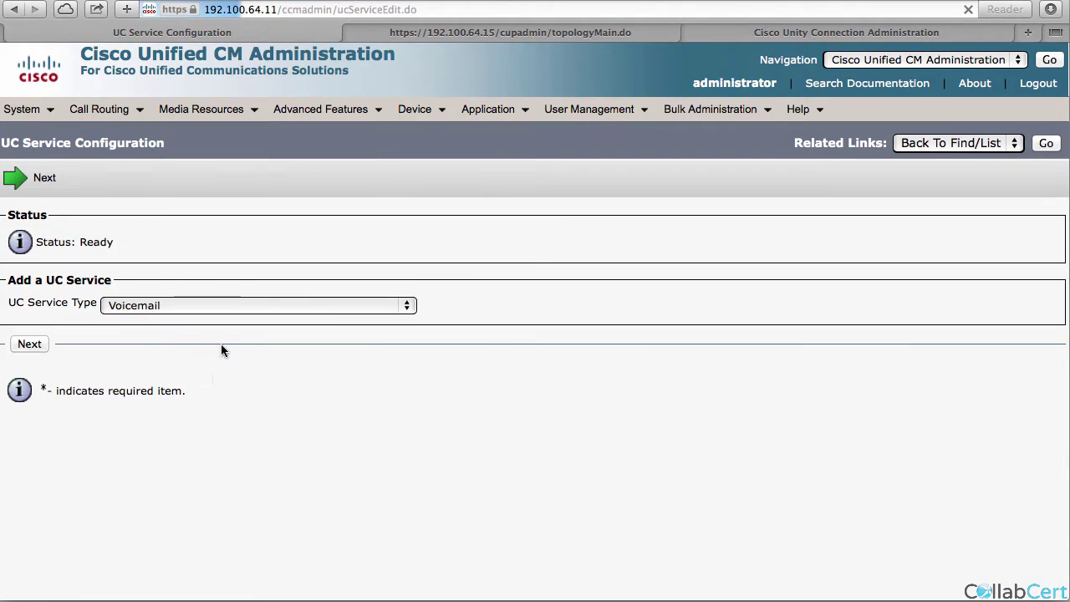
{"action": "left_click", "coordinate": [167, 306]}
{"action": "left_click", "coordinate": [138, 397]}
{"action": "left_click", "coordinate": [33, 346]}
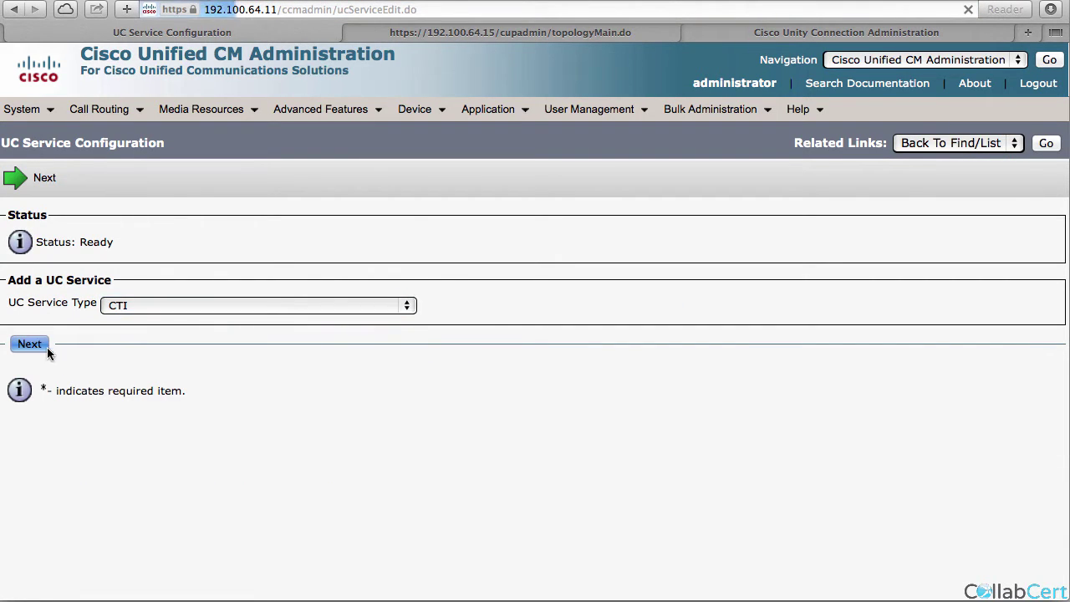
{"action": "left_click", "coordinate": [161, 340]}
{"action": "key", "text": "Tab"}
{"action": "key", "text": "Tab"}
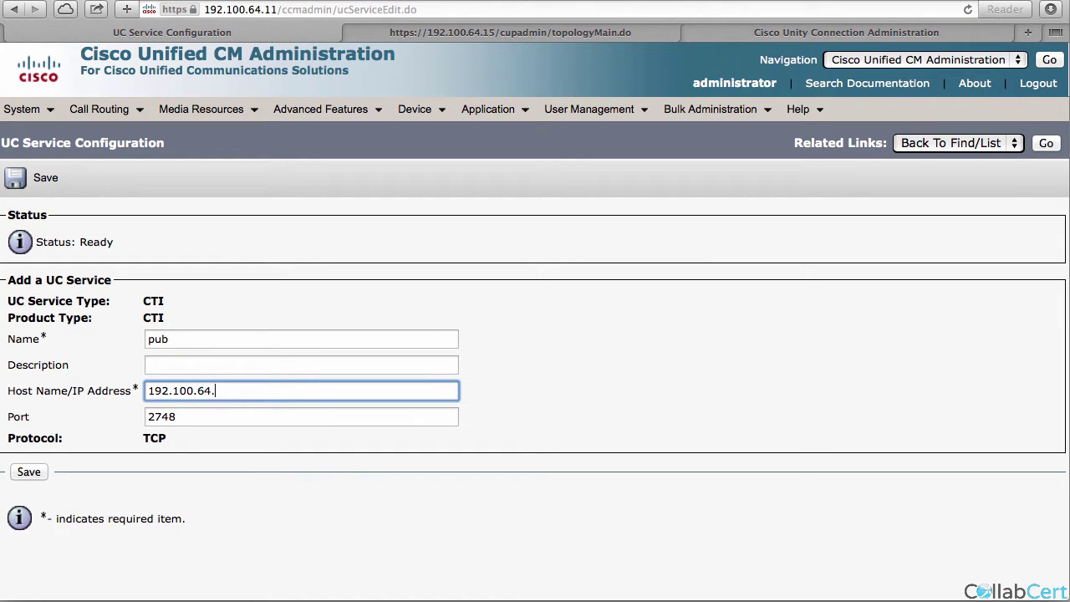
{"action": "left_click", "coordinate": [29, 473]}
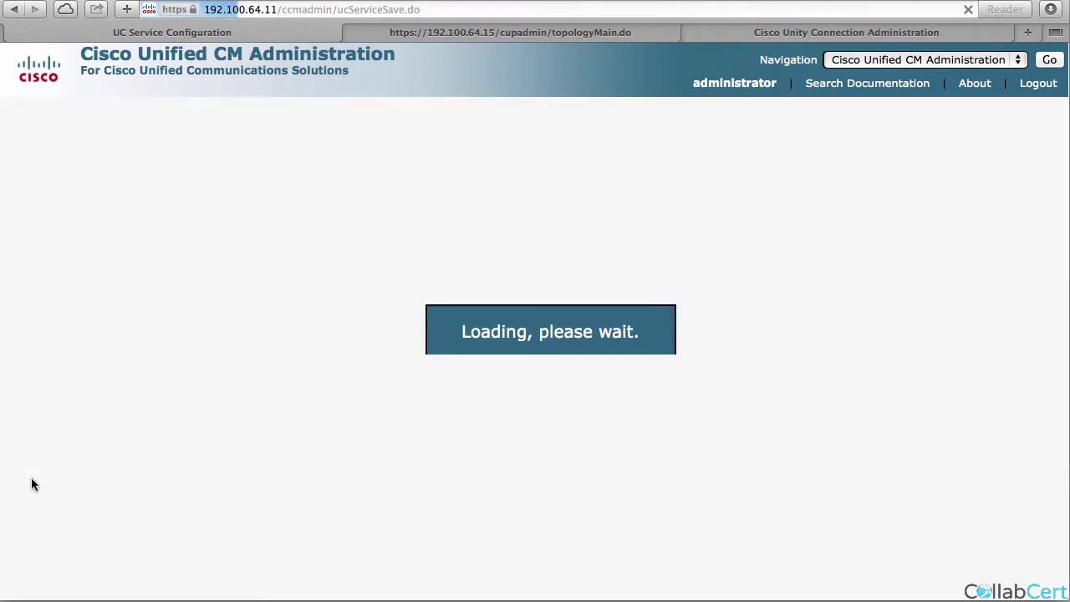
Leave the new service page unchanged and return to the UC service list.
{"action": "left_click", "coordinate": [408, 177]}
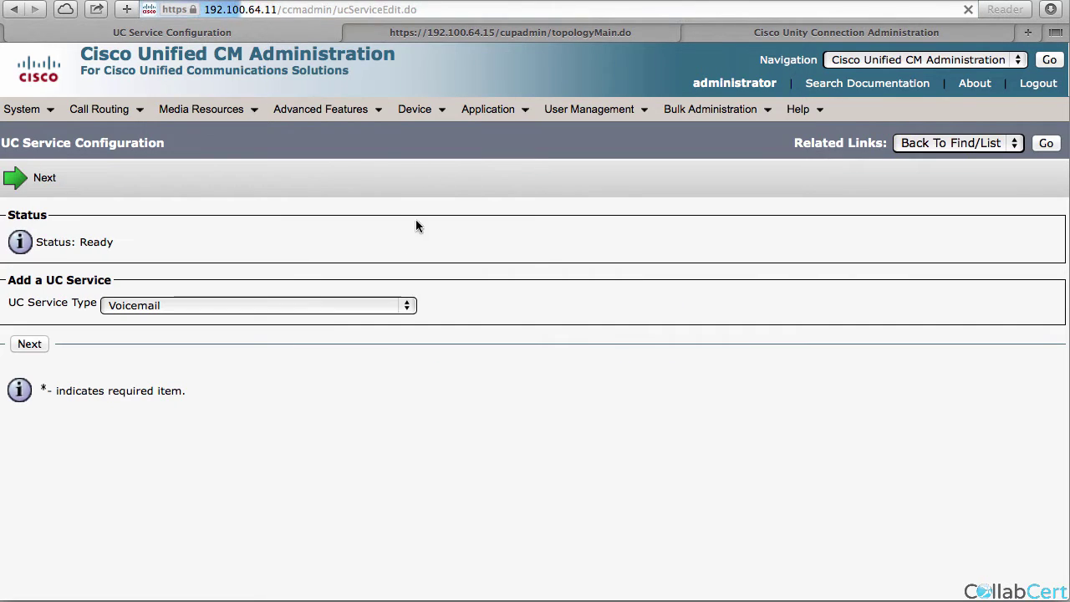
{"action": "left_click", "coordinate": [217, 306]}
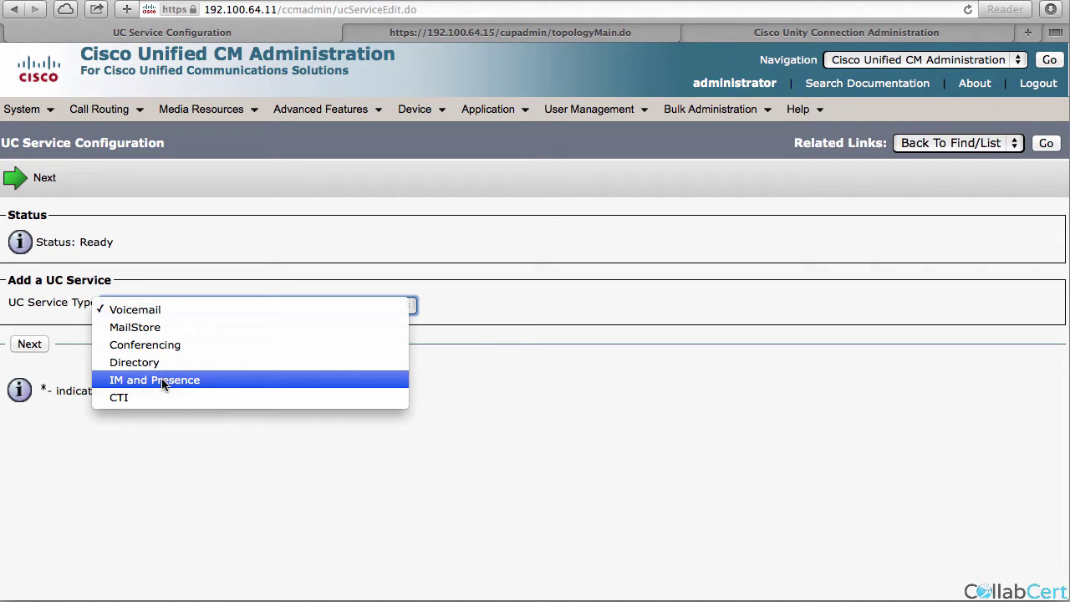
{"action": "left_click", "coordinate": [210, 437]}
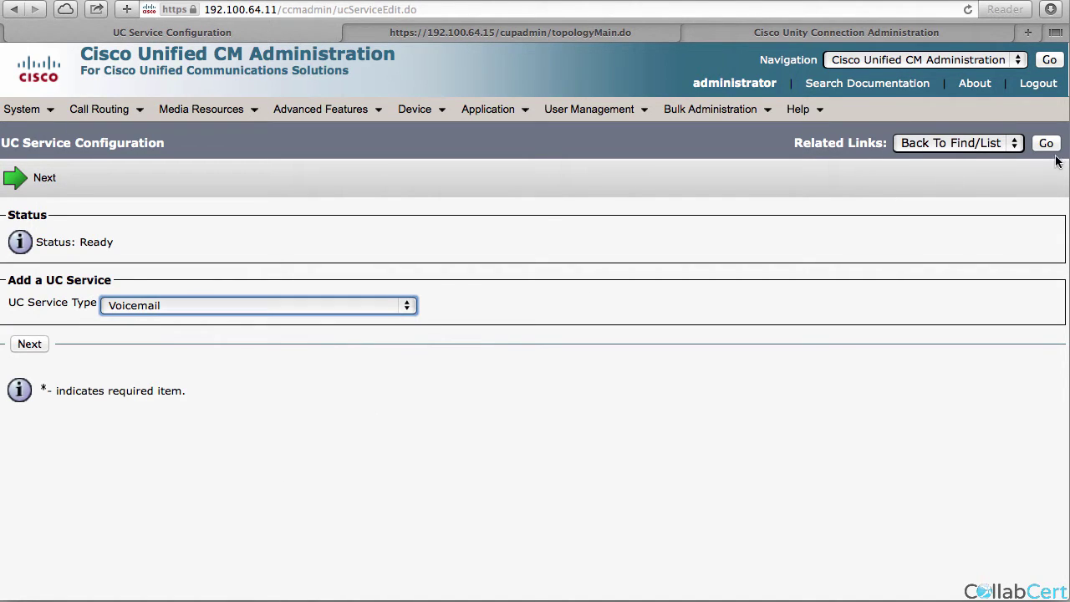
{"action": "left_click", "coordinate": [1048, 147]}
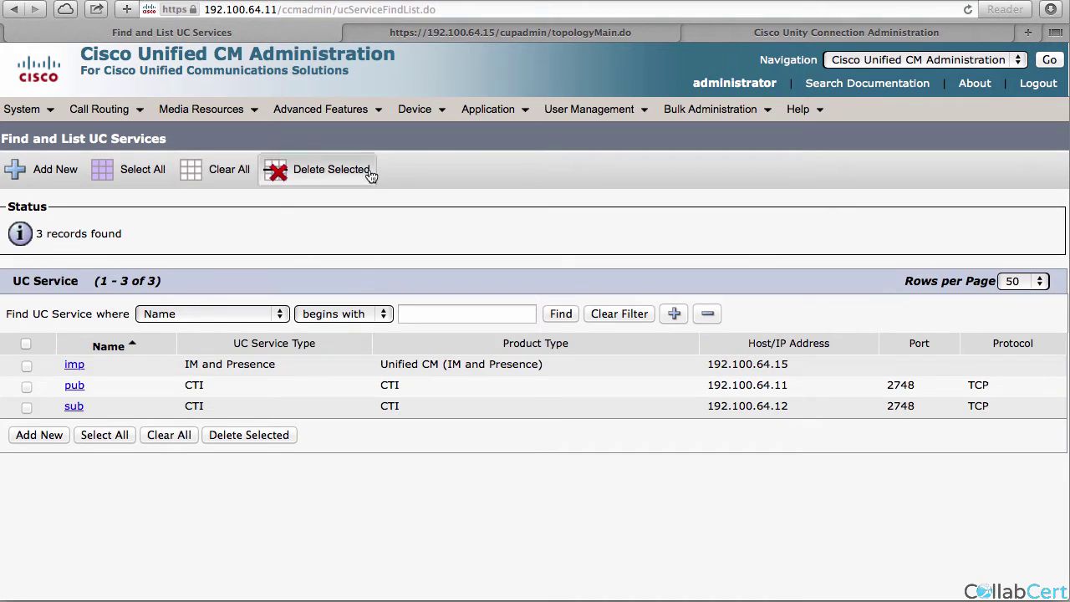
Create a new service profile named hq and mark it as the system default.
{"action": "mouse_move", "coordinate": [590, 109]}
{"action": "mouse_move", "coordinate": [636, 225]}
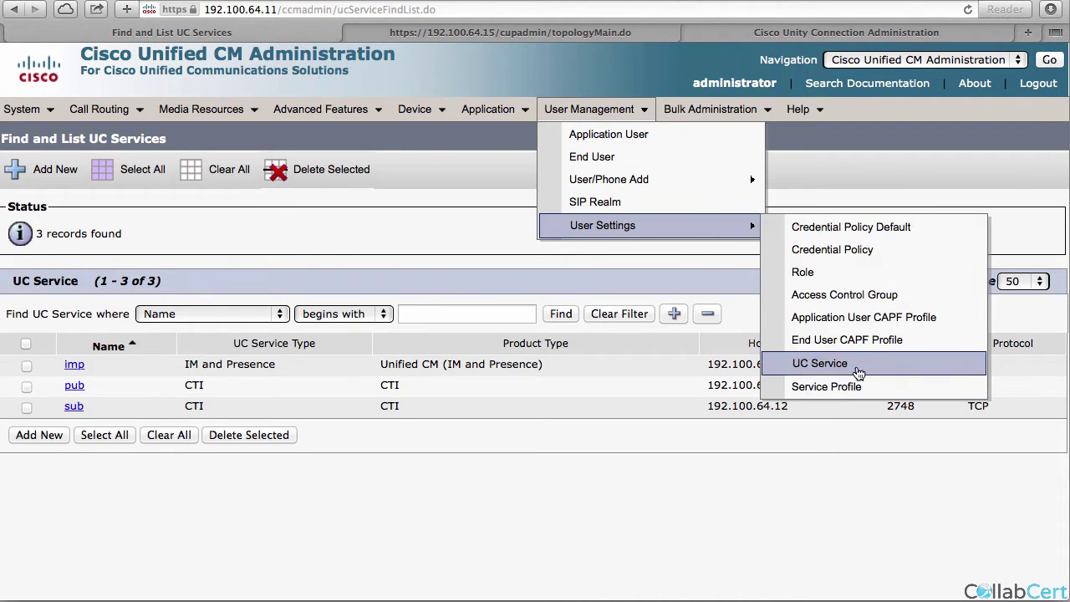
{"action": "left_click", "coordinate": [828, 387]}
{"action": "left_click", "coordinate": [56, 296]}
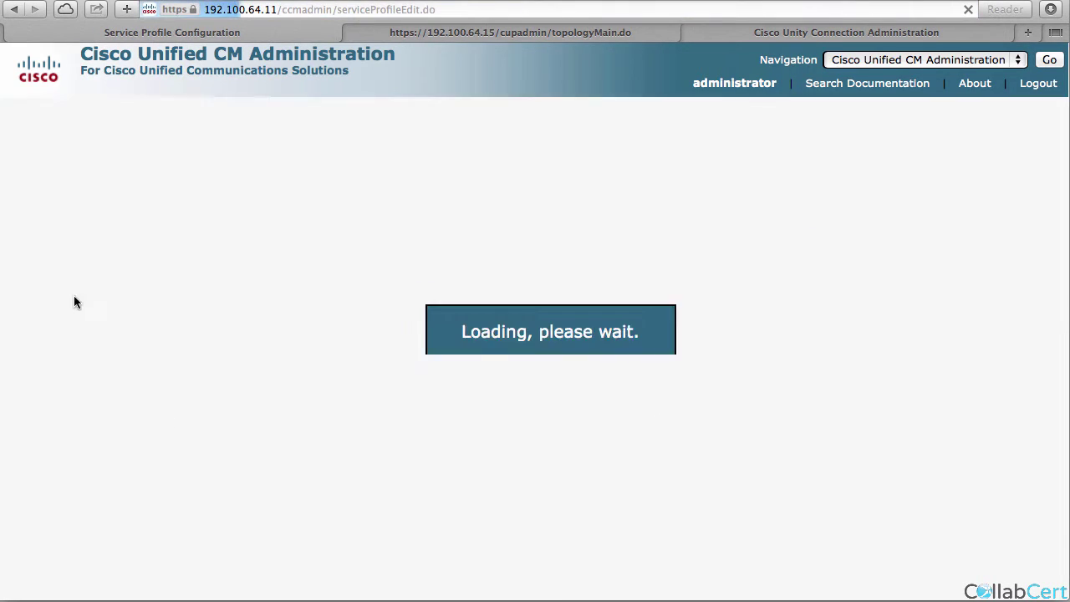
{"action": "left_click", "coordinate": [134, 292]}
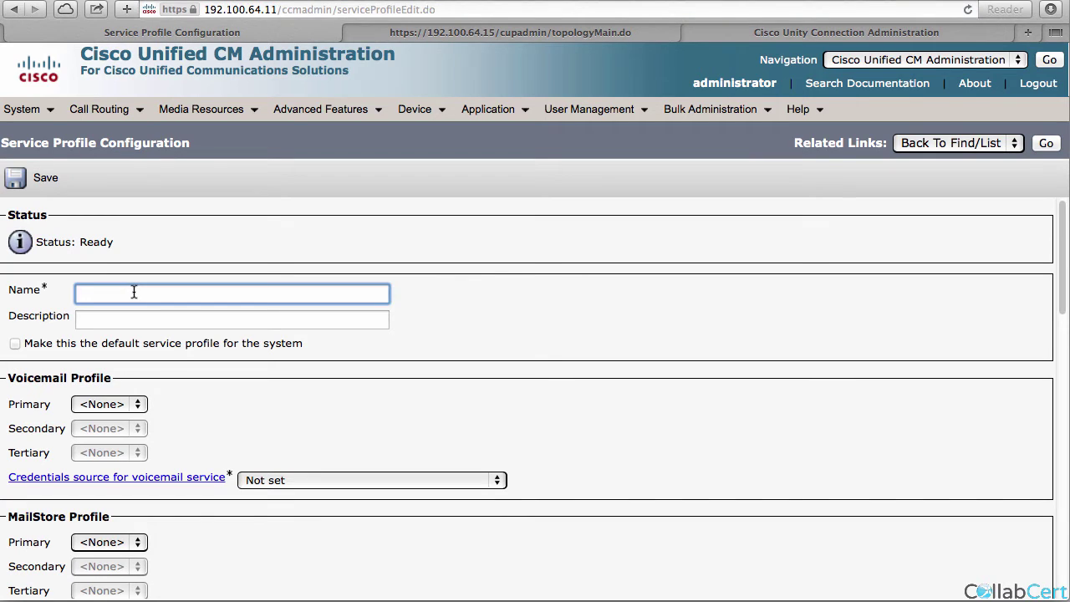
{"action": "key", "text": "Tab"}
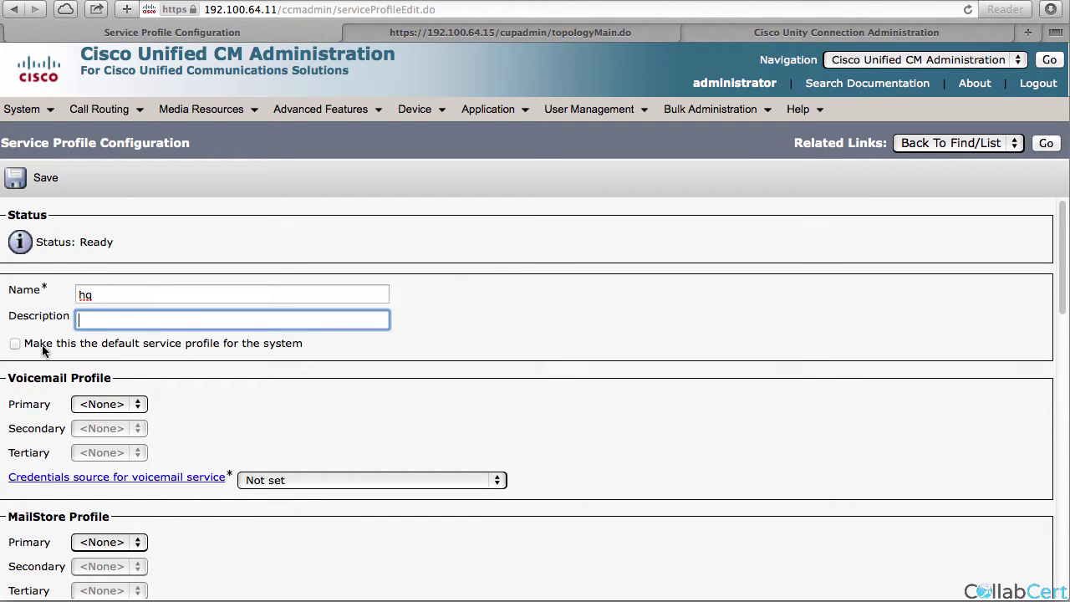
{"action": "left_click", "coordinate": [15, 345]}
{"action": "scroll", "coordinate": [88, 408], "scroll_direction": "down", "scroll_amount": 15}
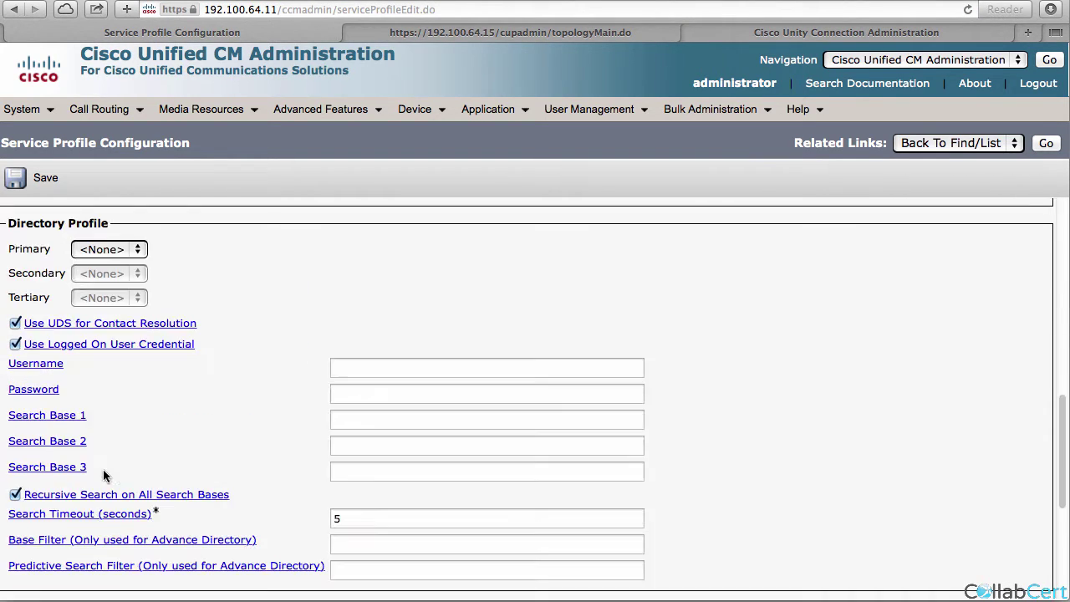
Set imp as IM and Presence primary, sub and pub as CTI primary/secondary, and save.
{"action": "left_click", "coordinate": [92, 335]}
{"action": "left_click", "coordinate": [90, 349]}
{"action": "left_click", "coordinate": [107, 443]}
{"action": "left_click", "coordinate": [107, 466]}
{"action": "left_click", "coordinate": [107, 467]}
{"action": "left_click", "coordinate": [107, 484]}
{"action": "left_click", "coordinate": [32, 180]}
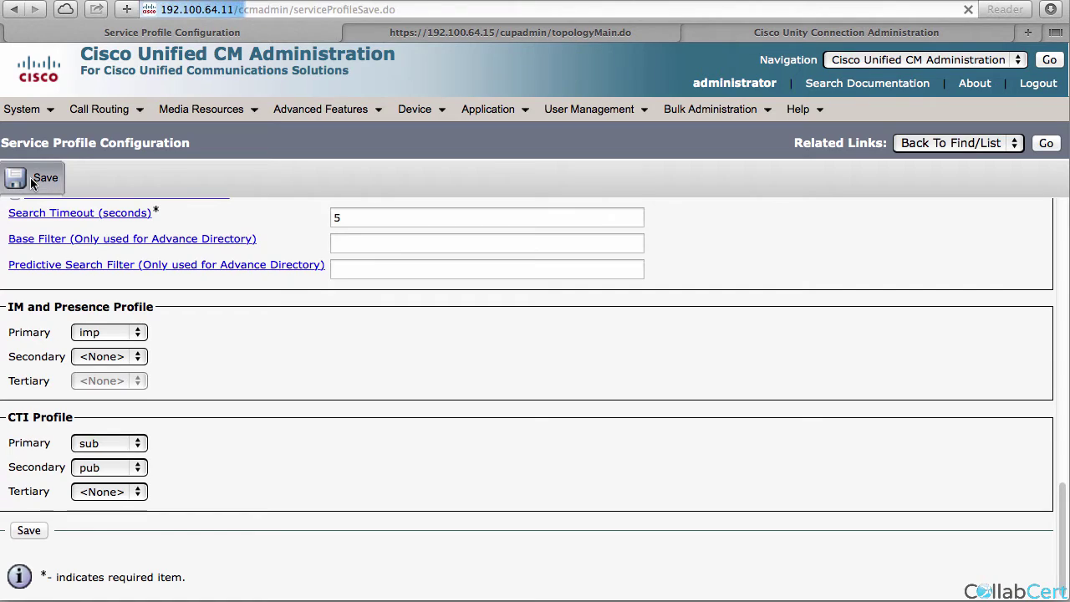
{"action": "mouse_move", "coordinate": [561, 107]}
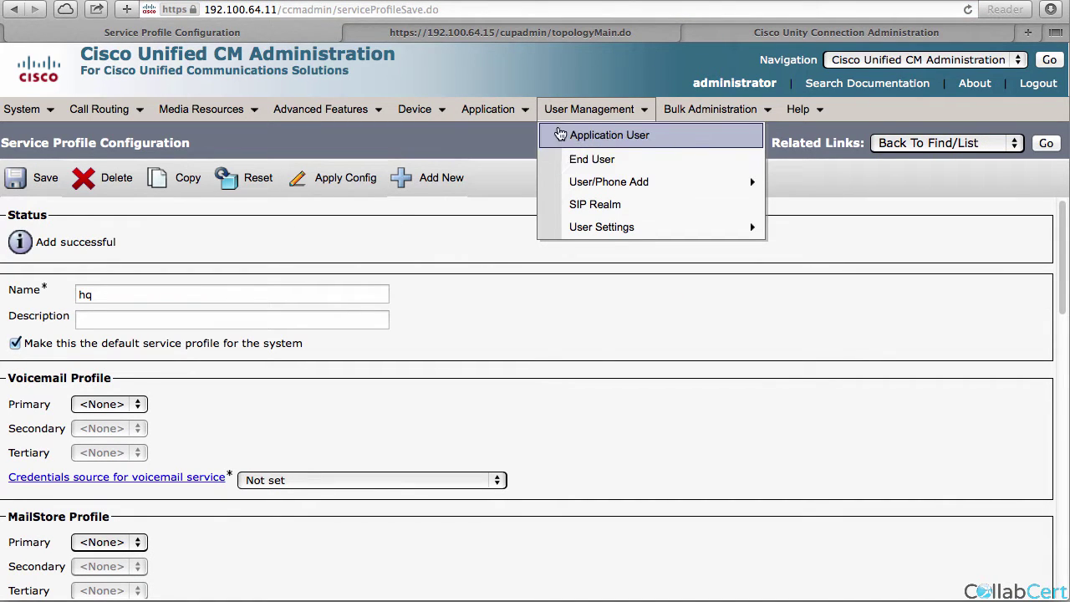
List all phones, showing four devices including softphones CSFHQONE and CSFHQTWO.
{"action": "mouse_move", "coordinate": [418, 109]}
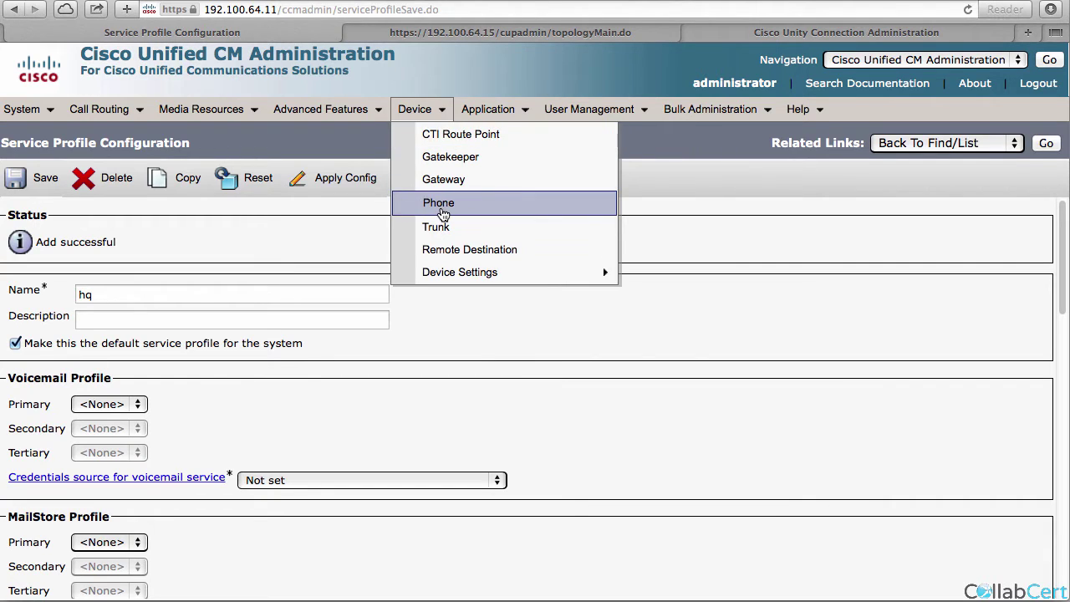
{"action": "left_click", "coordinate": [442, 208]}
{"action": "left_click", "coordinate": [575, 245]}
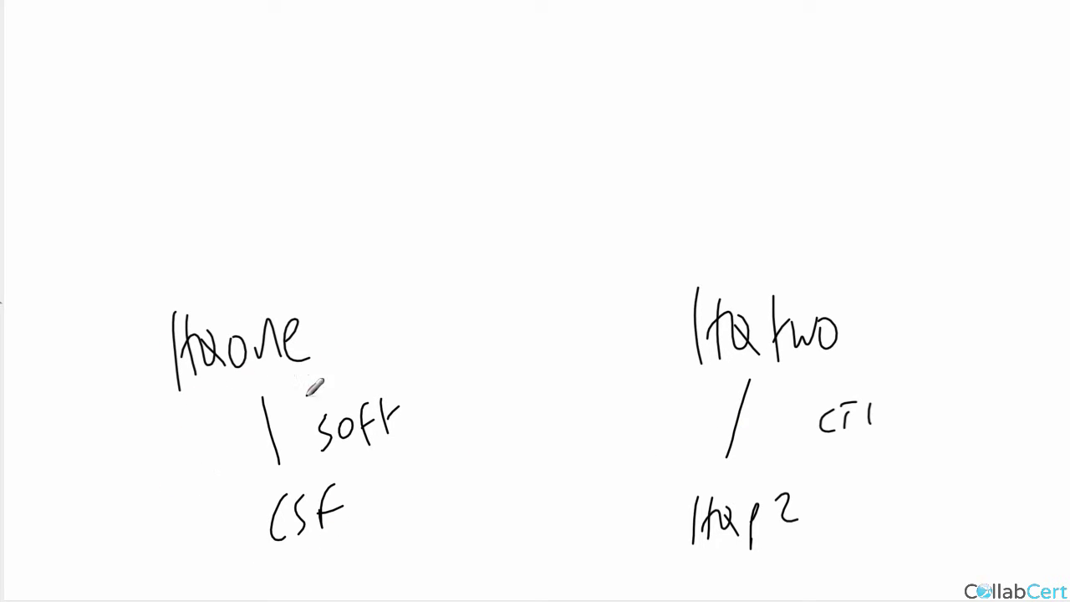
{"action": "key", "text": "super+Tab"}
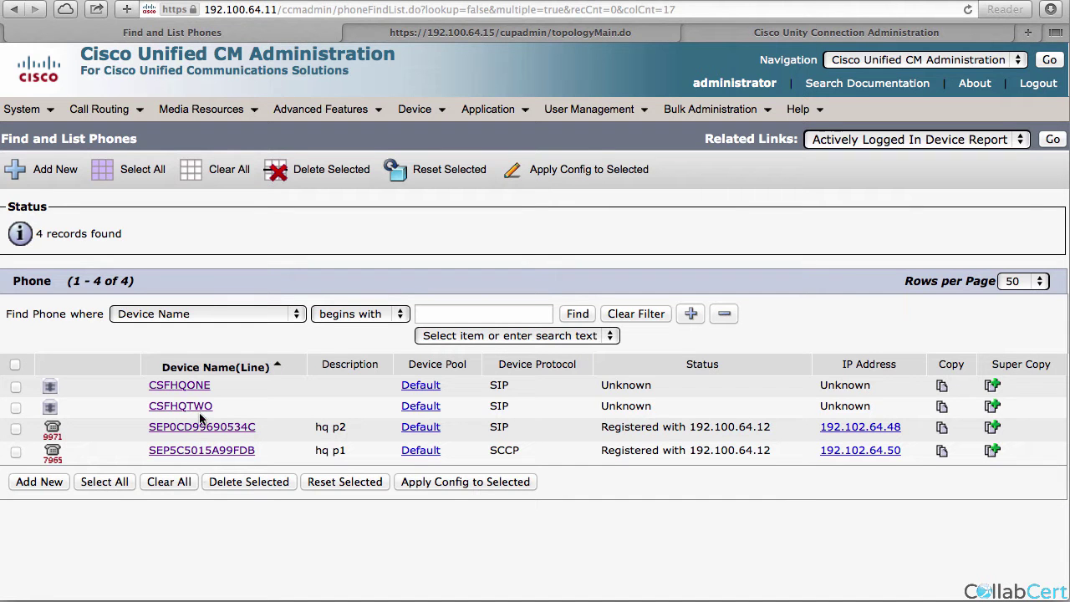
Open the CSFHQONE softphone's configuration from the phone list.
{"action": "left_click_drag", "start_coordinate": [216, 406], "coordinate": [157, 405]}
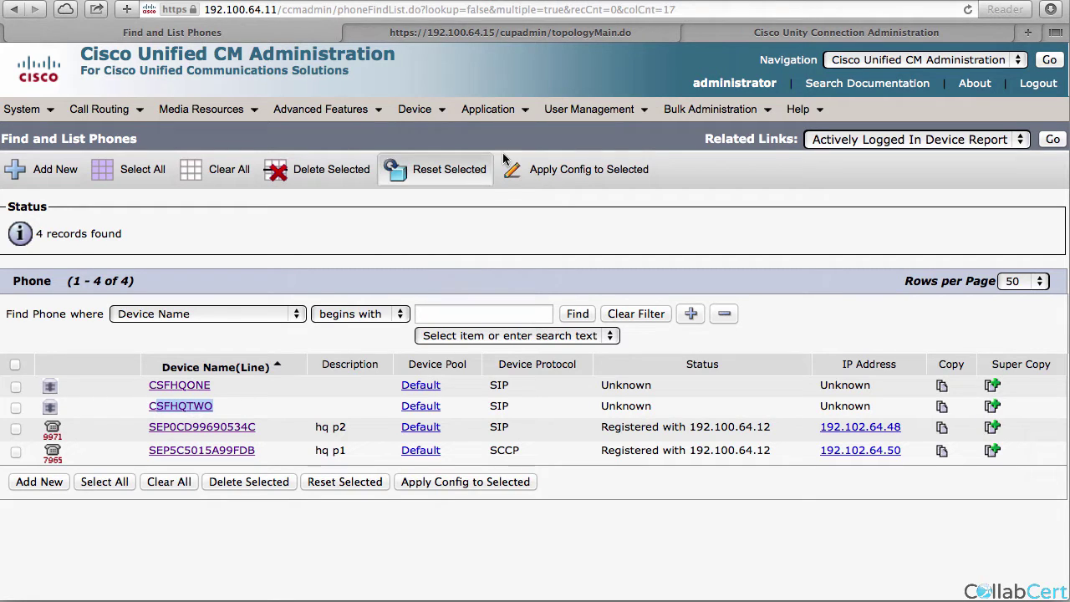
{"action": "left_click", "coordinate": [178, 387]}
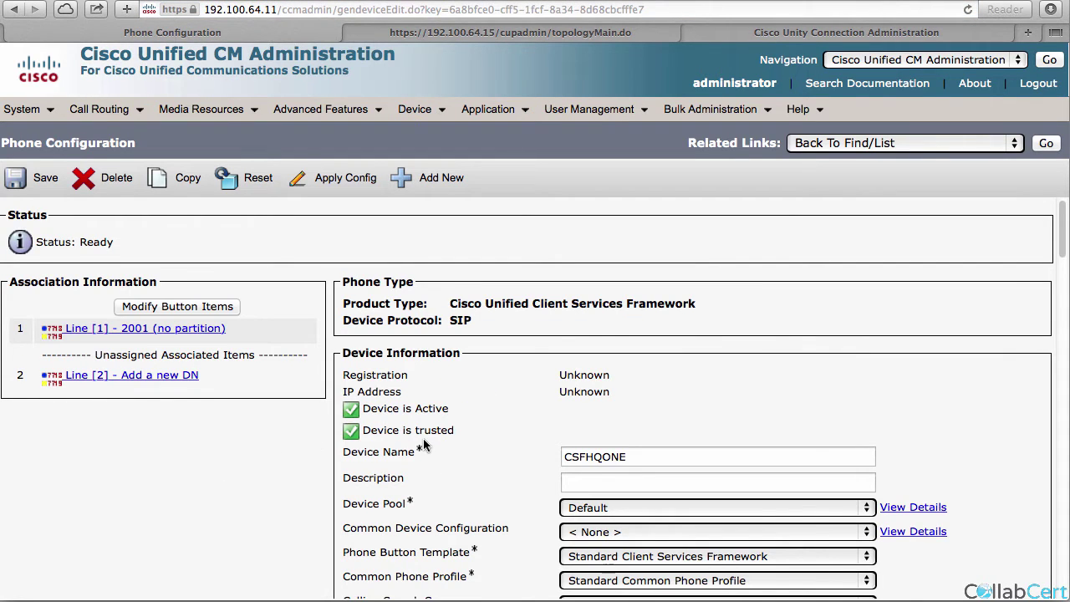
{"action": "scroll", "coordinate": [424, 444], "scroll_direction": "down", "scroll_amount": 3}
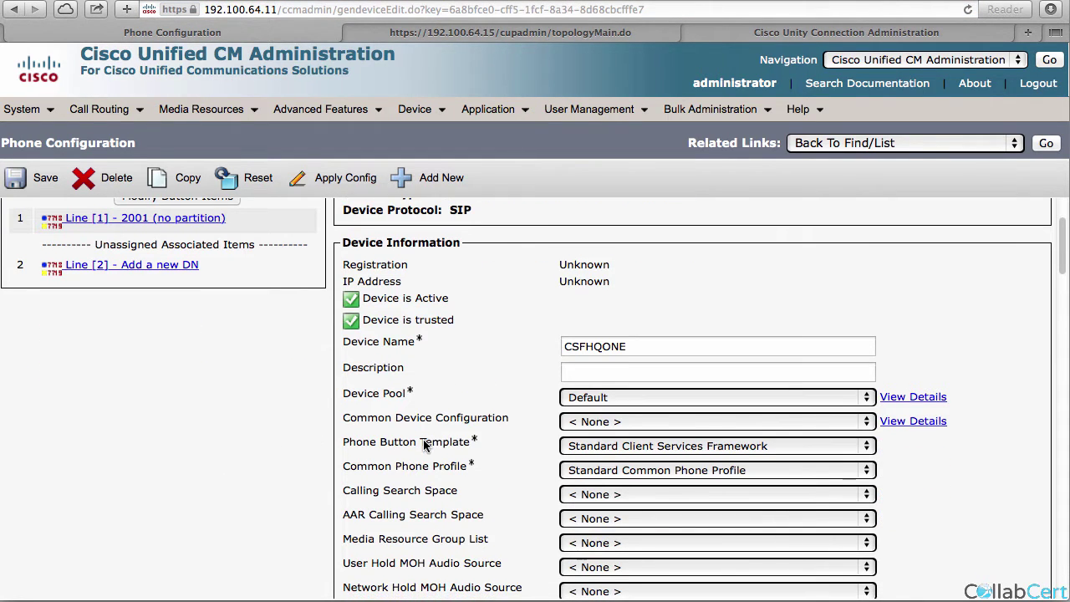
{"action": "scroll", "coordinate": [423, 445], "scroll_direction": "down", "scroll_amount": 4}
{"action": "scroll", "coordinate": [418, 448], "scroll_direction": "down", "scroll_amount": 1}
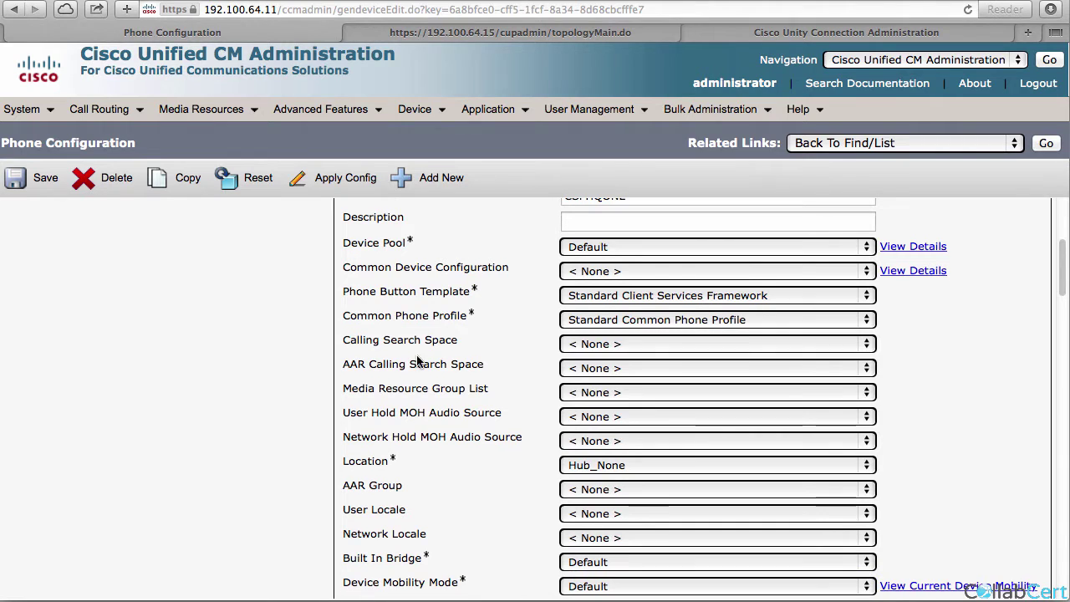
{"action": "scroll", "coordinate": [426, 288], "scroll_direction": "down", "scroll_amount": 20}
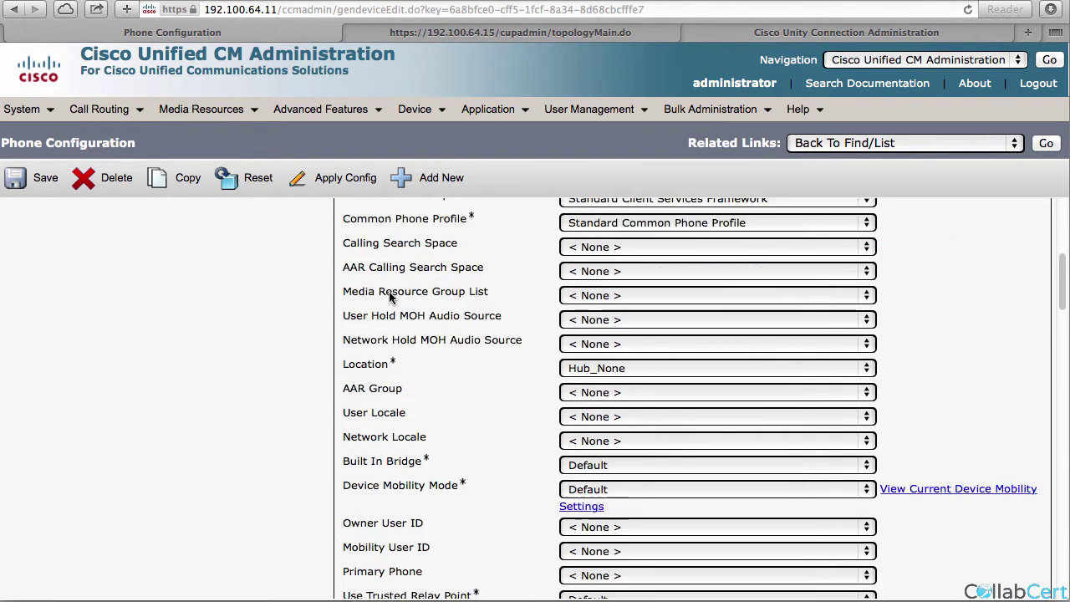
{"action": "scroll", "coordinate": [384, 304], "scroll_direction": "down", "scroll_amount": 1}
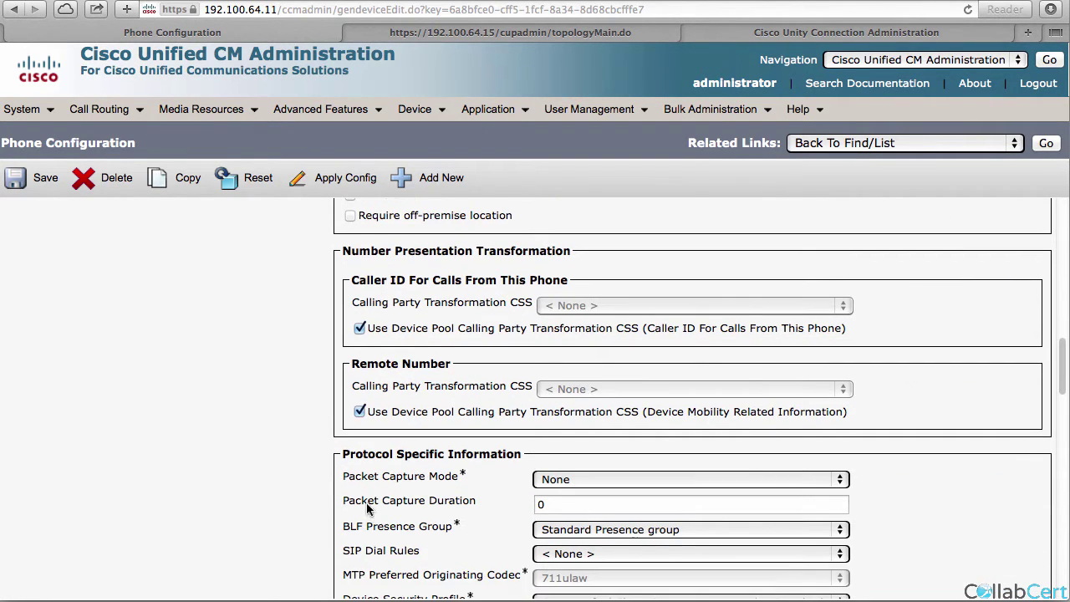
{"action": "scroll", "coordinate": [384, 552], "scroll_direction": "down", "scroll_amount": 5}
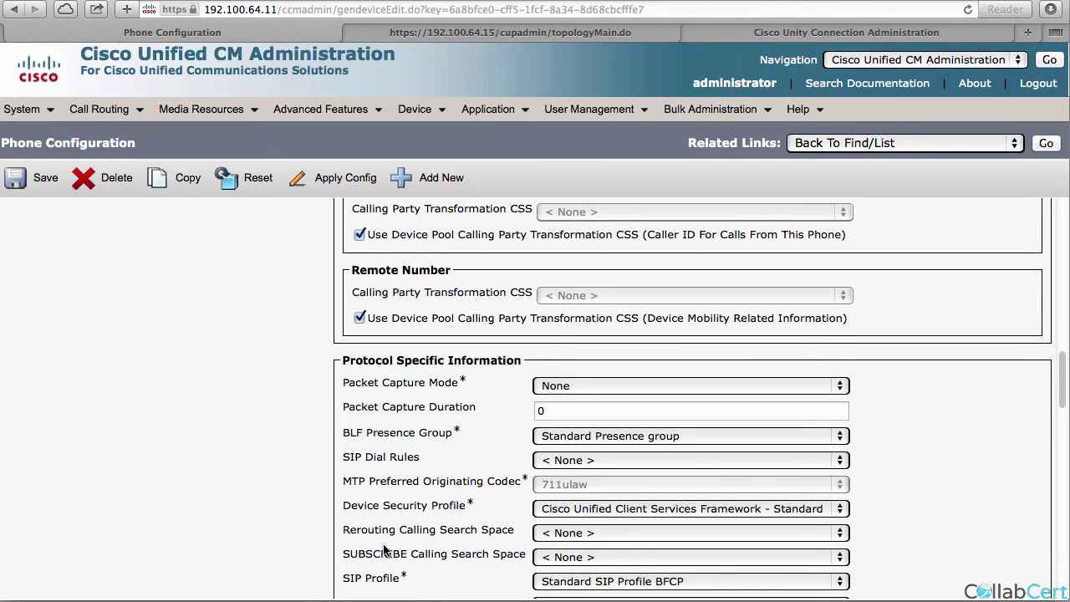
Change its SIP Profile to Standard SIP Profile and save, acknowledging the Apply Config alert.
{"action": "left_click", "coordinate": [564, 583]}
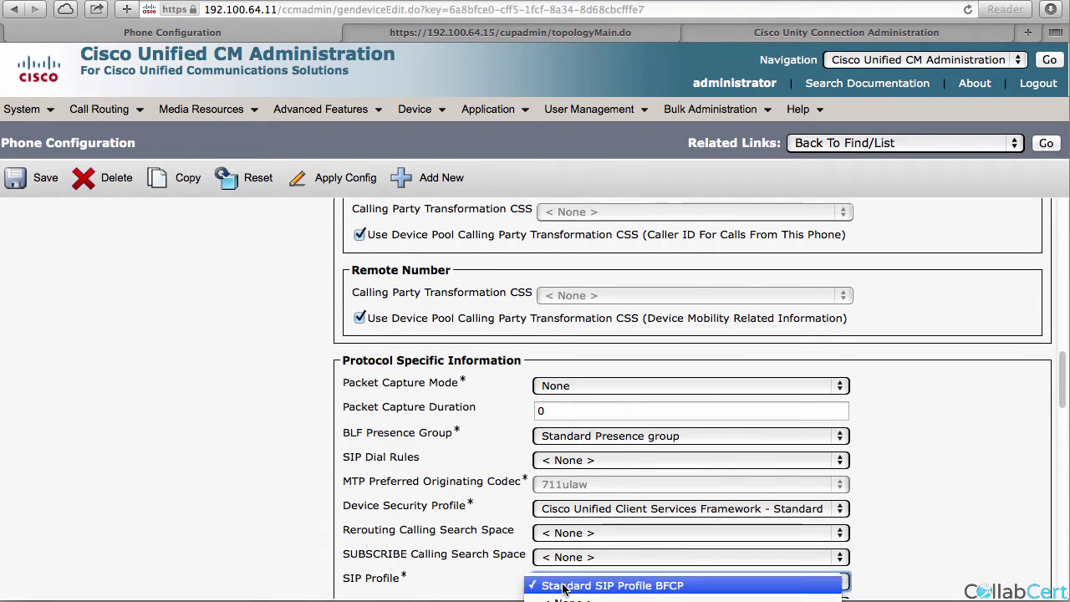
{"action": "left_click", "coordinate": [534, 576]}
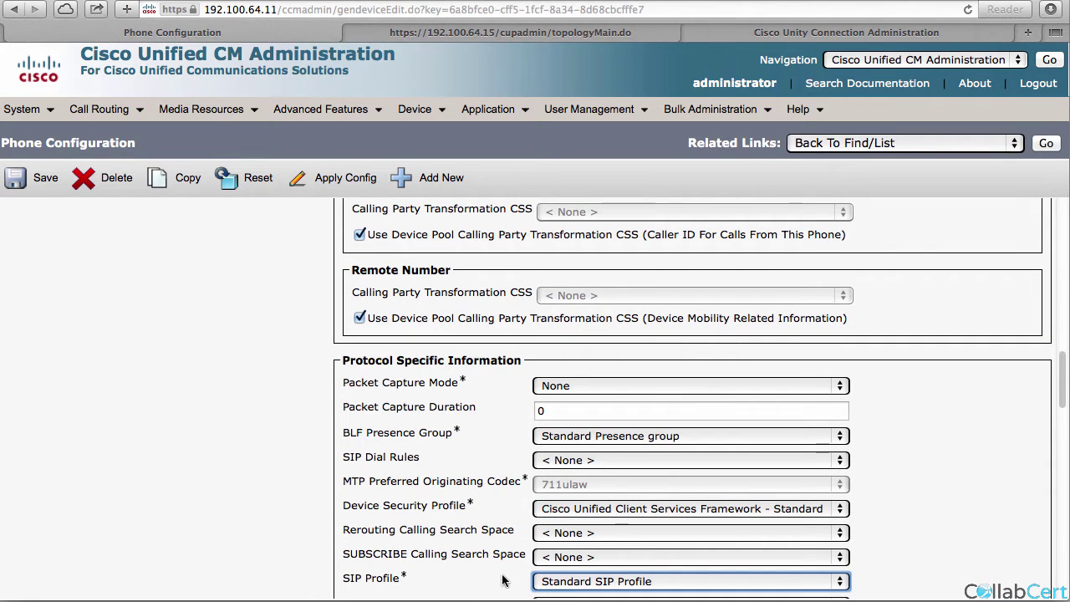
{"action": "scroll", "coordinate": [477, 572], "scroll_direction": "up", "scroll_amount": 15}
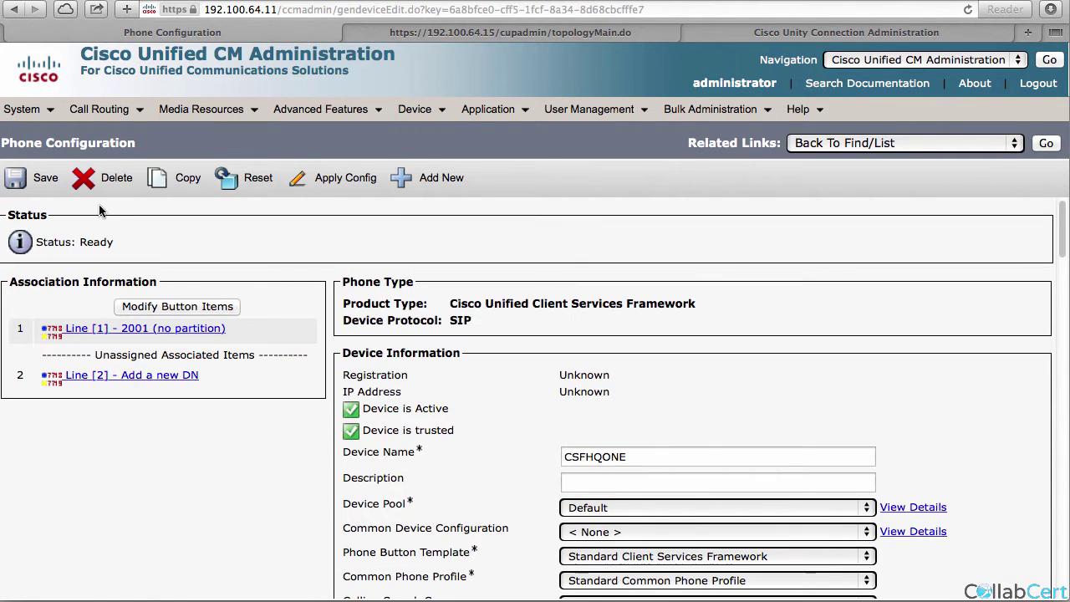
{"action": "left_click", "coordinate": [42, 179]}
{"action": "left_click", "coordinate": [656, 209]}
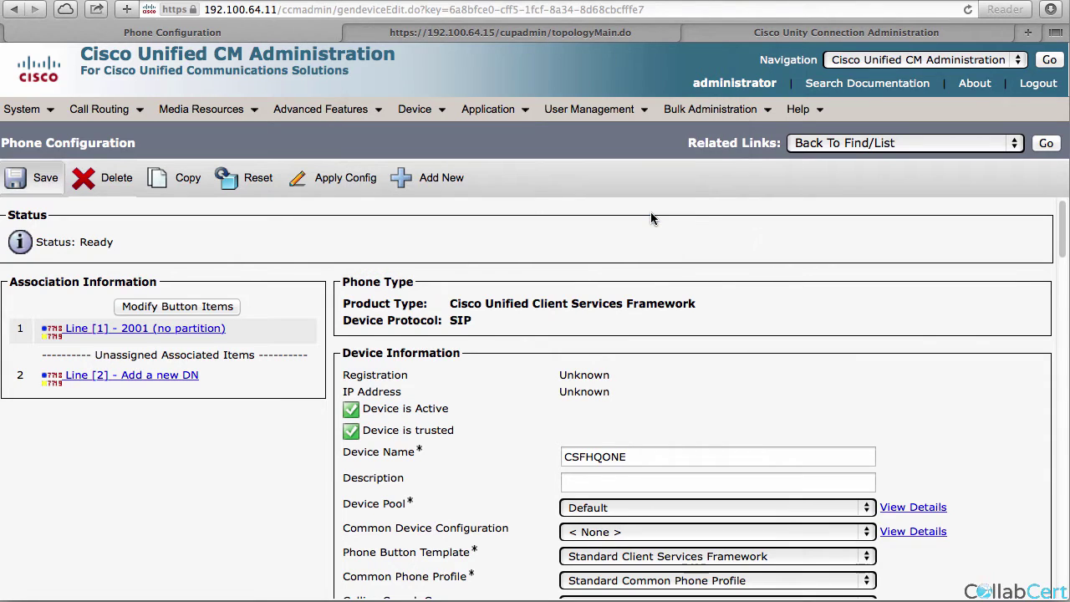
Open line 2001 and set its External Phone Number Mask to +1408202XXXX.
{"action": "left_click", "coordinate": [165, 332]}
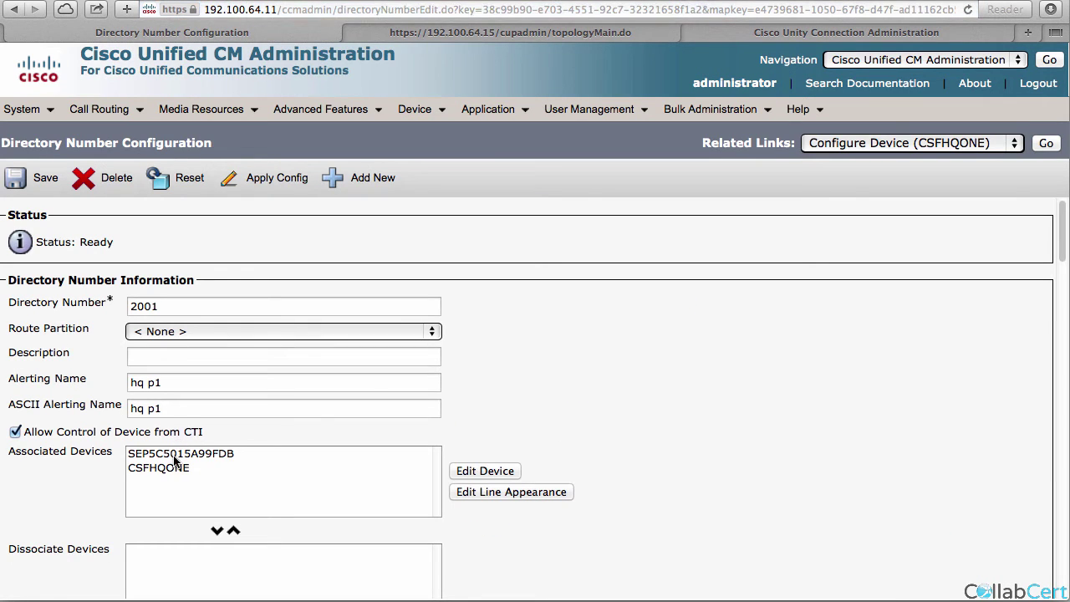
{"action": "left_click", "coordinate": [178, 455]}
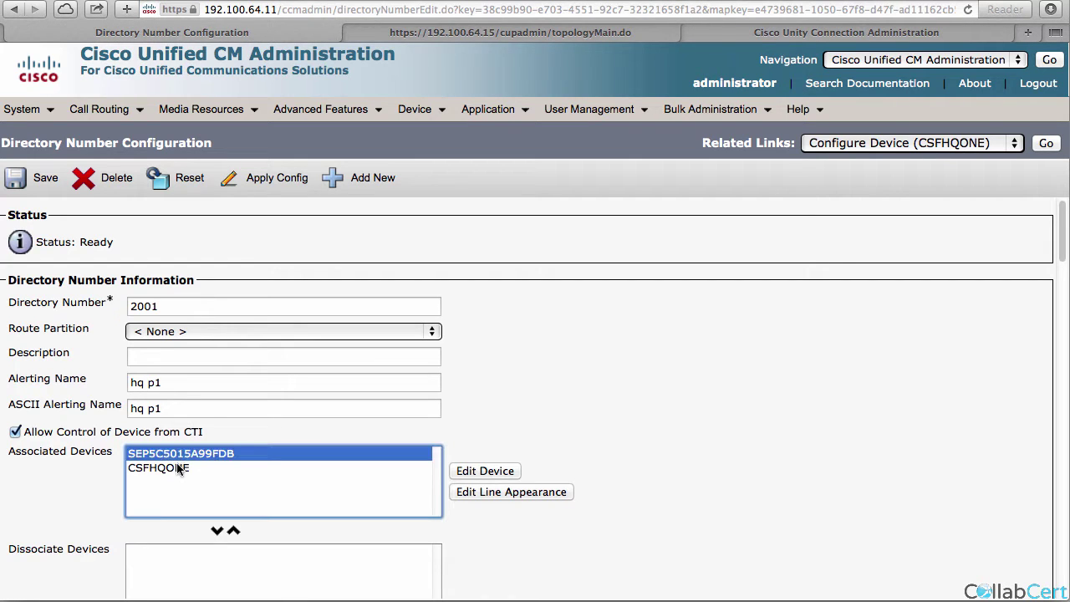
{"action": "left_click", "coordinate": [181, 471]}
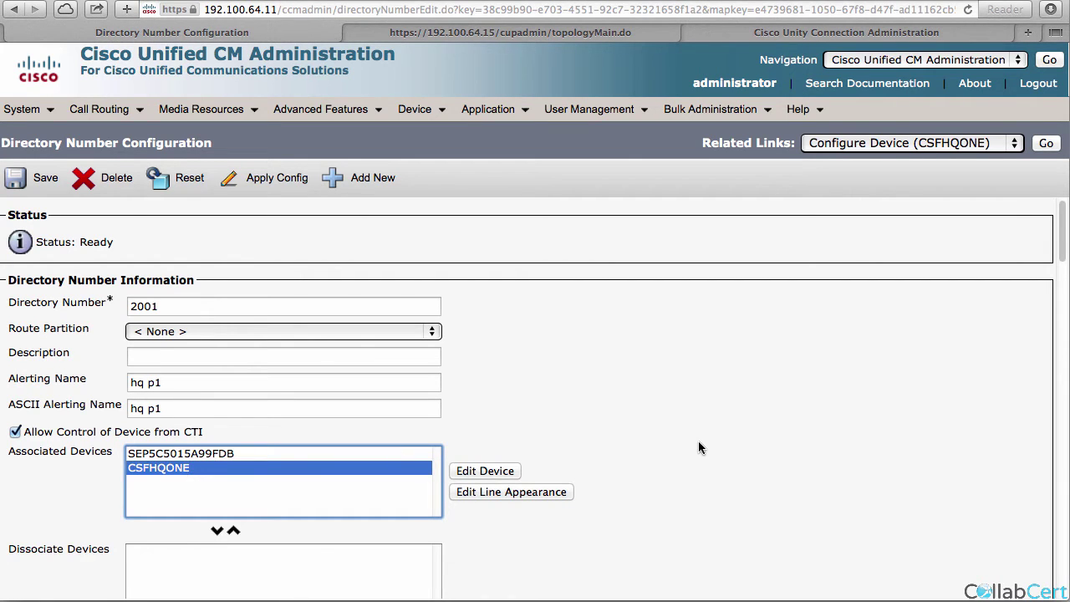
{"action": "scroll", "coordinate": [698, 447], "scroll_direction": "down", "scroll_amount": 20}
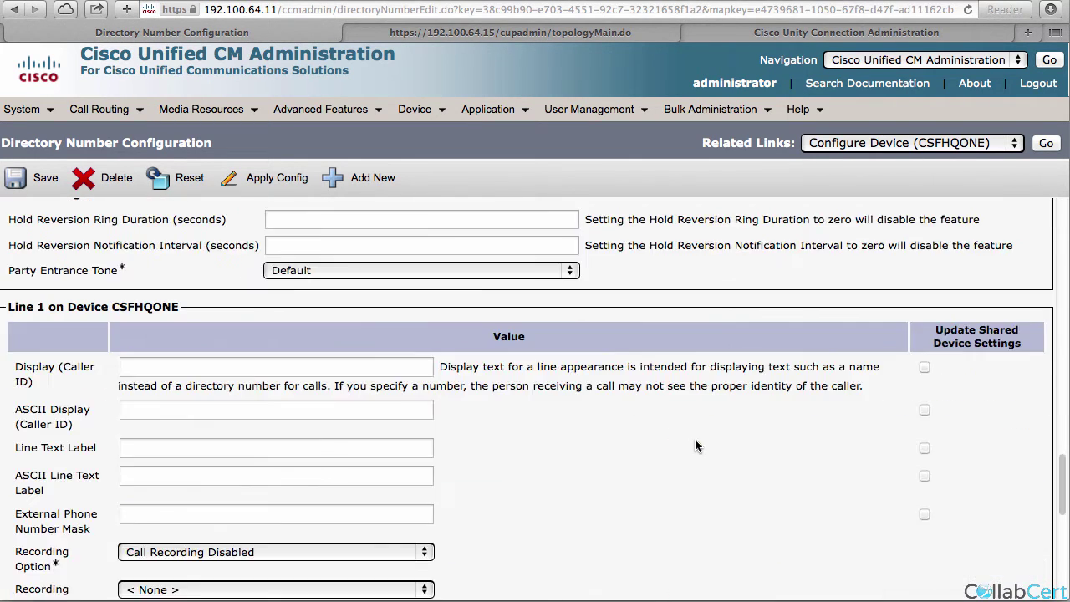
{"action": "scroll", "coordinate": [695, 446], "scroll_direction": "down", "scroll_amount": 2}
{"action": "left_click", "coordinate": [255, 462]}
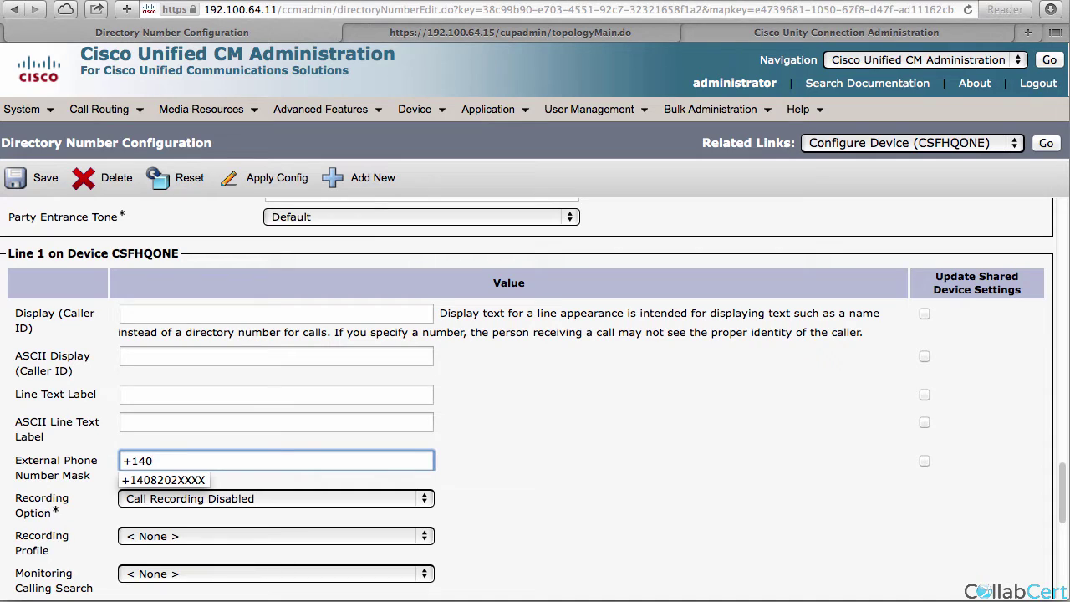
{"action": "left_click", "coordinate": [191, 481]}
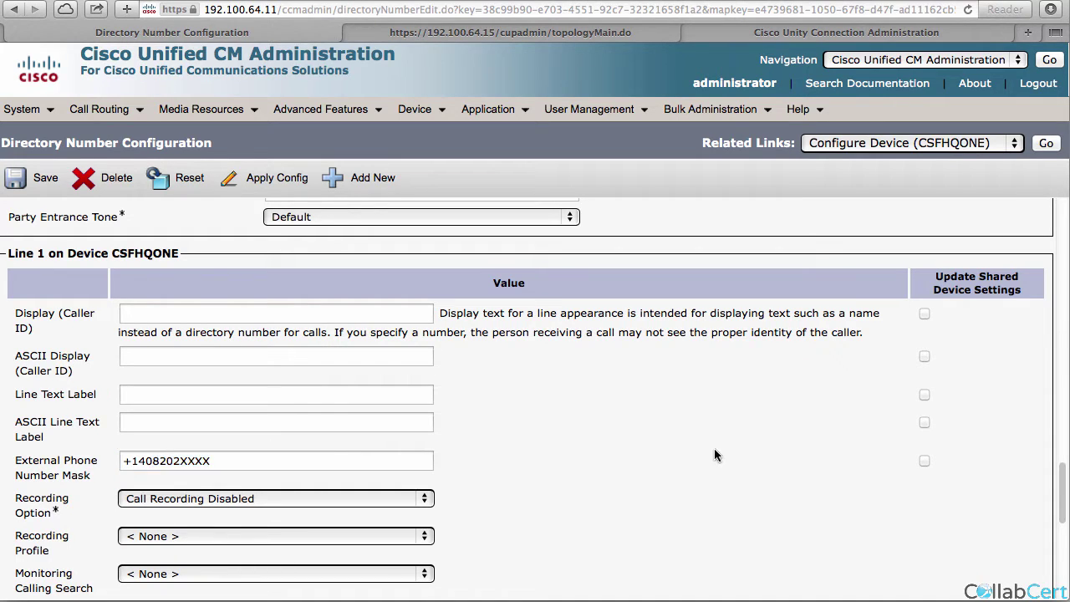
Set the line's caller ID display to 'hq one', save, and return to CSFHQONE.
{"action": "left_click", "coordinate": [187, 314]}
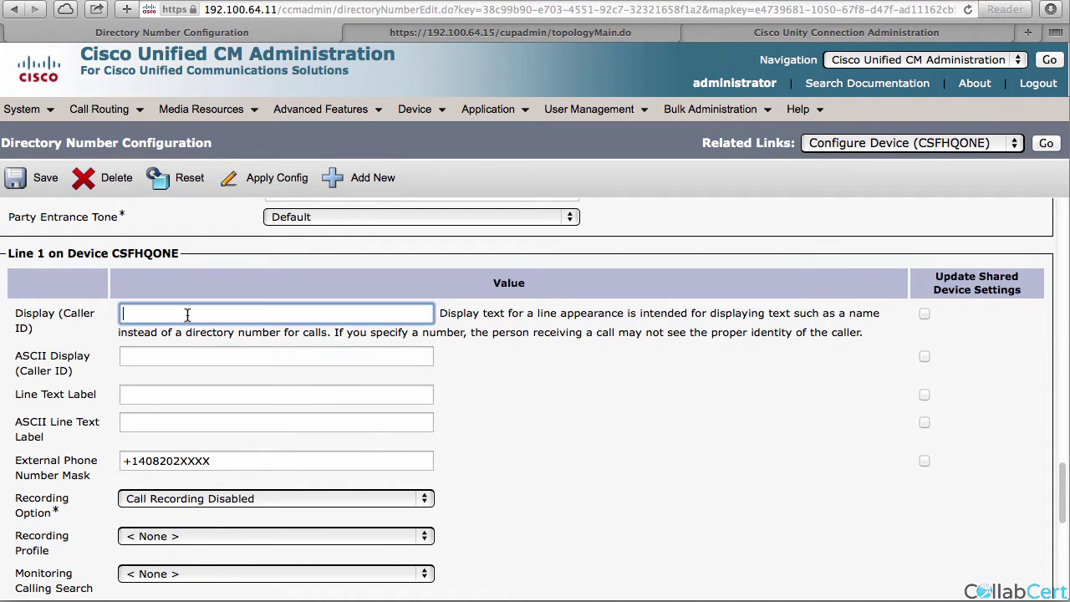
{"action": "type", "text": "hq one"}
{"action": "key", "text": "Tab"}
{"action": "key", "text": "Tab"}
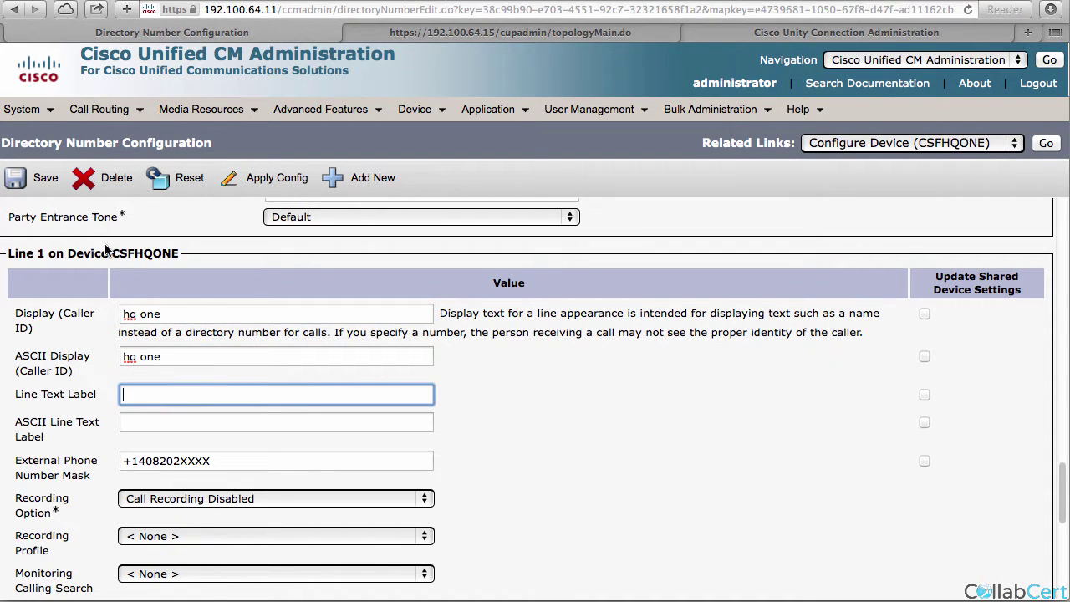
{"action": "left_click", "coordinate": [47, 178]}
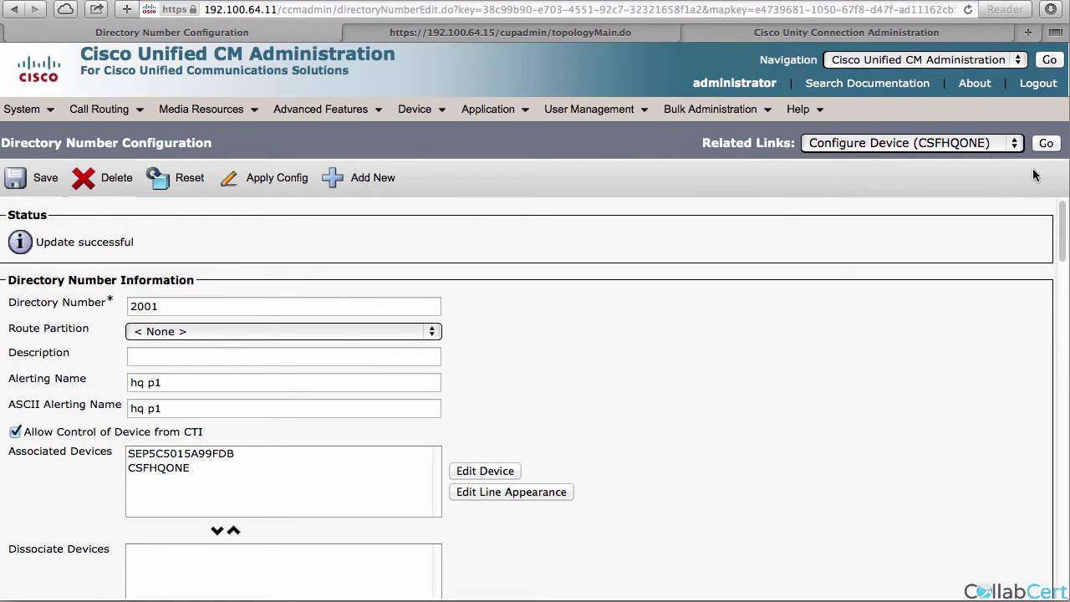
{"action": "left_click", "coordinate": [1046, 143]}
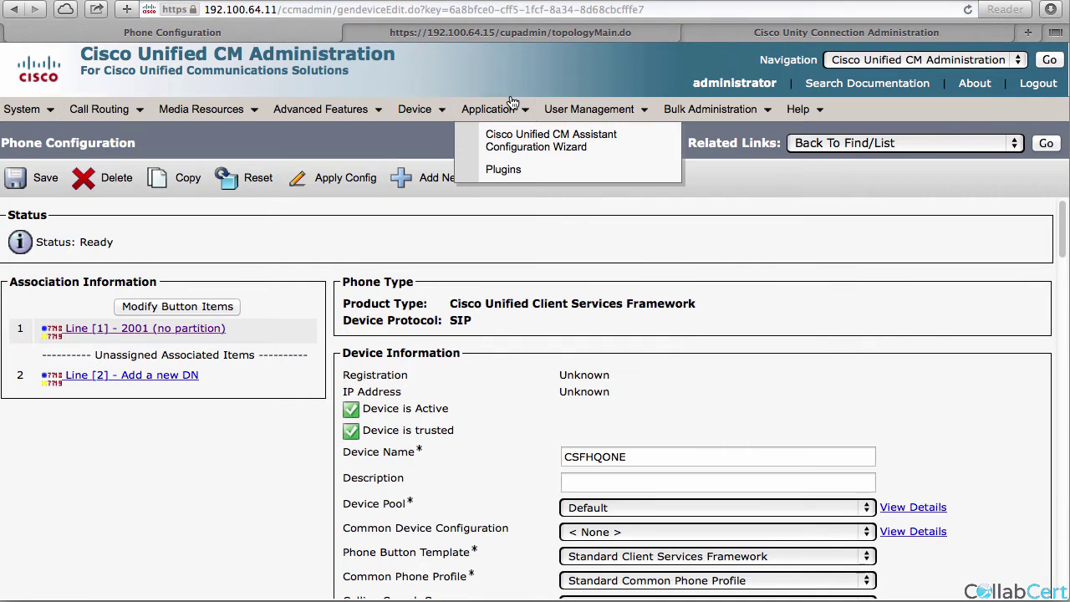
Open the test end user and enable them for Unified CM IM and Presence, then save.
{"action": "mouse_move", "coordinate": [575, 114]}
{"action": "left_click", "coordinate": [589, 158]}
{"action": "left_click", "coordinate": [560, 242]}
{"action": "left_click", "coordinate": [117, 384]}
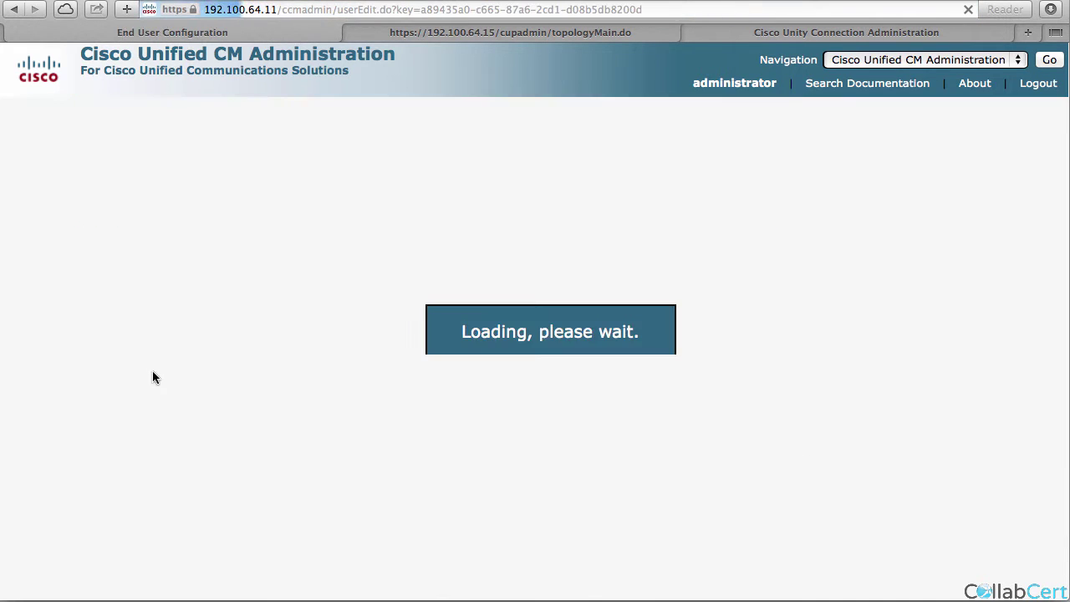
{"action": "scroll", "coordinate": [157, 494], "scroll_direction": "down", "scroll_amount": 5}
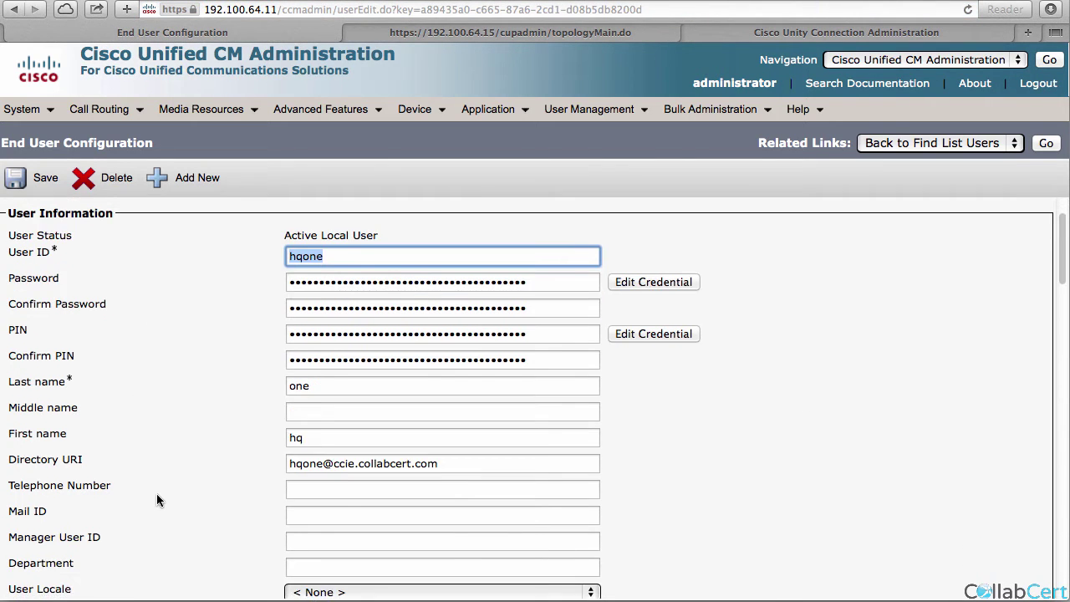
{"action": "scroll", "coordinate": [156, 500], "scroll_direction": "down", "scroll_amount": 4}
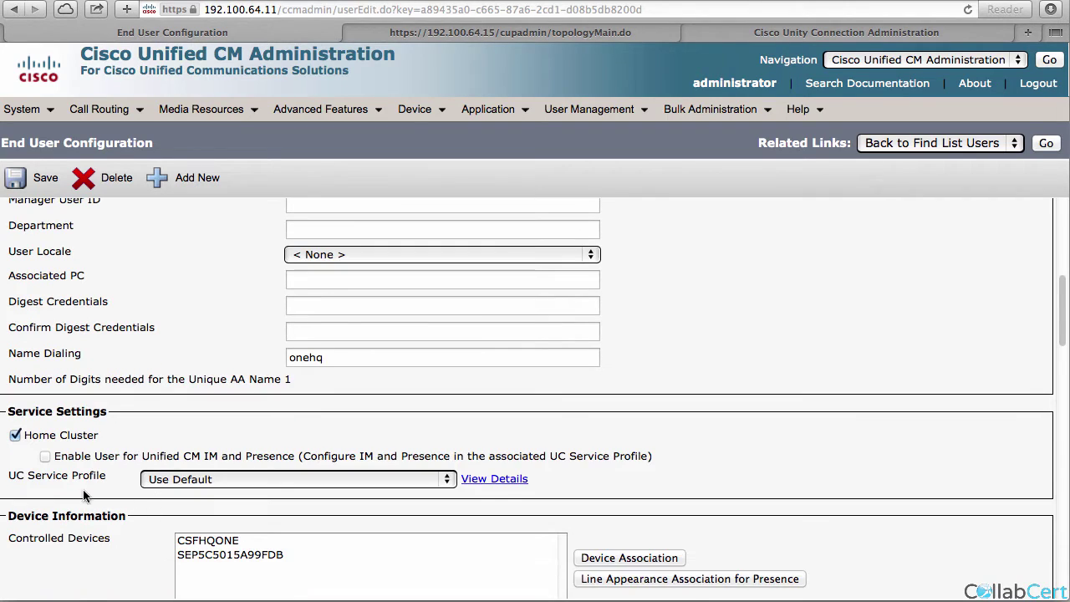
{"action": "left_click", "coordinate": [44, 455]}
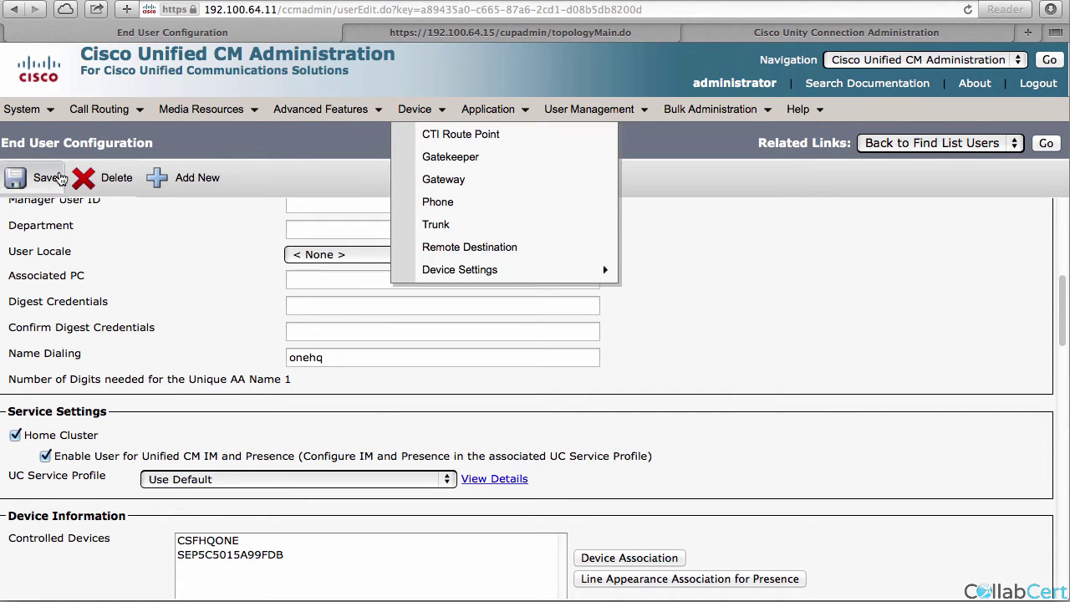
{"action": "left_click", "coordinate": [46, 177]}
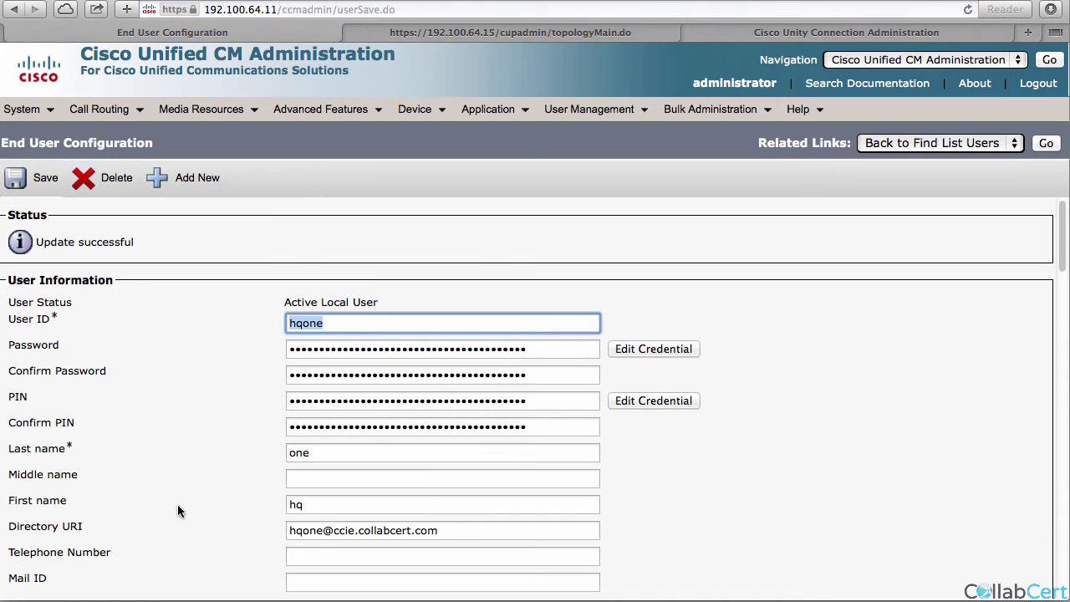
Associate the Cisco 7965 and softphone lines for presence and save.
{"action": "scroll", "coordinate": [592, 327], "scroll_direction": "down", "scroll_amount": 10}
{"action": "scroll", "coordinate": [592, 328], "scroll_direction": "up", "scroll_amount": 2}
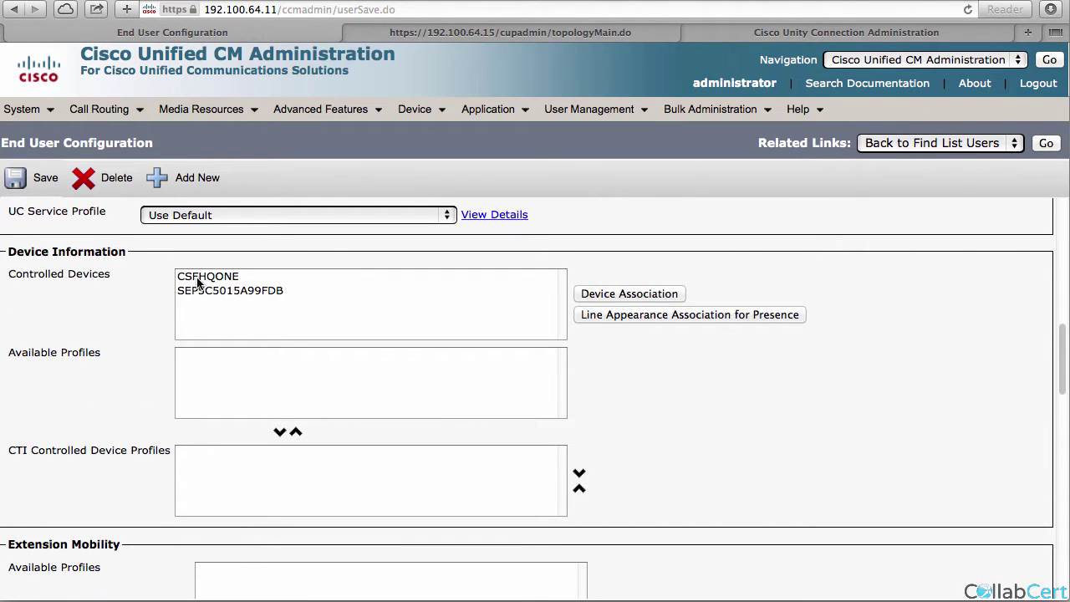
{"action": "left_click", "coordinate": [594, 316]}
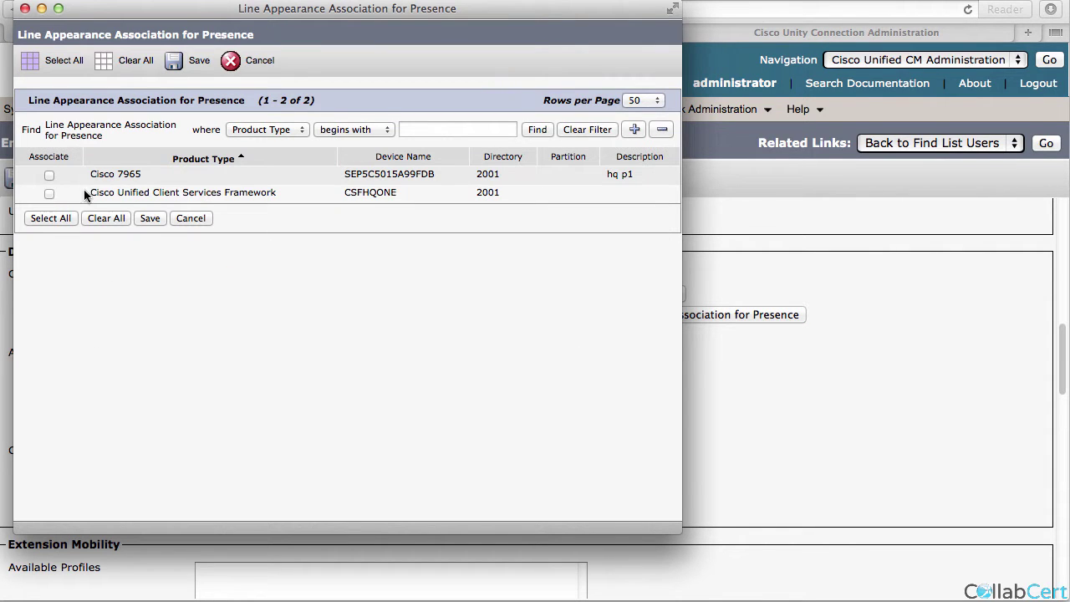
{"action": "left_click", "coordinate": [49, 175]}
{"action": "left_click", "coordinate": [49, 193]}
{"action": "left_click", "coordinate": [151, 221]}
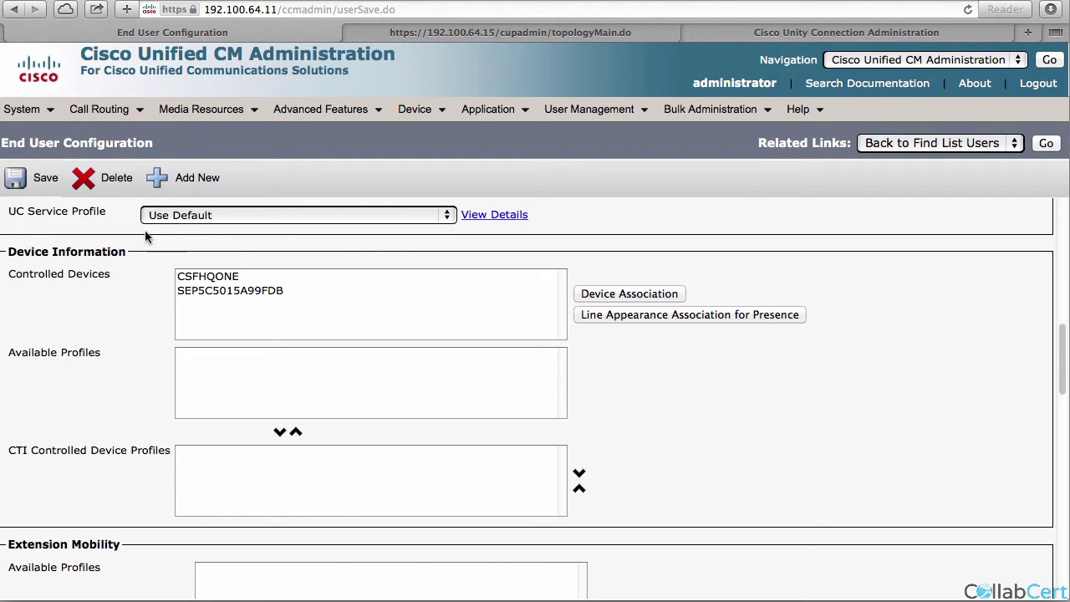
Review the user's device and permission settings, then return to the end user list.
{"action": "scroll", "coordinate": [168, 293], "scroll_direction": "up", "scroll_amount": 5}
{"action": "scroll", "coordinate": [163, 291], "scroll_direction": "up", "scroll_amount": 5}
{"action": "scroll", "coordinate": [160, 290], "scroll_direction": "down", "scroll_amount": 2}
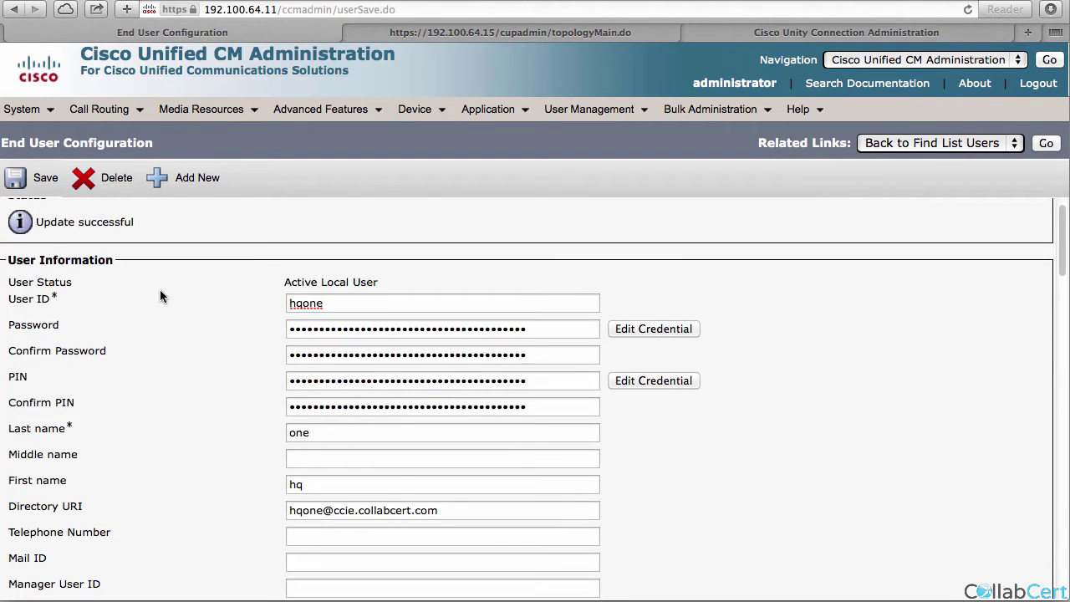
{"action": "scroll", "coordinate": [160, 289], "scroll_direction": "down", "scroll_amount": 5}
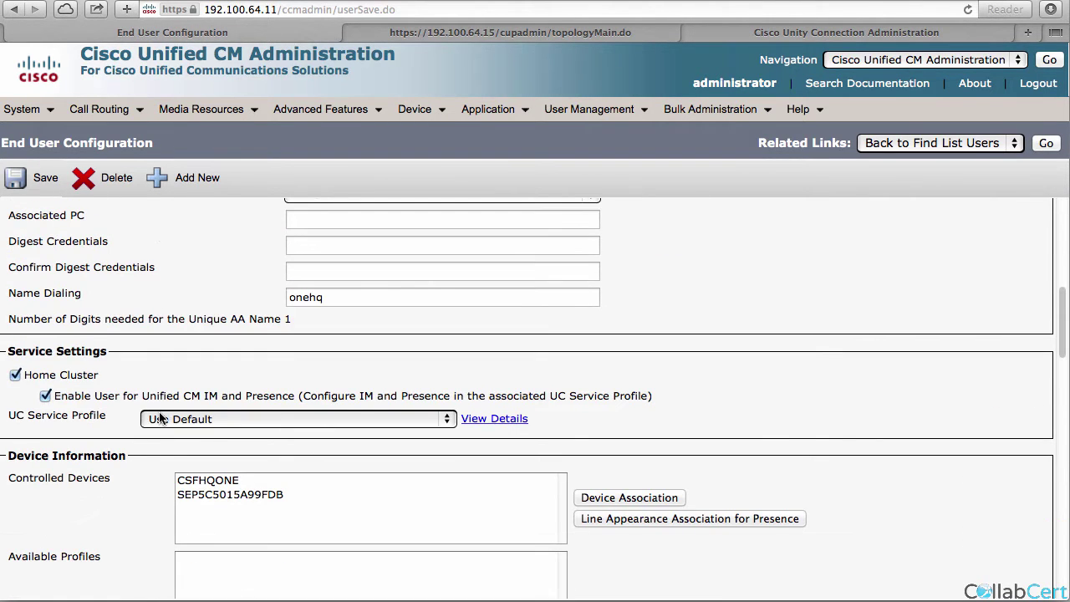
{"action": "scroll", "coordinate": [156, 402], "scroll_direction": "down", "scroll_amount": 1}
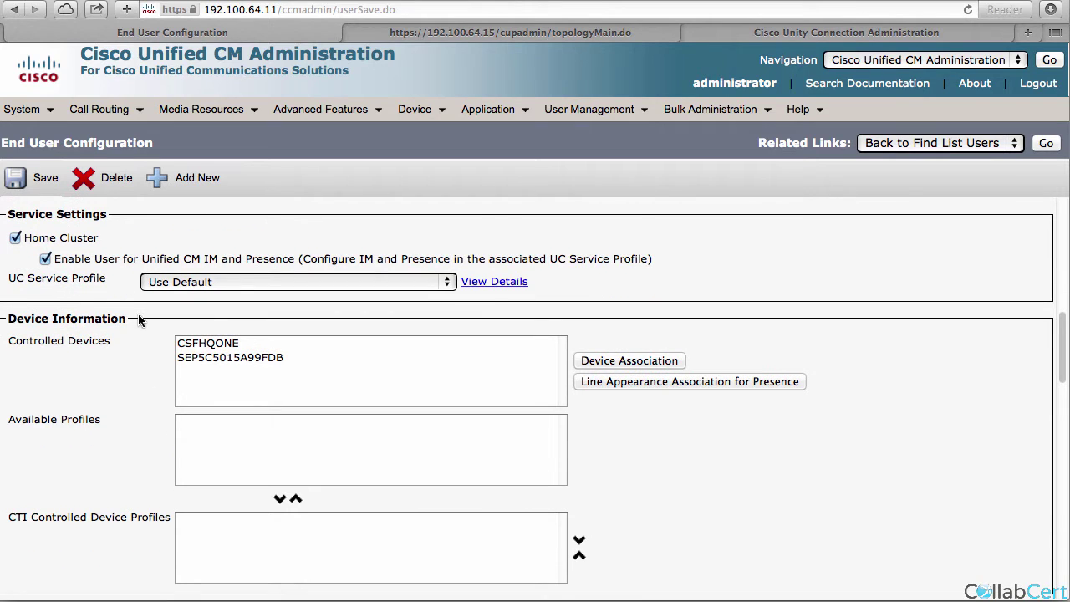
{"action": "scroll", "coordinate": [137, 318], "scroll_direction": "down", "scroll_amount": 12}
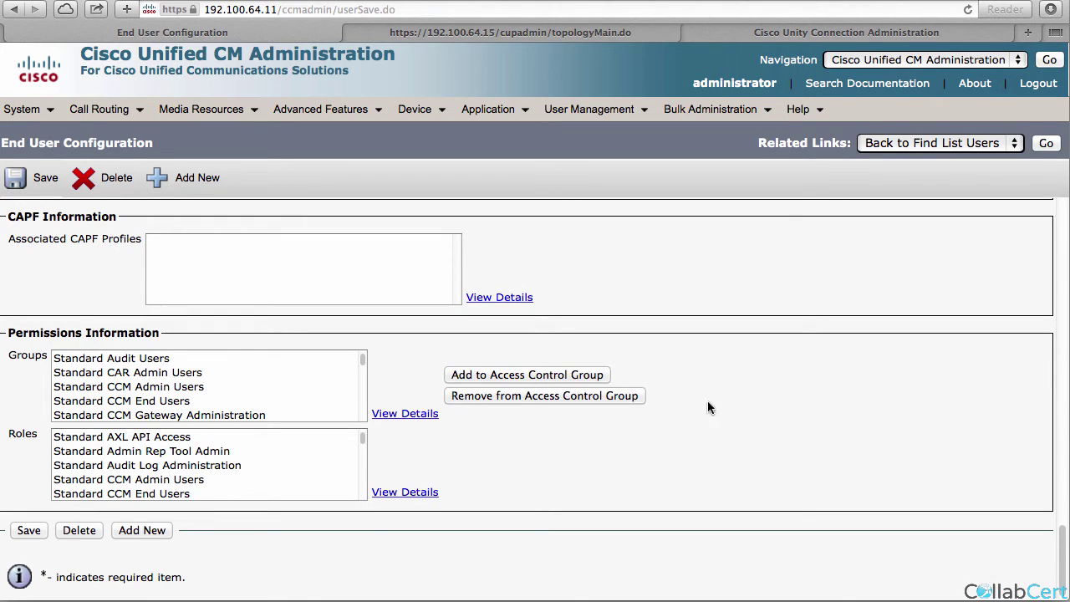
{"action": "left_click", "coordinate": [1049, 141]}
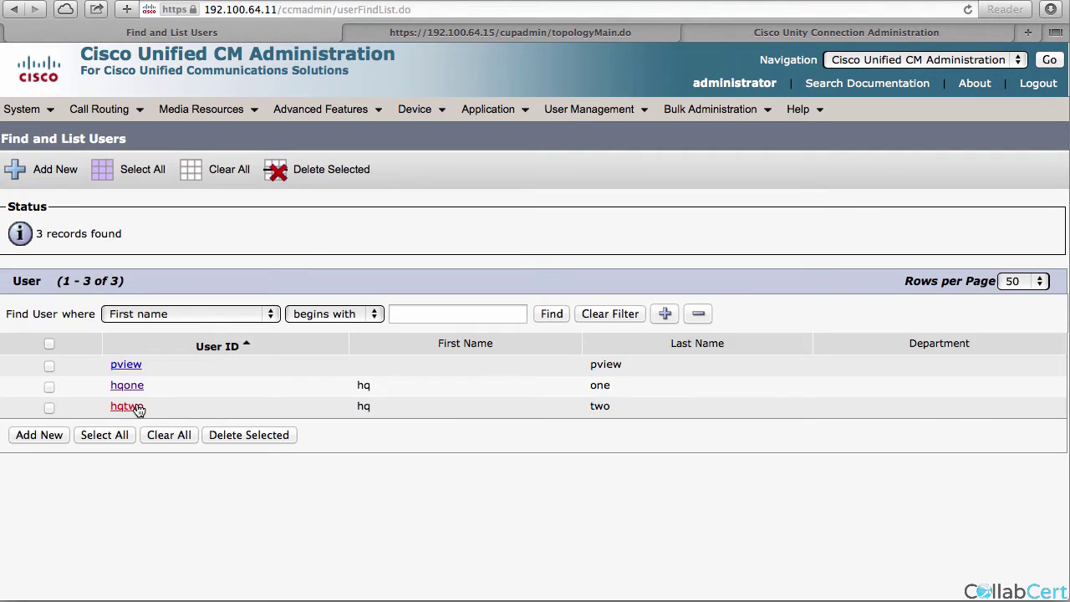
Open the next end user and enable IM and Presence for them, then save.
{"action": "left_click", "coordinate": [137, 408]}
{"action": "scroll", "coordinate": [192, 455], "scroll_direction": "down", "scroll_amount": 10}
{"action": "left_click", "coordinate": [45, 349]}
{"action": "left_click", "coordinate": [33, 177]}
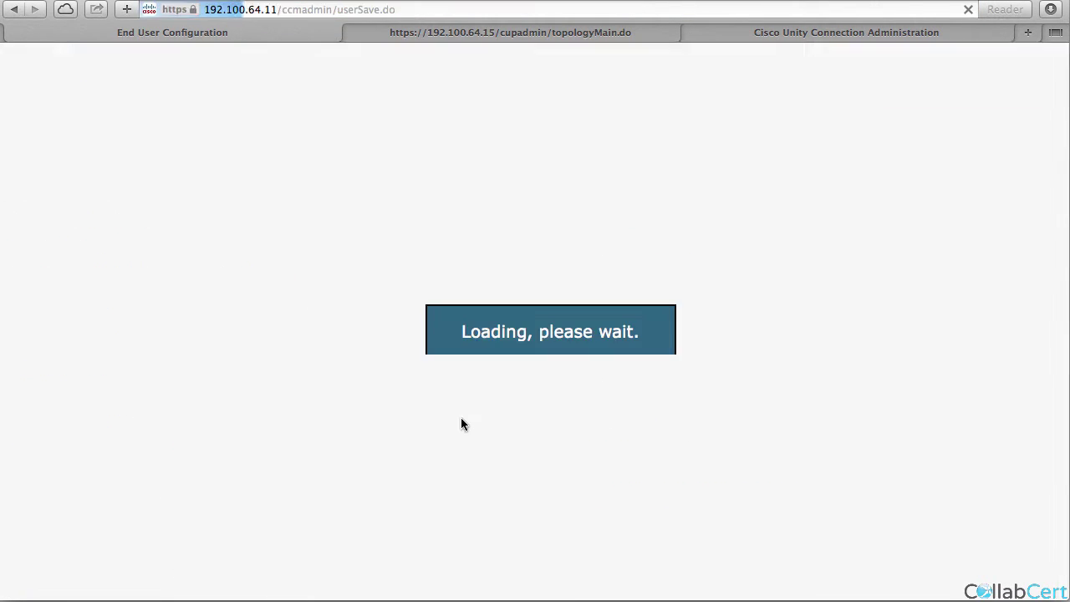
Associate the Cisco 9971 line for presence and save the user configuration.
{"action": "scroll", "coordinate": [358, 473], "scroll_direction": "down", "scroll_amount": 10}
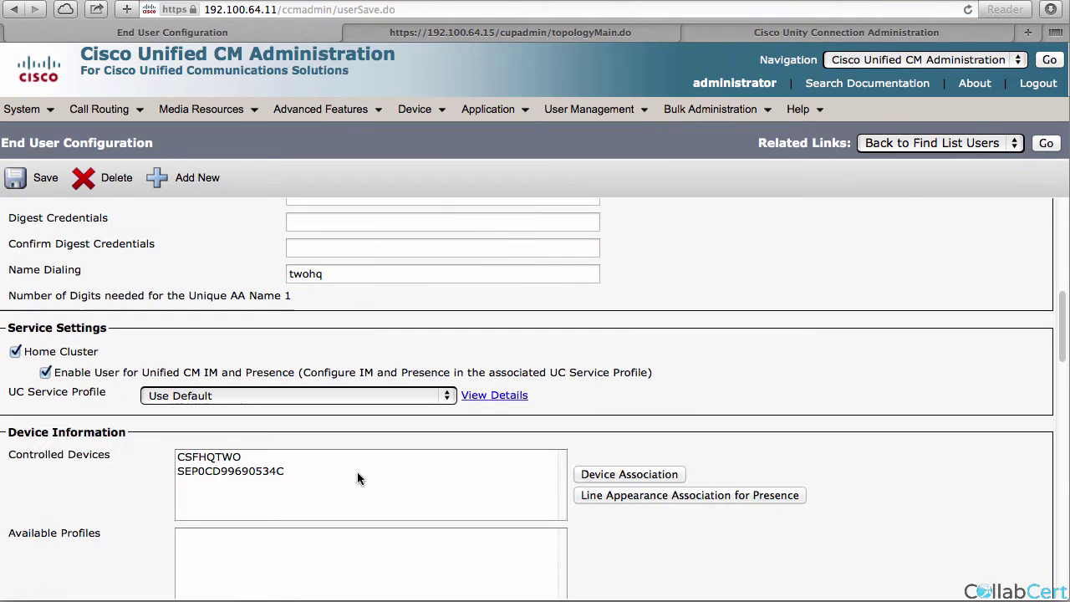
{"action": "left_click", "coordinate": [652, 495]}
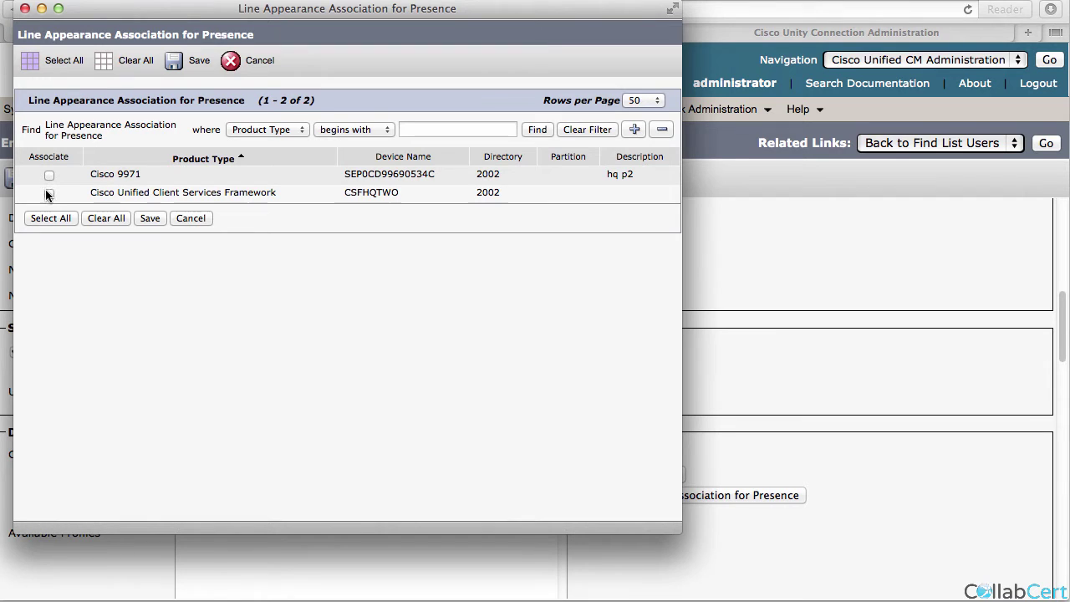
{"action": "left_click", "coordinate": [50, 176]}
{"action": "left_click", "coordinate": [148, 219]}
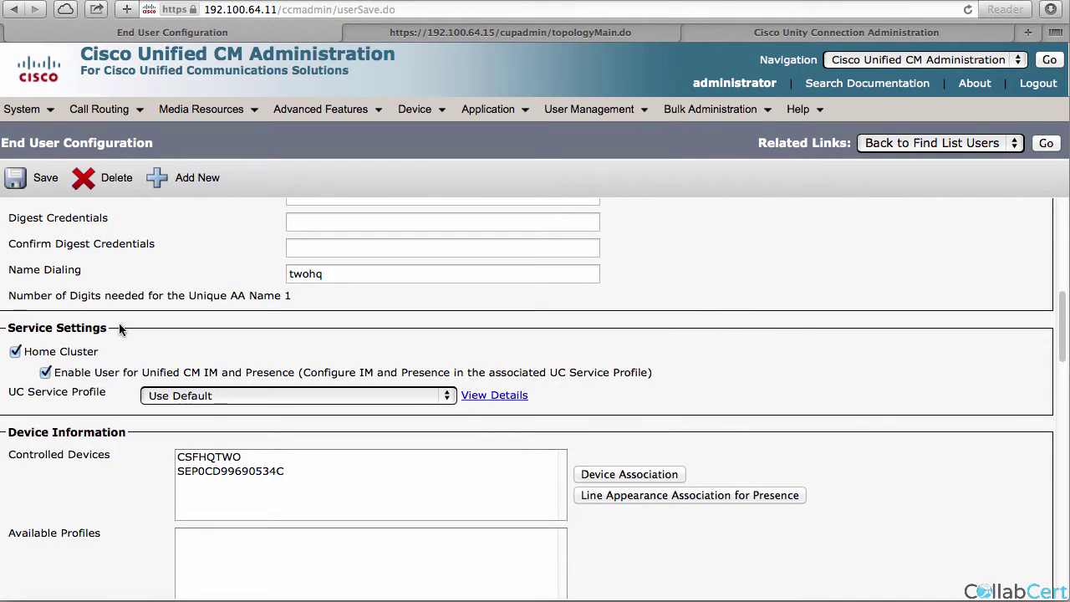
{"action": "left_click", "coordinate": [19, 178]}
{"action": "scroll", "coordinate": [343, 353], "scroll_direction": "down", "scroll_amount": 20}
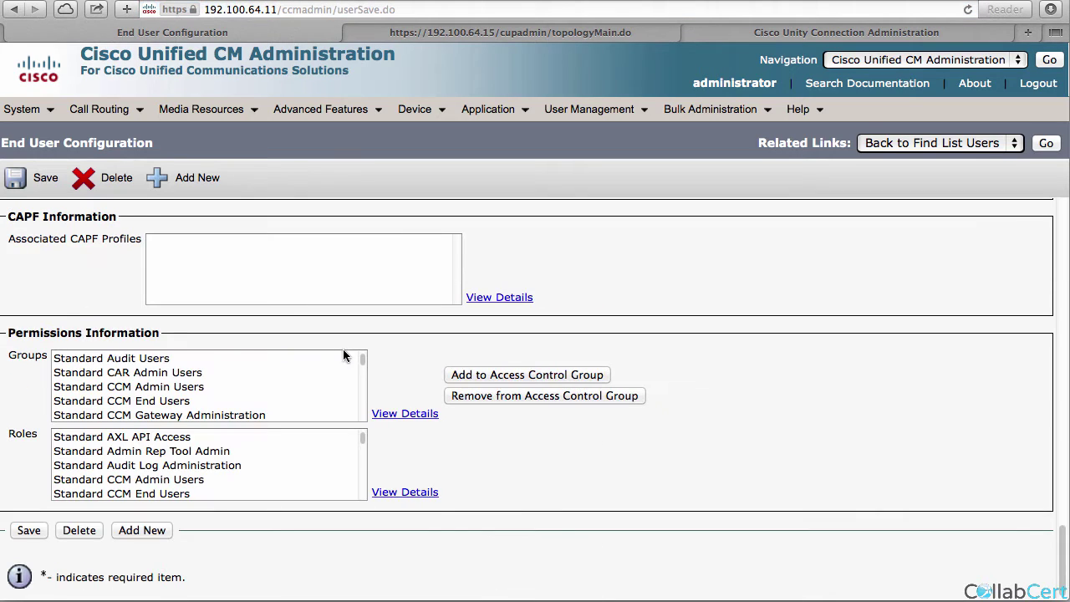
{"action": "scroll", "coordinate": [344, 355], "scroll_direction": "down", "scroll_amount": 10}
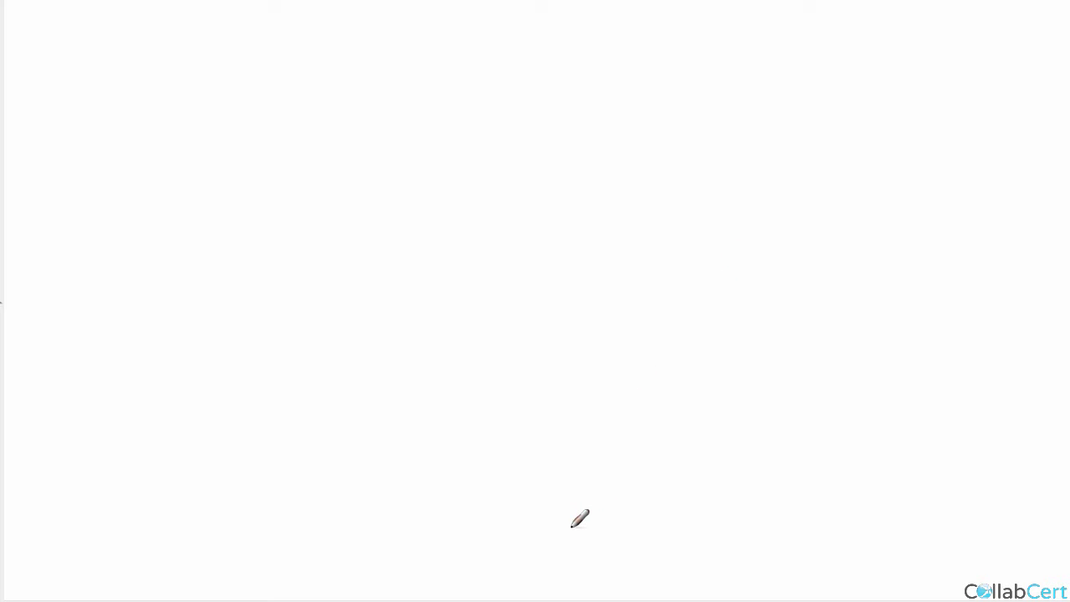
Sketch the second user's label with a dashed line down to a phone.
{"action": "mouse_move", "coordinate": [728, 213]}
{"action": "left_mouse_down"}
{"action": "mouse_move", "coordinate": [741, 281]}
{"action": "mouse_move", "coordinate": [763, 255]}
{"action": "mouse_move", "coordinate": [830, 251]}
{"action": "left_mouse_up"}
{"action": "left_click_drag", "start_coordinate": [790, 287], "coordinate": [792, 293]}
{"action": "left_click_drag", "start_coordinate": [800, 306], "coordinate": [802, 311]}
{"action": "left_click_drag", "start_coordinate": [809, 324], "coordinate": [813, 330]}
{"action": "left_click_drag", "start_coordinate": [819, 344], "coordinate": [821, 351]}
{"action": "left_click_drag", "start_coordinate": [823, 359], "coordinate": [824, 366]}
{"action": "left_click_drag", "start_coordinate": [826, 478], "coordinate": [856, 446]}
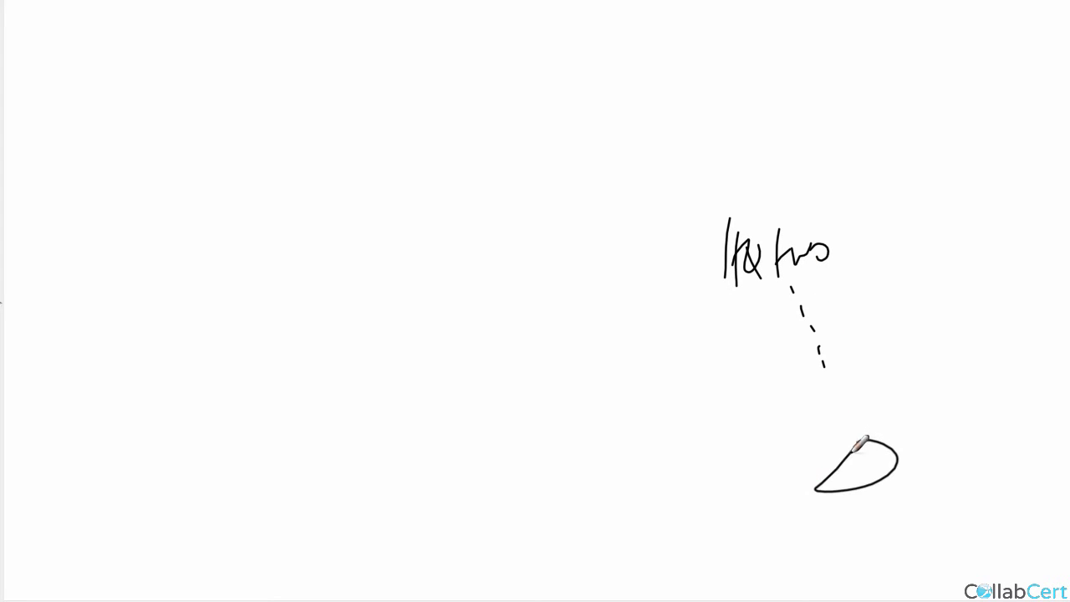
{"action": "left_click_drag", "start_coordinate": [838, 361], "coordinate": [834, 442]}
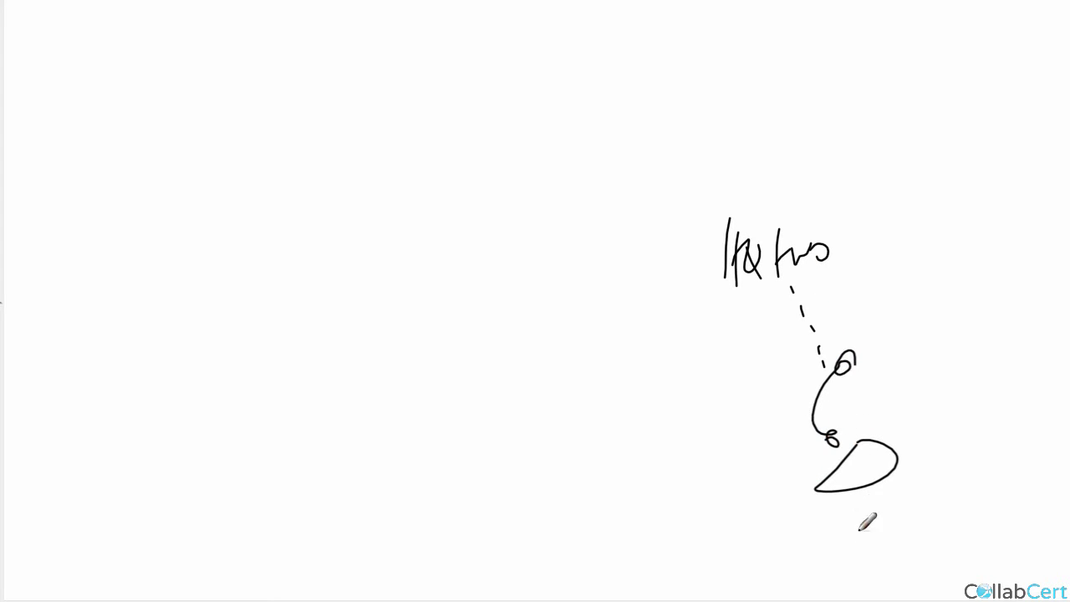
Write CM with an arrow labelled publish pointing up to IMP.
{"action": "left_click_drag", "start_coordinate": [559, 366], "coordinate": [560, 403]}
{"action": "mouse_move", "coordinate": [581, 401]}
{"action": "left_mouse_down"}
{"action": "mouse_move", "coordinate": [611, 368]}
{"action": "mouse_move", "coordinate": [616, 398]}
{"action": "left_mouse_up"}
{"action": "left_click_drag", "start_coordinate": [508, 381], "coordinate": [339, 227]}
{"action": "mouse_move", "coordinate": [320, 258]}
{"action": "left_mouse_down"}
{"action": "mouse_move", "coordinate": [309, 207]}
{"action": "mouse_move", "coordinate": [345, 208]}
{"action": "left_mouse_up"}
{"action": "mouse_move", "coordinate": [254, 409]}
{"action": "left_mouse_down"}
{"action": "mouse_move", "coordinate": [263, 400]}
{"action": "mouse_move", "coordinate": [268, 419]}
{"action": "left_mouse_up"}
{"action": "left_click_drag", "start_coordinate": [275, 398], "coordinate": [285, 379]}
{"action": "mouse_move", "coordinate": [284, 365]}
{"action": "left_mouse_down"}
{"action": "mouse_move", "coordinate": [290, 382]}
{"action": "mouse_move", "coordinate": [330, 351]}
{"action": "mouse_move", "coordinate": [342, 321]}
{"action": "mouse_move", "coordinate": [334, 372]}
{"action": "mouse_move", "coordinate": [356, 359]}
{"action": "left_mouse_up"}
{"action": "mouse_move", "coordinate": [192, 127]}
{"action": "left_mouse_down"}
{"action": "mouse_move", "coordinate": [194, 177]}
{"action": "mouse_move", "coordinate": [235, 164]}
{"action": "left_mouse_up"}
{"action": "mouse_move", "coordinate": [245, 172]}
{"action": "left_mouse_down"}
{"action": "mouse_move", "coordinate": [244, 131]}
{"action": "mouse_move", "coordinate": [249, 147]}
{"action": "left_mouse_up"}
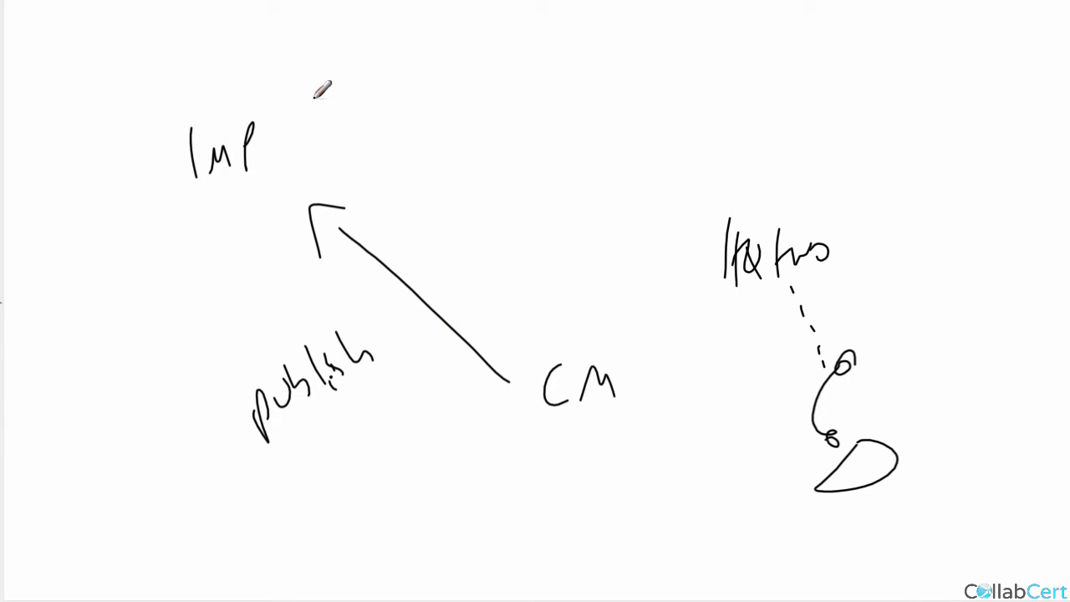
Write jabber and the Jabber user above IMP, then circle publish.
{"action": "mouse_move", "coordinate": [352, 39]}
{"action": "left_mouse_down"}
{"action": "mouse_move", "coordinate": [342, 89]}
{"action": "mouse_move", "coordinate": [386, 67]}
{"action": "mouse_move", "coordinate": [448, 58]}
{"action": "left_mouse_up"}
{"action": "mouse_move", "coordinate": [372, 77]}
{"action": "left_mouse_down"}
{"action": "mouse_move", "coordinate": [370, 128]}
{"action": "mouse_move", "coordinate": [457, 97]}
{"action": "mouse_move", "coordinate": [475, 105]}
{"action": "left_mouse_up"}
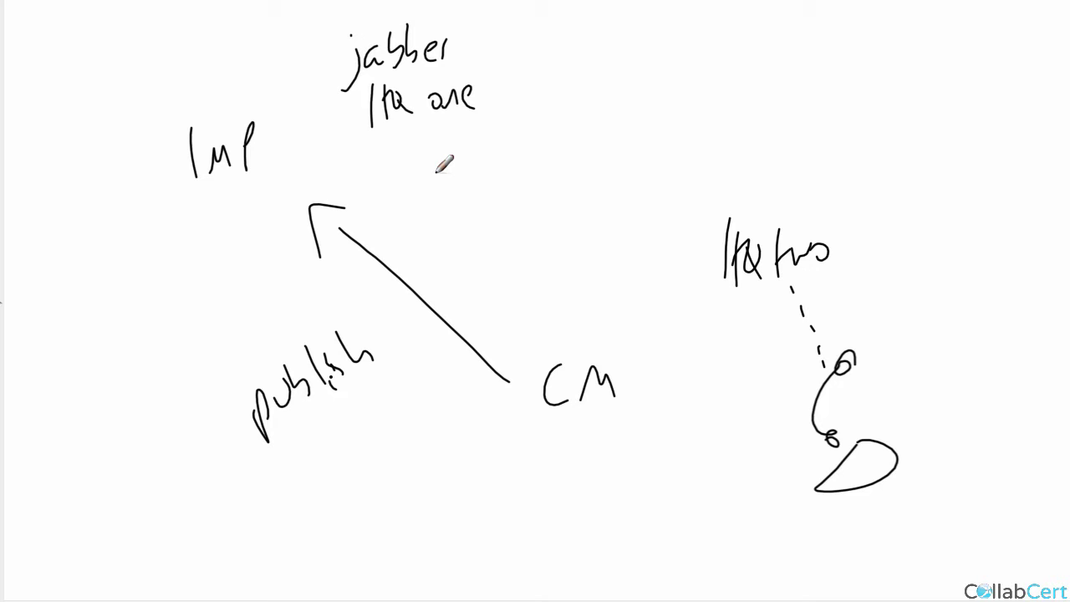
{"action": "mouse_move", "coordinate": [297, 480]}
{"action": "left_mouse_down"}
{"action": "mouse_move", "coordinate": [401, 317]}
{"action": "mouse_move", "coordinate": [243, 500]}
{"action": "left_mouse_up"}
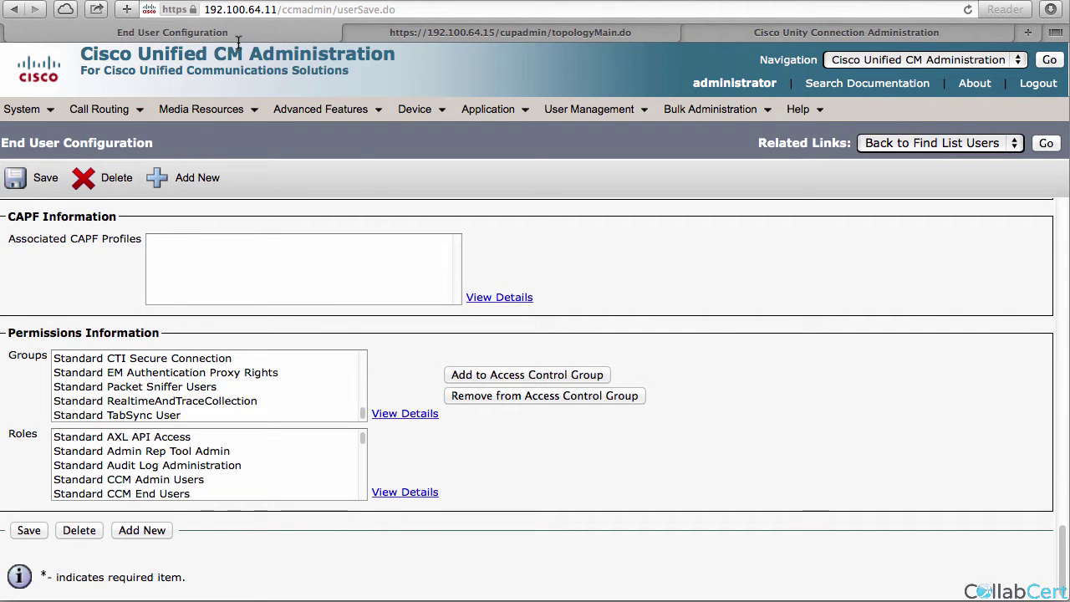
Start adding a new trunk with SIP Trunk as the trunk type.
{"action": "mouse_move", "coordinate": [418, 110]}
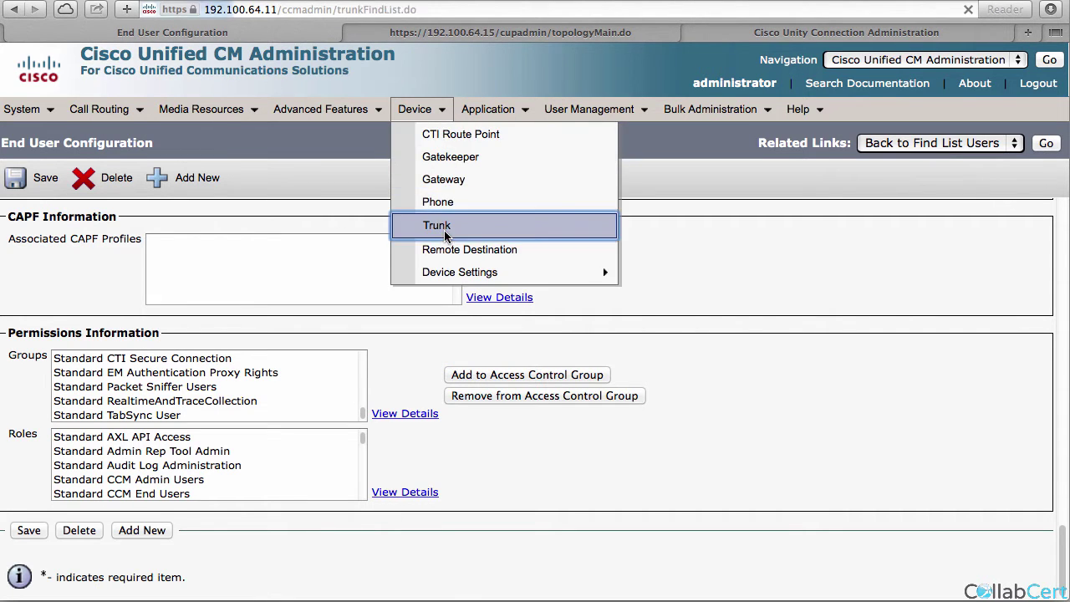
{"action": "left_click", "coordinate": [436, 227]}
{"action": "left_click", "coordinate": [49, 467]}
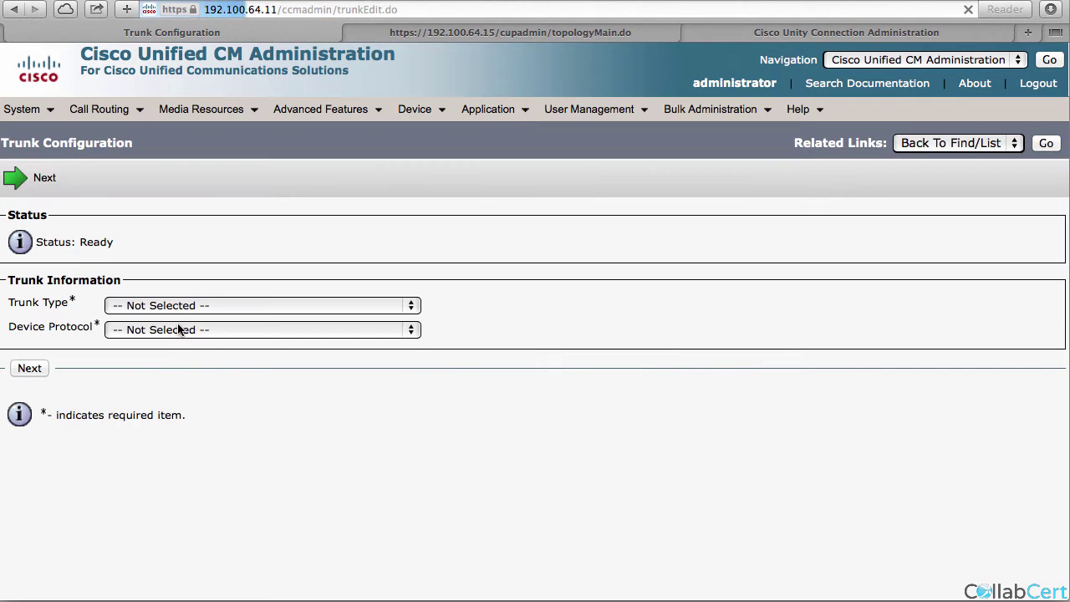
{"action": "left_click", "coordinate": [276, 306]}
{"action": "left_click", "coordinate": [143, 377]}
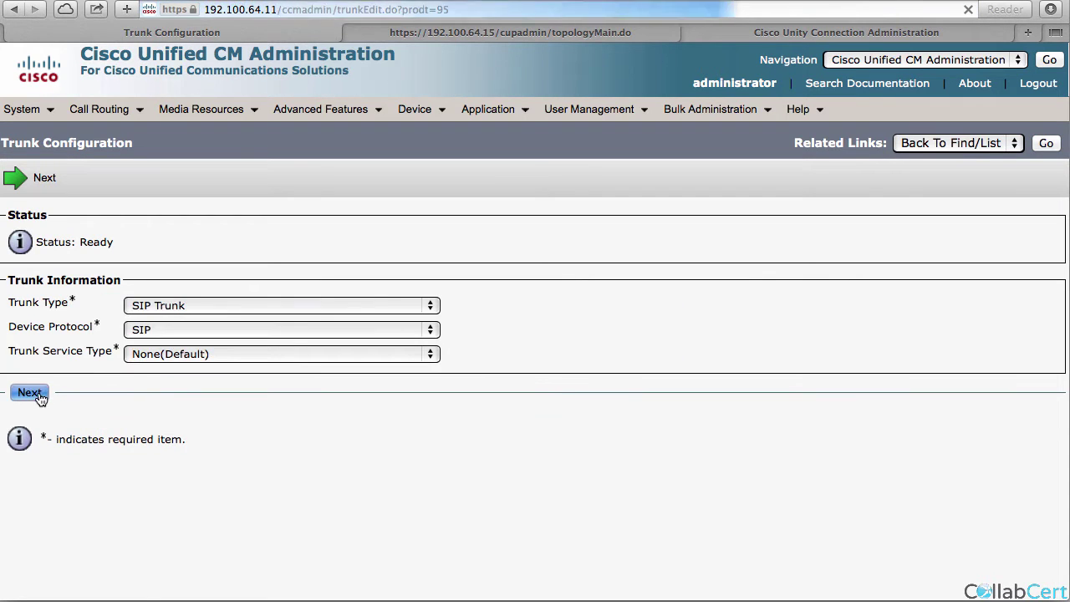
{"action": "left_click", "coordinate": [34, 393]}
Name the trunk 2imp, use the Default device pool, and set destination 192.100.64.15.
{"action": "left_click", "coordinate": [488, 359]}
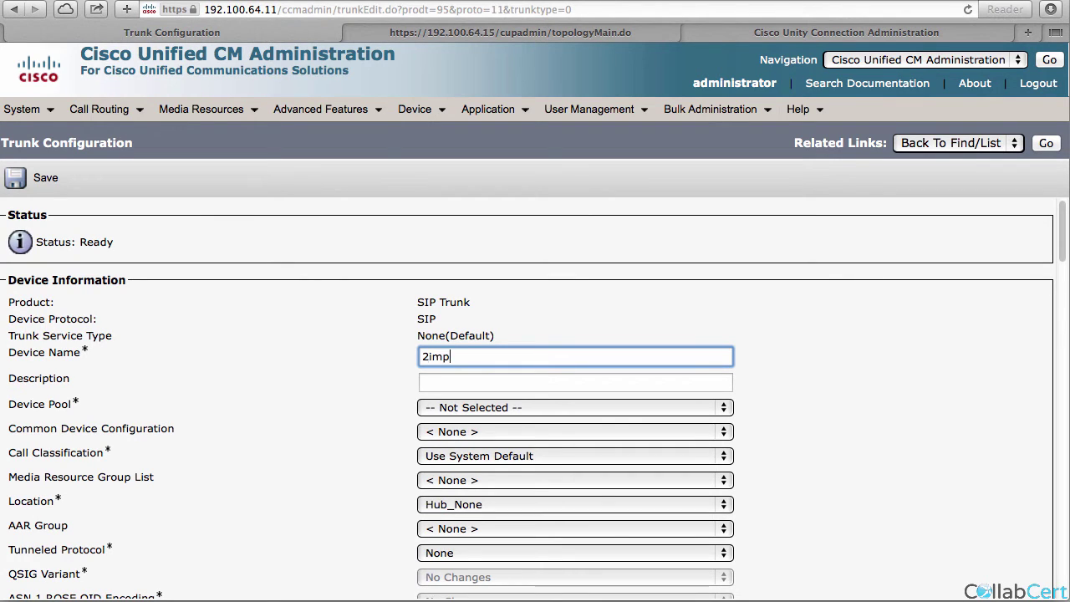
{"action": "left_click", "coordinate": [516, 407]}
{"action": "left_click", "coordinate": [512, 428]}
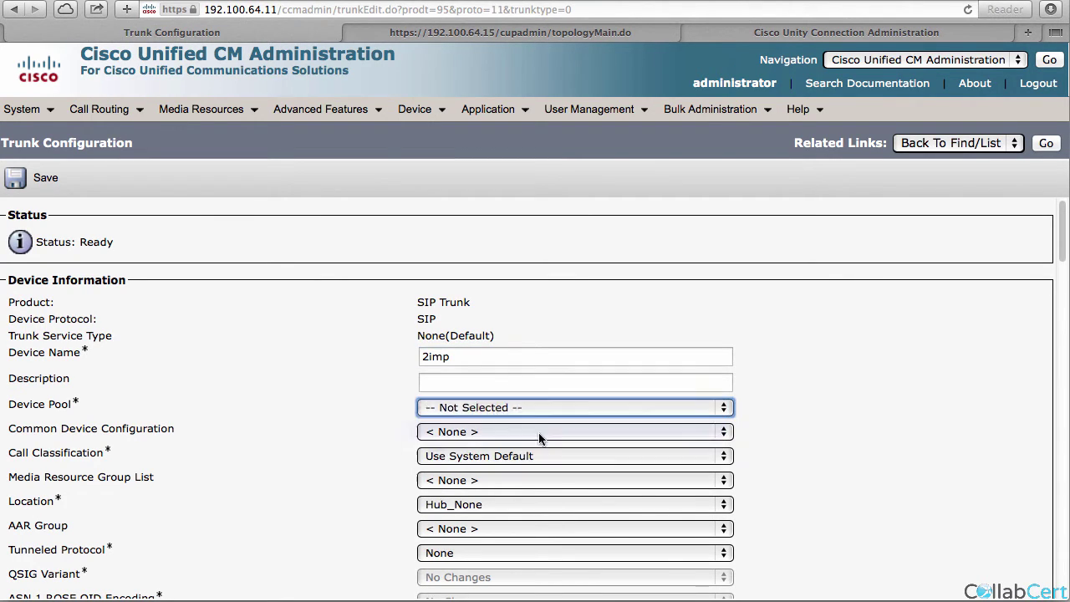
{"action": "scroll", "coordinate": [557, 441], "scroll_direction": "down", "scroll_amount": 20}
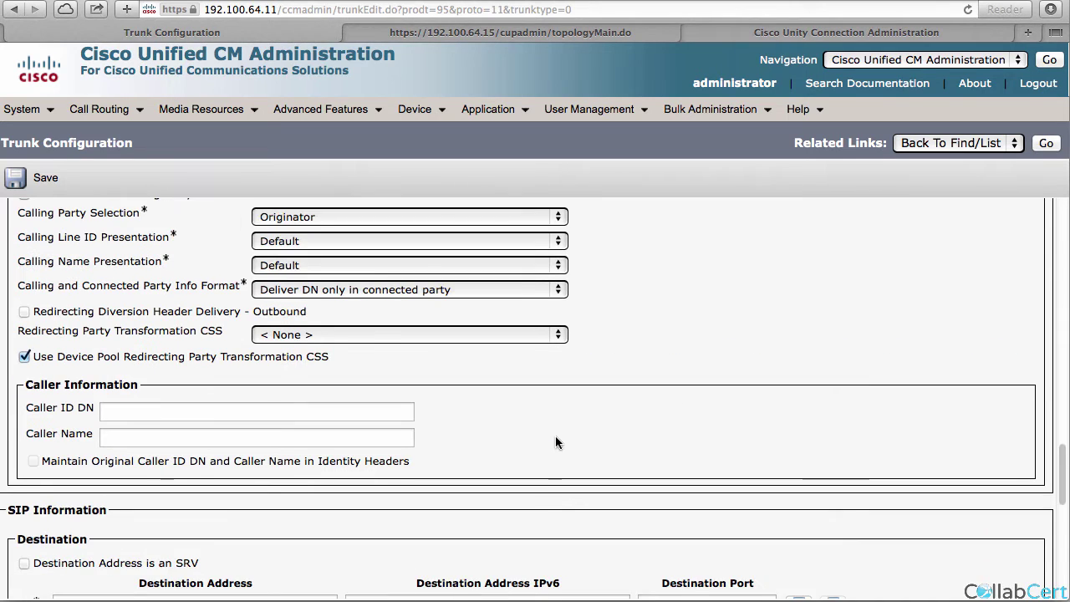
{"action": "scroll", "coordinate": [557, 442], "scroll_direction": "down", "scroll_amount": 2}
{"action": "left_click", "coordinate": [178, 492]}
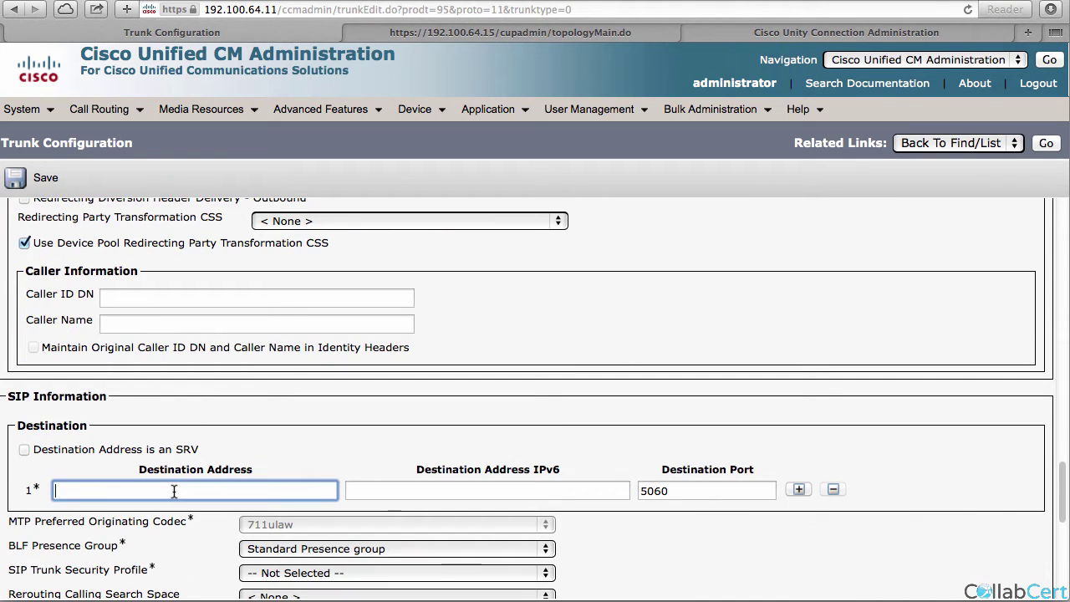
{"action": "type", "text": "192.100.64.15"}
Choose Non Secure SIP Trunk Profile and Standard SIP Profile for the trunk.
{"action": "scroll", "coordinate": [199, 503], "scroll_direction": "down", "scroll_amount": 5}
{"action": "left_click", "coordinate": [284, 450]}
{"action": "left_click", "coordinate": [284, 471]}
{"action": "left_click", "coordinate": [284, 546]}
{"action": "left_click", "coordinate": [284, 566]}
Save the 2imp trunk, then reset it and close the reset window.
{"action": "left_click", "coordinate": [18, 177]}
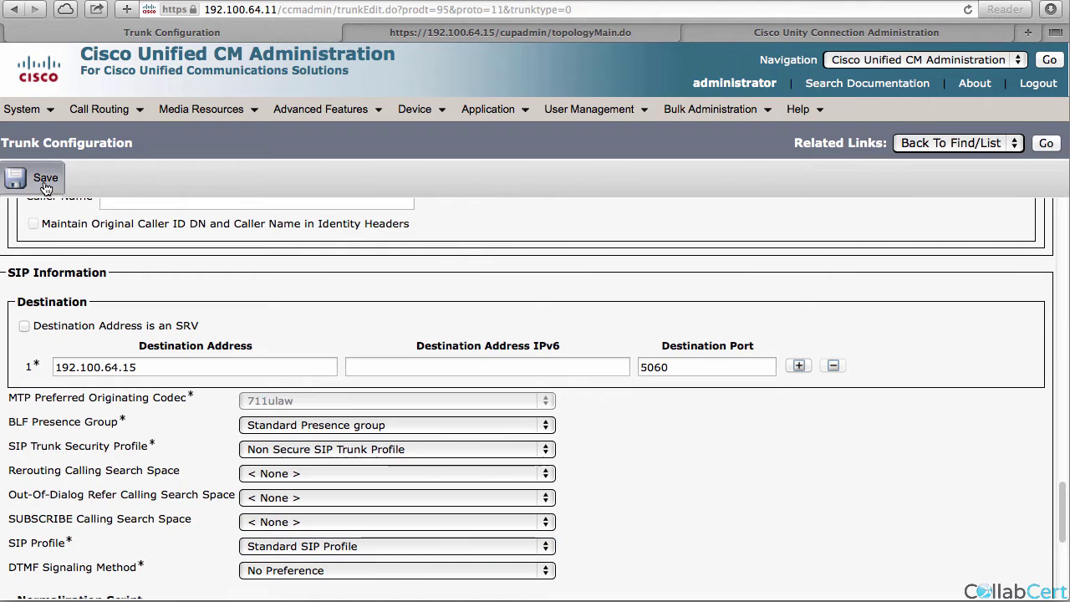
{"action": "left_click", "coordinate": [673, 210]}
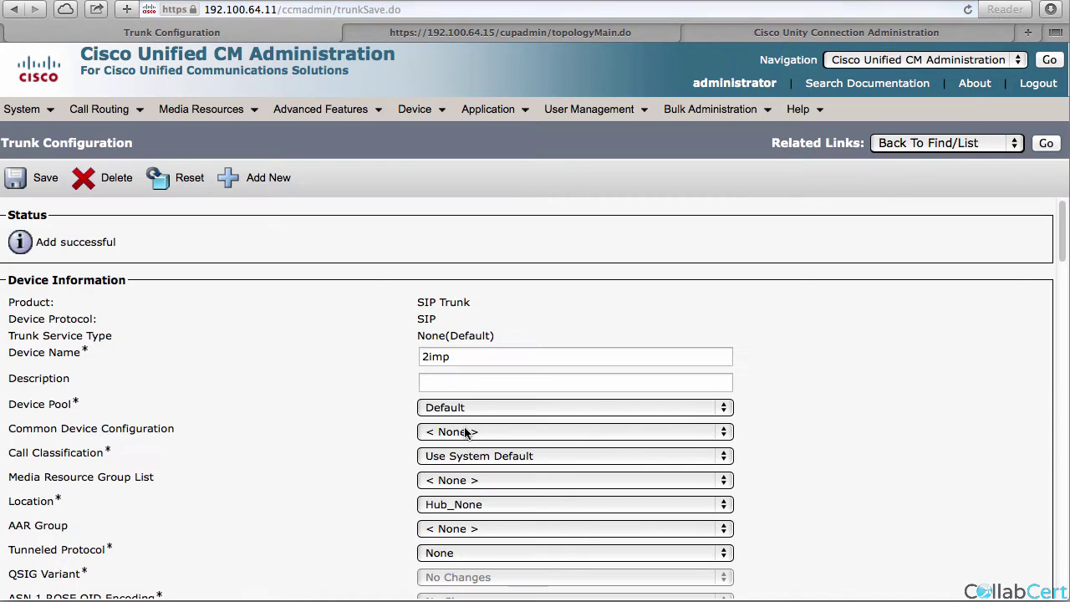
{"action": "left_click", "coordinate": [180, 177]}
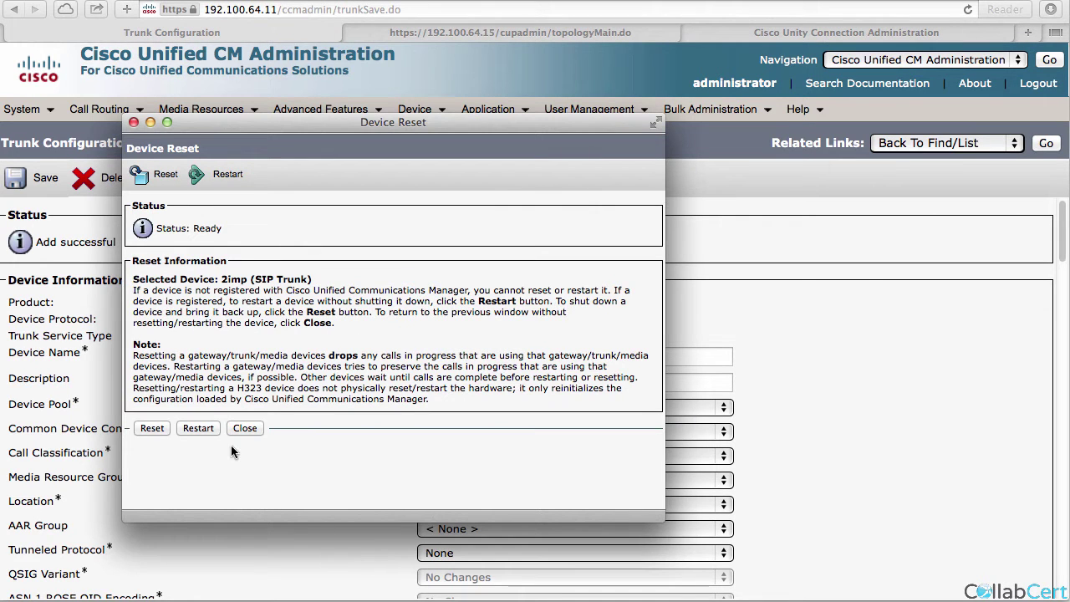
{"action": "left_click", "coordinate": [158, 431]}
{"action": "left_click", "coordinate": [240, 431]}
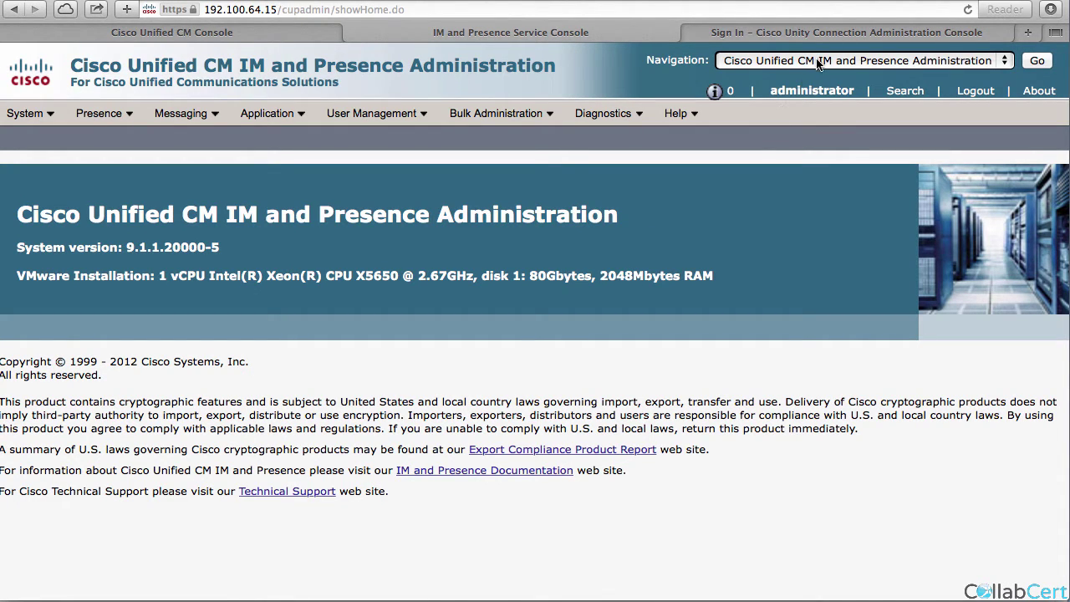
Switch to Cisco Unified IM and Presence Serviceability.
{"action": "left_click", "coordinate": [945, 60]}
{"action": "left_click", "coordinate": [947, 79]}
{"action": "left_click", "coordinate": [1035, 67]}
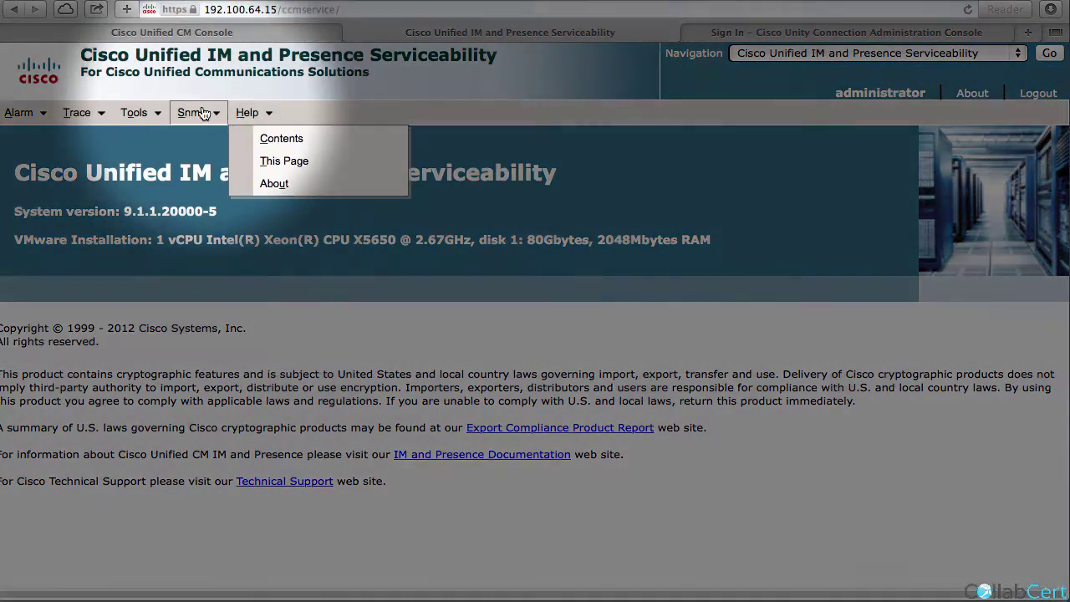
Check all services in Service Activation, save, and type 'utils ntp status' in the terminal.
{"action": "mouse_move", "coordinate": [138, 115]}
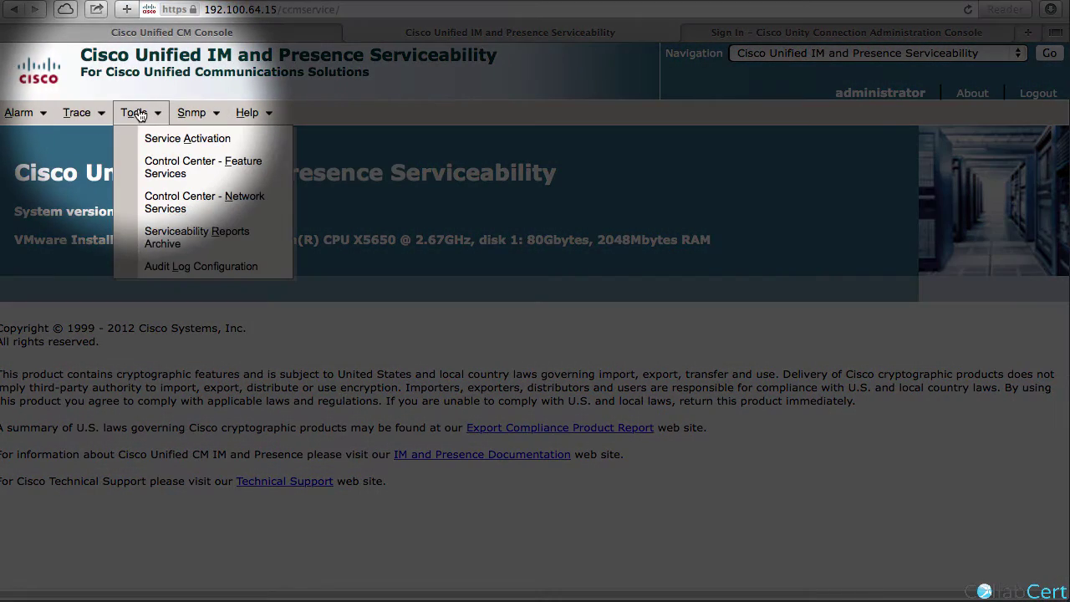
{"action": "left_click", "coordinate": [156, 141]}
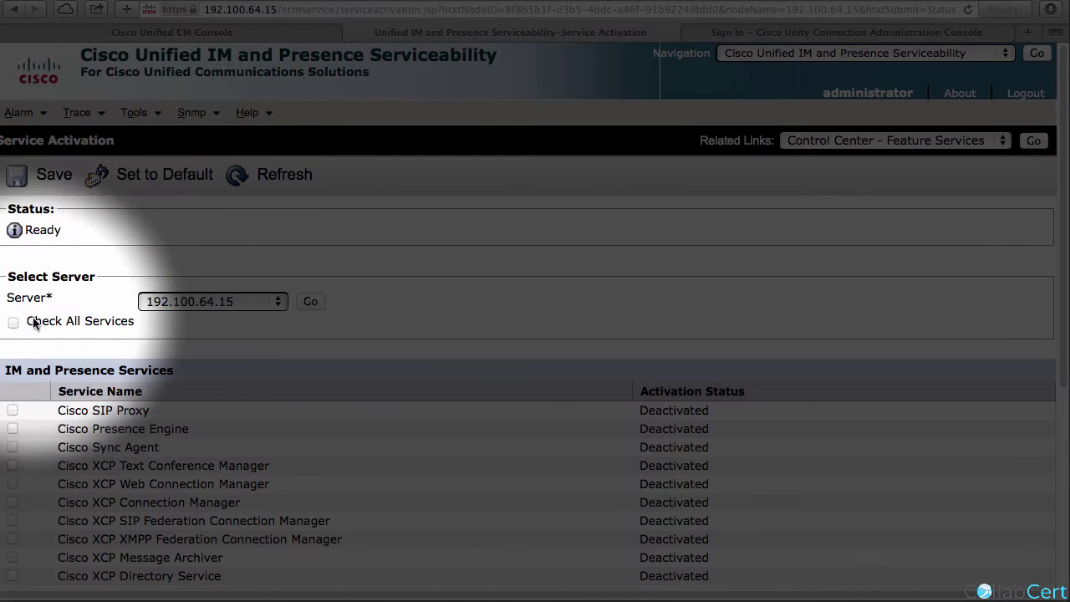
{"action": "left_click", "coordinate": [23, 318]}
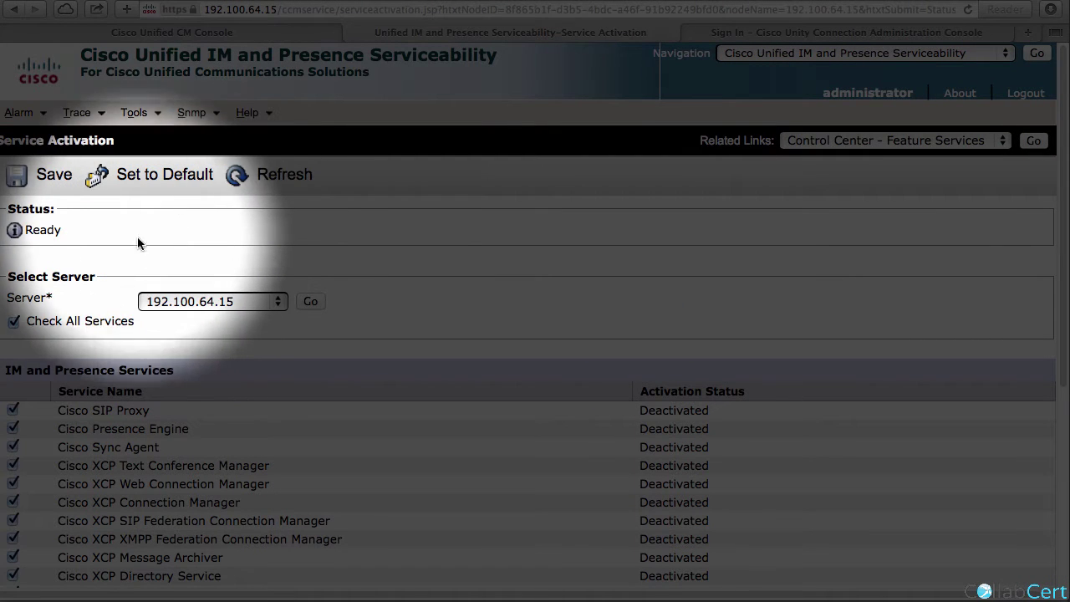
{"action": "left_click", "coordinate": [62, 193]}
{"action": "left_click", "coordinate": [661, 219]}
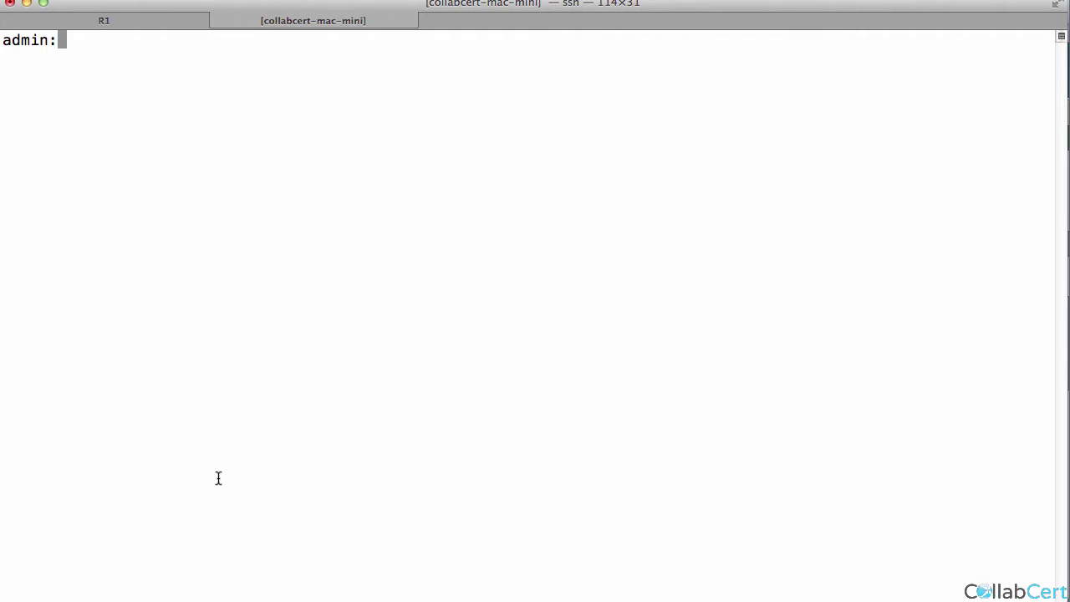
{"action": "type", "text": "utils ntp status"}
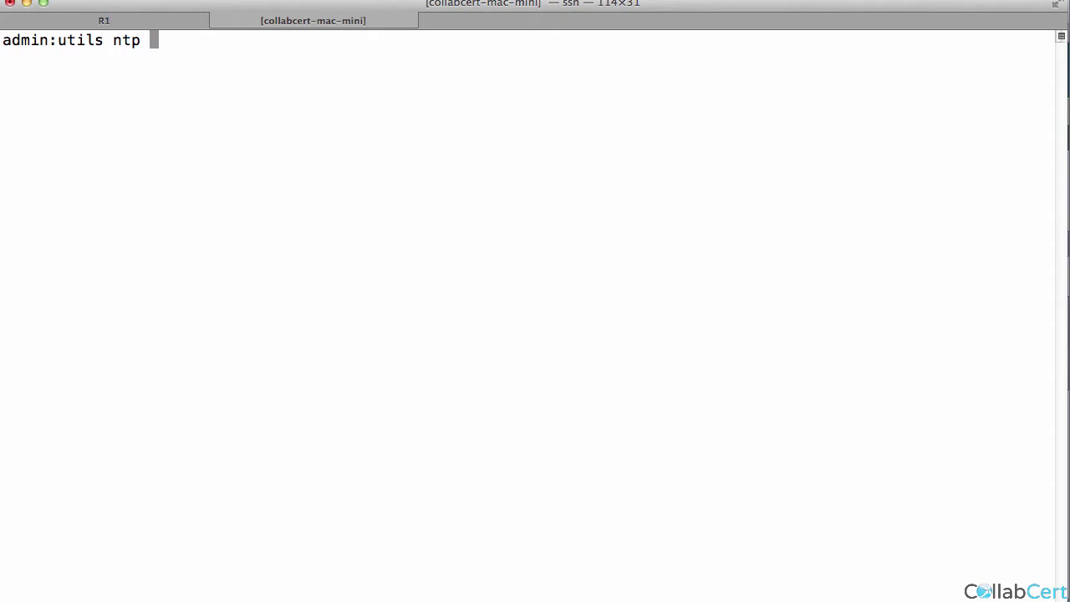
Run utils ntp status to confirm sync to 192.100.64.11 at stratum 4, then return to the browser.
{"action": "key", "text": "Return"}
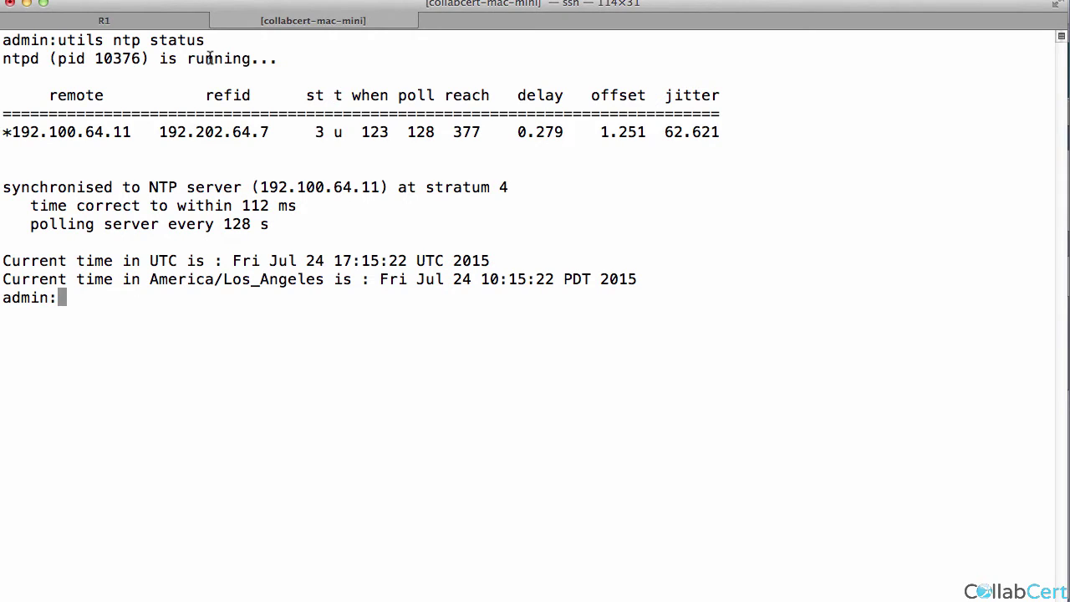
{"action": "key", "text": "super+Tab"}
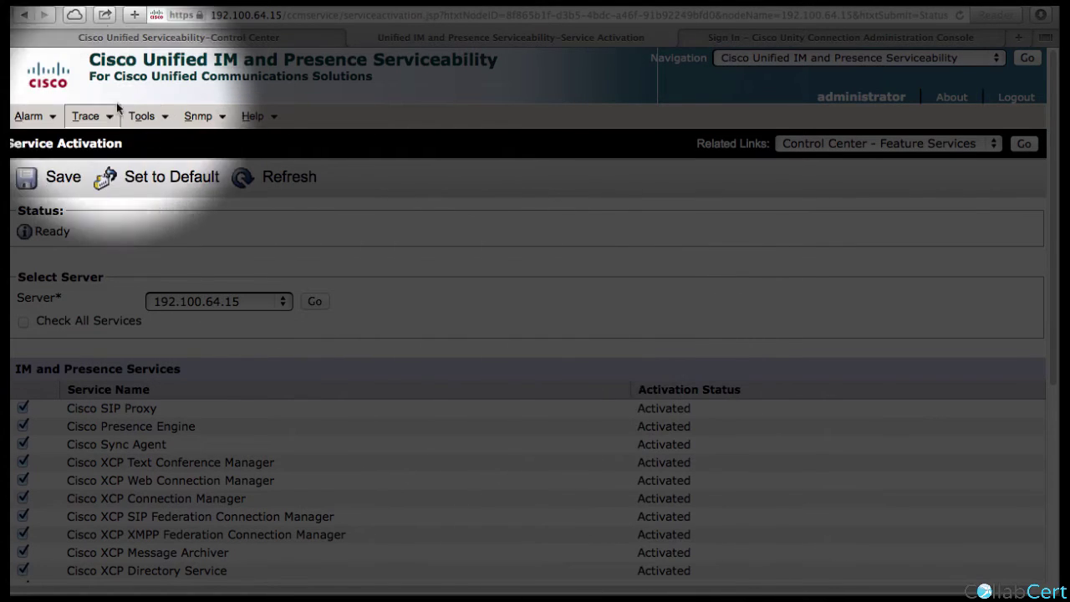
Go to Cisco Unified CM IM and Presence Administration from the Navigation dropdown.
{"action": "left_click", "coordinate": [935, 59]}
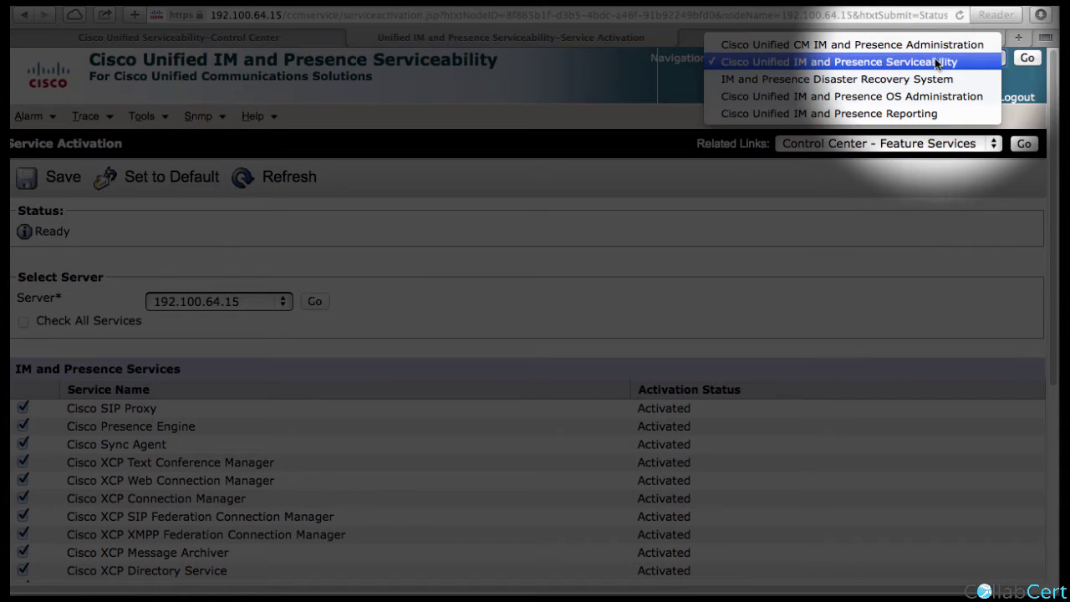
{"action": "left_click", "coordinate": [936, 44]}
{"action": "left_click", "coordinate": [1030, 65]}
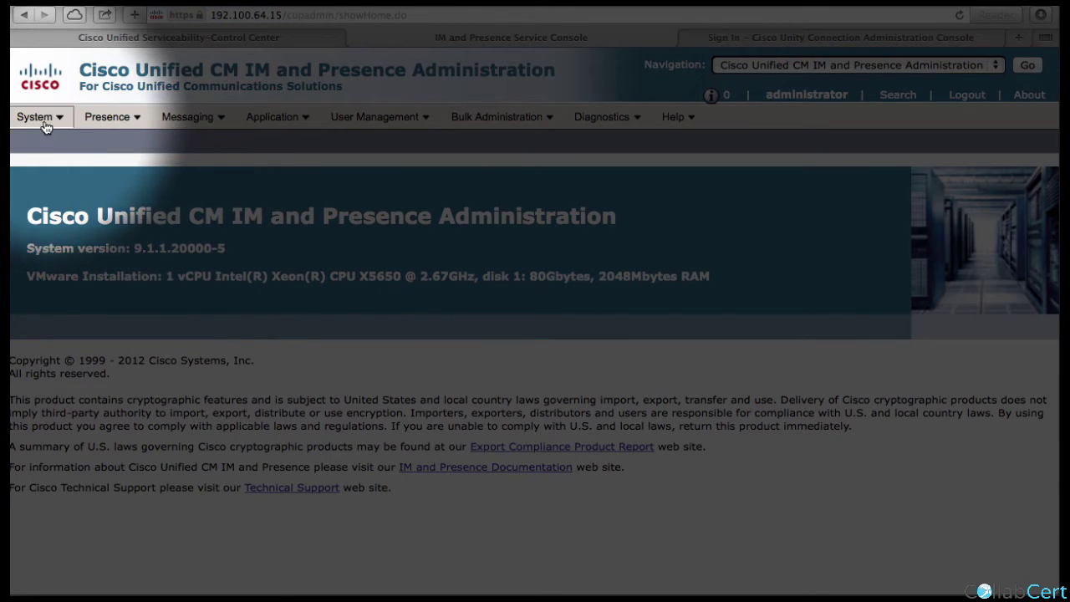
Check node 192.100.64.15 in Cluster Topology, review Control Center services, then return to the topology.
{"action": "mouse_move", "coordinate": [43, 119]}
{"action": "left_click", "coordinate": [59, 142]}
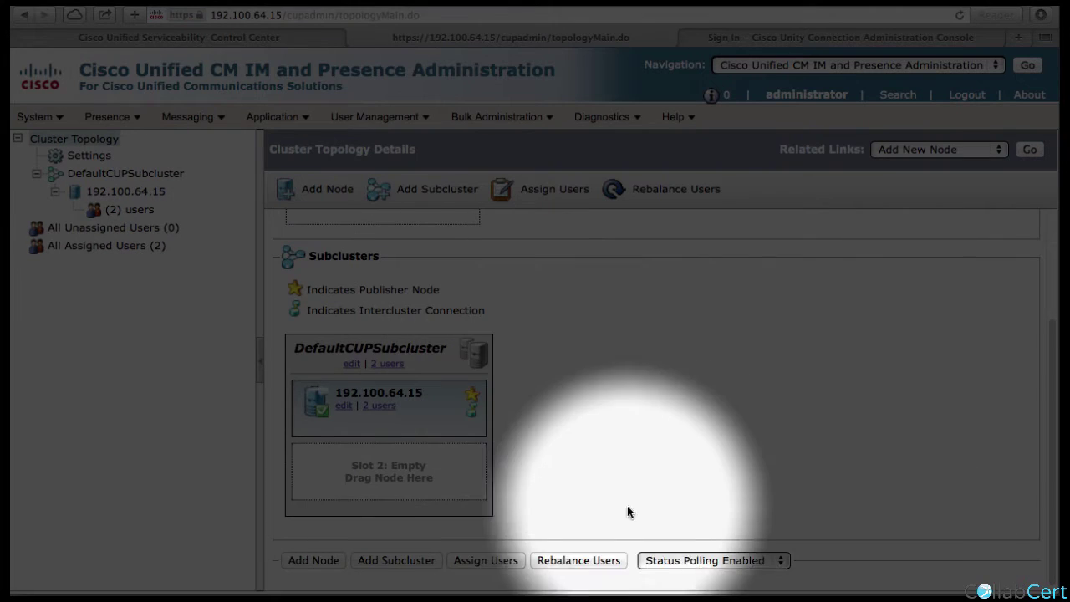
{"action": "mouse_move", "coordinate": [326, 409]}
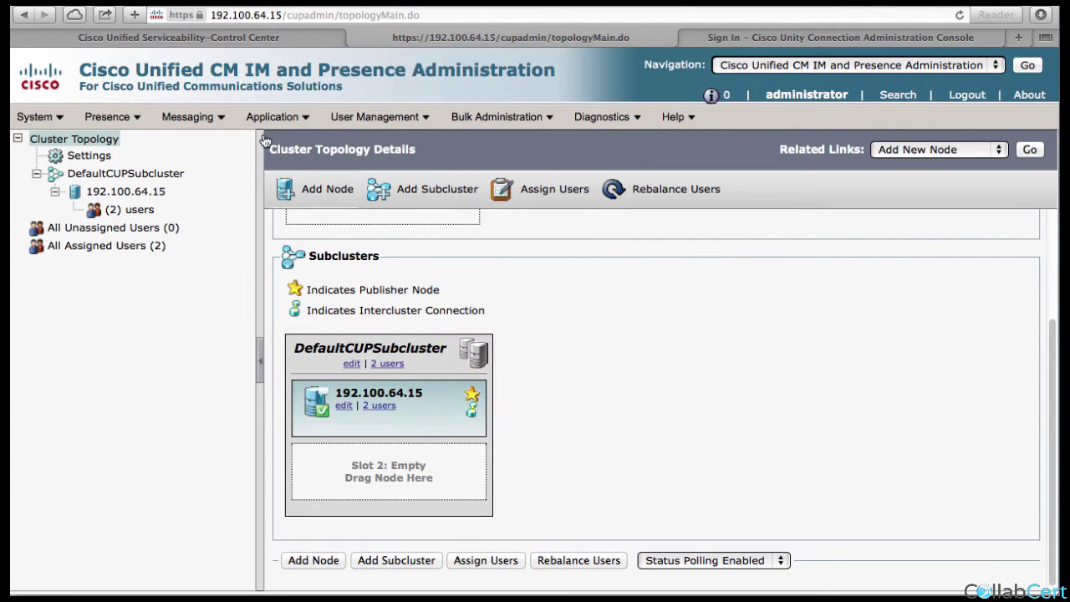
{"action": "left_click", "coordinate": [233, 36]}
{"action": "scroll", "coordinate": [233, 347], "scroll_direction": "down", "scroll_amount": 15}
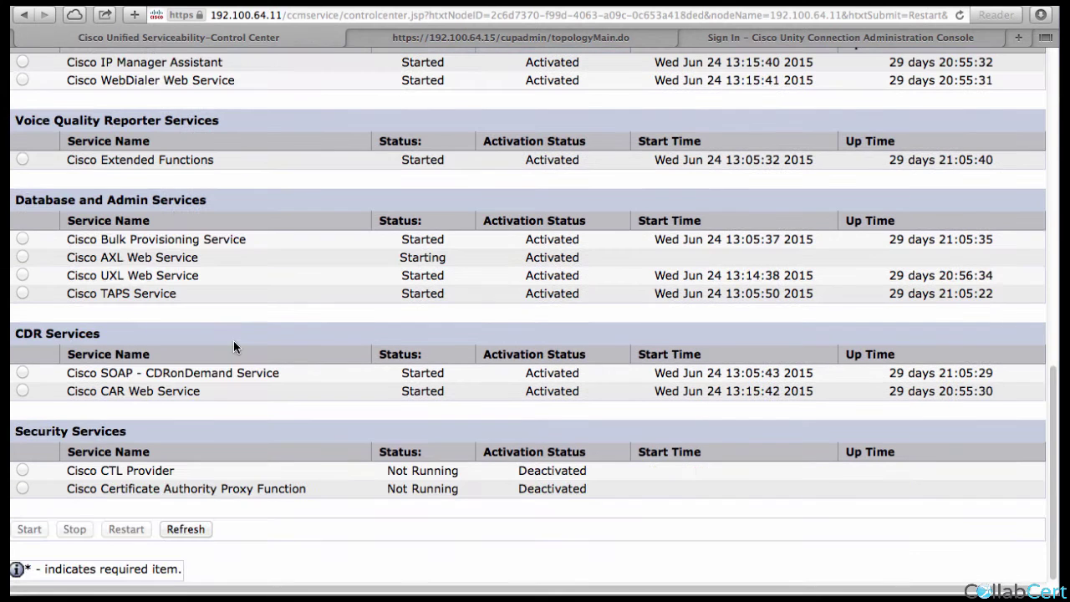
{"action": "left_click_drag", "start_coordinate": [190, 257], "coordinate": [77, 259]}
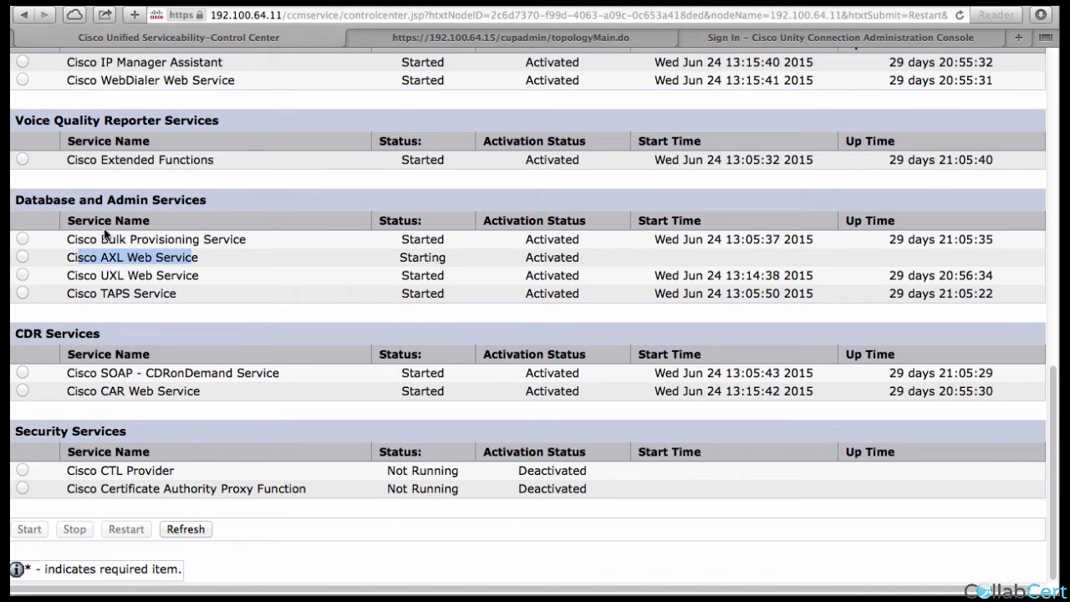
{"action": "left_click", "coordinate": [407, 38]}
Open CUCM Publisher and review the status table showing sj-pub reachable and AXL-connected.
{"action": "mouse_move", "coordinate": [46, 117]}
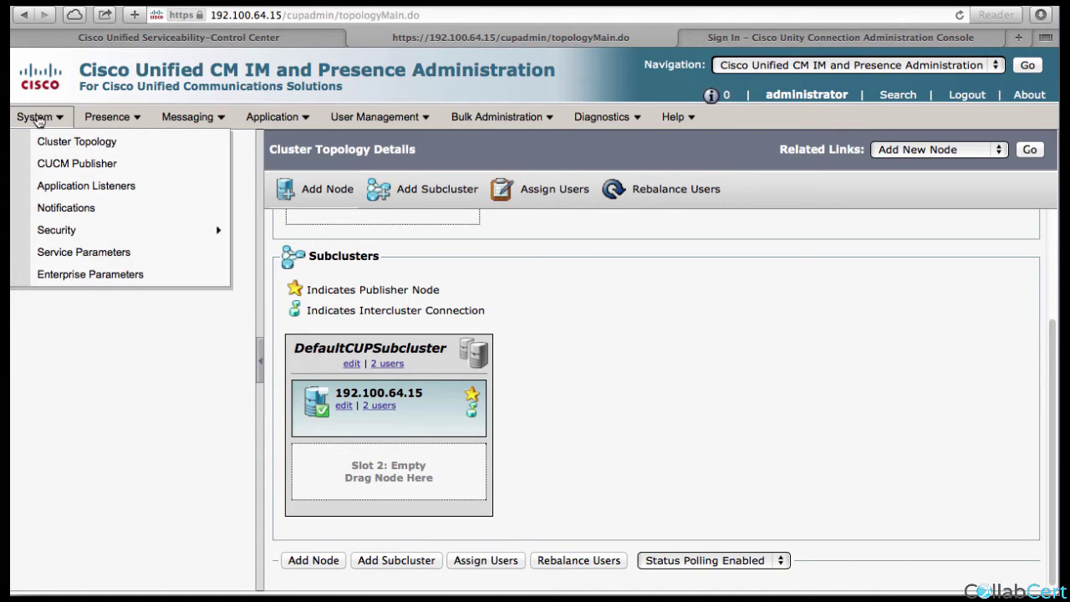
{"action": "left_click", "coordinate": [63, 164]}
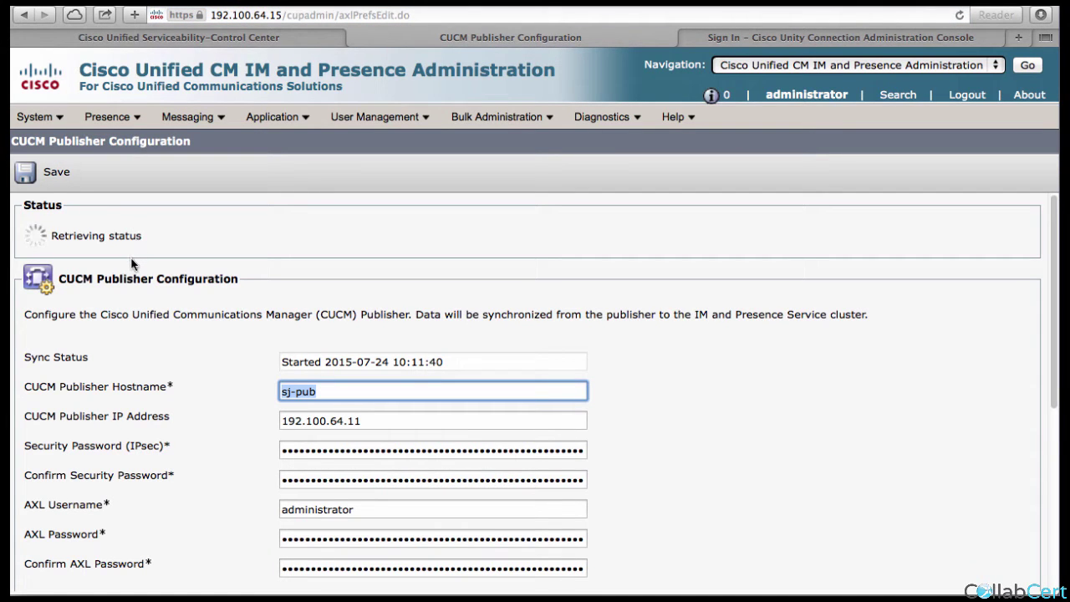
{"action": "scroll", "coordinate": [117, 264], "scroll_direction": "down", "scroll_amount": 5}
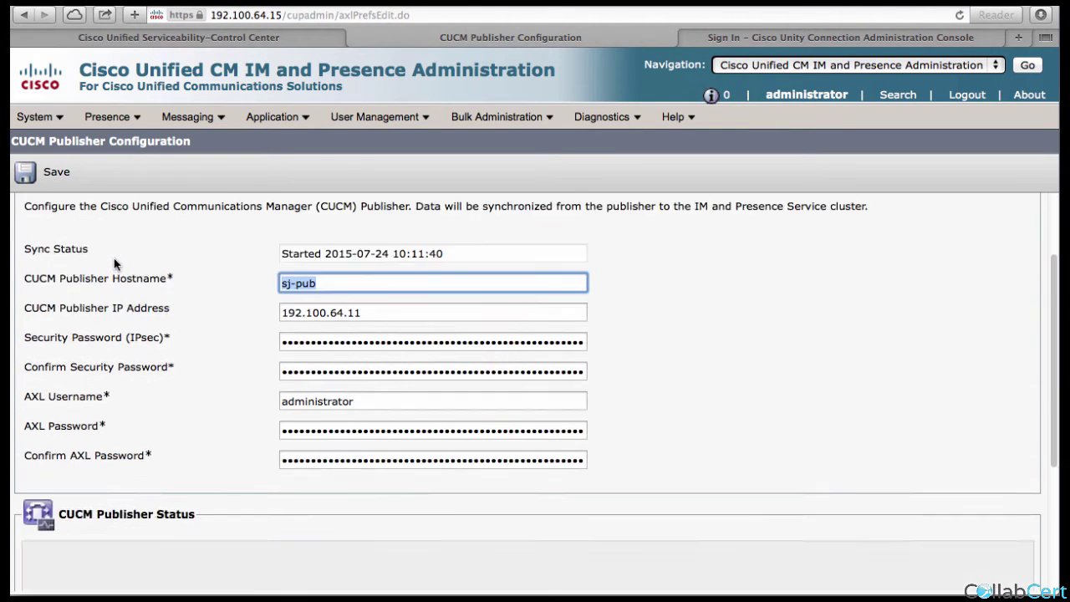
{"action": "scroll", "coordinate": [115, 261], "scroll_direction": "down", "scroll_amount": 2}
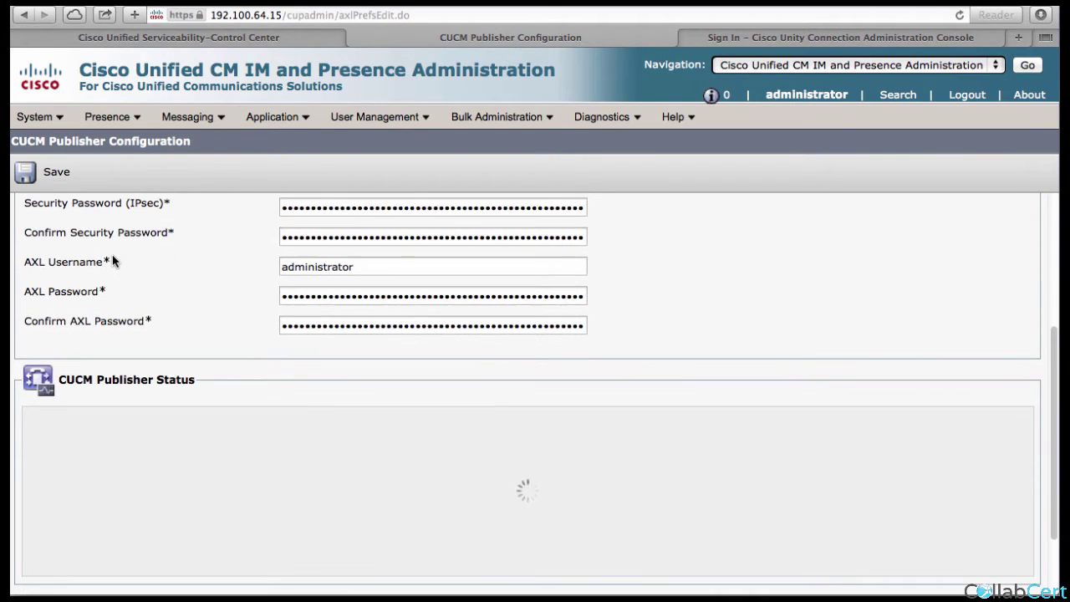
{"action": "scroll", "coordinate": [113, 261], "scroll_direction": "down", "scroll_amount": 2}
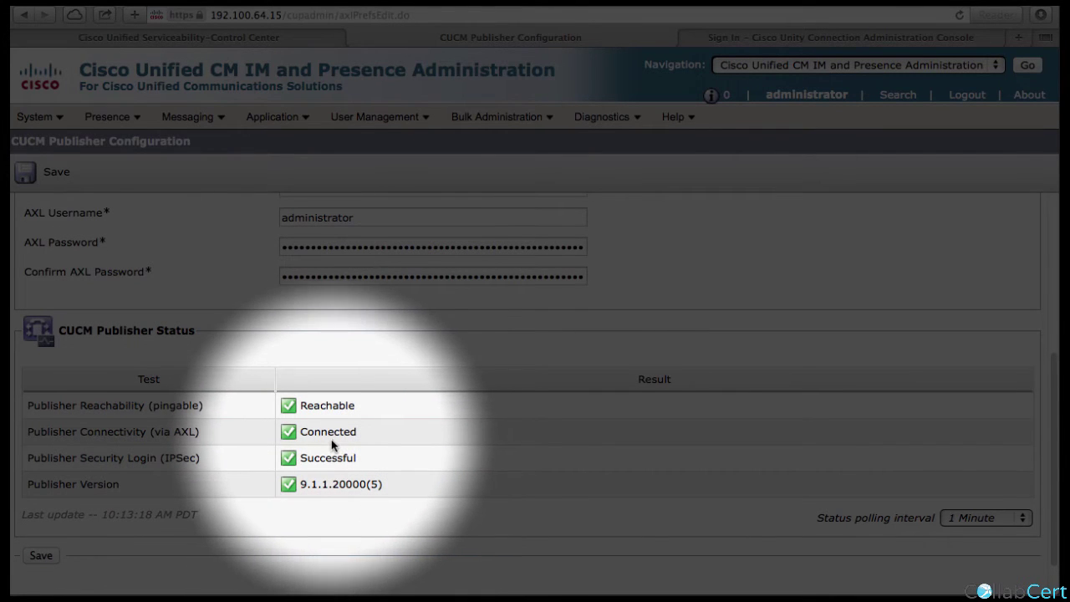
{"action": "scroll", "coordinate": [334, 446], "scroll_direction": "up", "scroll_amount": 1}
{"action": "scroll", "coordinate": [331, 446], "scroll_direction": "up", "scroll_amount": 10}
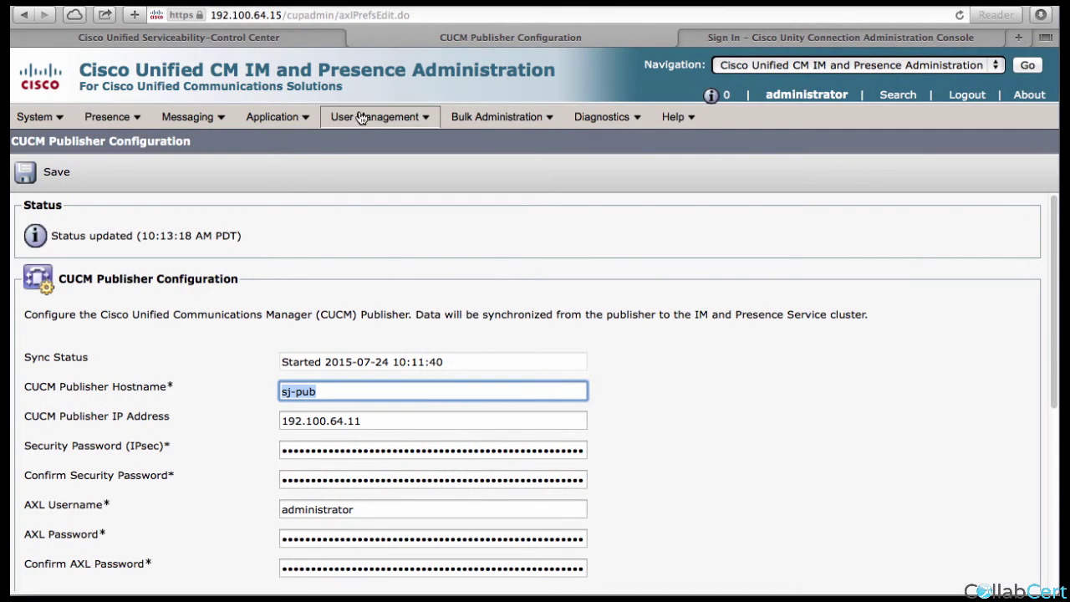
List the end users under User Management > End User, showing 3 users.
{"action": "mouse_move", "coordinate": [357, 116]}
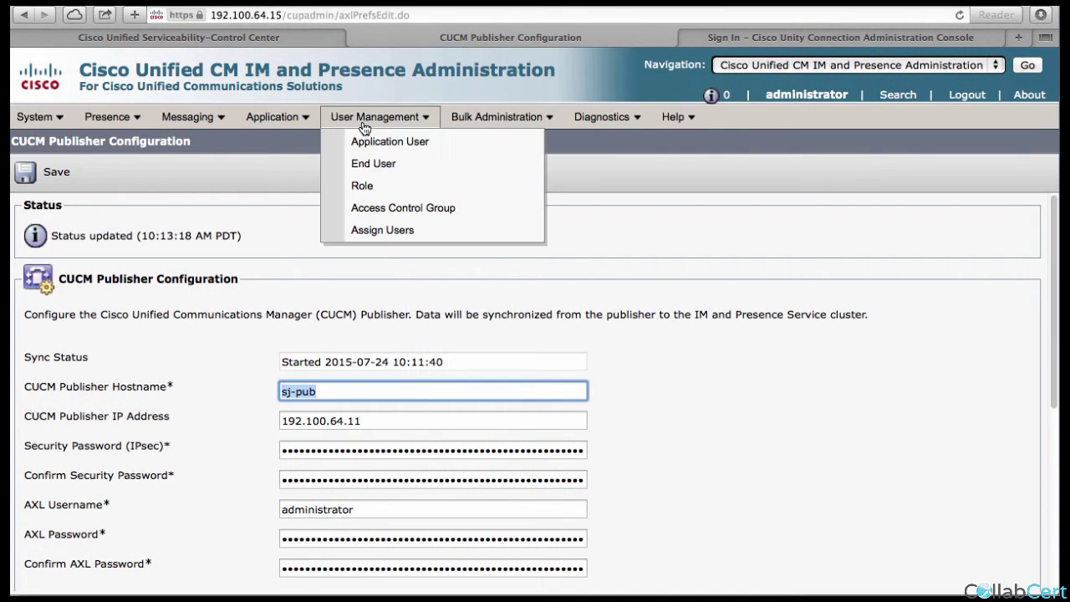
{"action": "left_click", "coordinate": [367, 166]}
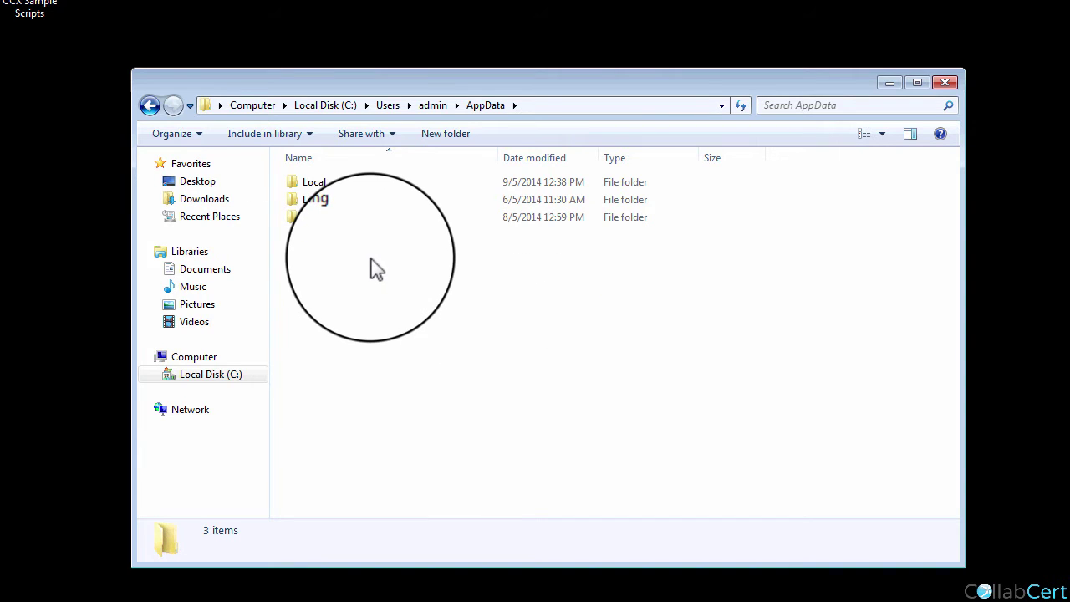
Delete the Jabber folder from AppData\Local\Cisco\Unified Communications.
{"action": "double_click", "coordinate": [333, 184]}
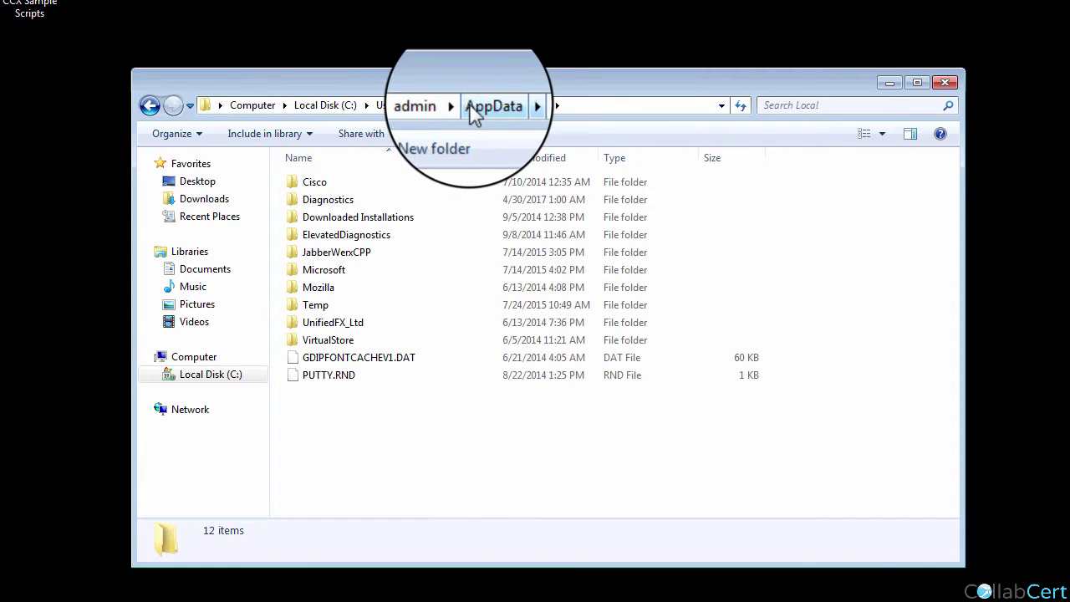
{"action": "double_click", "coordinate": [321, 184]}
{"action": "double_click", "coordinate": [323, 200]}
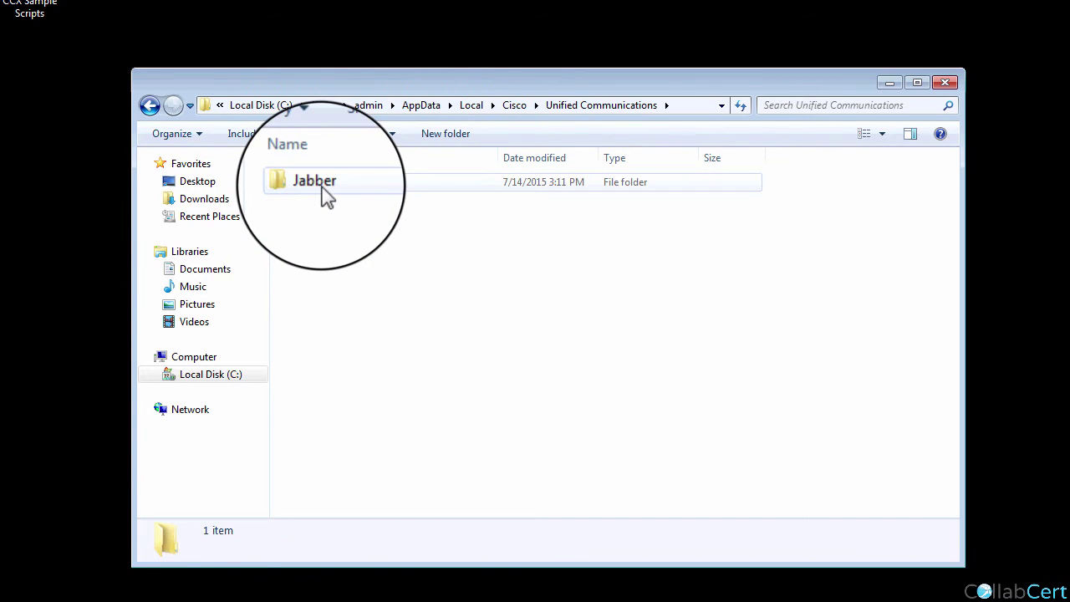
{"action": "right_click", "coordinate": [323, 187]}
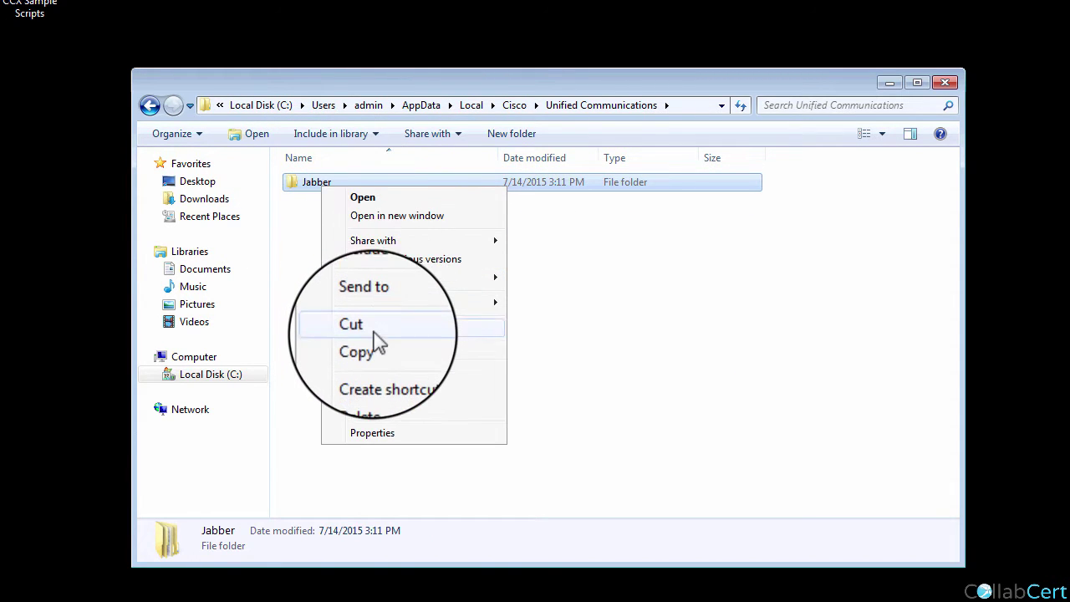
{"action": "left_click", "coordinate": [372, 394]}
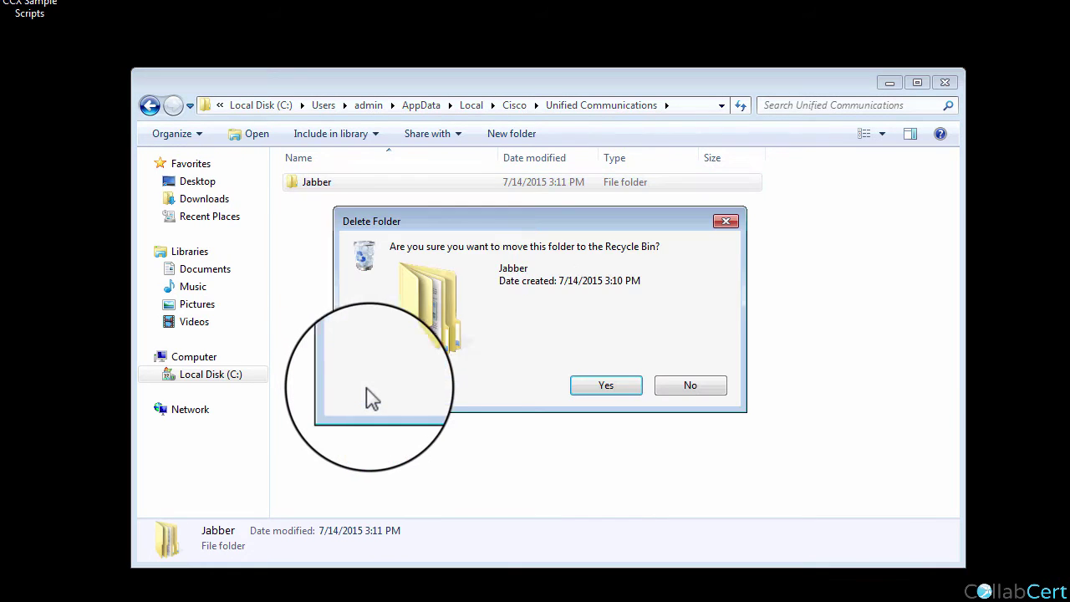
{"action": "left_click", "coordinate": [620, 389]}
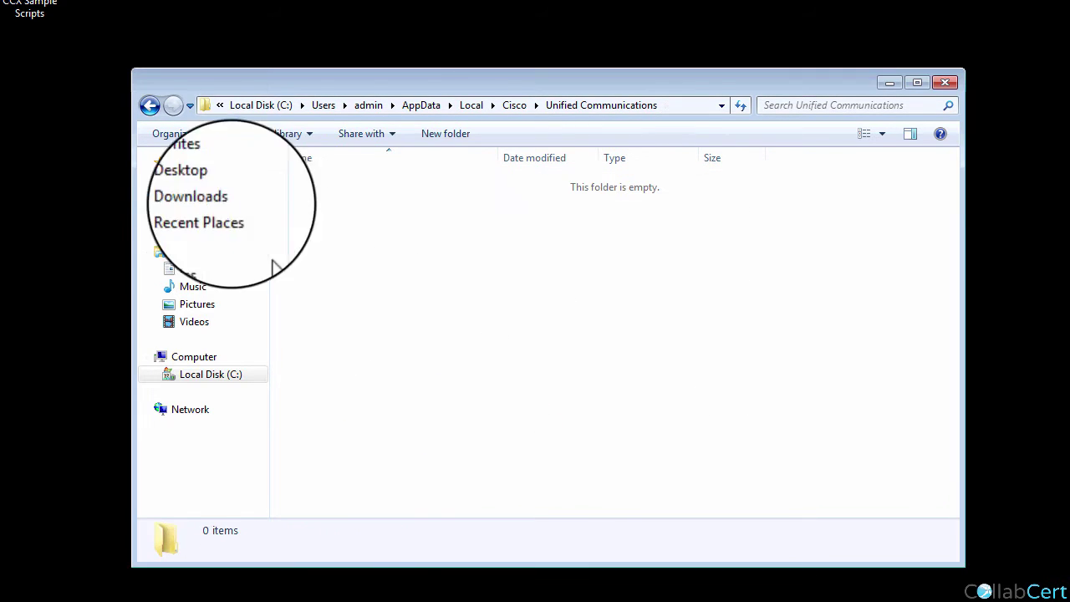
Delete the Jabber folder from AppData\Roaming\Cisco\Unified Communications, then minimize Explorer.
{"action": "left_click", "coordinate": [149, 106]}
{"action": "left_click", "coordinate": [149, 105]}
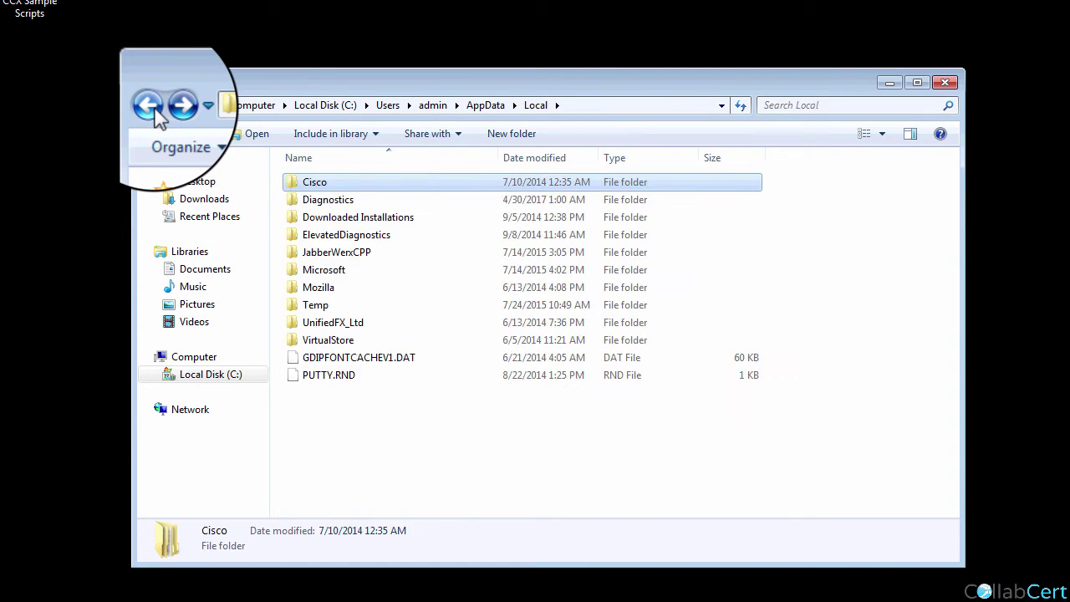
{"action": "left_click", "coordinate": [152, 107]}
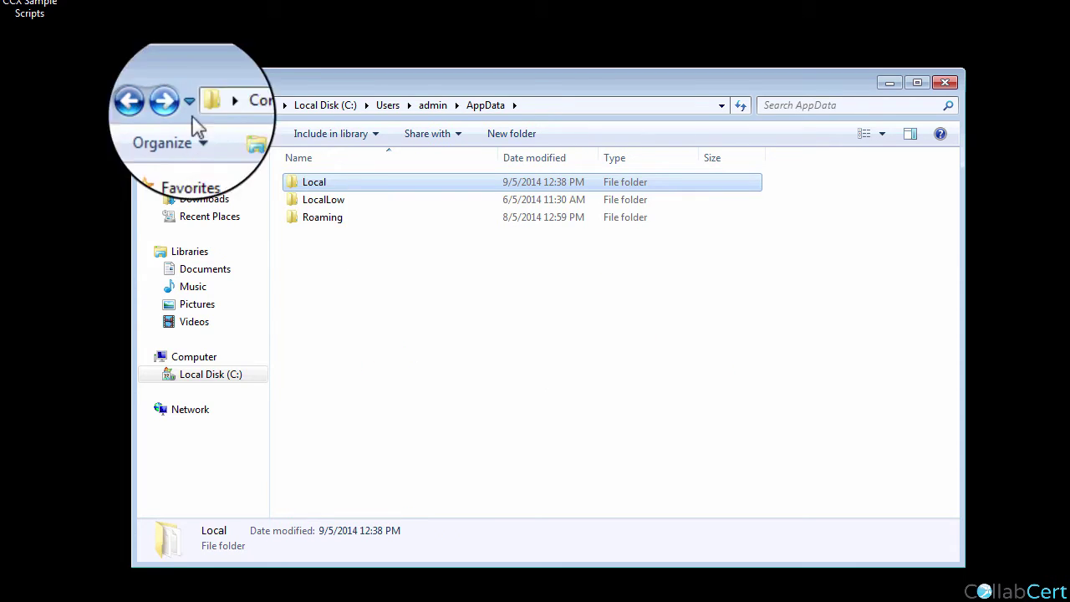
{"action": "double_click", "coordinate": [314, 217]}
{"action": "double_click", "coordinate": [322, 200]}
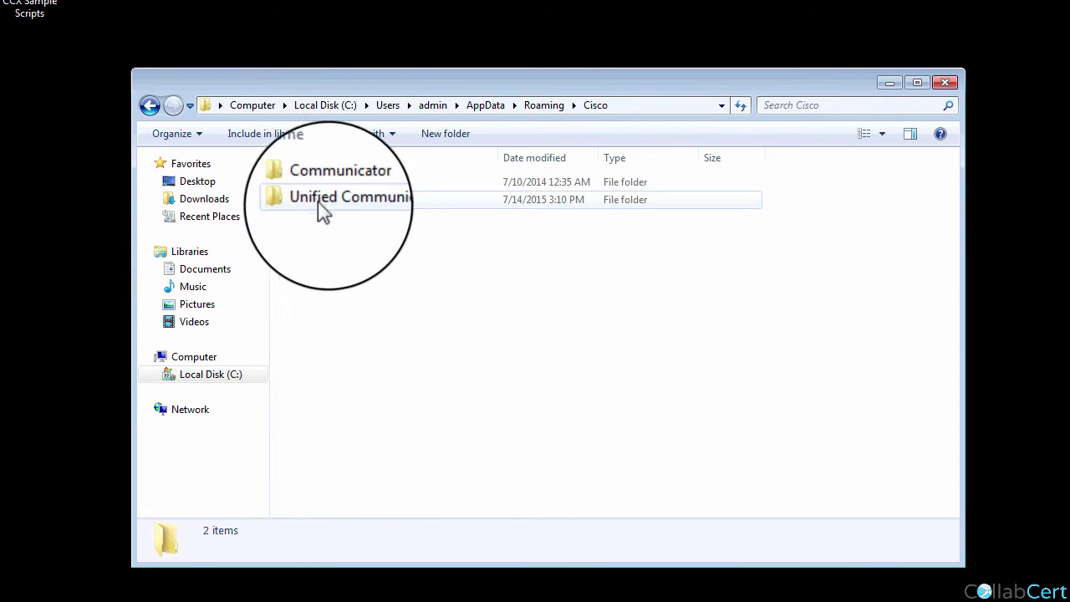
{"action": "double_click", "coordinate": [351, 213]}
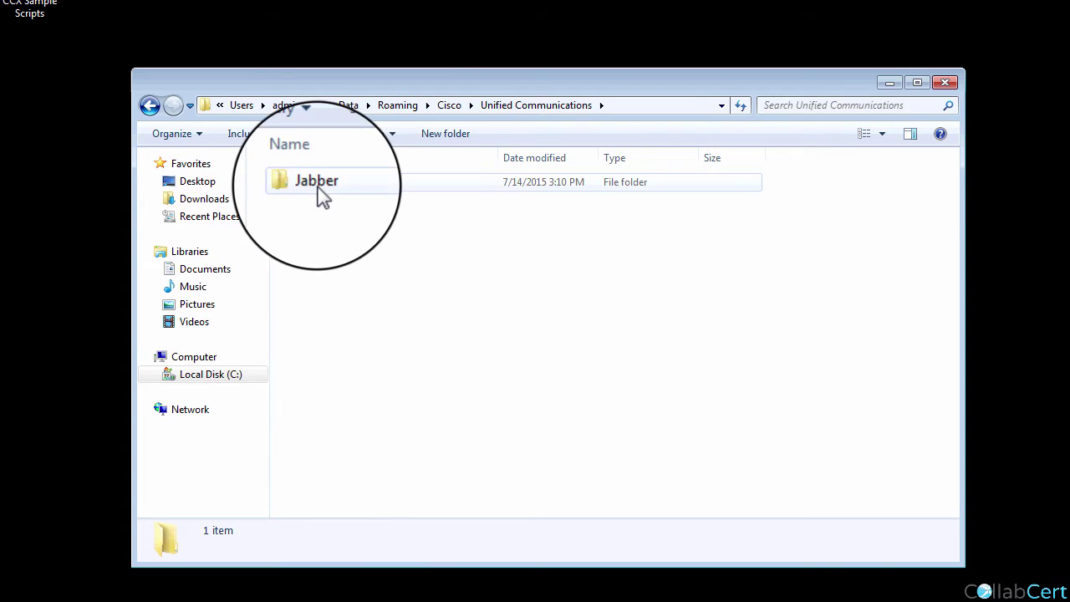
{"action": "right_click", "coordinate": [321, 198]}
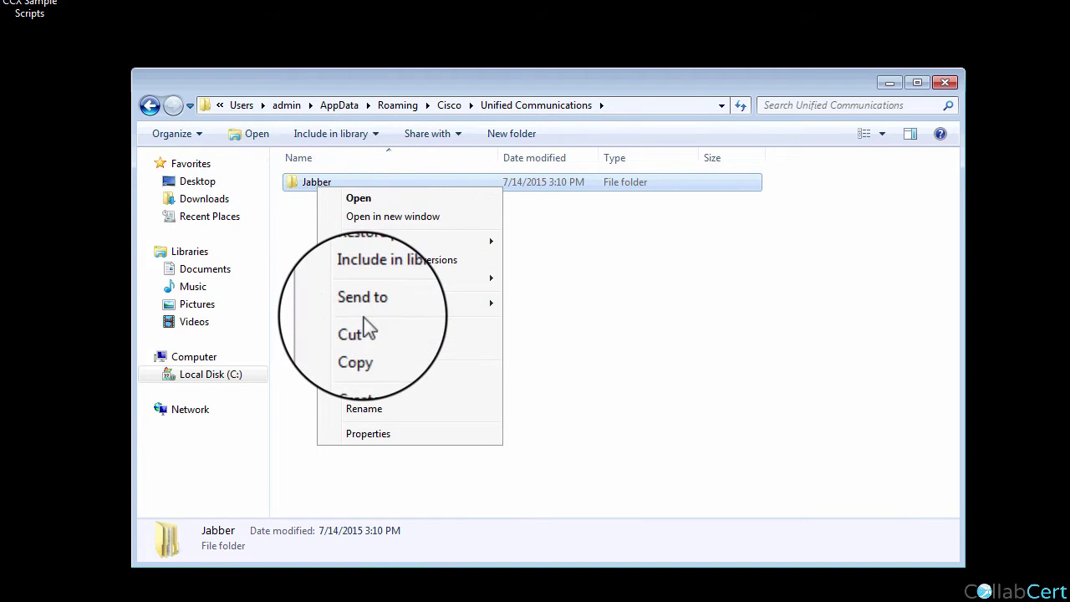
{"action": "left_click", "coordinate": [363, 389]}
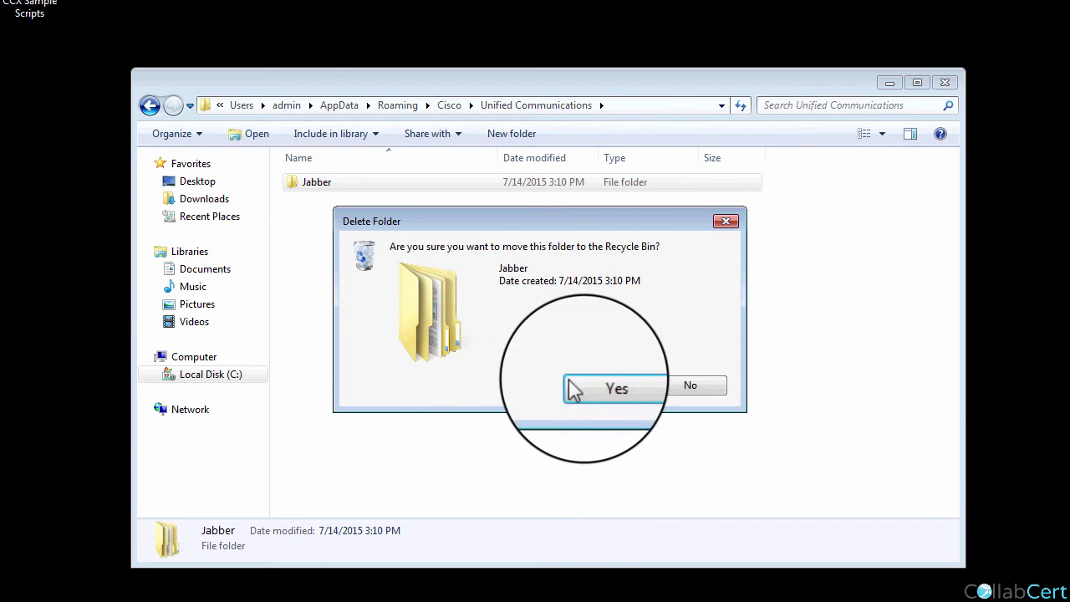
{"action": "left_click", "coordinate": [602, 383]}
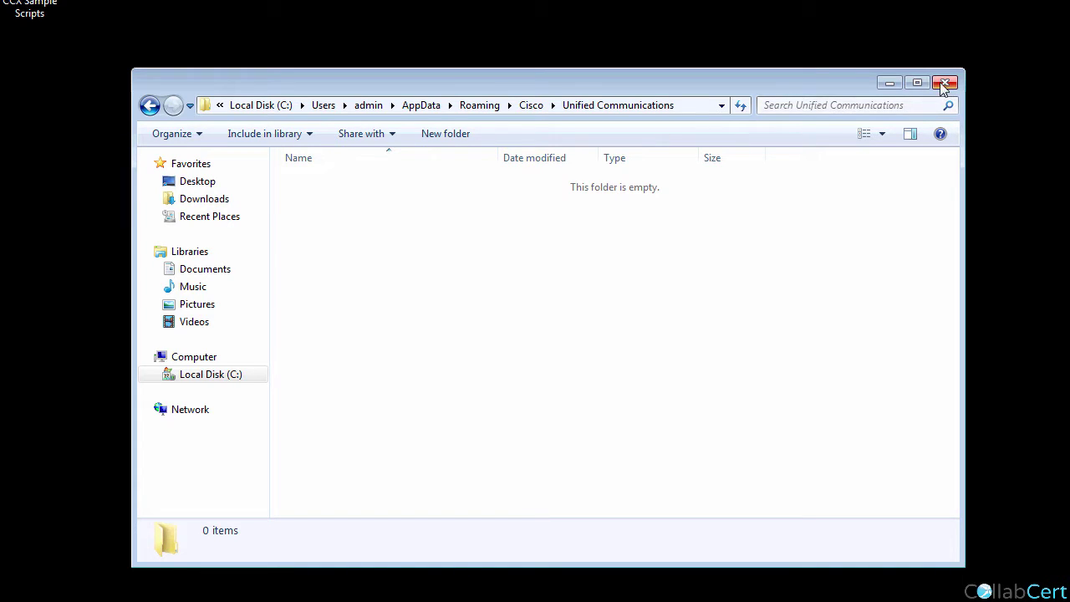
{"action": "left_click", "coordinate": [888, 84]}
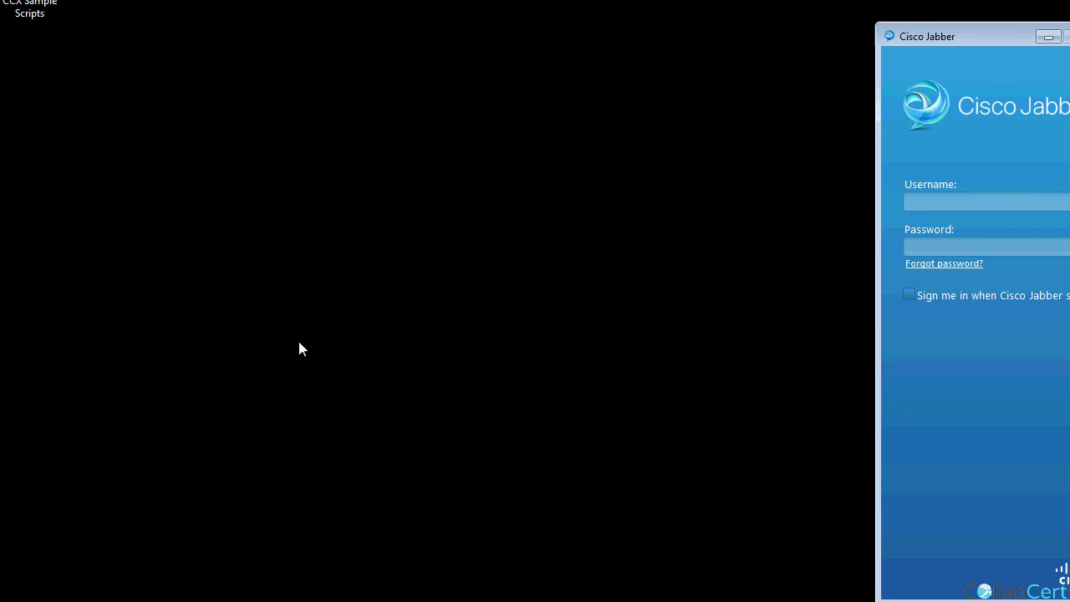
Set Jabber's connection to Cisco Unified Presence, server 192.100.64.1, domain aasd.
{"action": "left_click_drag", "start_coordinate": [1009, 35], "coordinate": [878, 35]}
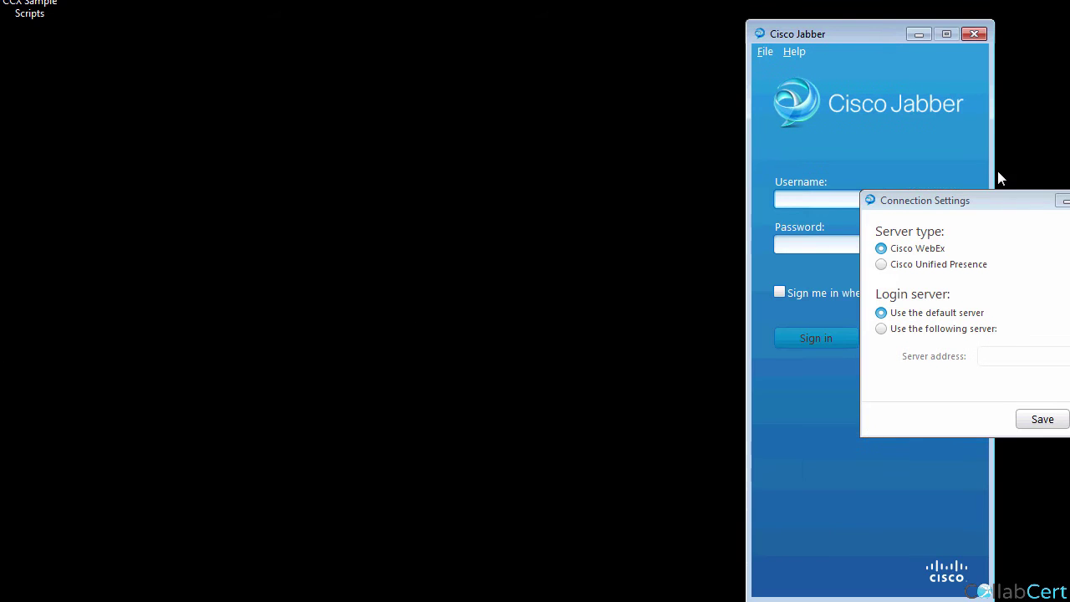
{"action": "left_click_drag", "start_coordinate": [984, 204], "coordinate": [708, 224]}
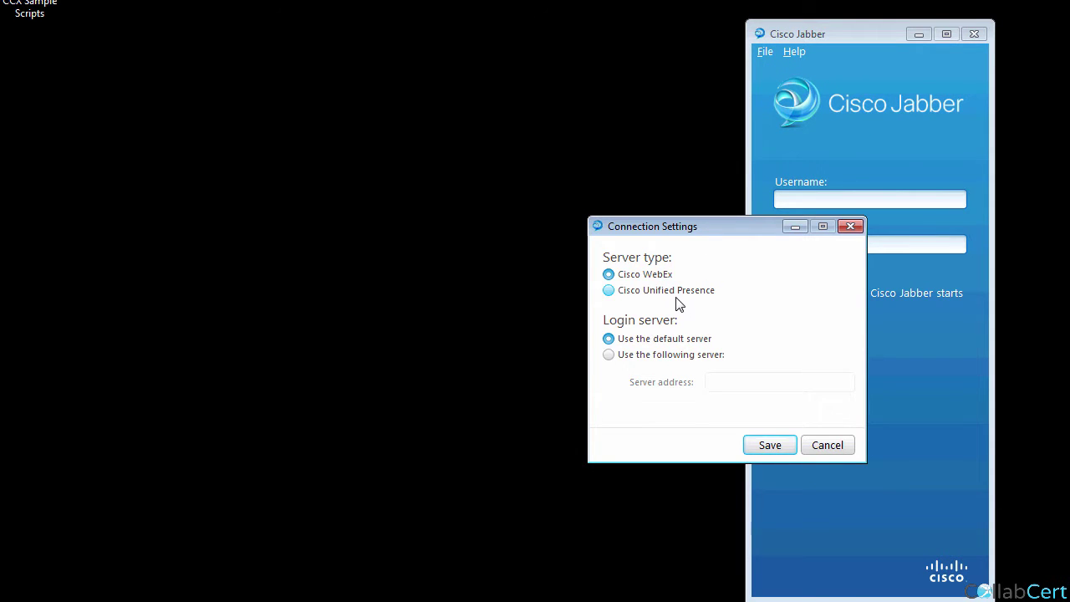
{"action": "left_click", "coordinate": [647, 291]}
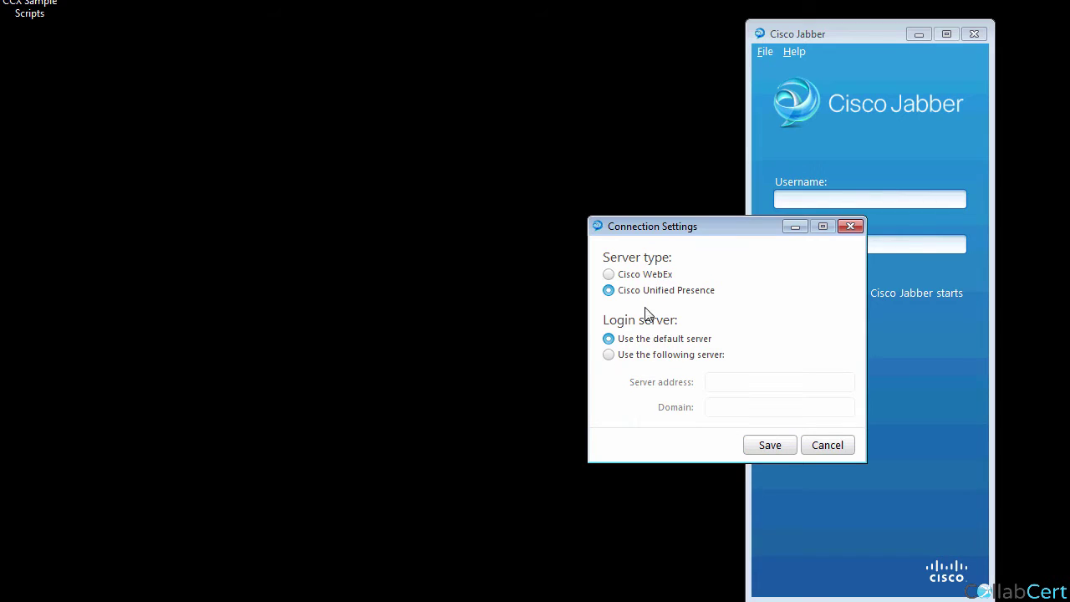
{"action": "left_click", "coordinate": [644, 354]}
{"action": "left_click", "coordinate": [742, 385]}
{"action": "type", "text": "192.100.64.15"}
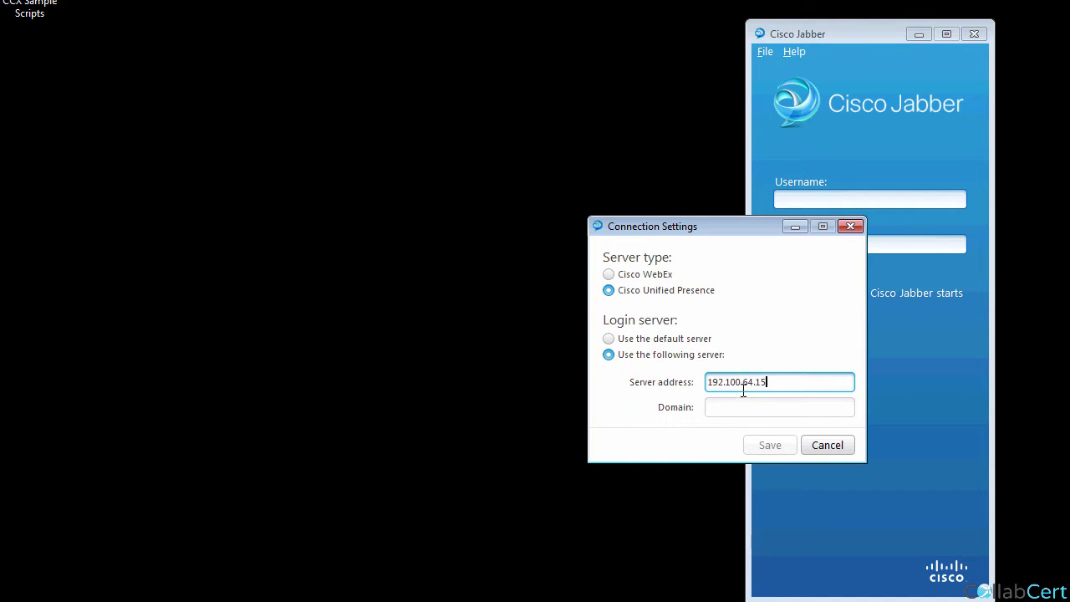
{"action": "left_click", "coordinate": [736, 407]}
{"action": "type", "text": "aasd"}
{"action": "left_click", "coordinate": [771, 445]}
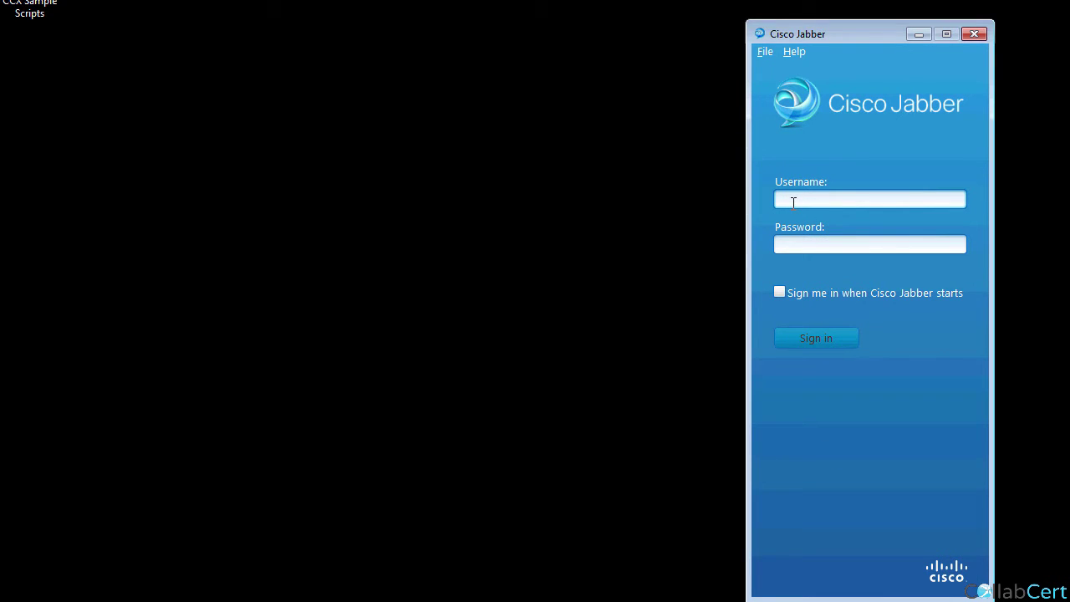
Sign in with the lab user's username and password, then edit the Available status.
{"action": "type", "text": "hqone"}
{"action": "key", "text": "Tab"}
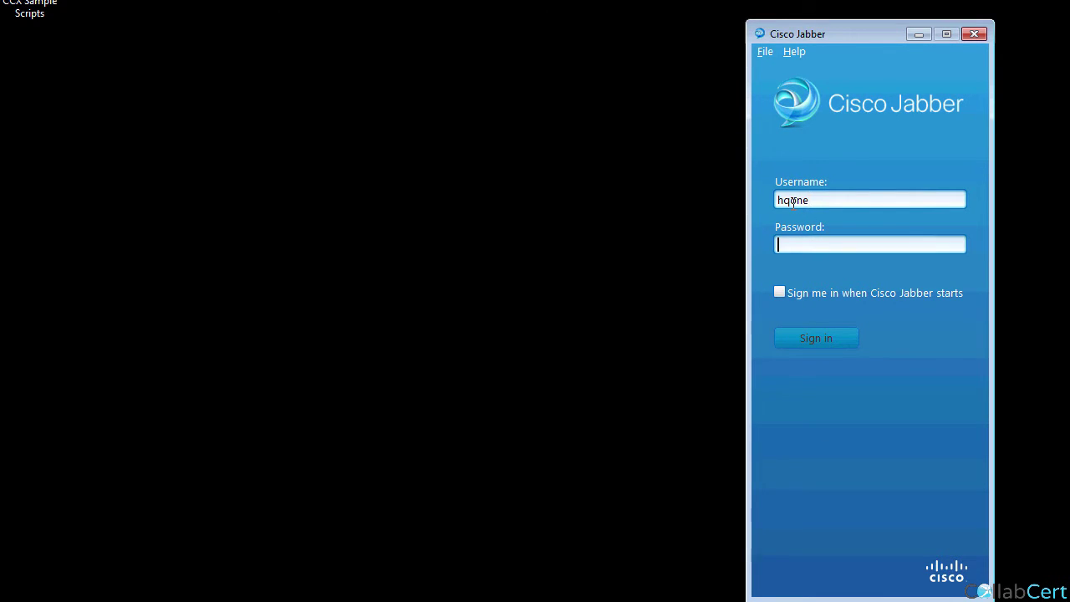
{"action": "type", "text": "*****"}
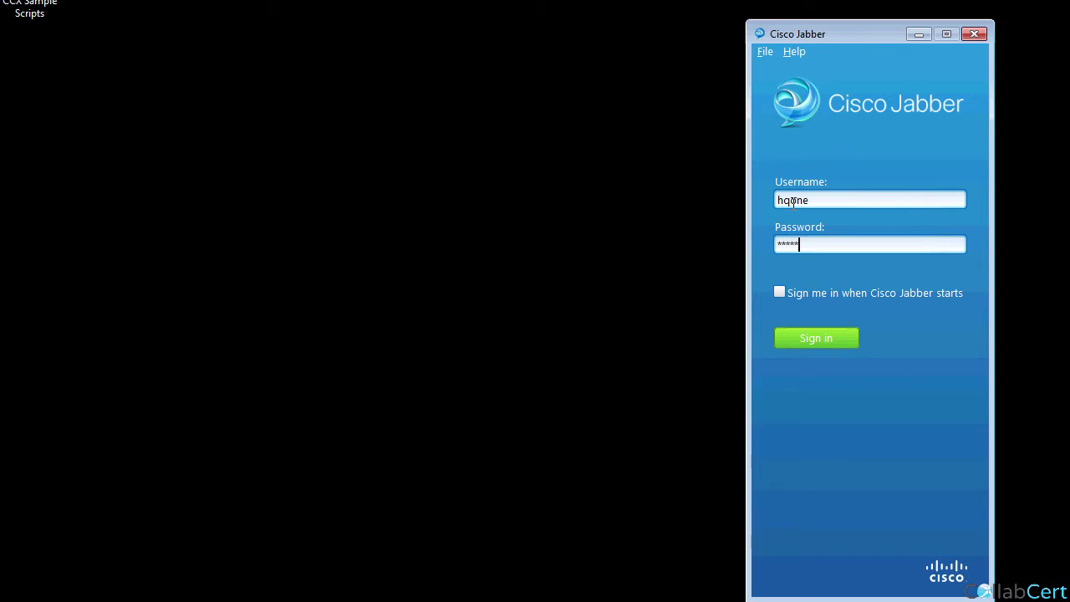
{"action": "key", "text": "Return"}
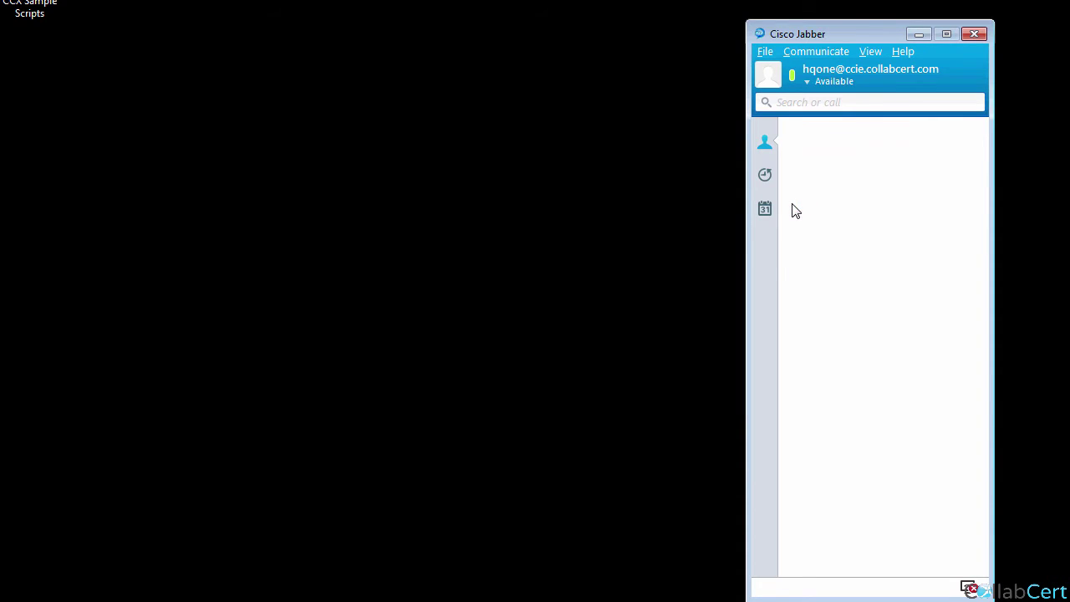
{"action": "left_click", "coordinate": [817, 75]}
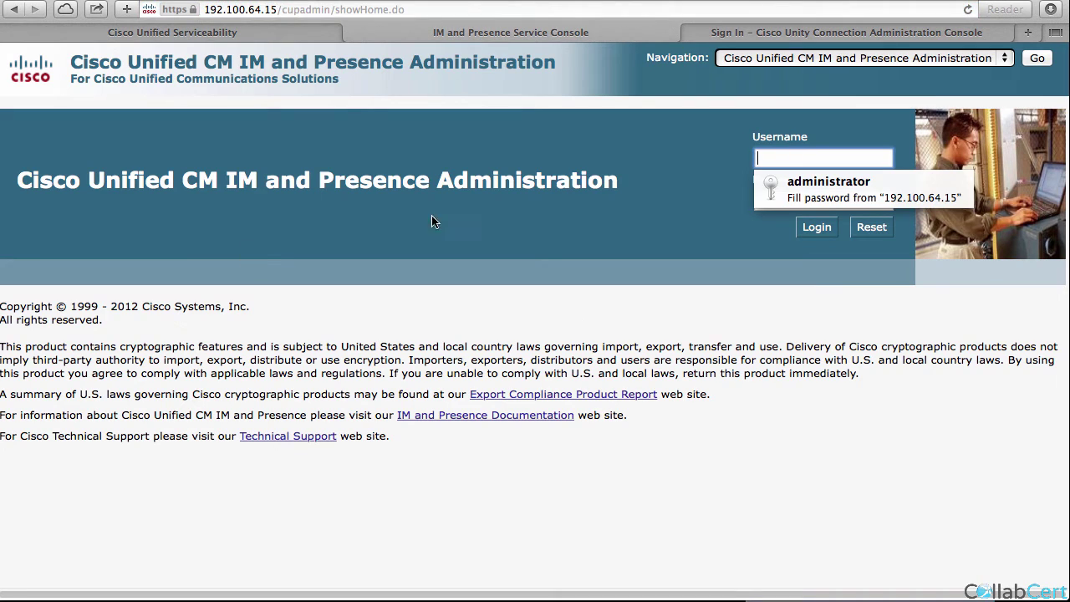
Log in as administrator with saved credentials and open Cluster Topology settings.
{"action": "left_click", "coordinate": [828, 187]}
{"action": "left_click", "coordinate": [818, 229]}
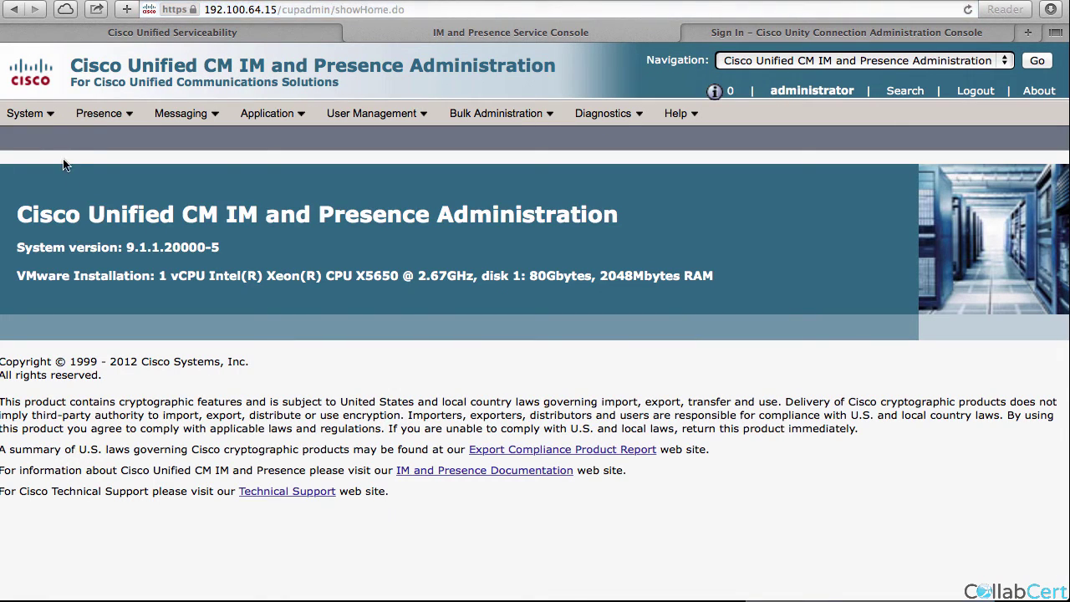
{"action": "left_click", "coordinate": [42, 137]}
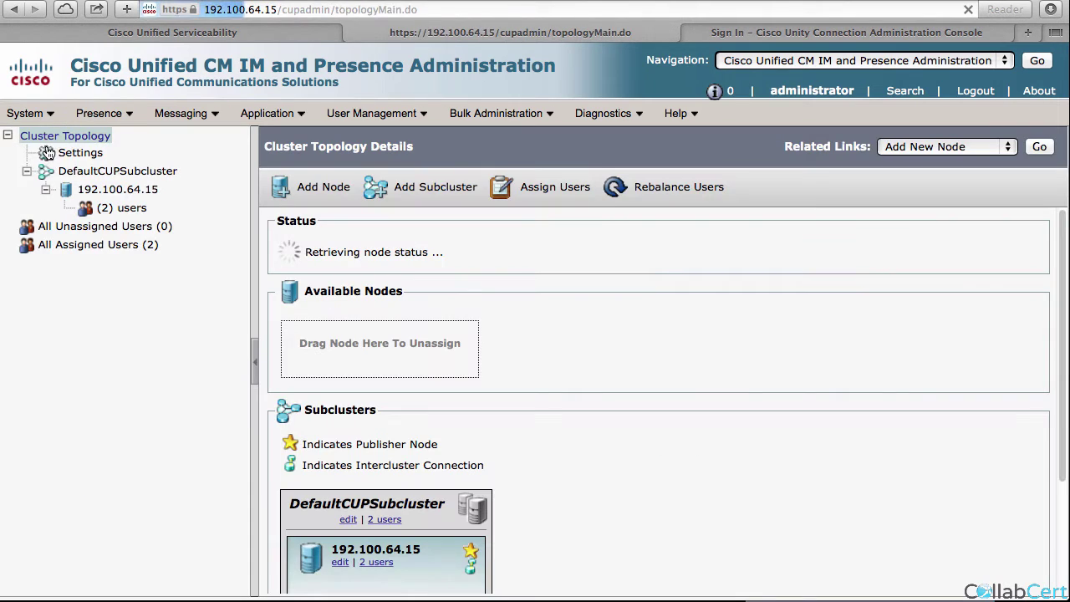
{"action": "left_click", "coordinate": [74, 157]}
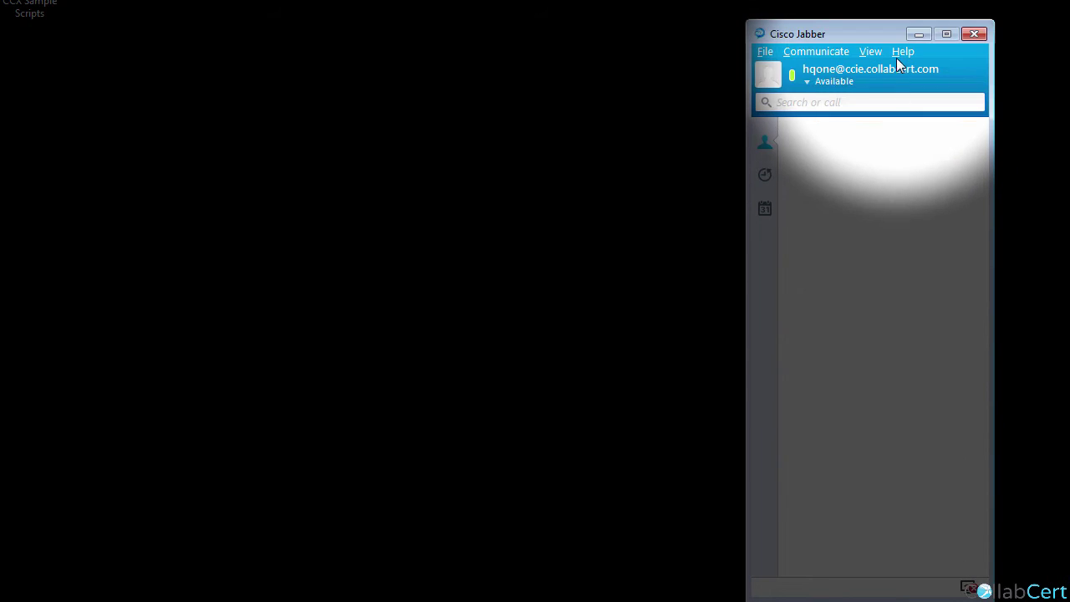
{"action": "left_click", "coordinate": [902, 52]}
{"action": "left_click", "coordinate": [936, 116]}
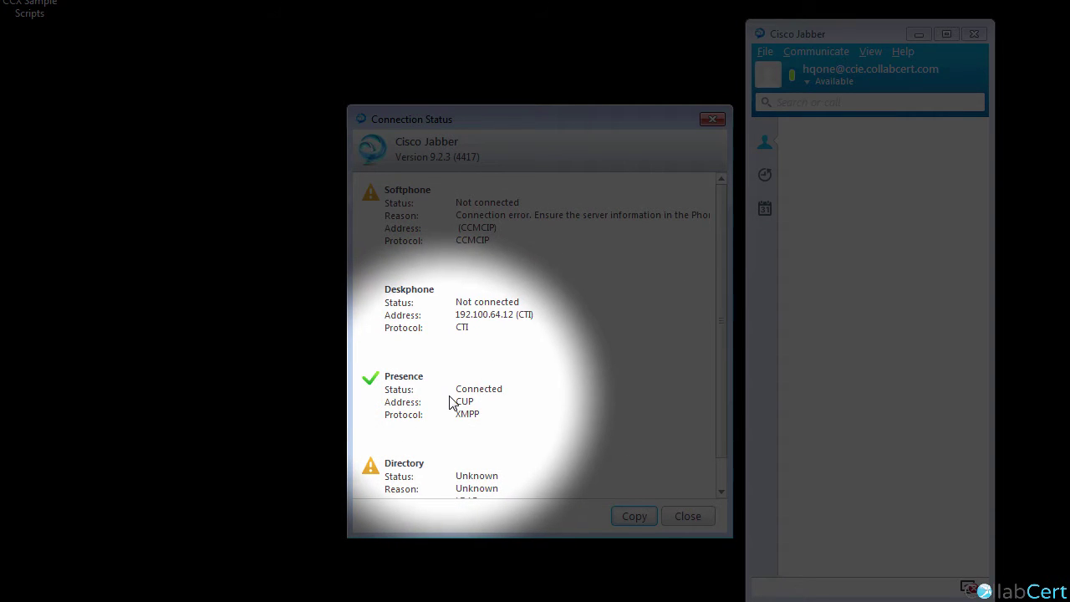
{"action": "left_click", "coordinate": [688, 516]}
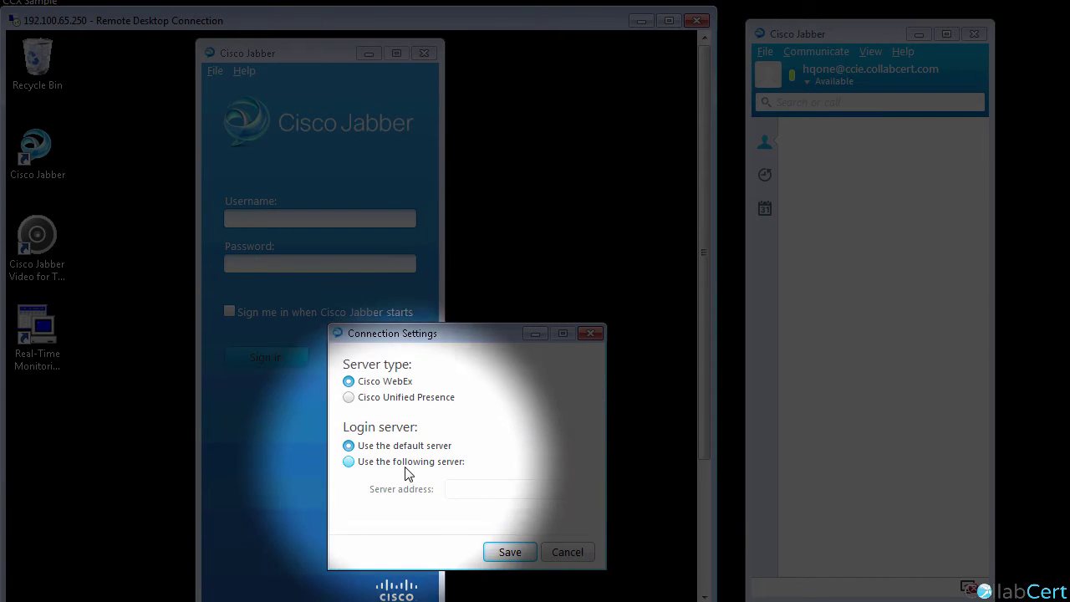
Set the connection to Cisco Unified Presence with manual server 192.100.64.15 and domain sfd, and save.
{"action": "left_click", "coordinate": [372, 397]}
{"action": "left_click", "coordinate": [387, 463]}
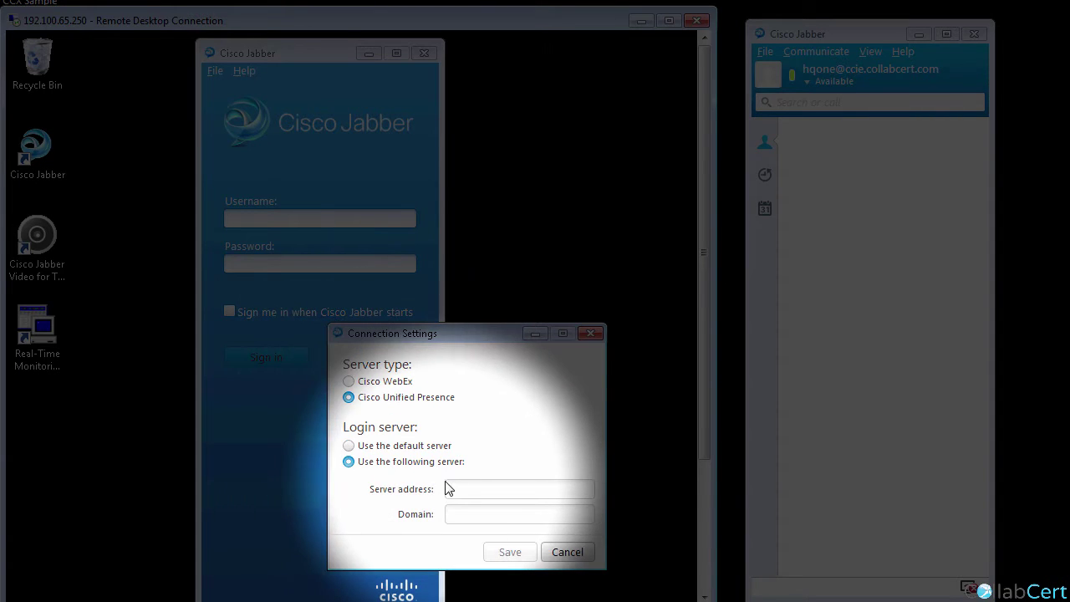
{"action": "left_click", "coordinate": [465, 489]}
{"action": "type", "text": "192.100.64.15"}
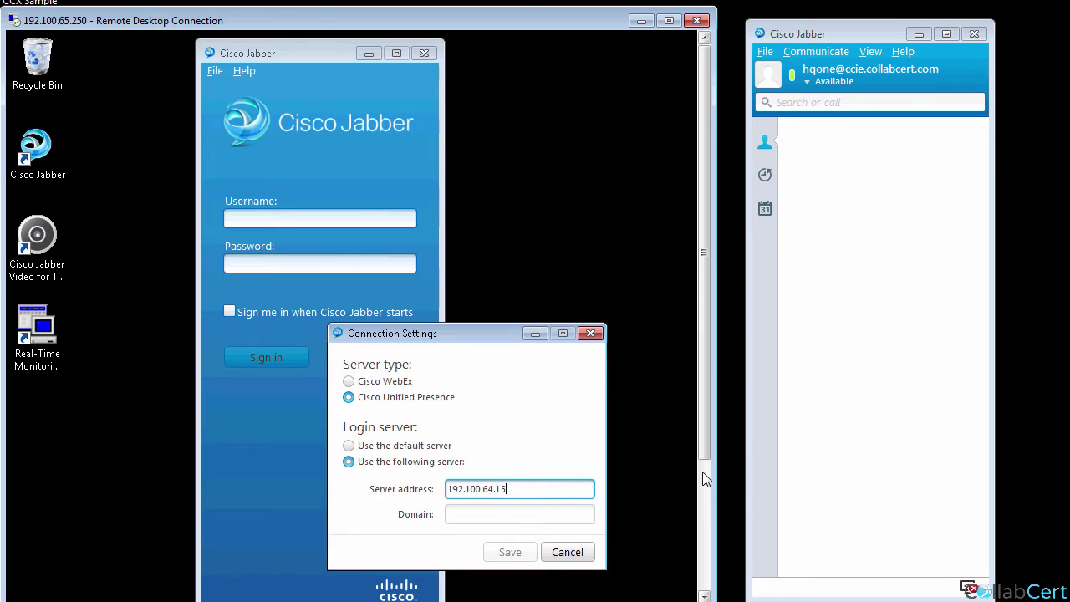
{"action": "key", "text": "Tab"}
{"action": "type", "text": "sfd"}
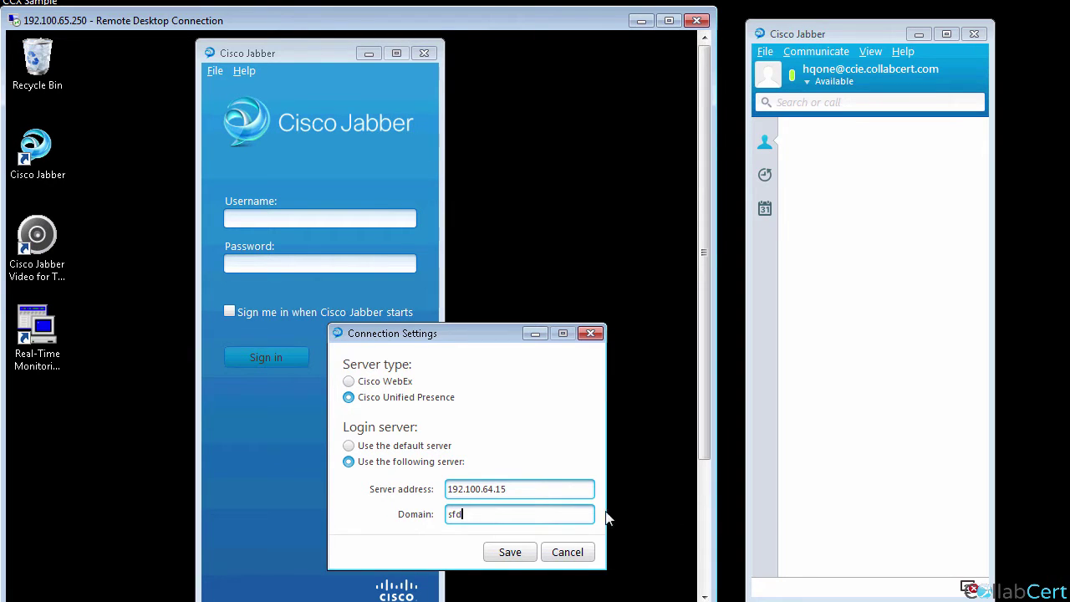
{"action": "left_click", "coordinate": [523, 553]}
Sign in to the second Jabber client as hqtwo with its password.
{"action": "type", "text": "hqtwo"}
{"action": "key", "text": "Tab"}
{"action": "type", "text": "*****"}
{"action": "key", "text": "Return"}
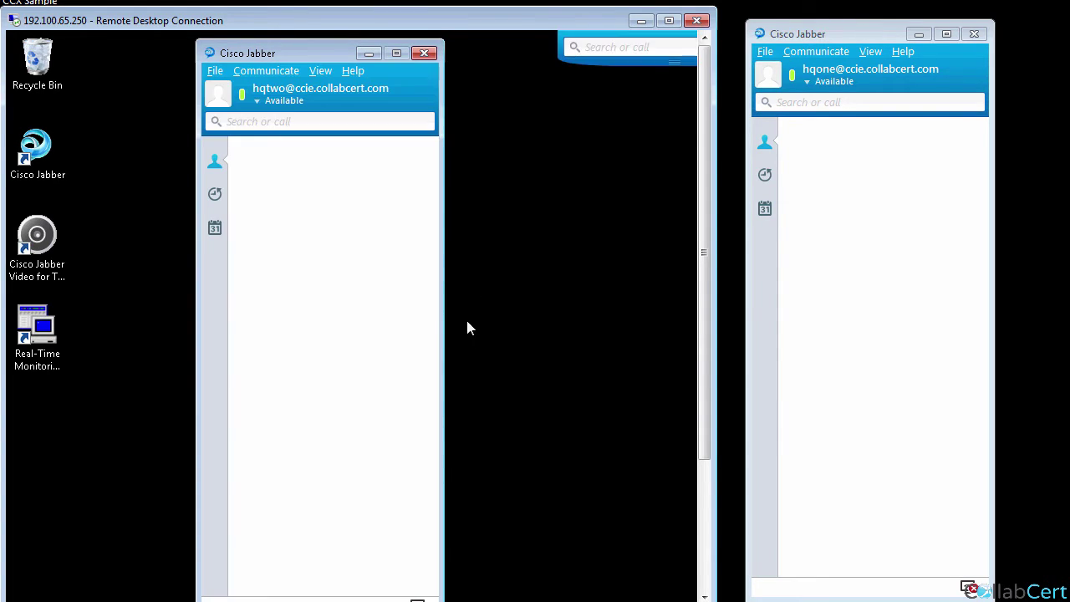
Check the second client's connection status from the Help menu.
{"action": "left_click", "coordinate": [353, 71]}
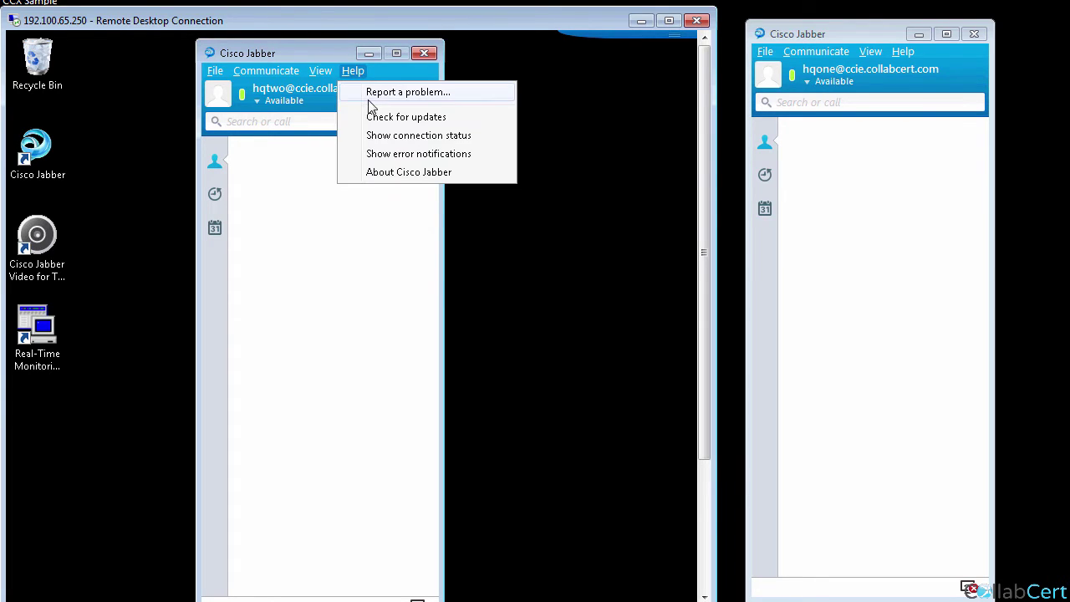
{"action": "left_click", "coordinate": [383, 136]}
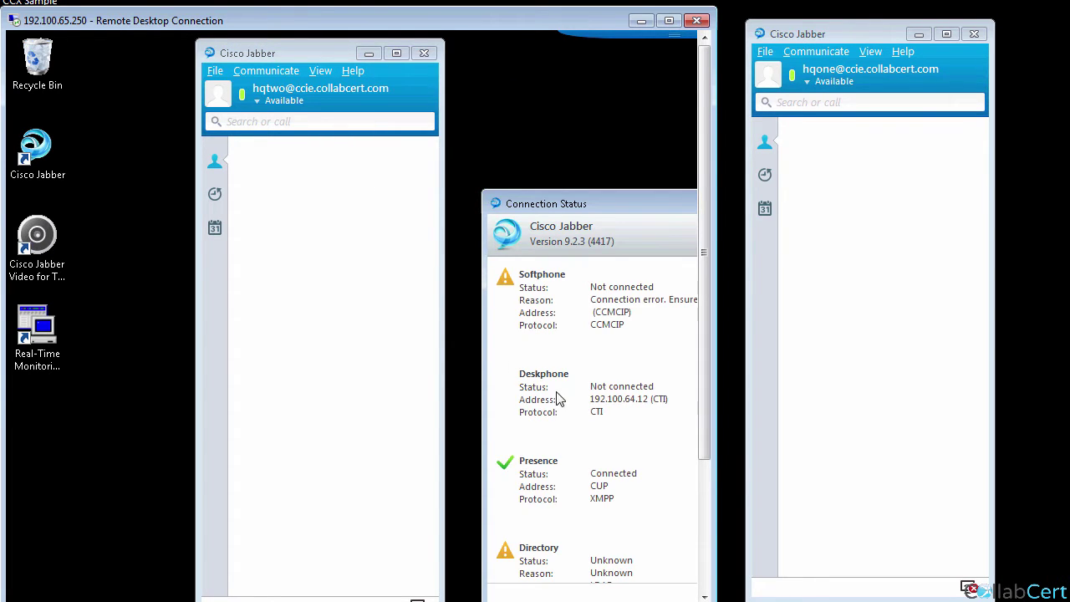
{"action": "key", "text": "Escape"}
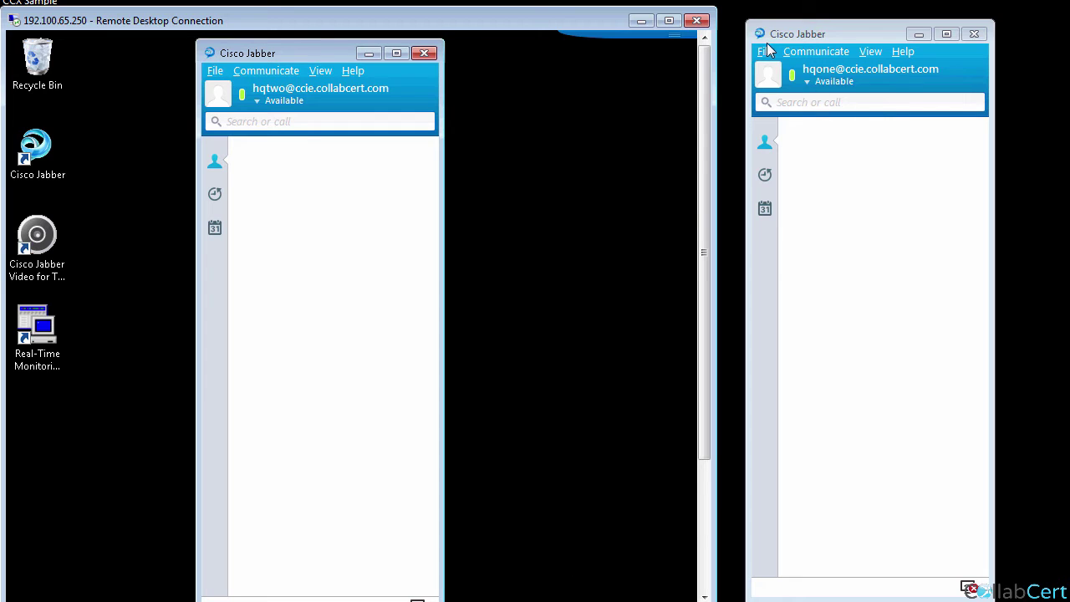
{"action": "left_click", "coordinate": [766, 52]}
{"action": "mouse_move", "coordinate": [792, 73]}
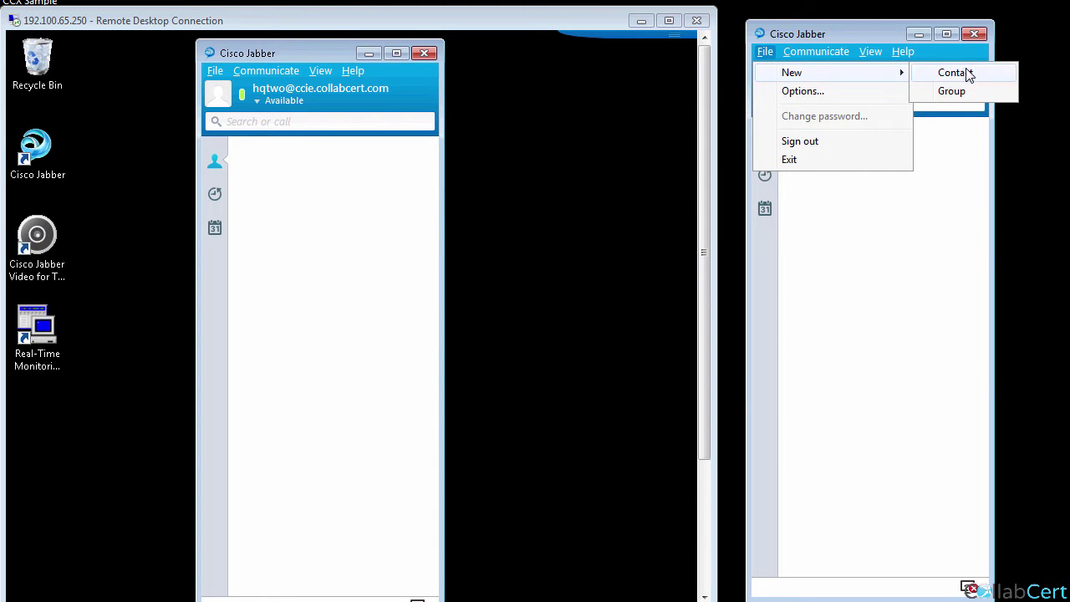
{"action": "left_click", "coordinate": [966, 73]}
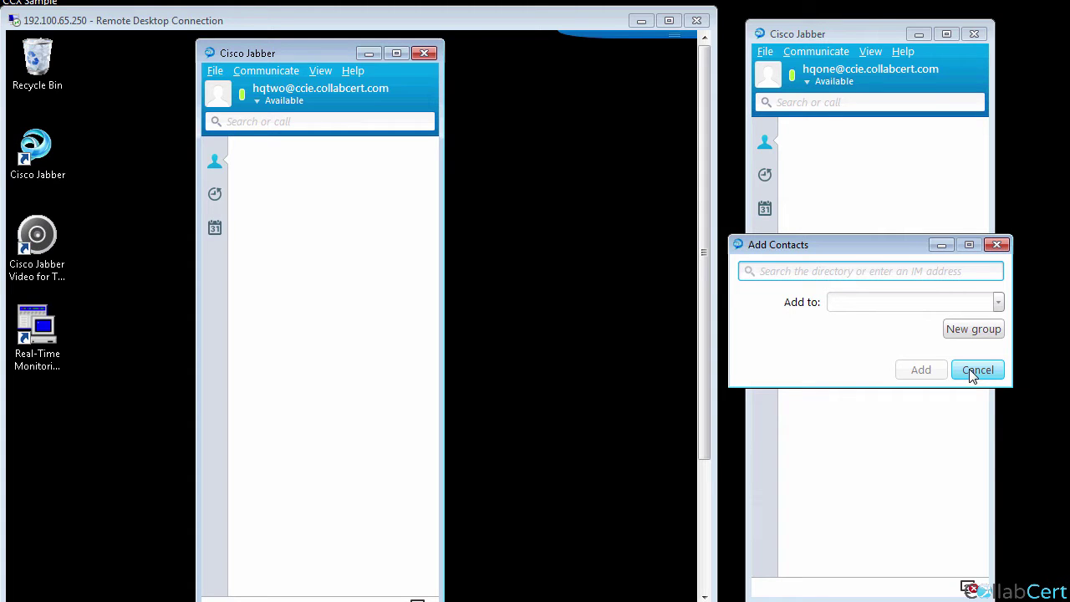
{"action": "left_click", "coordinate": [972, 376]}
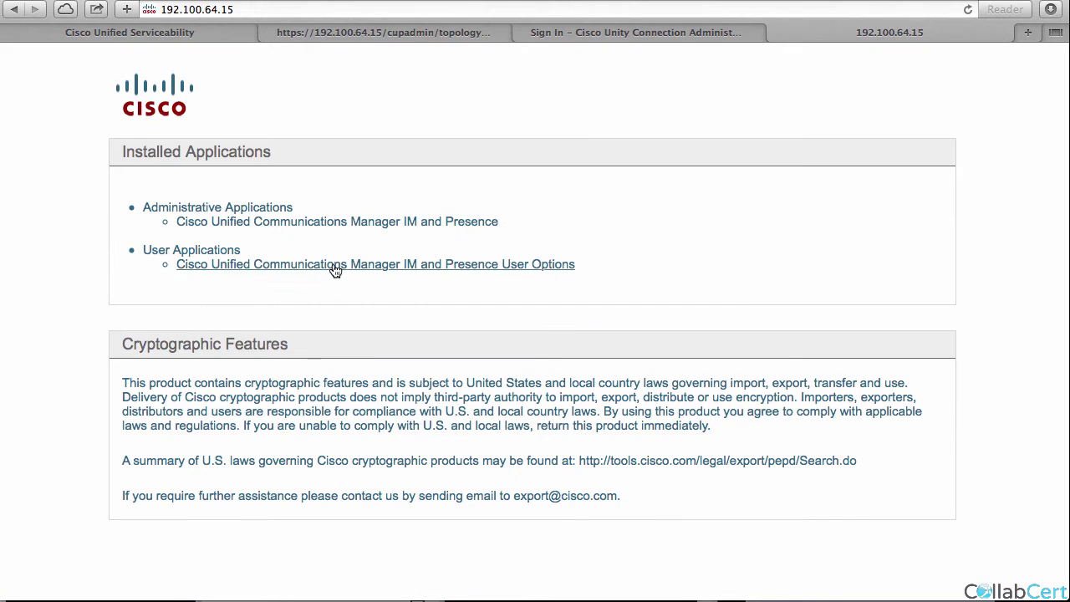
Log in to the IM and Presence User Options site as the end user without saving the password.
{"action": "left_click", "coordinate": [335, 264]}
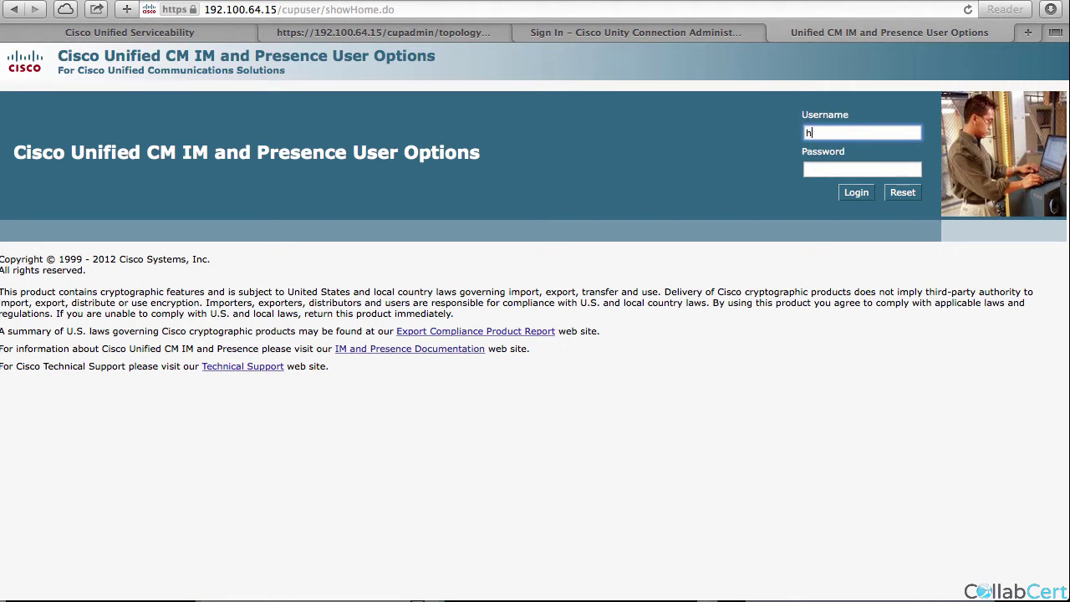
{"action": "type", "text": "e"}
{"action": "key", "text": "Tab"}
{"action": "type", "text": "12345"}
{"action": "key", "text": "Return"}
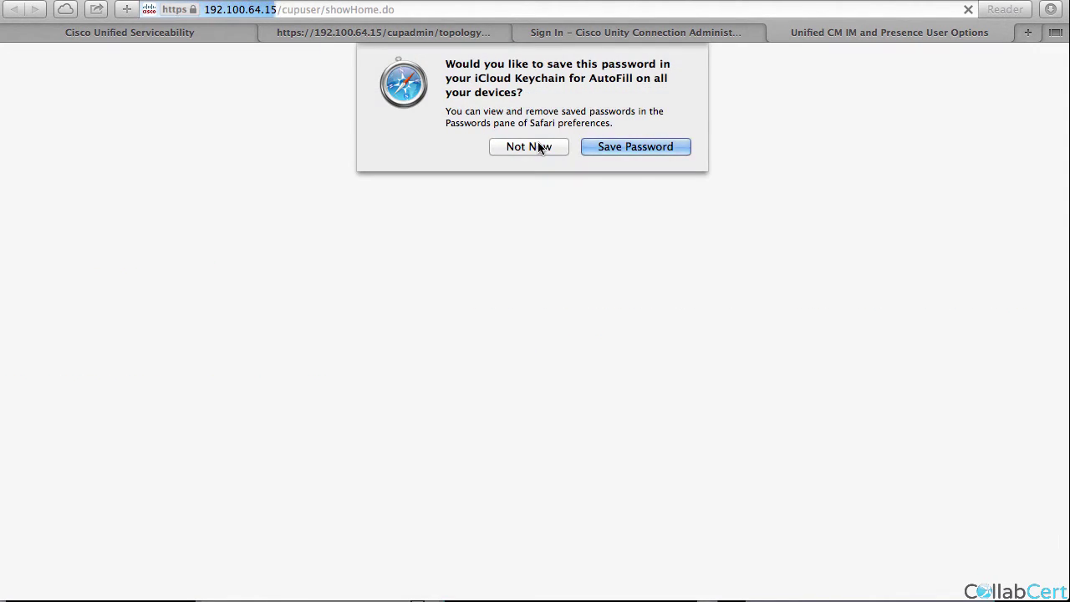
{"action": "left_click", "coordinate": [540, 148]}
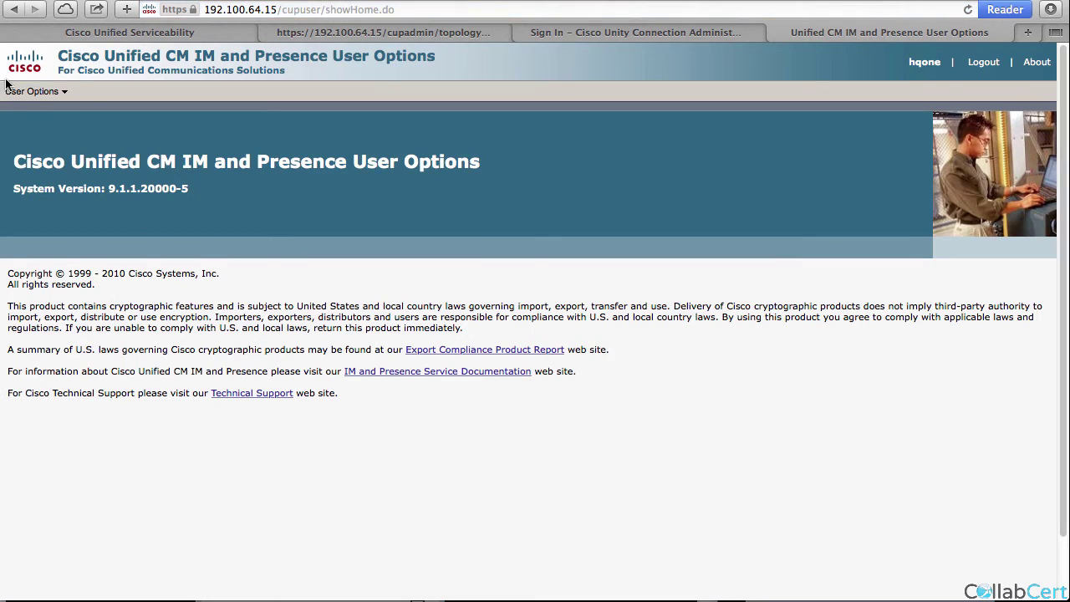
In User Options > Contacts, add the second lab user as a new contact and save.
{"action": "mouse_move", "coordinate": [17, 96]}
{"action": "left_click", "coordinate": [36, 132]}
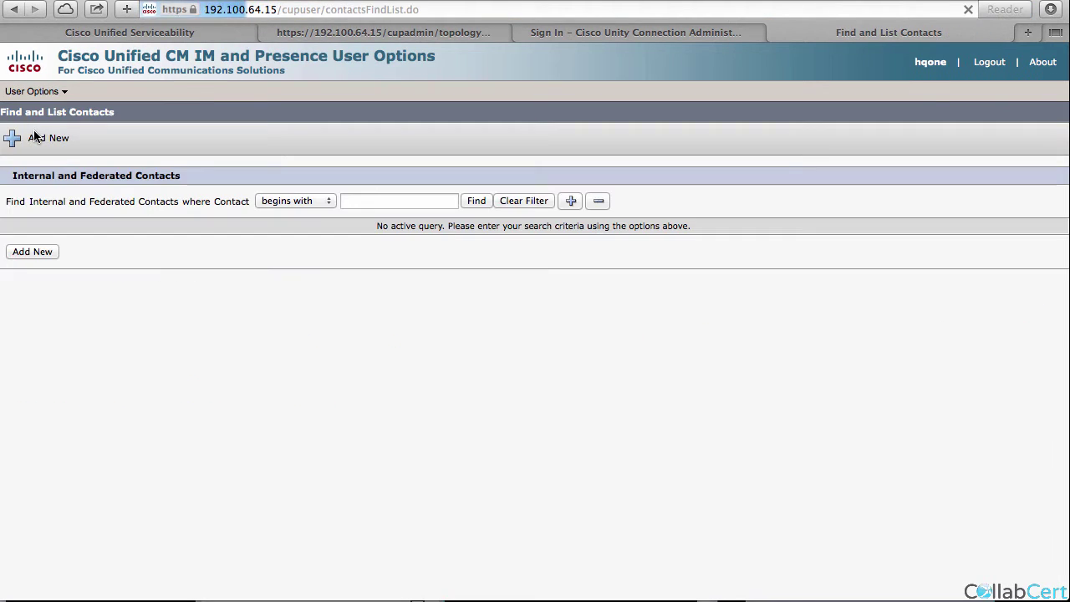
{"action": "left_click", "coordinate": [32, 253]}
{"action": "left_click", "coordinate": [173, 273]}
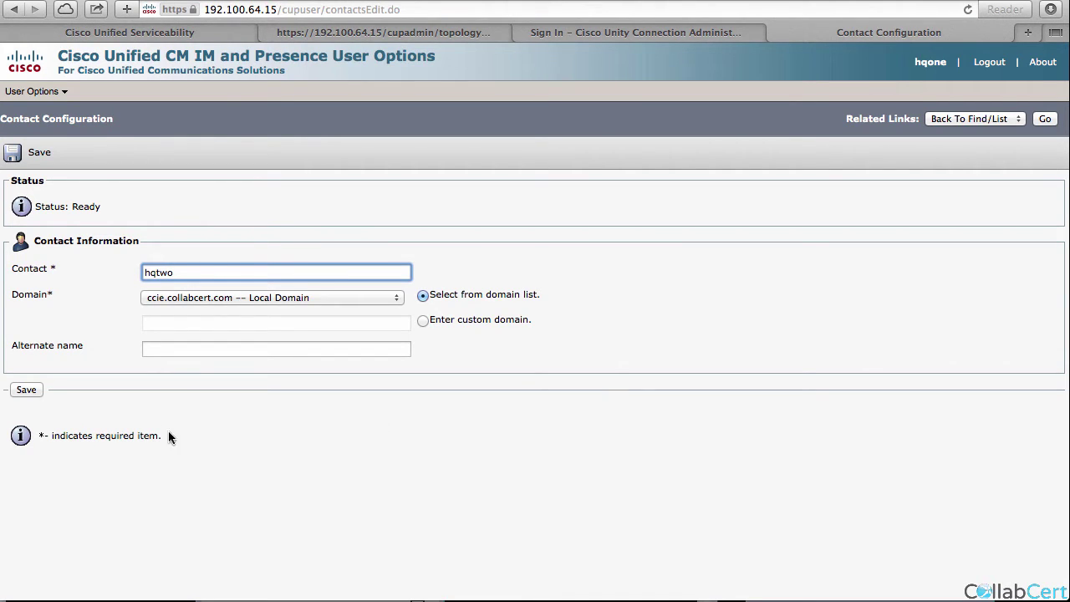
{"action": "left_click", "coordinate": [25, 390]}
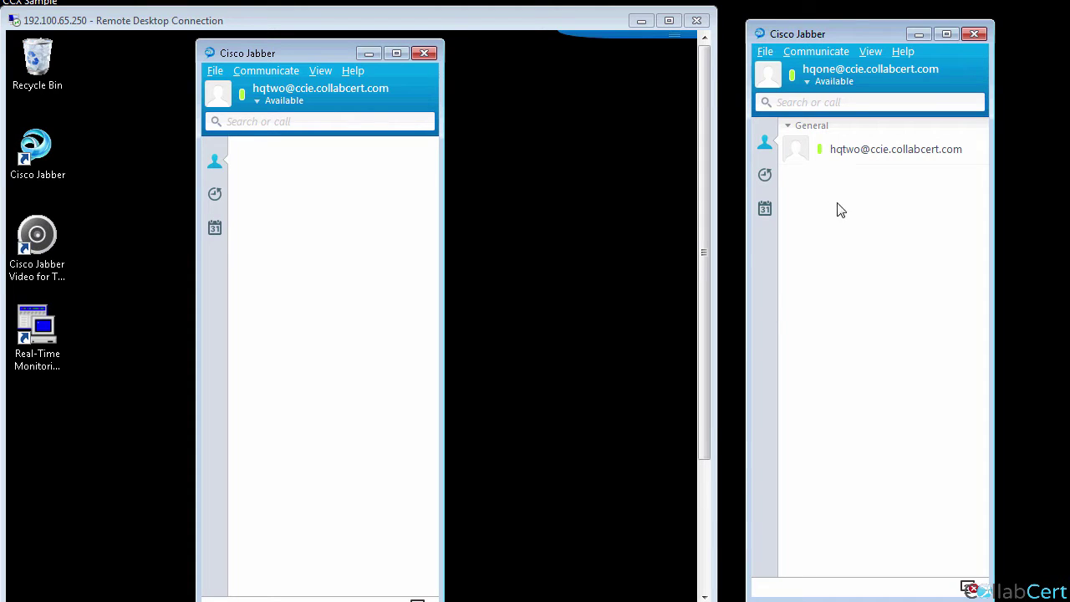
Send the new contact the chat message 'test from hqone' and close the sender's chat window.
{"action": "right_click", "coordinate": [865, 159]}
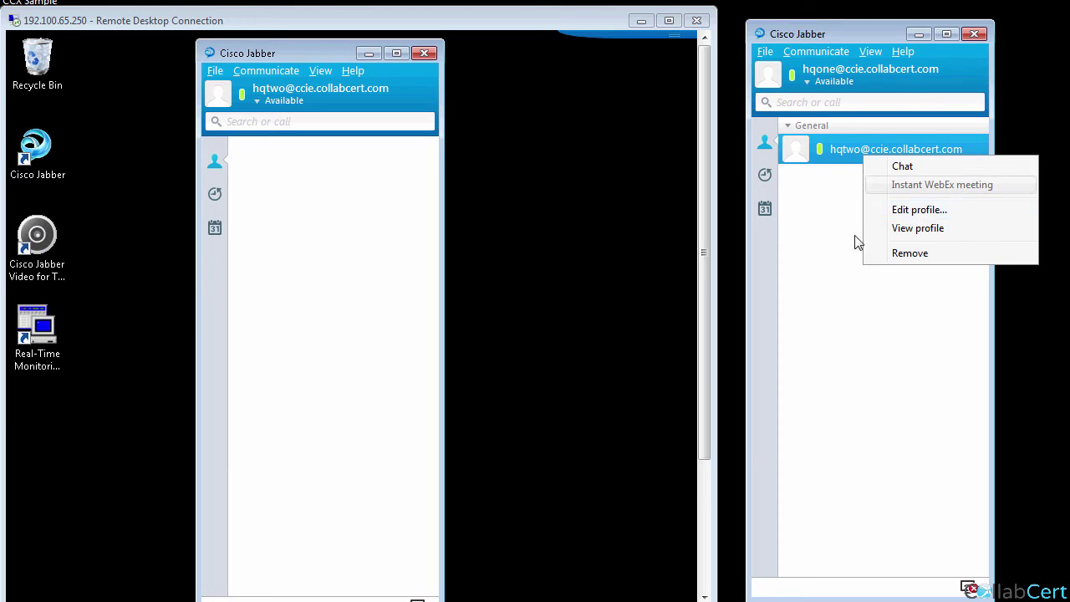
{"action": "left_click", "coordinate": [834, 294]}
{"action": "right_click", "coordinate": [833, 148]}
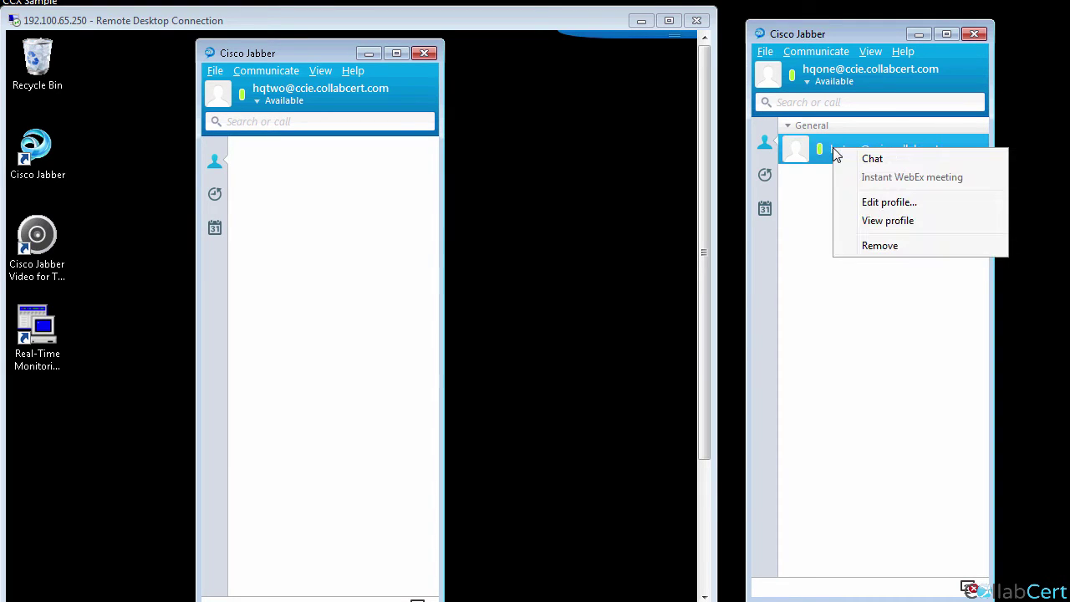
{"action": "left_click", "coordinate": [875, 162]}
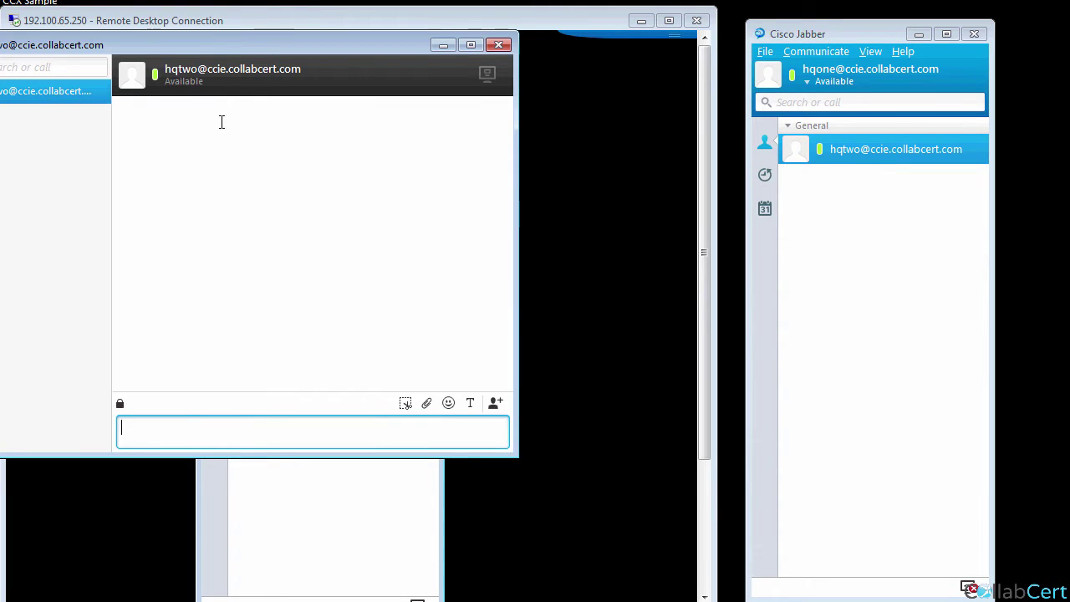
{"action": "left_click_drag", "start_coordinate": [239, 52], "coordinate": [591, 149]}
{"action": "type", "text": "test from hqone"}
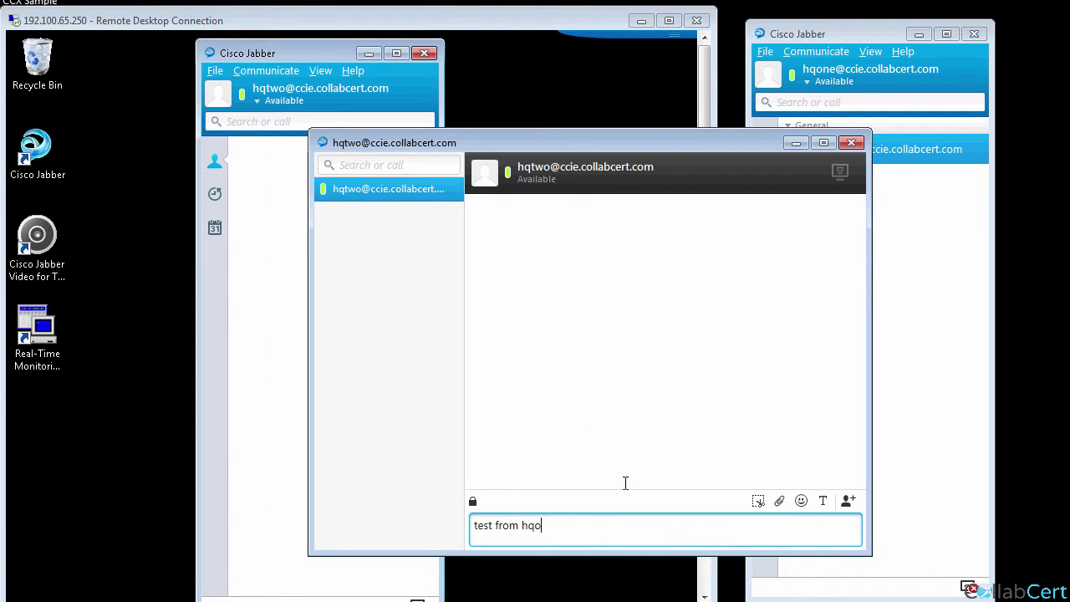
{"action": "key", "text": "Return"}
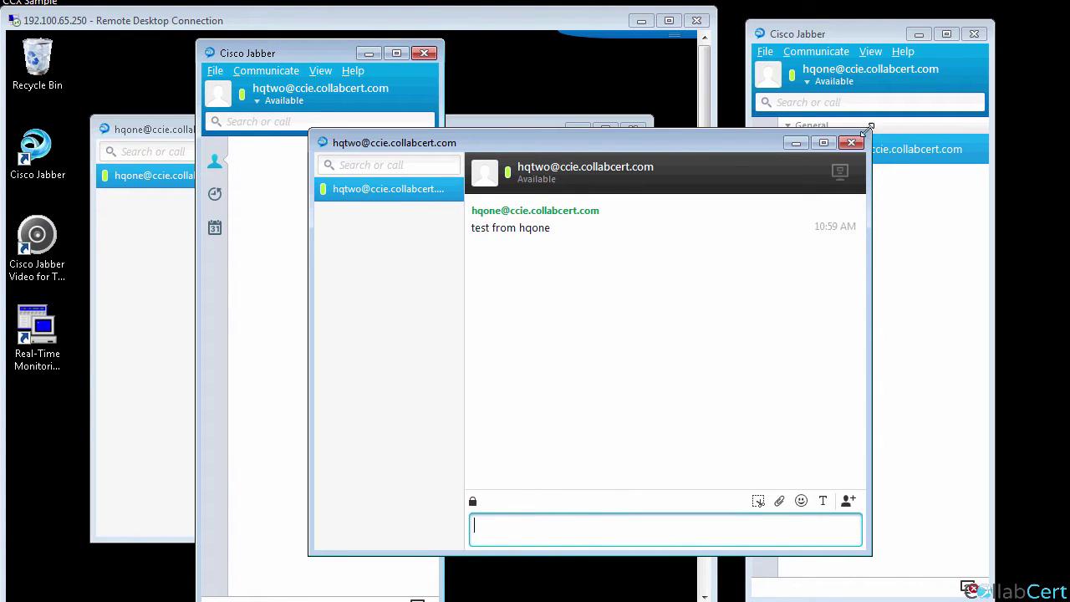
{"action": "left_click", "coordinate": [858, 142]}
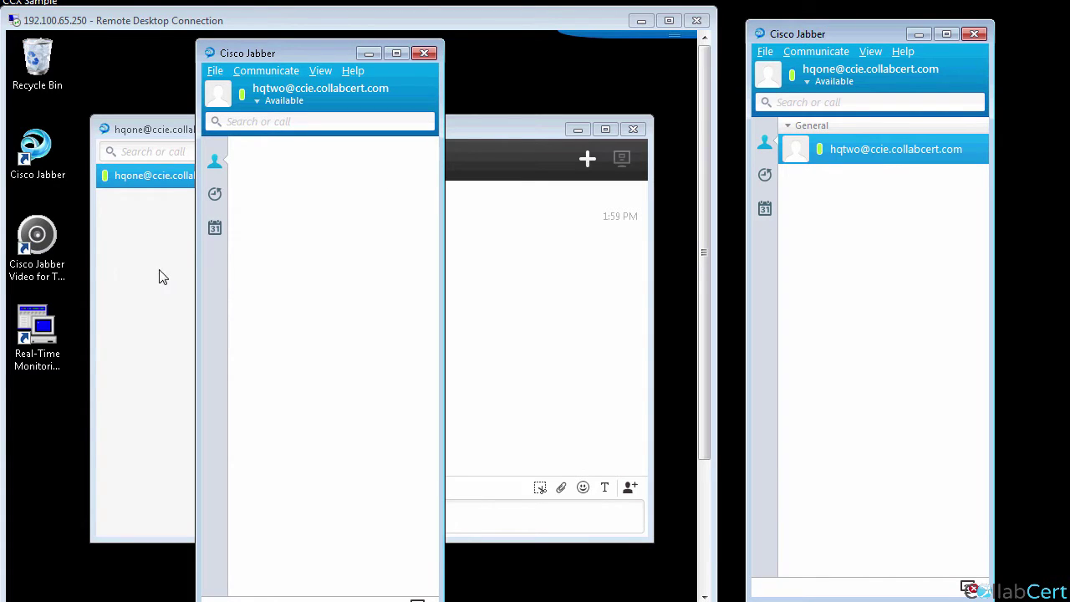
From the received chat, add the first lab user into a new group named Lab, then close the conversation.
{"action": "left_click", "coordinate": [492, 129]}
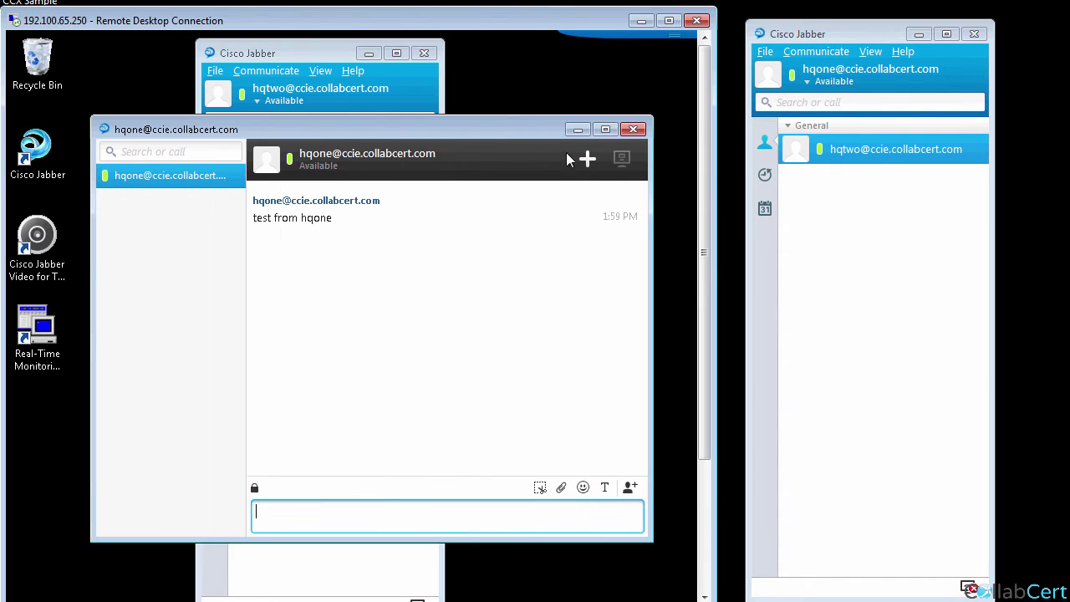
{"action": "left_click", "coordinate": [587, 159]}
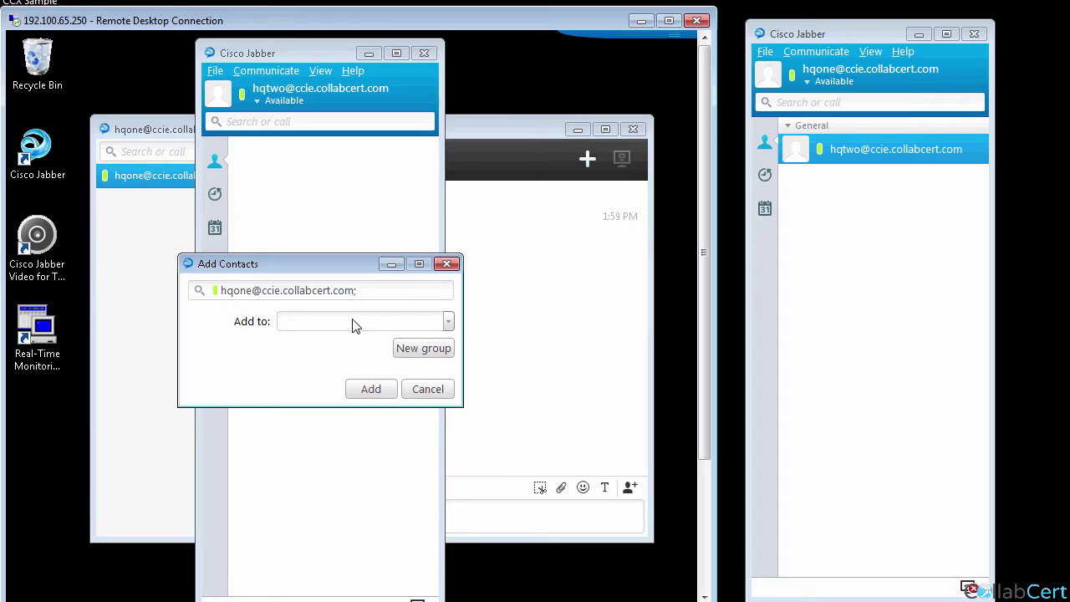
{"action": "left_click", "coordinate": [449, 326]}
{"action": "left_click", "coordinate": [401, 347]}
{"action": "type", "text": "Lab"}
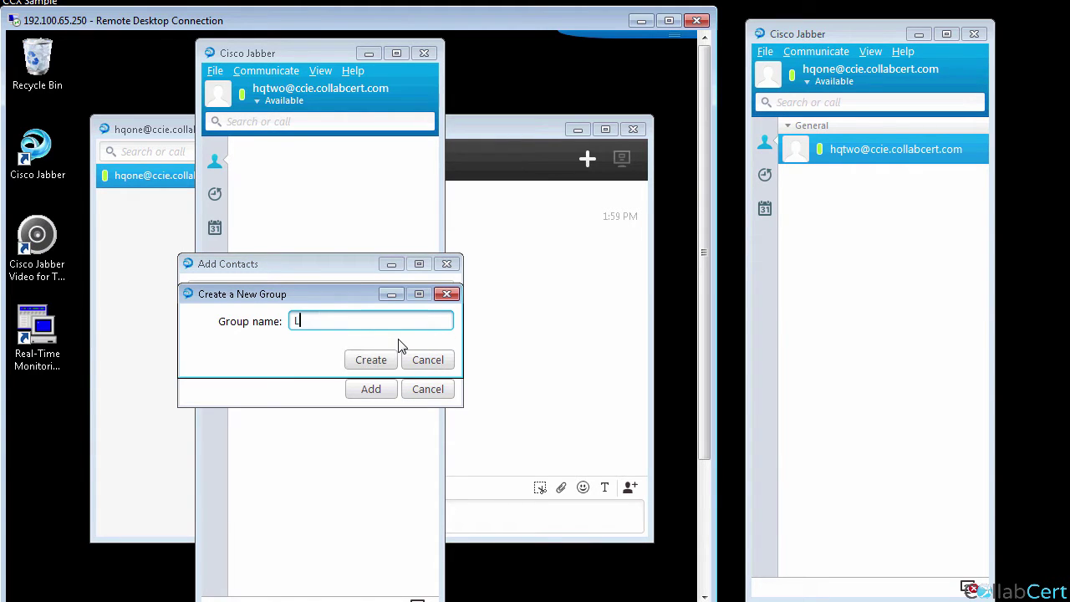
{"action": "left_click", "coordinate": [375, 361]}
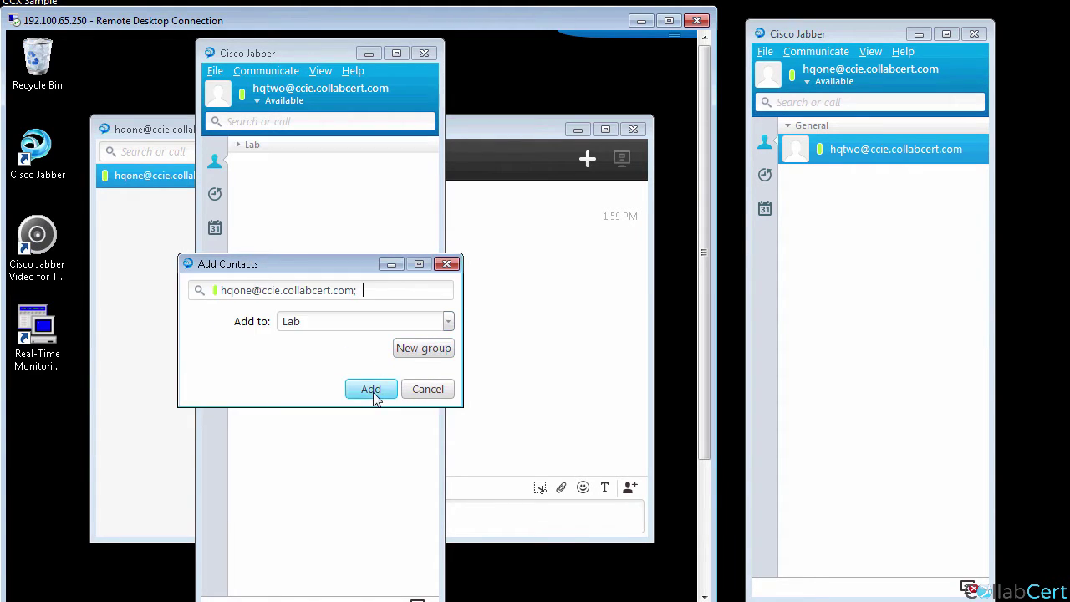
{"action": "left_click", "coordinate": [370, 391]}
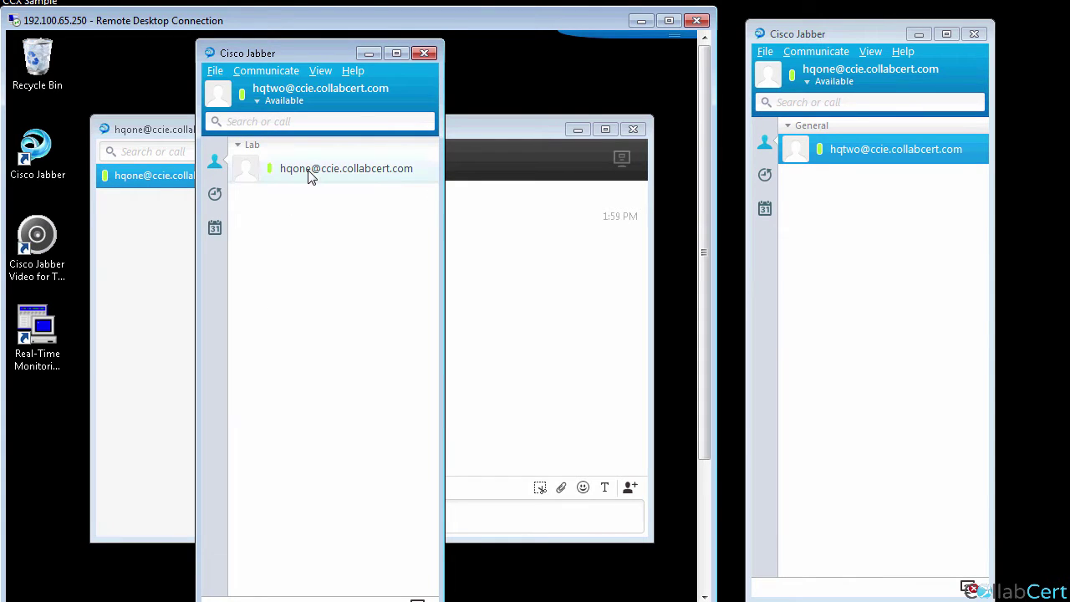
{"action": "left_click", "coordinate": [633, 130]}
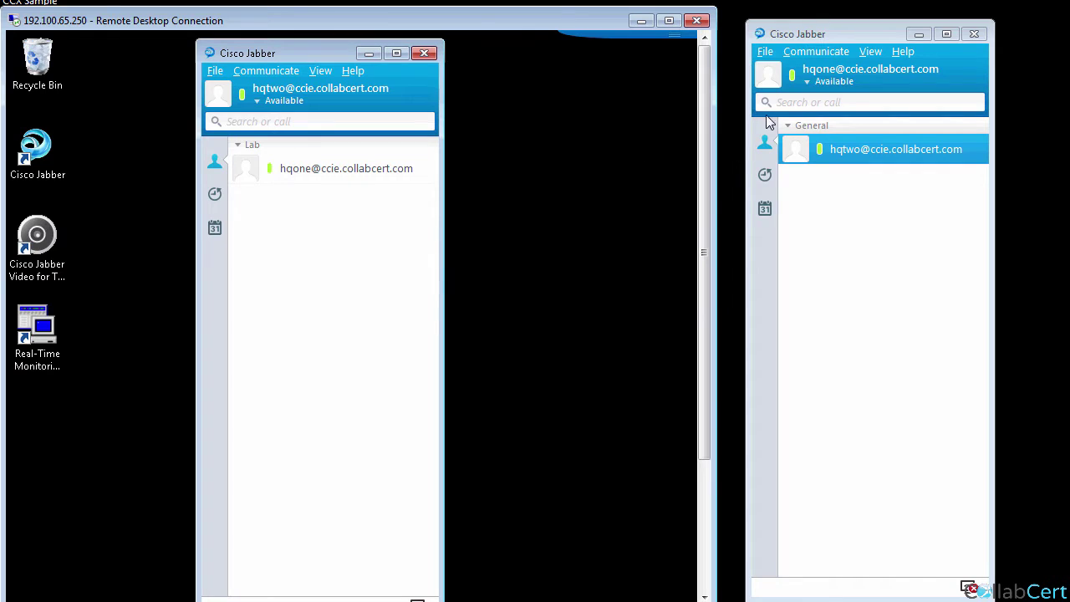
{"action": "left_click", "coordinate": [808, 82]}
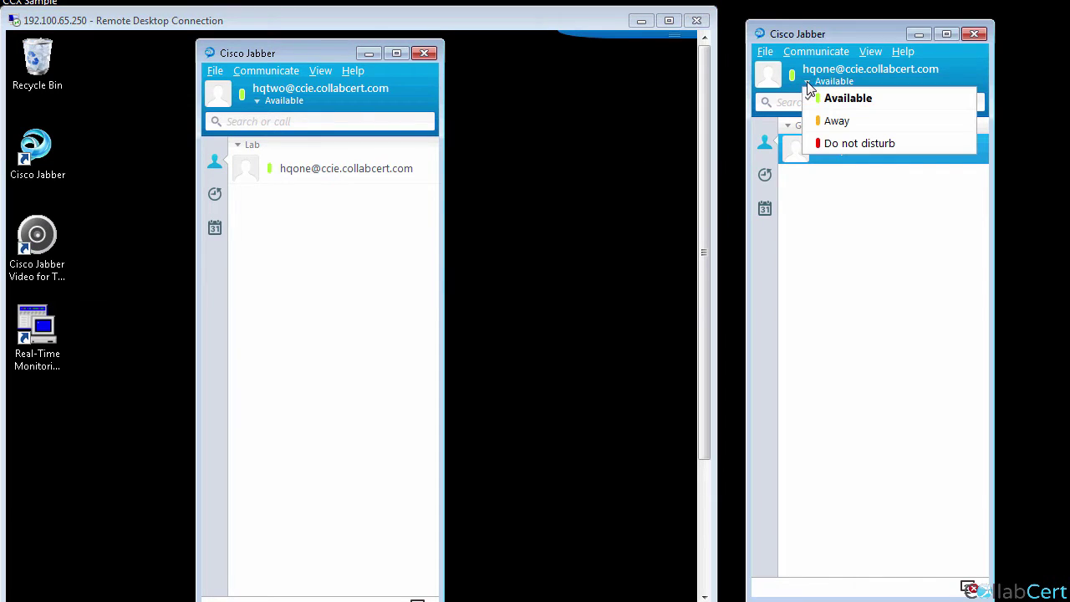
{"action": "left_click", "coordinate": [836, 120]}
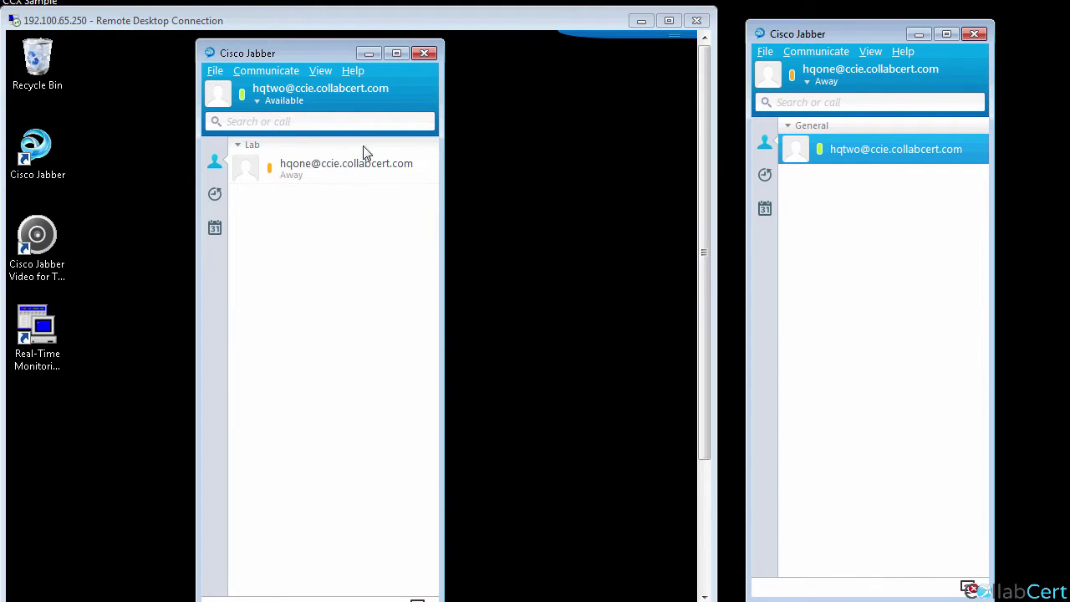
{"action": "left_click", "coordinate": [808, 82]}
{"action": "left_click", "coordinate": [833, 98]}
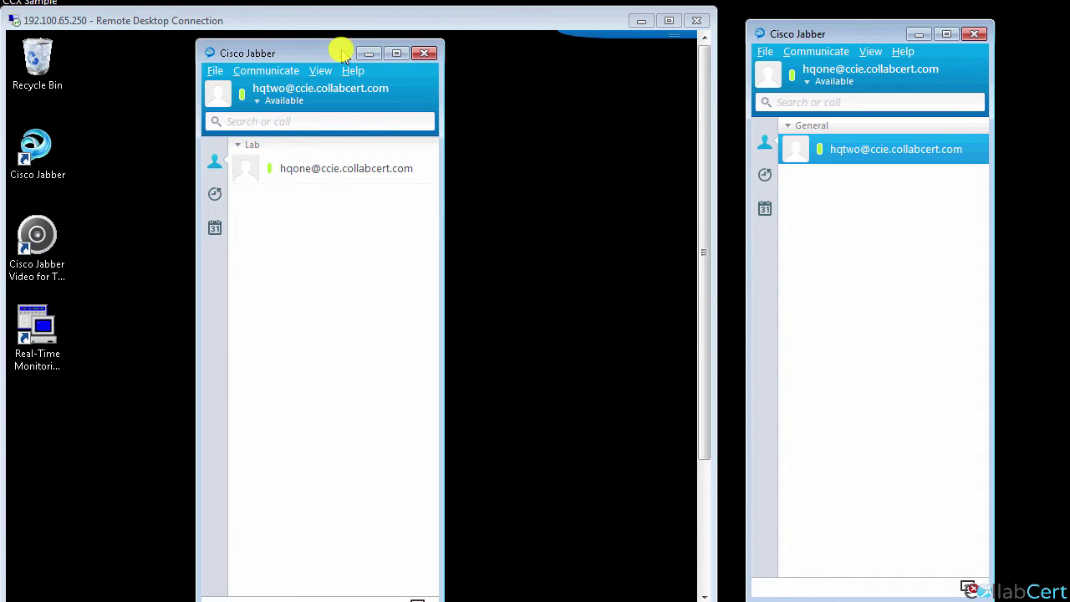
{"action": "left_click", "coordinate": [341, 55]}
{"action": "left_click_drag", "start_coordinate": [342, 23], "coordinate": [346, 8]}
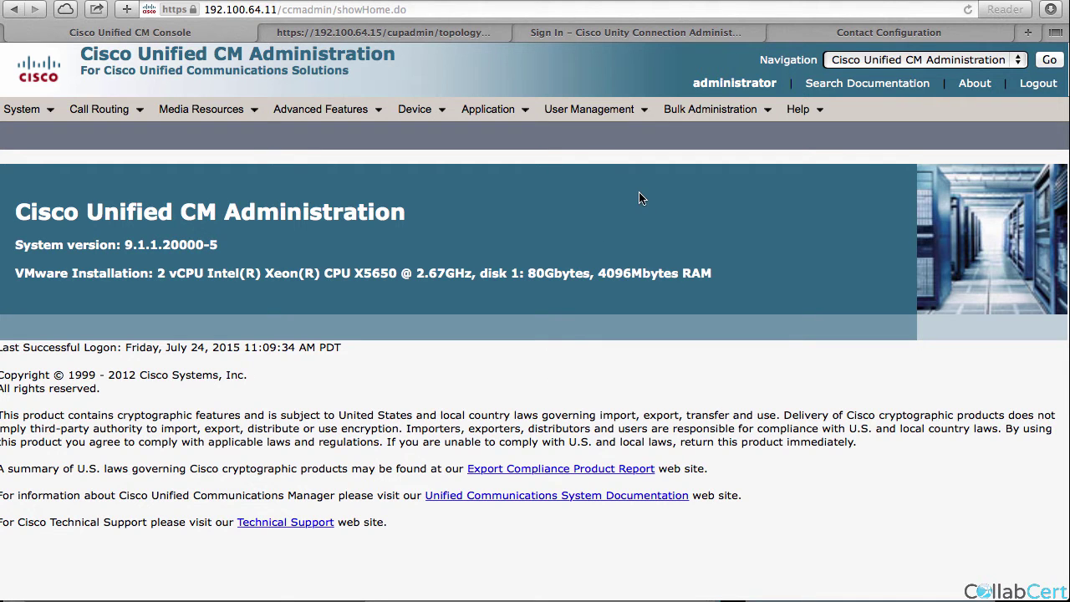
Open the second HQ user's End User Configuration and select the deskphone and CSFHQTWO under controlled devices.
{"action": "mouse_move", "coordinate": [639, 113]}
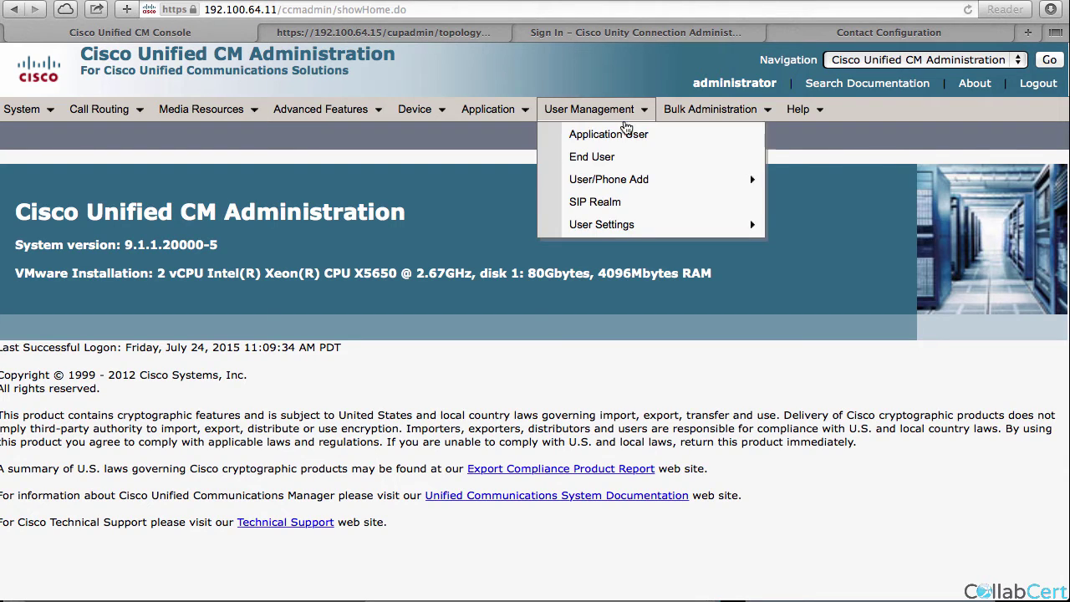
{"action": "left_click", "coordinate": [611, 159]}
{"action": "left_click", "coordinate": [133, 406]}
{"action": "scroll", "coordinate": [167, 490], "scroll_direction": "down", "scroll_amount": 5}
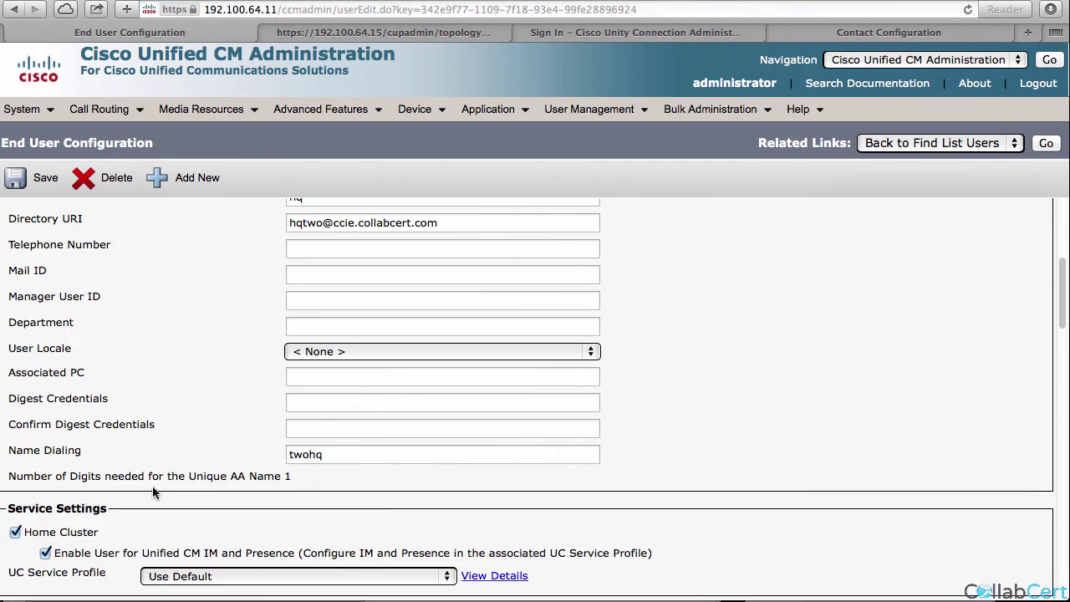
{"action": "left_click", "coordinate": [199, 544]}
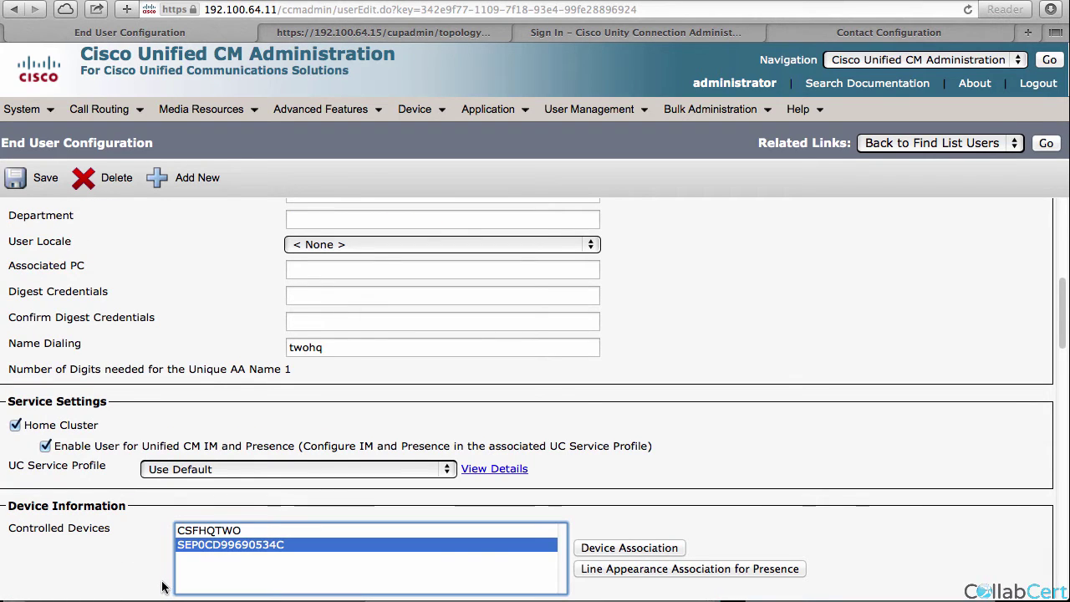
{"action": "left_click", "coordinate": [340, 532]}
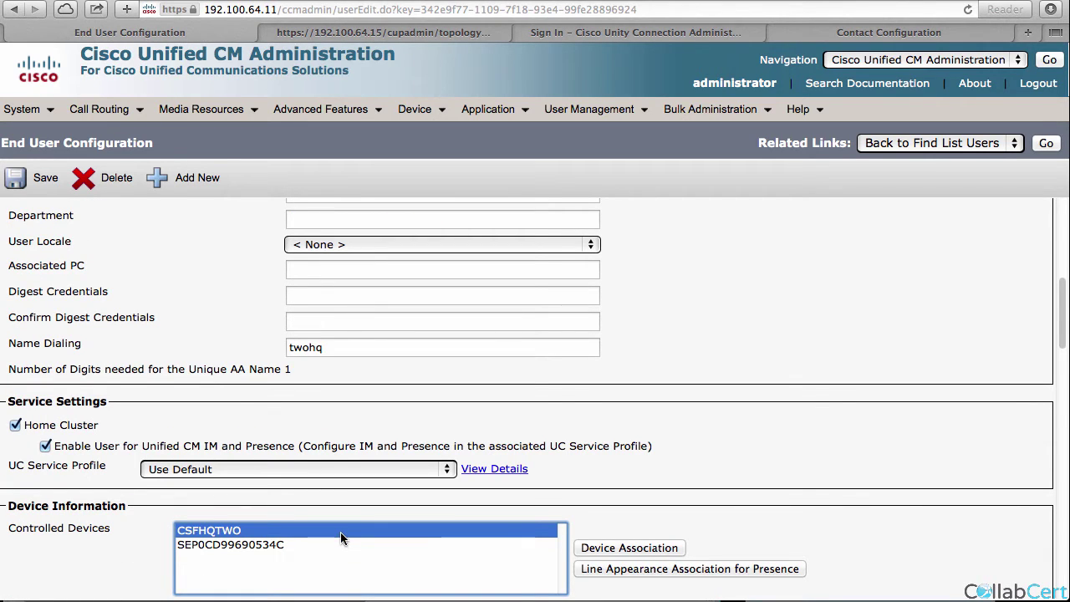
{"action": "scroll", "coordinate": [662, 436], "scroll_direction": "down", "scroll_amount": 2}
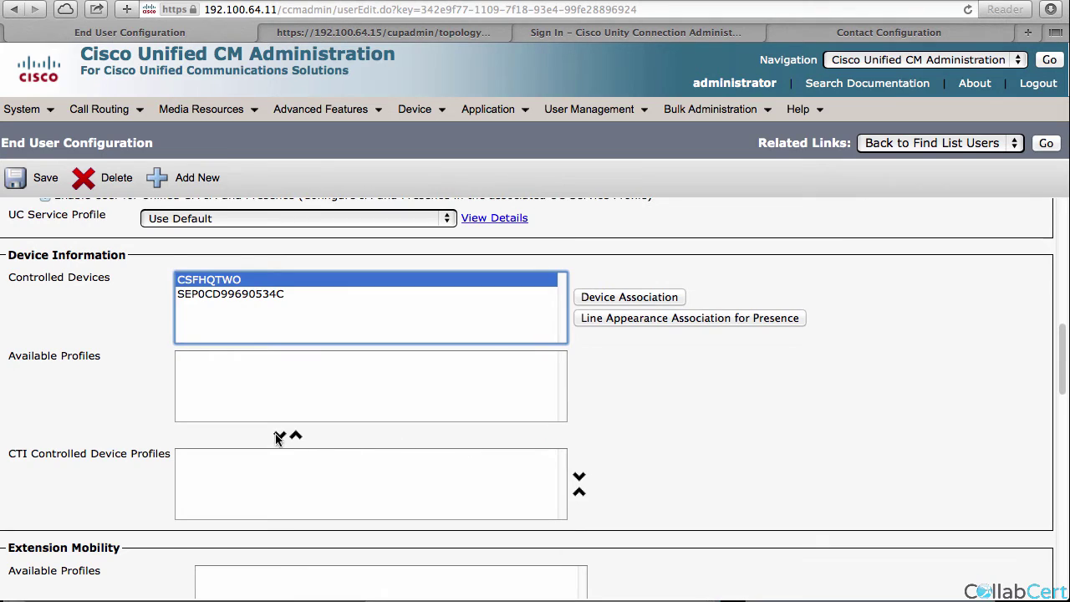
{"action": "left_click", "coordinate": [281, 437]}
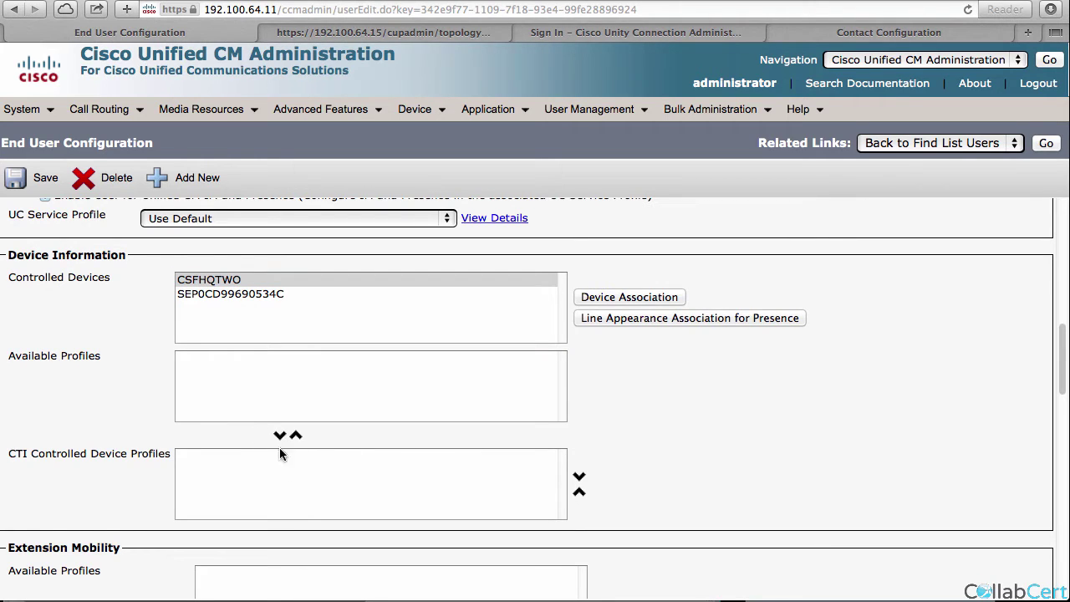
{"action": "left_click", "coordinate": [205, 282]}
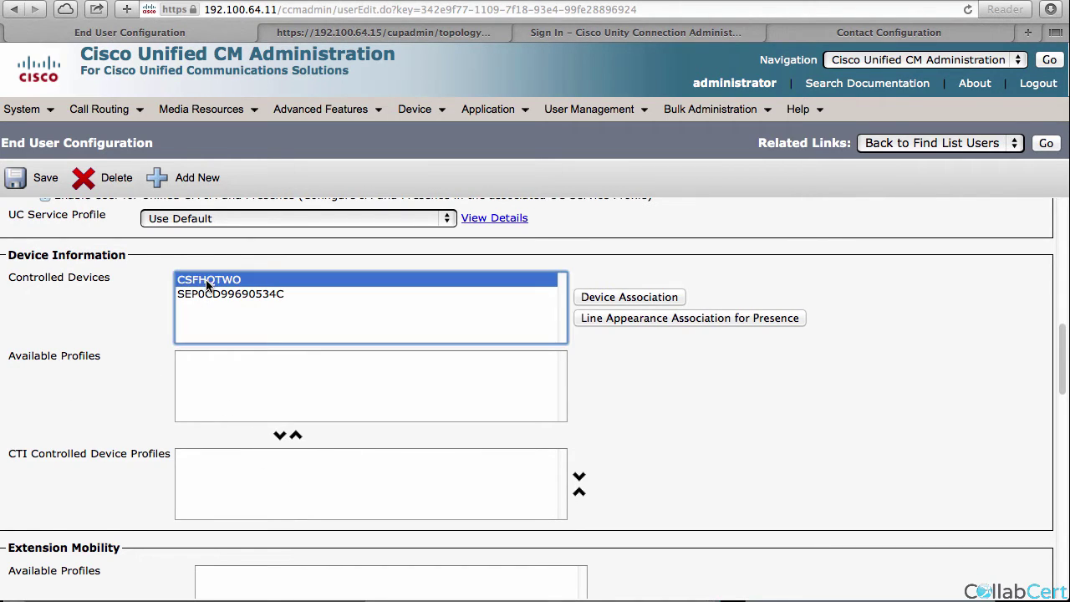
{"action": "left_click", "coordinate": [279, 435]}
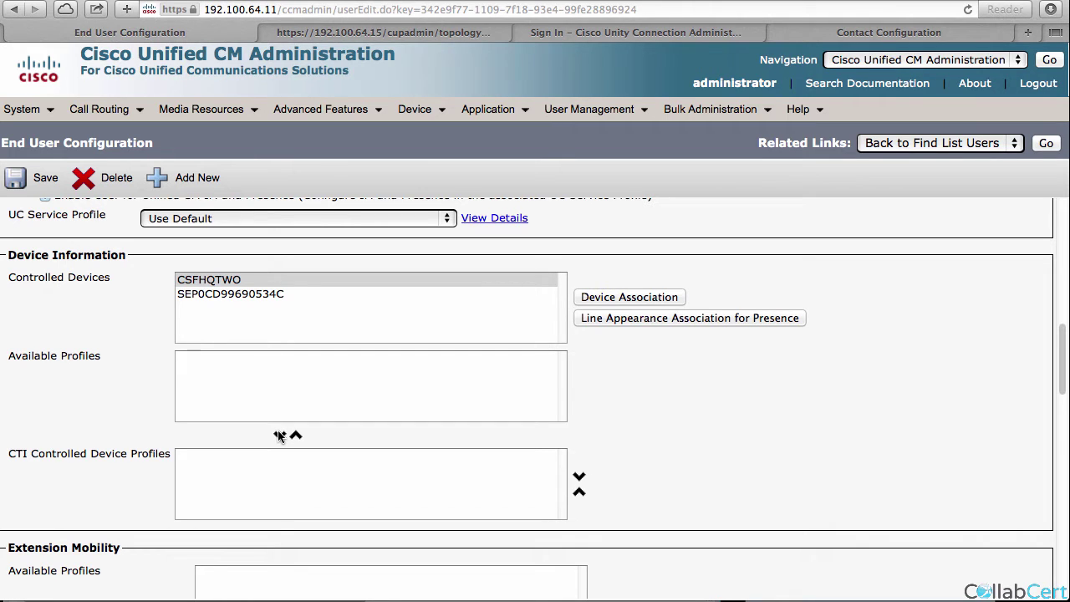
In Device Association, uncheck CSFHQTWO and save, keeping only SEP0CD99690534C associated.
{"action": "left_click", "coordinate": [603, 296]}
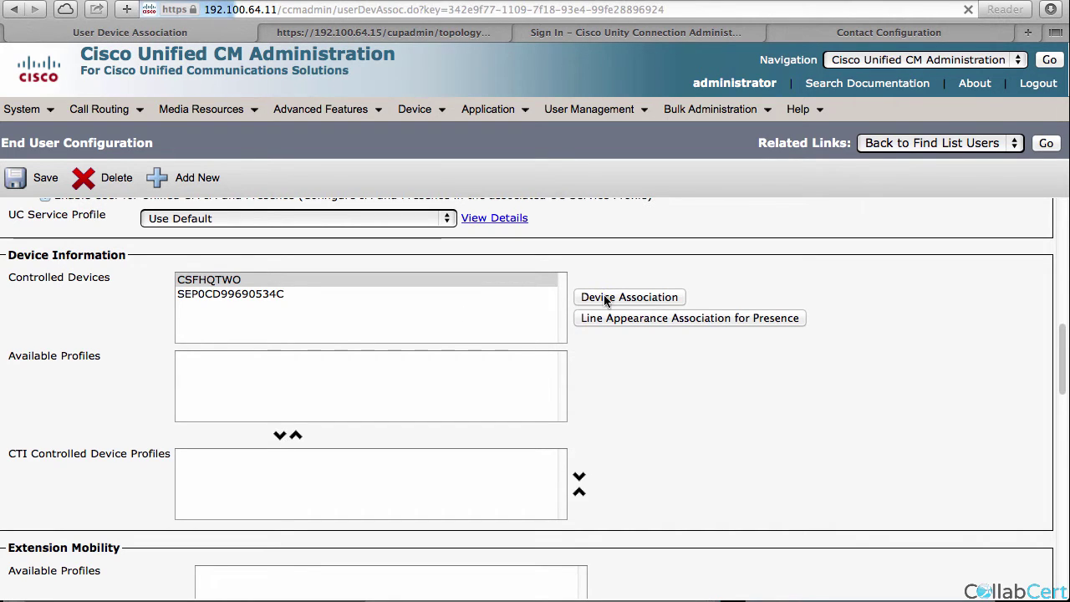
{"action": "left_click", "coordinate": [604, 216]}
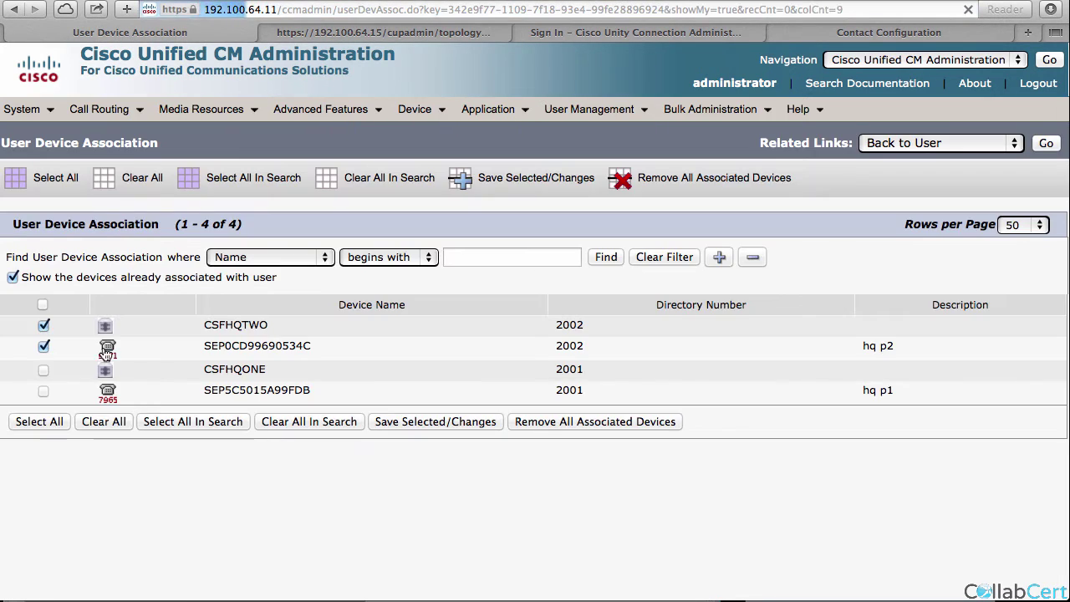
{"action": "left_click", "coordinate": [43, 327]}
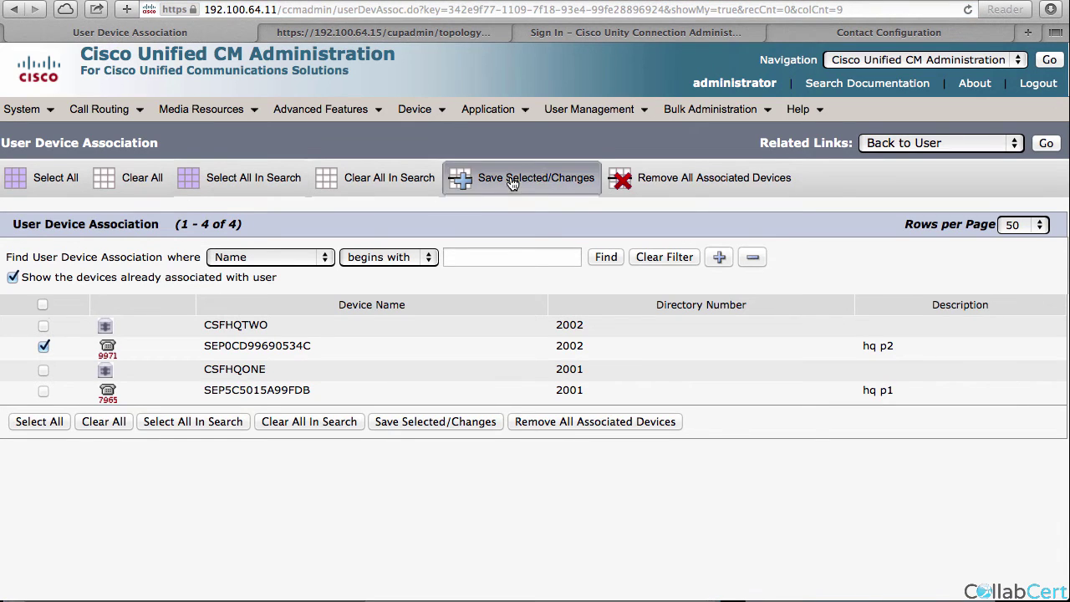
{"action": "left_click", "coordinate": [510, 179]}
{"action": "left_click", "coordinate": [1046, 143]}
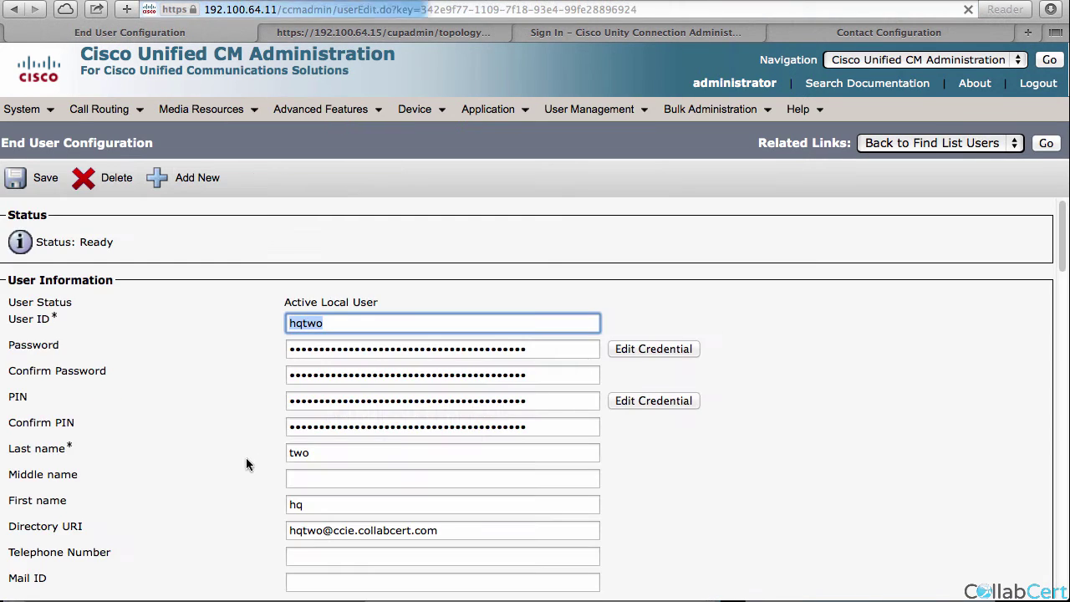
Uncheck Allow Control of Device from CTI for the user.
{"action": "scroll", "coordinate": [234, 472], "scroll_direction": "down", "scroll_amount": 10}
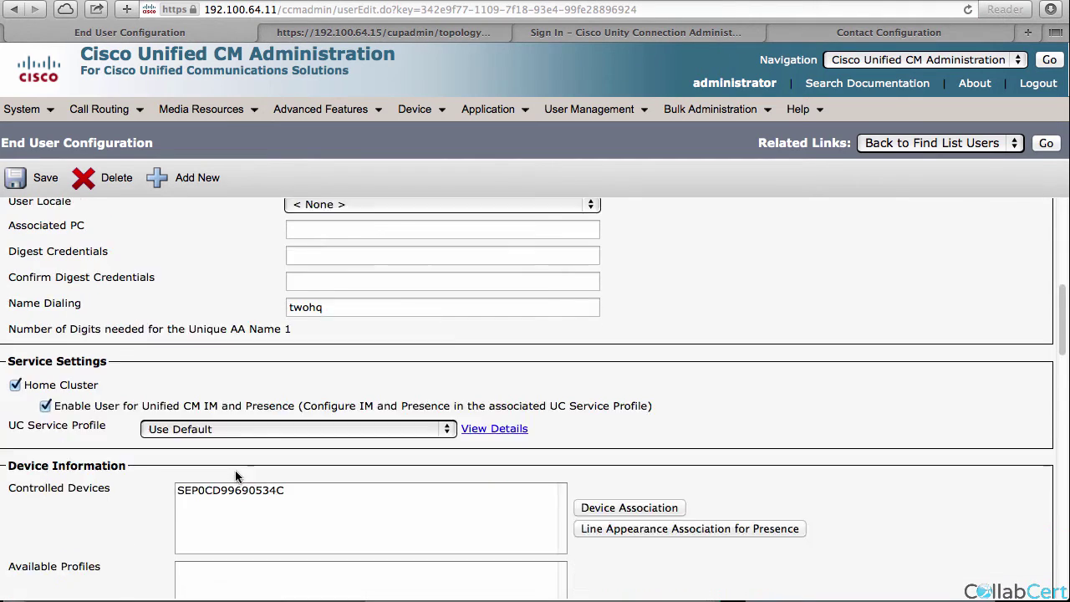
{"action": "scroll", "coordinate": [131, 518], "scroll_direction": "down", "scroll_amount": 10}
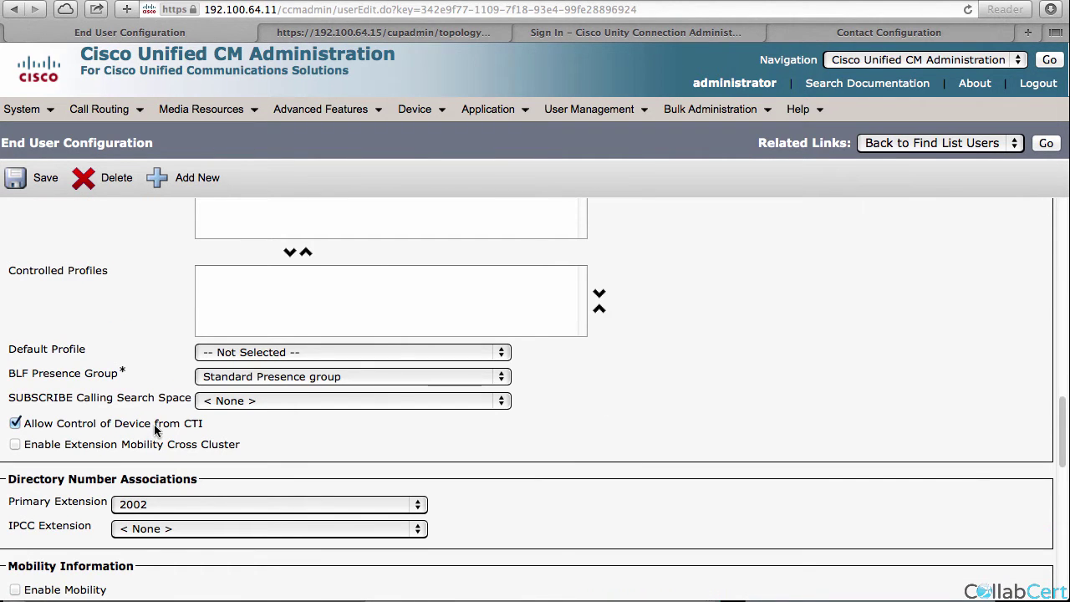
{"action": "left_click", "coordinate": [147, 424]}
View details of the CTI connected-transfer/conference control group, then list all 24 access control groups.
{"action": "scroll", "coordinate": [83, 500], "scroll_direction": "down", "scroll_amount": 3}
{"action": "scroll", "coordinate": [84, 500], "scroll_direction": "down", "scroll_amount": 2}
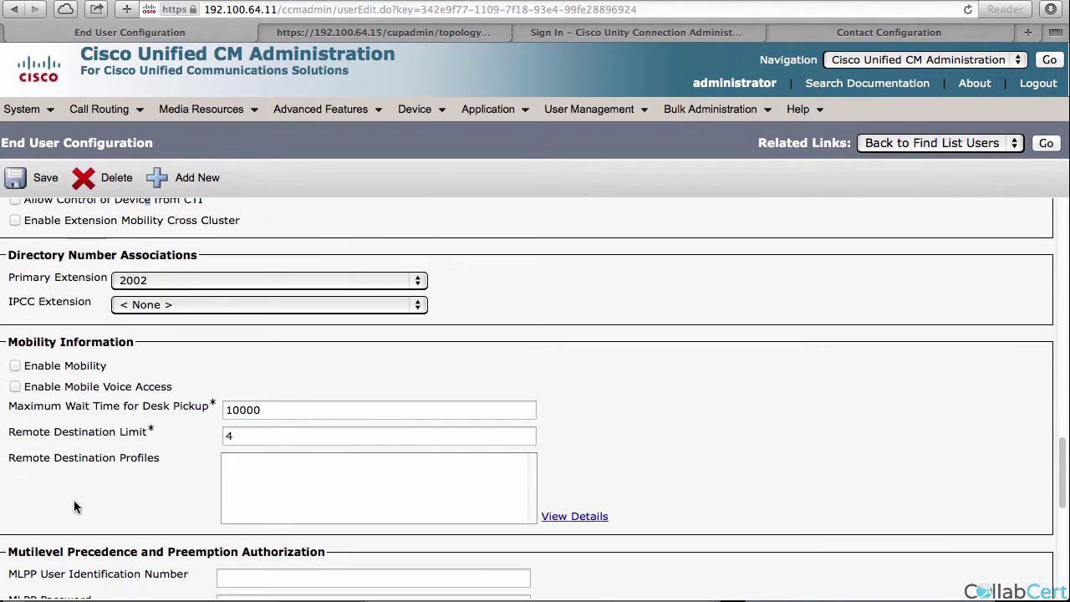
{"action": "scroll", "coordinate": [35, 504], "scroll_direction": "down", "scroll_amount": 10}
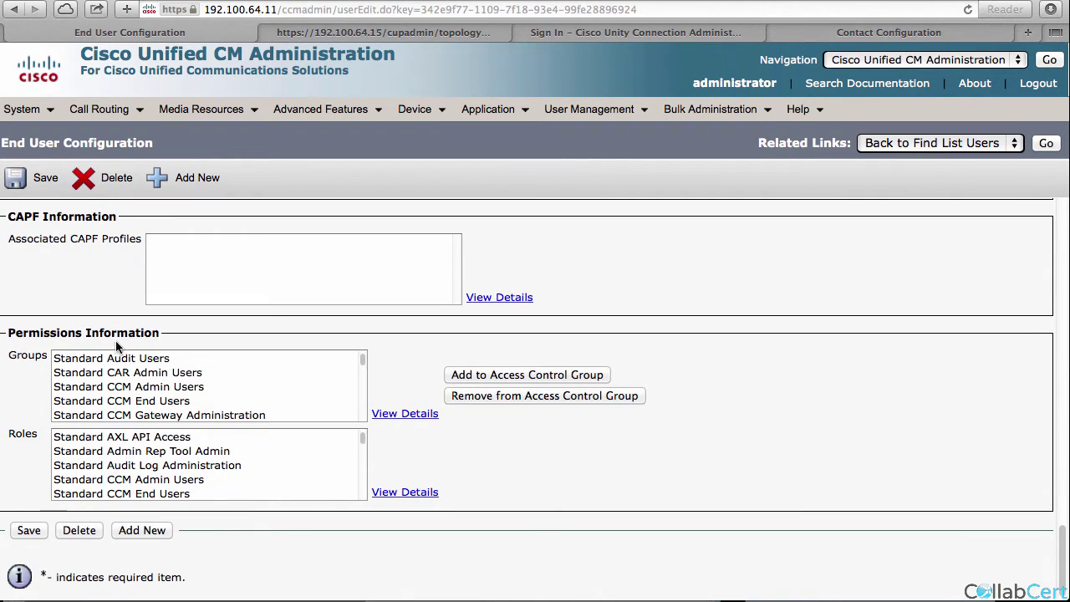
{"action": "scroll", "coordinate": [126, 393], "scroll_direction": "down", "scroll_amount": 1}
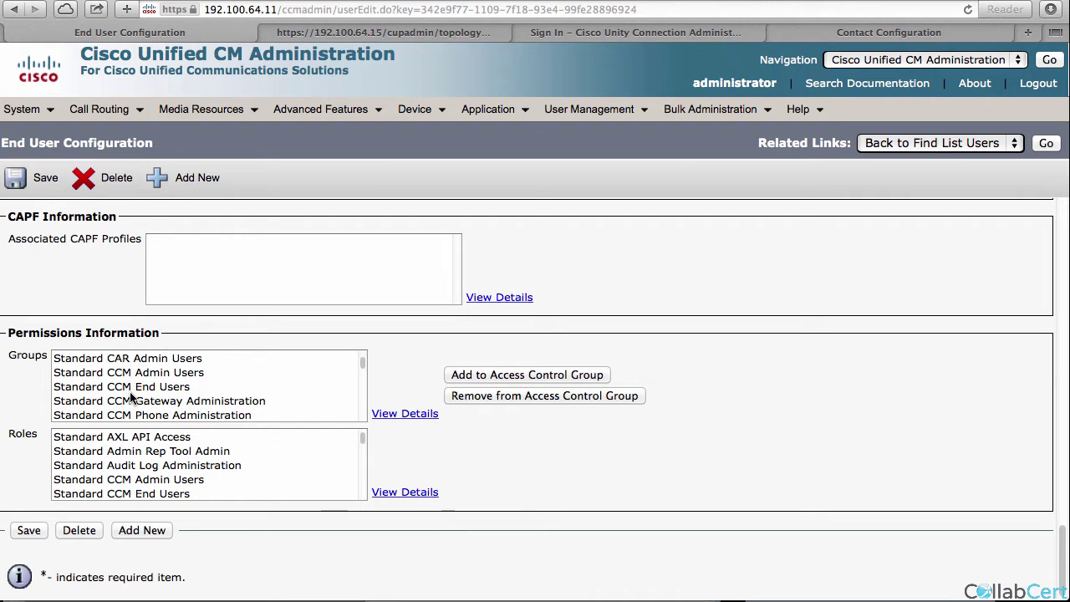
{"action": "scroll", "coordinate": [131, 396], "scroll_direction": "down", "scroll_amount": 5}
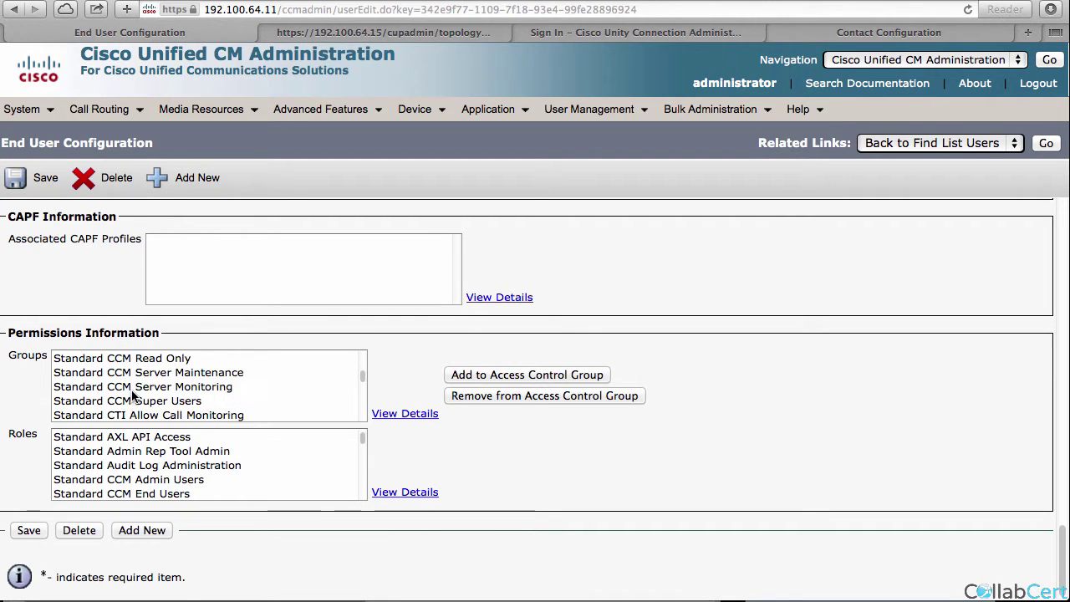
{"action": "scroll", "coordinate": [131, 397], "scroll_direction": "down", "scroll_amount": 3}
{"action": "scroll", "coordinate": [148, 403], "scroll_direction": "down", "scroll_amount": 2}
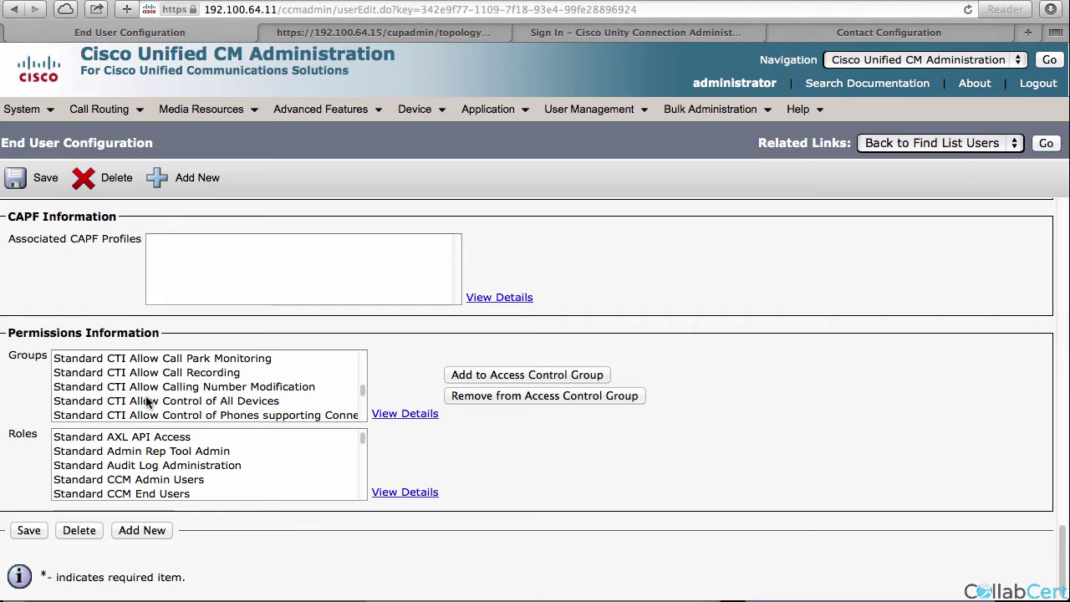
{"action": "scroll", "coordinate": [148, 403], "scroll_direction": "down", "scroll_amount": 1}
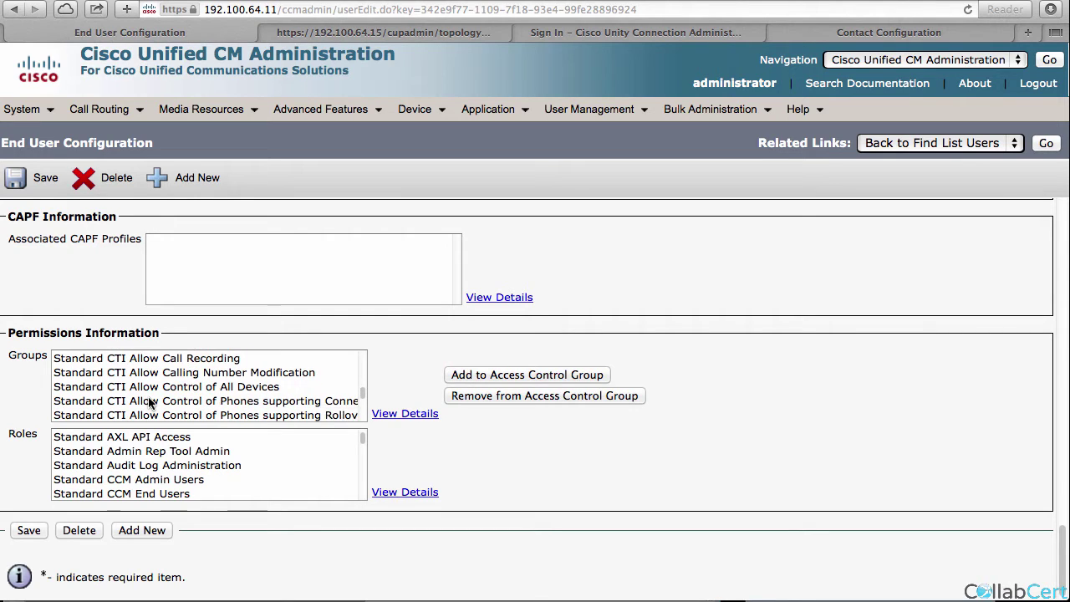
{"action": "left_click", "coordinate": [192, 403]}
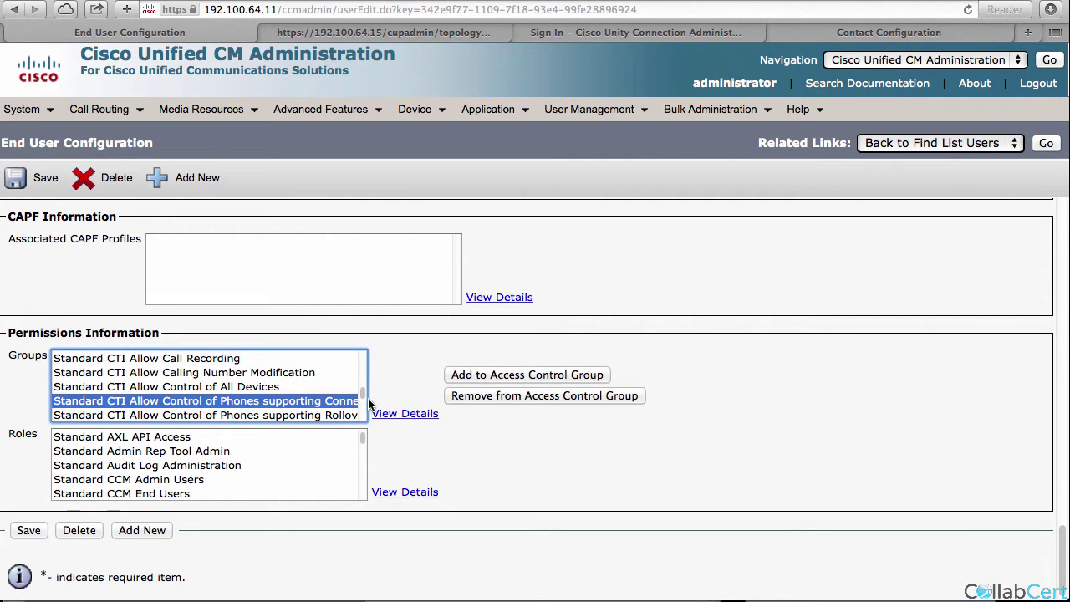
{"action": "left_click", "coordinate": [422, 413]}
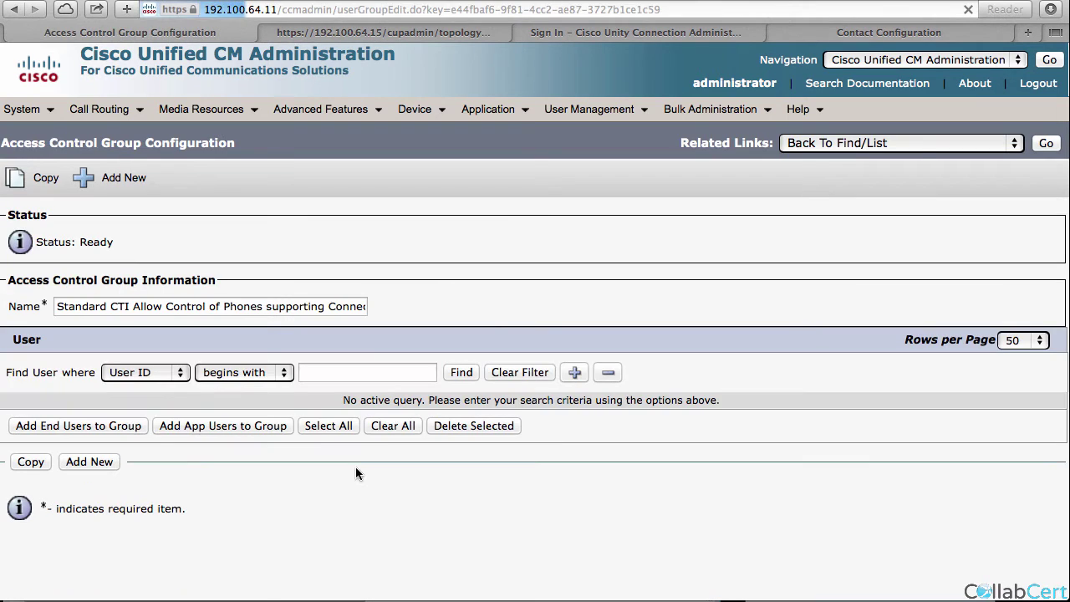
{"action": "left_click_drag", "start_coordinate": [145, 308], "coordinate": [435, 317]}
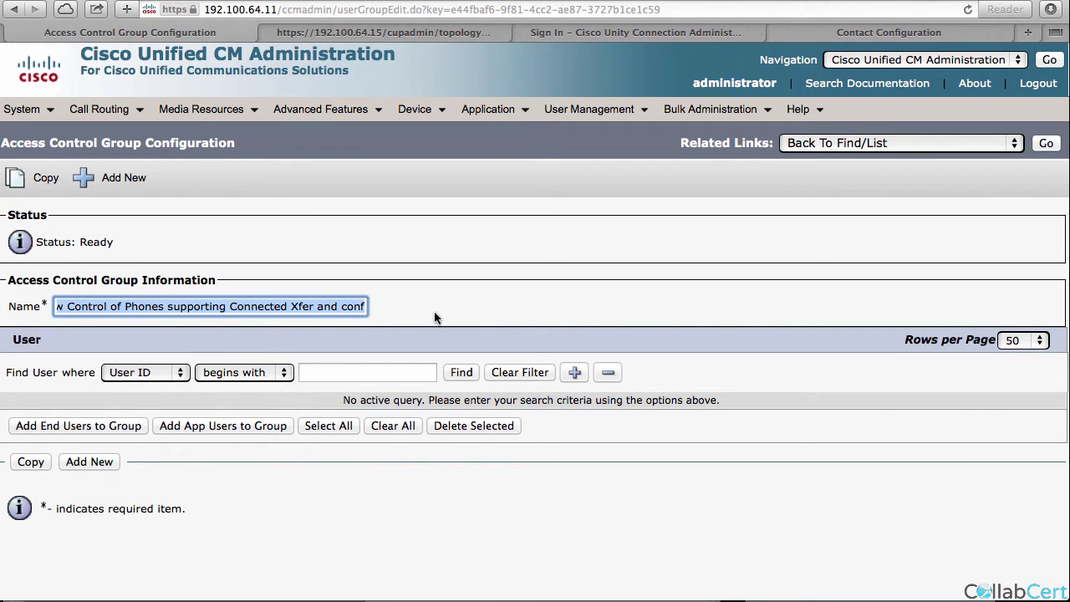
{"action": "left_click", "coordinate": [1046, 143]}
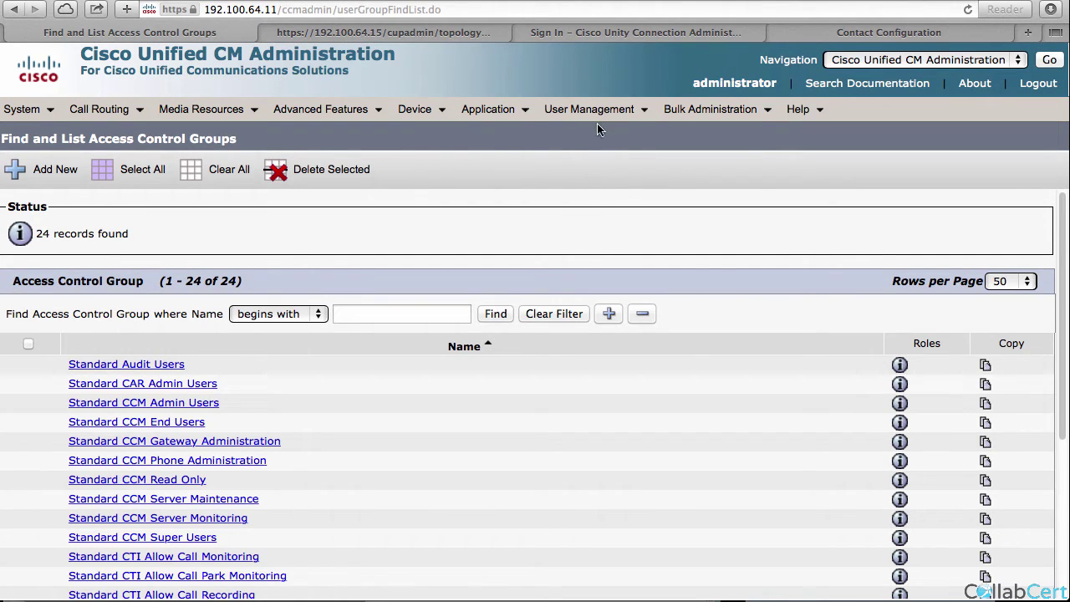
List all configured UC services.
{"action": "mouse_move", "coordinate": [589, 109]}
{"action": "mouse_move", "coordinate": [585, 222]}
{"action": "left_click", "coordinate": [798, 365]}
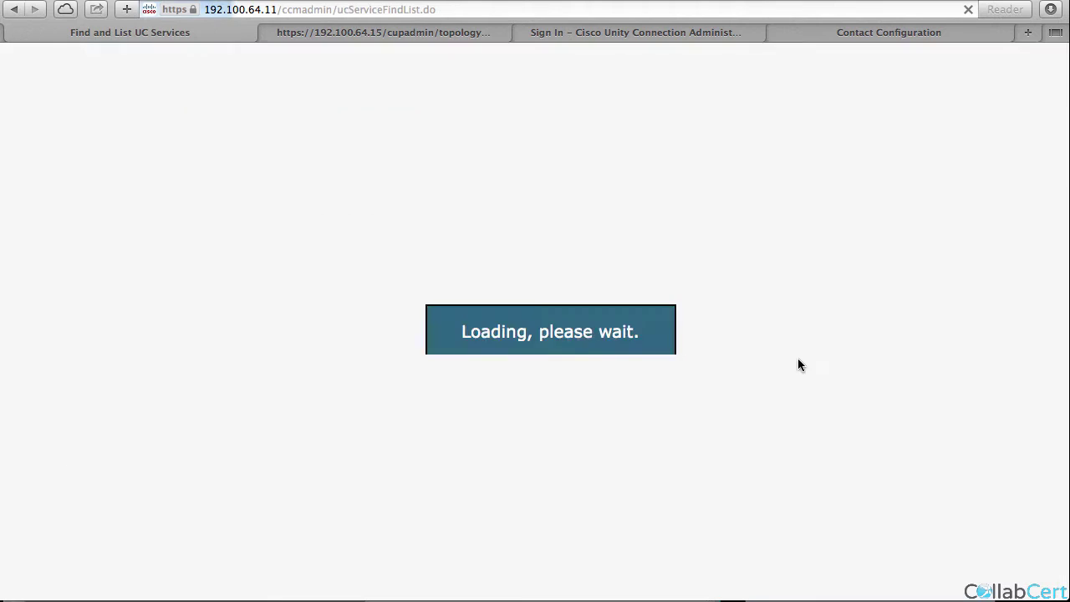
{"action": "left_click", "coordinate": [558, 242]}
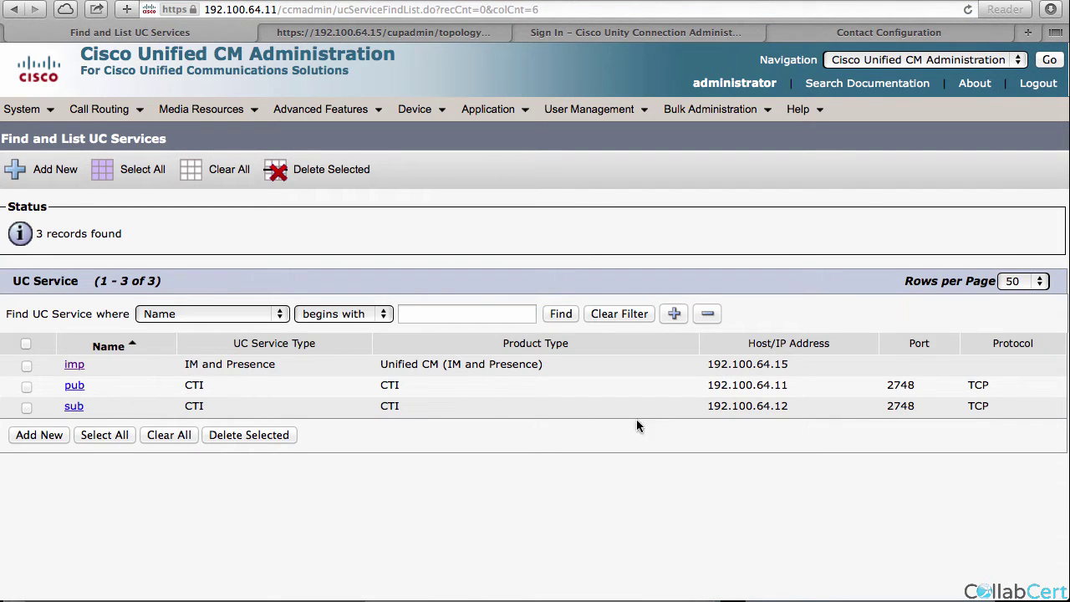
Find the service profiles and open the hq service profile.
{"action": "mouse_move", "coordinate": [596, 110]}
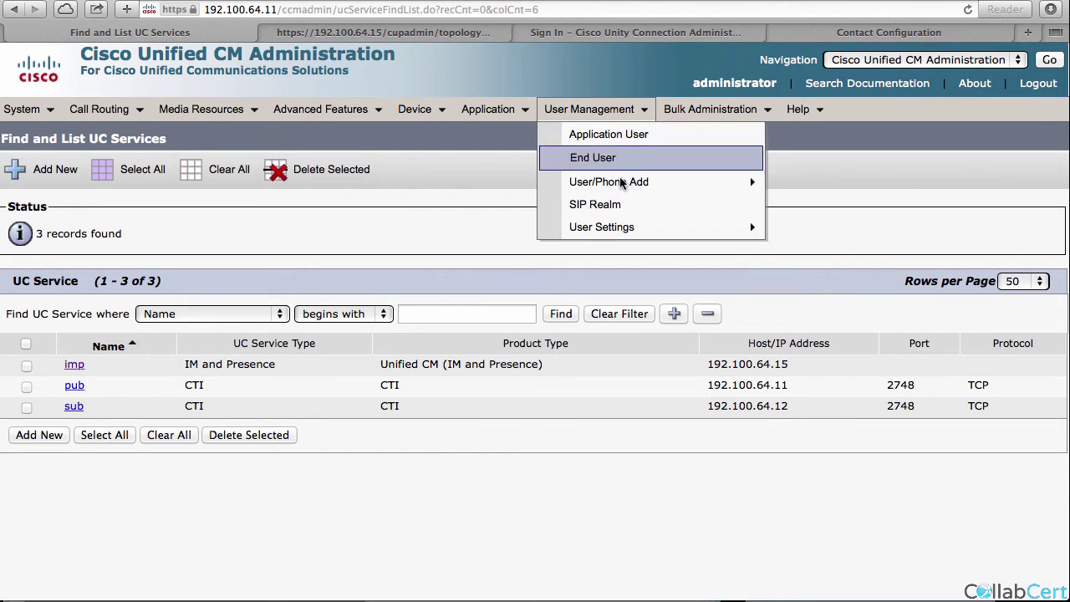
{"action": "mouse_move", "coordinate": [635, 225]}
{"action": "left_click", "coordinate": [907, 390]}
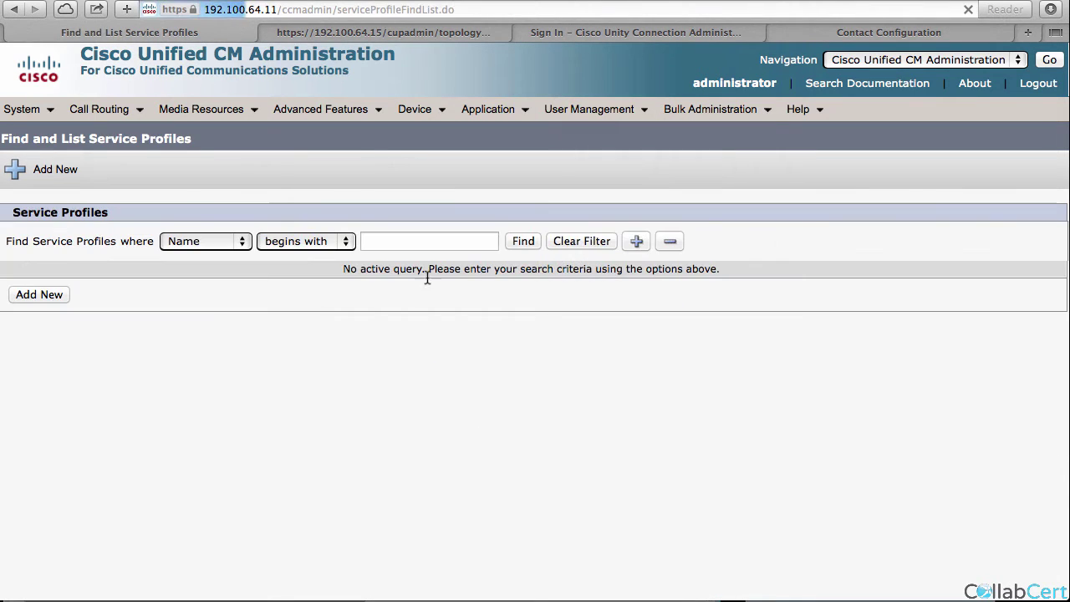
{"action": "left_click", "coordinate": [522, 245]}
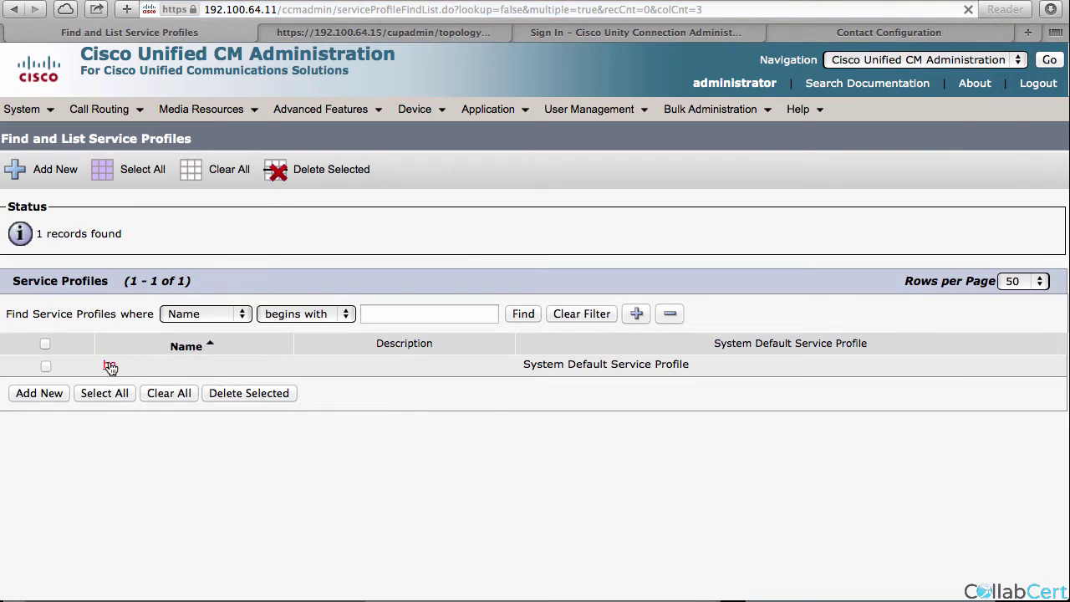
{"action": "left_click", "coordinate": [109, 365]}
{"action": "scroll", "coordinate": [113, 468], "scroll_direction": "down", "scroll_amount": 10}
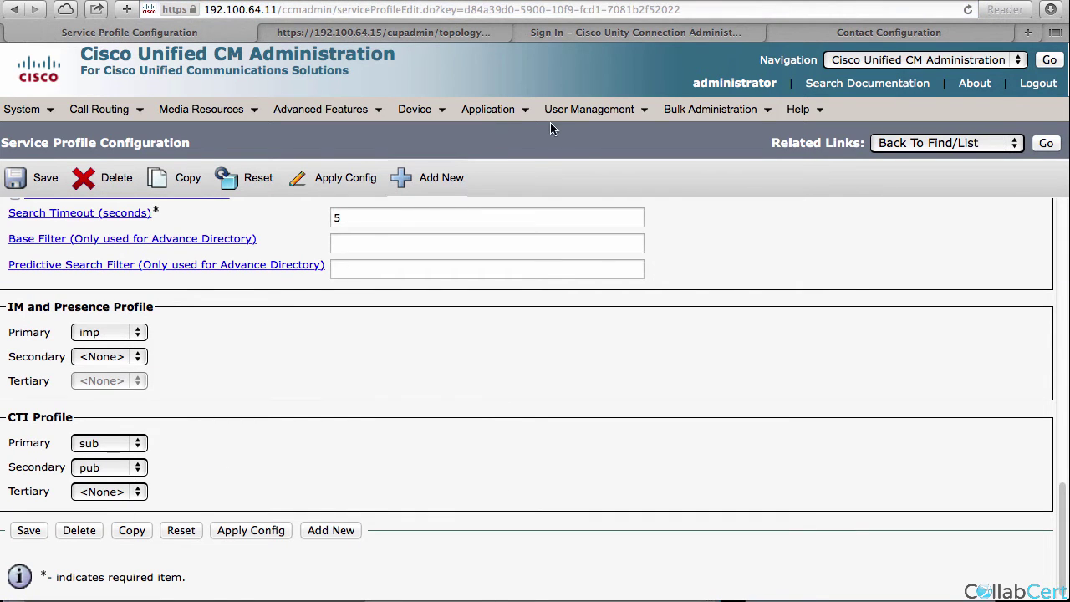
Open the End User Configuration of the second lab user, hqtwo.
{"action": "mouse_move", "coordinate": [589, 110]}
{"action": "left_click", "coordinate": [589, 149]}
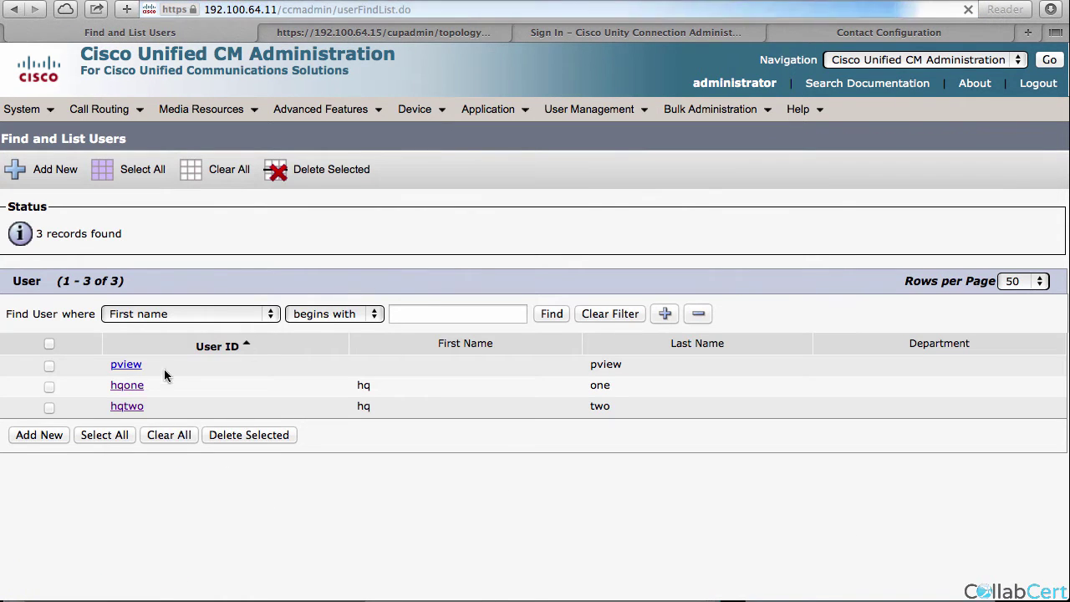
{"action": "left_click", "coordinate": [133, 407]}
{"action": "scroll", "coordinate": [106, 507], "scroll_direction": "down", "scroll_amount": 10}
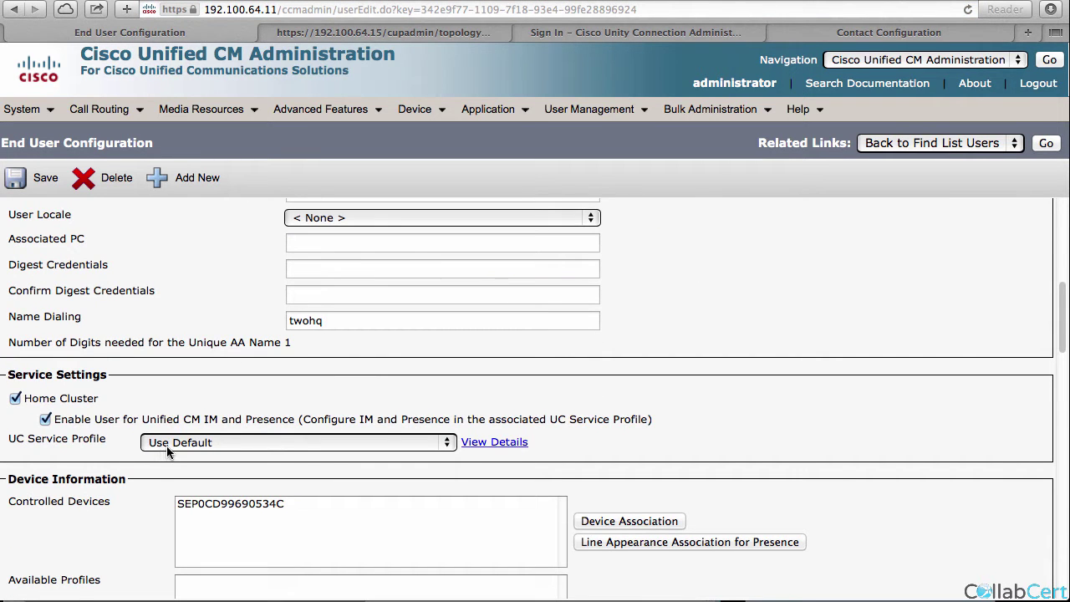
Start a new CCMCIP profile under IM and Presence Legacy Clients.
{"action": "left_click", "coordinate": [345, 33]}
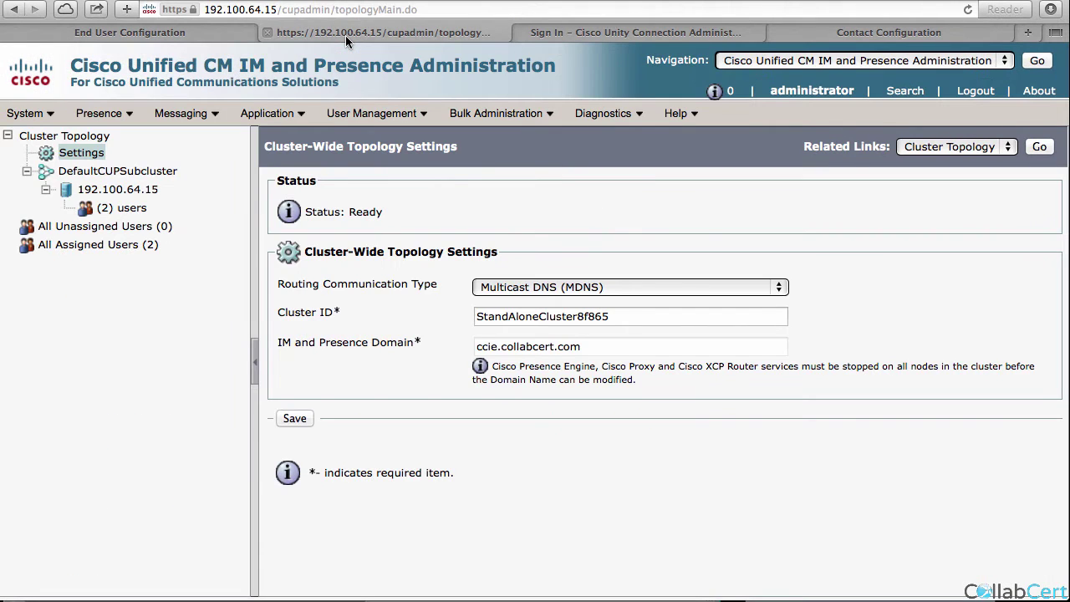
{"action": "left_click", "coordinate": [268, 113]}
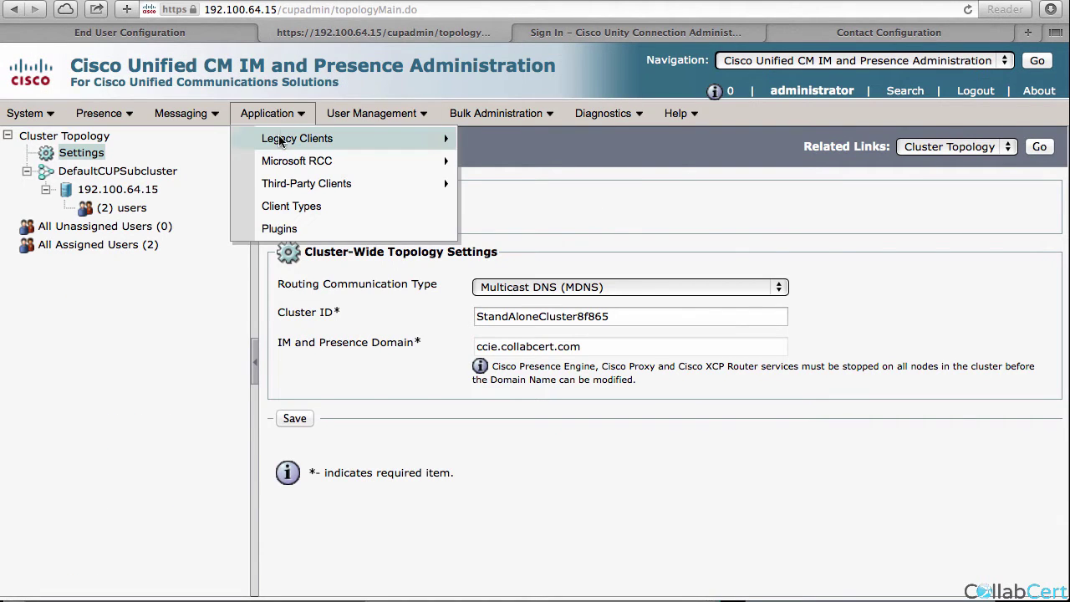
{"action": "mouse_move", "coordinate": [393, 139]}
{"action": "left_click", "coordinate": [537, 163]}
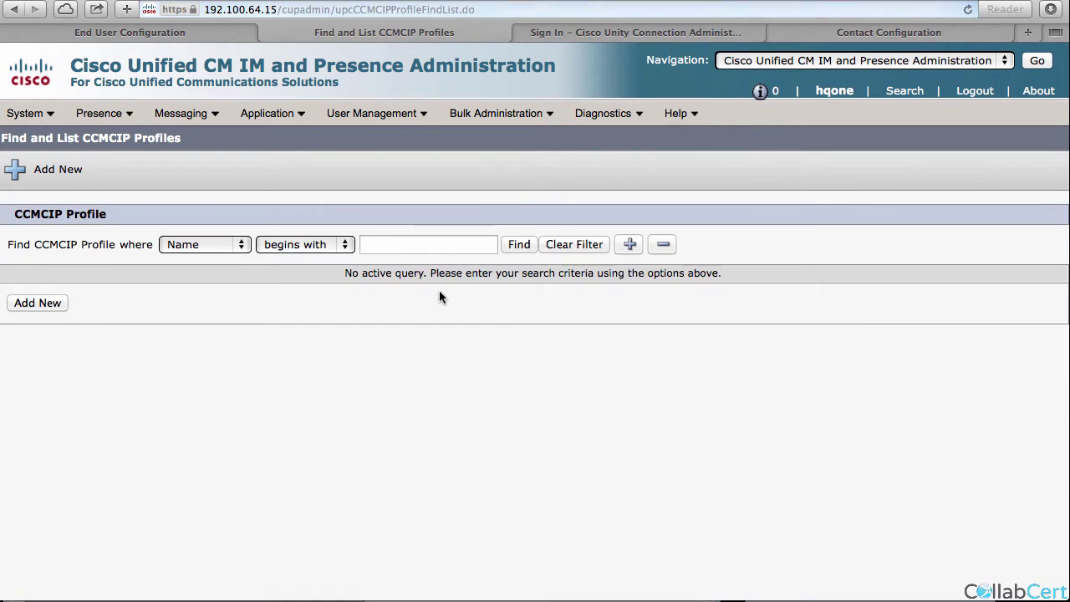
{"action": "left_click", "coordinate": [519, 245]}
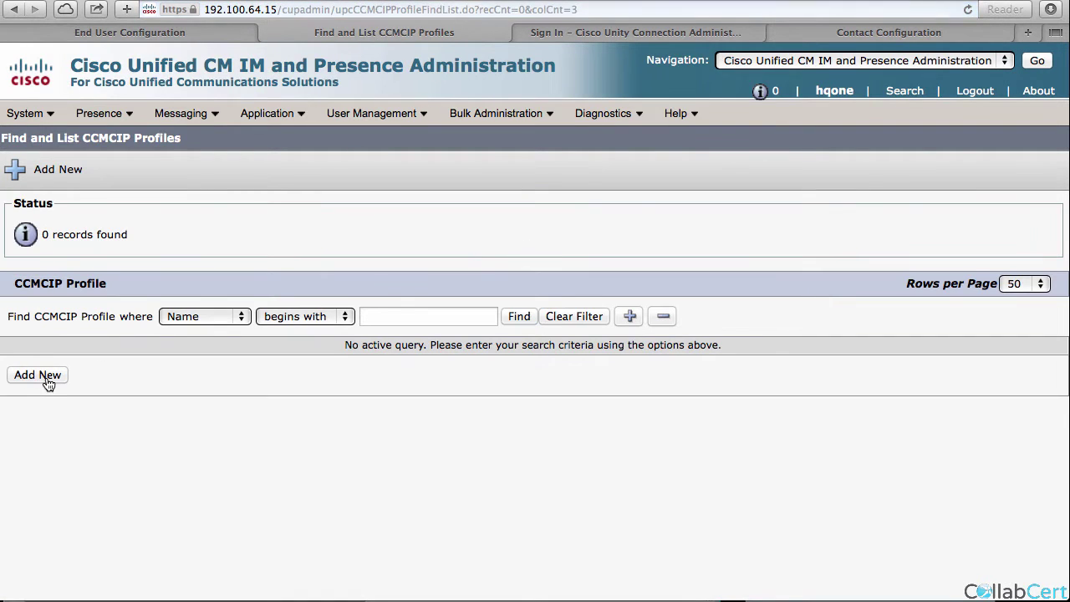
{"action": "left_click", "coordinate": [37, 374]}
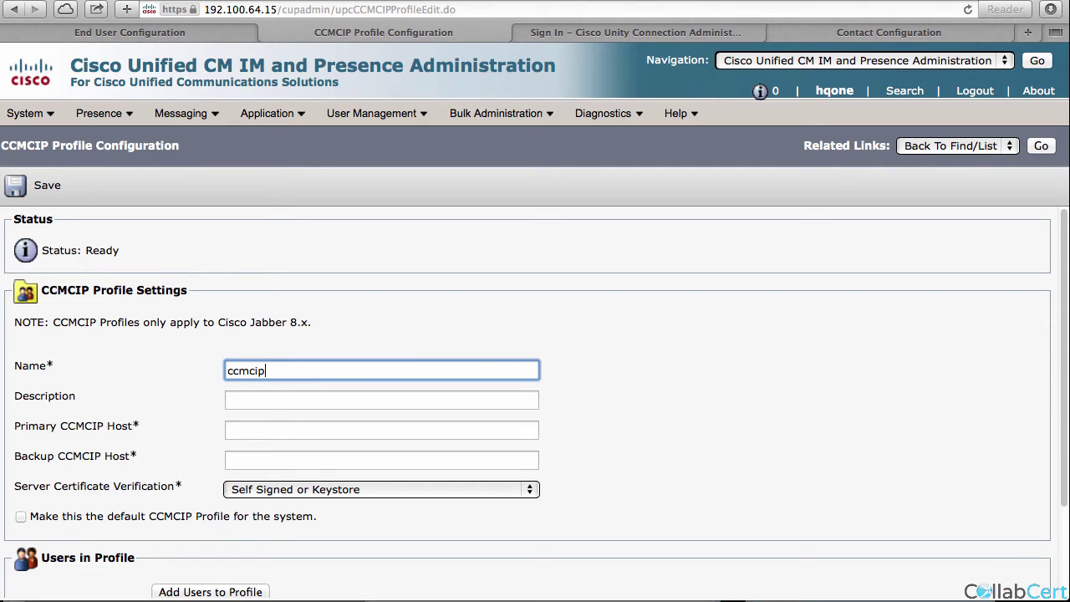
Set primary host 192.100.64.12 and backup host 192.100.64.11, and save the ccmcip profile.
{"action": "left_click", "coordinate": [299, 430]}
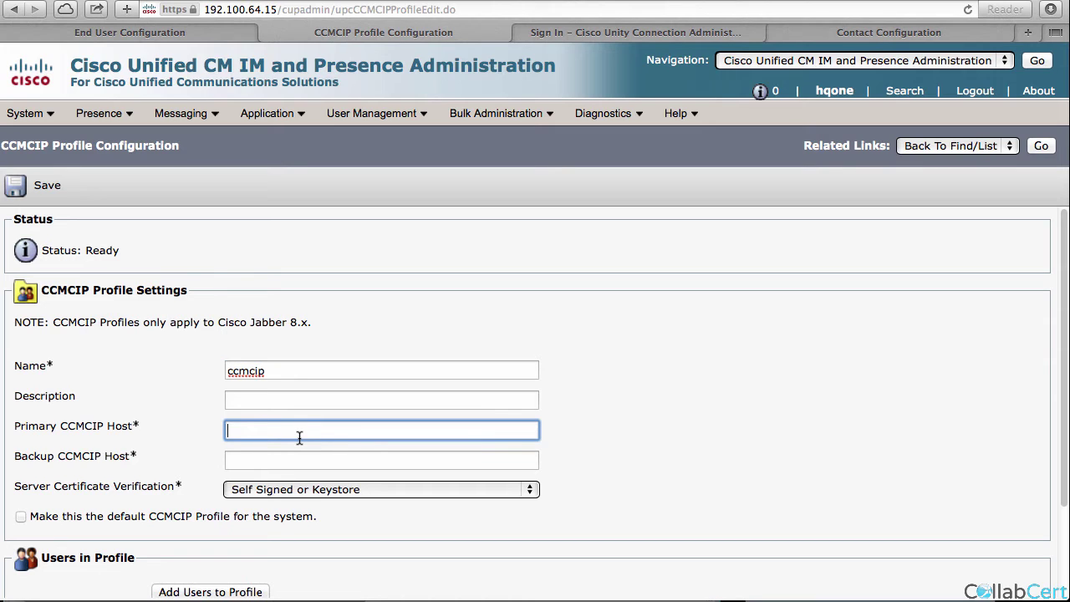
{"action": "type", "text": "192.100.64.1"}
{"action": "left_click", "coordinate": [293, 451]}
{"action": "left_click", "coordinate": [286, 462]}
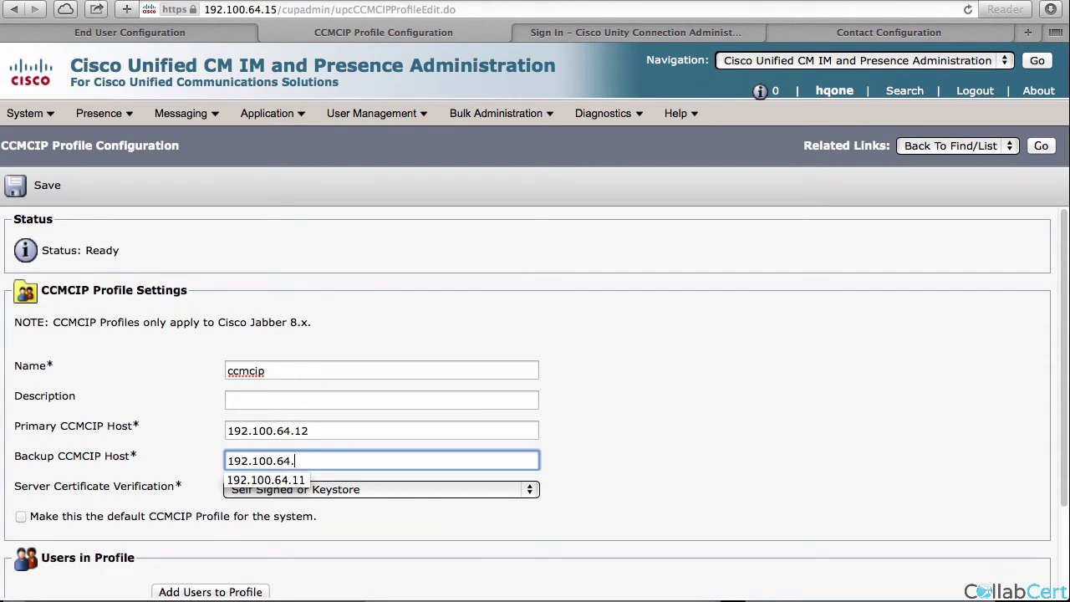
{"action": "left_click", "coordinate": [842, 447]}
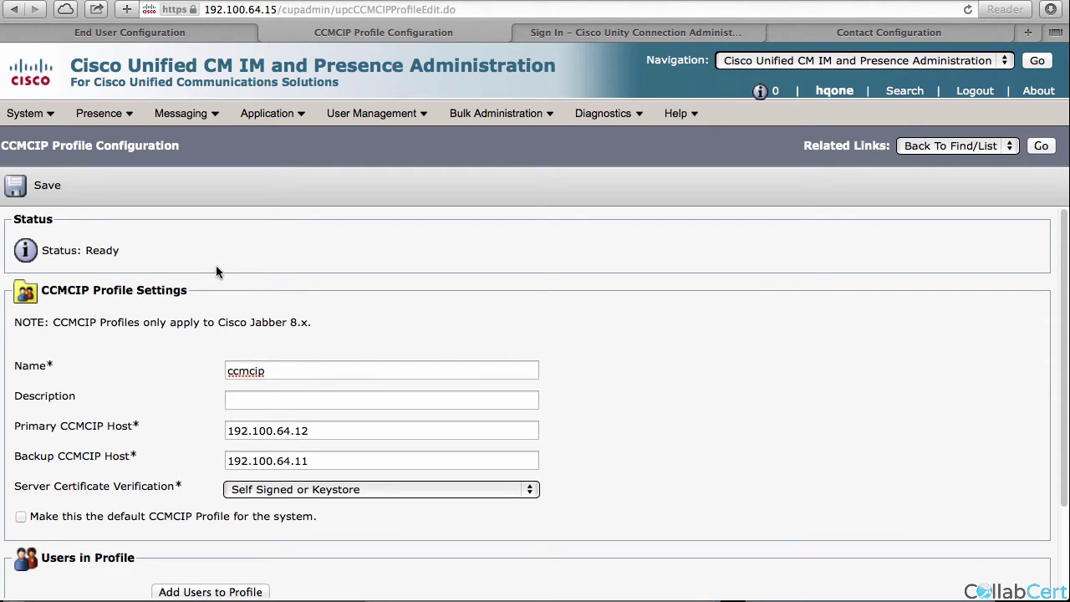
{"action": "left_click", "coordinate": [48, 191]}
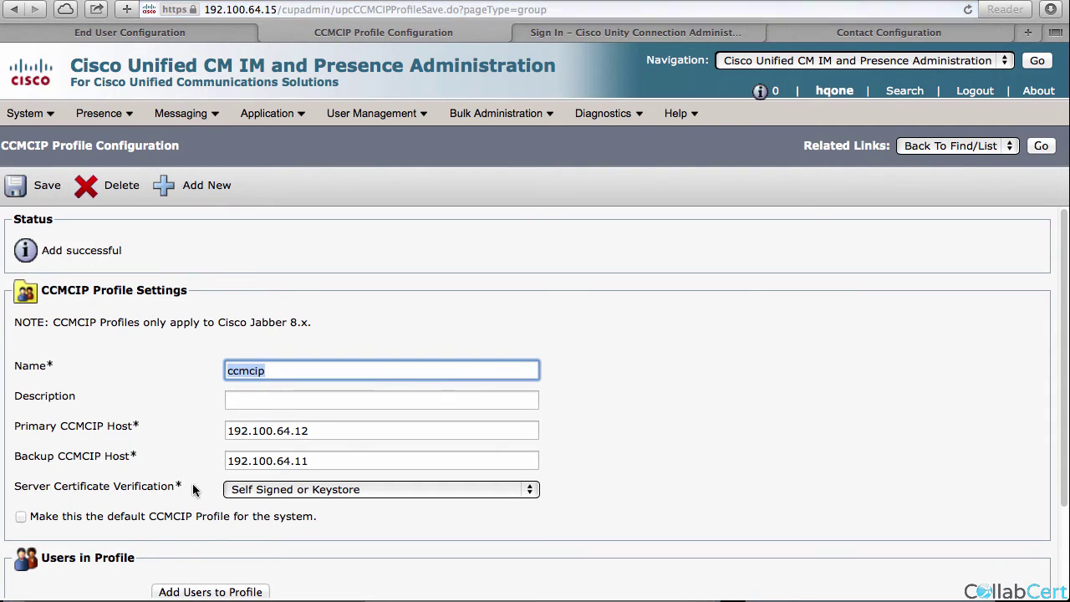
Add both lab users to the ccmcip profile and save it.
{"action": "scroll", "coordinate": [176, 493], "scroll_direction": "down", "scroll_amount": 3}
{"action": "left_click", "coordinate": [202, 482]}
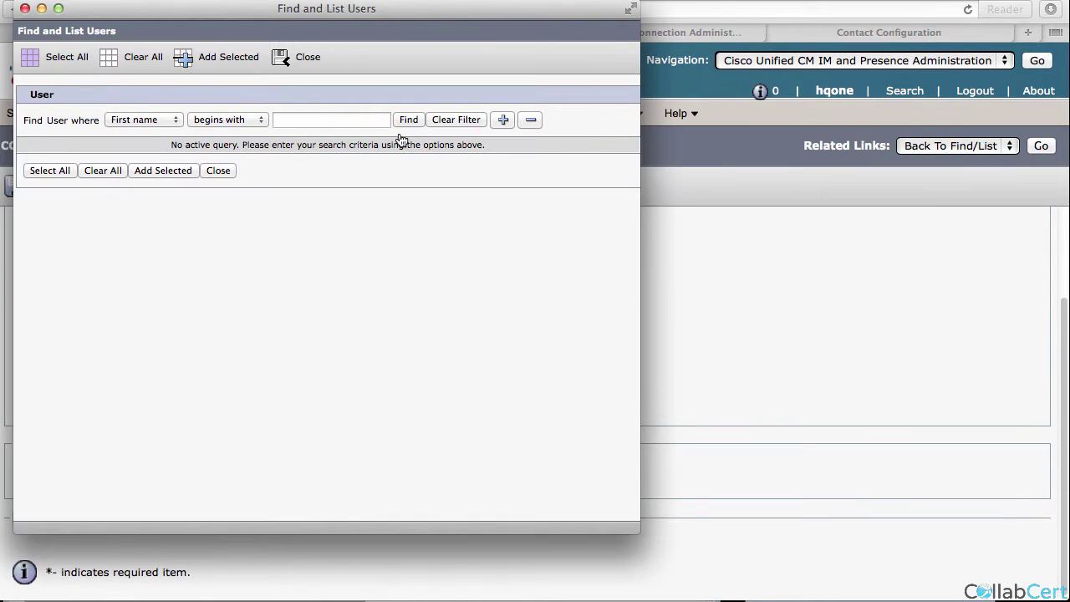
{"action": "left_click", "coordinate": [408, 122]}
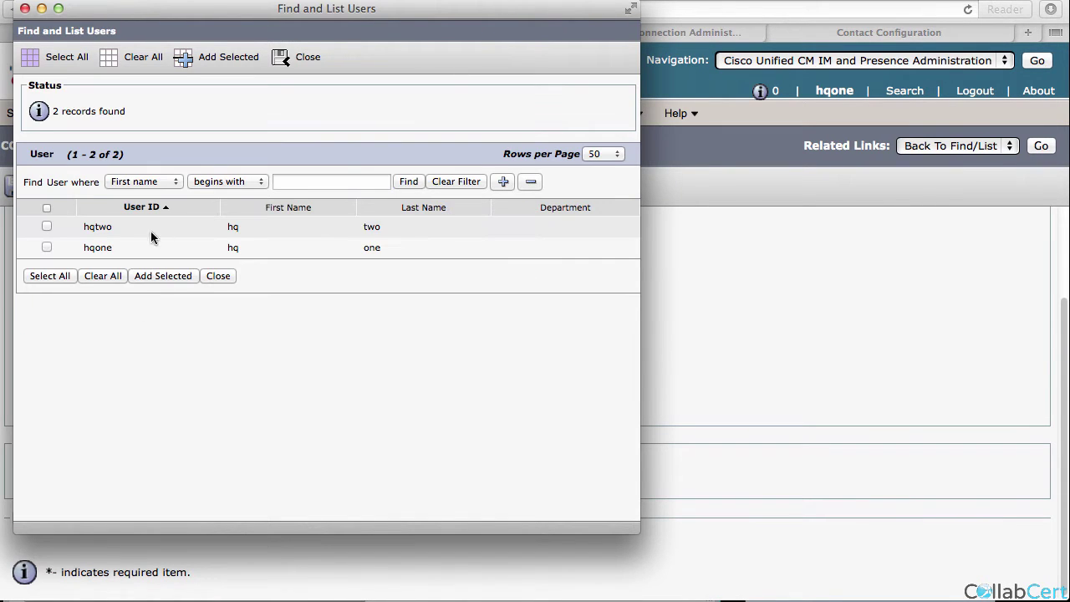
{"action": "left_click", "coordinate": [46, 226]}
{"action": "left_click", "coordinate": [47, 248]}
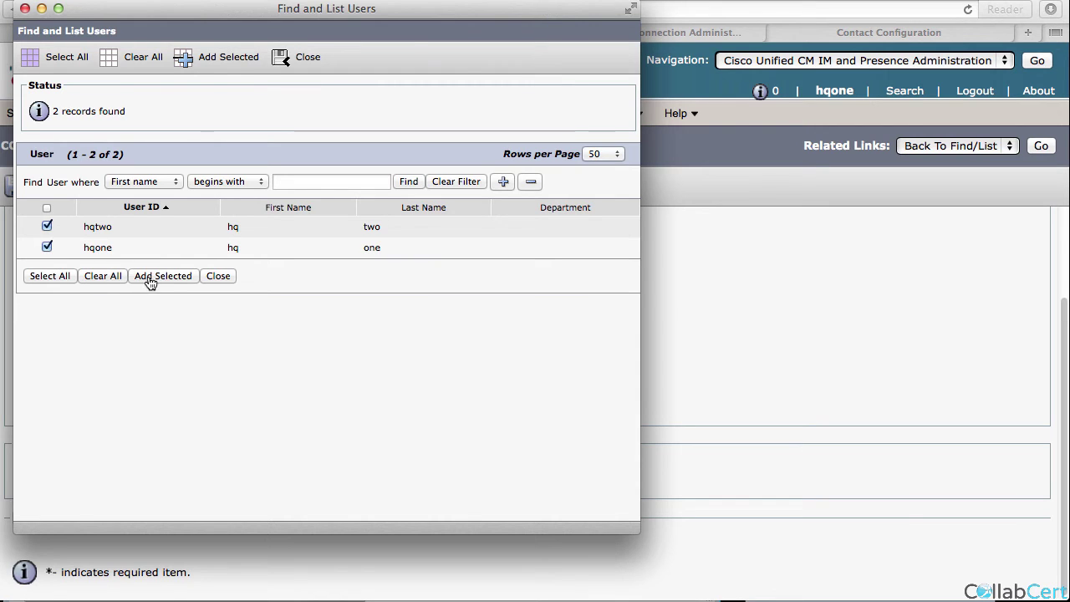
{"action": "left_click", "coordinate": [142, 277]}
{"action": "left_click", "coordinate": [45, 195]}
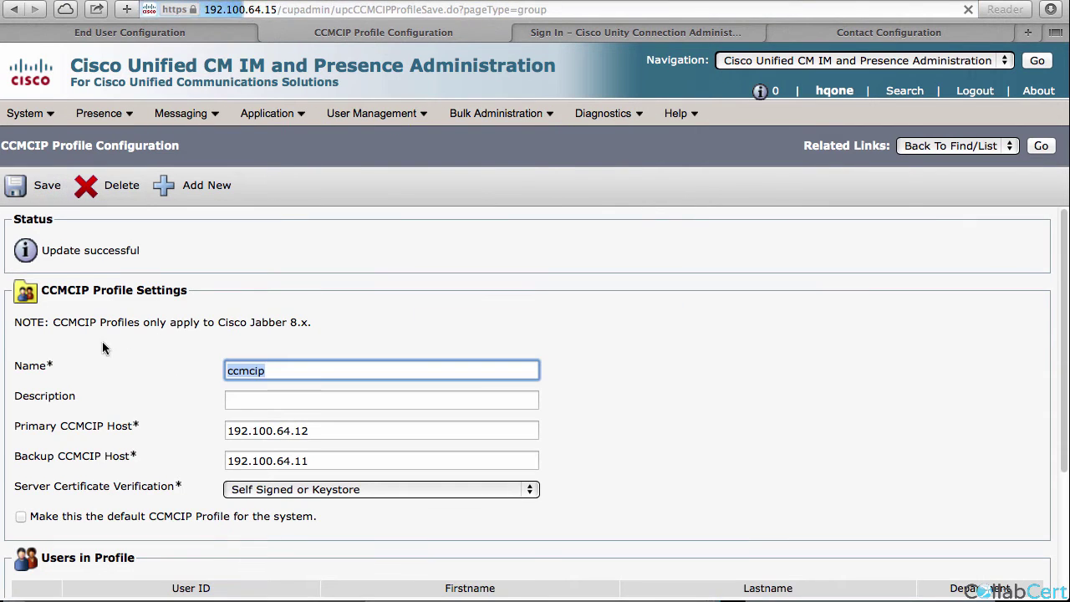
{"action": "scroll", "coordinate": [104, 343], "scroll_direction": "down", "scroll_amount": 3}
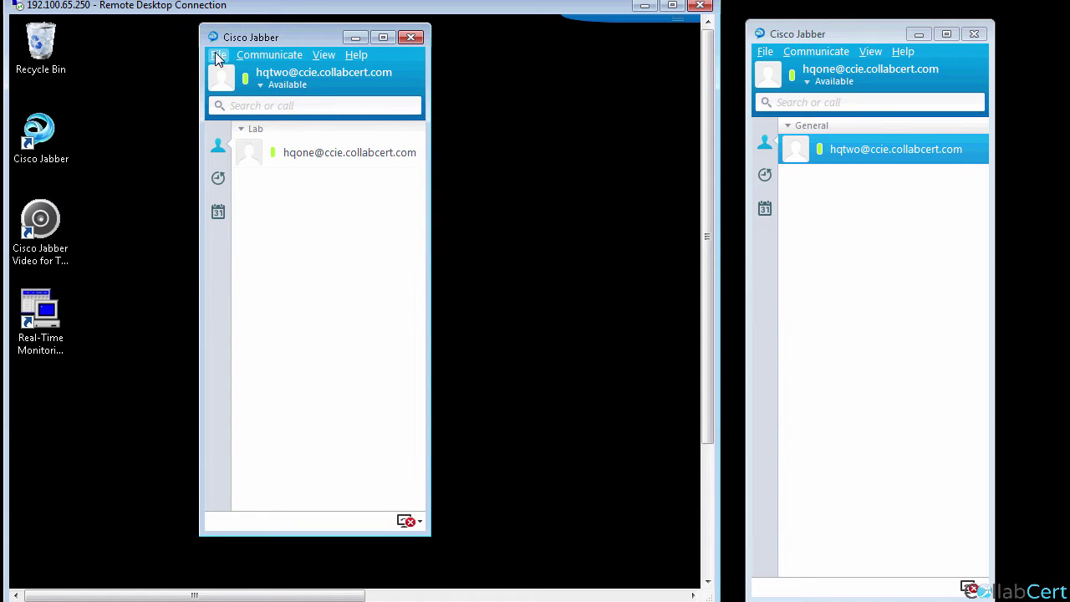
Sign out of the second user's Jabber and sign back in with the password.
{"action": "left_click", "coordinate": [217, 55]}
{"action": "left_click", "coordinate": [251, 148]}
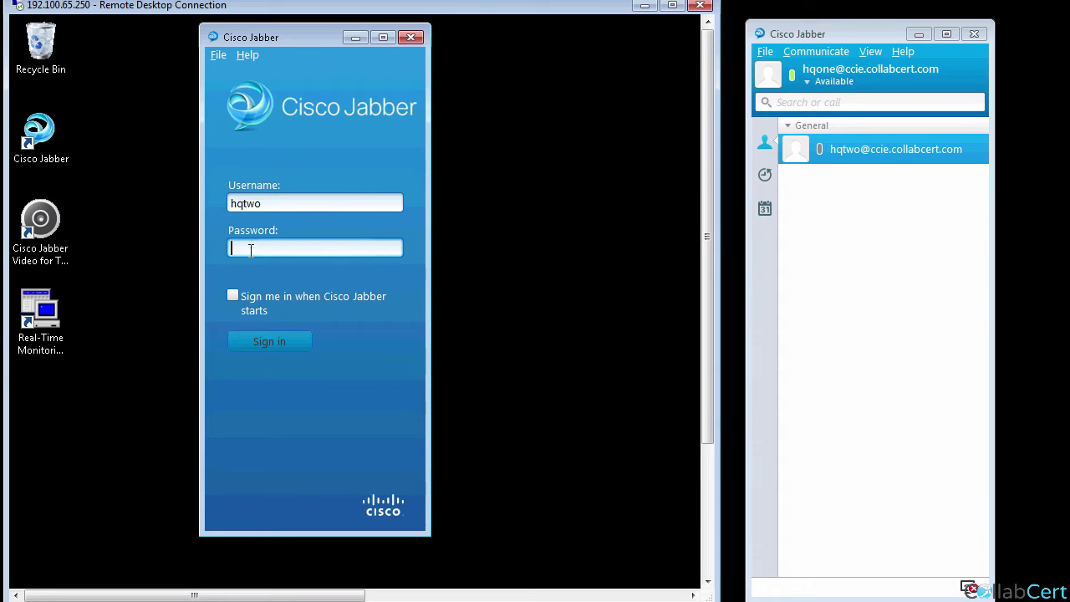
{"action": "type", "text": "c"}
{"action": "key", "text": "Return"}
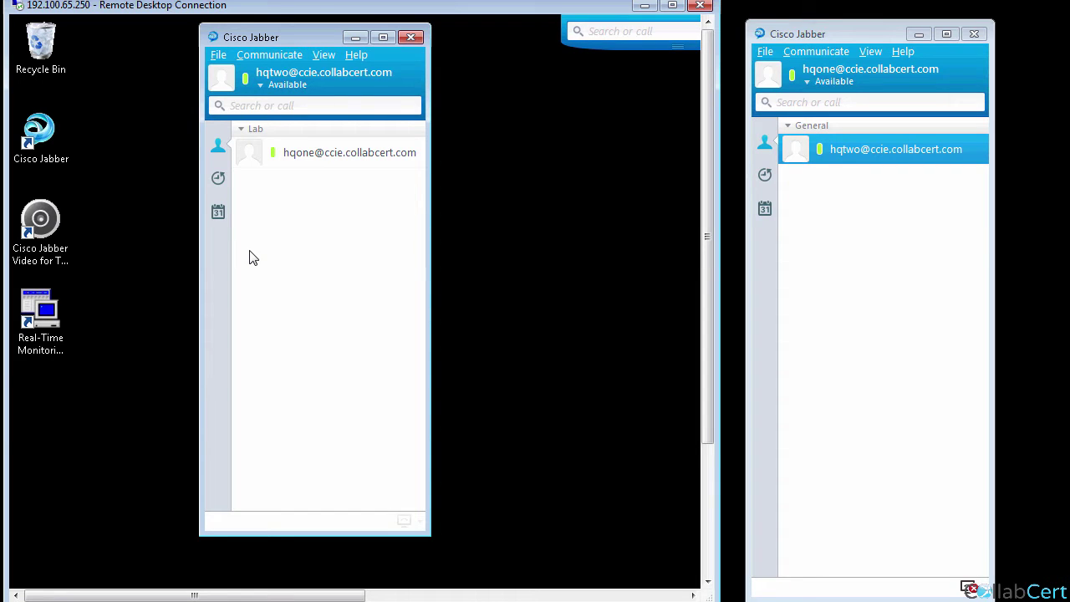
Review connection status: softphone and deskphone not connected, presence connected.
{"action": "left_click", "coordinate": [356, 55]}
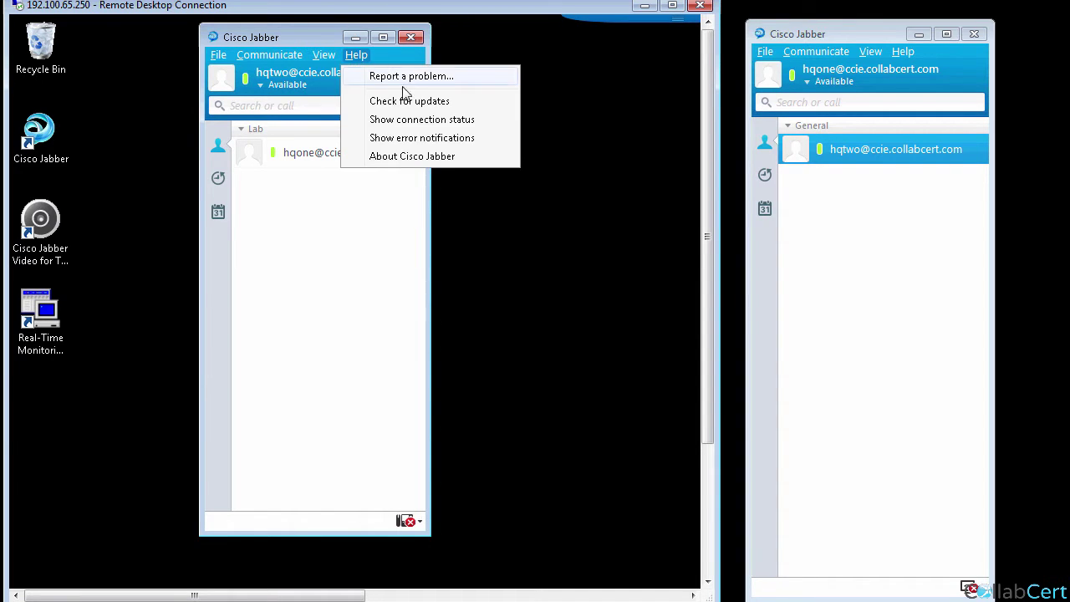
{"action": "left_click", "coordinate": [402, 119]}
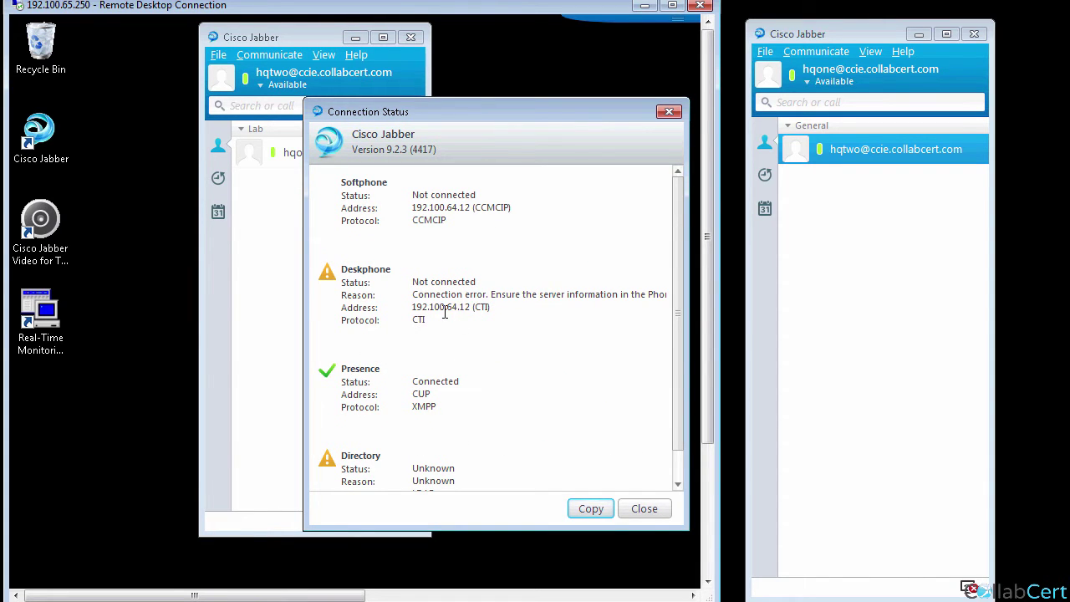
{"action": "left_click_drag", "start_coordinate": [429, 307], "coordinate": [474, 307]}
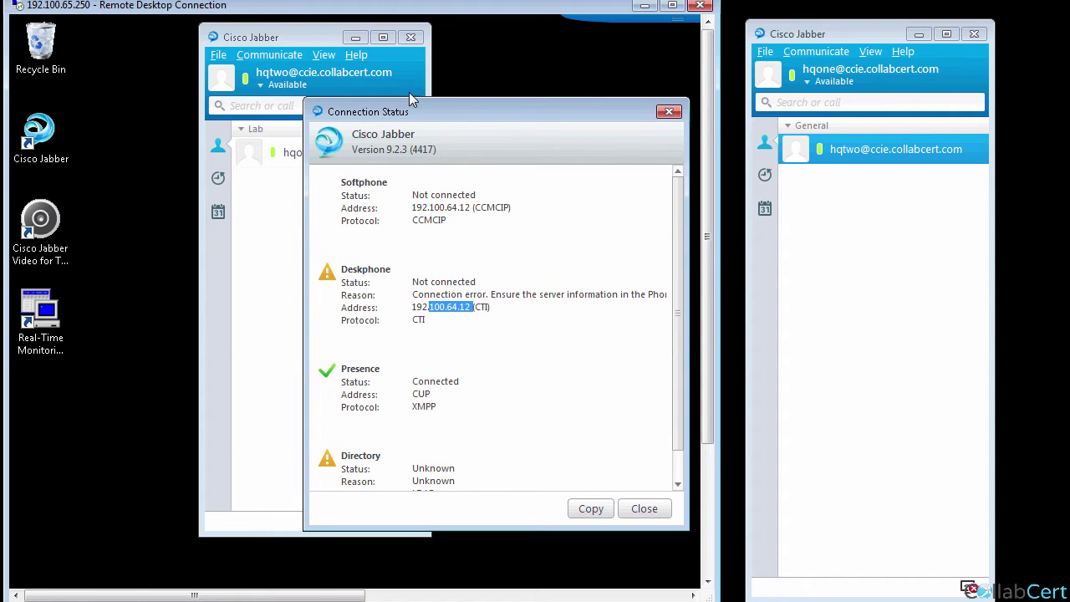
{"action": "left_click_drag", "start_coordinate": [431, 109], "coordinate": [313, 89]}
{"action": "left_click_drag", "start_coordinate": [565, 502], "coordinate": [651, 524]}
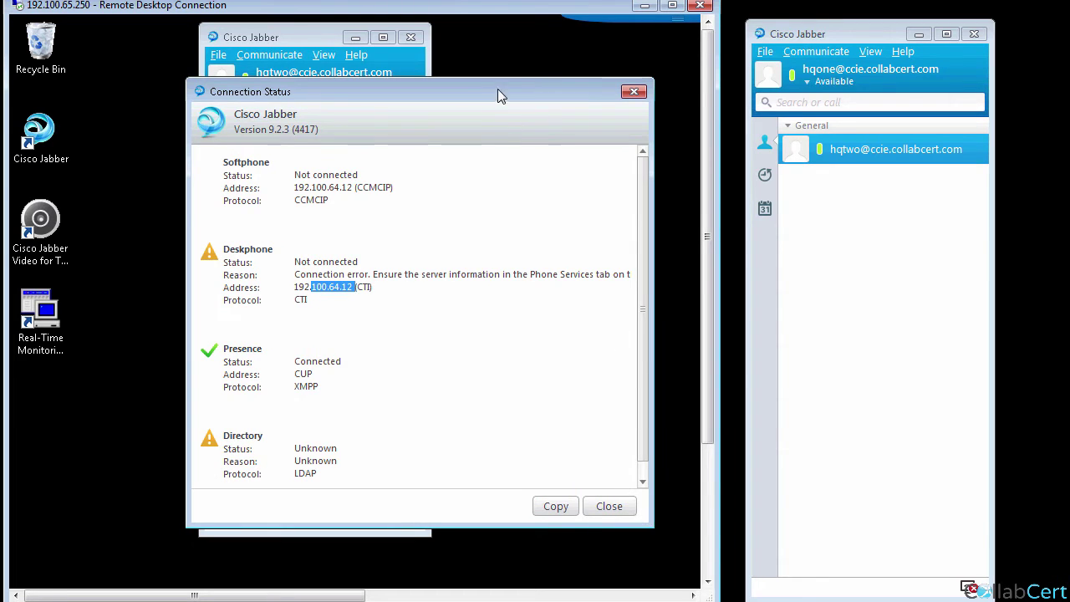
{"action": "key", "text": "Escape"}
{"action": "left_click", "coordinate": [407, 521]}
{"action": "left_click", "coordinate": [445, 542]}
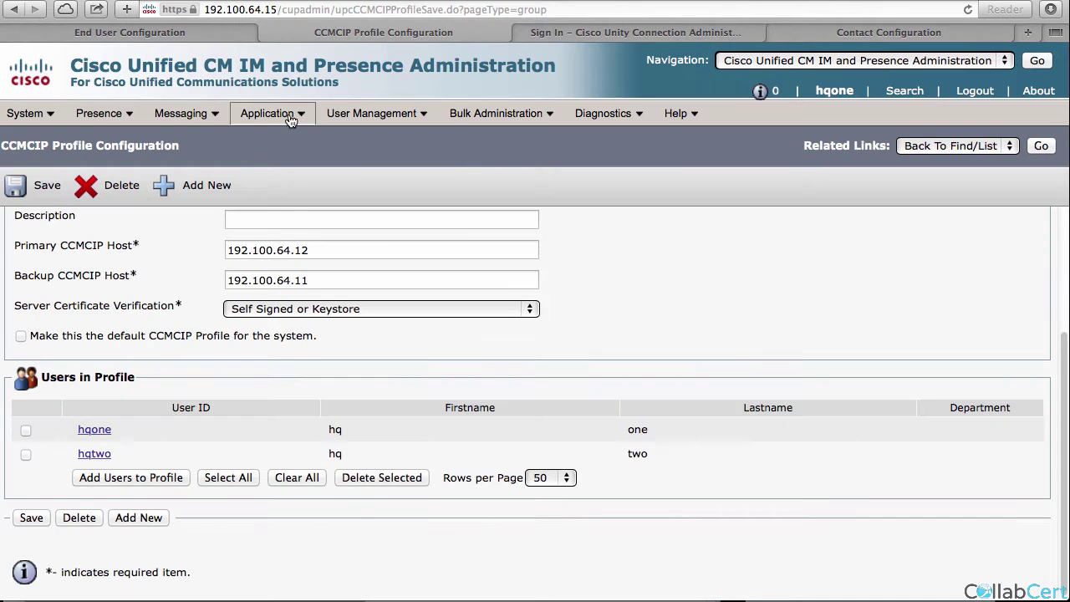
Enter Primary TFTP 192.100.64.12 and Backup TFTP 192.100.64.11 in Legacy Client Settings and save.
{"action": "mouse_move", "coordinate": [289, 115]}
{"action": "mouse_move", "coordinate": [369, 151]}
{"action": "left_click", "coordinate": [542, 138]}
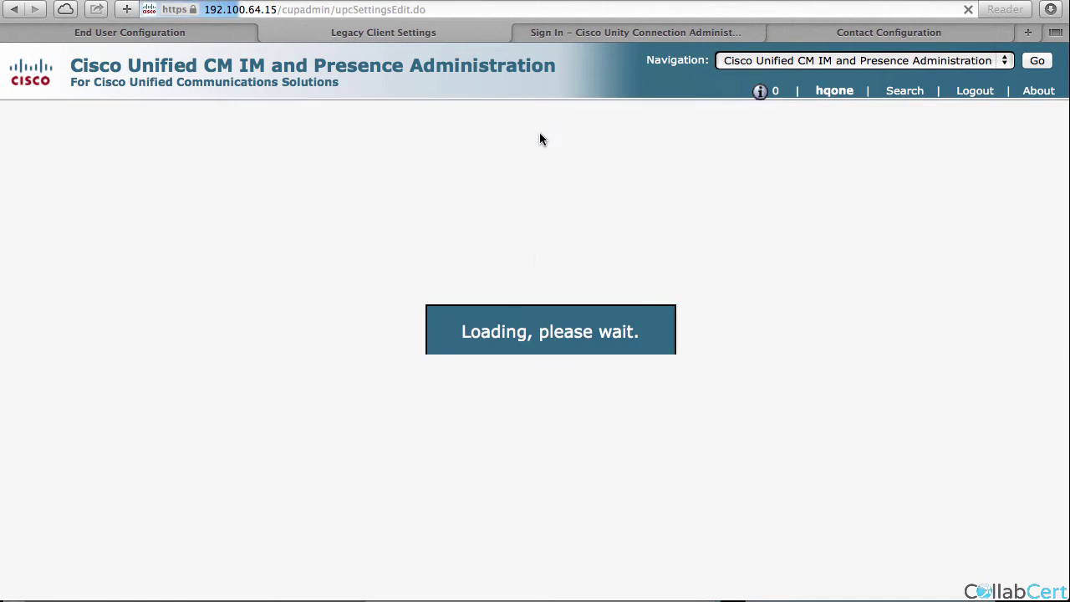
{"action": "type", "text": "192.100.64.12"}
{"action": "key", "text": "Tab"}
{"action": "type", "text": "192.100.64.11"}
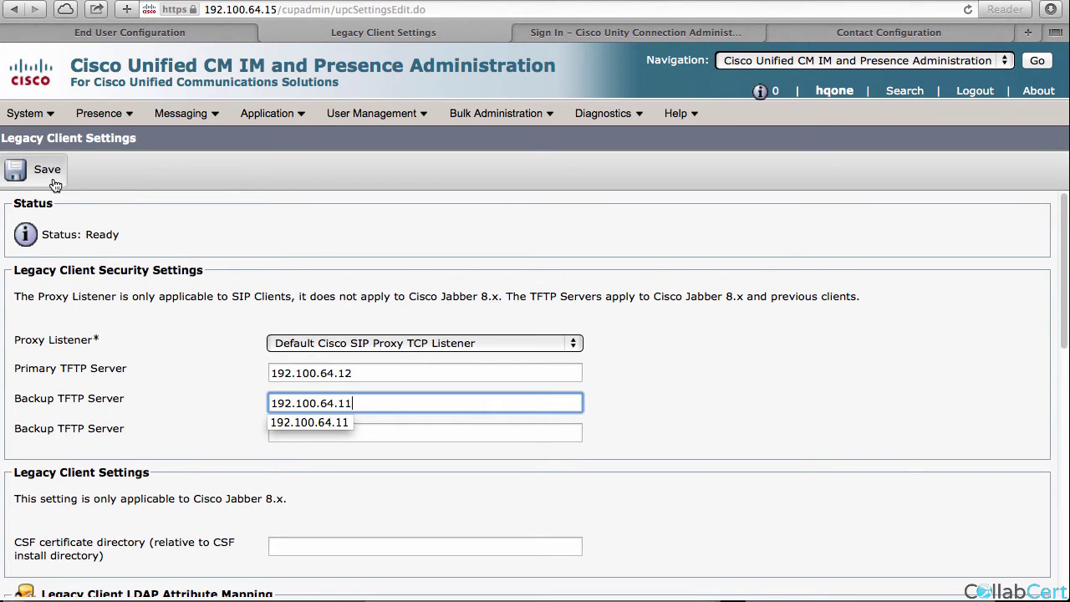
{"action": "left_click", "coordinate": [23, 174]}
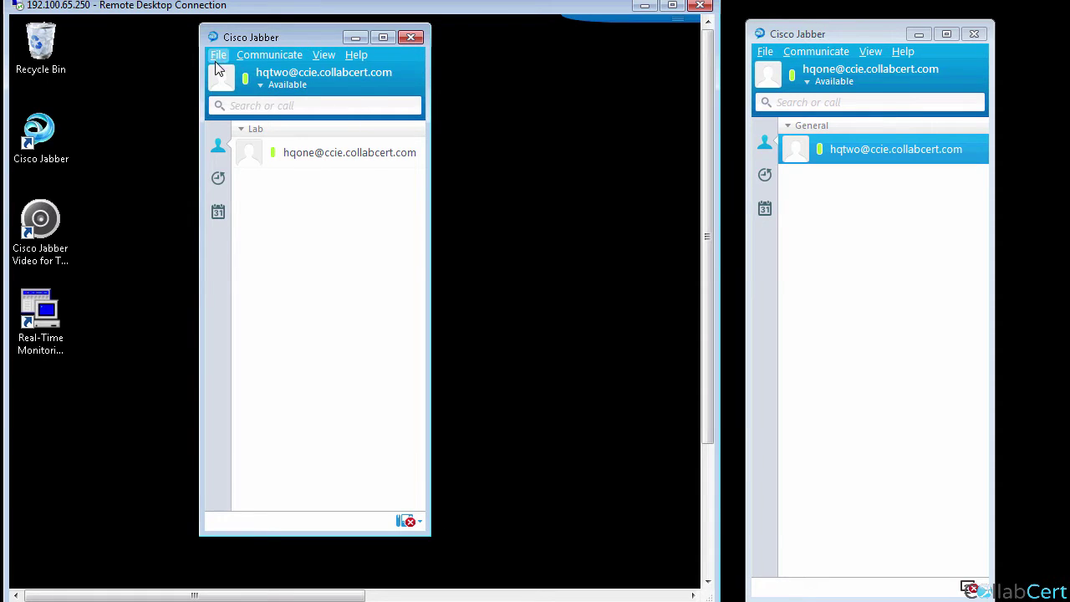
Sign hqtwo out from the File menu and back in with its password.
{"action": "left_click", "coordinate": [218, 56]}
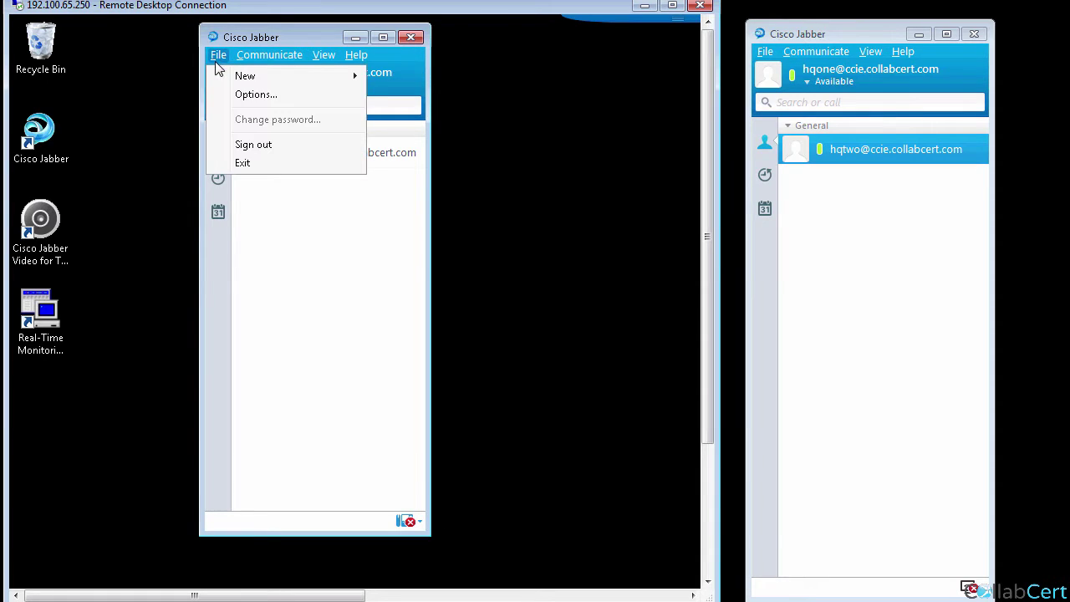
{"action": "left_click", "coordinate": [249, 146]}
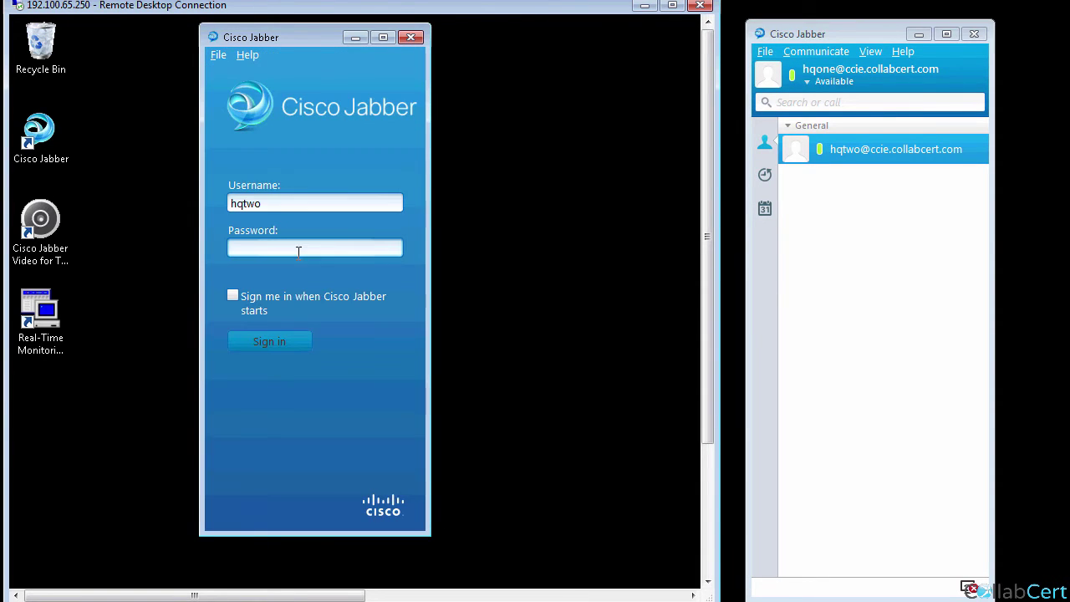
{"action": "type", "text": "**"}
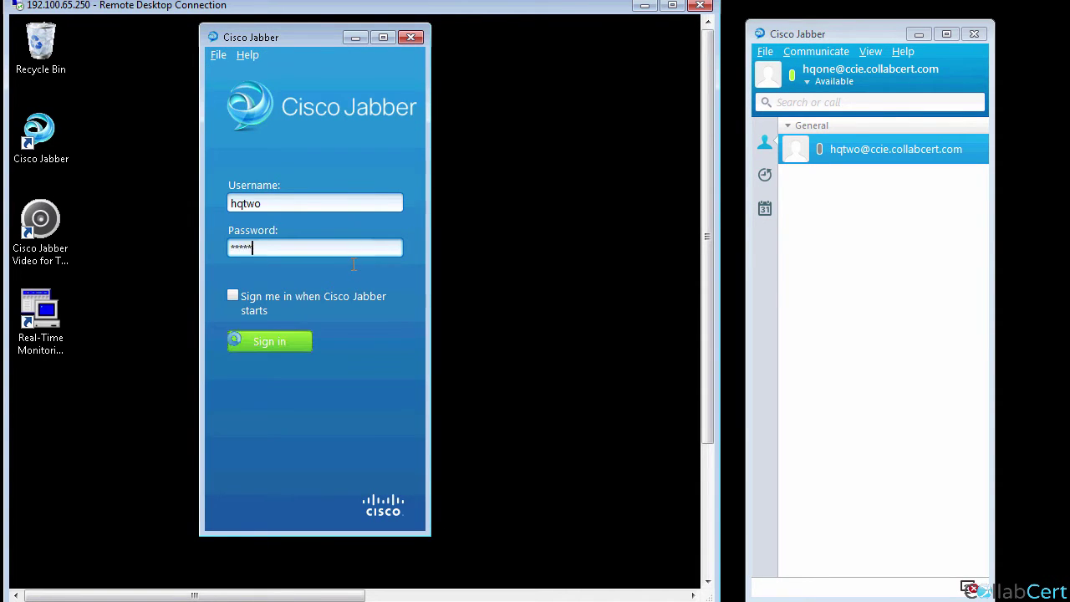
{"action": "key", "text": "Return"}
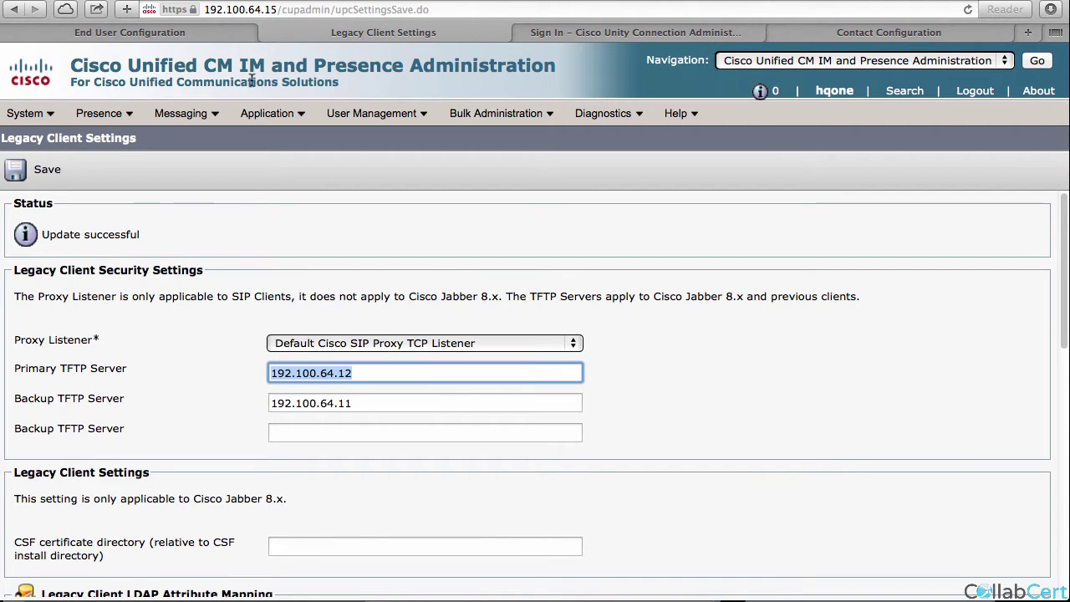
Find and open the ccmcip CCMCIP profile, then scroll to Users in Profile to see hqone and hqtwo.
{"action": "mouse_move", "coordinate": [267, 111]}
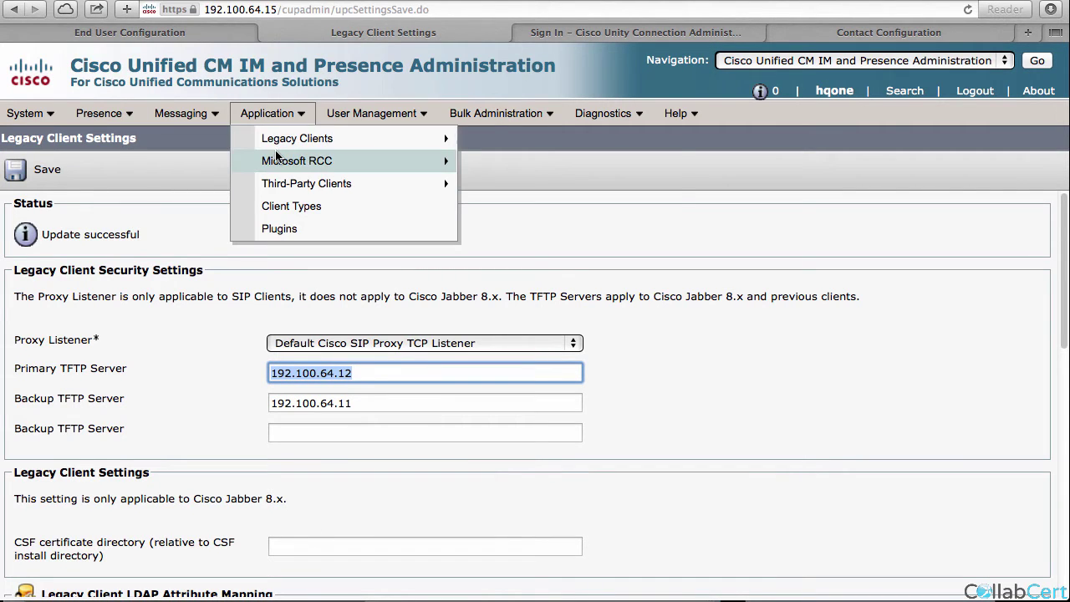
{"action": "mouse_move", "coordinate": [351, 139]}
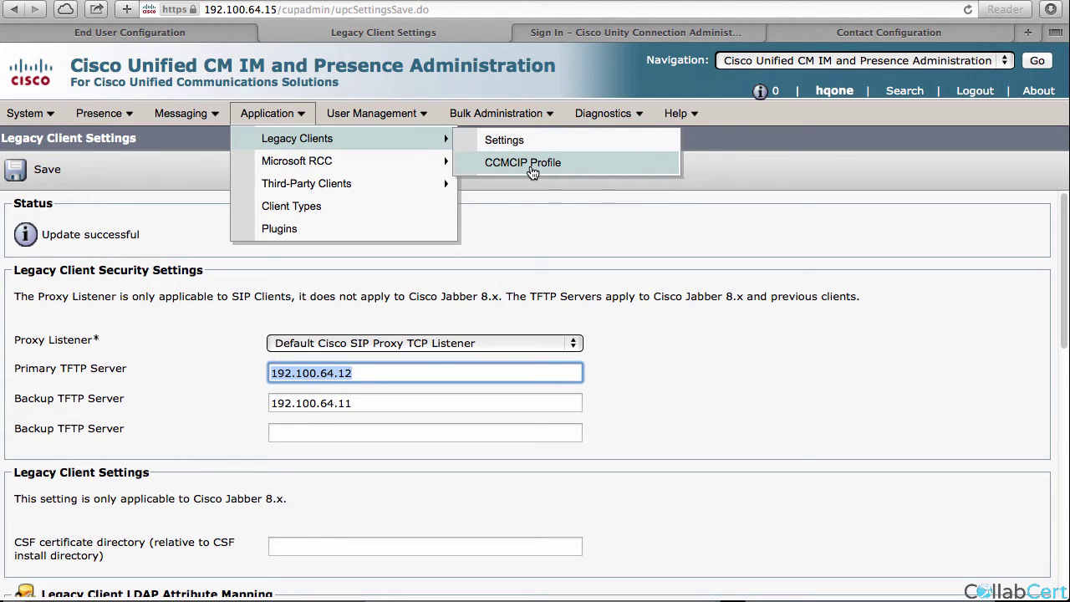
{"action": "left_click", "coordinate": [533, 173]}
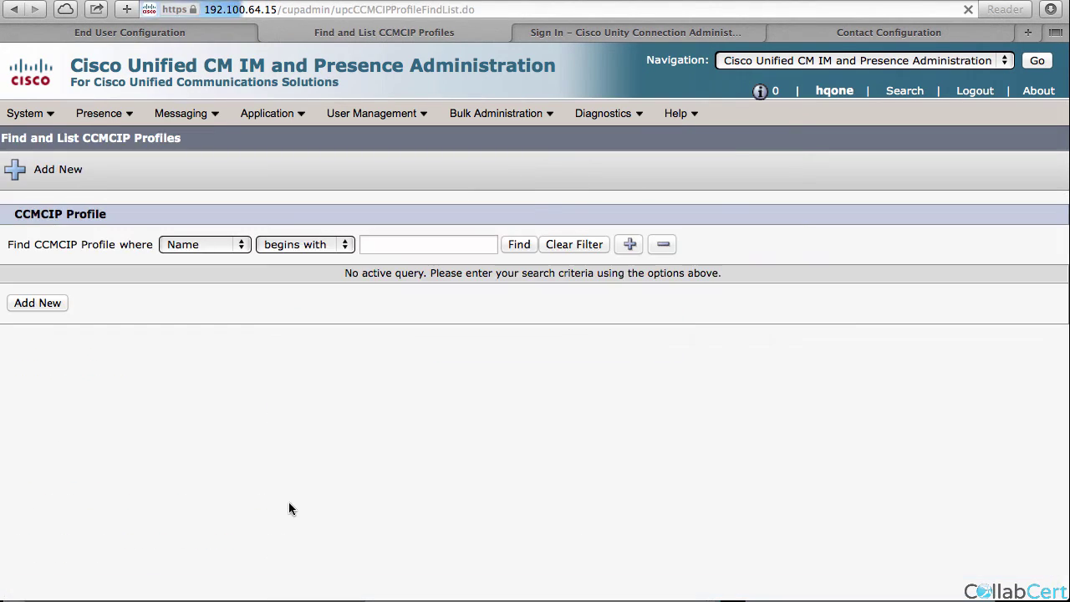
{"action": "left_click", "coordinate": [524, 249]}
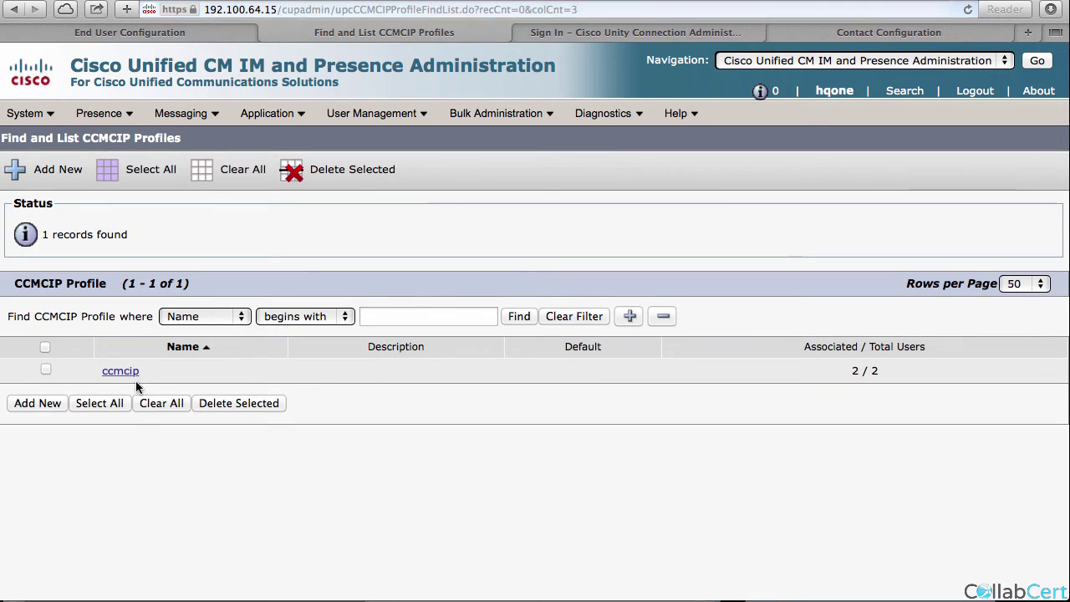
{"action": "left_click", "coordinate": [127, 371]}
{"action": "scroll", "coordinate": [134, 379], "scroll_direction": "down", "scroll_amount": 5}
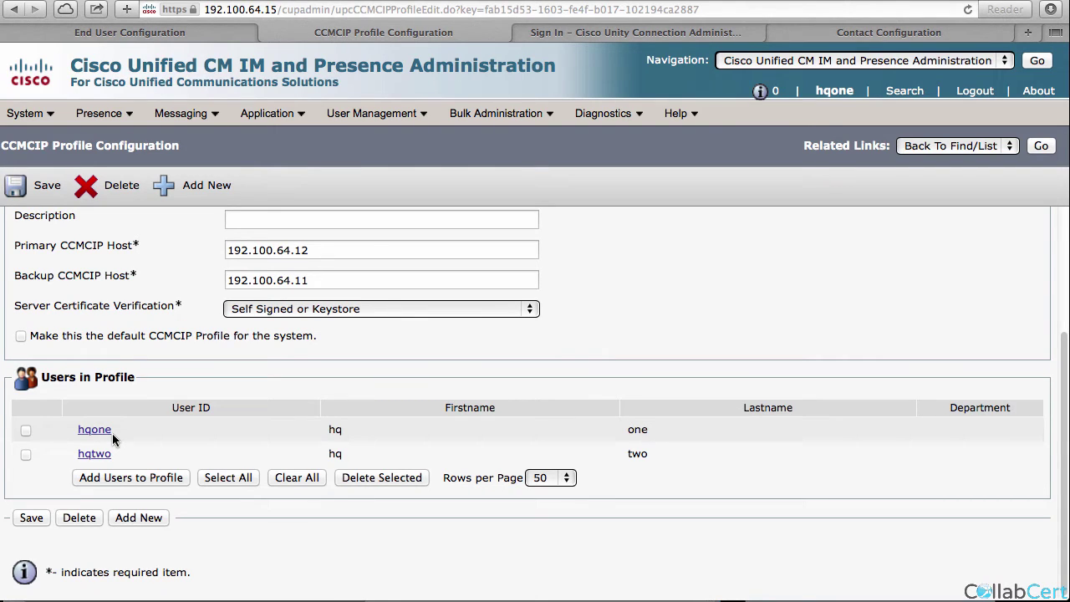
{"action": "mouse_move", "coordinate": [270, 114]}
{"action": "mouse_move", "coordinate": [301, 139]}
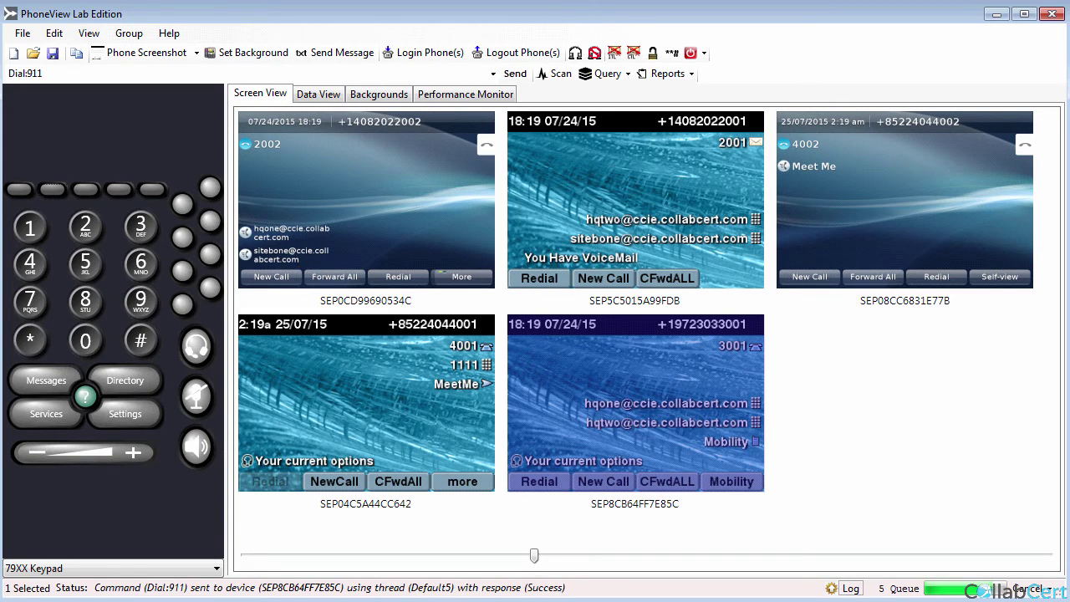
Place a test call to 911 from Jabber's search box.
{"action": "key", "text": "alt+Tab"}
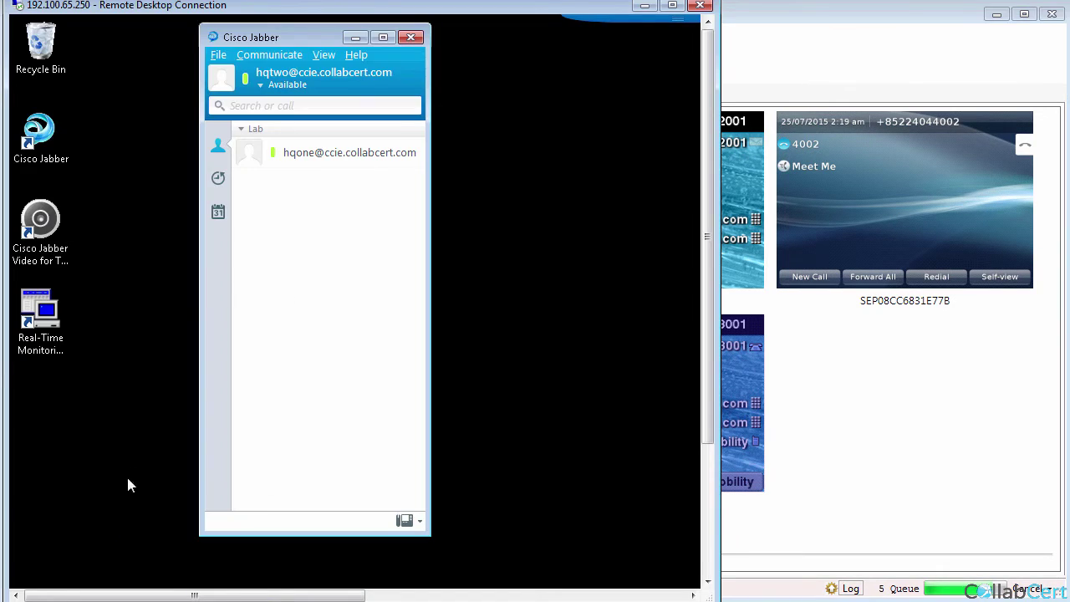
{"action": "left_click", "coordinate": [276, 102]}
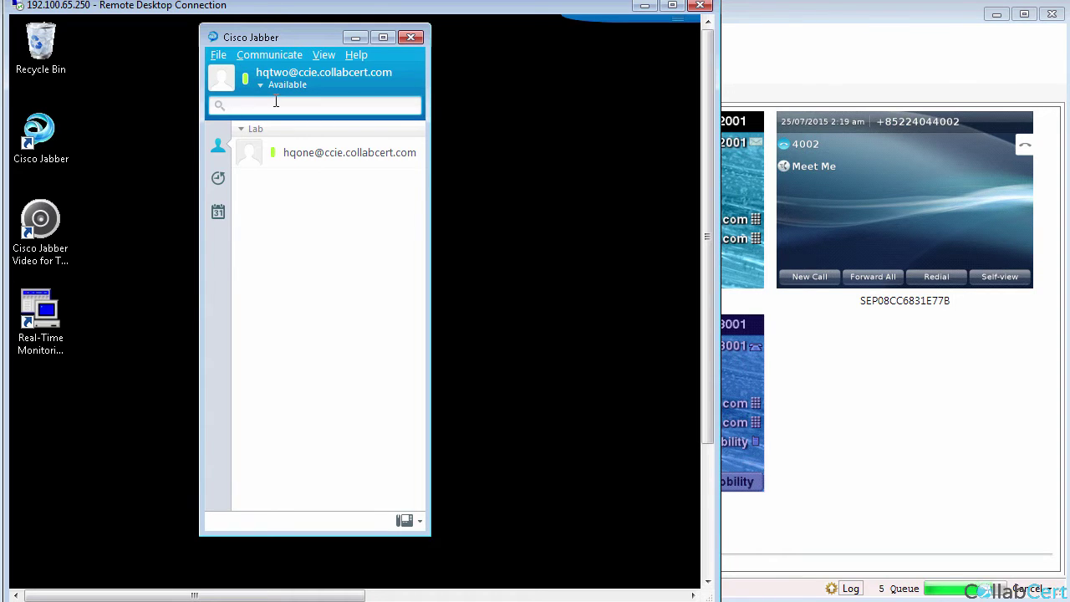
{"action": "type", "text": "911"}
{"action": "key", "text": "Return"}
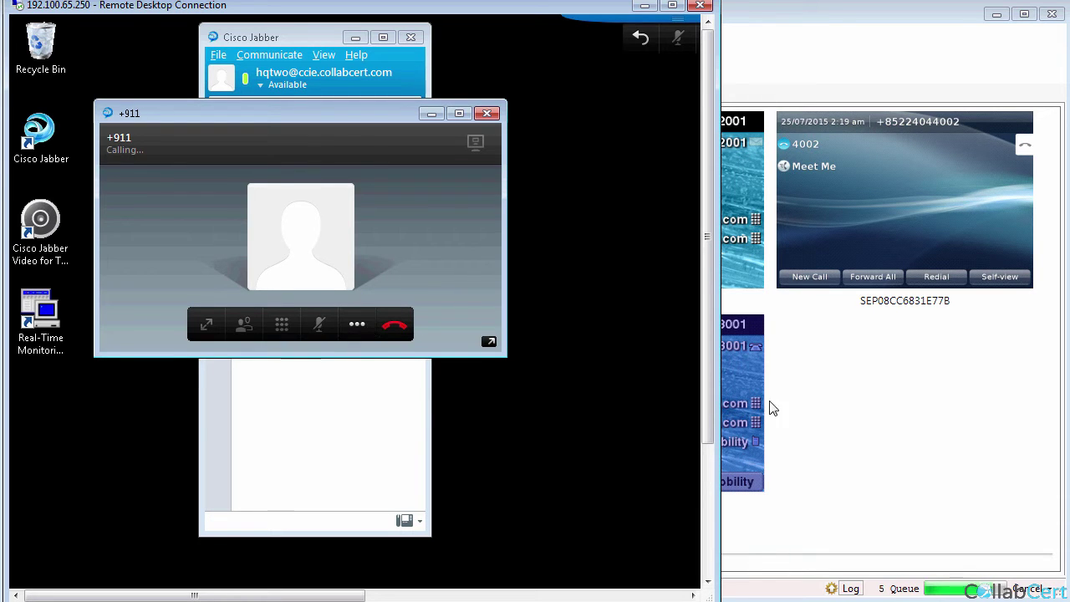
Check in PhoneView that SEP0CD99690534C on line 2002 shows the connected +911 call.
{"action": "left_click", "coordinate": [908, 23]}
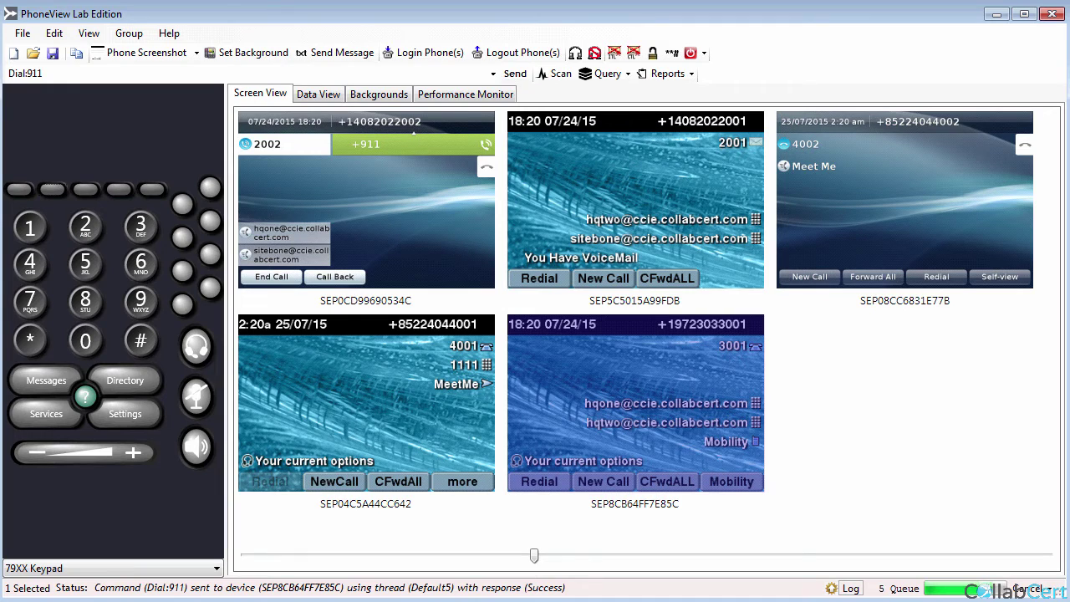
{"action": "key", "text": "alt+Tab"}
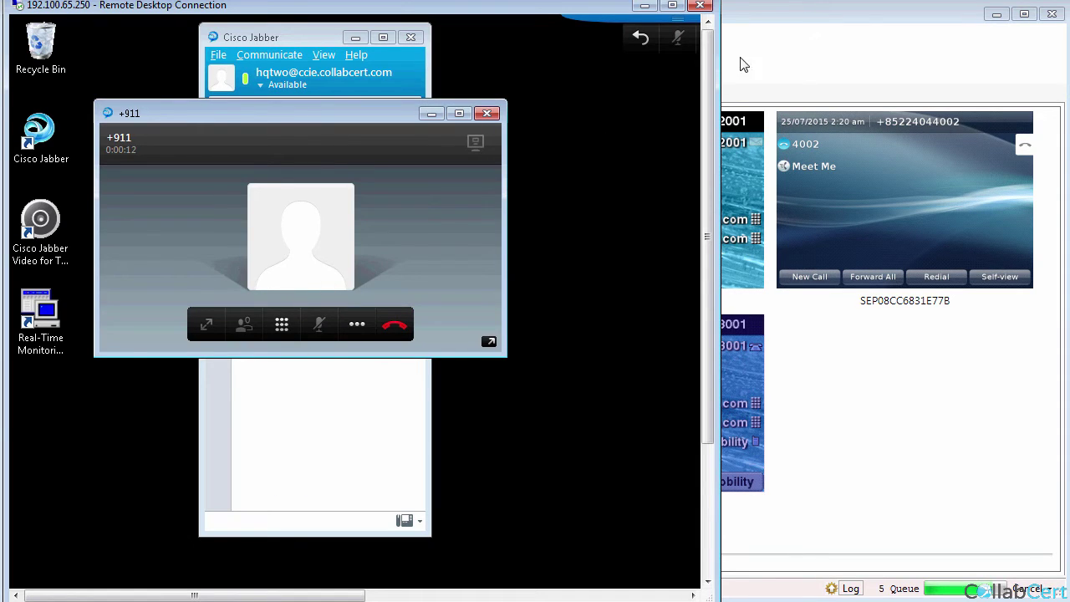
{"action": "left_click", "coordinate": [800, 21]}
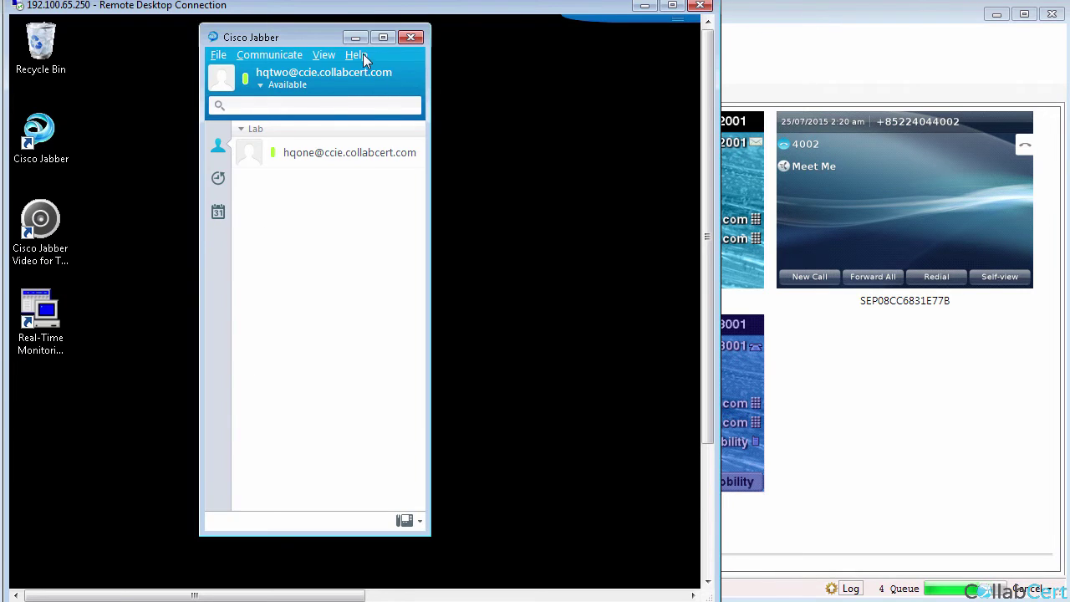
View Jabber's connection status: deskphone SEP0CD99690534C line 2002 connected, softphone not connected.
{"action": "left_click", "coordinate": [356, 54]}
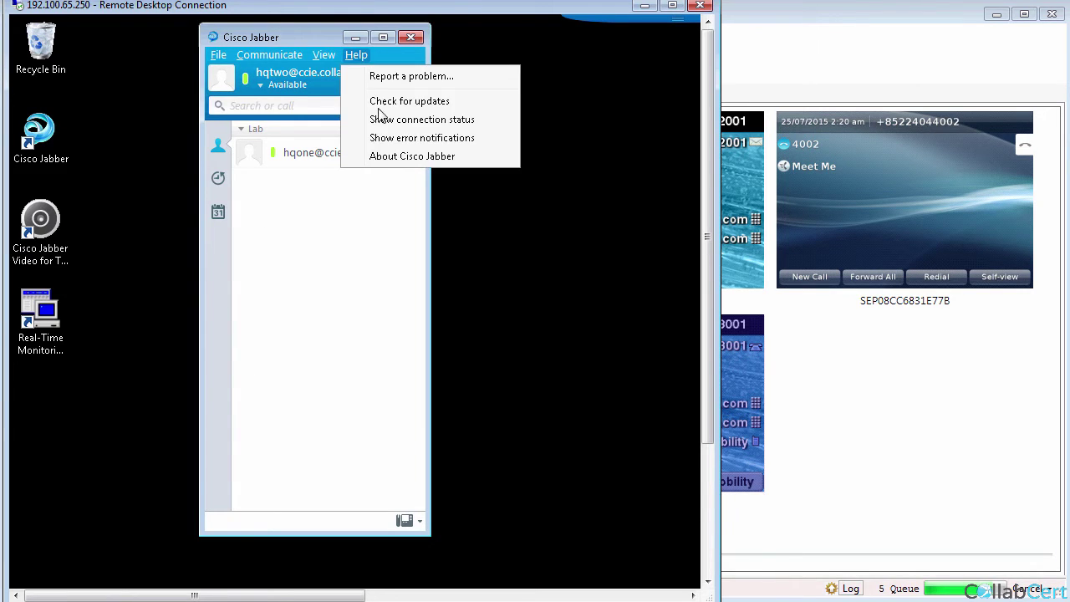
{"action": "left_click", "coordinate": [382, 120]}
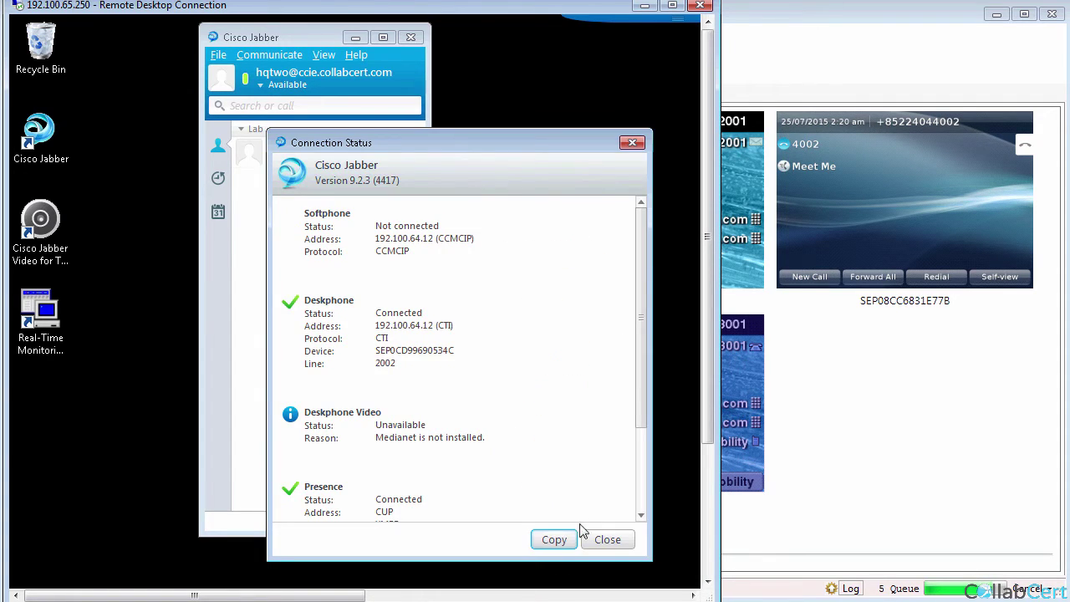
{"action": "left_click", "coordinate": [608, 539]}
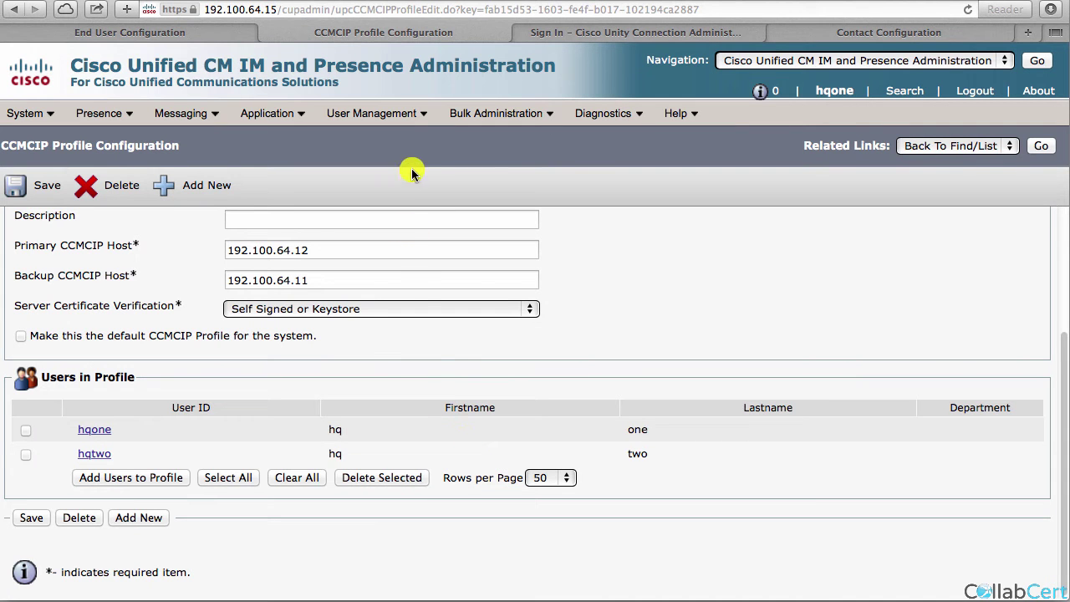
List all configured phones and their registration status under Device > Phone.
{"action": "left_click", "coordinate": [213, 35]}
{"action": "left_click", "coordinate": [411, 108]}
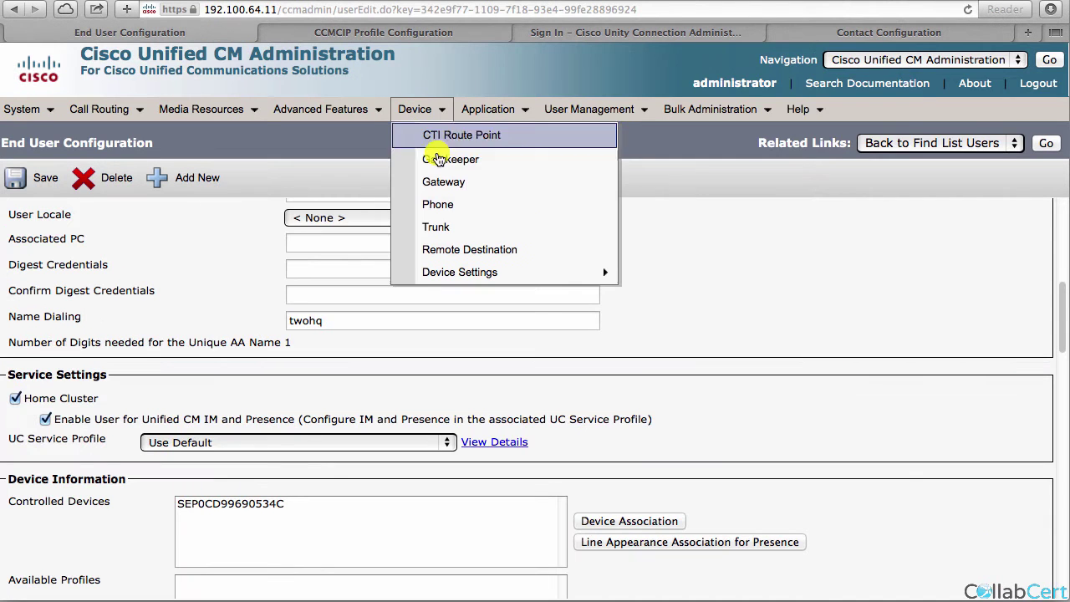
{"action": "left_click", "coordinate": [447, 205]}
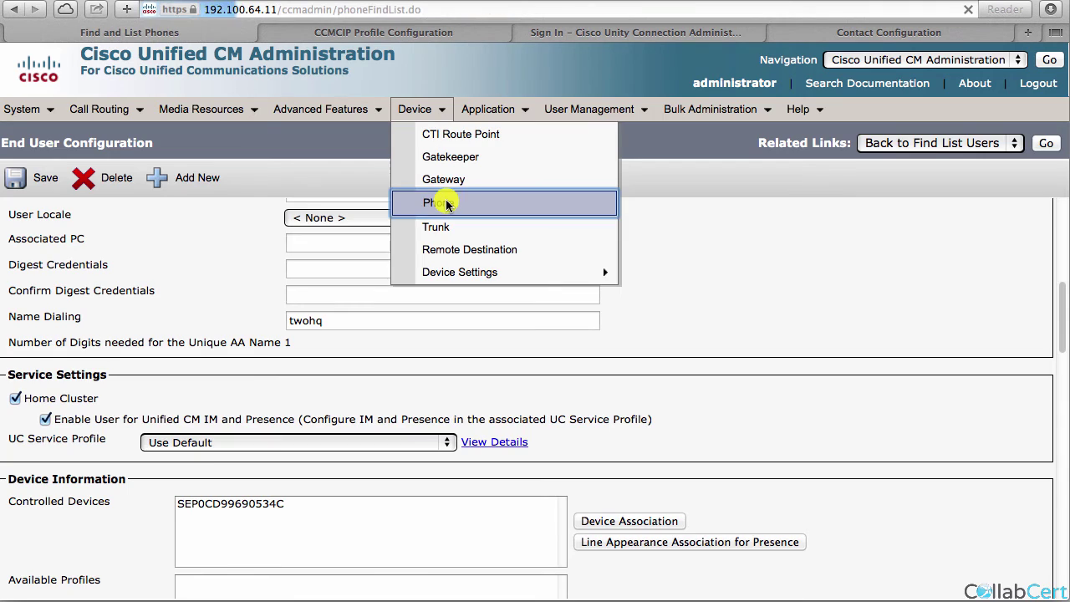
{"action": "left_click", "coordinate": [570, 241]}
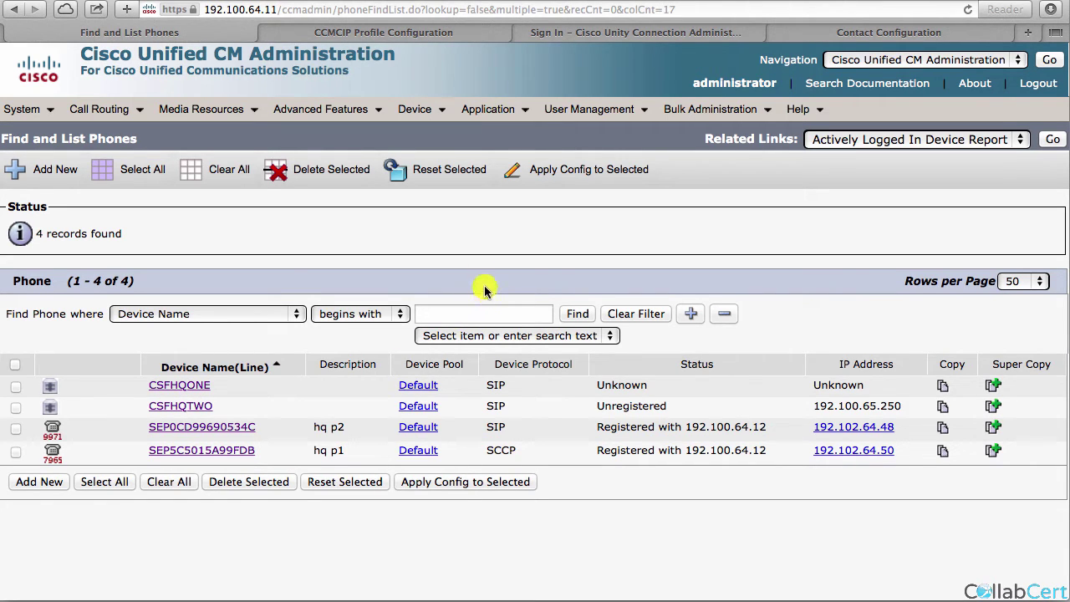
Open end user hqone and review its Device Information, including controlled devices CSFHQONE and SEP5C5015A99FDB.
{"action": "mouse_move", "coordinate": [590, 110]}
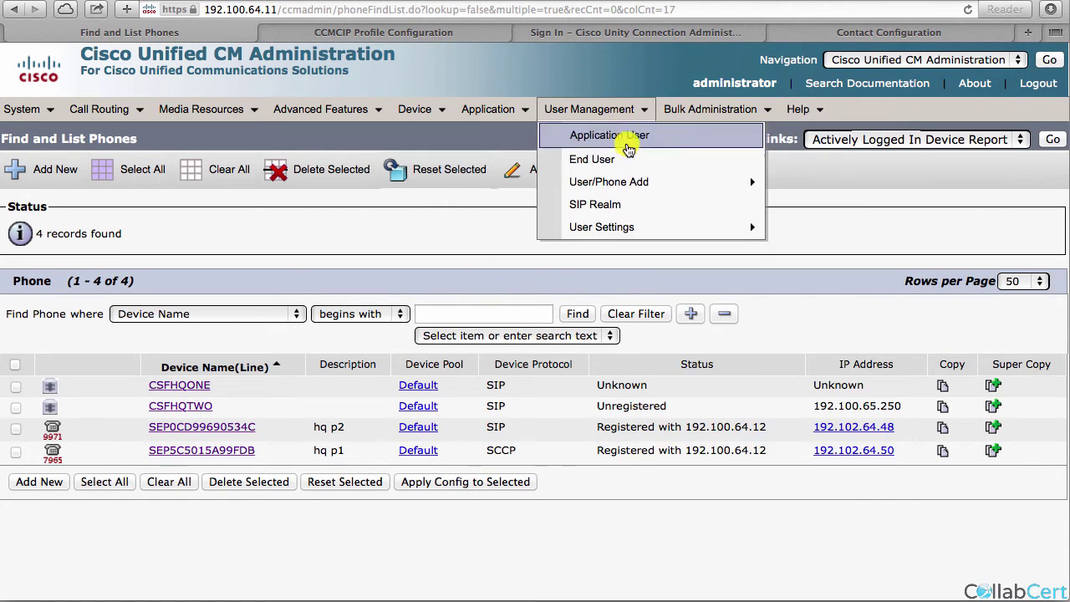
{"action": "left_click", "coordinate": [595, 159]}
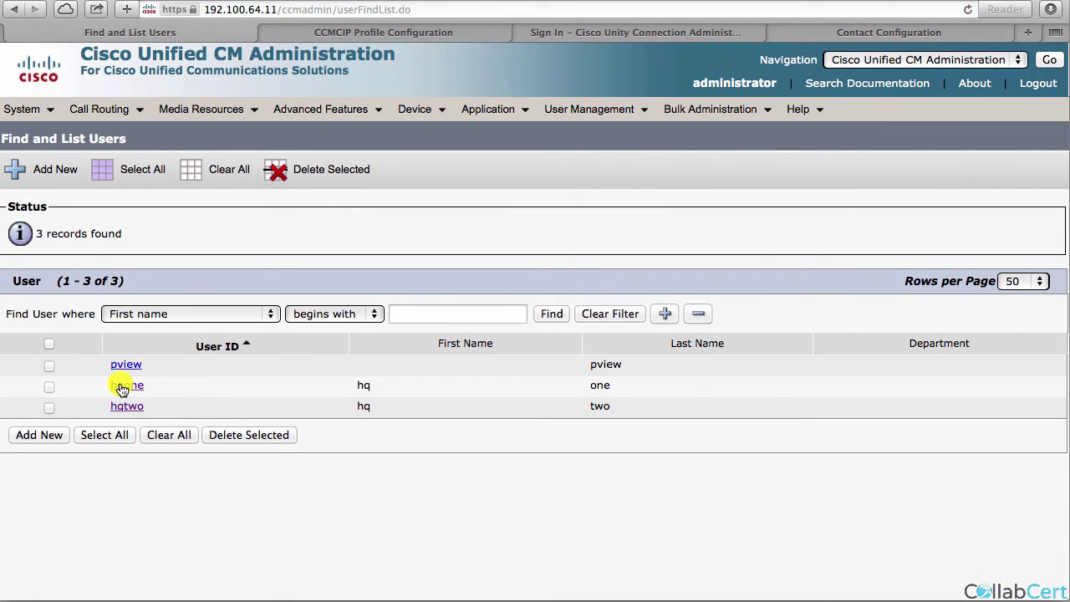
{"action": "left_click", "coordinate": [122, 384]}
{"action": "scroll", "coordinate": [202, 586], "scroll_direction": "down", "scroll_amount": 10}
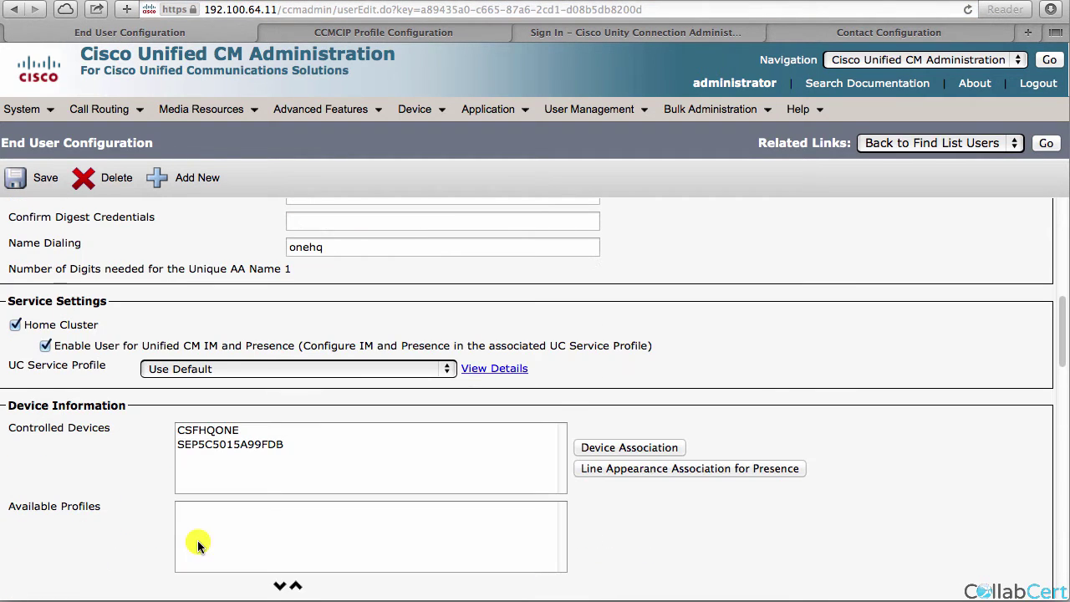
{"action": "left_click", "coordinate": [199, 431]}
{"action": "left_click", "coordinate": [76, 465]}
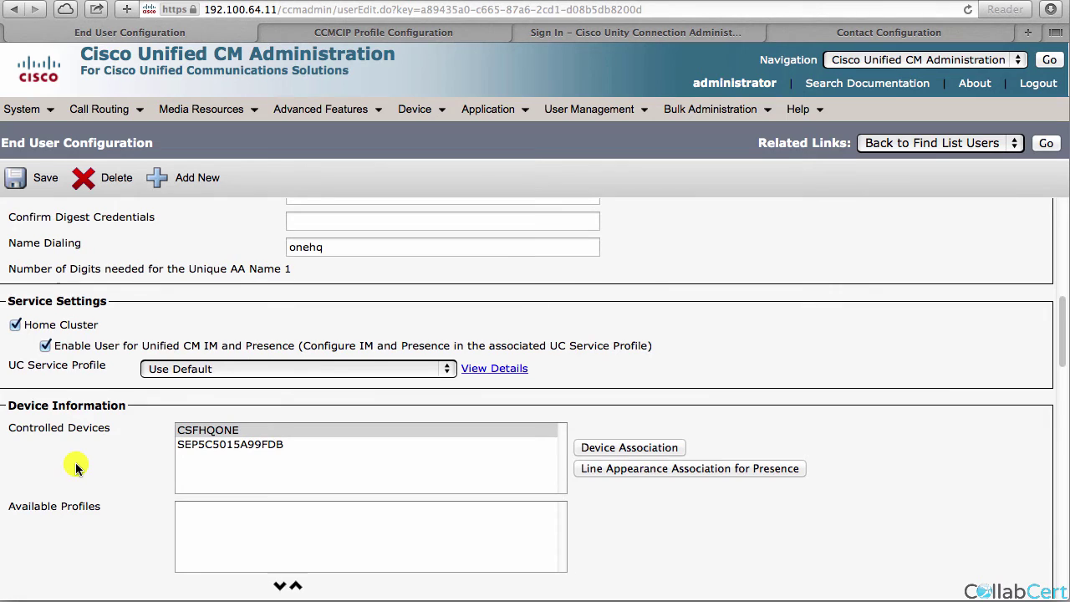
{"action": "scroll", "coordinate": [77, 466], "scroll_direction": "down", "scroll_amount": 10}
{"action": "scroll", "coordinate": [827, 499], "scroll_direction": "up", "scroll_amount": 20}
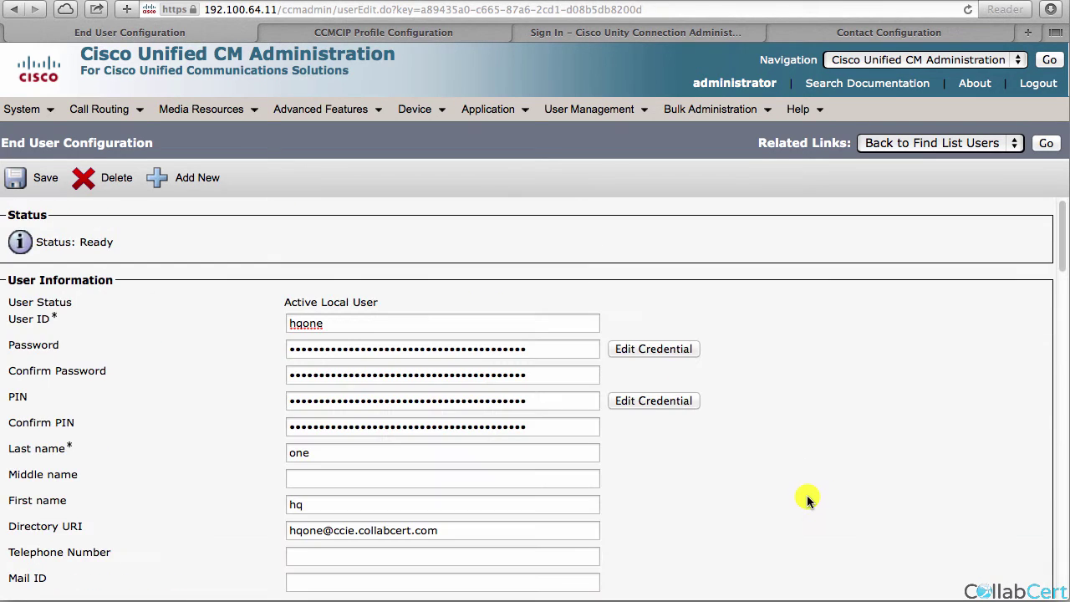
{"action": "scroll", "coordinate": [807, 499], "scroll_direction": "down", "scroll_amount": 10}
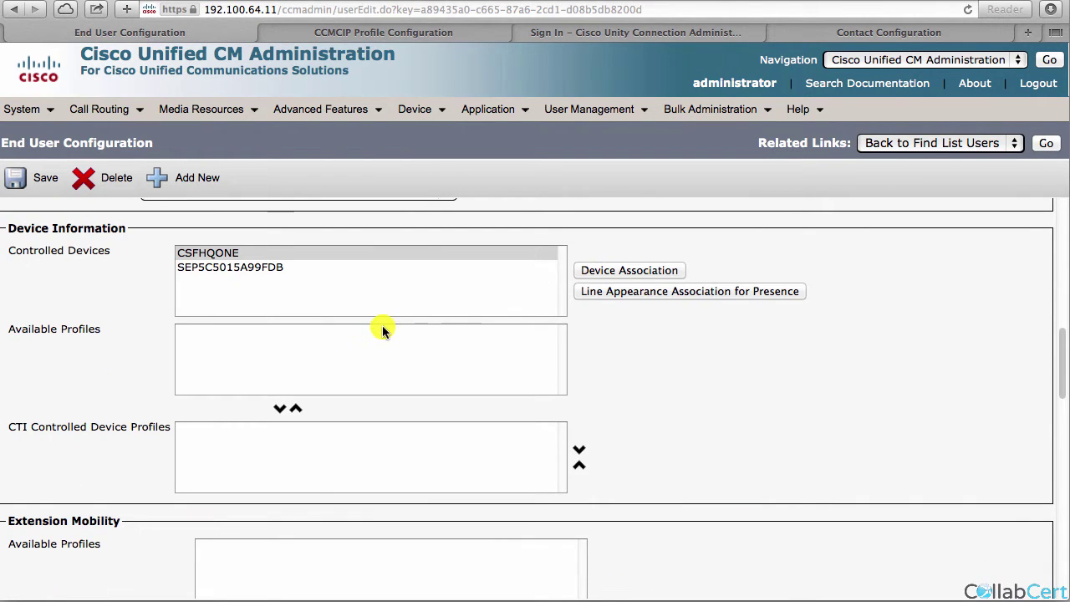
{"action": "scroll", "coordinate": [629, 409], "scroll_direction": "down", "scroll_amount": 5}
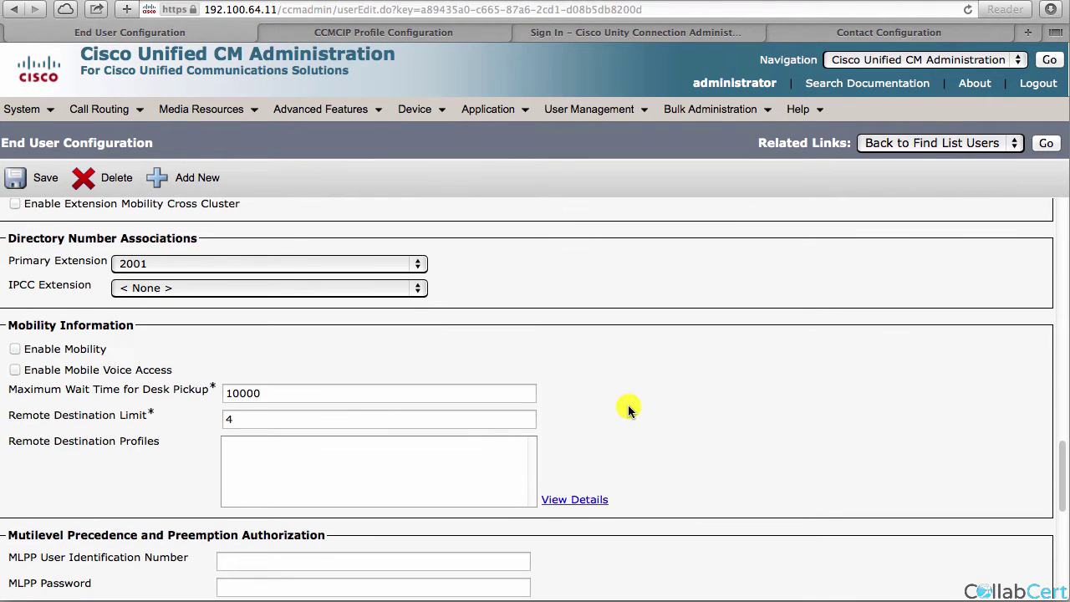
{"action": "scroll", "coordinate": [629, 409], "scroll_direction": "down", "scroll_amount": 3}
{"action": "scroll", "coordinate": [629, 409], "scroll_direction": "down", "scroll_amount": 3}
{"action": "scroll", "coordinate": [628, 406], "scroll_direction": "up", "scroll_amount": 10}
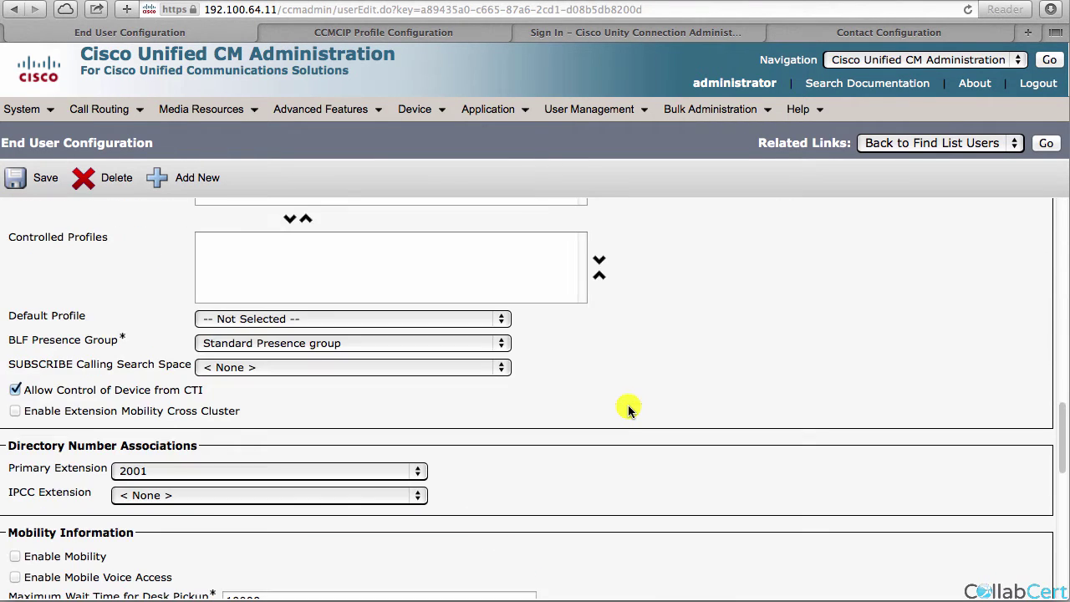
{"action": "scroll", "coordinate": [626, 546], "scroll_direction": "up", "scroll_amount": 1}
{"action": "scroll", "coordinate": [625, 545], "scroll_direction": "up", "scroll_amount": 5}
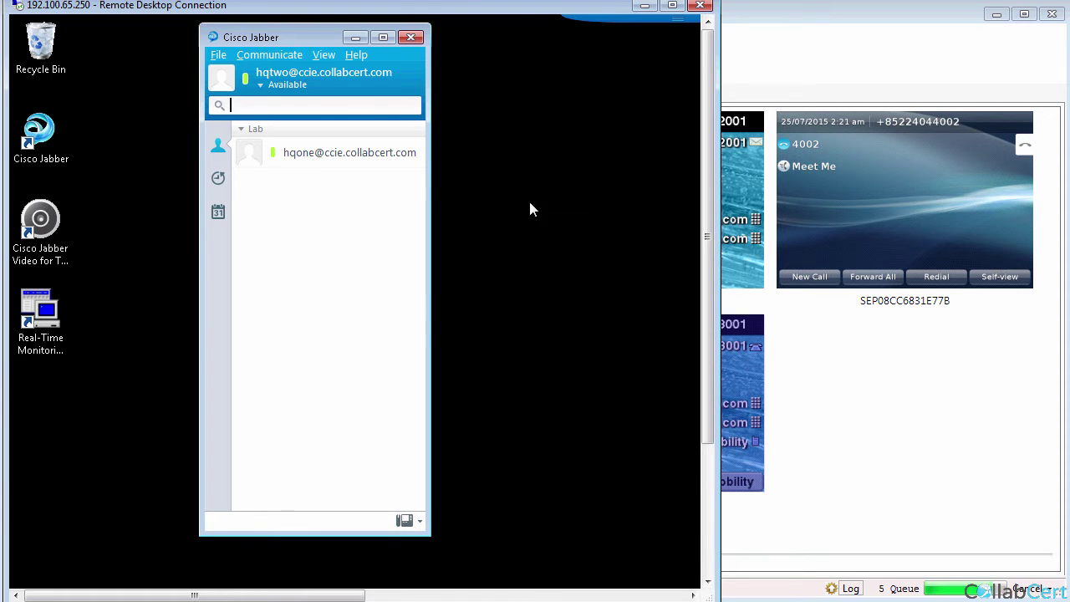
Minimize the remote desktop and PhoneView, then exit Jabber via File > Exit.
{"action": "left_click", "coordinate": [645, 5]}
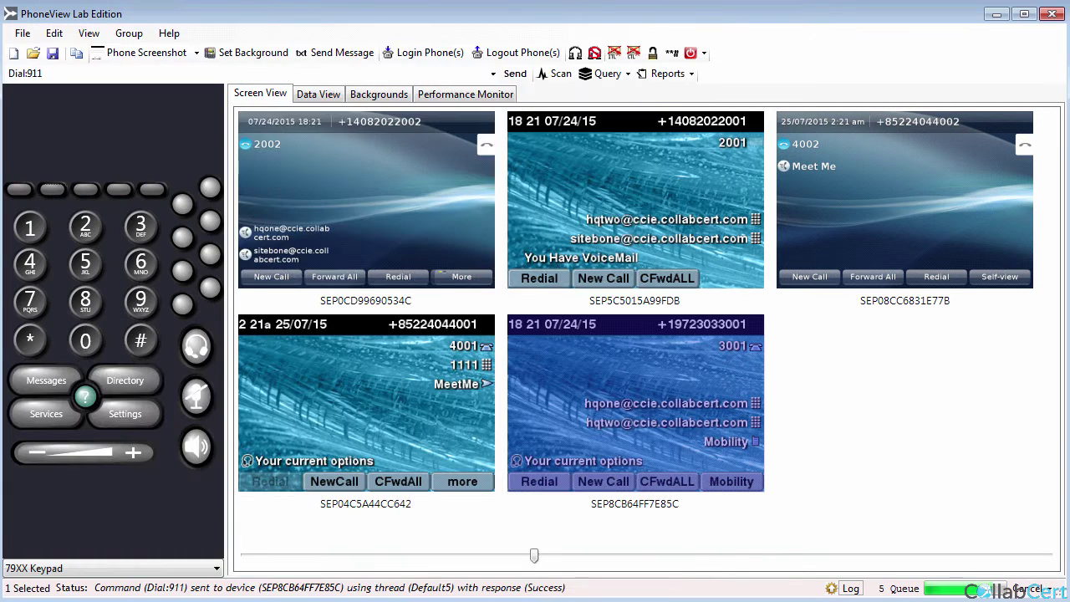
{"action": "left_click", "coordinate": [996, 13]}
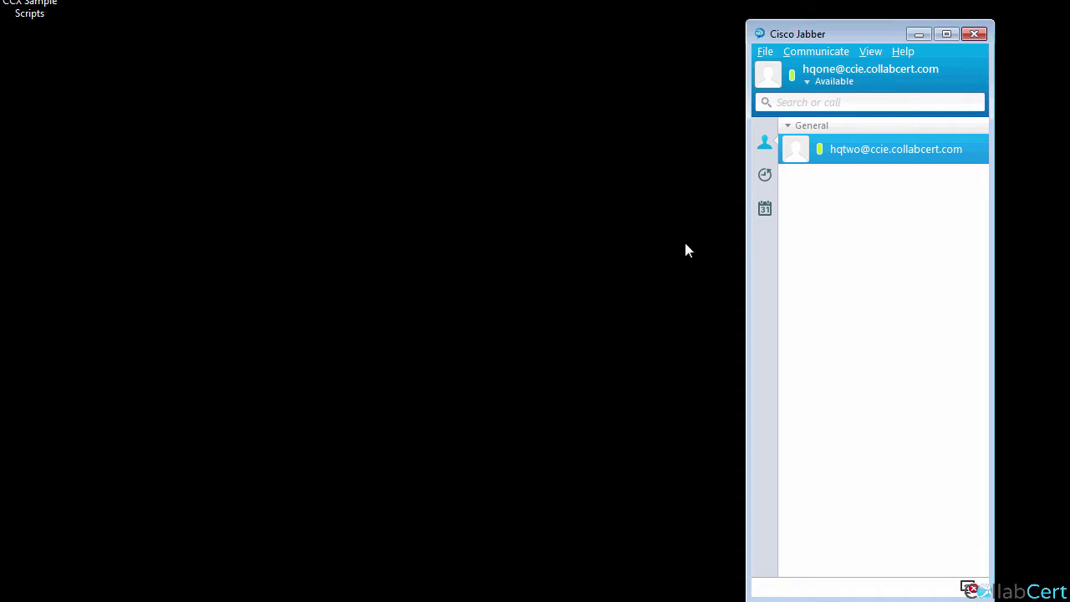
{"action": "left_click", "coordinate": [765, 52]}
{"action": "left_click", "coordinate": [795, 164]}
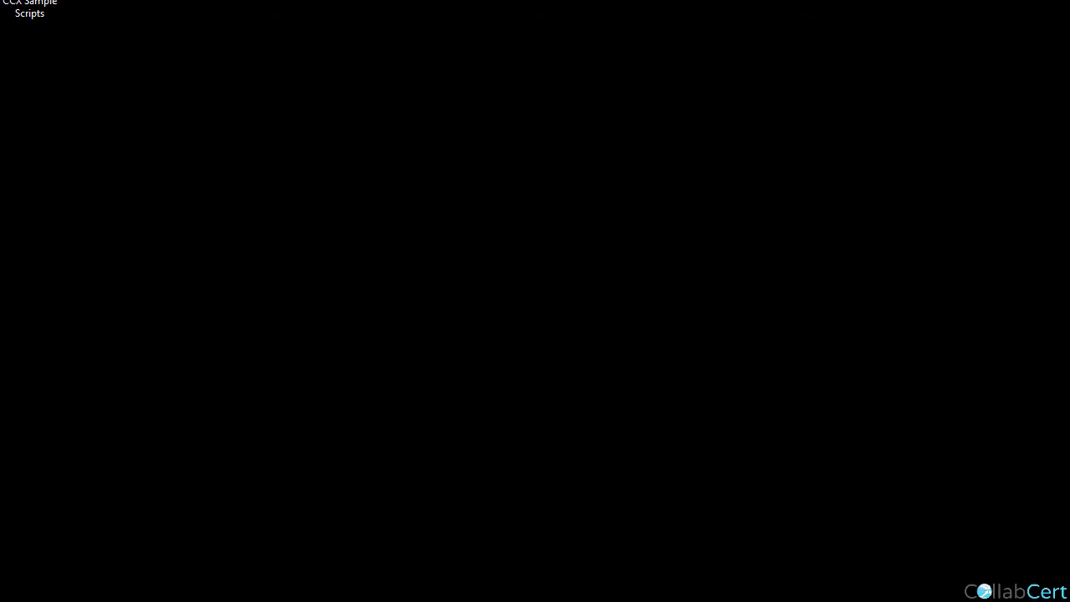
Sign back into Jabber as hqone with the account password.
{"action": "left_click_drag", "start_coordinate": [973, 35], "coordinate": [789, 33]}
{"action": "type", "text": "hqone"}
{"action": "key", "text": "Tab"}
{"action": "type", "text": "cisco"}
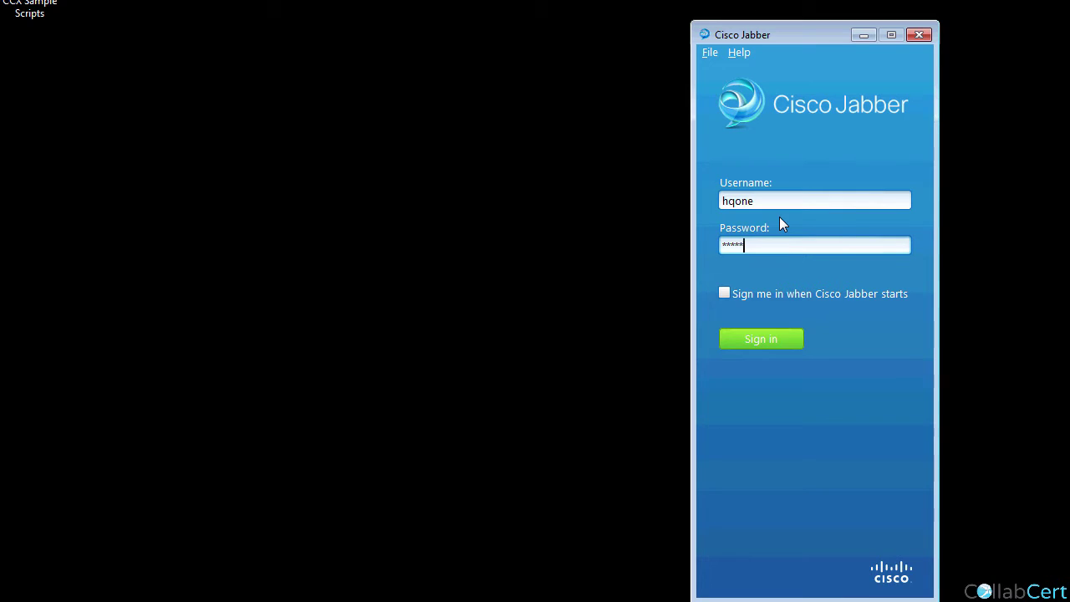
{"action": "key", "text": "Return"}
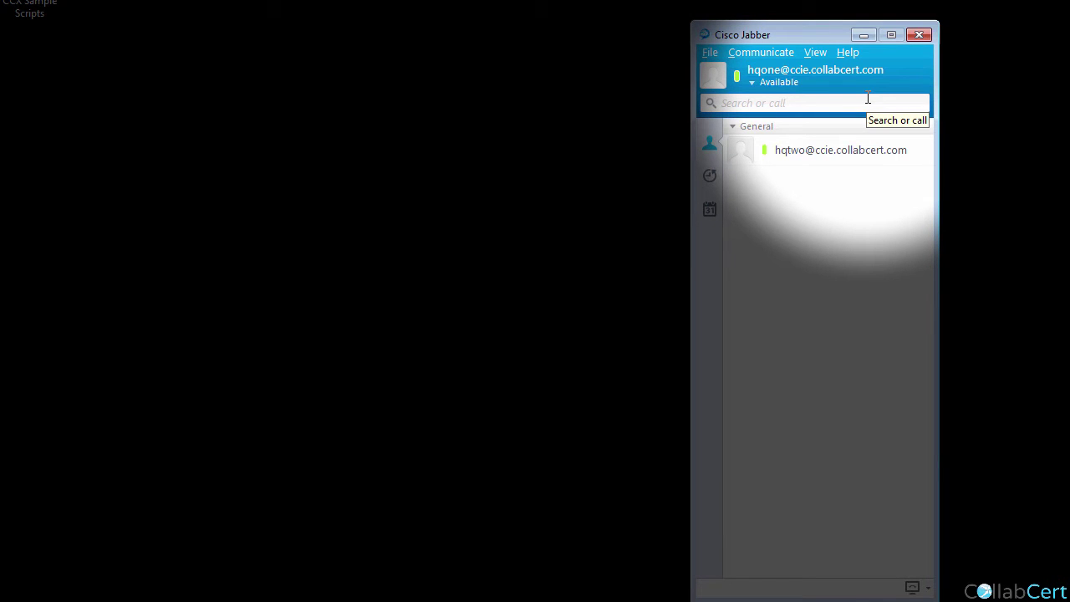
Check Jabber's connection status to confirm softphone CSFHQONE is connected on line 2001.
{"action": "left_click", "coordinate": [849, 53]}
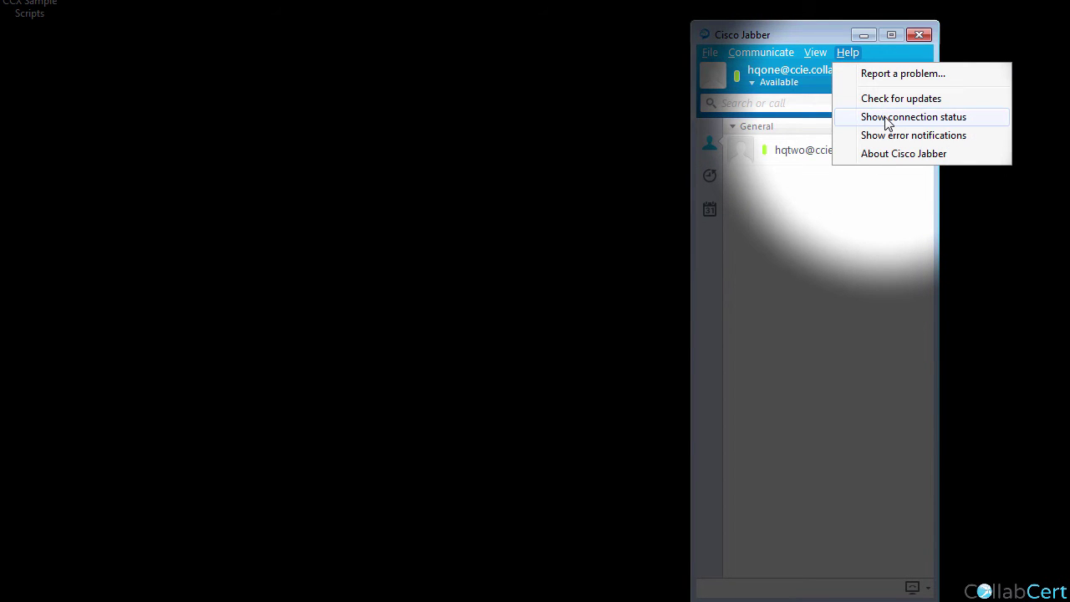
{"action": "left_click", "coordinate": [888, 122]}
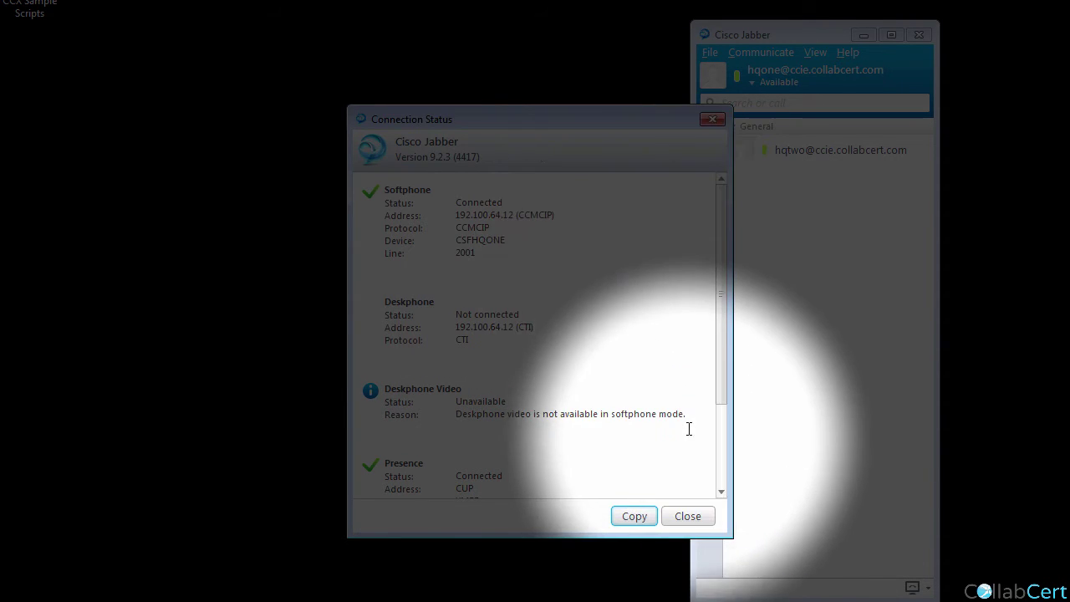
{"action": "left_click", "coordinate": [688, 516]}
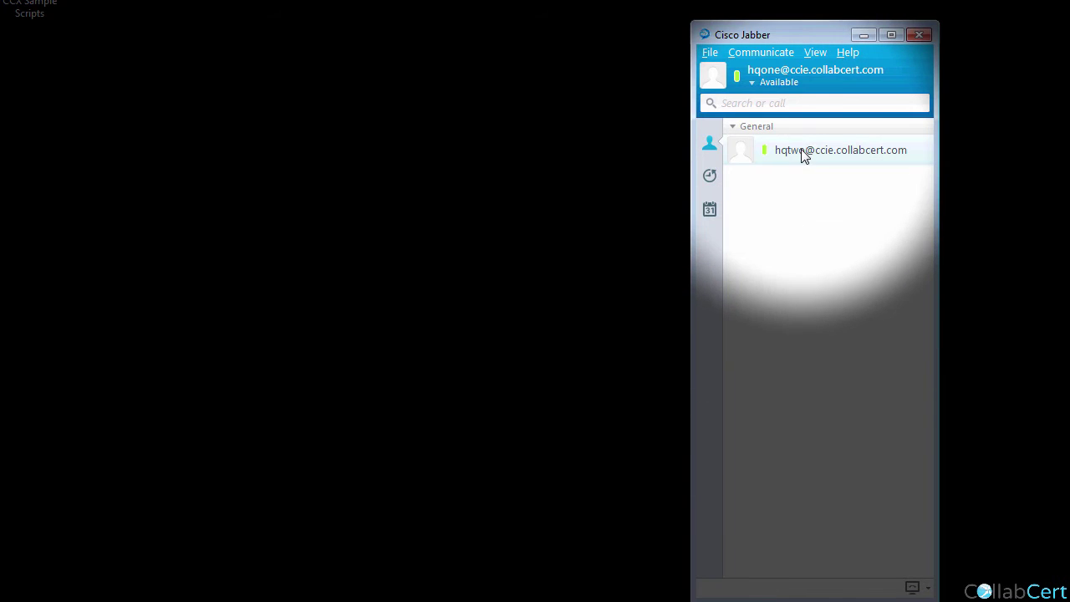
Place a test call to 911 and hang it up.
{"action": "left_click", "coordinate": [760, 104]}
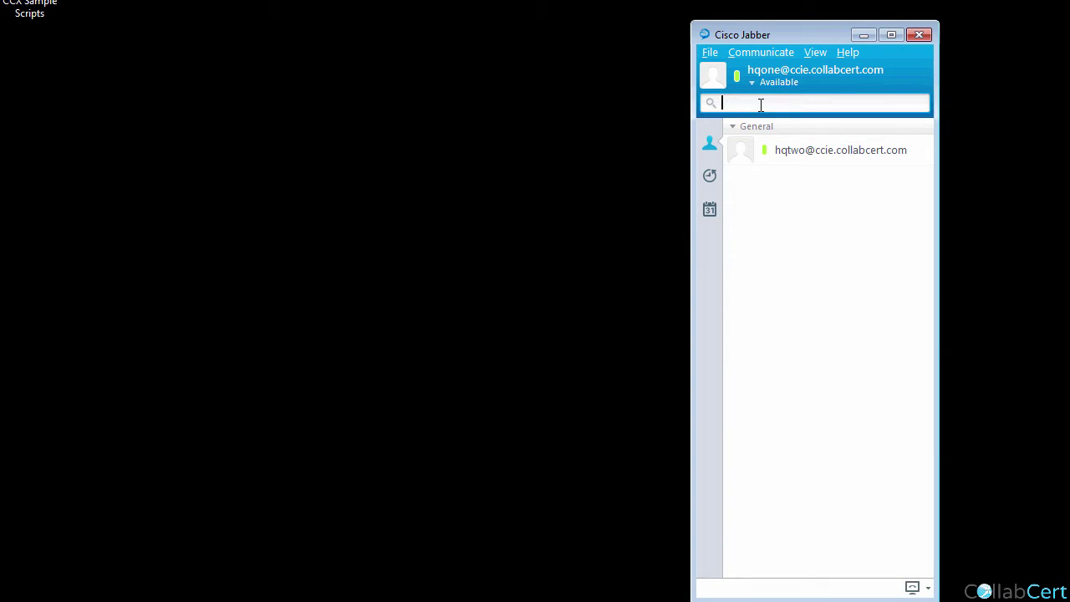
{"action": "type", "text": "911"}
{"action": "key", "text": "Return"}
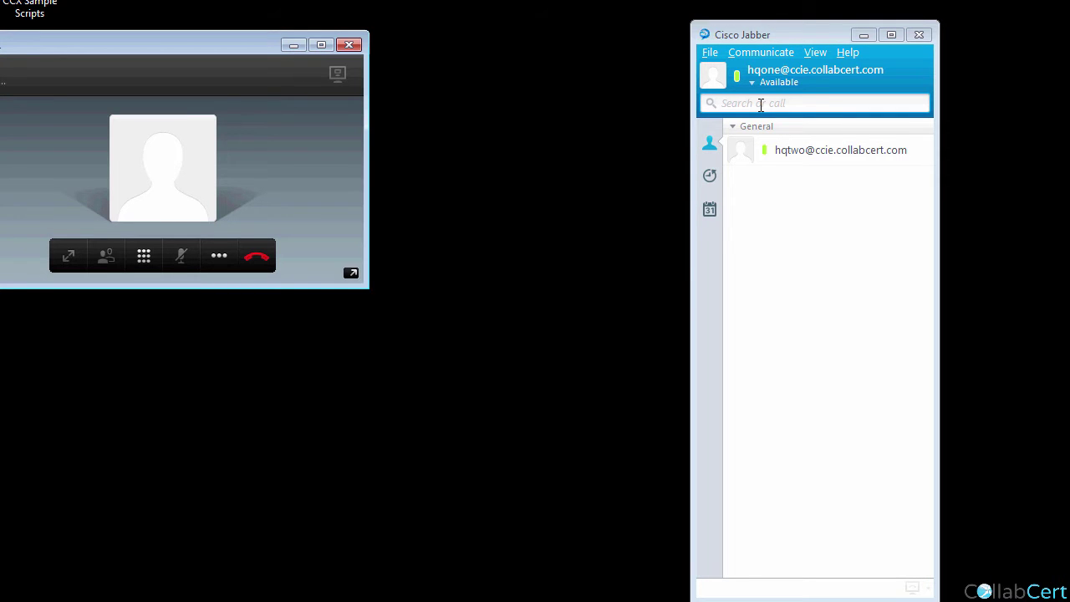
{"action": "left_click", "coordinate": [255, 259]}
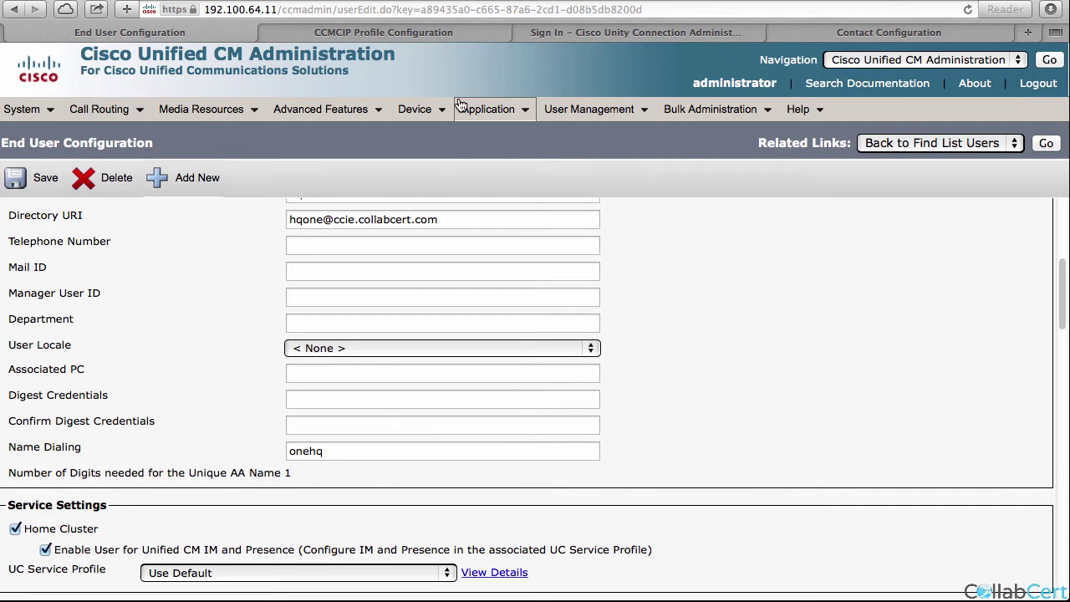
Open the phone list and confirm CSFHQONE shows Registered.
{"action": "mouse_move", "coordinate": [472, 109]}
{"action": "mouse_move", "coordinate": [414, 109]}
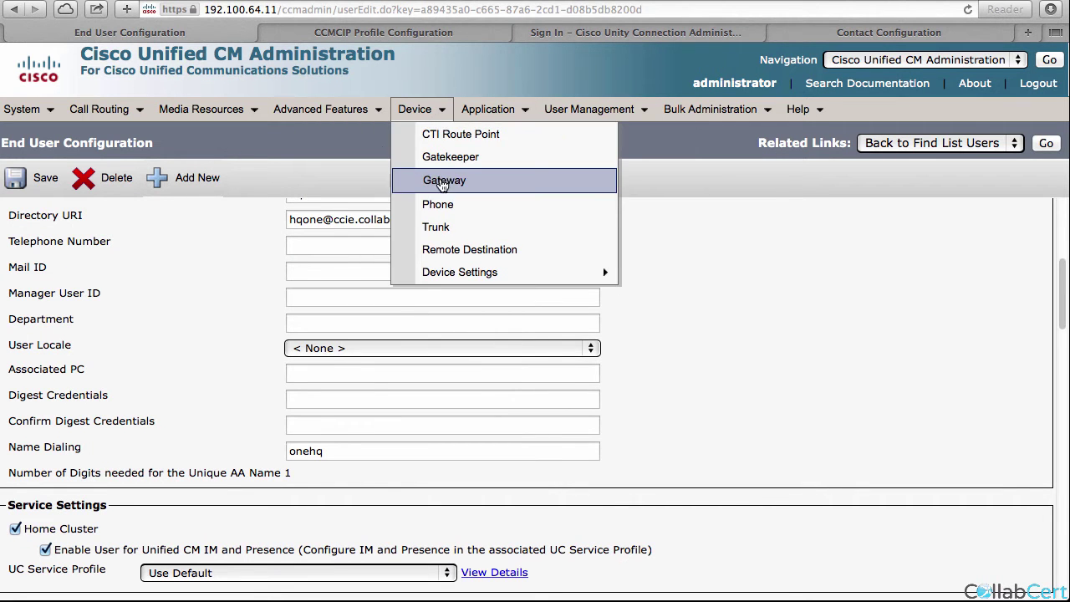
{"action": "left_click", "coordinate": [443, 203]}
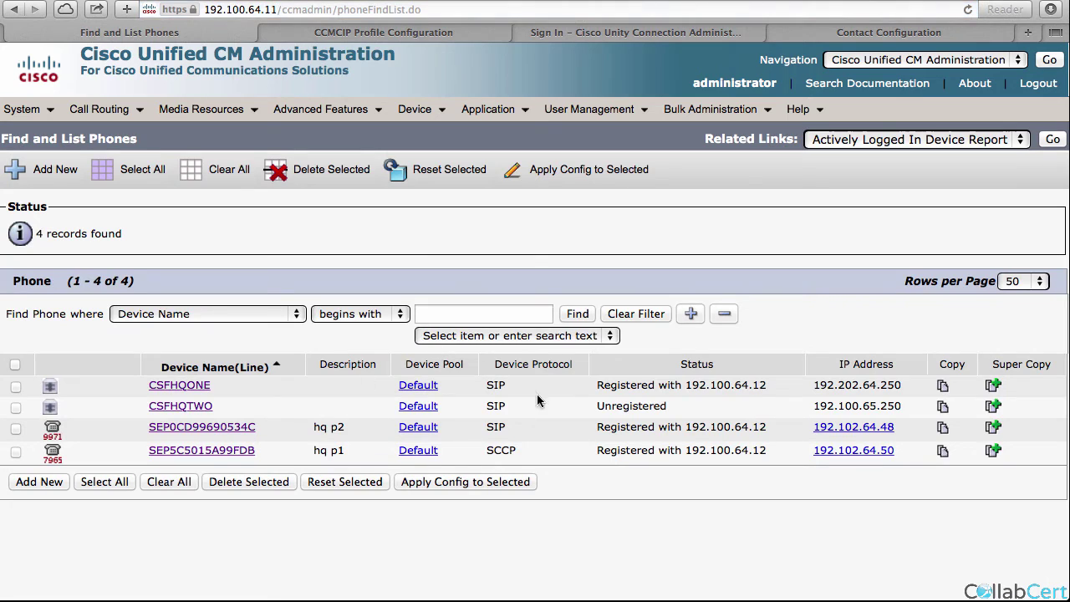
{"action": "double_click", "coordinate": [608, 385]}
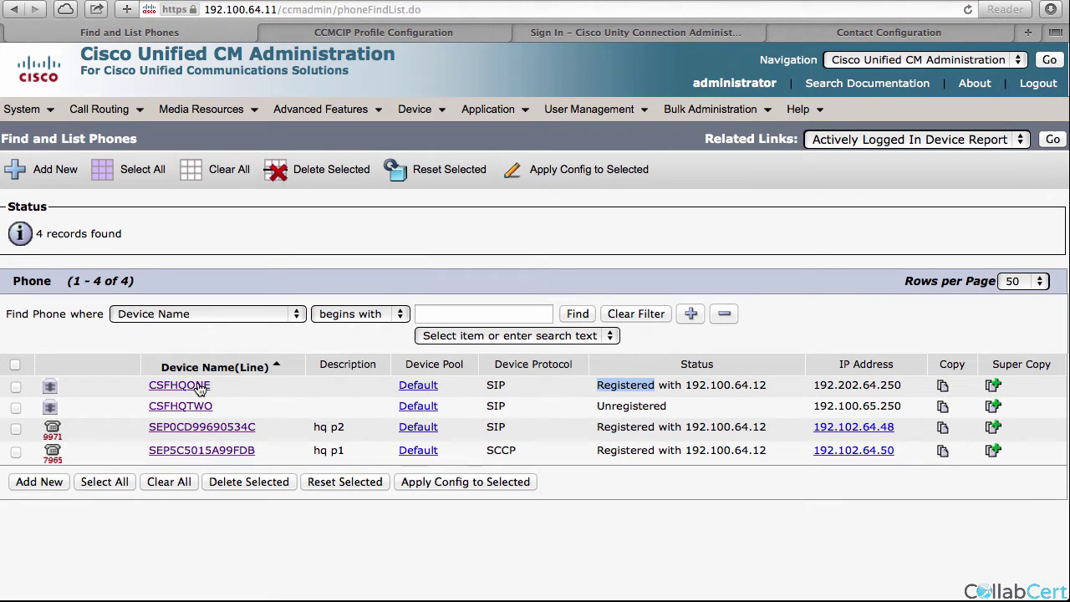
{"action": "left_click", "coordinate": [622, 385]}
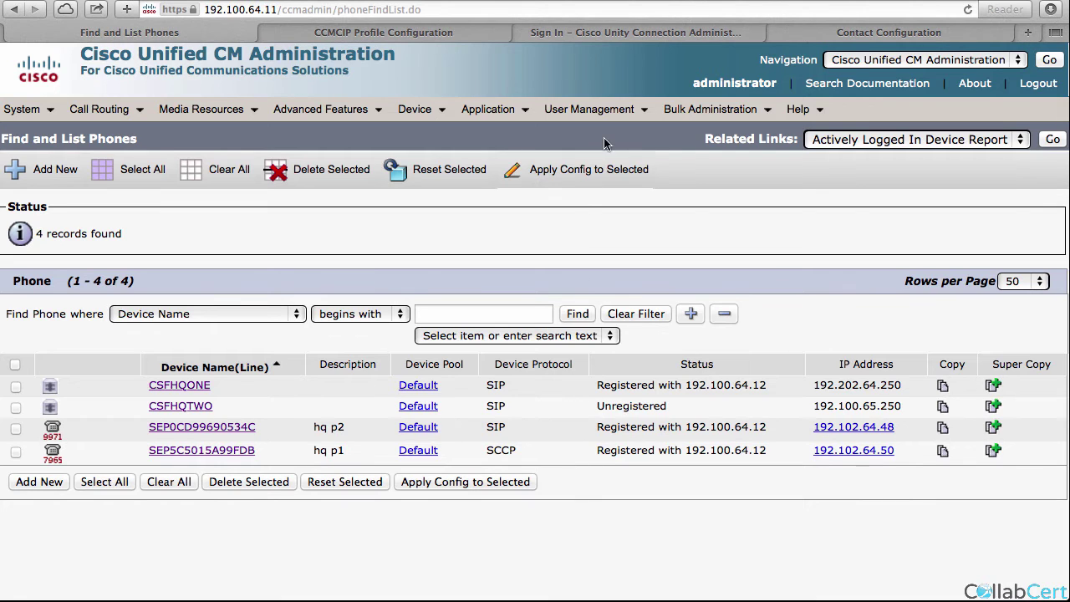
Open end user hqone and check Controlled Devices lists CSFHQONE and deskphone SEP5C5015A99FDB.
{"action": "mouse_move", "coordinate": [589, 110]}
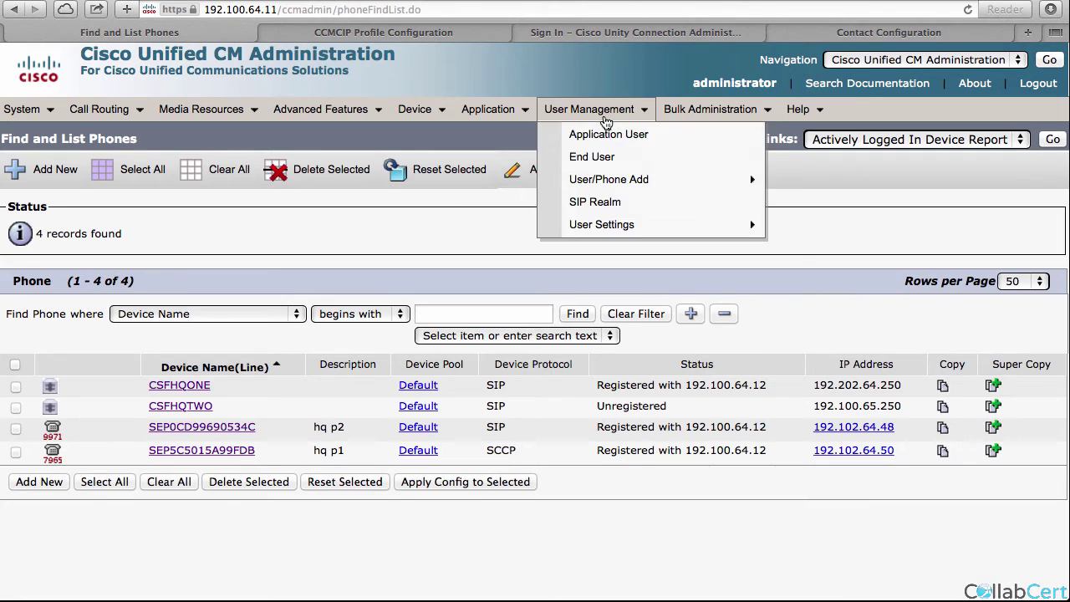
{"action": "left_click", "coordinate": [605, 158]}
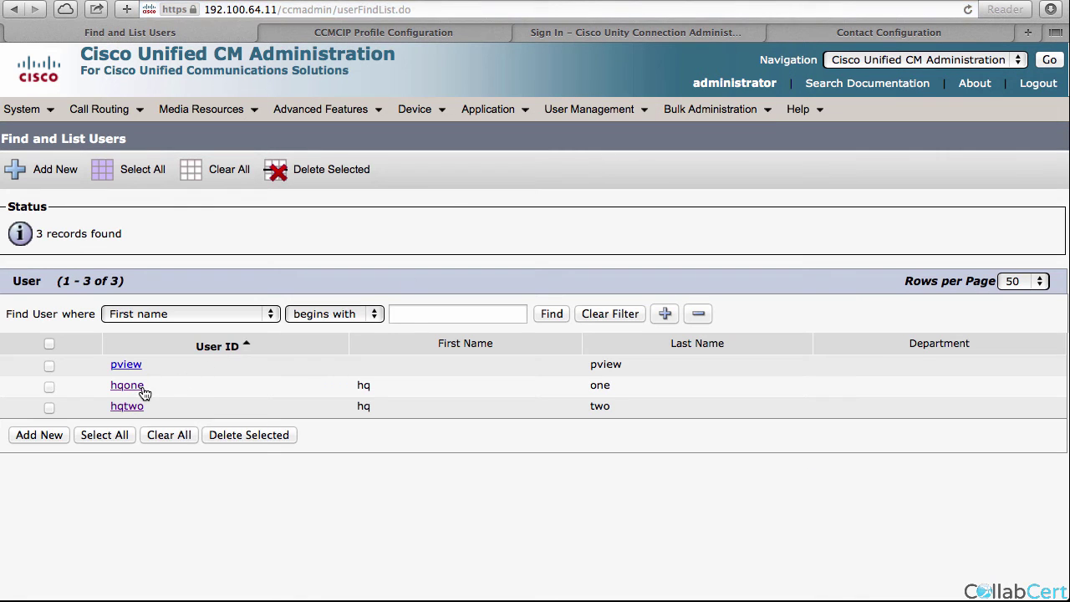
{"action": "left_click", "coordinate": [142, 390]}
{"action": "scroll", "coordinate": [199, 560], "scroll_direction": "down", "scroll_amount": 10}
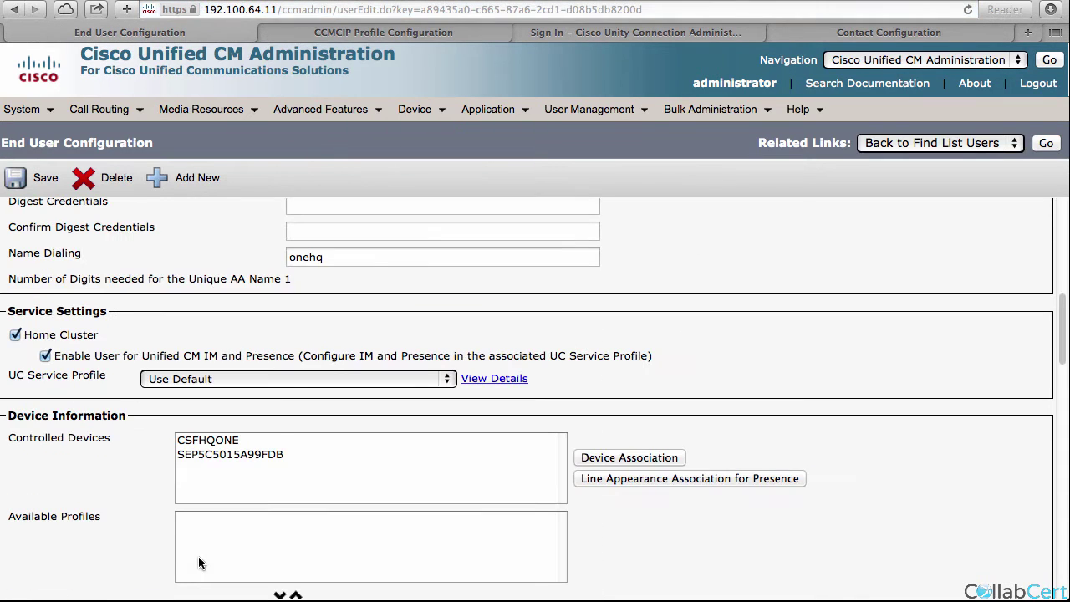
{"action": "left_click", "coordinate": [200, 452]}
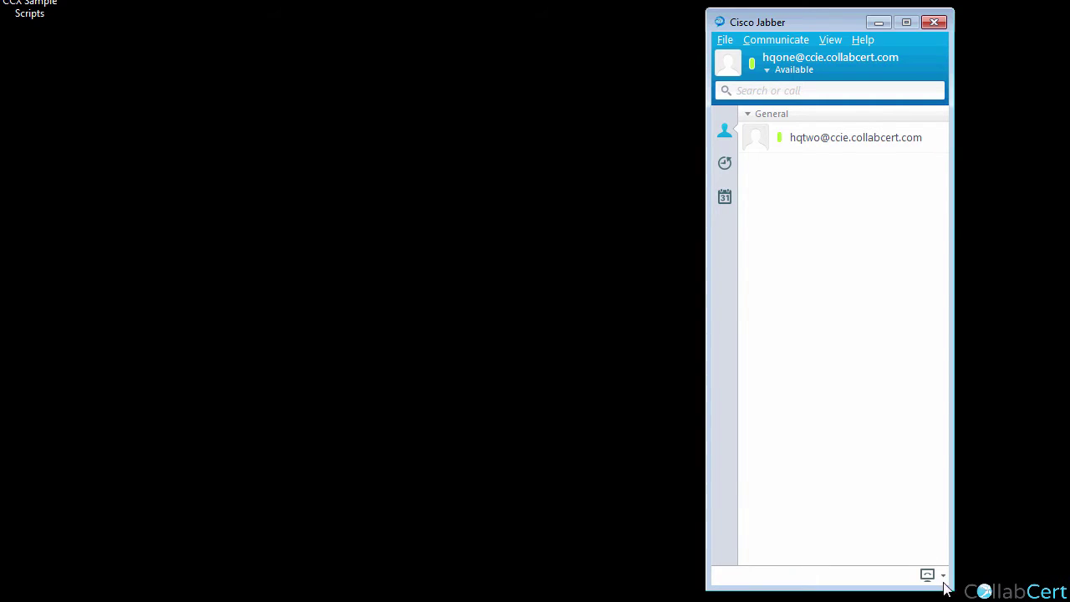
{"action": "left_click", "coordinate": [943, 577]}
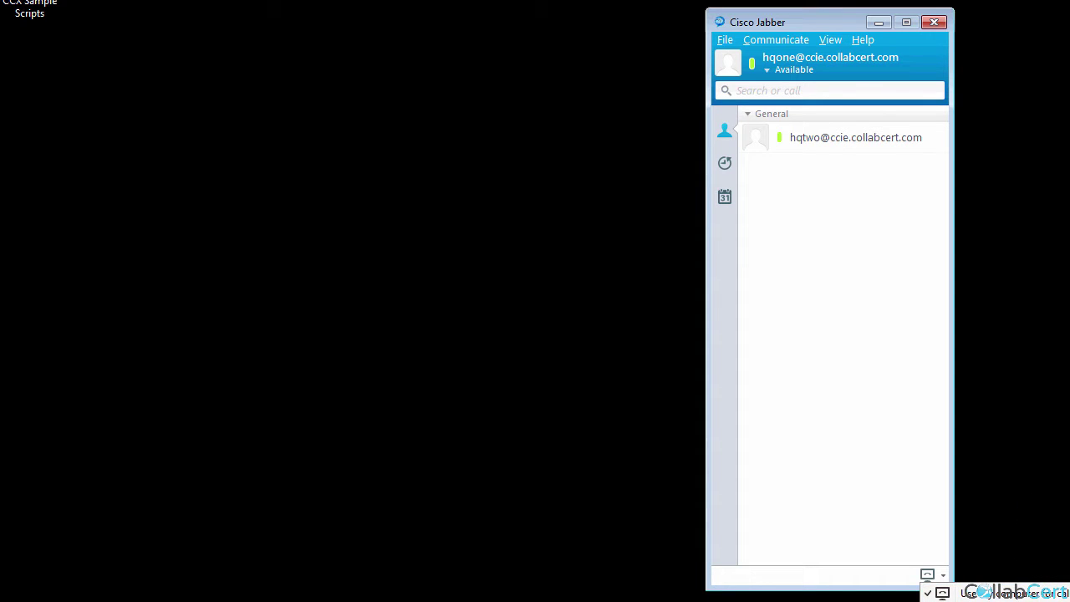
{"action": "left_click", "coordinate": [944, 593]}
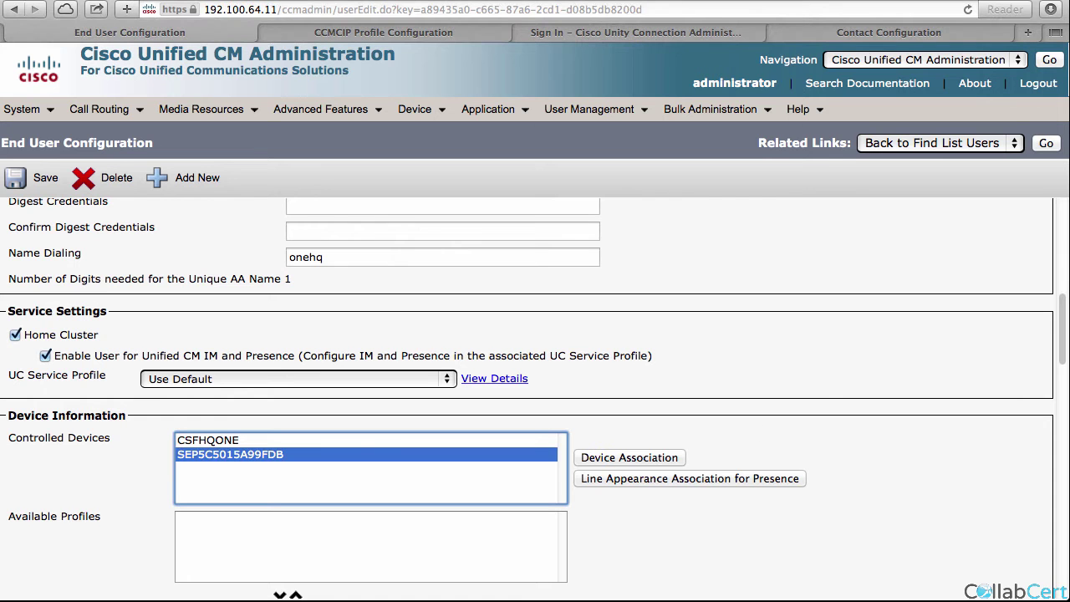
Open the hq service profile and scroll through its IM and Presence and CTI Profile settings.
{"action": "mouse_move", "coordinate": [589, 109]}
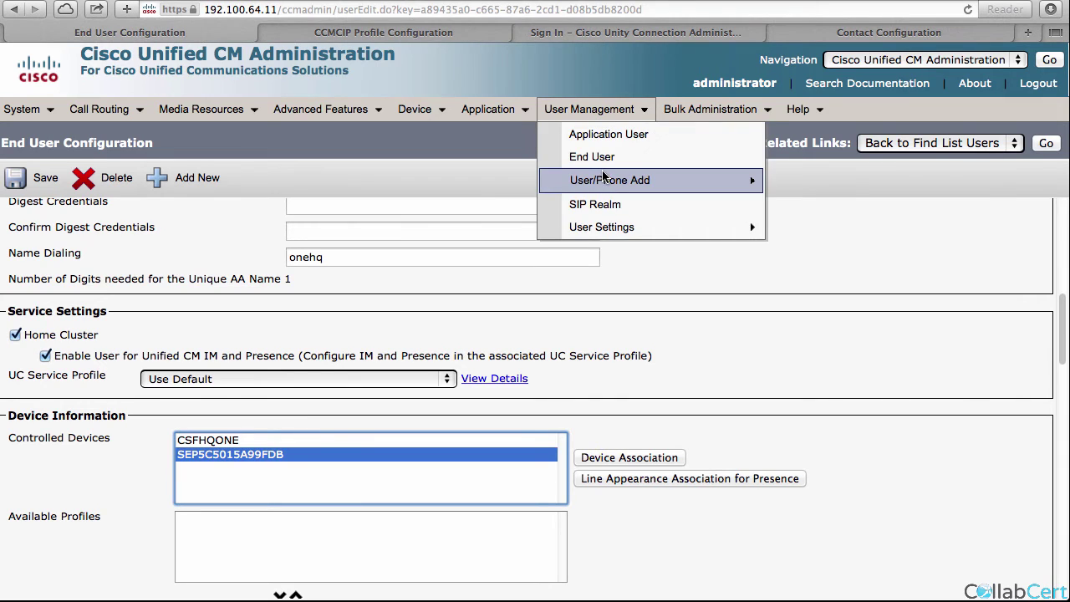
{"action": "left_click", "coordinate": [601, 157]}
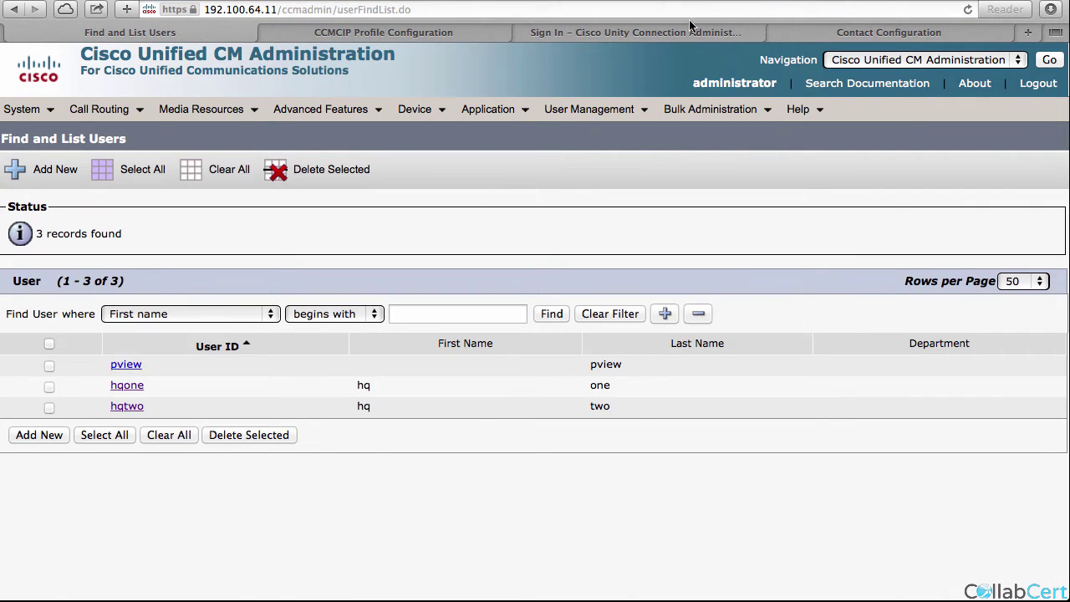
{"action": "mouse_move", "coordinate": [594, 108]}
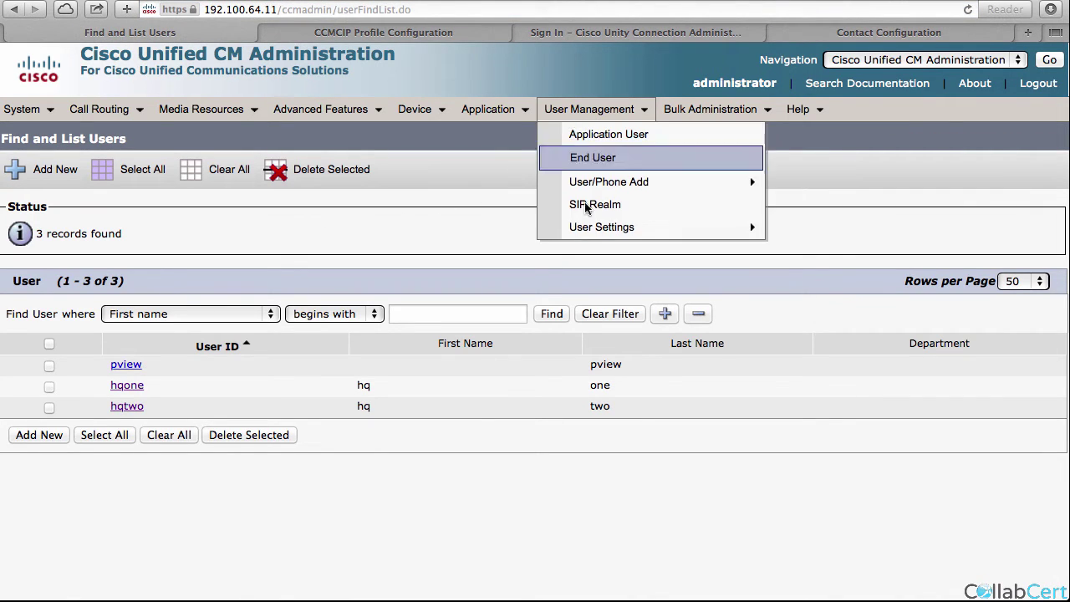
{"action": "mouse_move", "coordinate": [727, 234]}
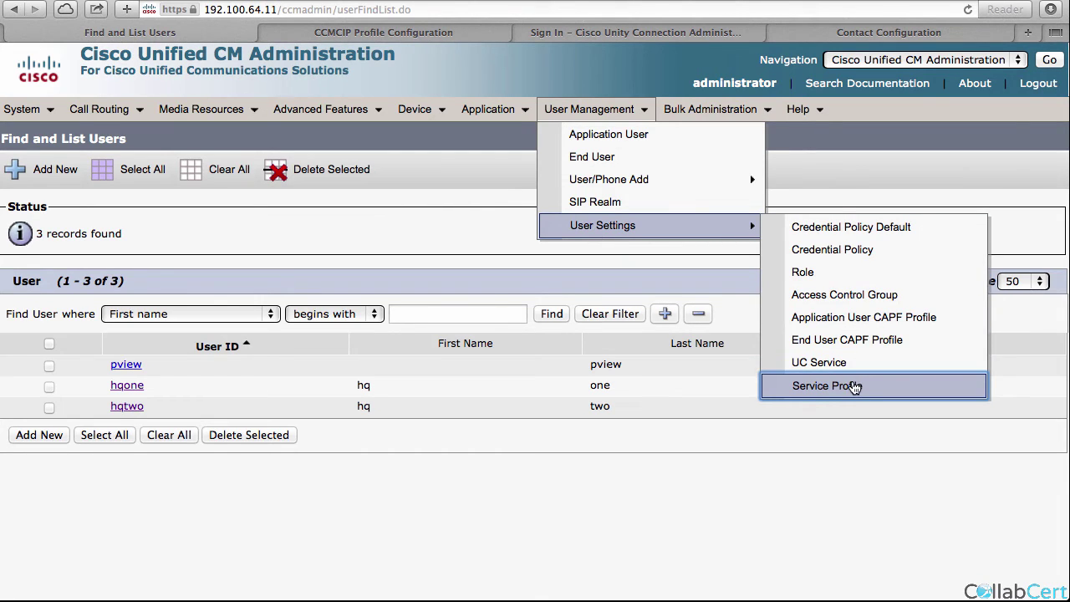
{"action": "left_click", "coordinate": [853, 385]}
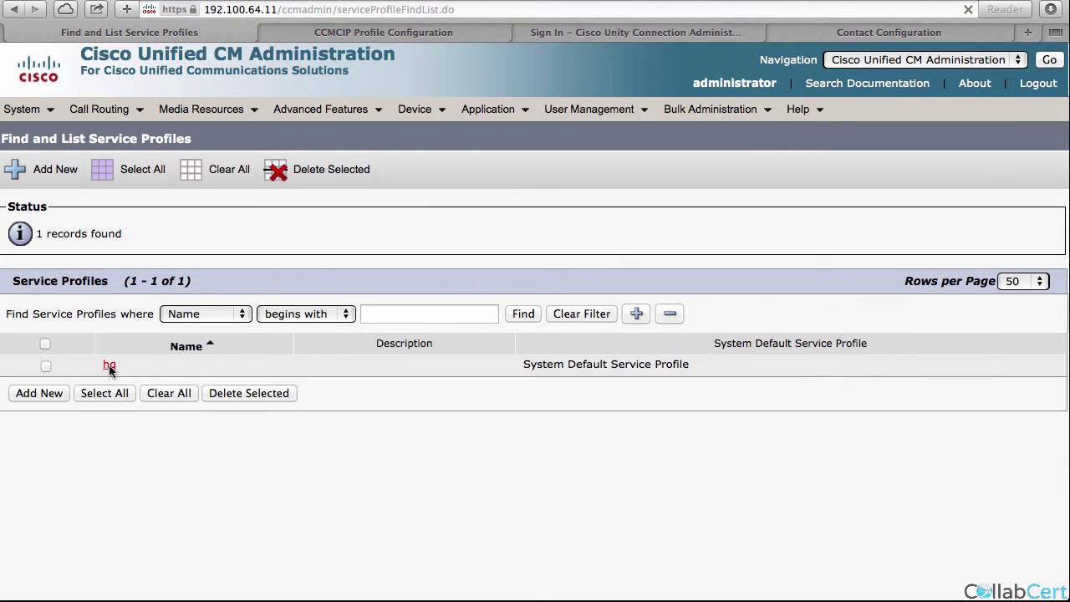
{"action": "left_click", "coordinate": [109, 368]}
{"action": "scroll", "coordinate": [171, 476], "scroll_direction": "down", "scroll_amount": 5}
{"action": "scroll", "coordinate": [170, 477], "scroll_direction": "down", "scroll_amount": 5}
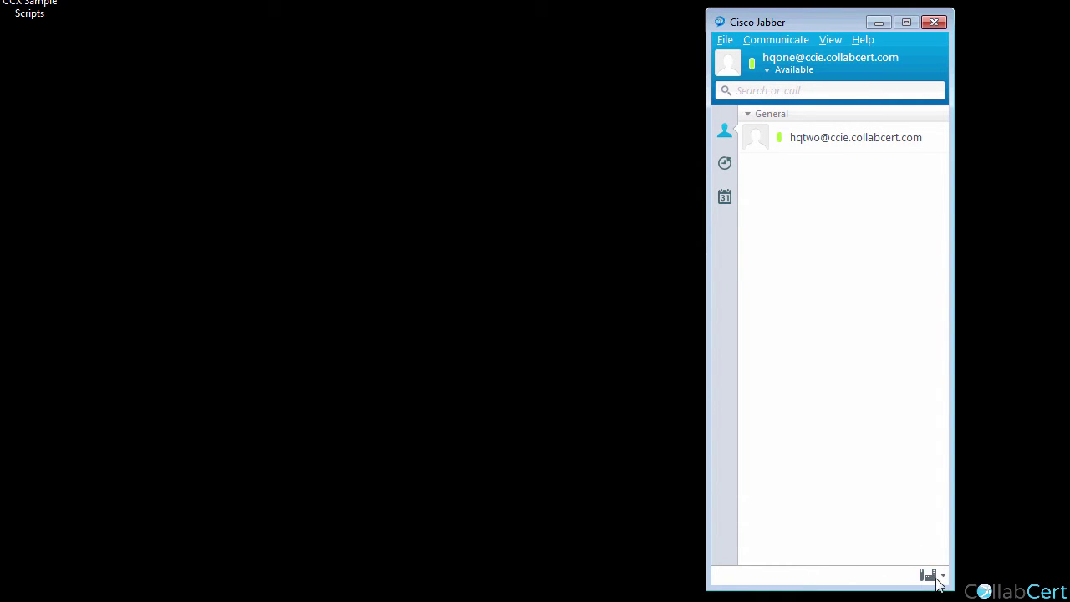
Sign out of Jabber, sign back in as hqone, and choose Use my computer for calls.
{"action": "left_click", "coordinate": [725, 41]}
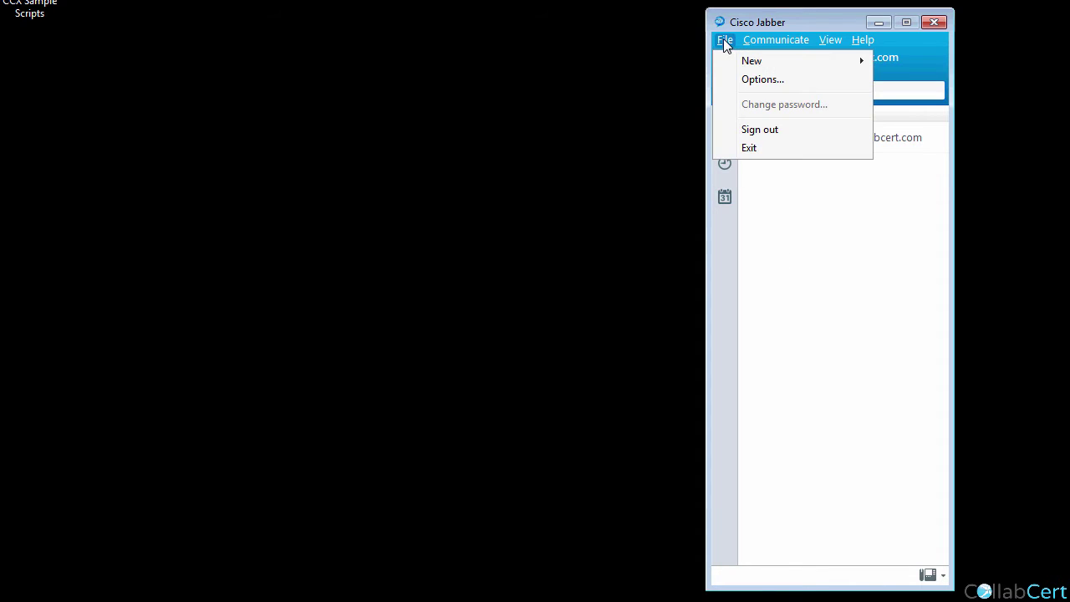
{"action": "left_click", "coordinate": [762, 131]}
{"action": "left_click", "coordinate": [756, 238]}
{"action": "type", "text": "cisco"}
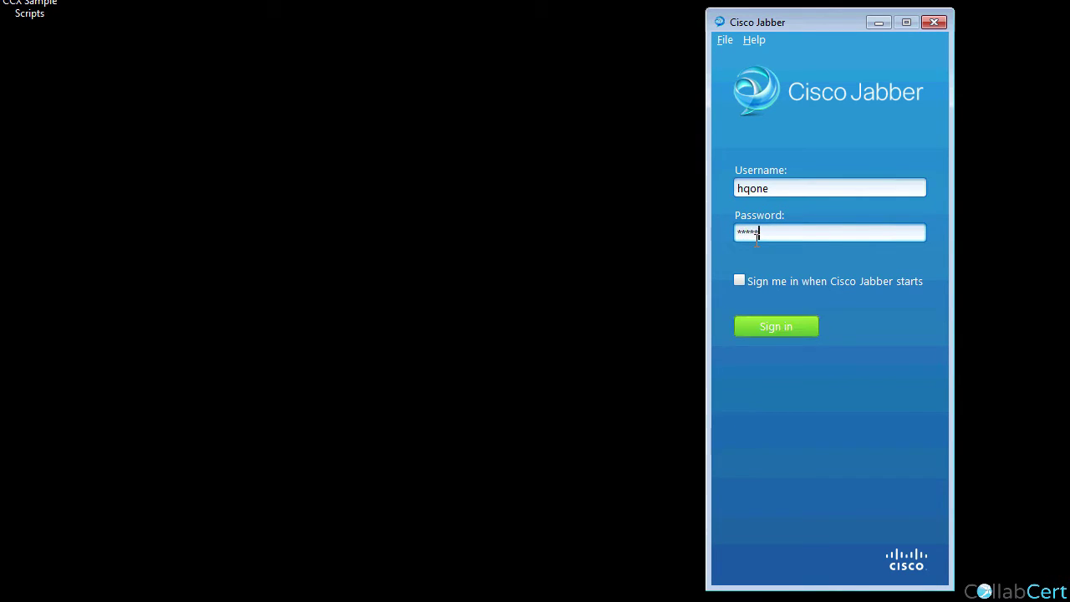
{"action": "key", "text": "Return"}
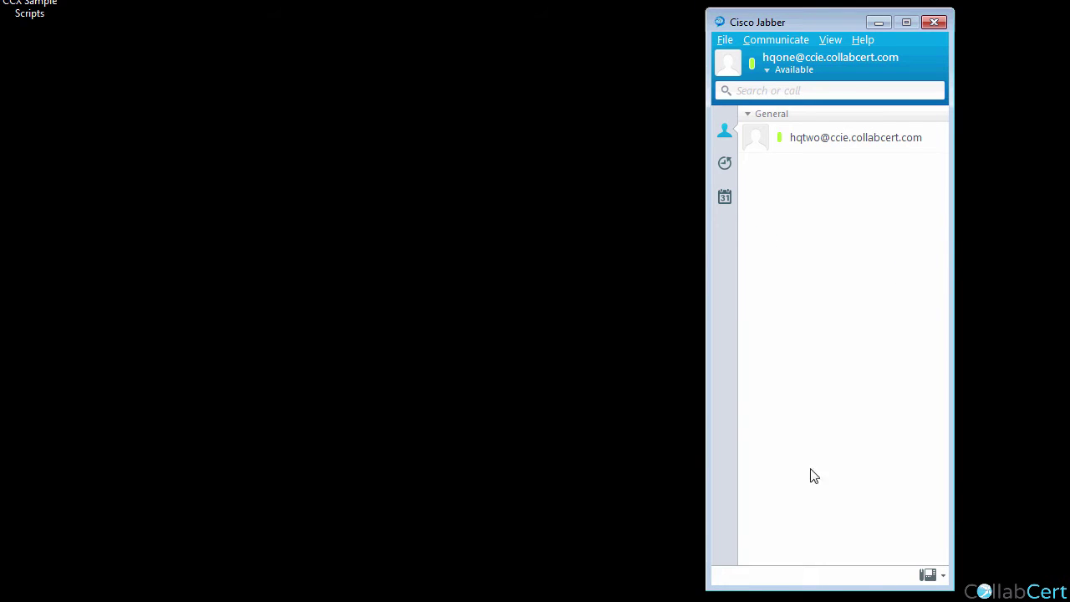
{"action": "left_click", "coordinate": [943, 577]}
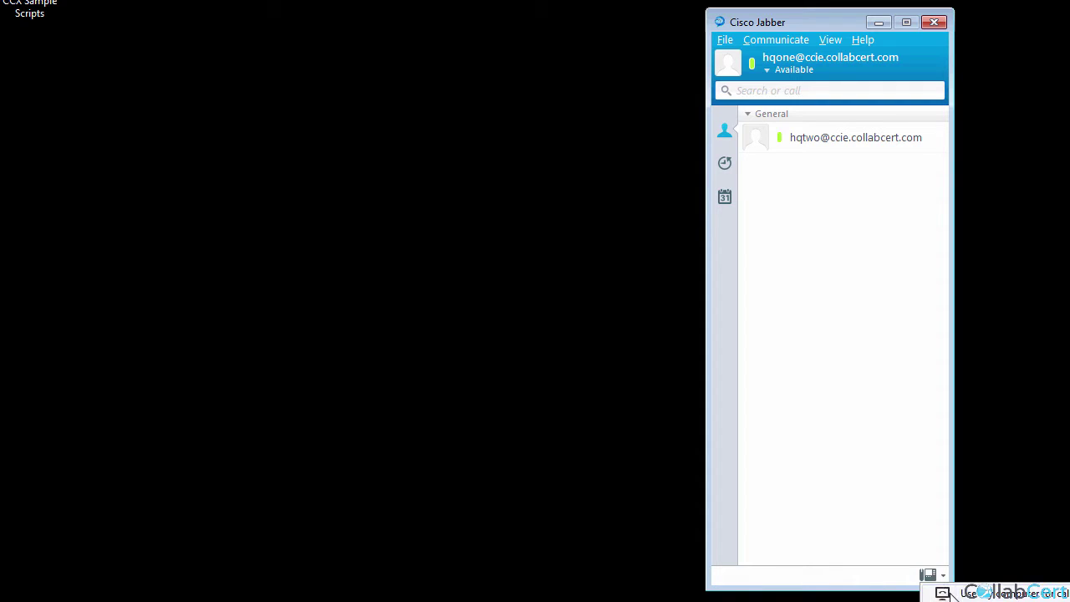
{"action": "left_click", "coordinate": [951, 593]}
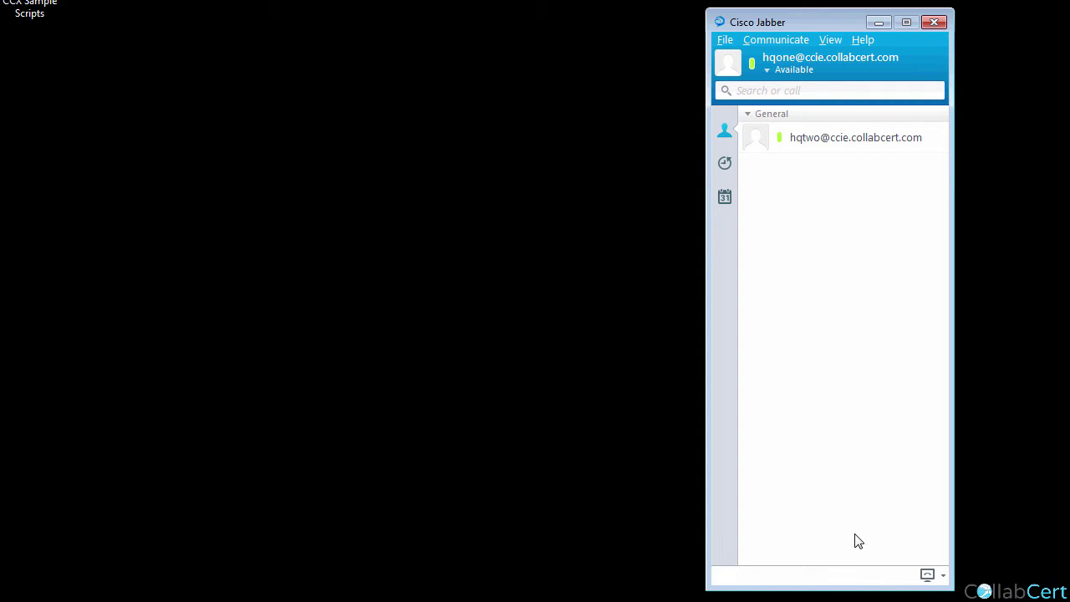
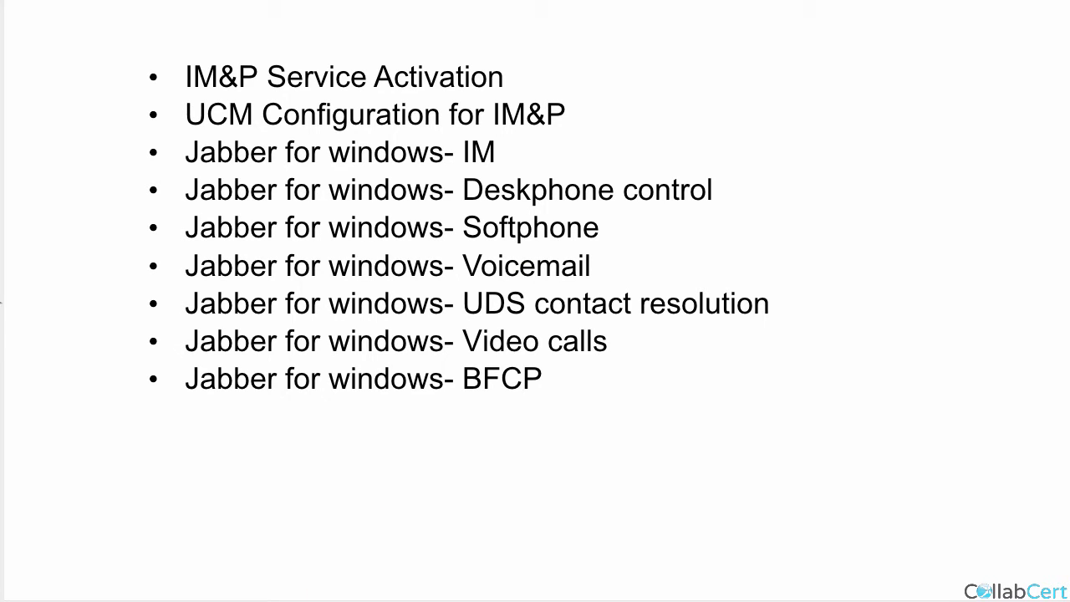
Advance to a blank whiteboard page and handwrite '9.2(3) - VmRest'.
{"action": "key", "text": "Right"}
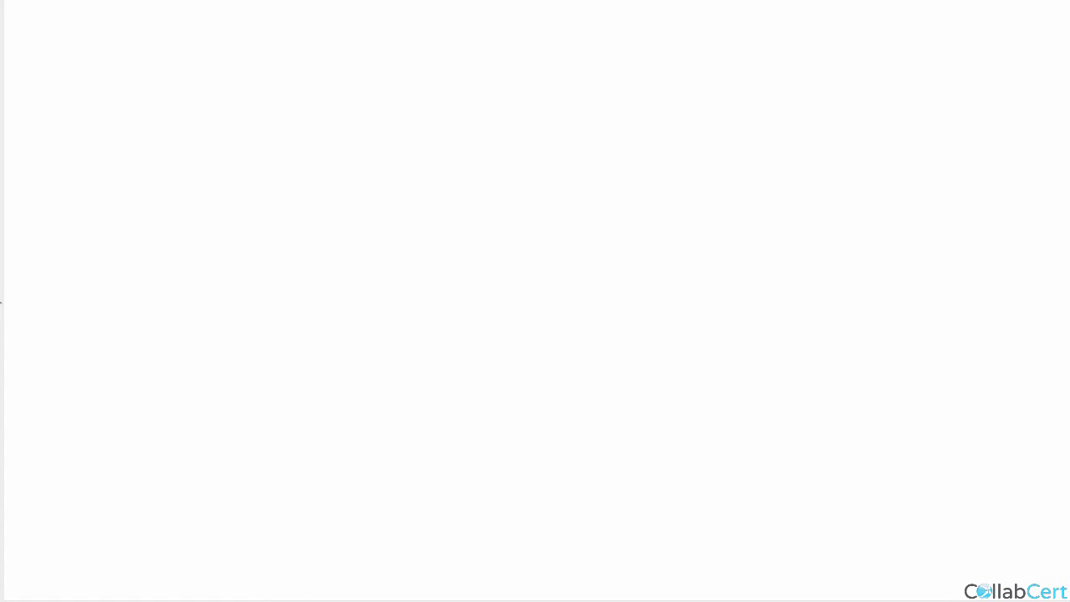
{"action": "left_click_drag", "start_coordinate": [246, 230], "coordinate": [249, 299]}
{"action": "left_click", "coordinate": [269, 294]}
{"action": "left_click_drag", "start_coordinate": [294, 241], "coordinate": [320, 294]}
{"action": "mouse_move", "coordinate": [368, 219]}
{"action": "left_mouse_down"}
{"action": "mouse_move", "coordinate": [370, 290]}
{"action": "mouse_move", "coordinate": [408, 276]}
{"action": "left_mouse_up"}
{"action": "left_click_drag", "start_coordinate": [438, 199], "coordinate": [445, 291]}
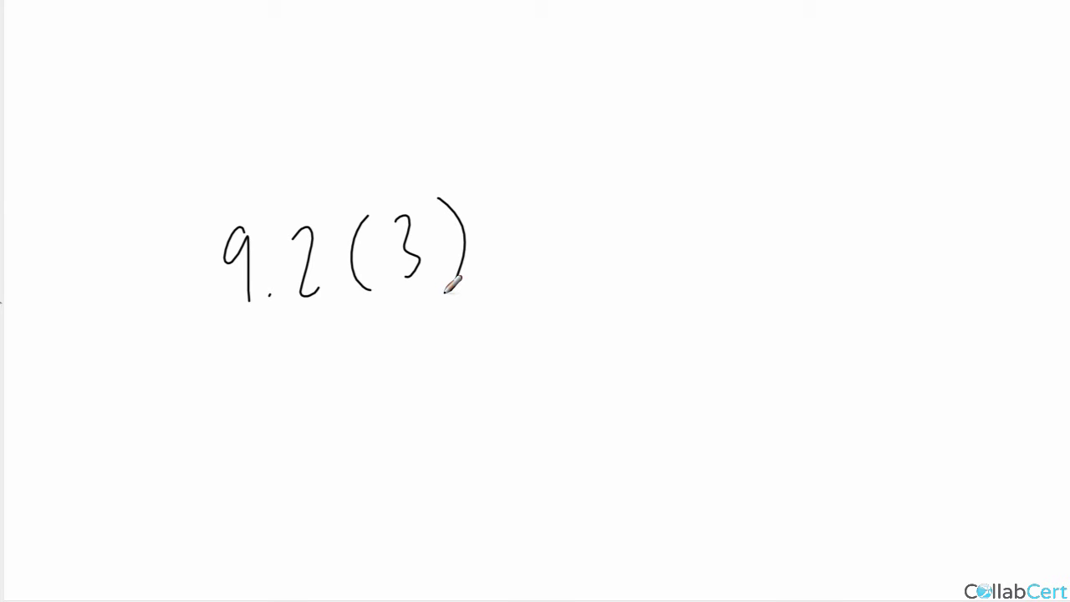
{"action": "left_click_drag", "start_coordinate": [536, 256], "coordinate": [634, 223]}
{"action": "mouse_move", "coordinate": [642, 275]}
{"action": "left_mouse_down"}
{"action": "mouse_move", "coordinate": [712, 224]}
{"action": "mouse_move", "coordinate": [762, 273]}
{"action": "mouse_move", "coordinate": [786, 274]}
{"action": "mouse_move", "coordinate": [805, 236]}
{"action": "left_mouse_up"}
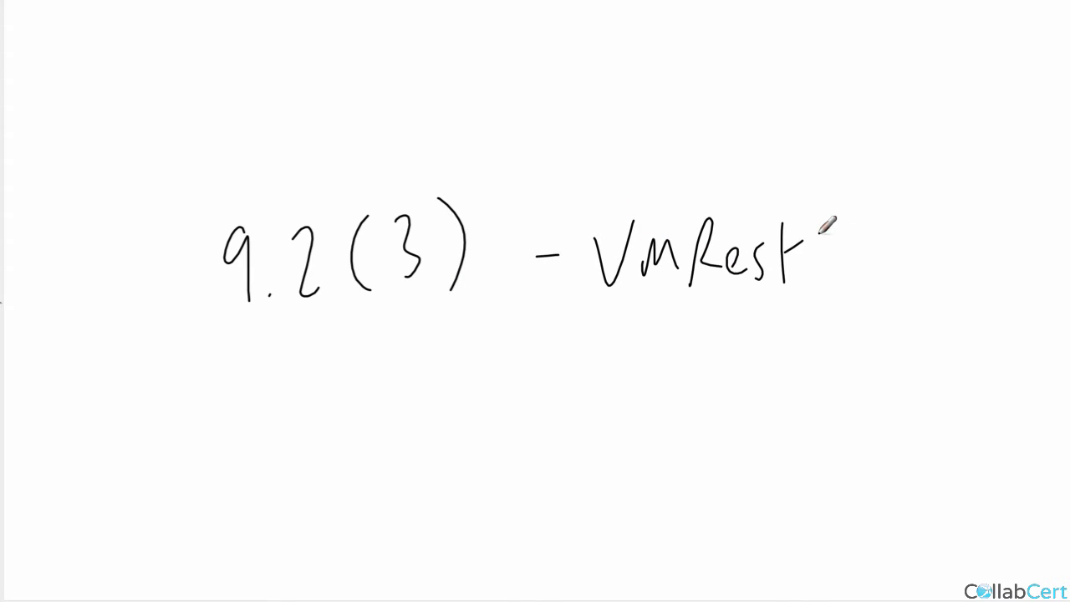
Handwrite '9.1 - IMAP' above the 9.2(3) line.
{"action": "mouse_move", "coordinate": [229, 72]}
{"action": "left_mouse_down"}
{"action": "mouse_move", "coordinate": [211, 79]}
{"action": "mouse_move", "coordinate": [236, 139]}
{"action": "left_mouse_up"}
{"action": "left_click", "coordinate": [269, 135]}
{"action": "left_click_drag", "start_coordinate": [305, 60], "coordinate": [309, 130]}
{"action": "left_click_drag", "start_coordinate": [430, 92], "coordinate": [455, 92]}
{"action": "mouse_move", "coordinate": [515, 72]}
{"action": "left_mouse_down"}
{"action": "mouse_move", "coordinate": [515, 115]}
{"action": "mouse_move", "coordinate": [582, 84]}
{"action": "mouse_move", "coordinate": [596, 109]}
{"action": "left_mouse_up"}
{"action": "left_click_drag", "start_coordinate": [597, 114], "coordinate": [619, 107]}
{"action": "left_click_drag", "start_coordinate": [637, 70], "coordinate": [638, 112]}
{"action": "left_click_drag", "start_coordinate": [638, 70], "coordinate": [636, 83]}
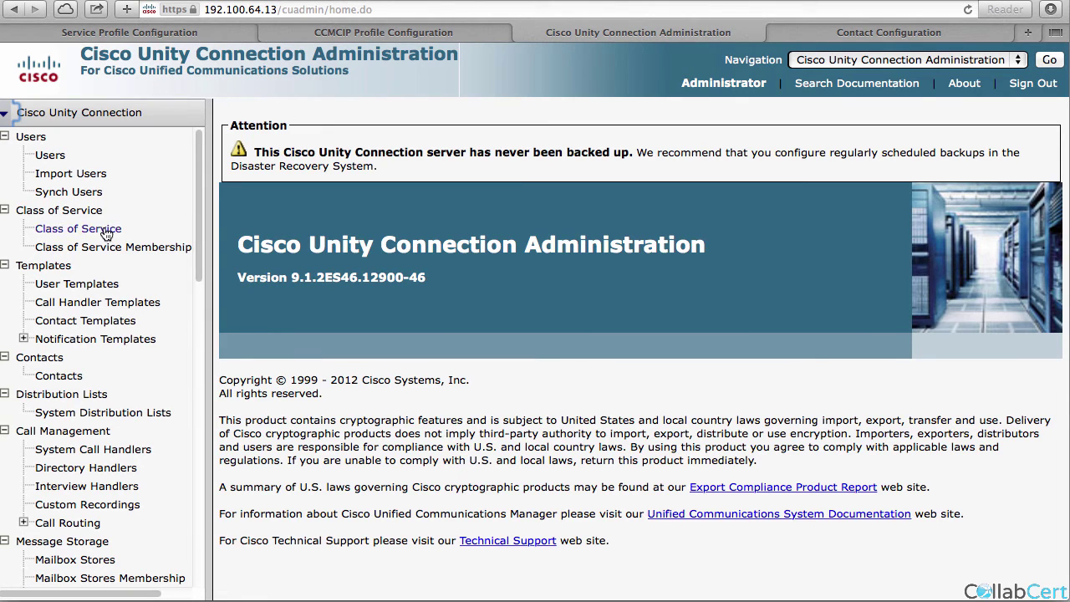
In Voice Mail User COS, toggle 'Allow Users to Use the Web Inbox and RSS Feeds' off and back on, then save.
{"action": "left_click", "coordinate": [78, 229]}
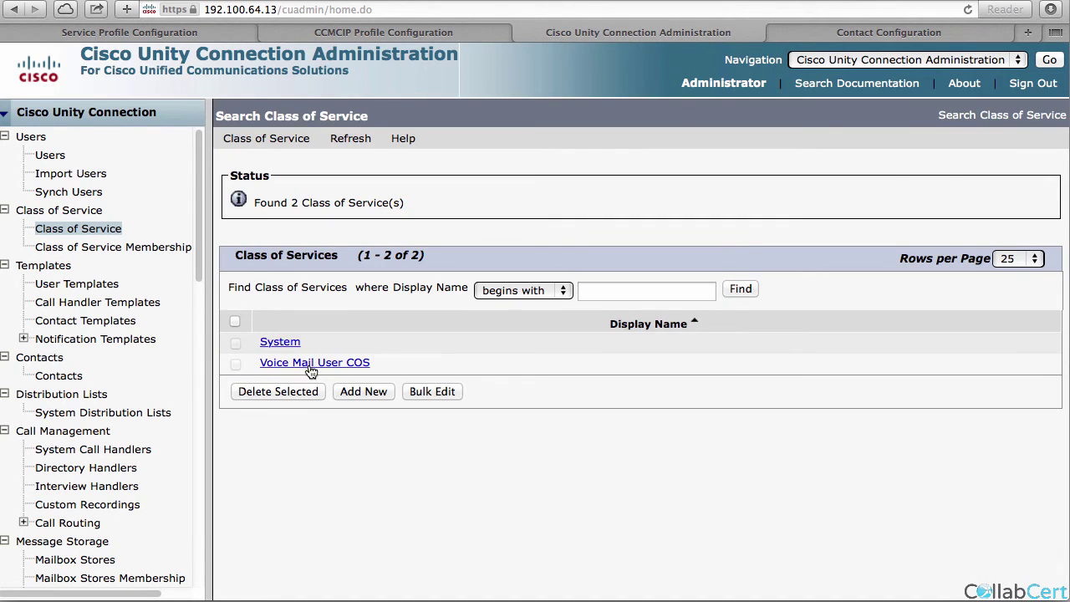
{"action": "left_click", "coordinate": [309, 363]}
{"action": "scroll", "coordinate": [342, 402], "scroll_direction": "down", "scroll_amount": 2}
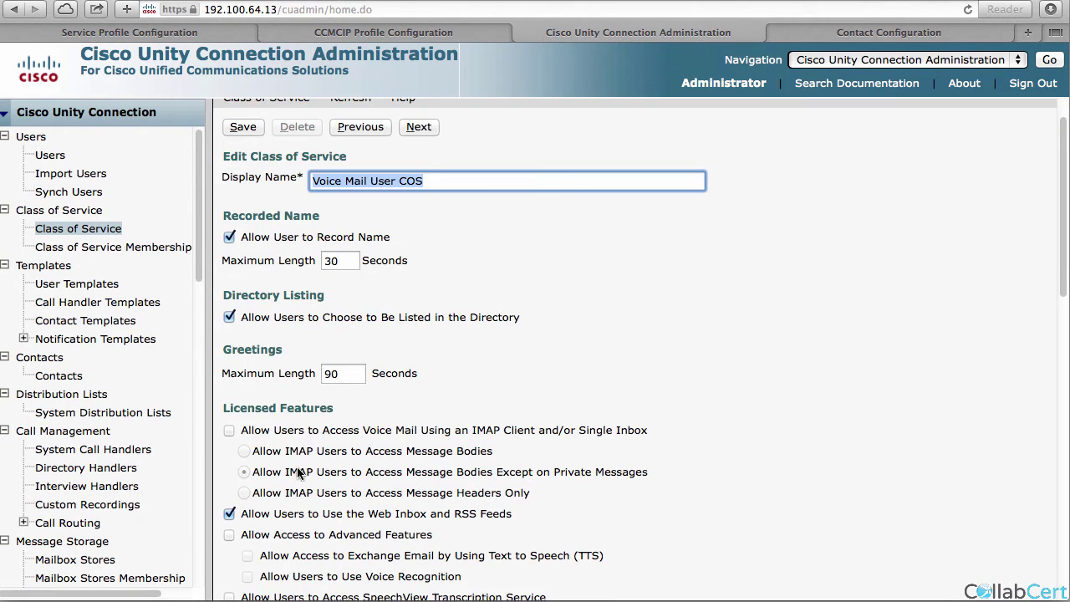
{"action": "scroll", "coordinate": [270, 498], "scroll_direction": "down", "scroll_amount": 2}
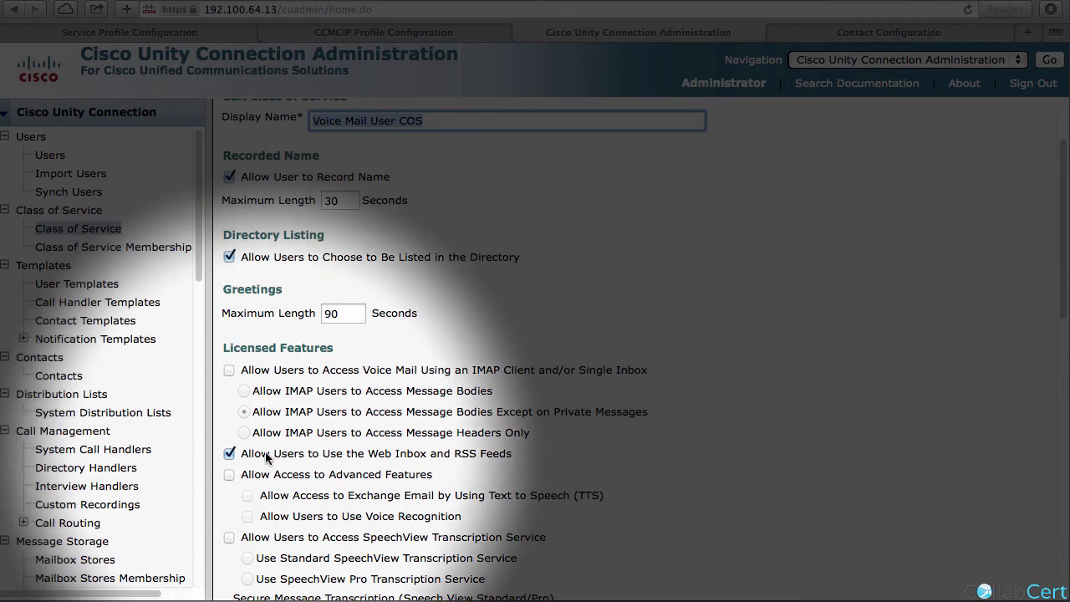
{"action": "left_click", "coordinate": [233, 454]}
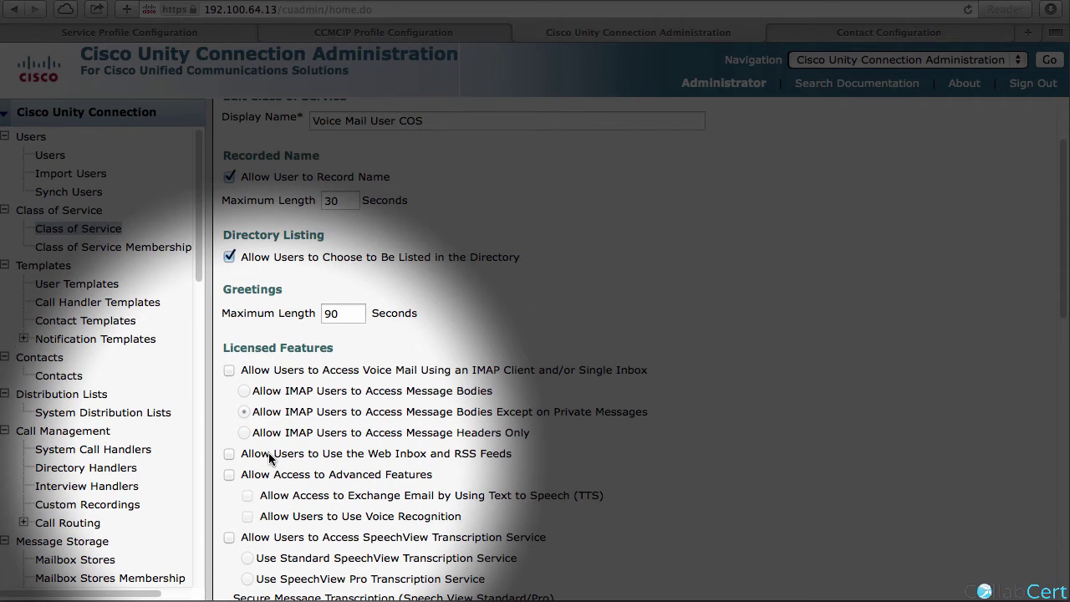
{"action": "scroll", "coordinate": [261, 461], "scroll_direction": "down", "scroll_amount": 1}
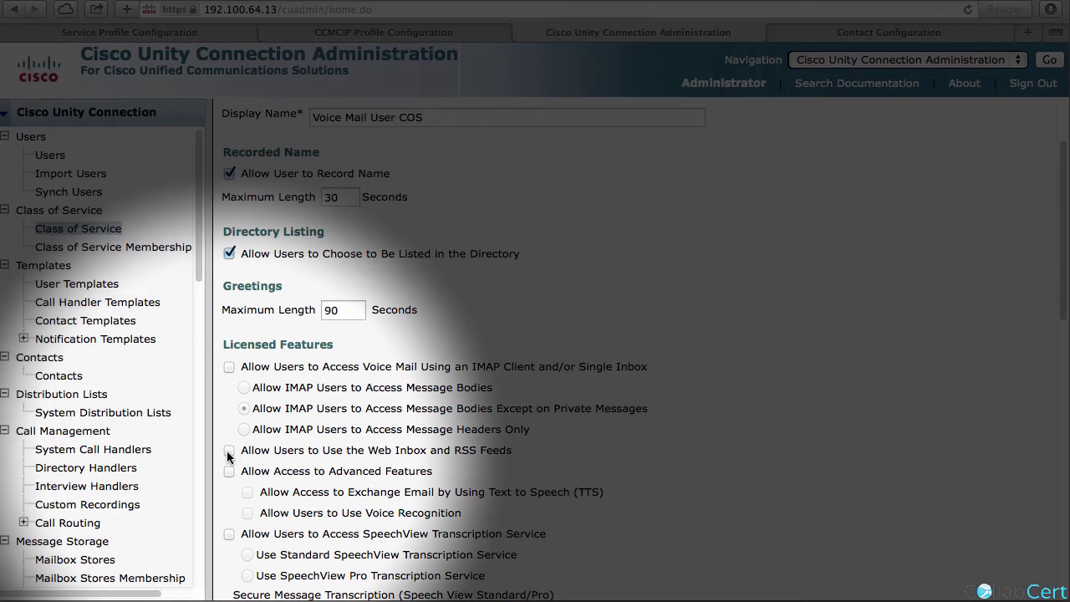
{"action": "left_click", "coordinate": [229, 451]}
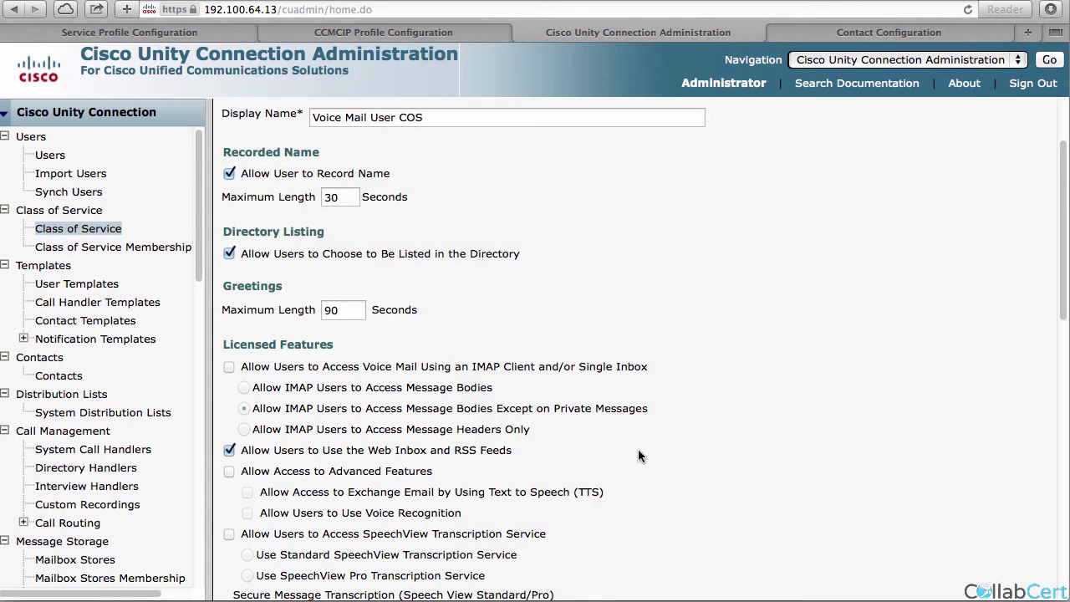
{"action": "scroll", "coordinate": [341, 305], "scroll_direction": "up", "scroll_amount": 3}
{"action": "left_click", "coordinate": [244, 169]}
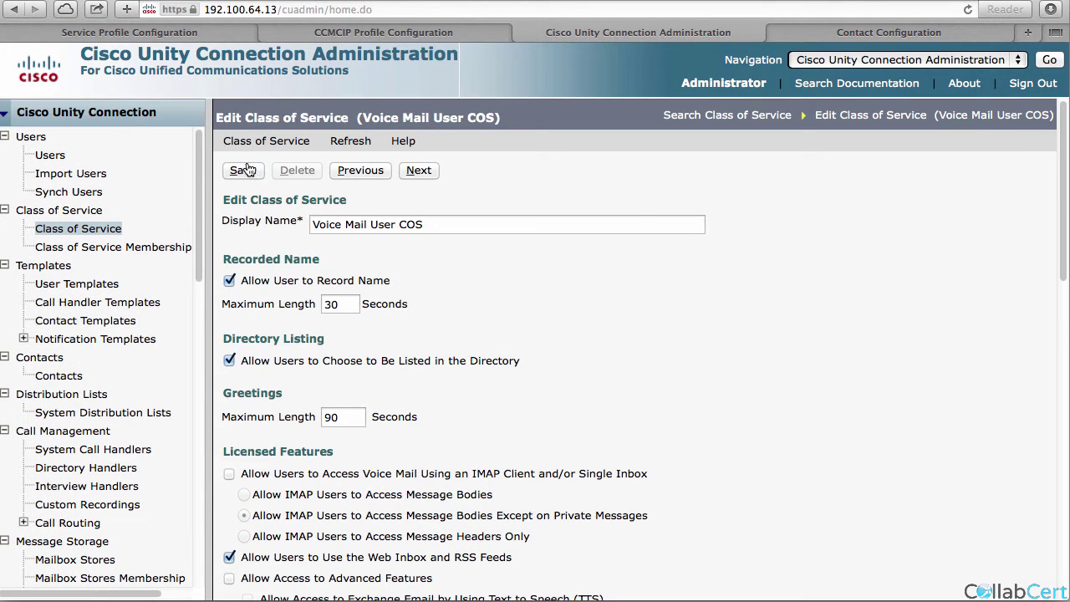
{"action": "left_click", "coordinate": [52, 156]}
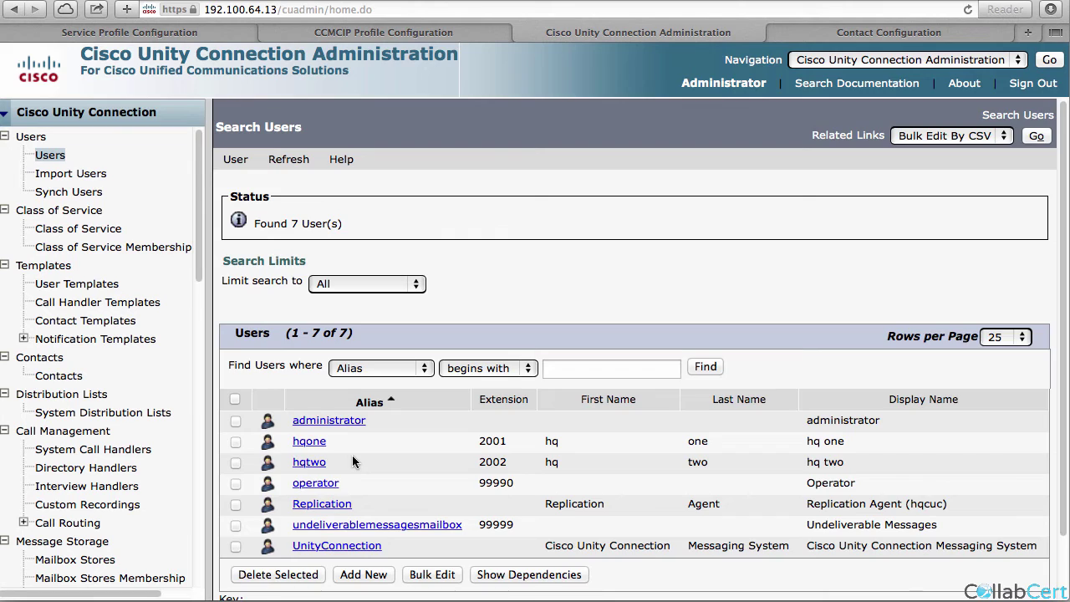
Open the first user's Change Password page for the Web Application credential.
{"action": "left_click", "coordinate": [277, 162]}
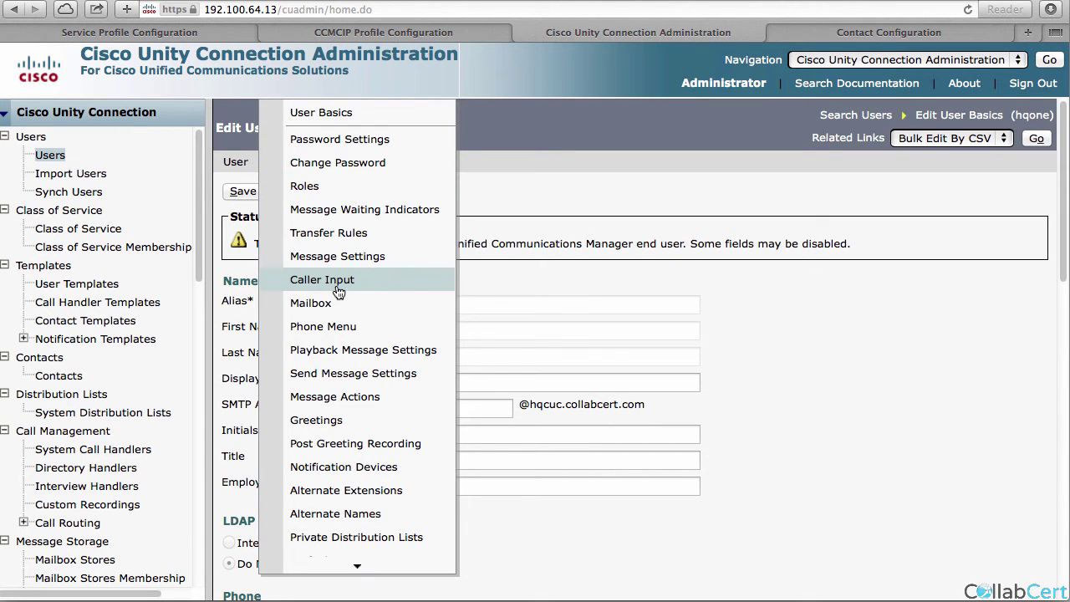
{"action": "left_click", "coordinate": [334, 164]}
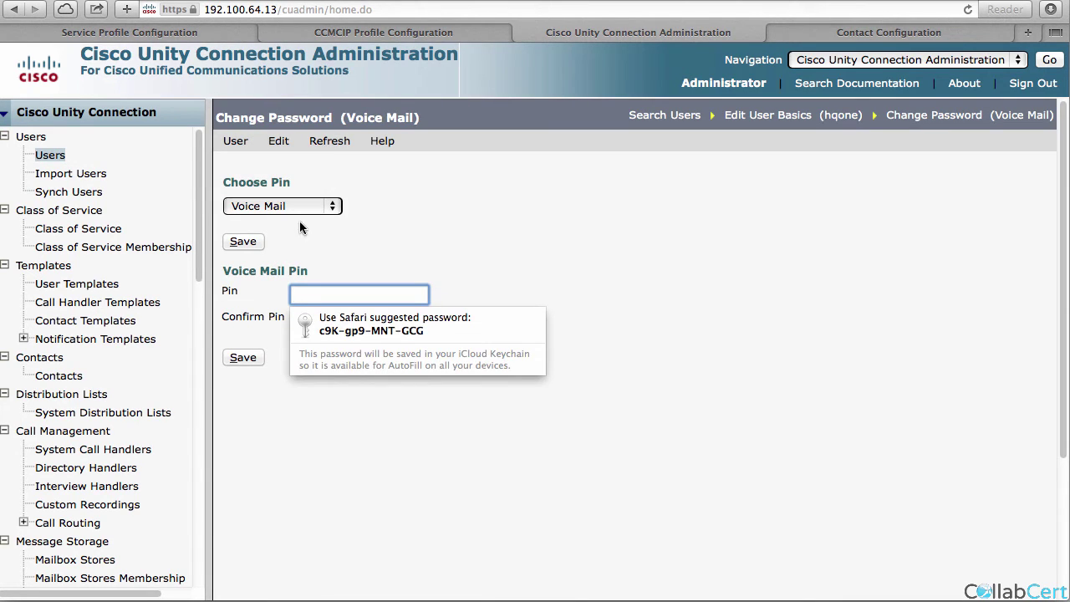
{"action": "left_click", "coordinate": [295, 211]}
{"action": "left_click", "coordinate": [294, 195]}
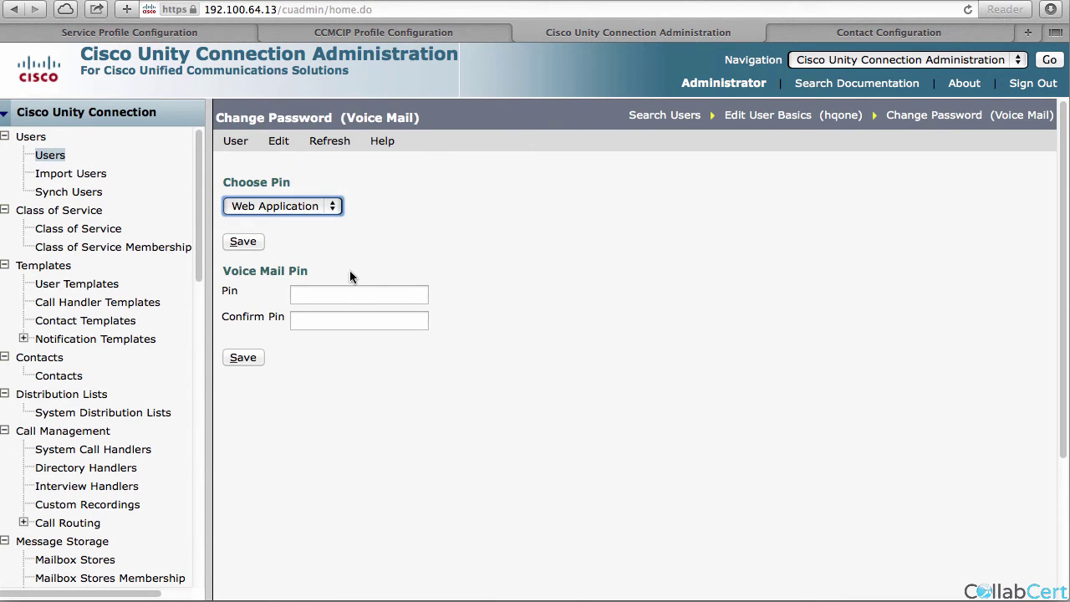
Enter and confirm a new web application password and save; it is rejected as a repeated credential.
{"action": "left_click", "coordinate": [518, 243]}
{"action": "left_click", "coordinate": [390, 292]}
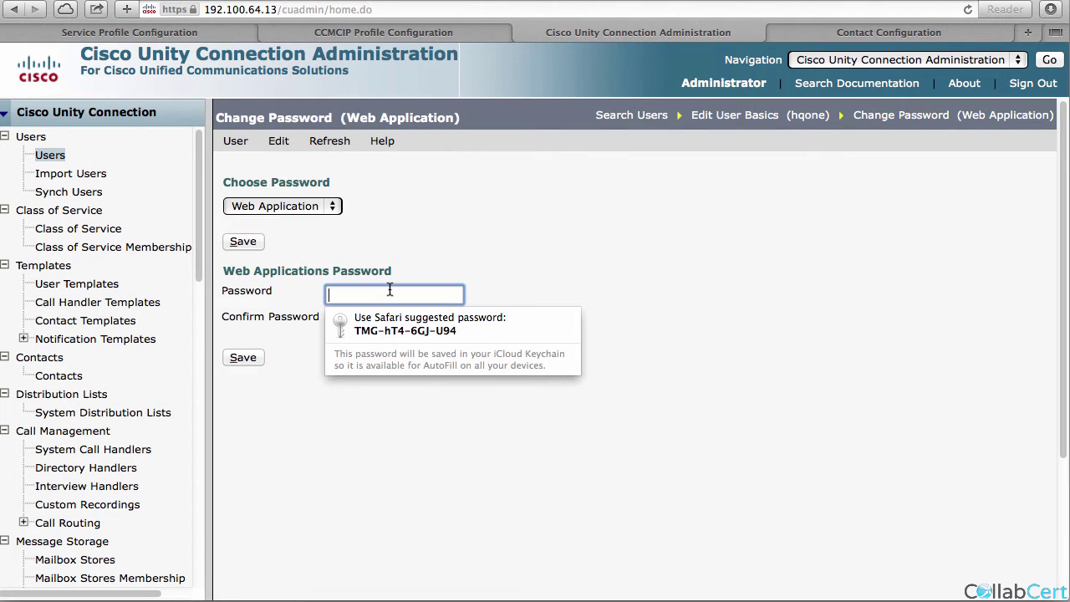
{"action": "type", "text": "12345"}
{"action": "key", "text": "Tab"}
{"action": "type", "text": "12345"}
{"action": "left_click", "coordinate": [249, 362]}
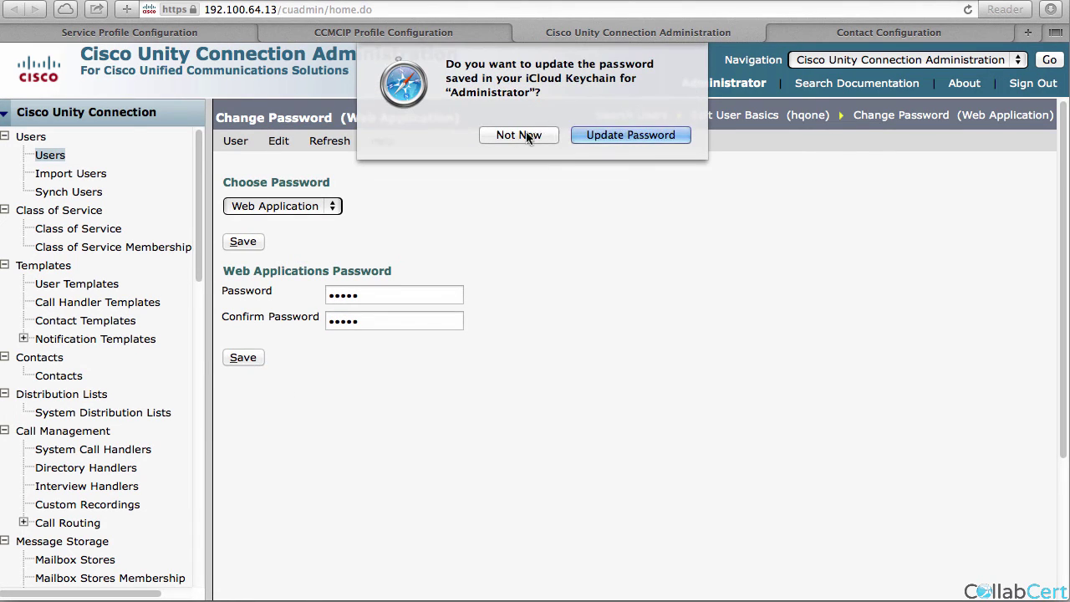
{"action": "left_click", "coordinate": [532, 135]}
{"action": "left_click", "coordinate": [654, 295]}
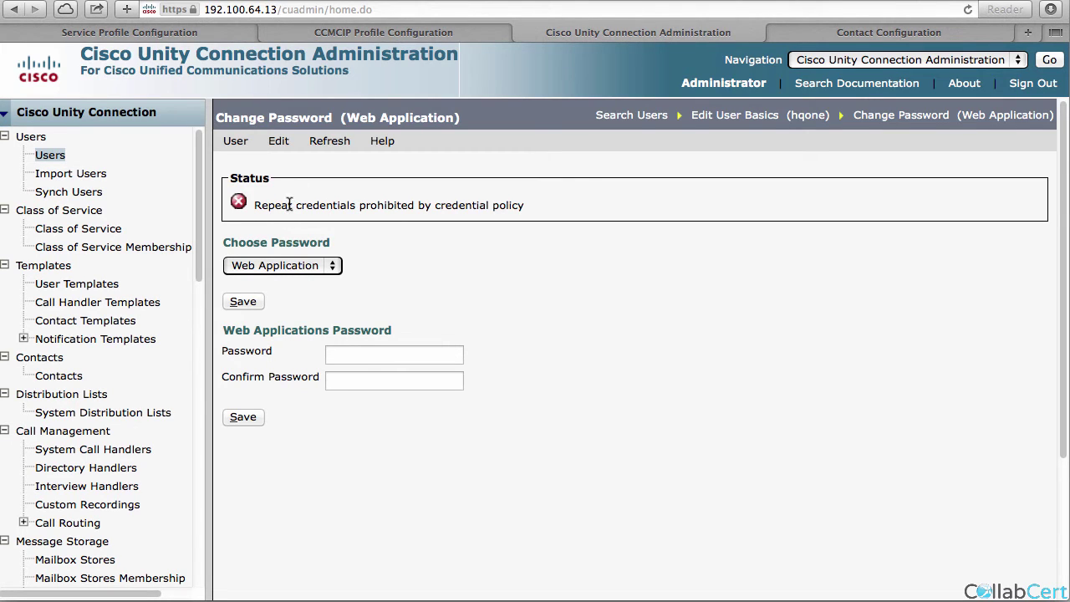
{"action": "left_click", "coordinate": [287, 147]}
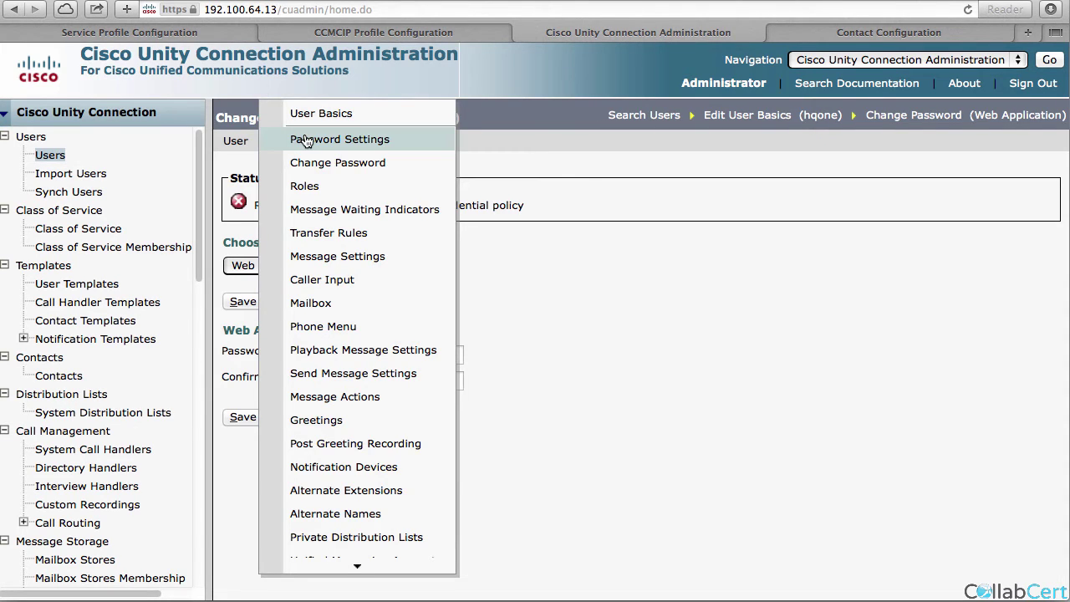
Show the user's Web Application password settings.
{"action": "left_click", "coordinate": [306, 140]}
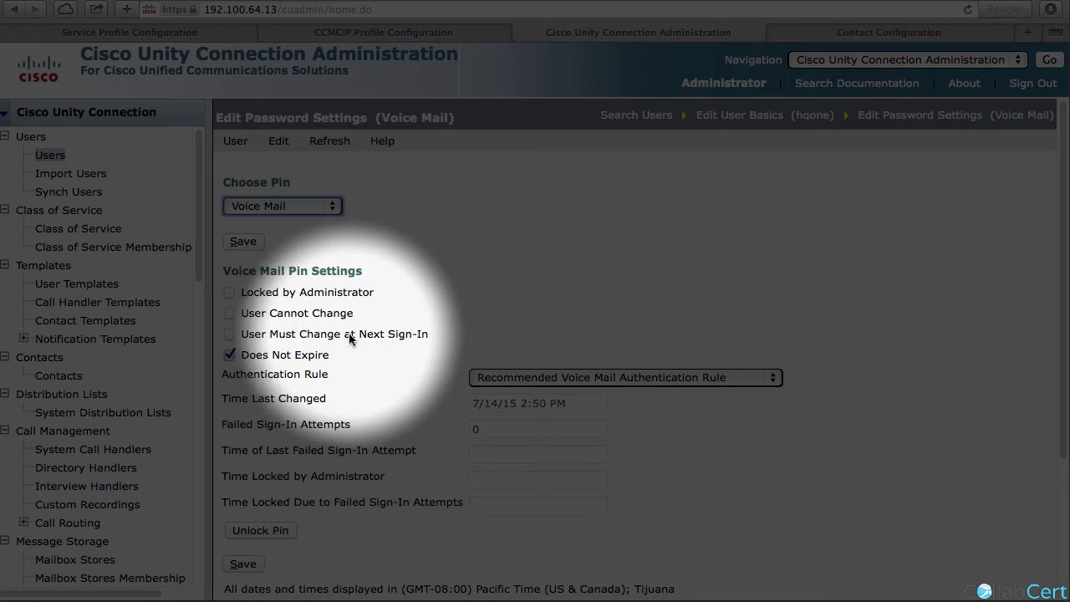
{"action": "left_click", "coordinate": [280, 208]}
{"action": "left_click", "coordinate": [283, 192]}
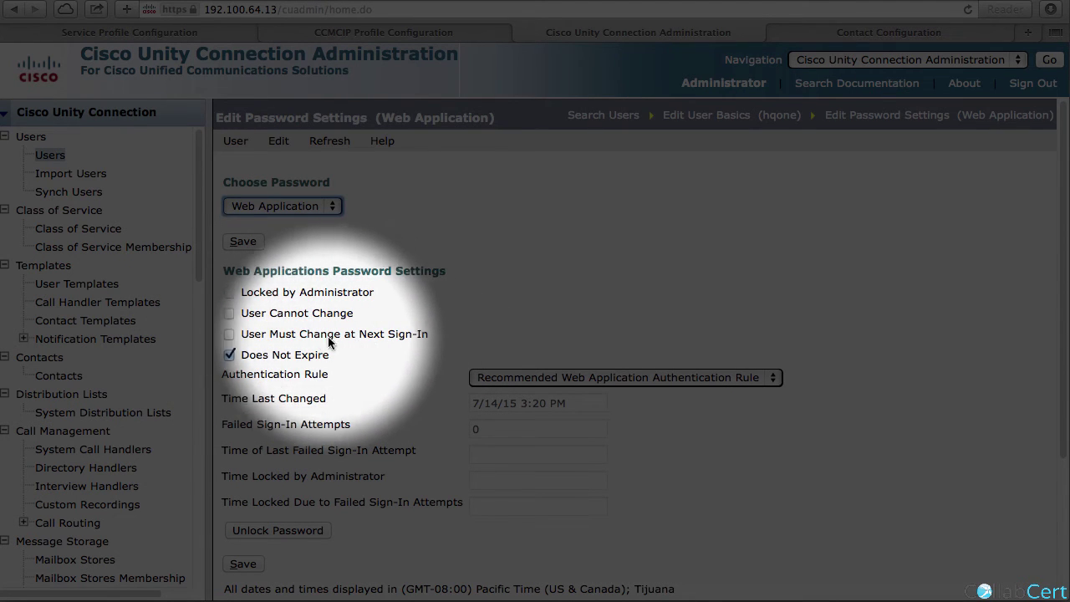
{"action": "scroll", "coordinate": [160, 385], "scroll_direction": "down", "scroll_amount": 10}
{"action": "scroll", "coordinate": [114, 376], "scroll_direction": "up", "scroll_amount": 6}
Open the Recommended Web Application Authentication Rule to check its credential-change limits.
{"action": "left_click", "coordinate": [112, 271]}
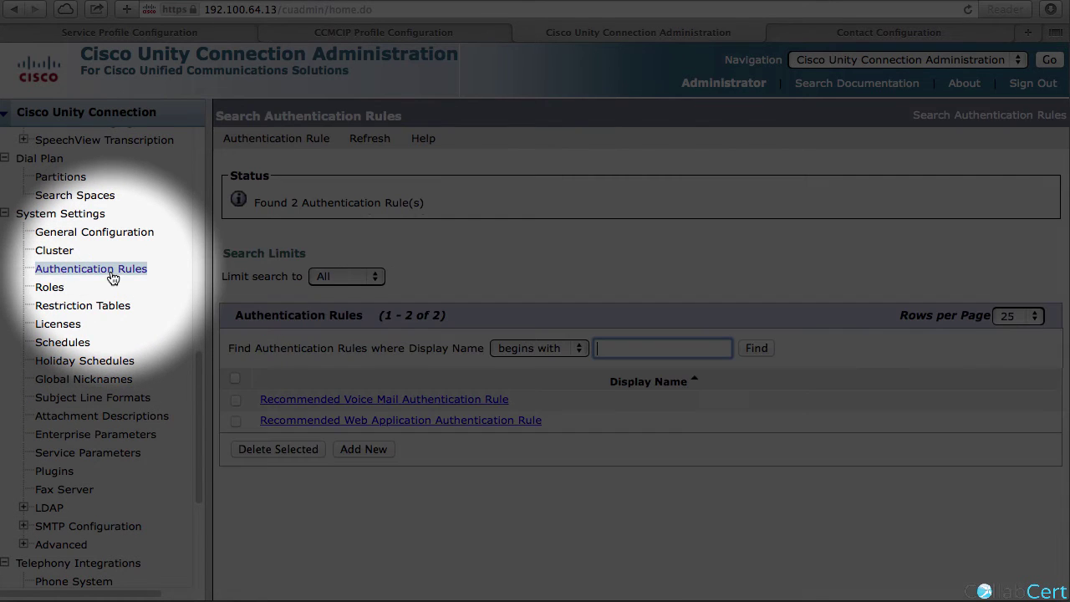
{"action": "left_click", "coordinate": [303, 421]}
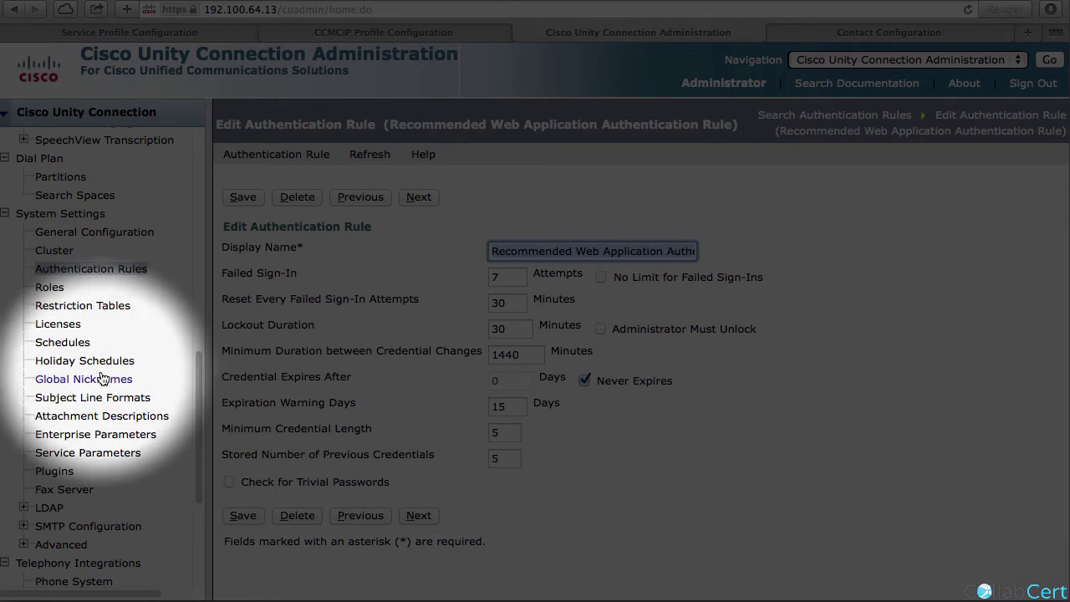
{"action": "scroll", "coordinate": [106, 381], "scroll_direction": "up", "scroll_amount": 10}
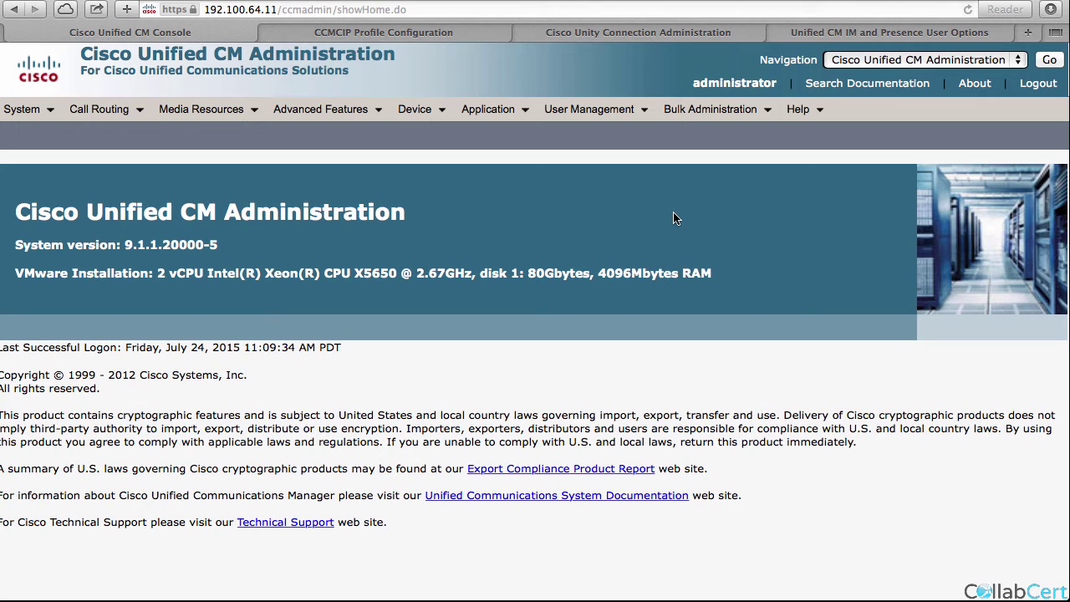
Add a new MailStore UC service named cuc and save it.
{"action": "mouse_move", "coordinate": [592, 110]}
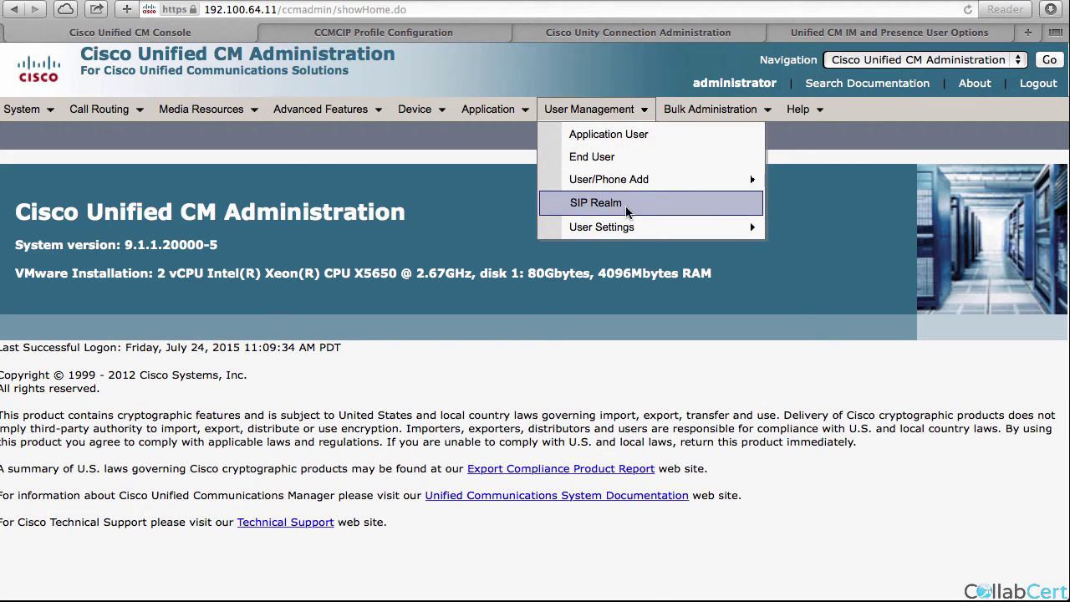
{"action": "mouse_move", "coordinate": [635, 224]}
{"action": "left_click", "coordinate": [899, 363]}
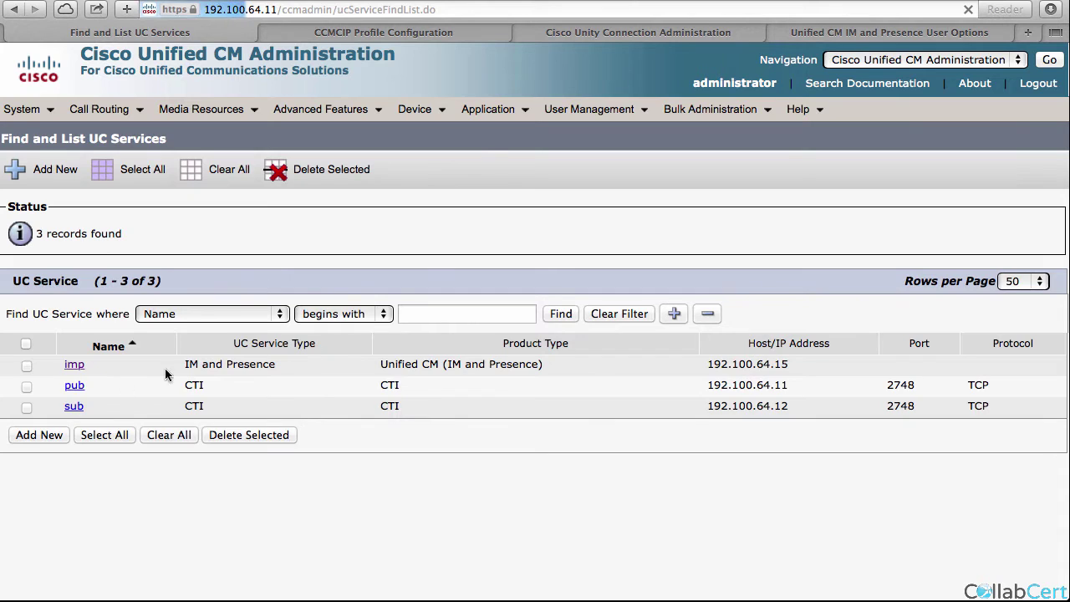
{"action": "left_click", "coordinate": [40, 435]}
{"action": "left_click", "coordinate": [195, 307]}
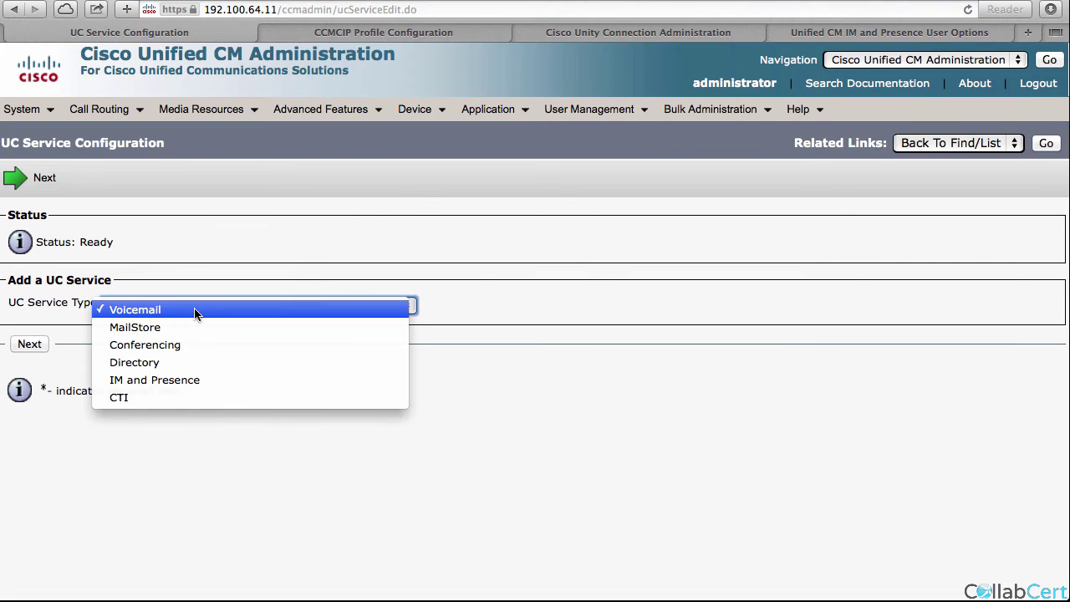
{"action": "left_click", "coordinate": [184, 329]}
{"action": "left_click", "coordinate": [27, 344]}
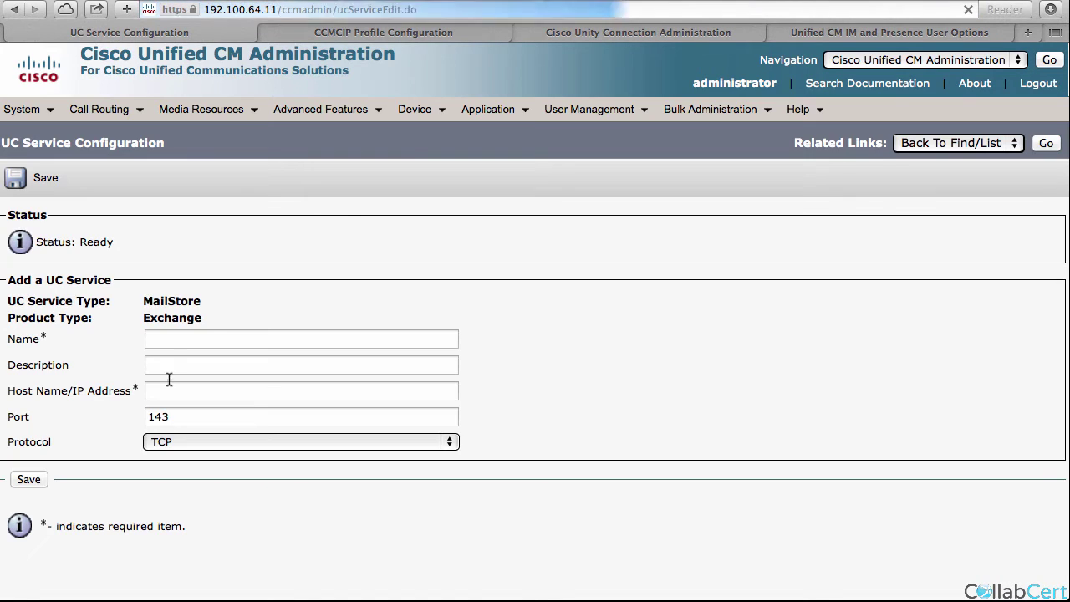
{"action": "left_click", "coordinate": [171, 345]}
{"action": "type", "text": "cuc"}
{"action": "key", "text": "Tab"}
{"action": "key", "text": "Tab"}
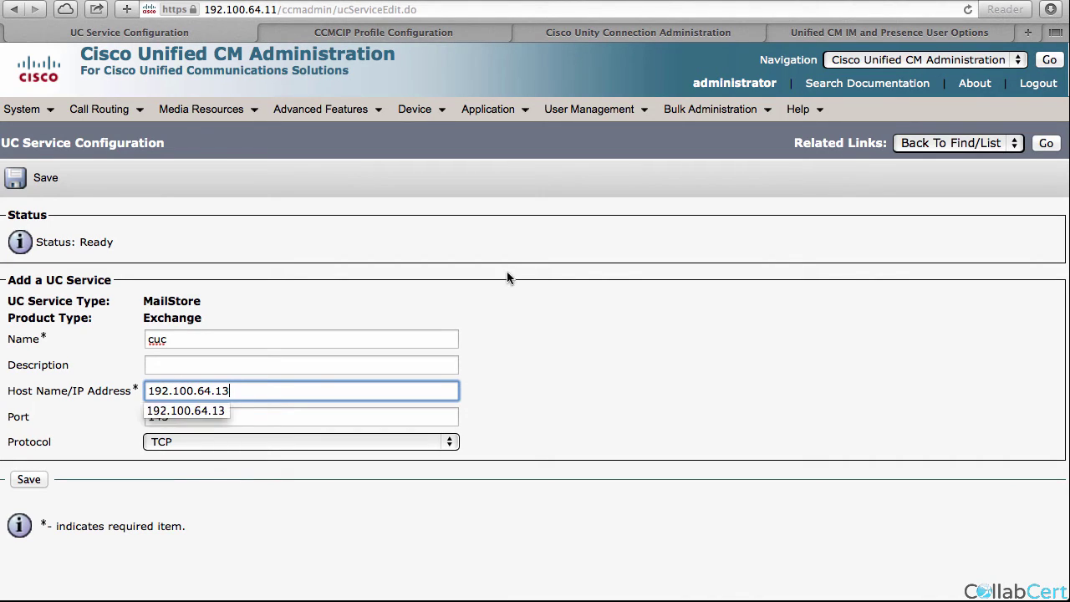
{"action": "left_click", "coordinate": [543, 286]}
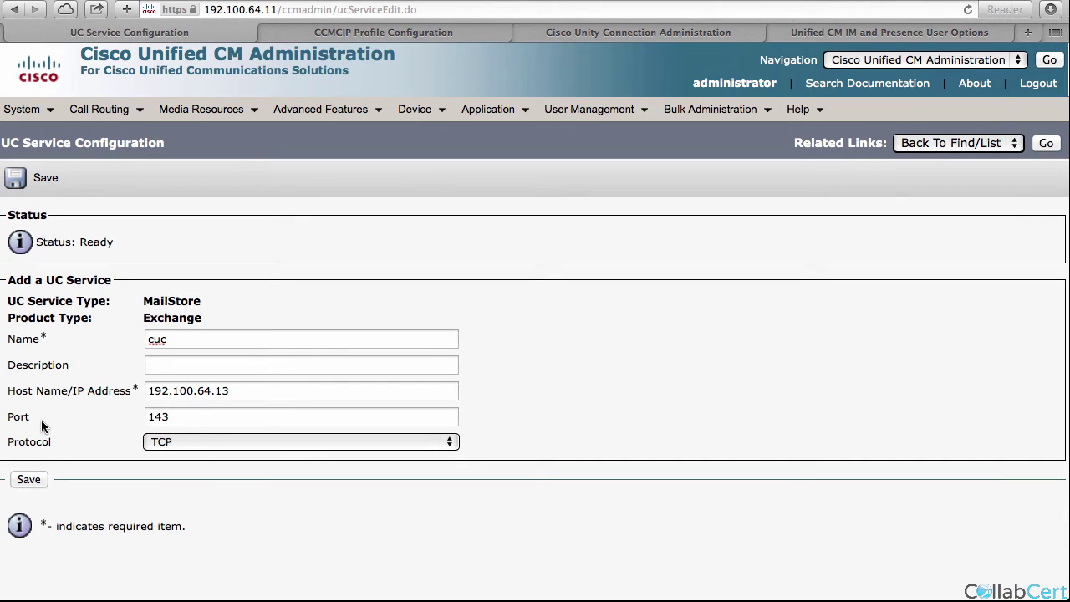
{"action": "left_click", "coordinate": [34, 480]}
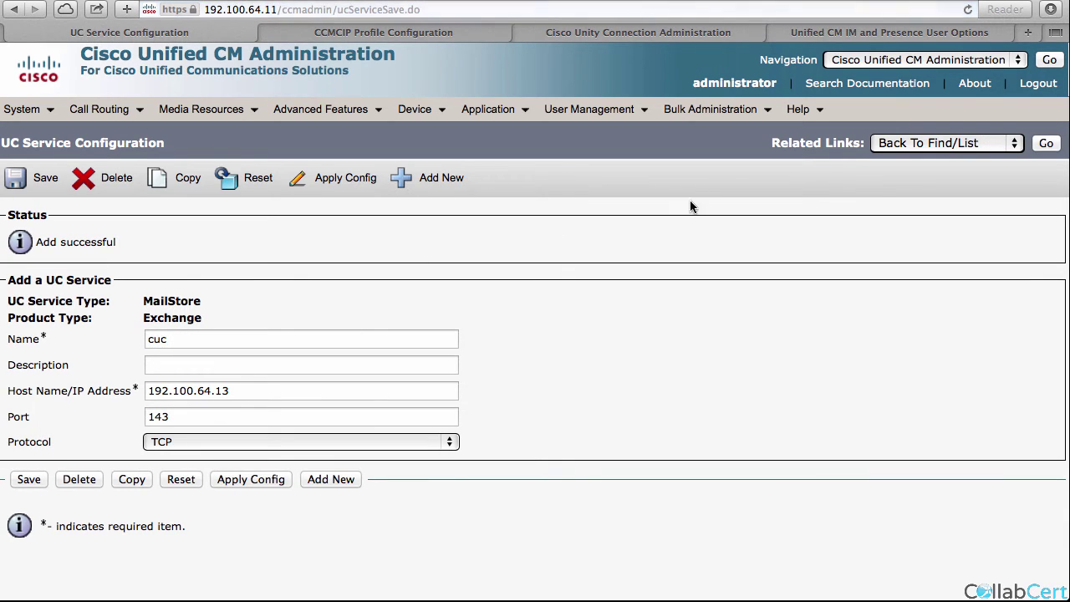
Set cuc as the primary MailStore in the hq service profile and save.
{"action": "mouse_move", "coordinate": [644, 123]}
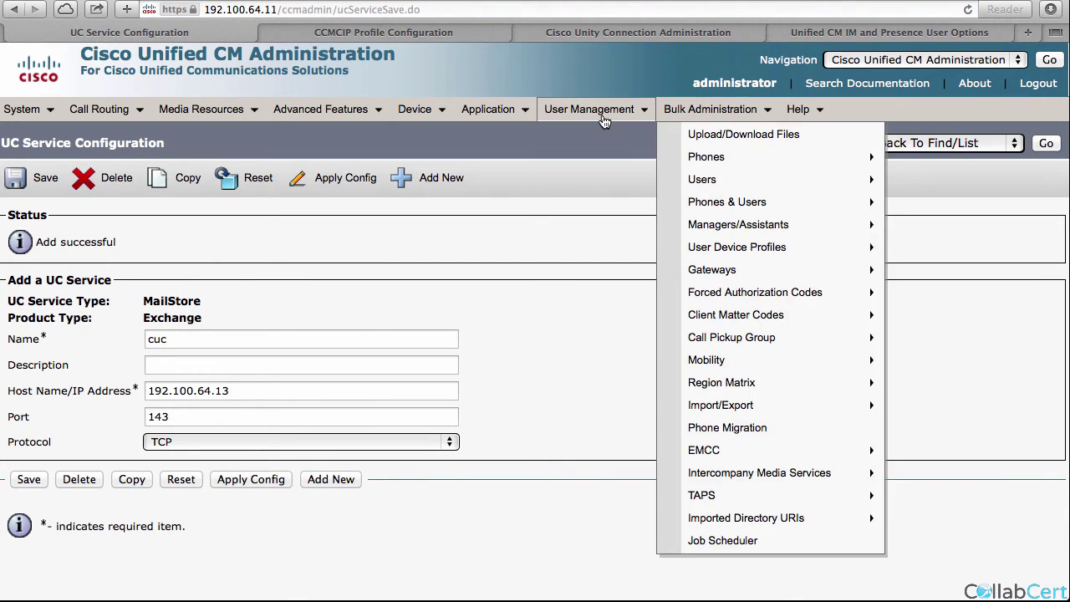
{"action": "mouse_move", "coordinate": [636, 225]}
{"action": "left_click", "coordinate": [826, 384]}
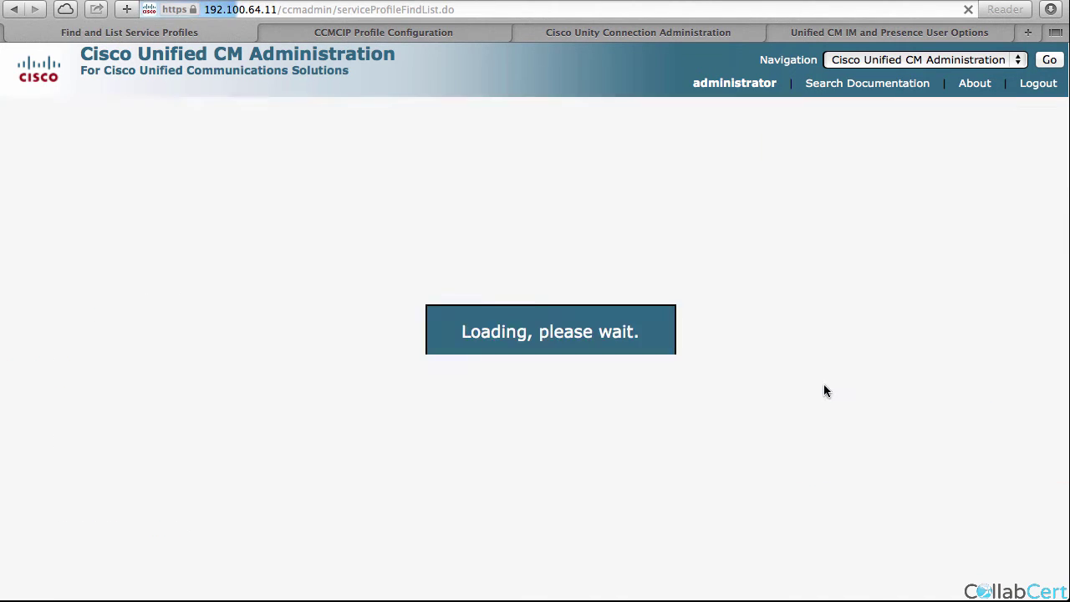
{"action": "left_click", "coordinate": [111, 362]}
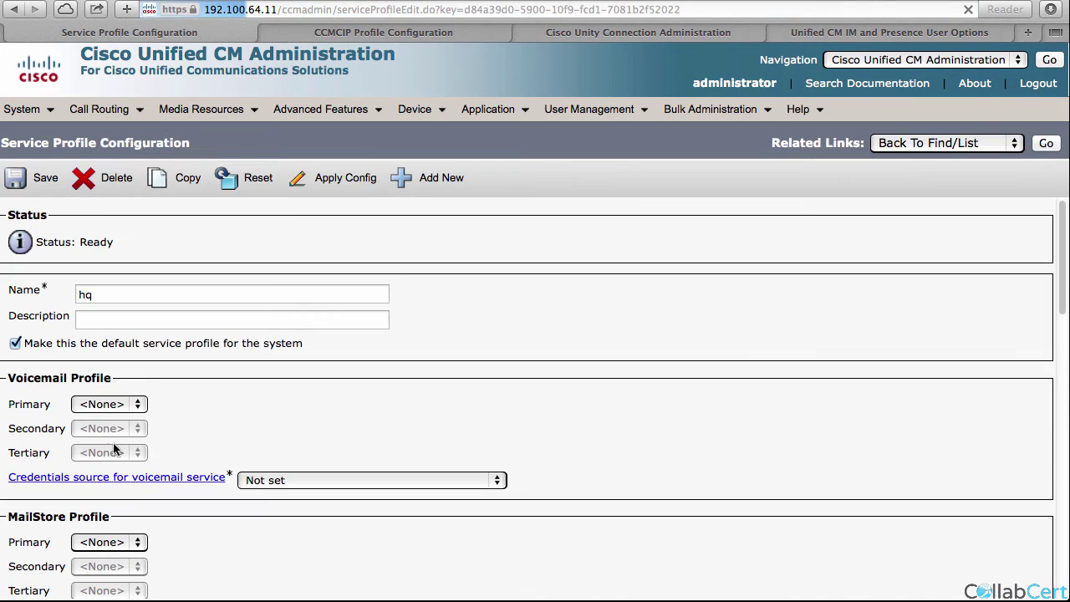
{"action": "left_click", "coordinate": [87, 543]}
{"action": "left_click", "coordinate": [89, 566]}
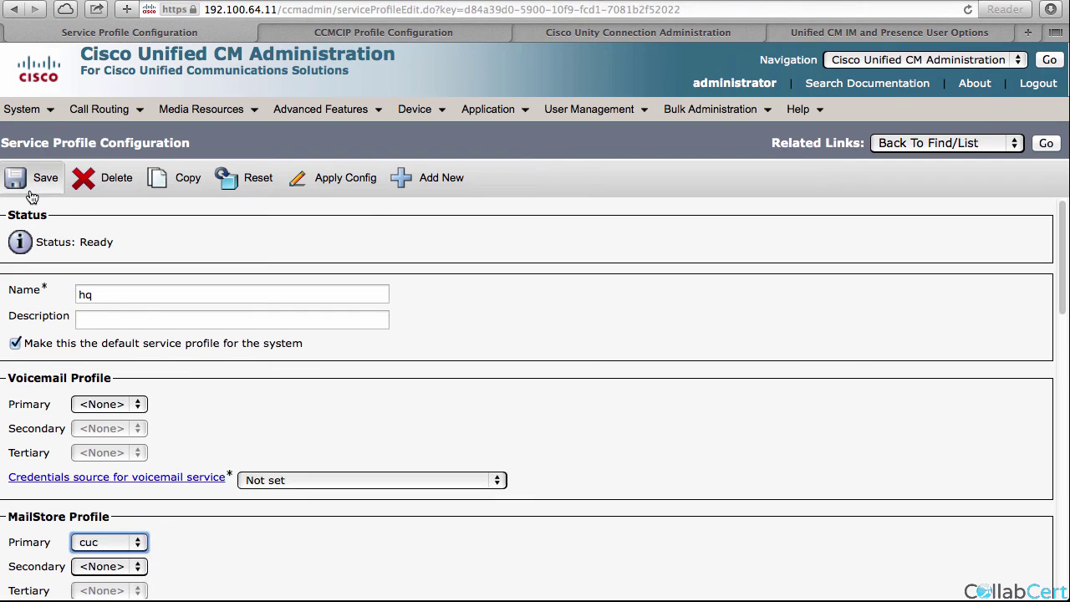
{"action": "left_click", "coordinate": [29, 182]}
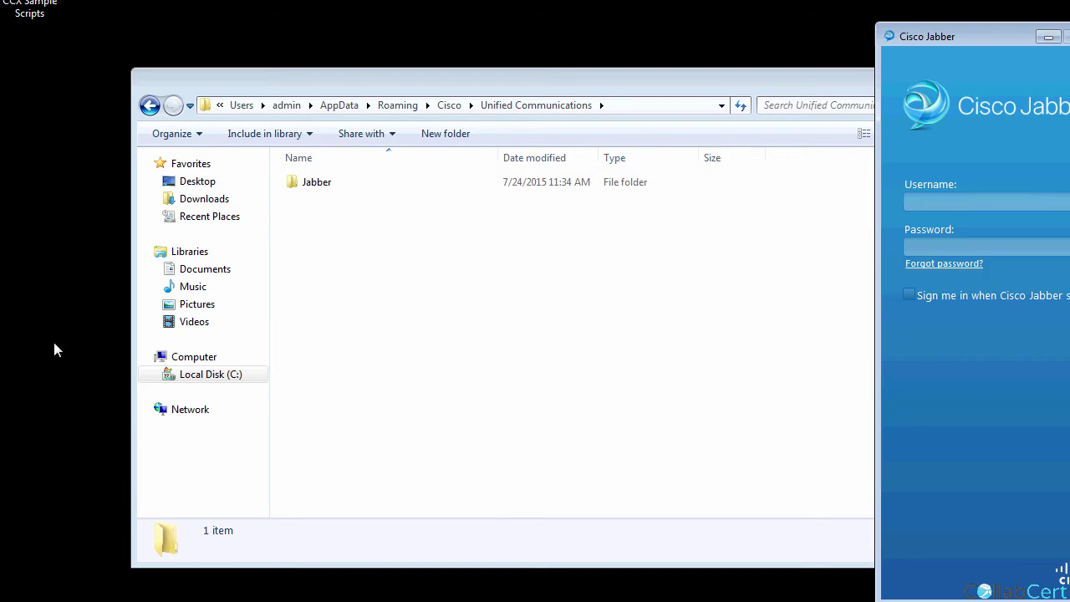
Sign in to Jabber as hqone with the account password, then minimize the file browser.
{"action": "left_click_drag", "start_coordinate": [984, 37], "coordinate": [783, 26]}
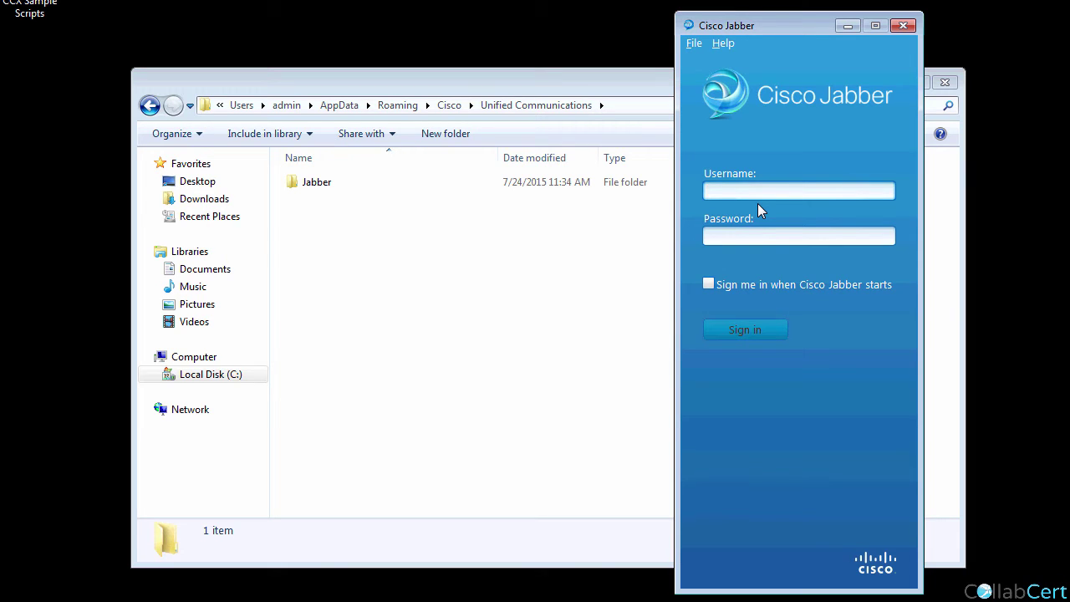
{"action": "type", "text": "hqone"}
{"action": "key", "text": "Tab"}
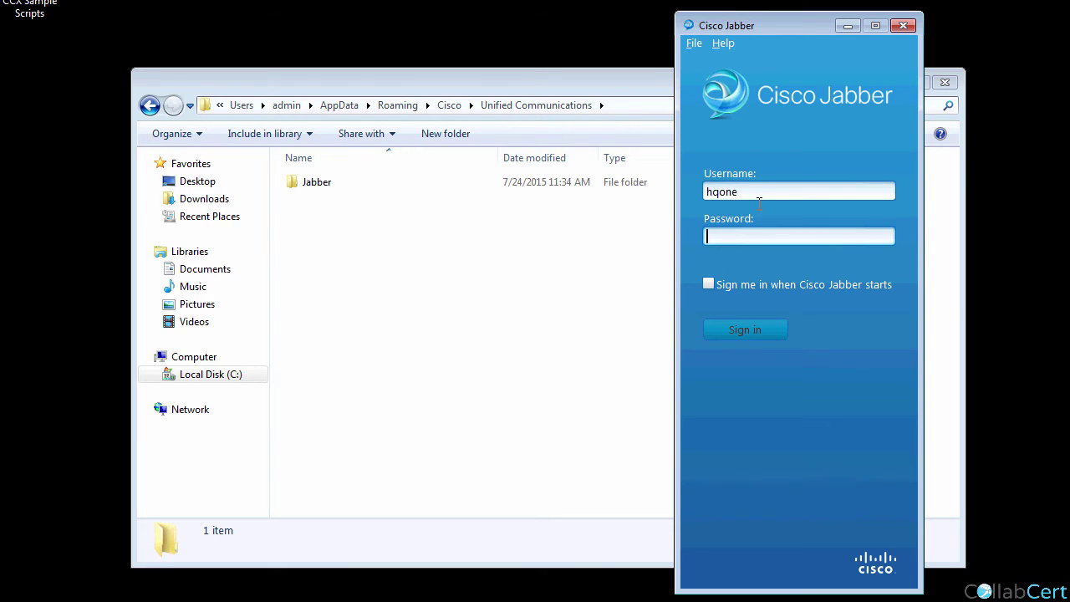
{"action": "type", "text": "123"}
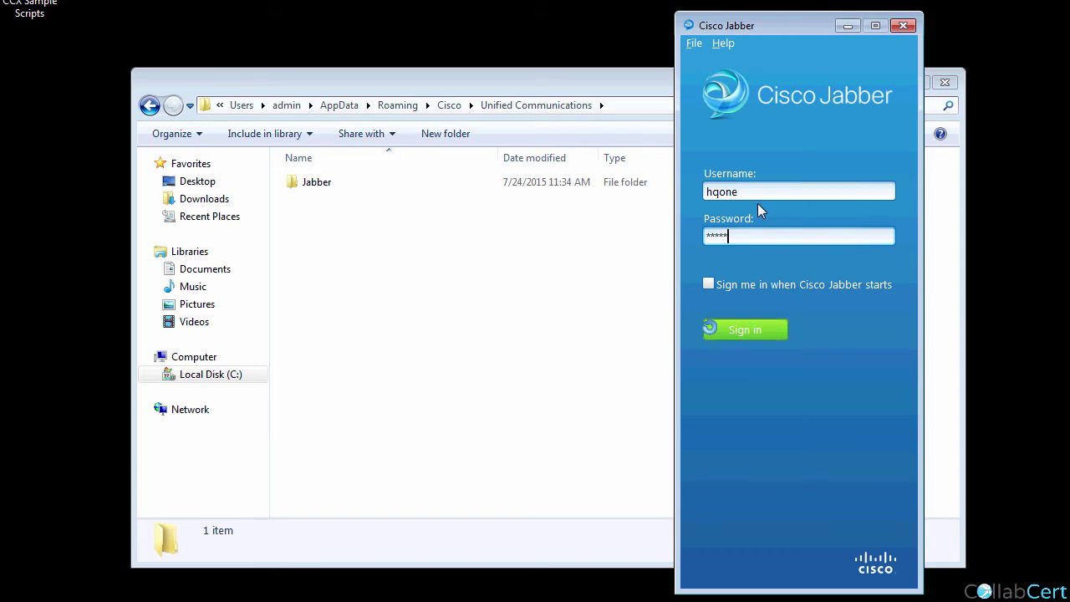
{"action": "left_click", "coordinate": [709, 326]}
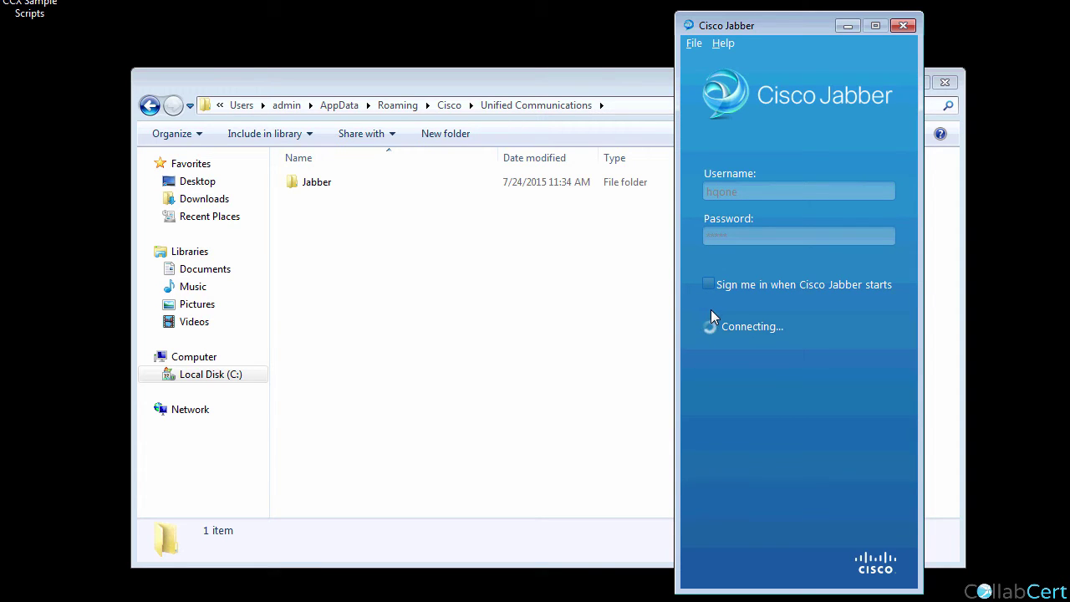
{"action": "mouse_move", "coordinate": [802, 27]}
{"action": "left_mouse_down"}
{"action": "mouse_move", "coordinate": [734, 28]}
{"action": "mouse_move", "coordinate": [816, 23]}
{"action": "left_mouse_up"}
{"action": "left_click", "coordinate": [889, 82]}
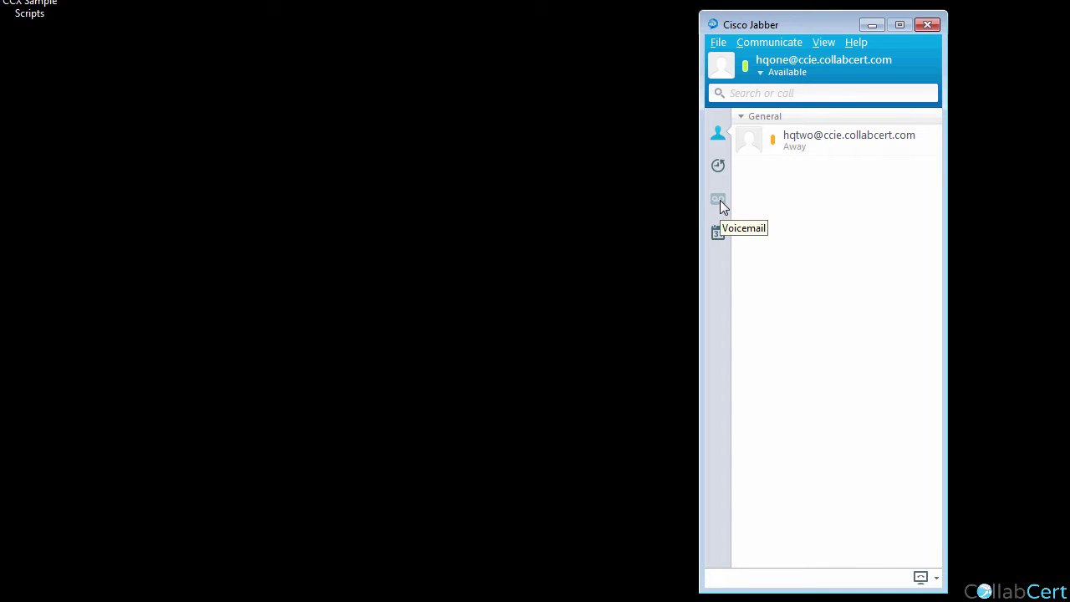
Review Jabber's connection status details via Help > Show connection status.
{"action": "left_click", "coordinate": [856, 42]}
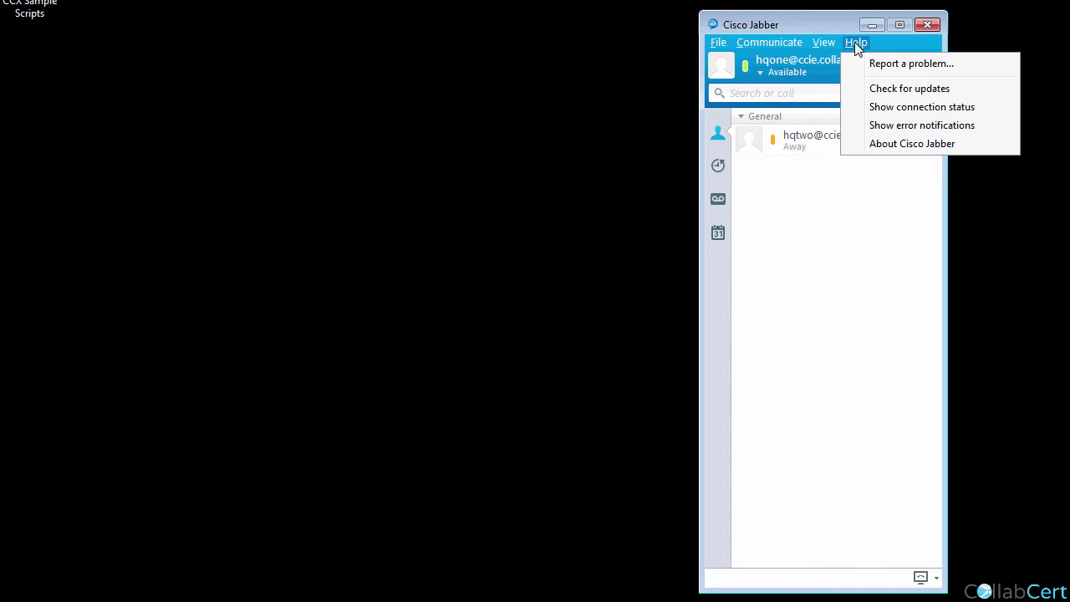
{"action": "left_click", "coordinate": [883, 108]}
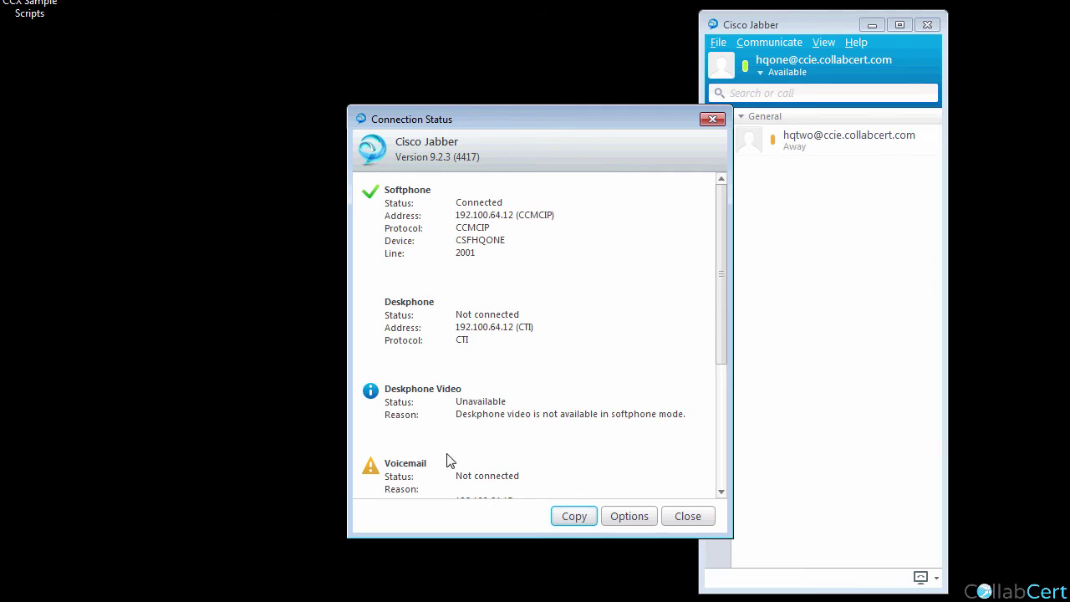
{"action": "scroll", "coordinate": [723, 352], "scroll_direction": "down", "scroll_amount": 1}
{"action": "left_click", "coordinate": [685, 517]}
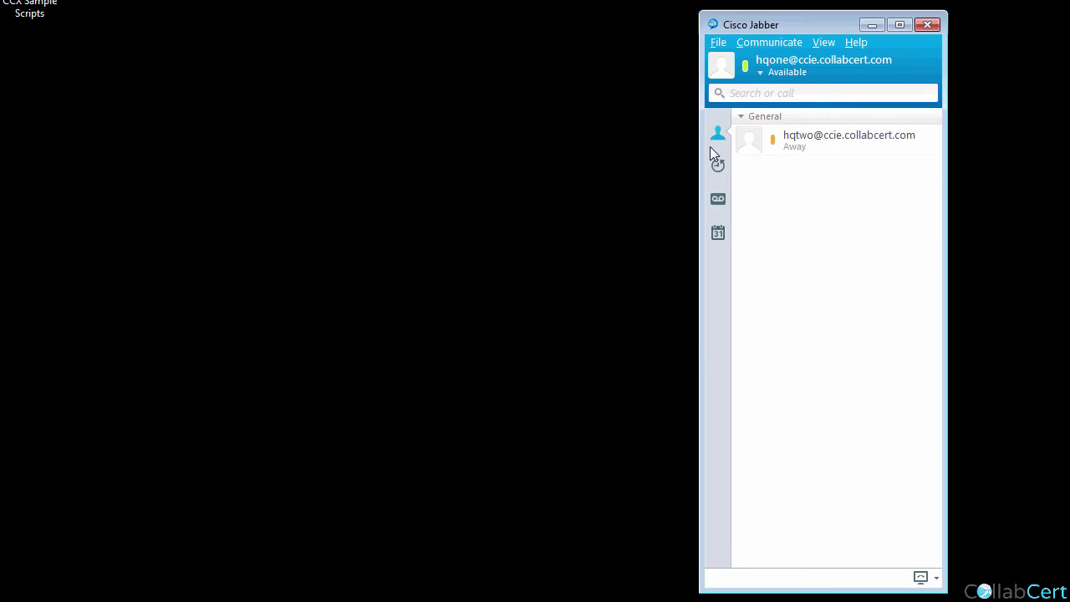
Enter voicemail username hqone and its password under Options > Phone accounts, then apply.
{"action": "left_click", "coordinate": [720, 42]}
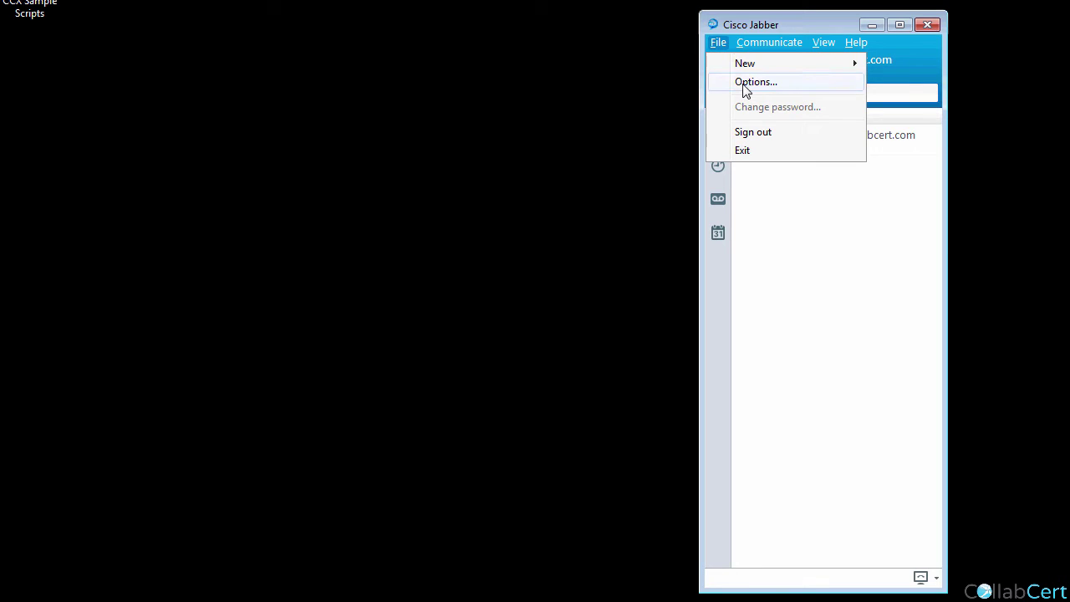
{"action": "left_click", "coordinate": [750, 84]}
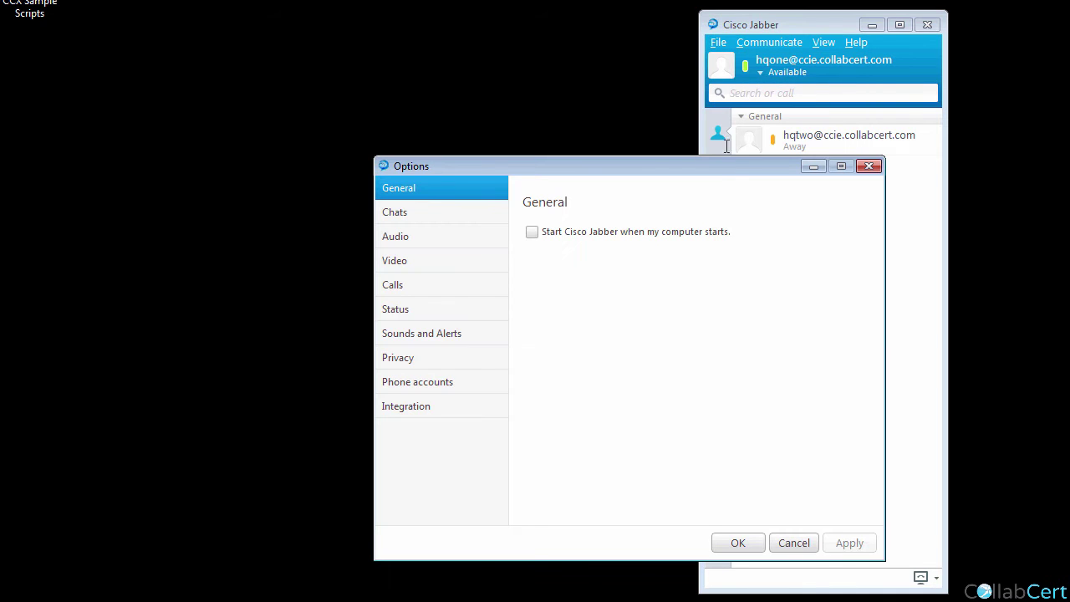
{"action": "left_click", "coordinate": [426, 382]}
{"action": "left_click", "coordinate": [670, 255]}
{"action": "type", "text": "hqone"}
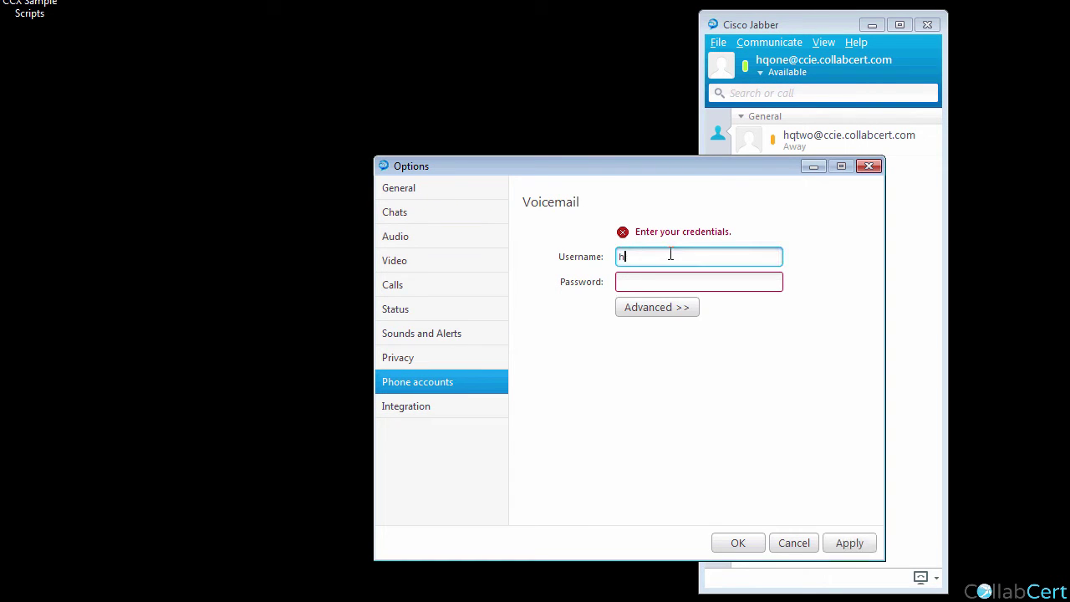
{"action": "key", "text": "Tab"}
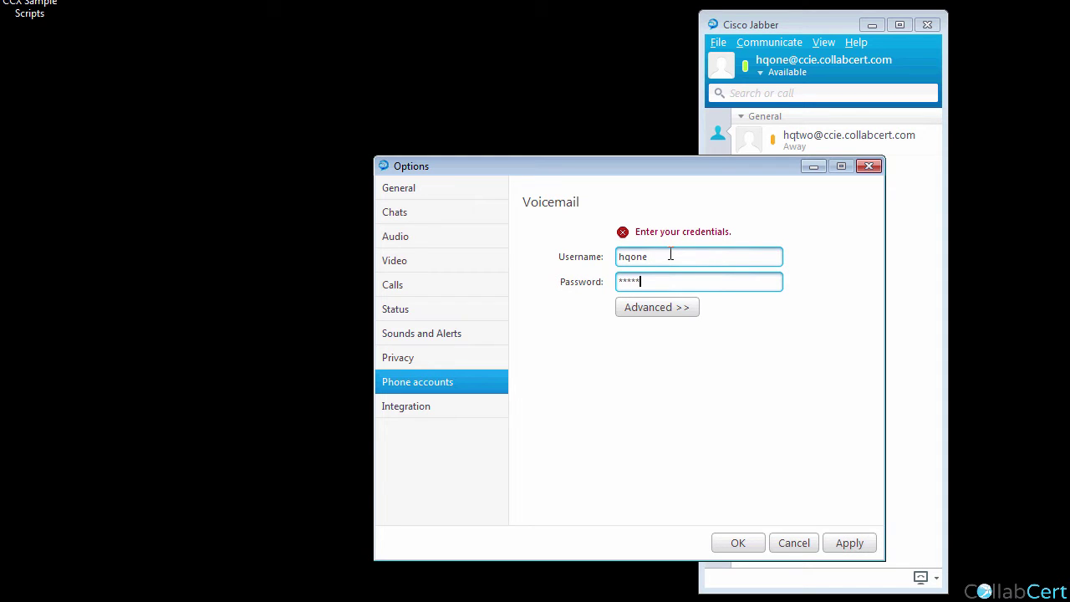
{"action": "left_click", "coordinate": [849, 542]}
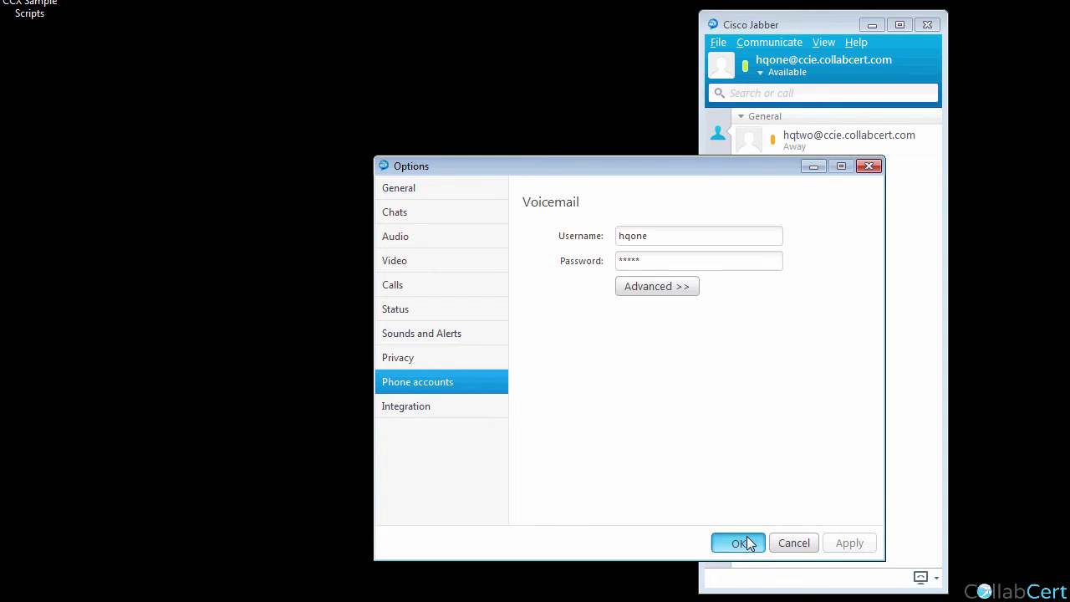
{"action": "left_click", "coordinate": [738, 543]}
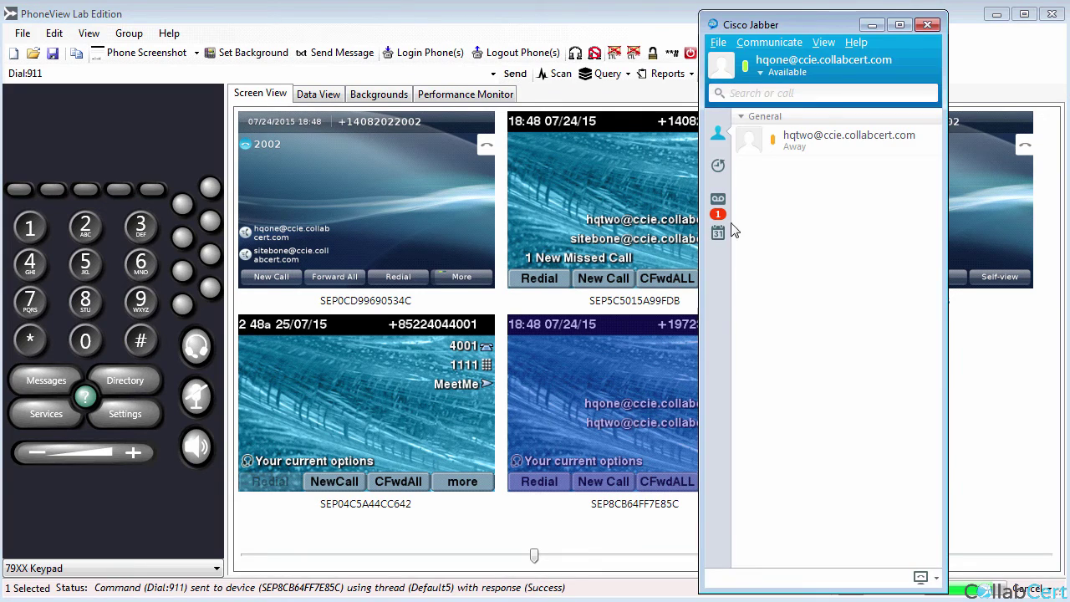
Play the voicemail message from 2002, then exit Jabber via File > Exit.
{"action": "left_click", "coordinate": [719, 205]}
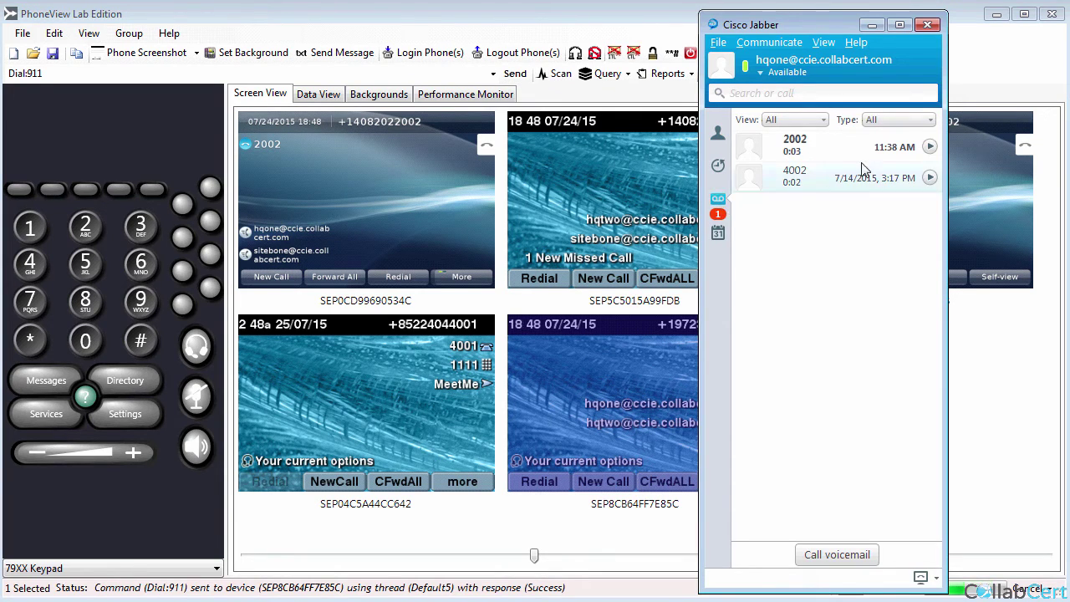
{"action": "left_click", "coordinate": [930, 147]}
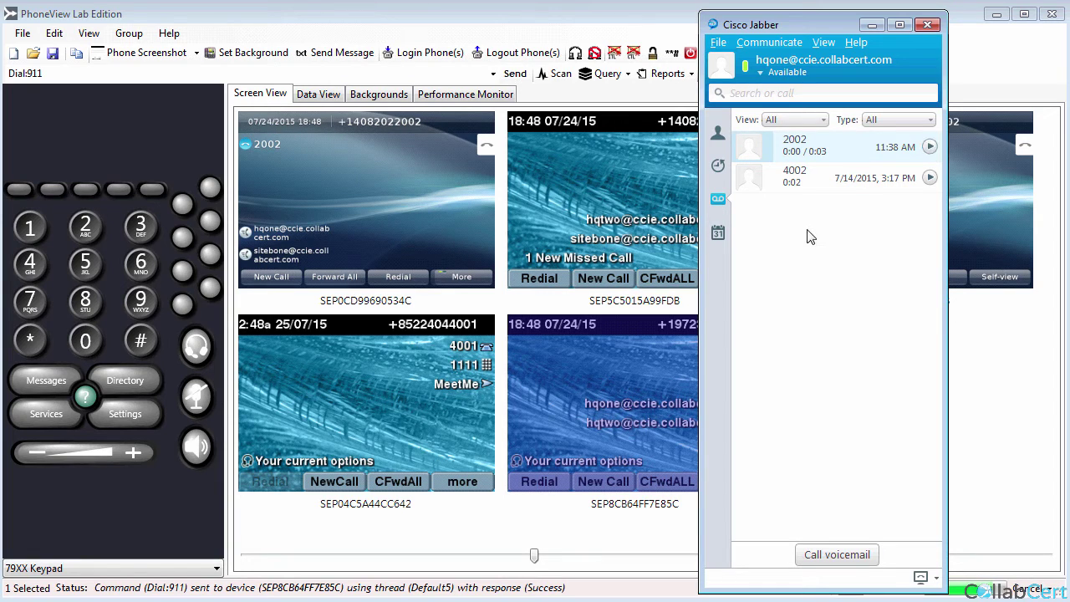
{"action": "left_click", "coordinate": [719, 43]}
{"action": "left_click", "coordinate": [746, 150]}
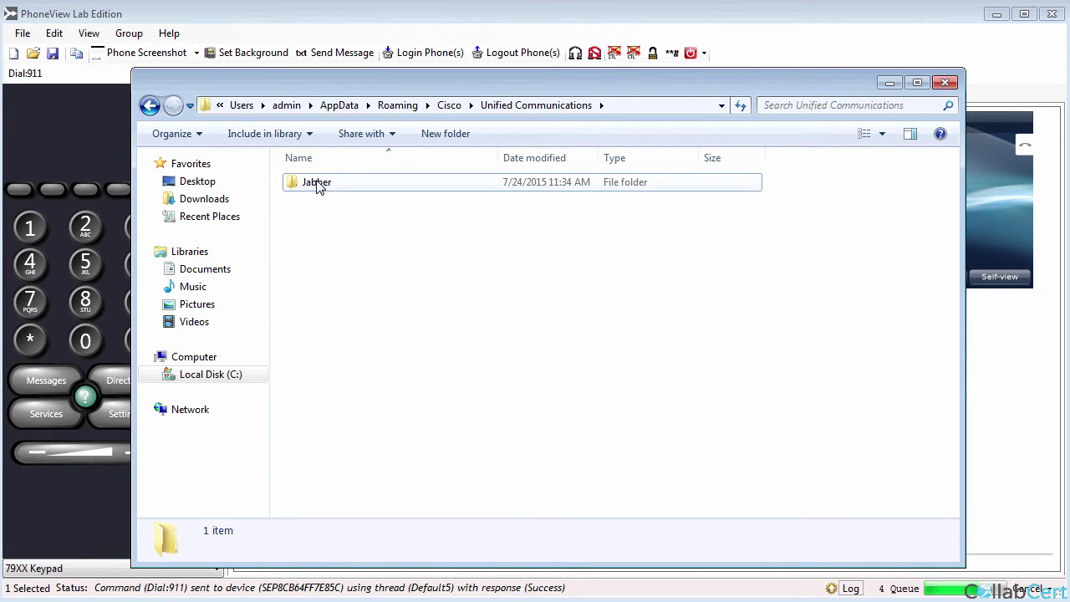
Delete the Jabber folder in AppData\Roaming and AppData\Local under Cisco\Unified Communications.
{"action": "right_click", "coordinate": [318, 183]}
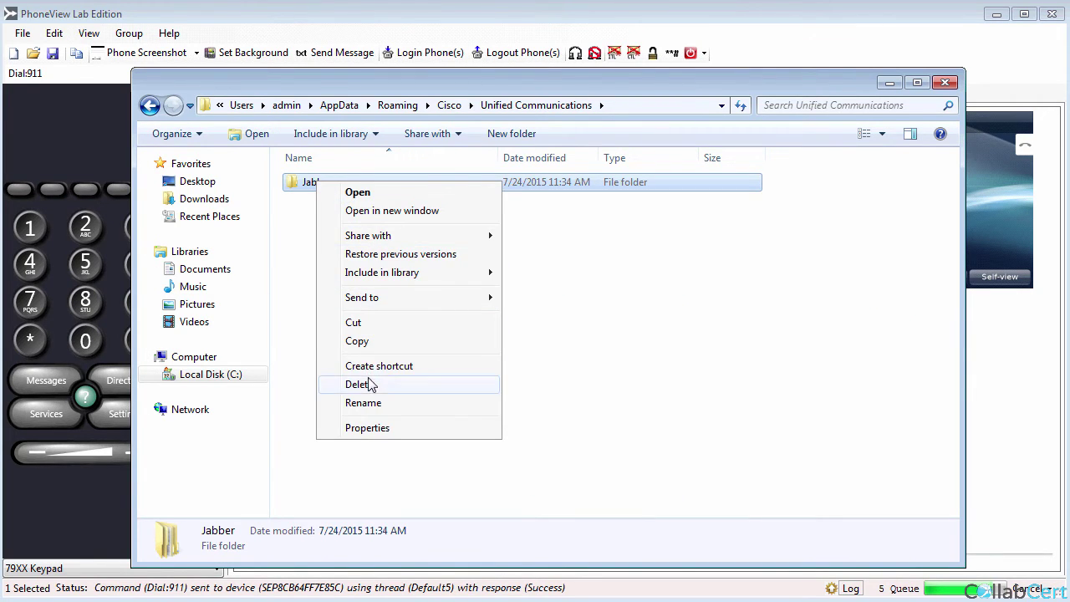
{"action": "left_click", "coordinate": [370, 384]}
{"action": "left_click", "coordinate": [607, 385]}
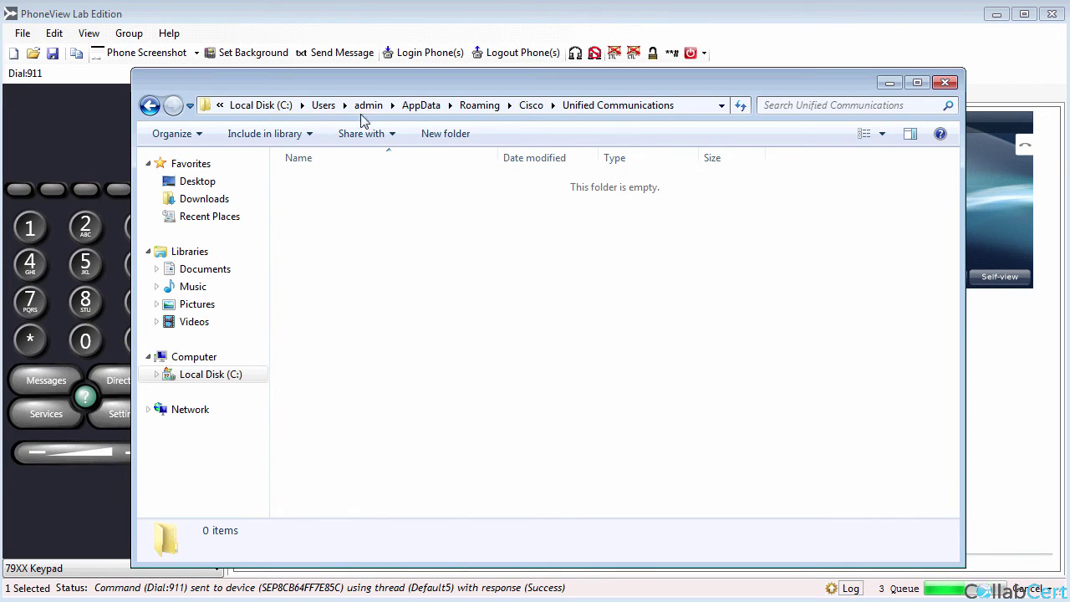
{"action": "left_click", "coordinate": [414, 106]}
{"action": "double_click", "coordinate": [307, 182]}
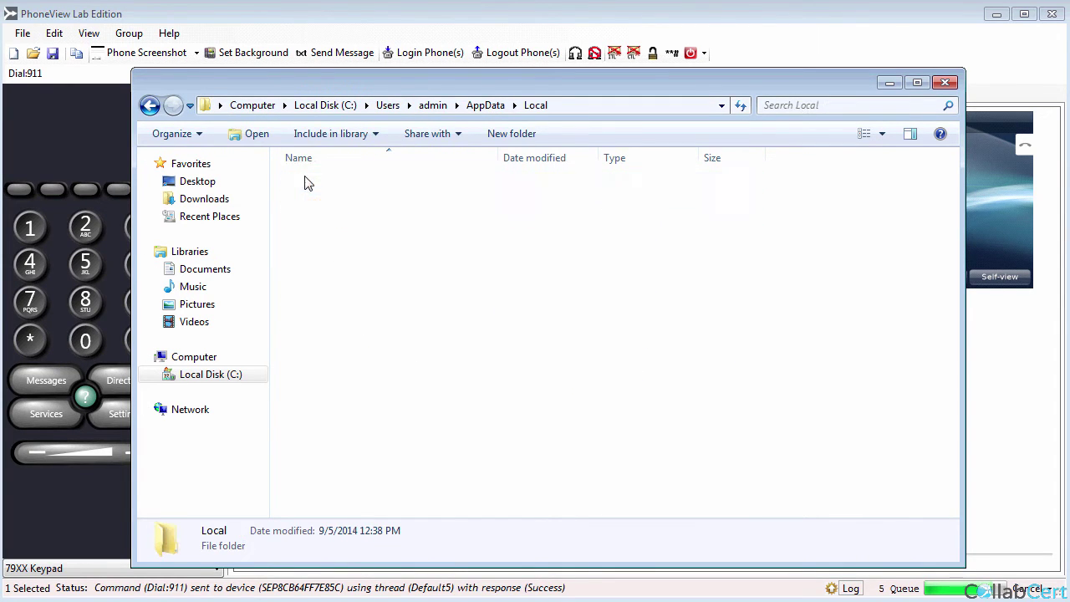
{"action": "double_click", "coordinate": [306, 181]}
{"action": "double_click", "coordinate": [343, 201]}
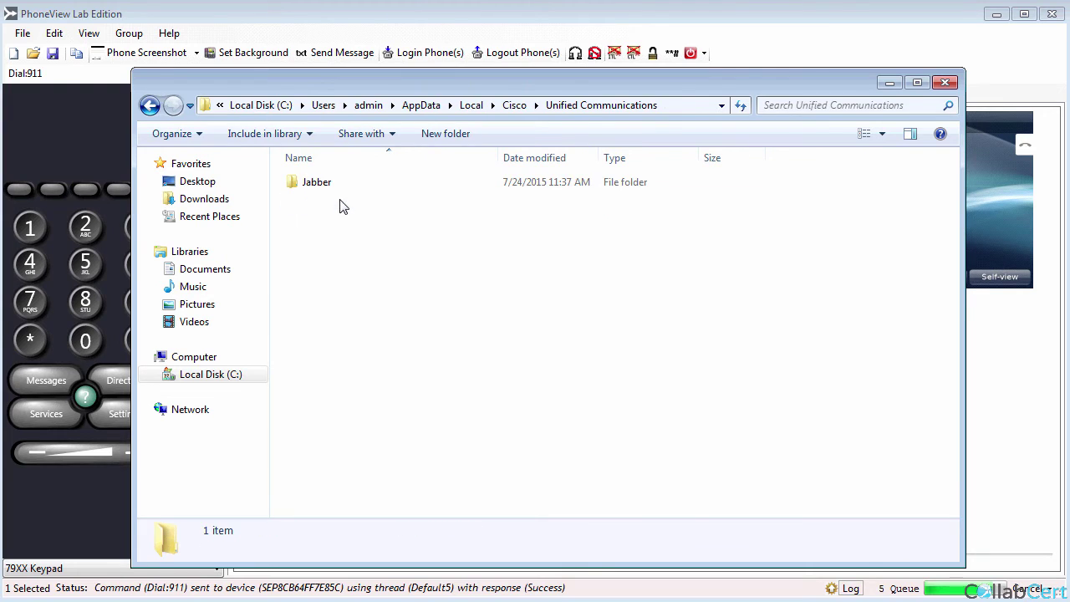
{"action": "right_click", "coordinate": [320, 194]}
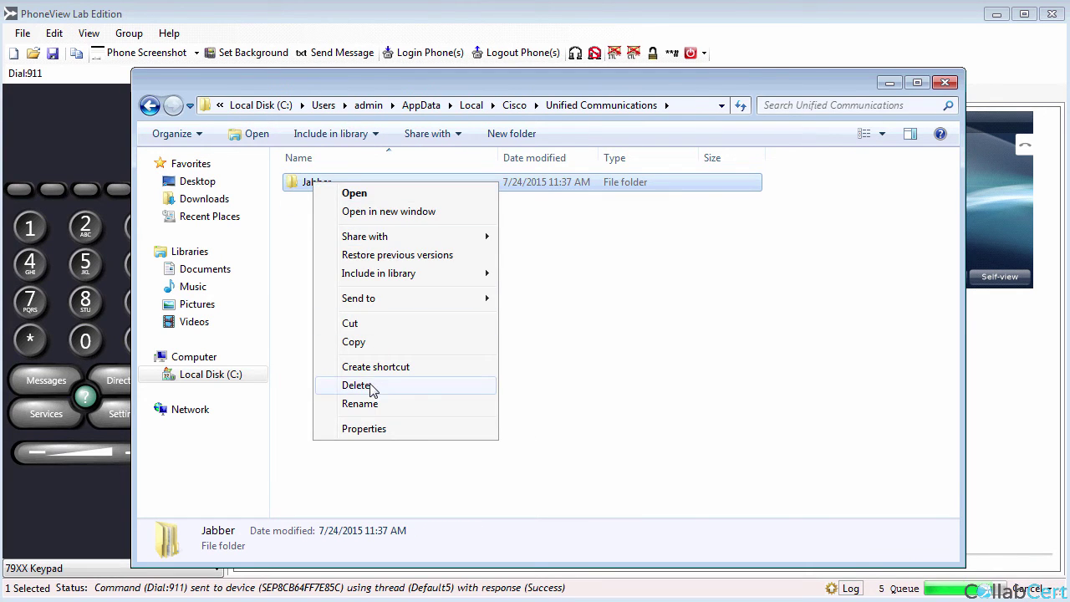
{"action": "left_click", "coordinate": [386, 383]}
{"action": "left_click", "coordinate": [608, 388]}
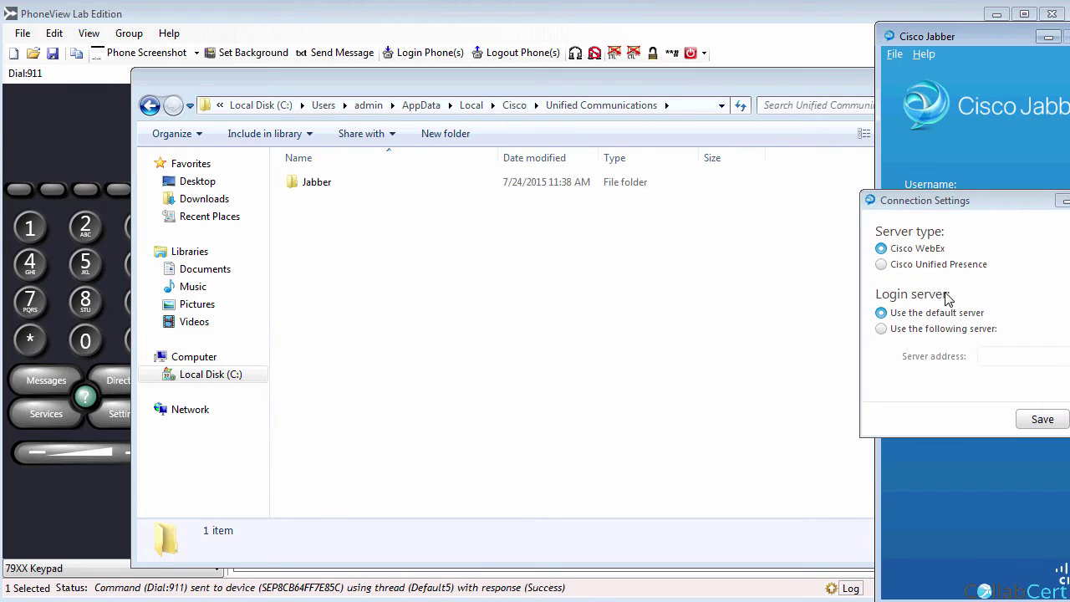
{"action": "left_click", "coordinate": [693, 235]}
{"action": "left_click", "coordinate": [689, 298]}
{"action": "left_click", "coordinate": [739, 326]}
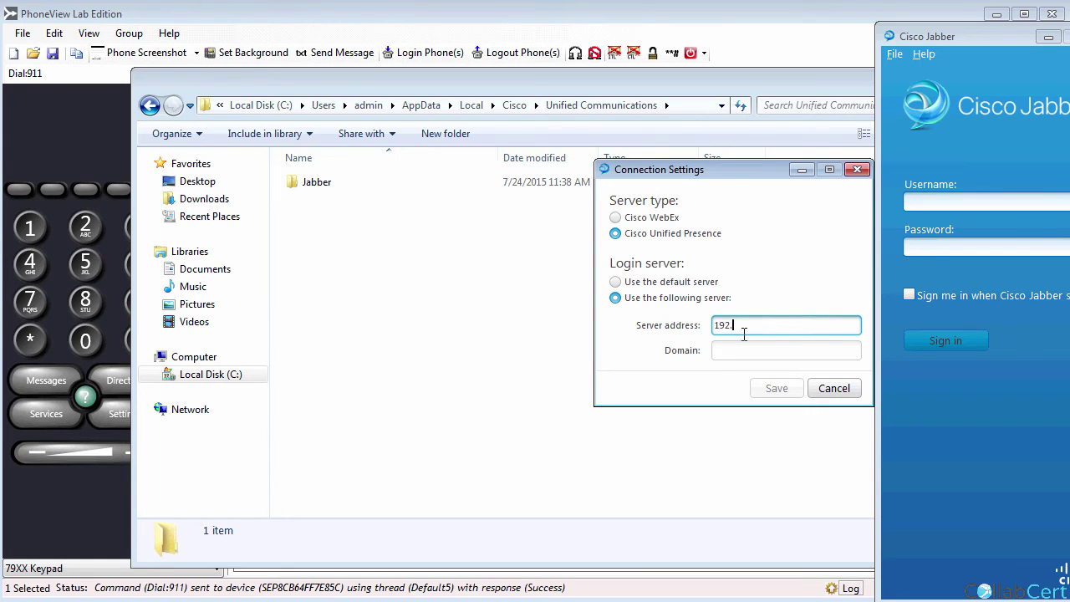
{"action": "type", "text": "192.100.64.15"}
{"action": "key", "text": "Tab"}
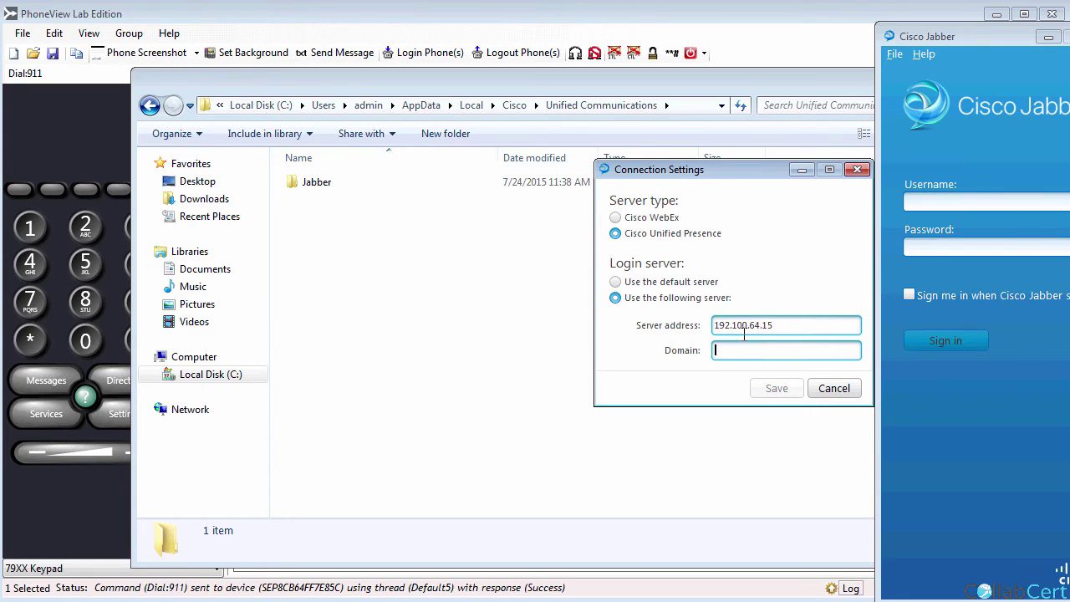
{"action": "type", "text": "s"}
{"action": "type", "text": "adas"}
{"action": "left_click", "coordinate": [776, 392]}
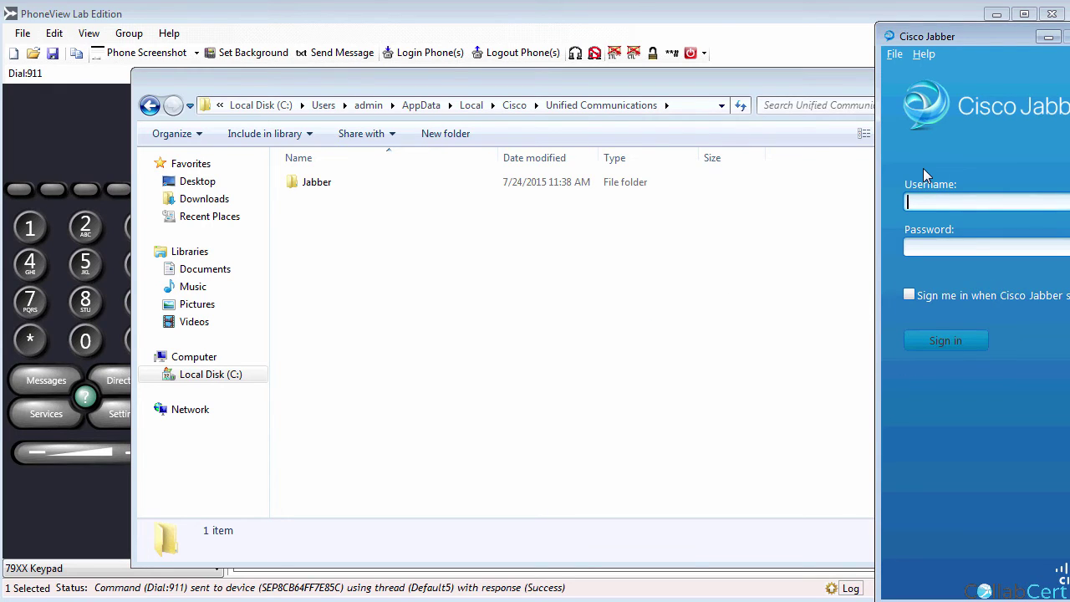
{"action": "key", "text": "Tab"}
{"action": "type", "text": "***"}
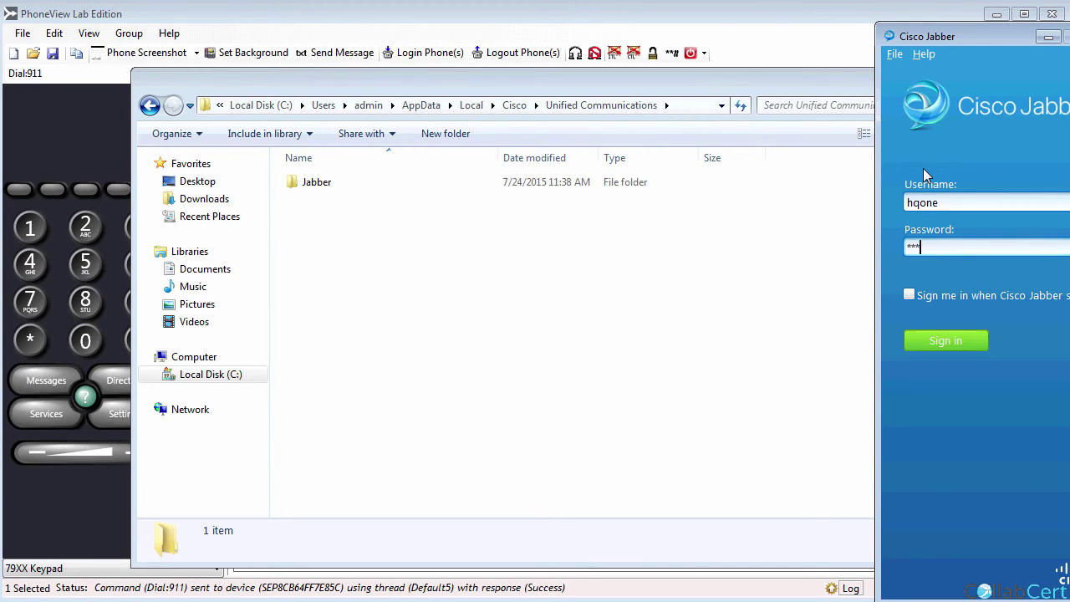
{"action": "key", "text": "Return"}
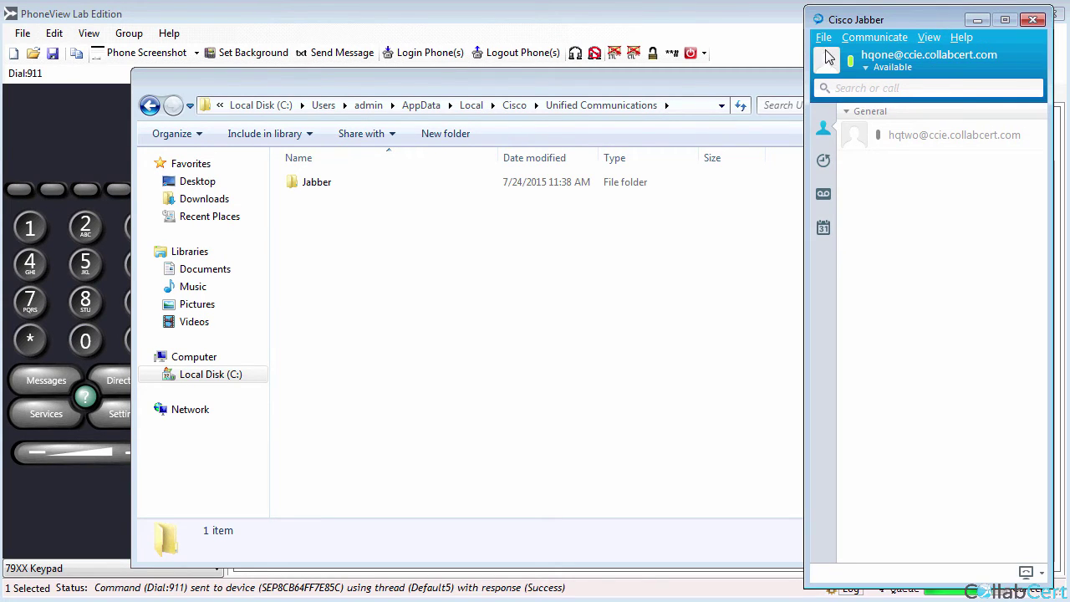
{"action": "left_click", "coordinate": [826, 39]}
{"action": "left_click", "coordinate": [861, 77]}
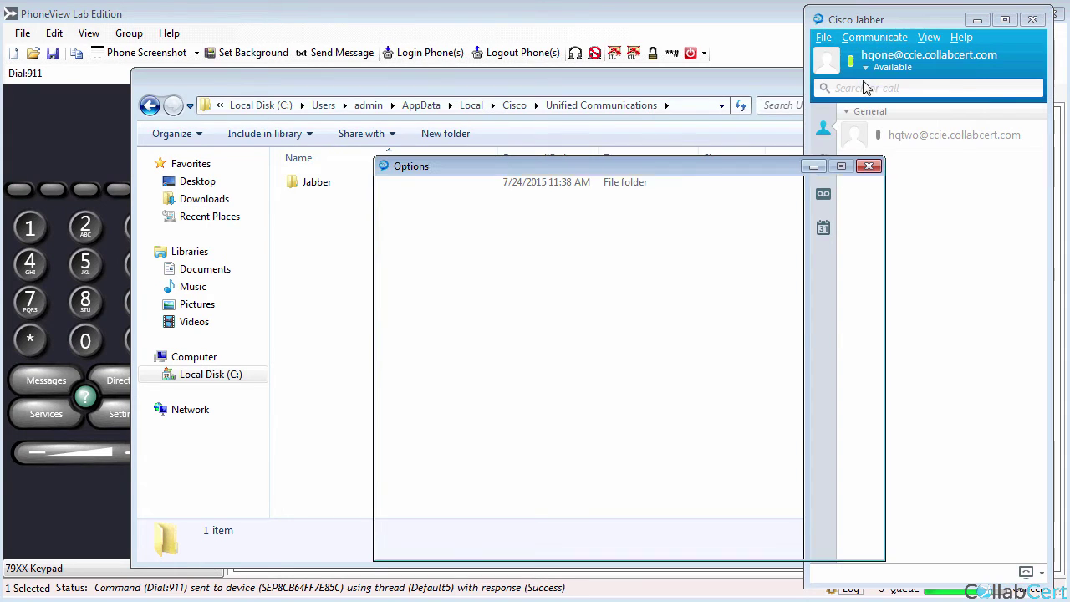
{"action": "left_click", "coordinate": [469, 383]}
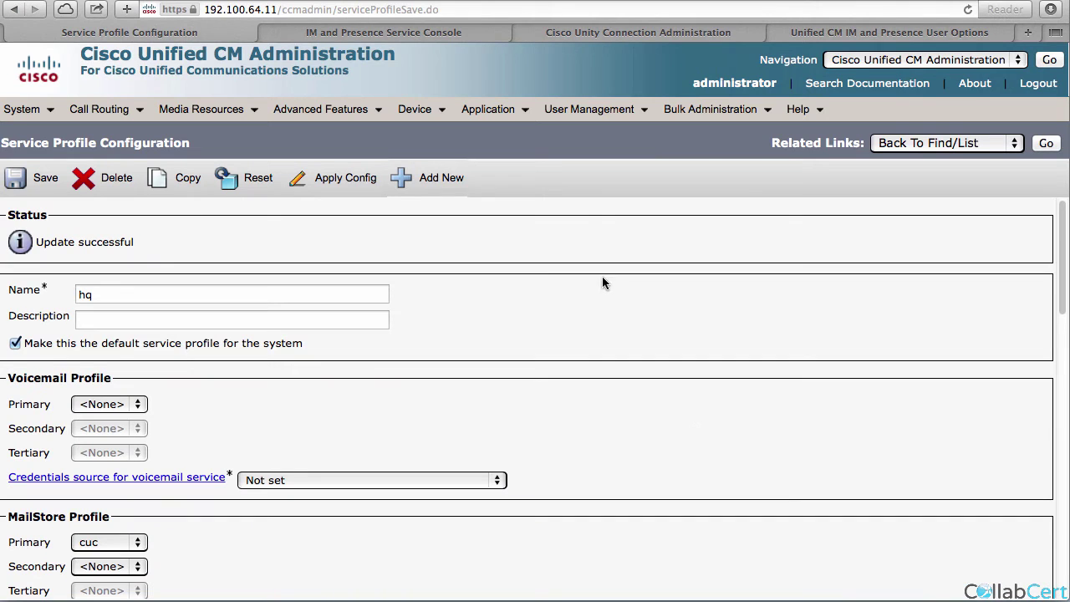
Start a new Voicemail UC service with Unity Connection as the product type.
{"action": "mouse_move", "coordinate": [590, 110]}
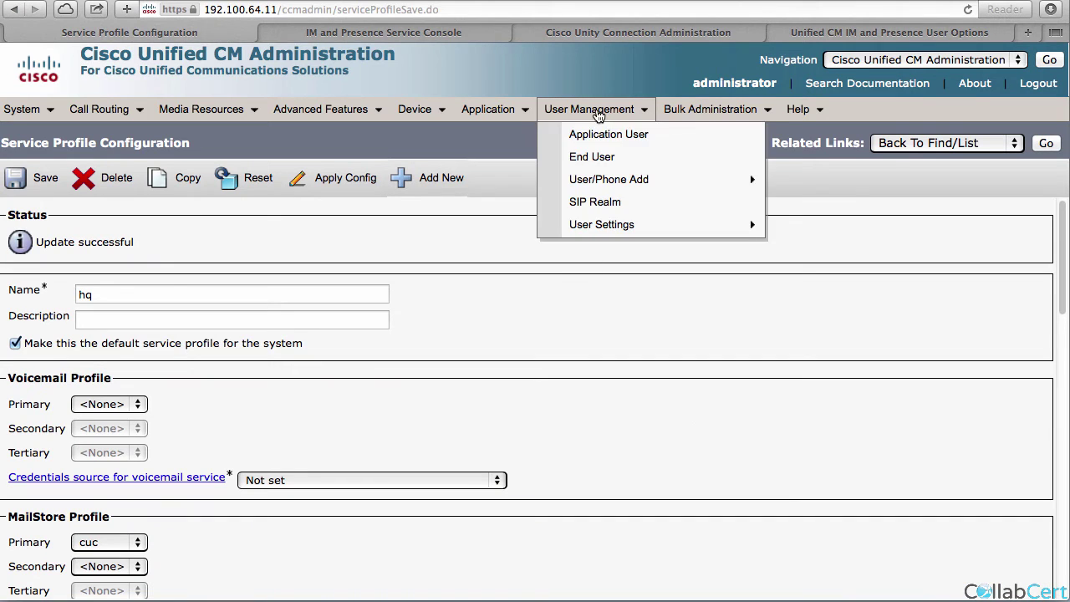
{"action": "mouse_move", "coordinate": [674, 240]}
{"action": "left_click", "coordinate": [807, 364]}
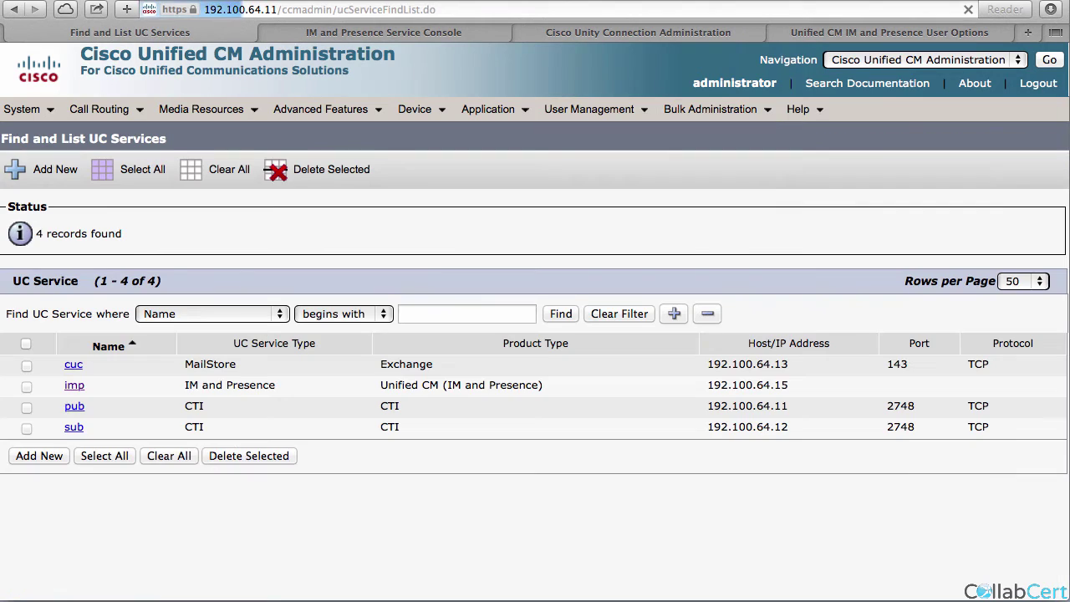
{"action": "left_click", "coordinate": [40, 456]}
{"action": "left_click", "coordinate": [132, 311]}
{"action": "left_click", "coordinate": [131, 310]}
{"action": "left_click", "coordinate": [43, 350]}
{"action": "left_click", "coordinate": [167, 325]}
{"action": "left_click", "coordinate": [173, 346]}
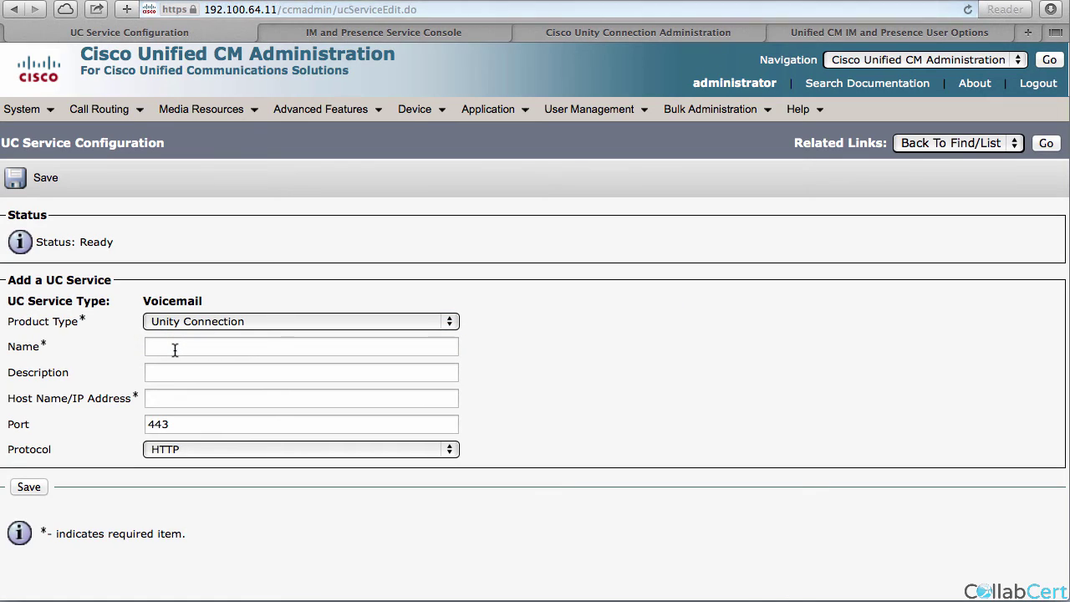
Name the service unityconn with host 192.100.64.13 and save it.
{"action": "left_click", "coordinate": [174, 349]}
{"action": "type", "text": "un"}
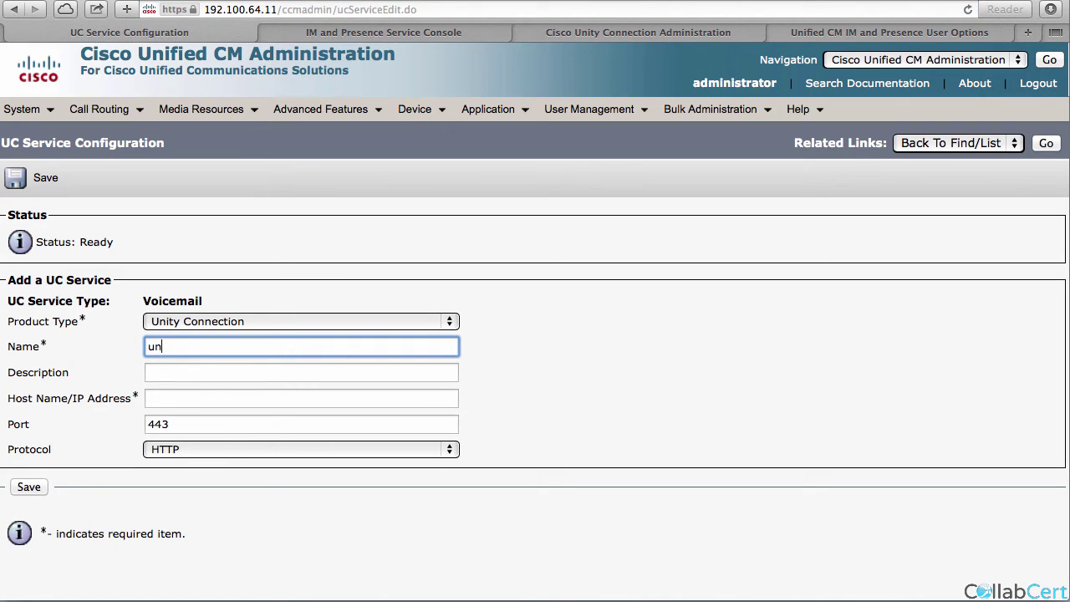
{"action": "type", "text": "ityconn"}
{"action": "key", "text": "Tab"}
{"action": "key", "text": "Tab"}
{"action": "type", "text": "192.100.64.13"}
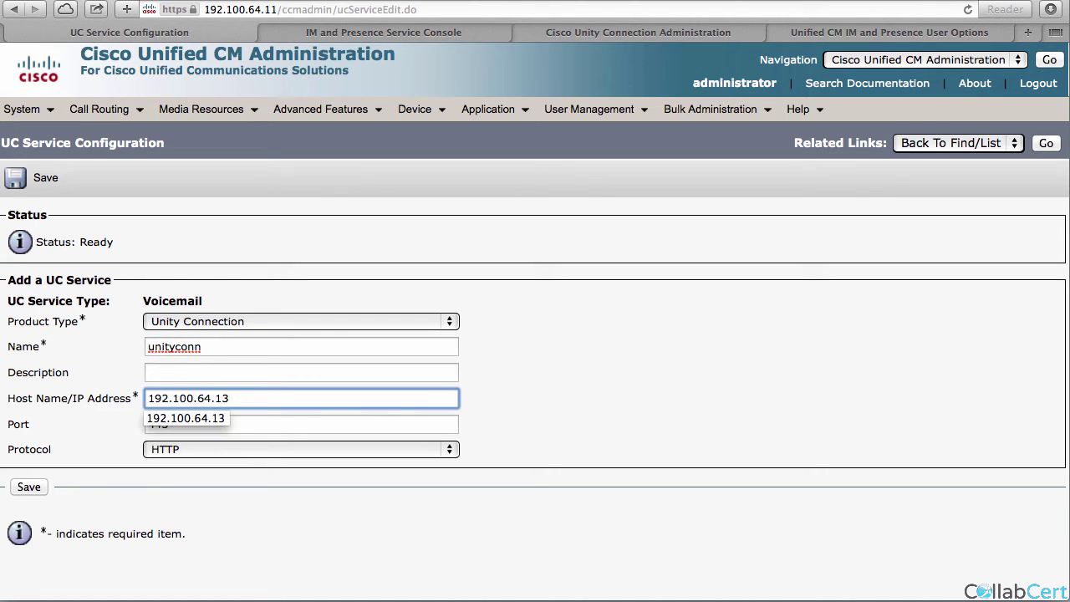
{"action": "left_click", "coordinate": [53, 421]}
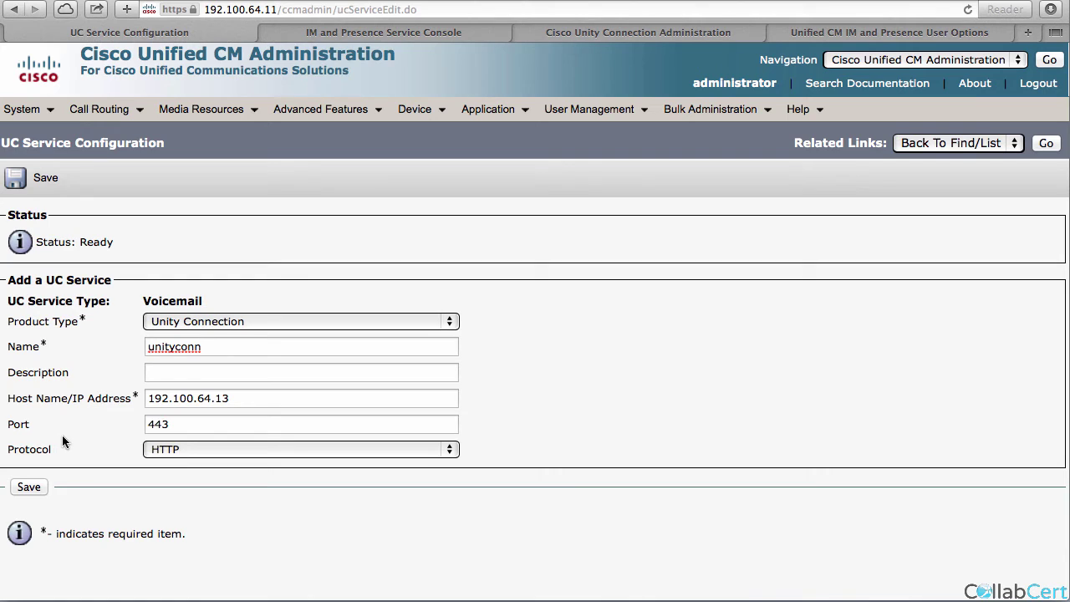
{"action": "left_click", "coordinate": [29, 487]}
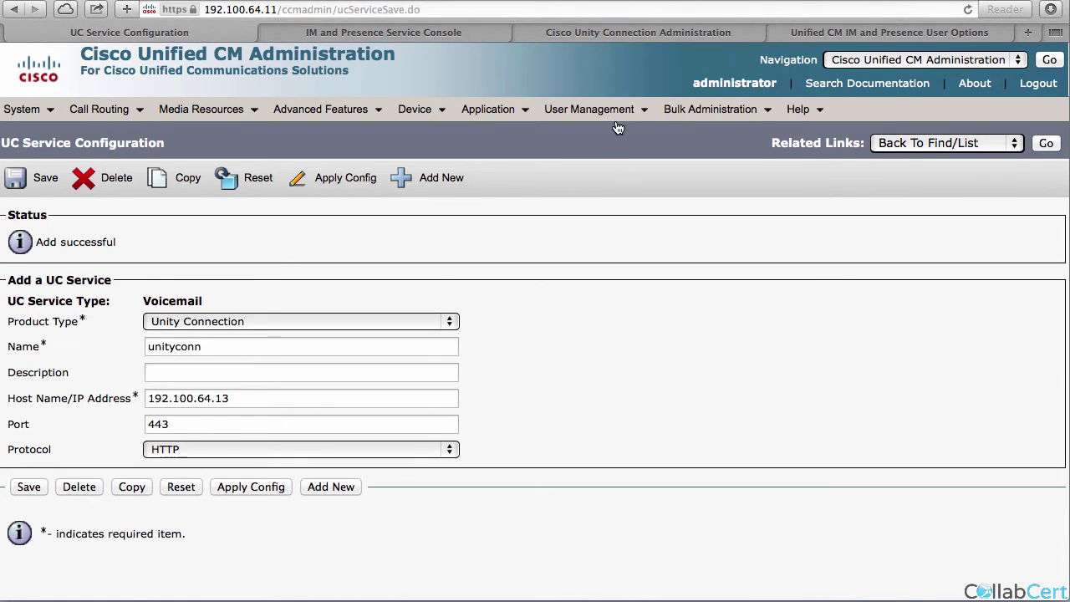
Give the hq service profile unityconn as primary voicemail with Unified CM - IM and Presence credentials, then save.
{"action": "mouse_move", "coordinate": [614, 112]}
{"action": "mouse_move", "coordinate": [626, 225]}
{"action": "left_click", "coordinate": [811, 361]}
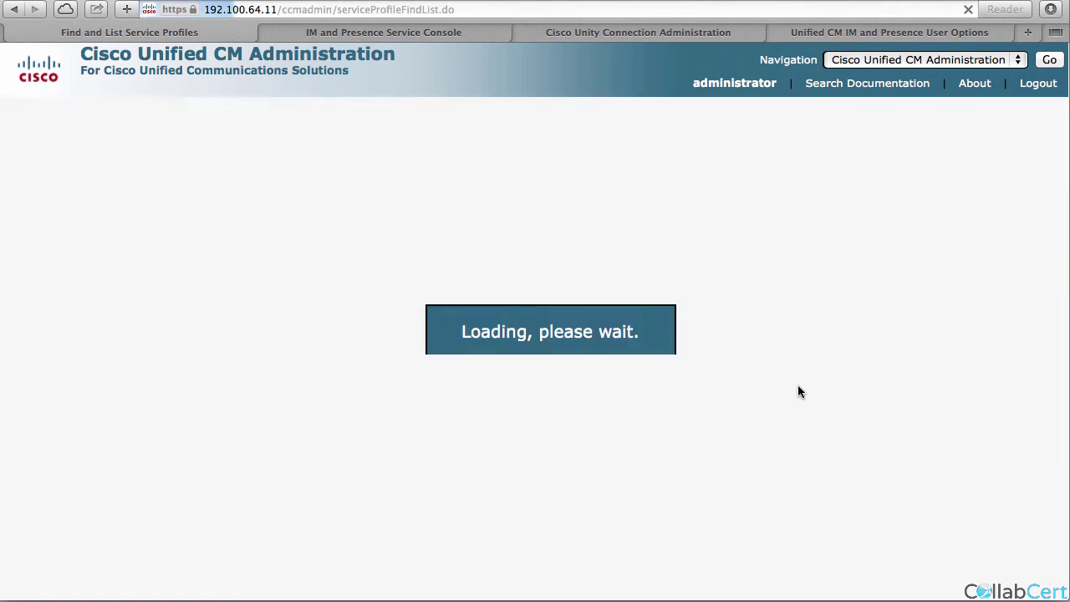
{"action": "left_click", "coordinate": [107, 363]}
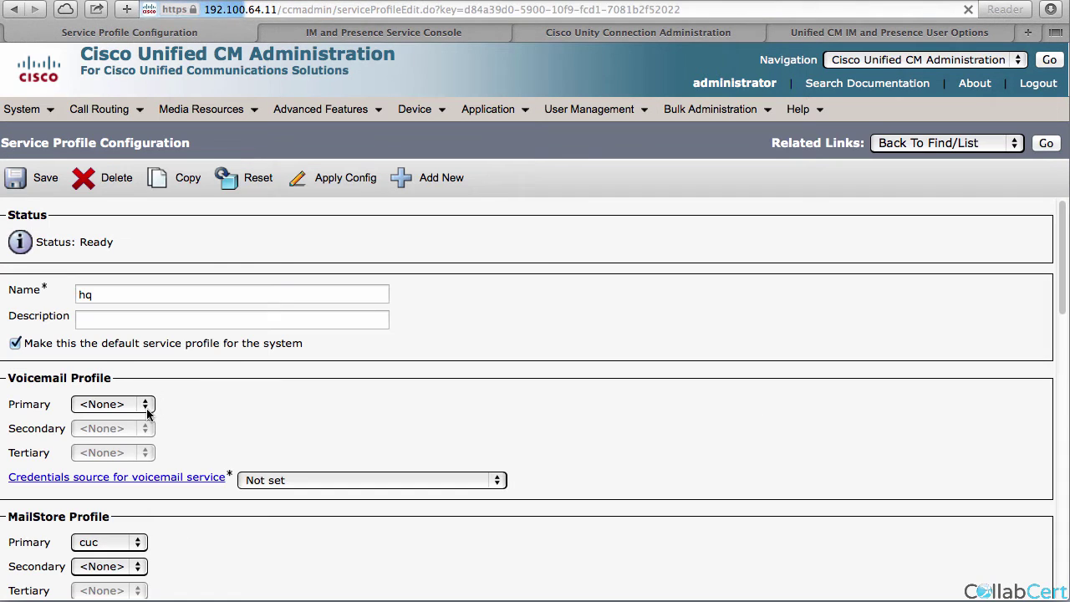
{"action": "left_click", "coordinate": [100, 406]}
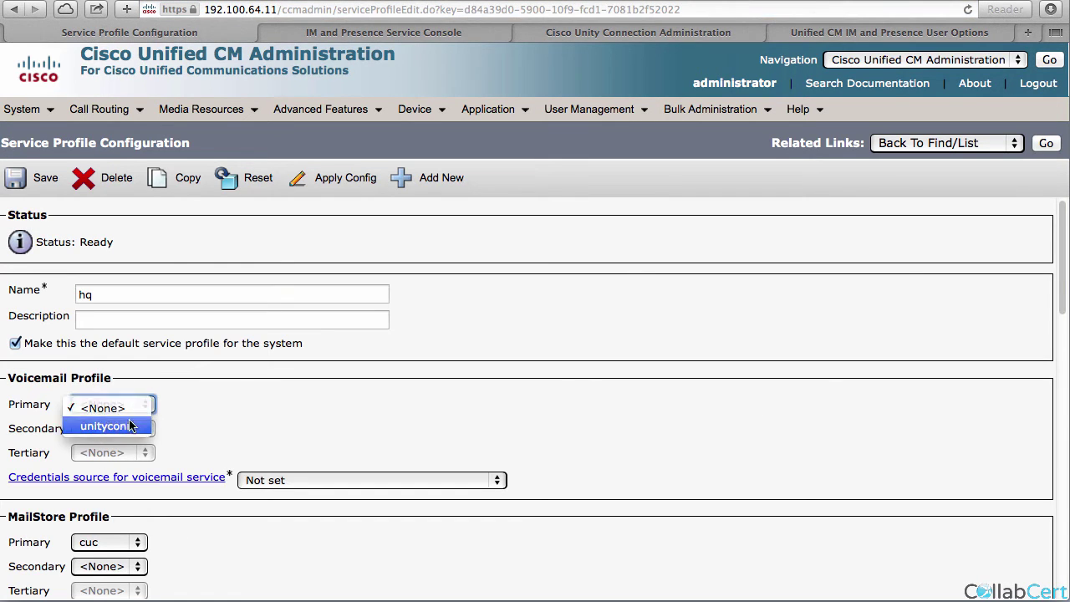
{"action": "left_click", "coordinate": [120, 426]}
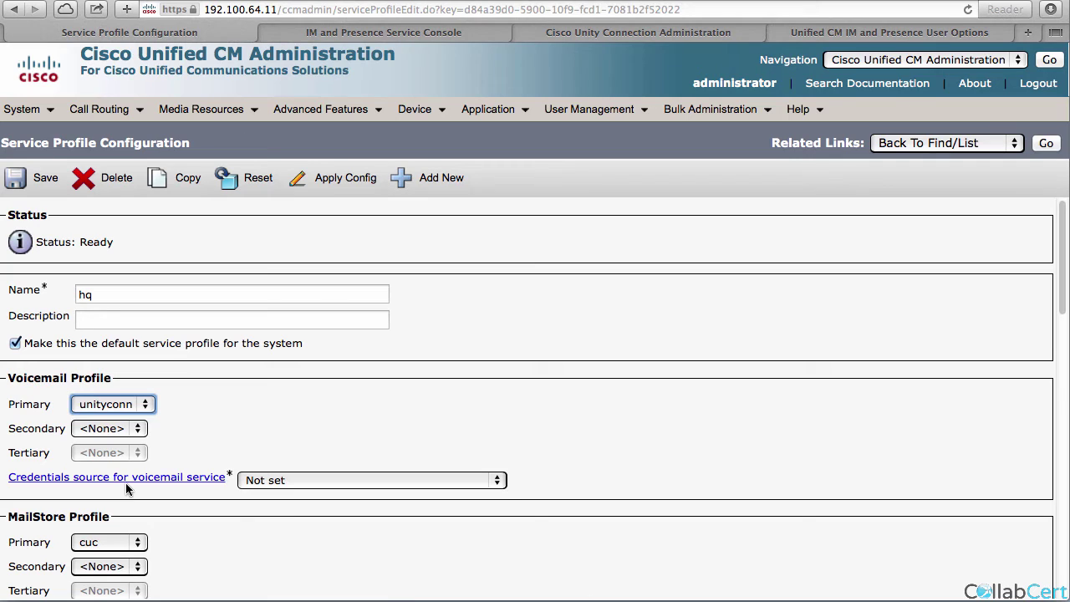
{"action": "left_click", "coordinate": [263, 481]}
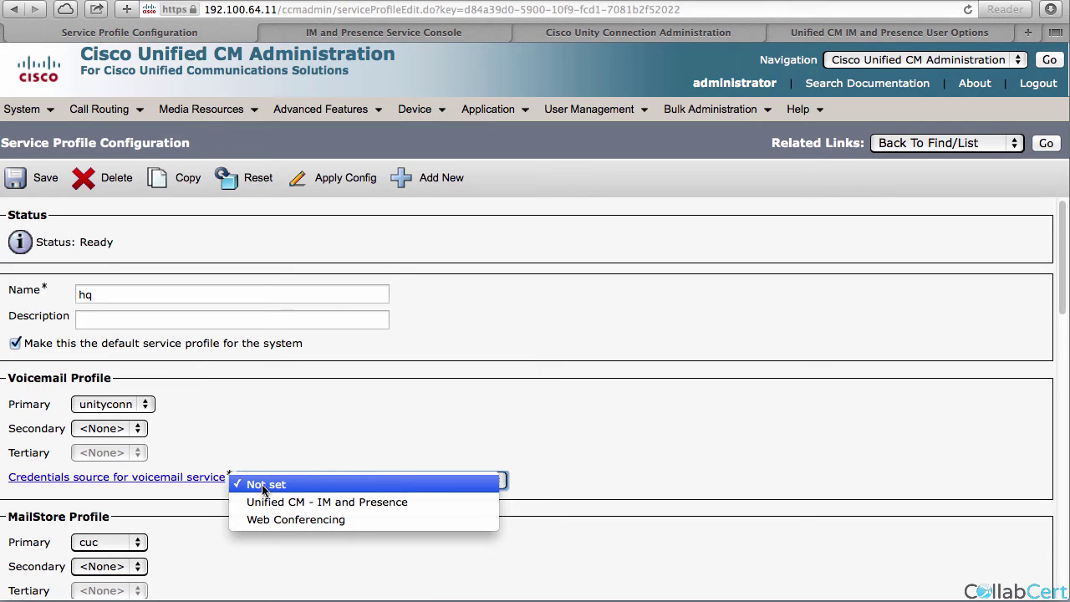
{"action": "left_click", "coordinate": [268, 503]}
{"action": "left_click", "coordinate": [51, 186]}
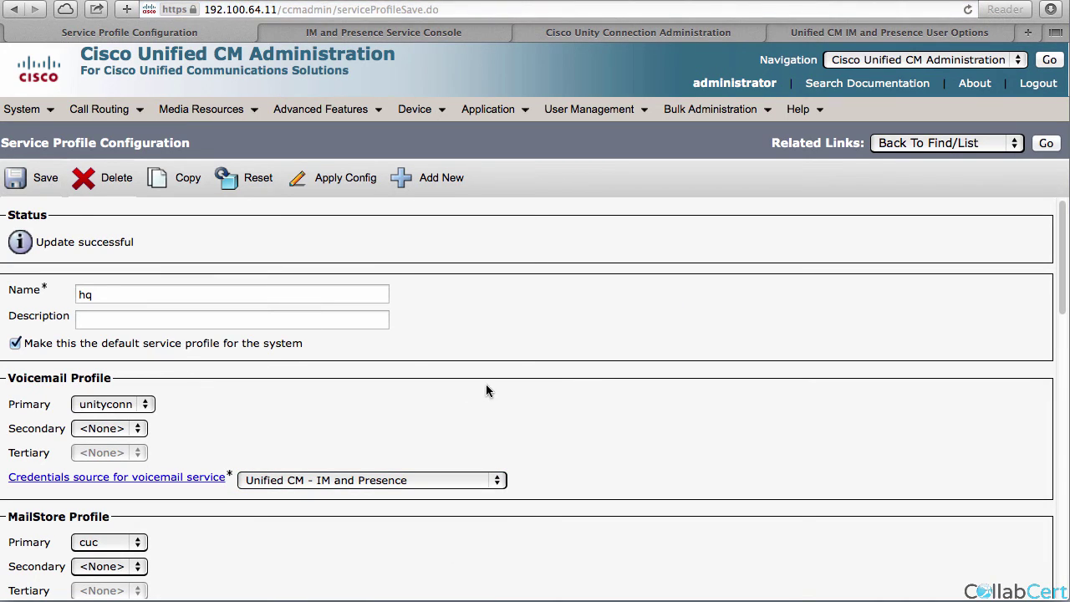
{"action": "left_click", "coordinate": [598, 110]}
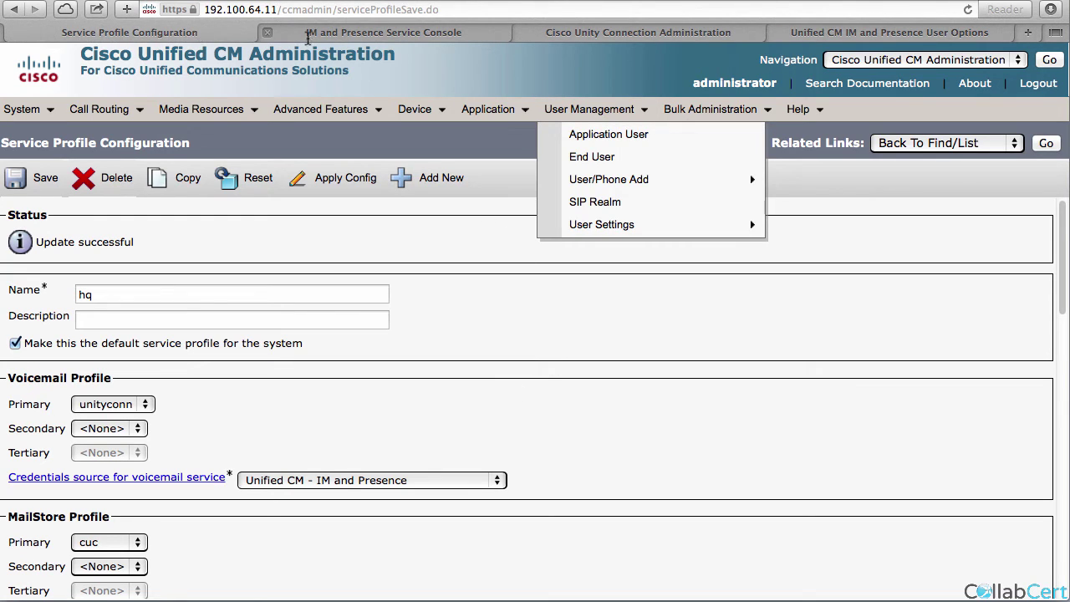
Inspect the first HQ end user's password and confirm password fields, then switch to Unity Connection Administration.
{"action": "left_click", "coordinate": [597, 157]}
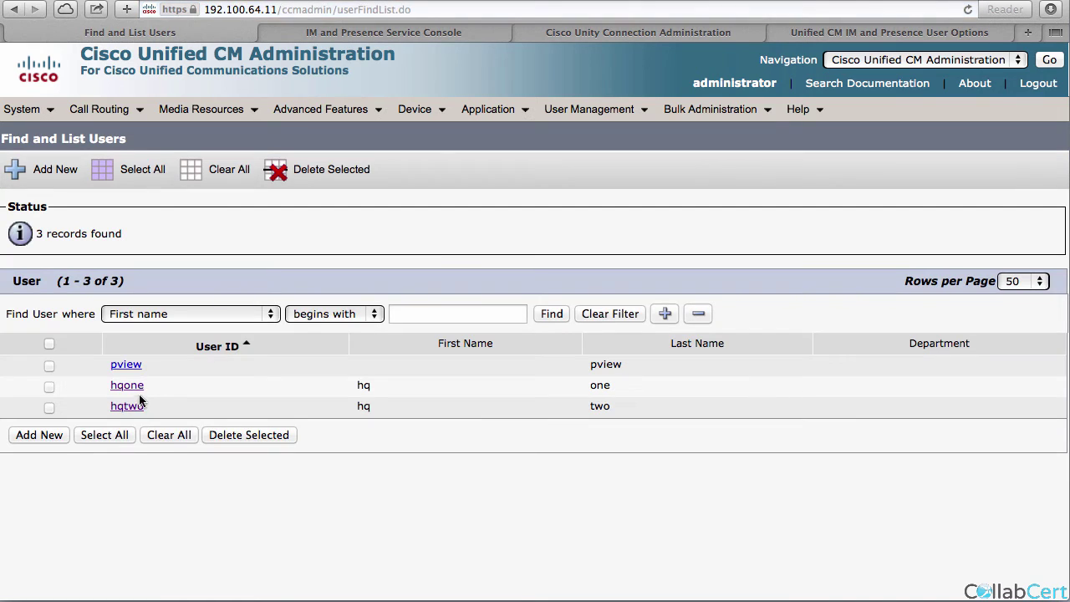
{"action": "left_click", "coordinate": [136, 388]}
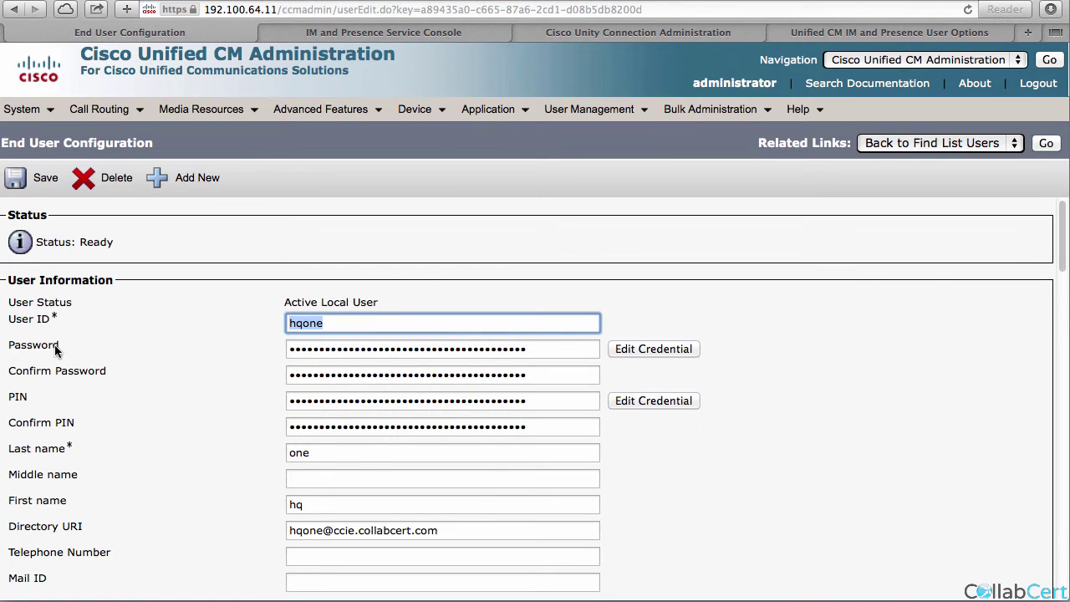
{"action": "left_click", "coordinate": [45, 343]}
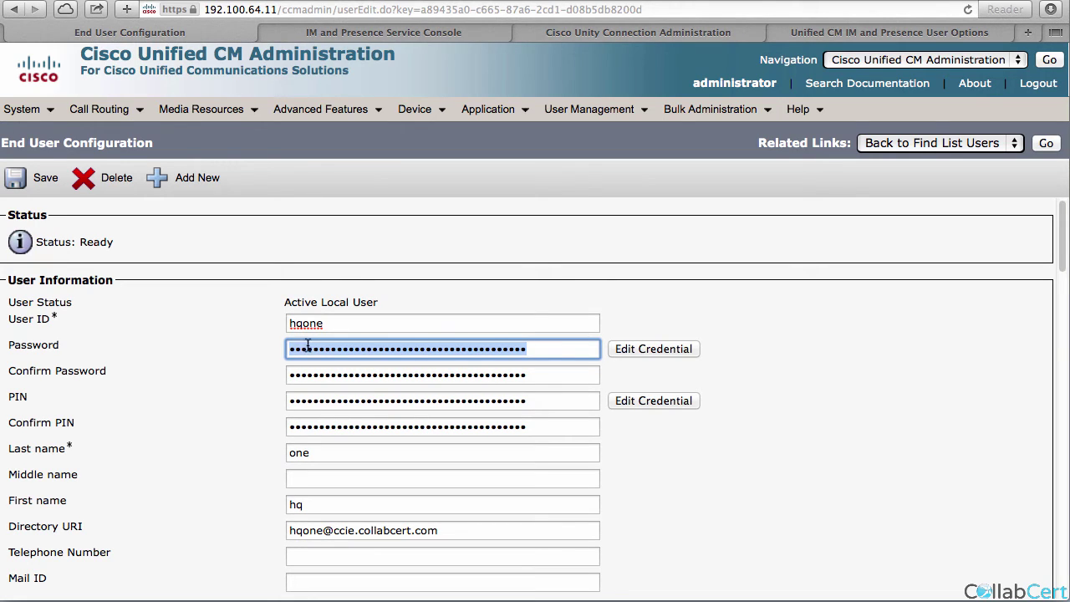
{"action": "double_click", "coordinate": [320, 375]}
{"action": "left_click", "coordinate": [181, 384]}
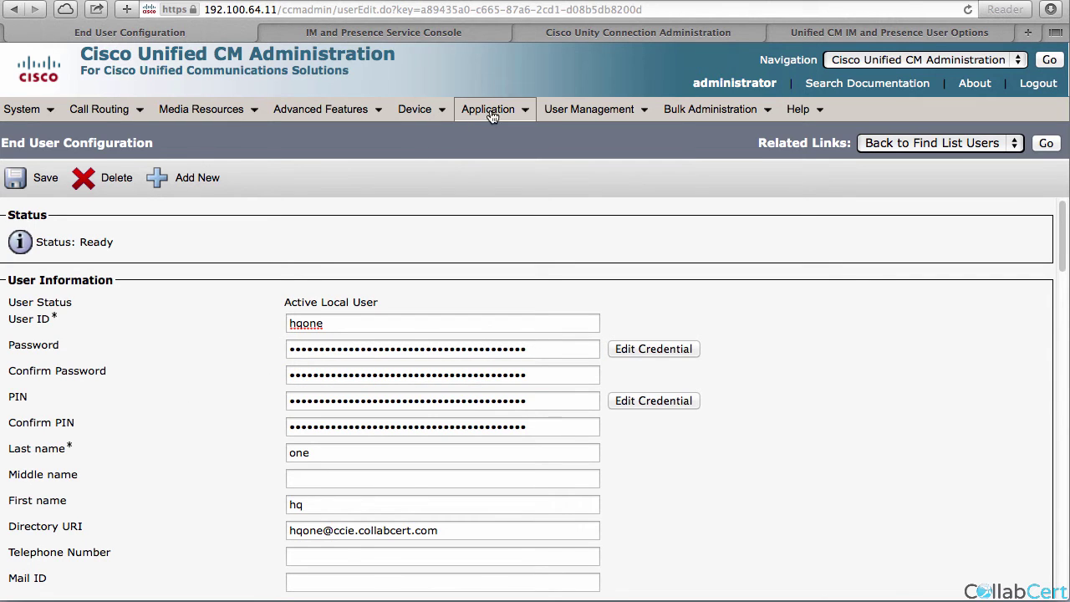
{"action": "left_click", "coordinate": [520, 32]}
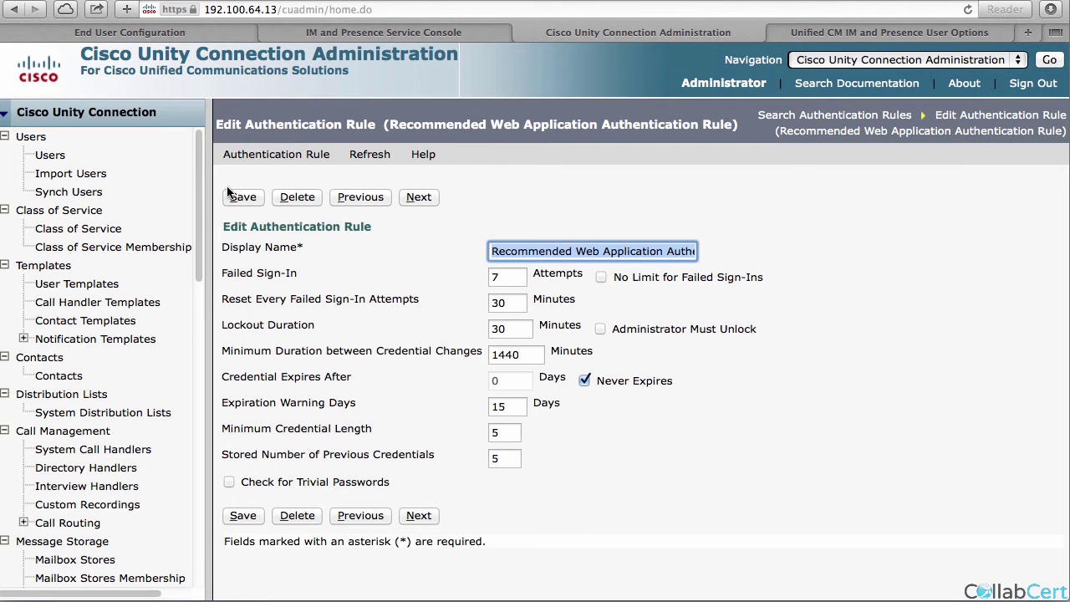
List the seven Unity Connection voicemail users, then return to the End User Configuration page.
{"action": "left_click", "coordinate": [55, 158]}
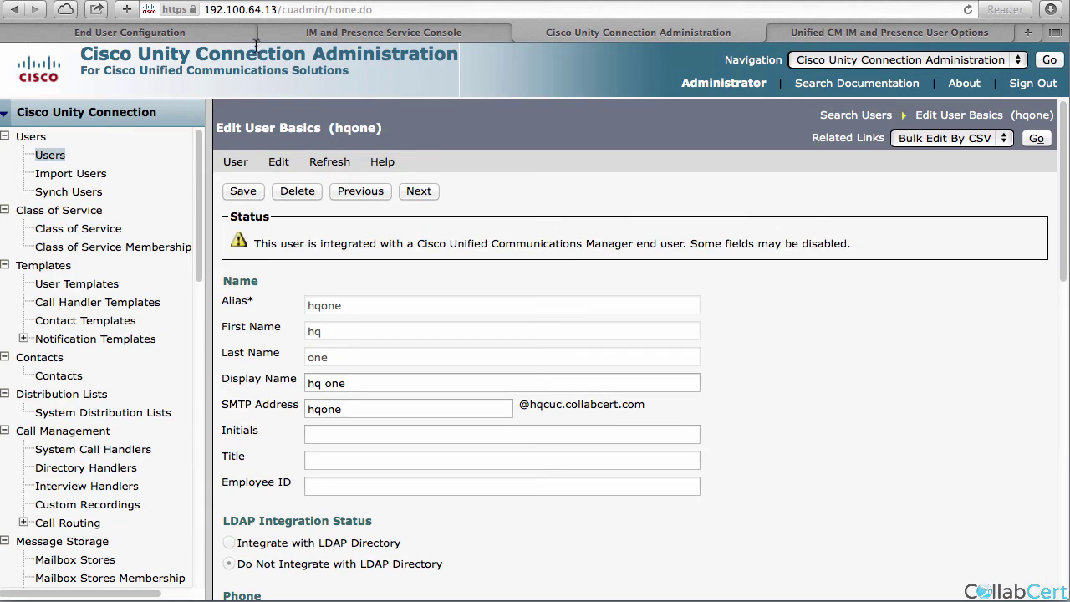
{"action": "left_click", "coordinate": [212, 34]}
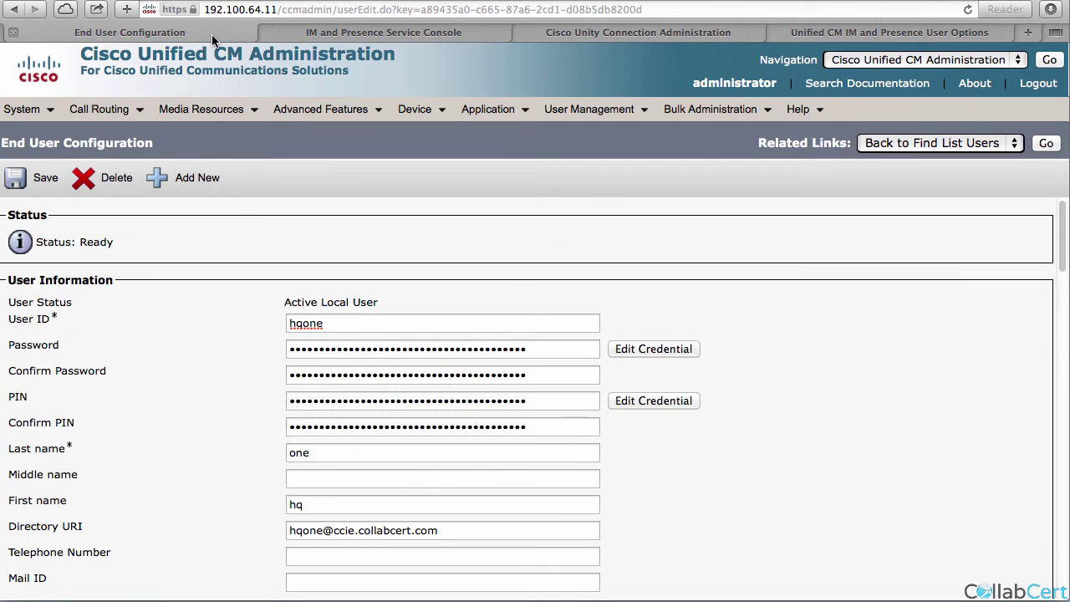
{"action": "left_click", "coordinate": [304, 29]}
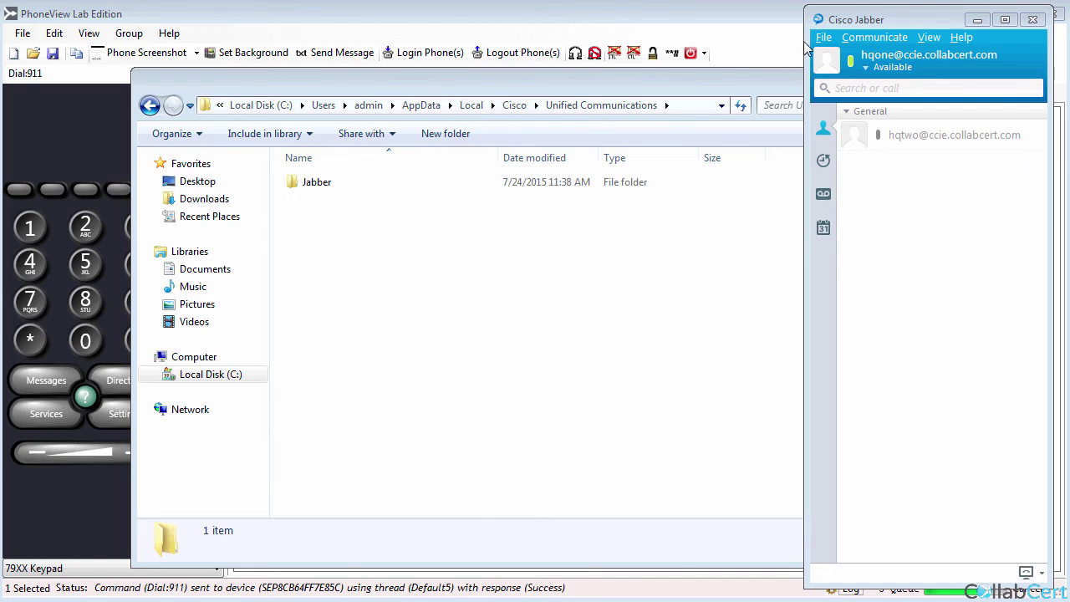
{"action": "left_click", "coordinate": [824, 38]}
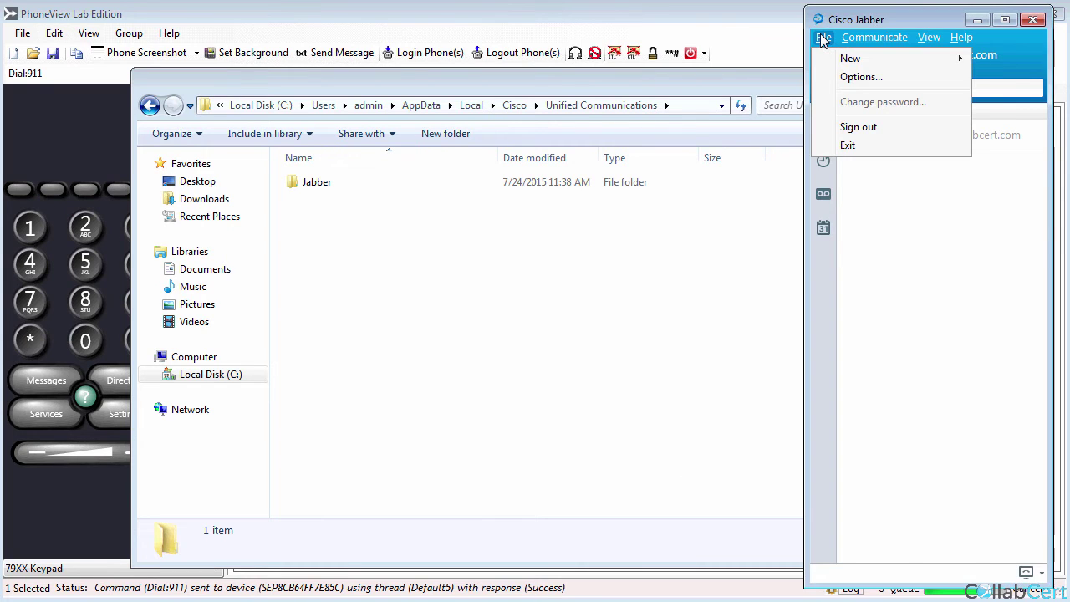
{"action": "left_click", "coordinate": [866, 79]}
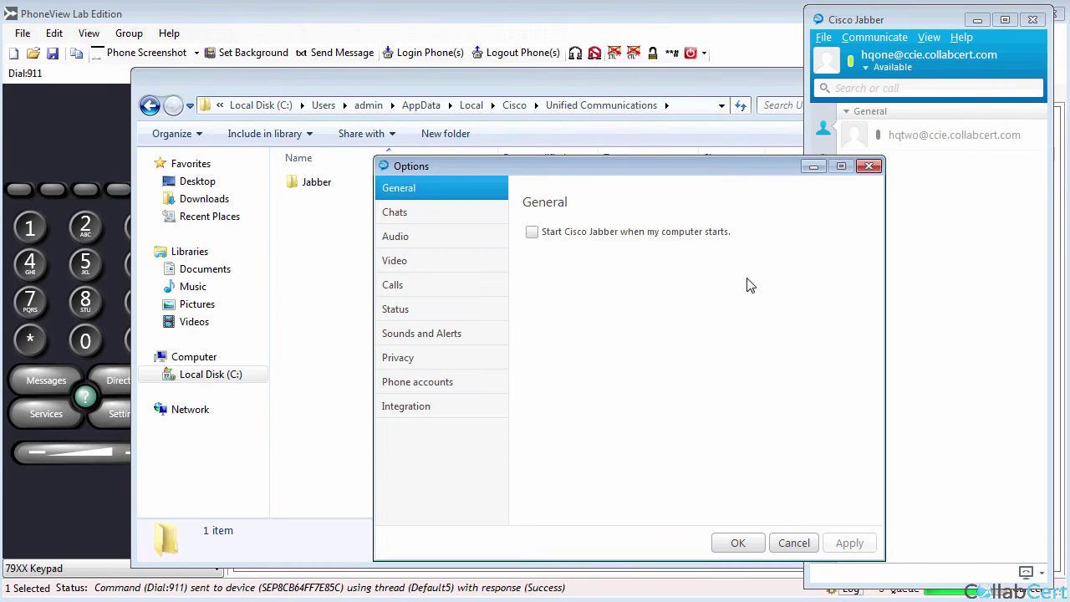
{"action": "left_click", "coordinate": [448, 386]}
{"action": "left_click", "coordinate": [794, 543]}
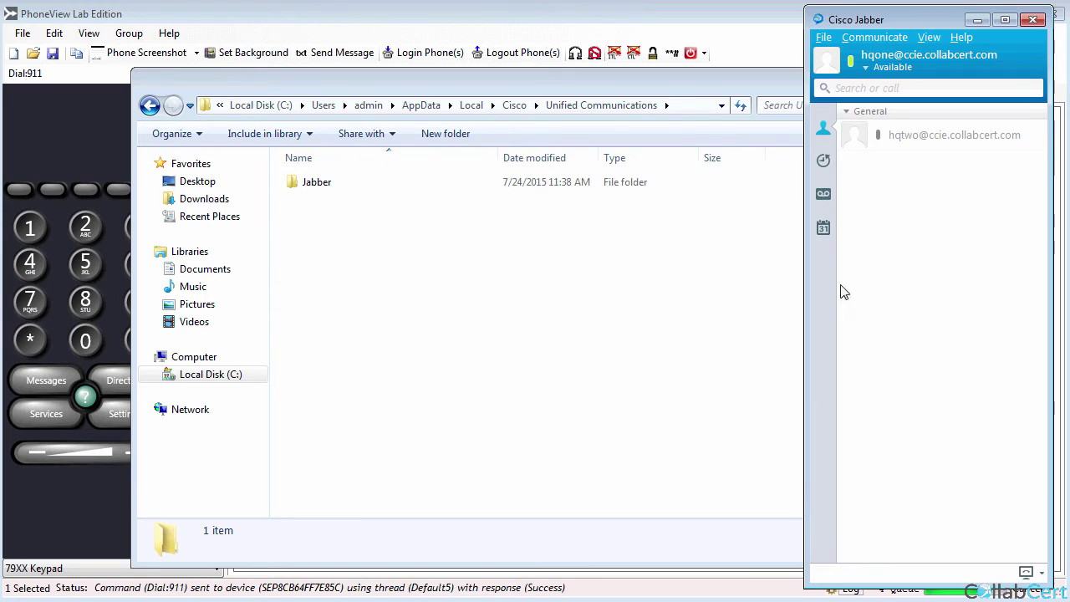
{"action": "left_click", "coordinate": [824, 37]}
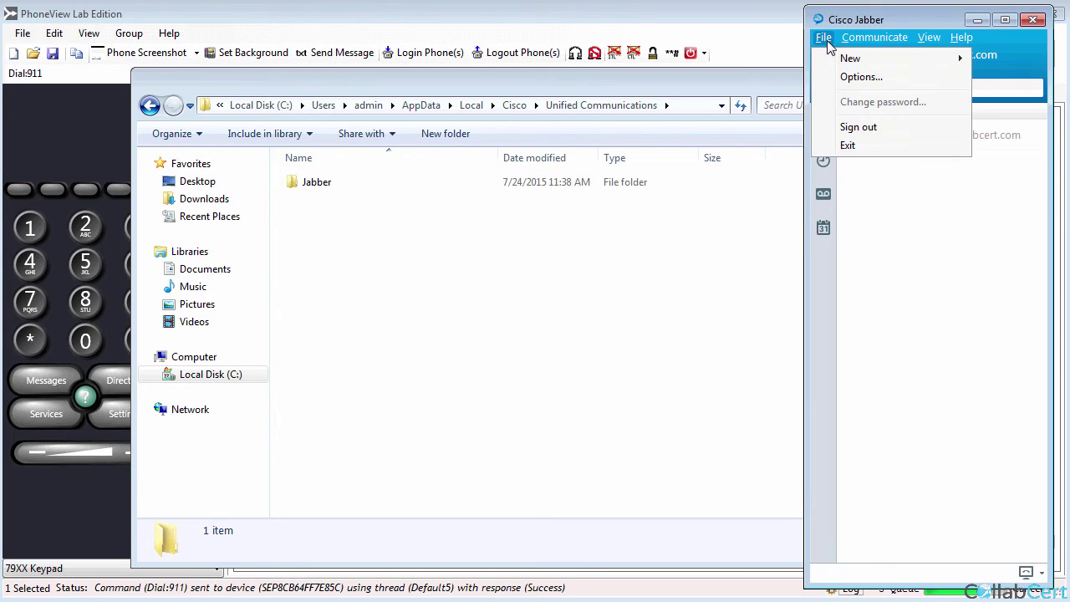
{"action": "left_click", "coordinate": [848, 145]}
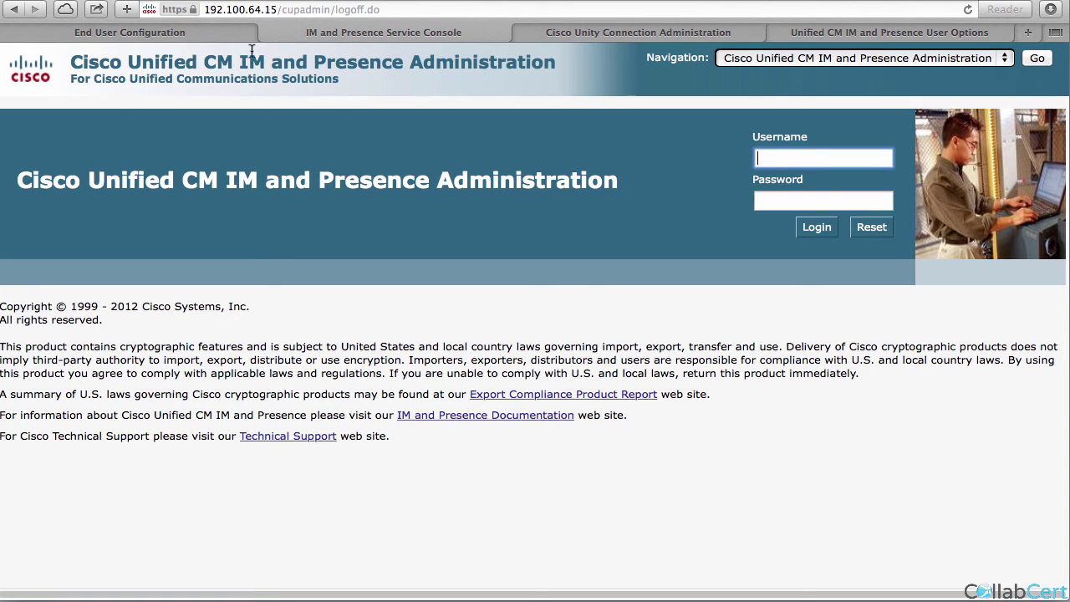
Open the hq profile from User Management > User Settings > Service Profile.
{"action": "left_click", "coordinate": [14, 32]}
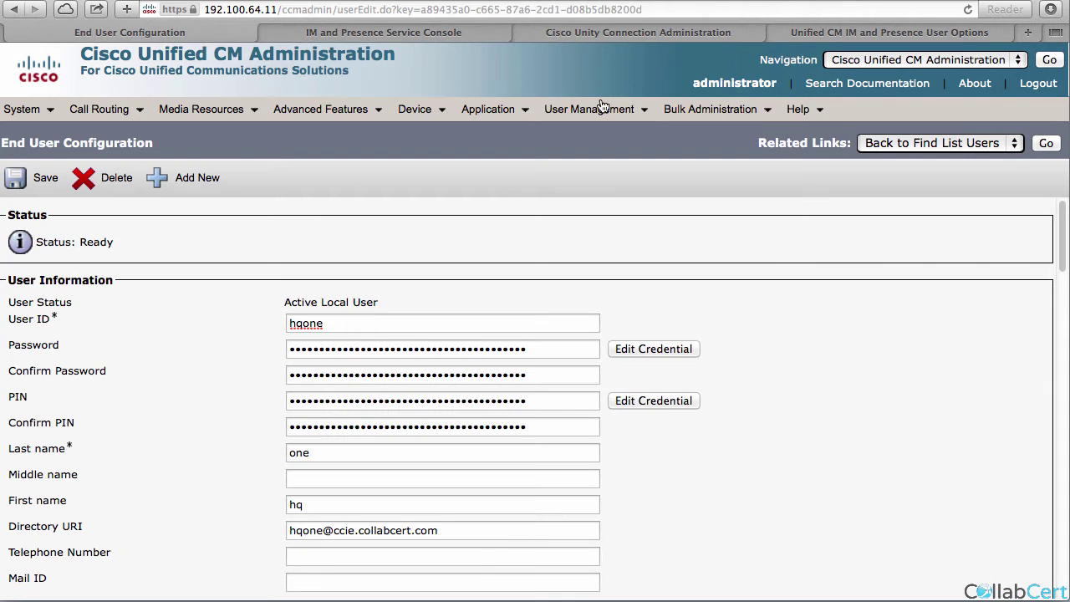
{"action": "left_click", "coordinate": [596, 110]}
{"action": "mouse_move", "coordinate": [616, 225]}
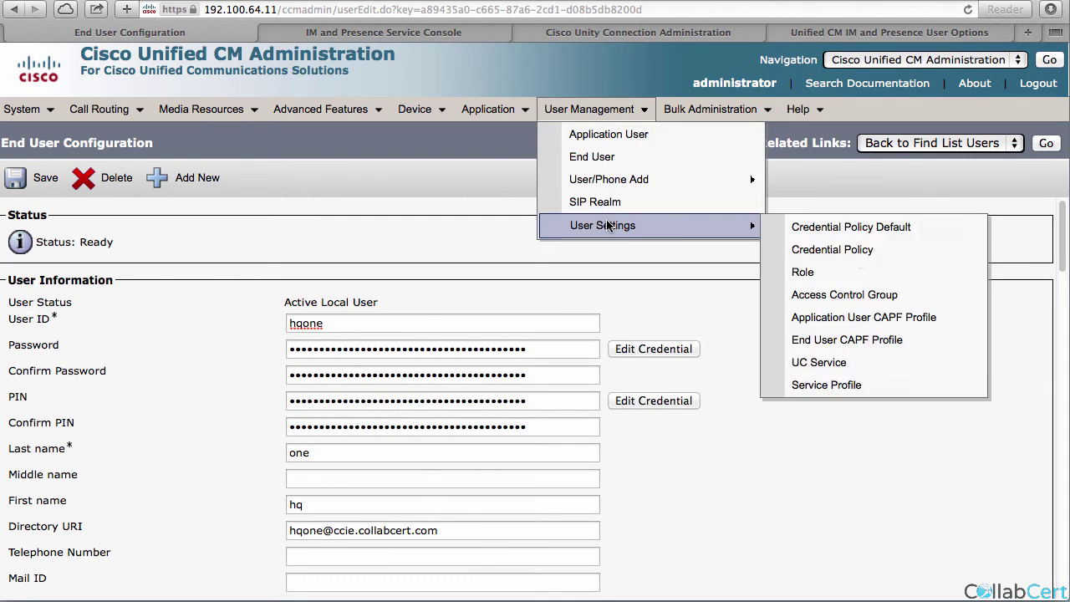
{"action": "left_click", "coordinate": [832, 386]}
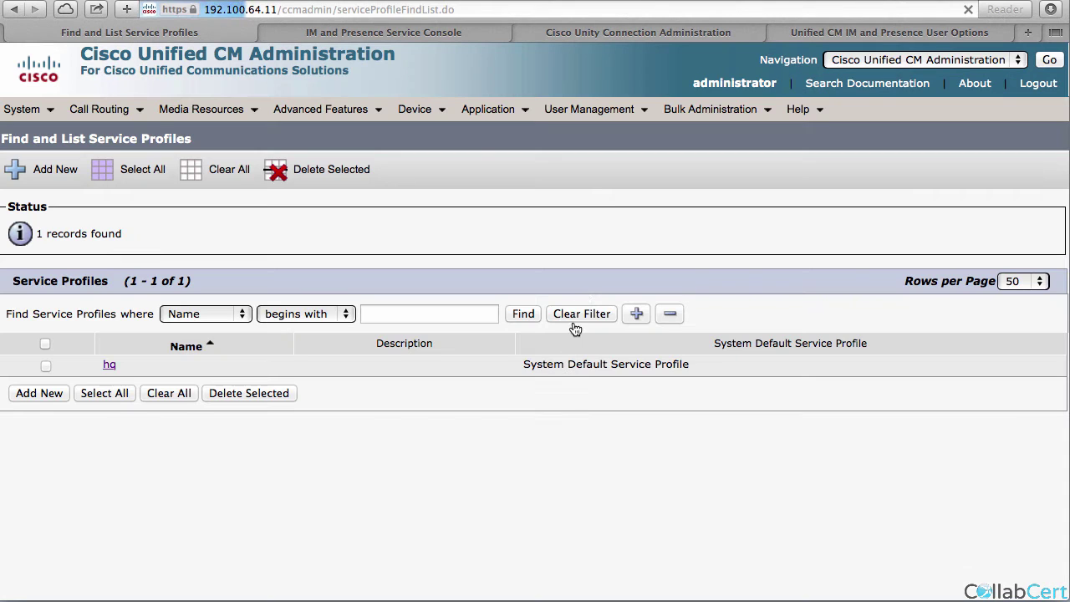
{"action": "left_click", "coordinate": [109, 365]}
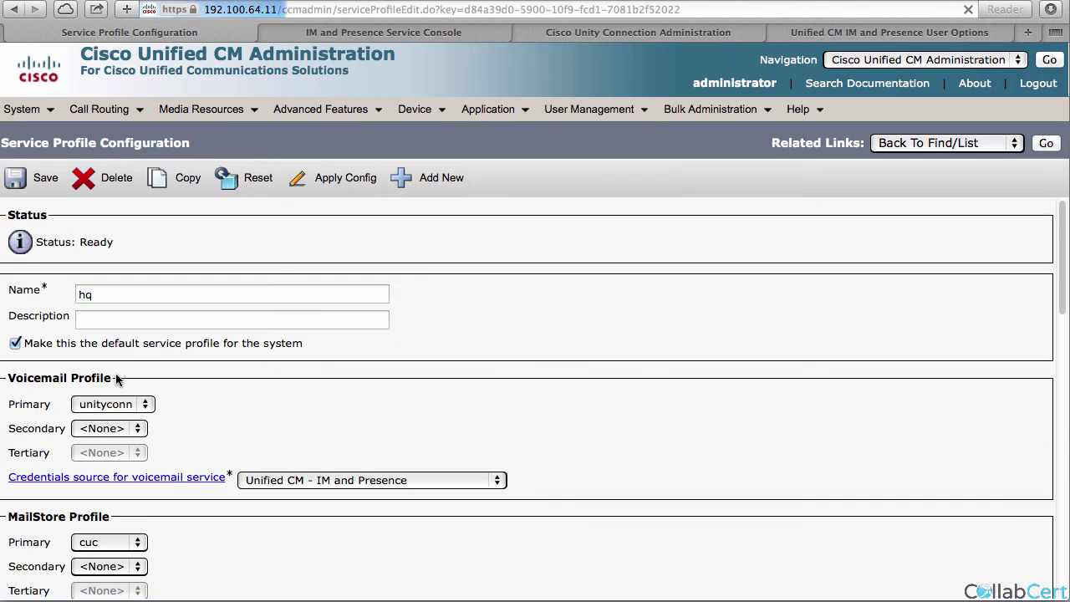
{"action": "scroll", "coordinate": [100, 485], "scroll_direction": "down", "scroll_amount": 1}
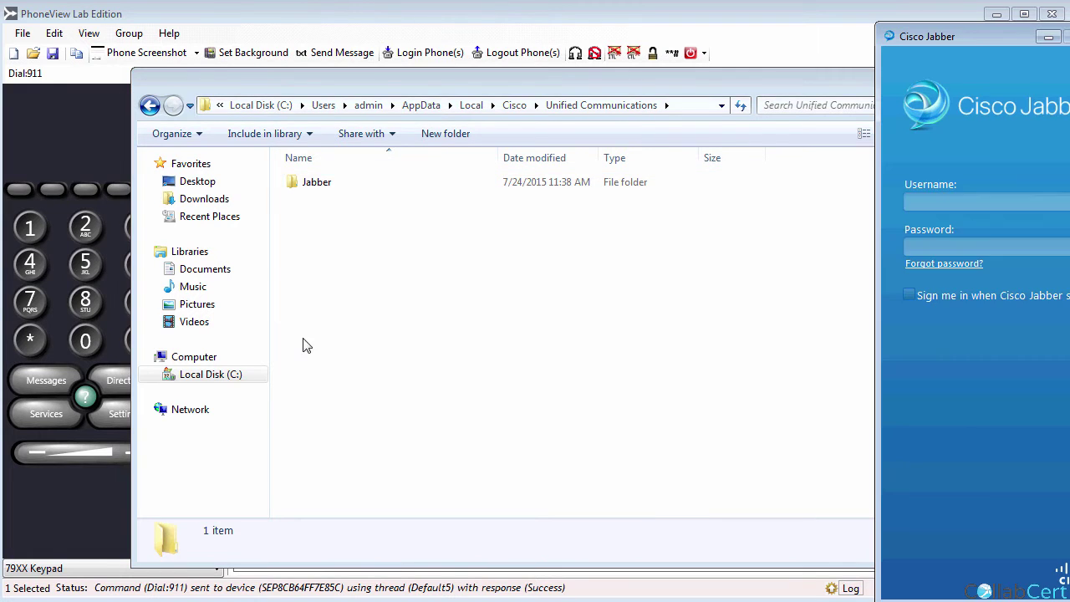
Sign in to Jabber as hqone with the account password.
{"action": "left_click_drag", "start_coordinate": [924, 33], "coordinate": [802, 37]}
{"action": "type", "text": "hqone"}
{"action": "key", "text": "Tab"}
{"action": "type", "text": "*****"}
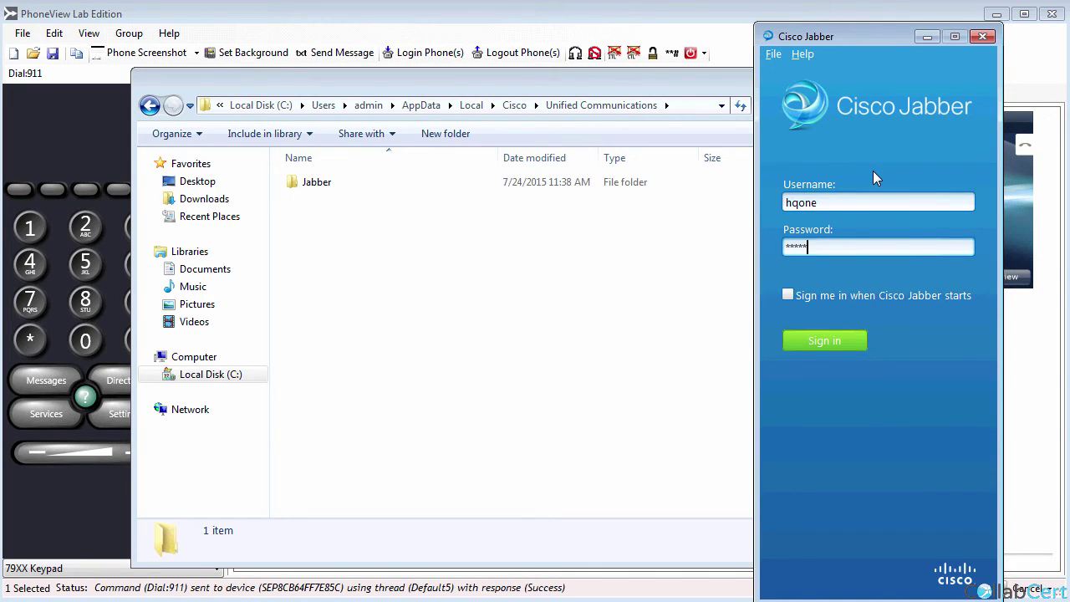
{"action": "key", "text": "Return"}
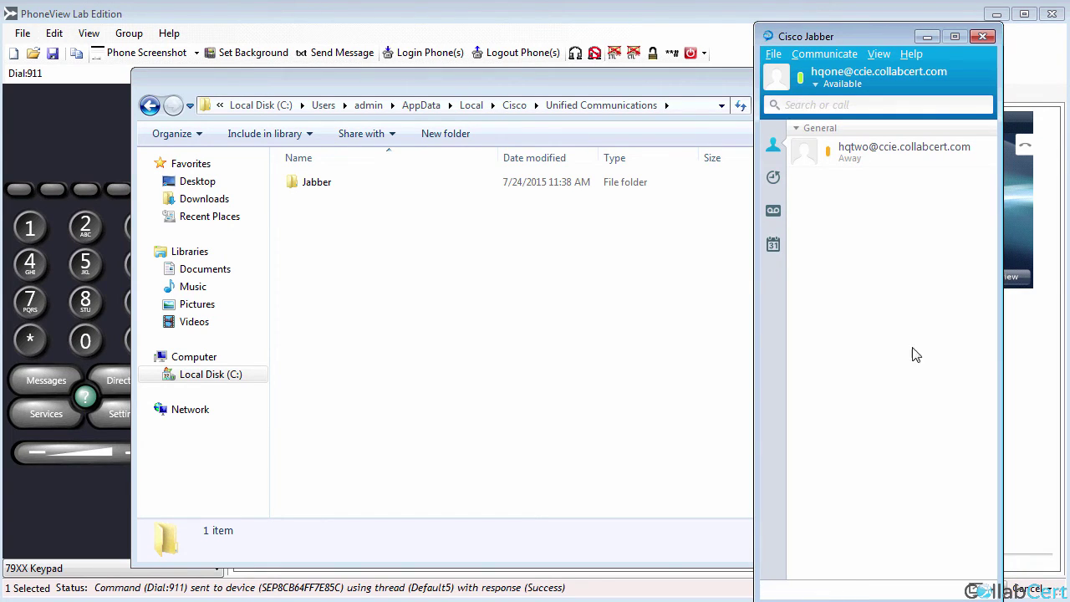
Confirm Connection Status shows Softphone and Voicemail (192.100.64.13) connected.
{"action": "left_click", "coordinate": [911, 53]}
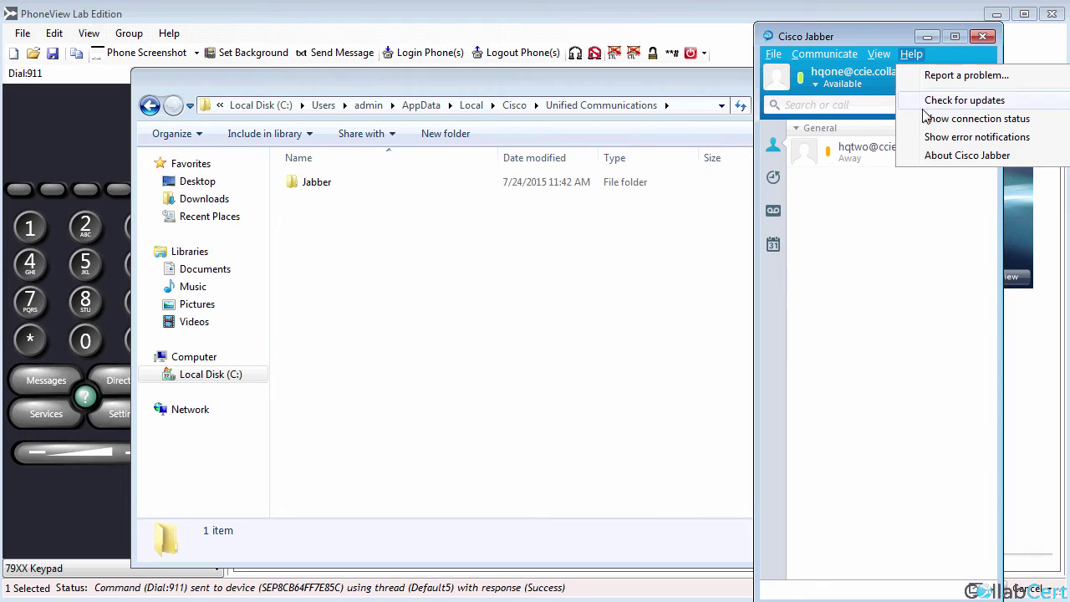
{"action": "left_click", "coordinate": [932, 119]}
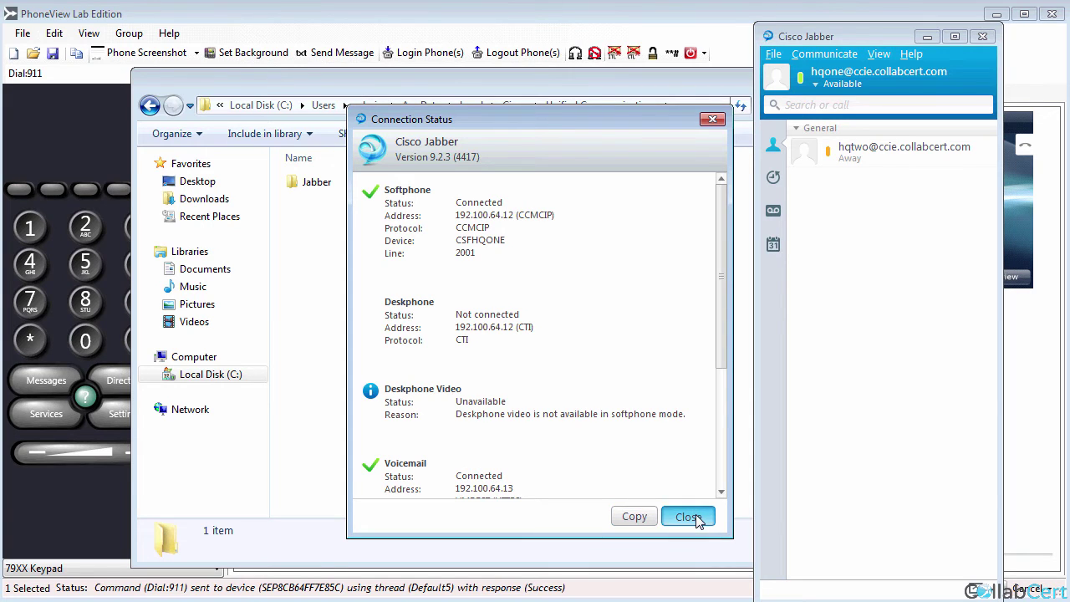
{"action": "left_click", "coordinate": [697, 515]}
{"action": "left_click", "coordinate": [777, 55]}
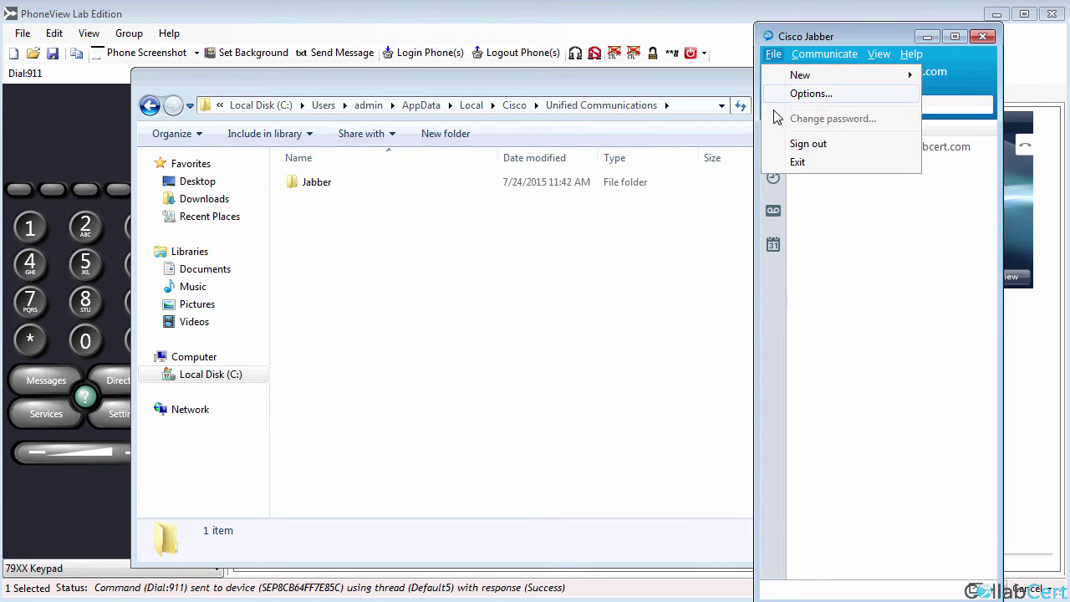
{"action": "left_click", "coordinate": [810, 94]}
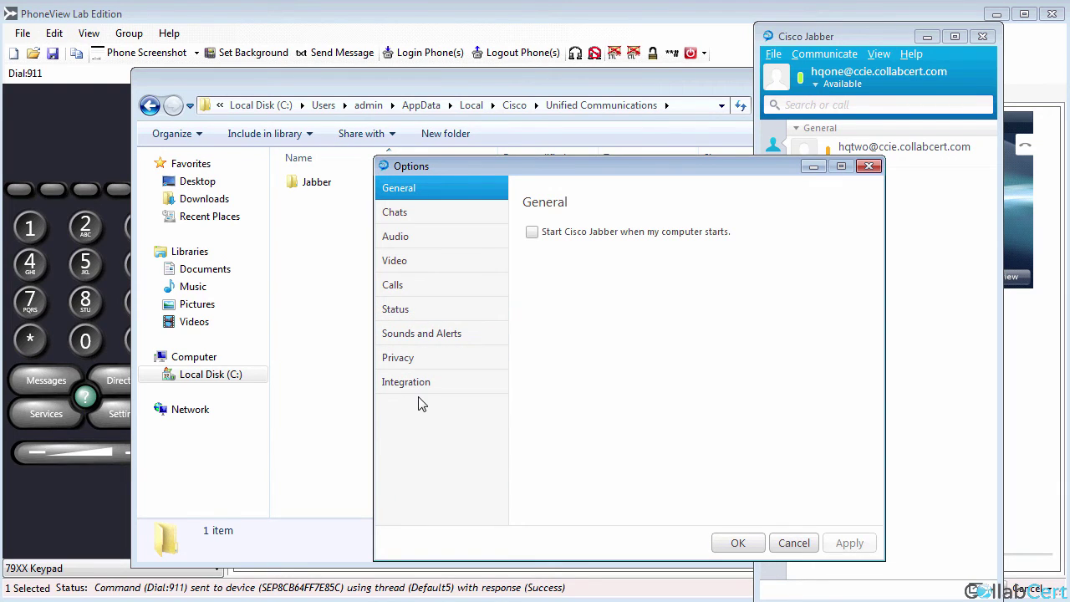
{"action": "left_click", "coordinate": [815, 544]}
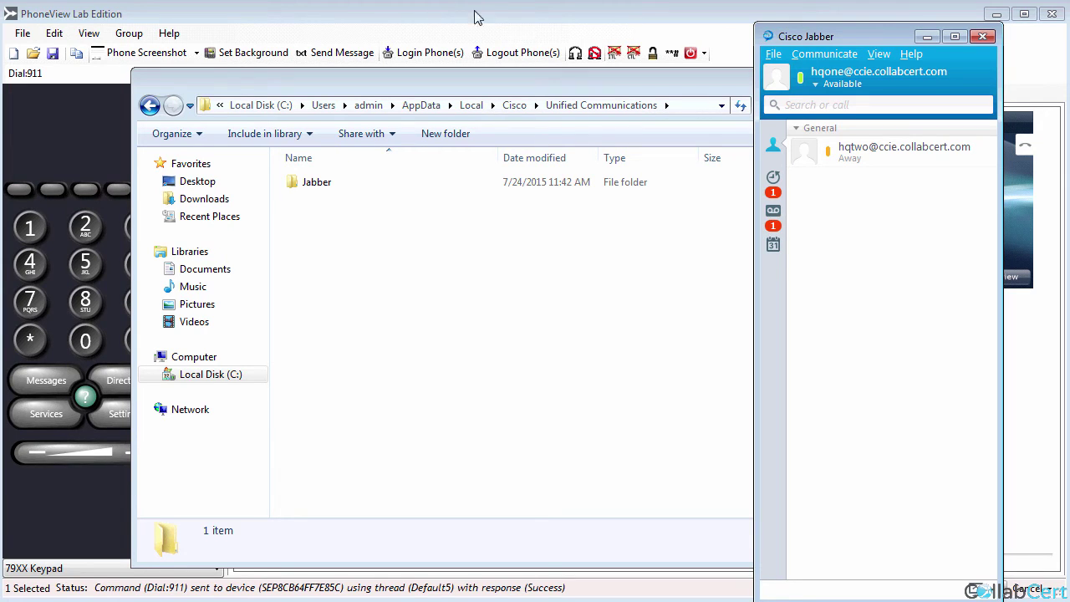
{"action": "left_click", "coordinate": [774, 216]}
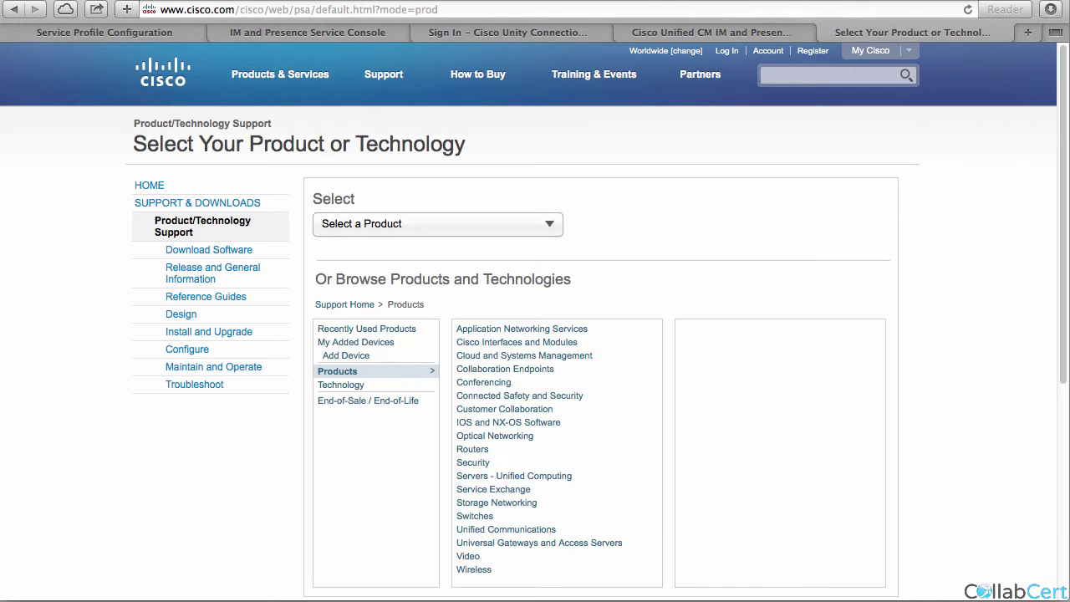
{"action": "left_click", "coordinate": [675, 36]}
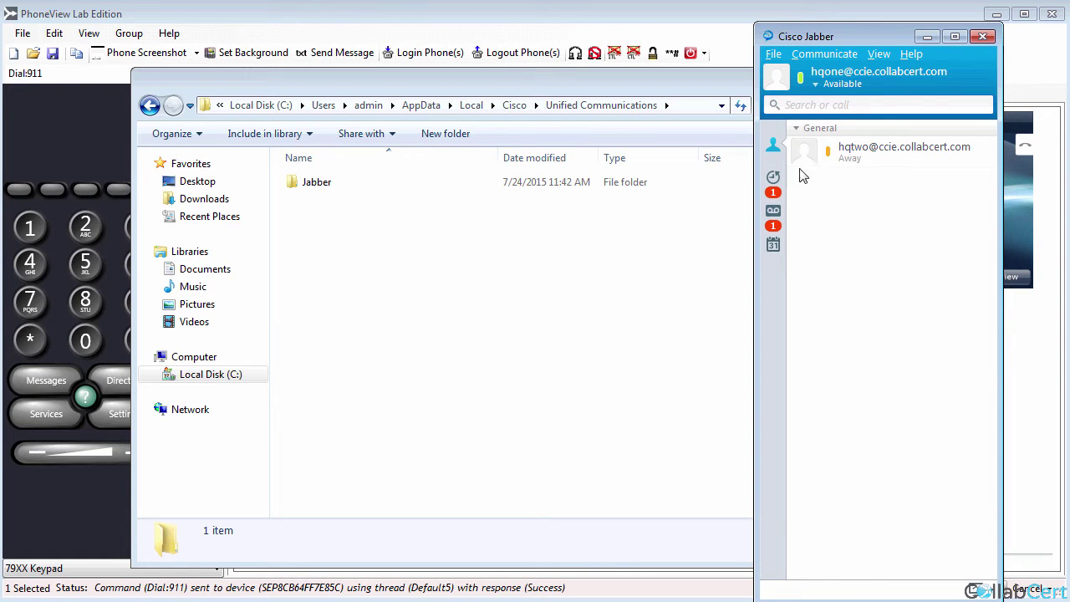
Remove the other lab user from the first Jabber client's contacts.
{"action": "right_click", "coordinate": [865, 157]}
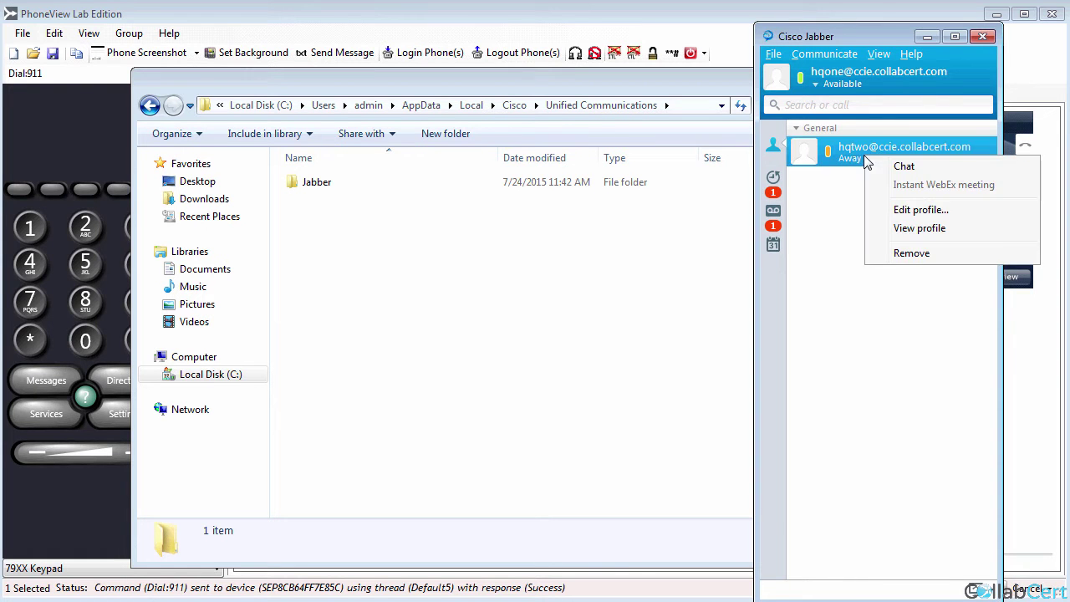
{"action": "left_click", "coordinate": [911, 253]}
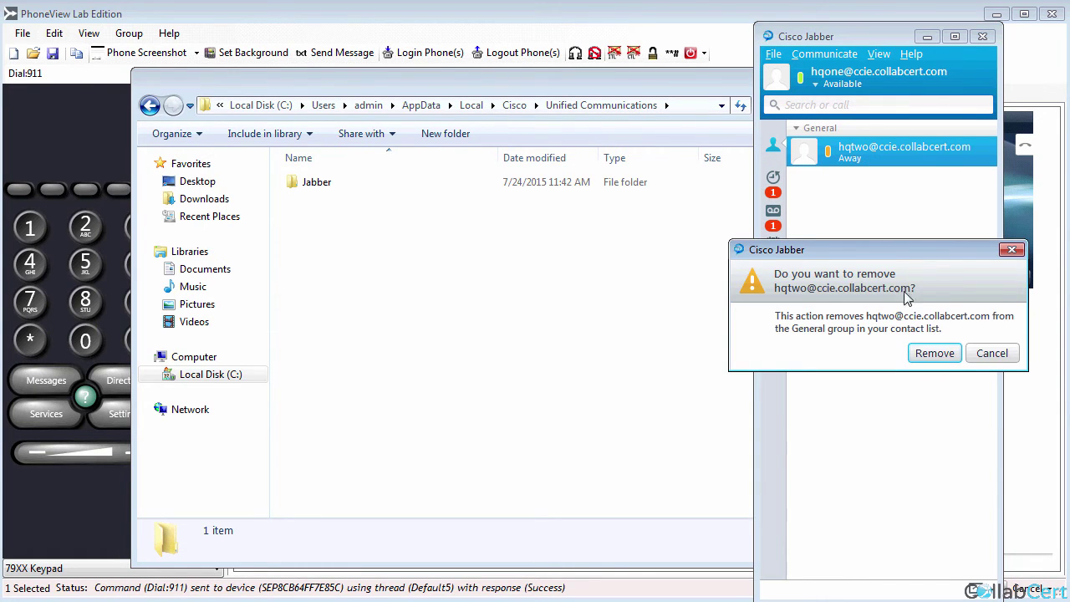
{"action": "left_click", "coordinate": [945, 354]}
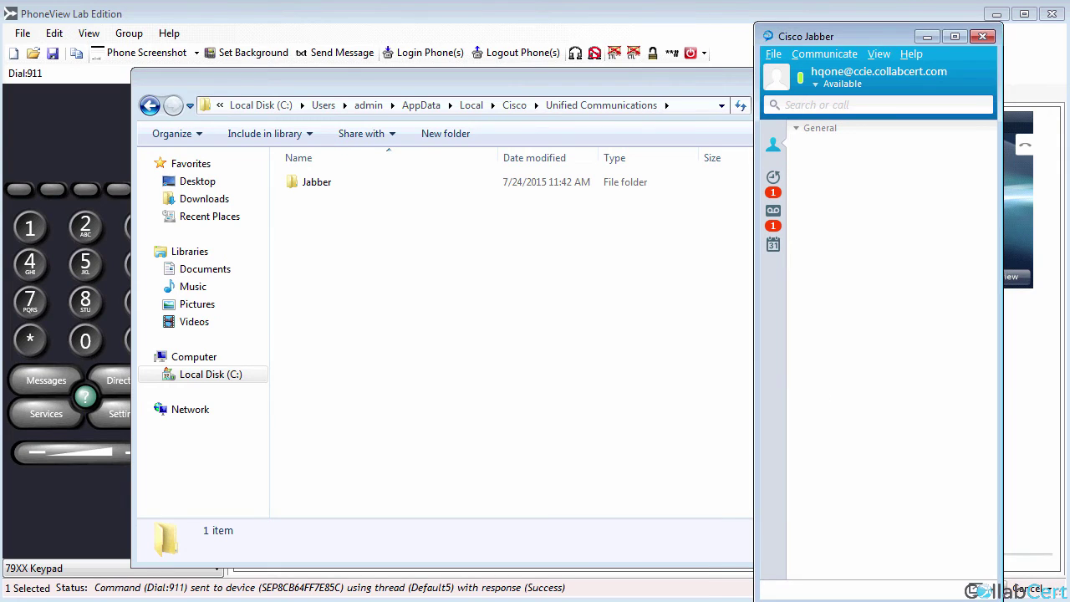
On the second user's Jabber client, remove the first user's contact as well.
{"action": "key", "text": "alt+Tab"}
{"action": "right_click", "coordinate": [296, 155]}
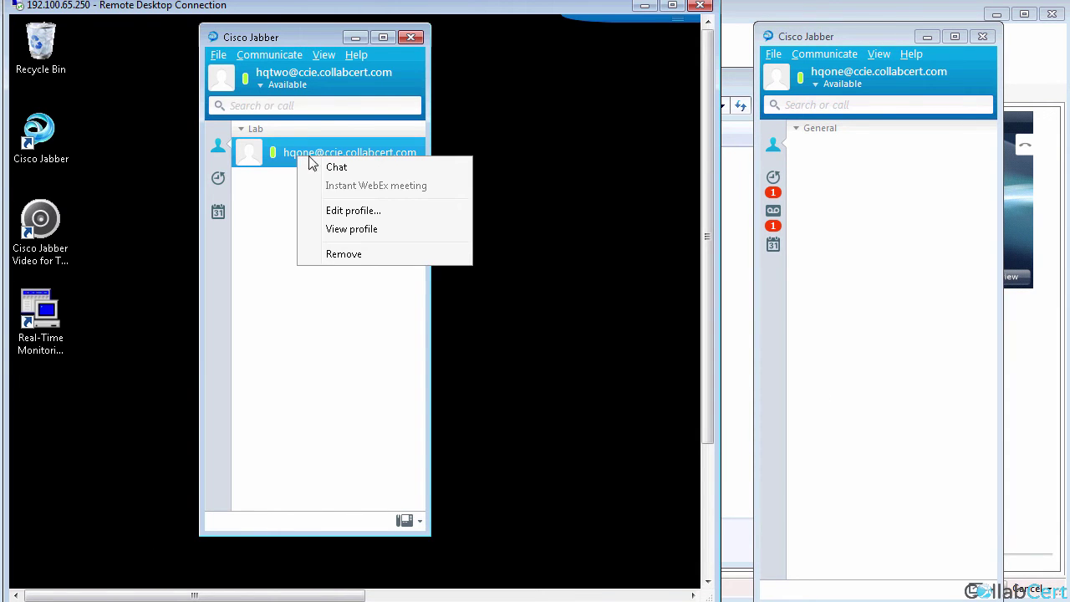
{"action": "left_click", "coordinate": [350, 255]}
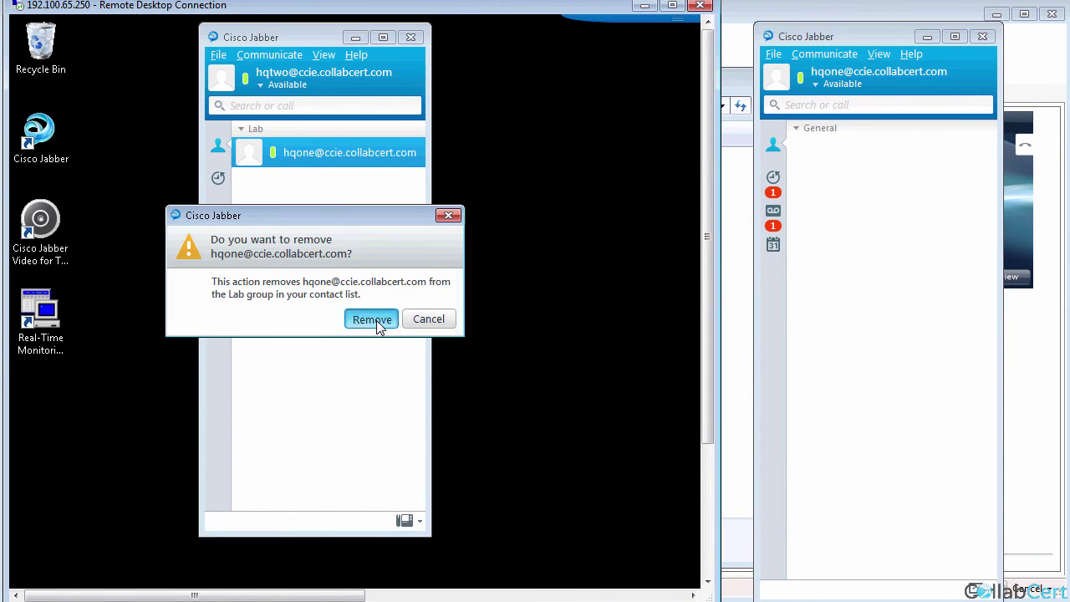
{"action": "left_click", "coordinate": [381, 321]}
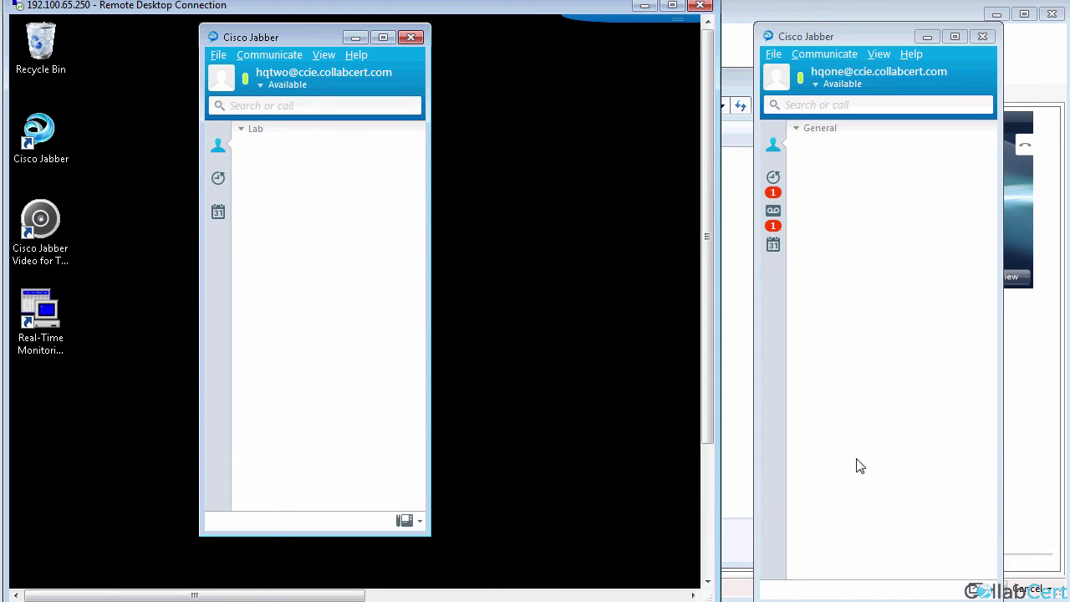
{"action": "left_click", "coordinate": [287, 601]}
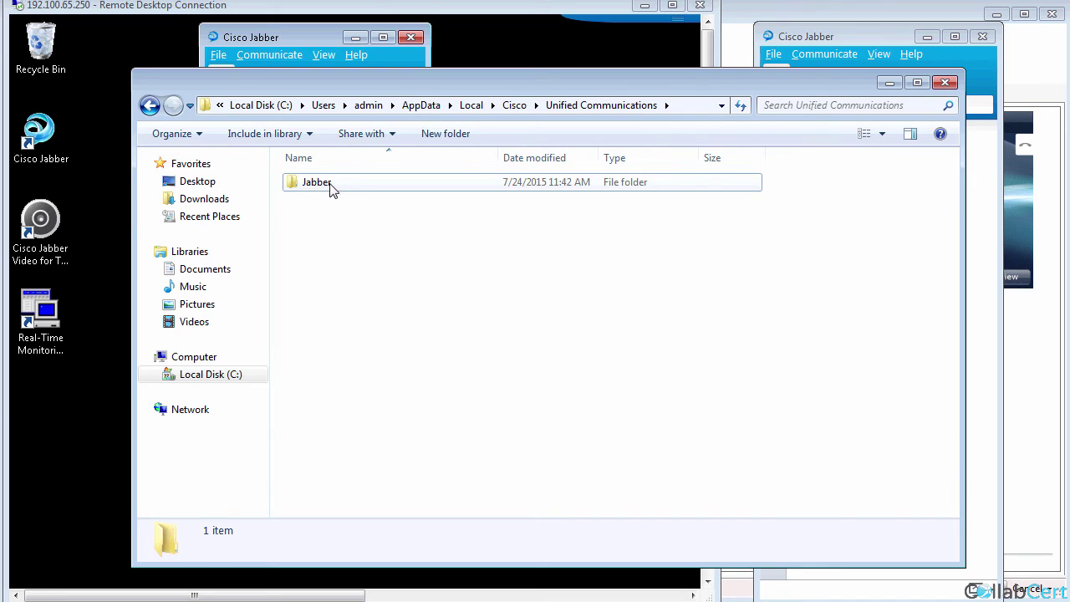
Try deleting the Jabber folder, giving up when the deletion is blocked.
{"action": "right_click", "coordinate": [331, 189]}
{"action": "left_click", "coordinate": [316, 231]}
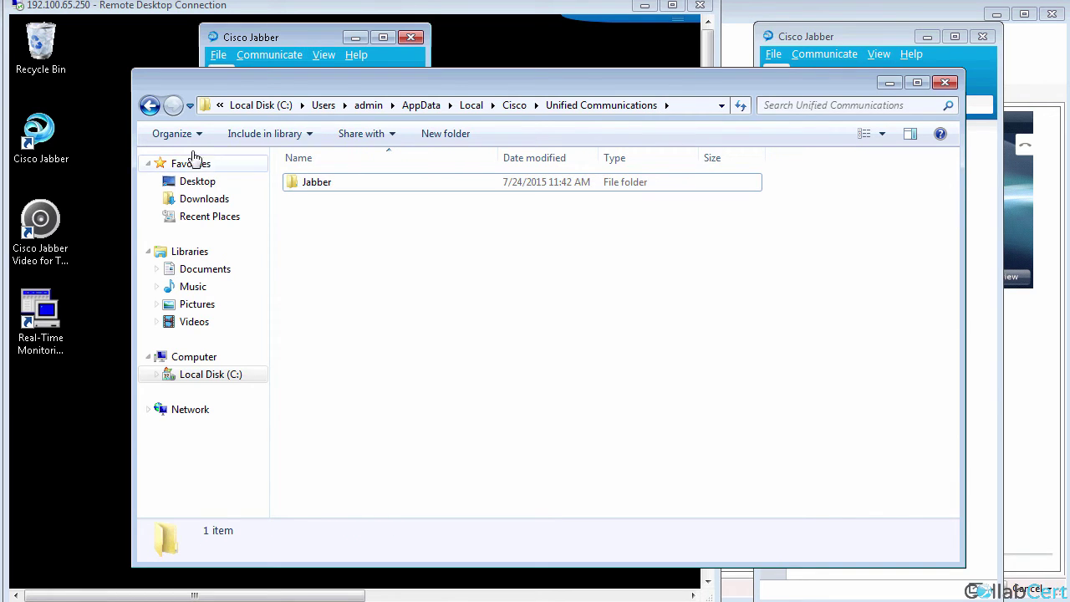
{"action": "right_click", "coordinate": [318, 188]}
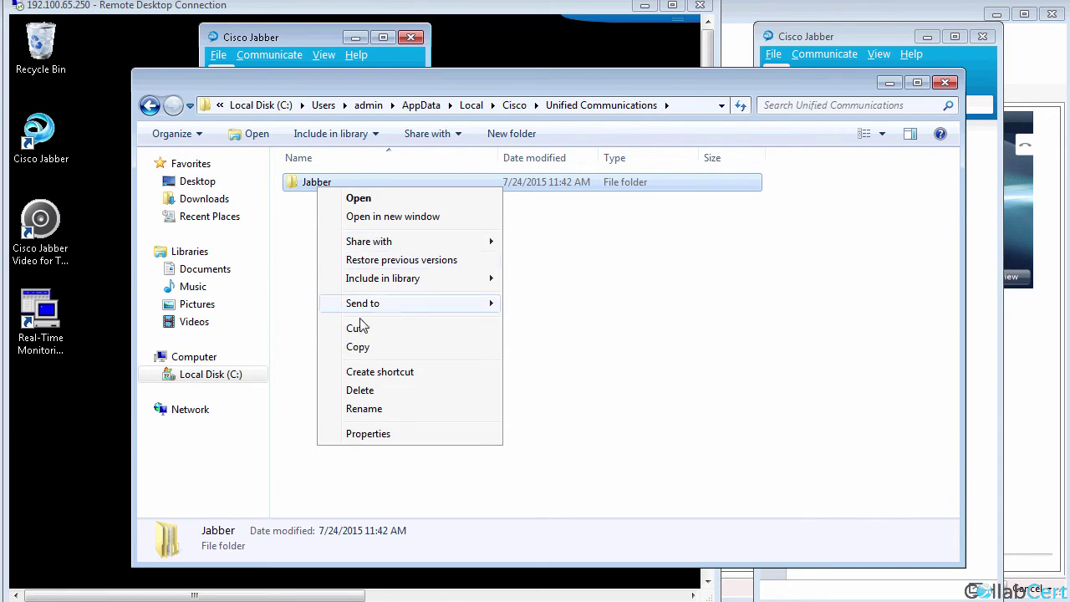
{"action": "left_click", "coordinate": [361, 390]}
{"action": "left_click", "coordinate": [621, 391]}
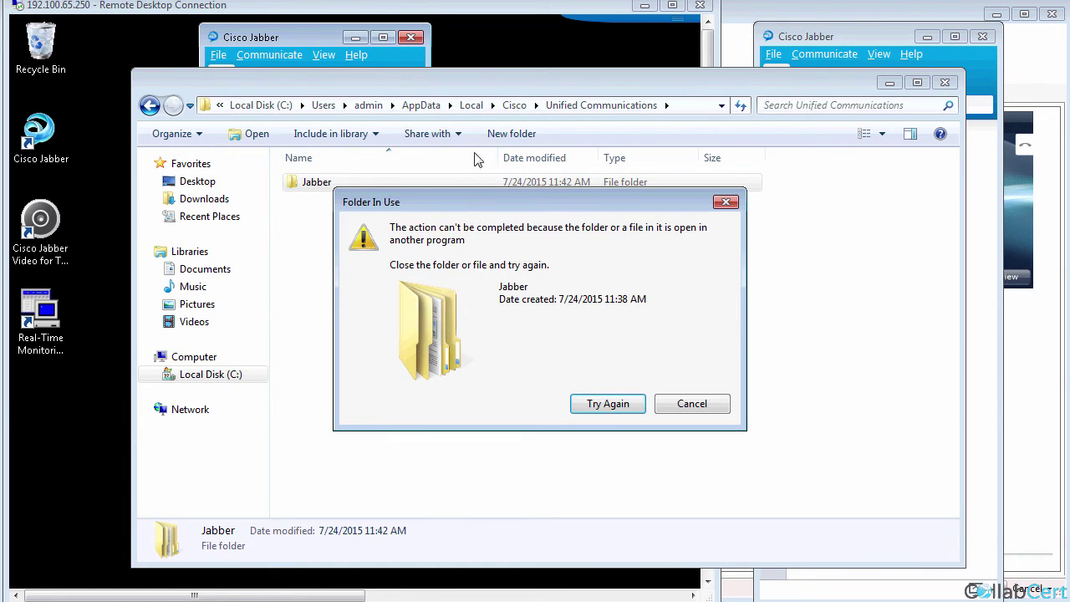
{"action": "left_click", "coordinate": [583, 404]}
{"action": "left_click", "coordinate": [679, 407]}
Attempt to delete the Jabber folder in AppData\Local\Cisco\Unified Communications; it is reported in use.
{"action": "left_click", "coordinate": [432, 107]}
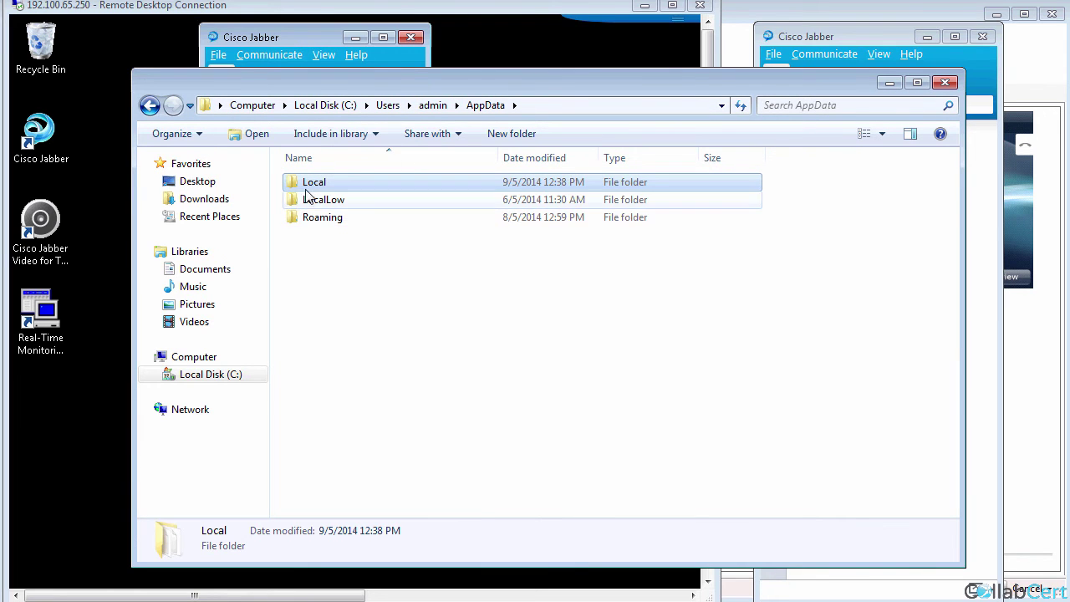
{"action": "double_click", "coordinate": [313, 183]}
{"action": "double_click", "coordinate": [314, 182]}
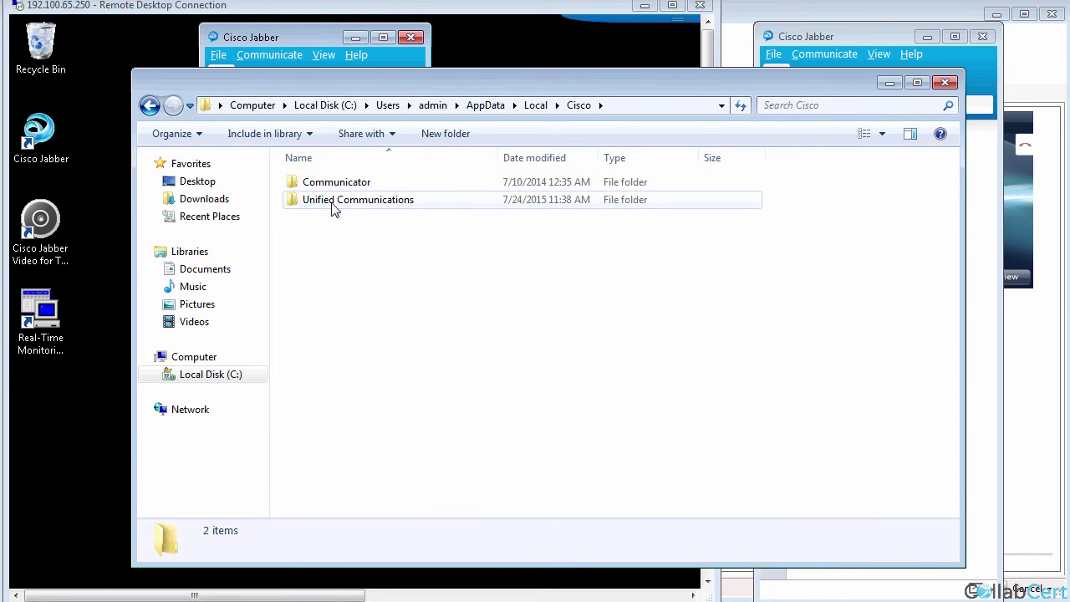
{"action": "double_click", "coordinate": [332, 200]}
{"action": "right_click", "coordinate": [314, 189]}
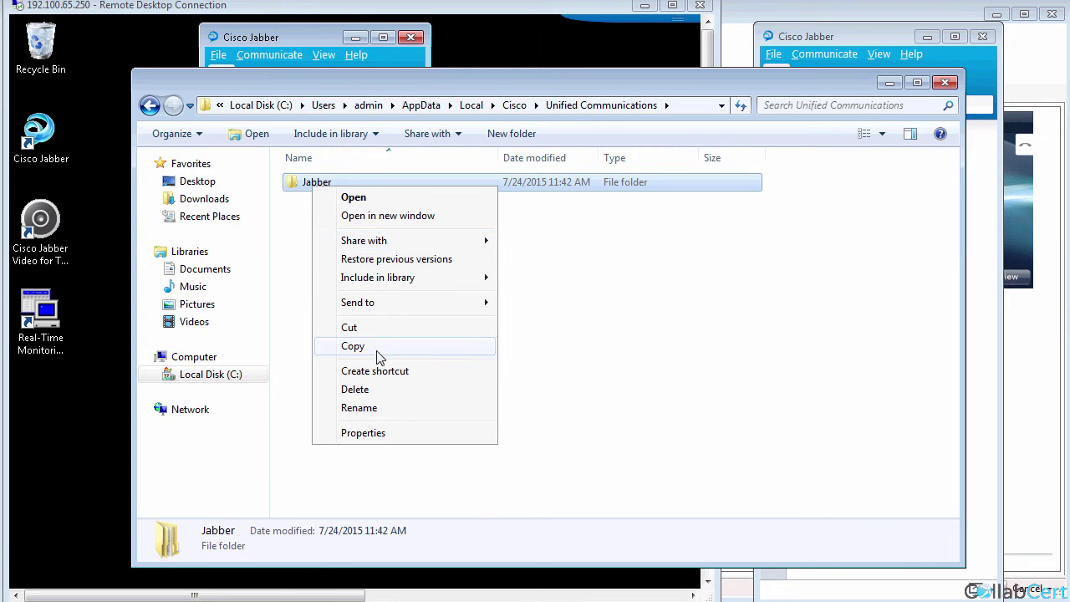
{"action": "left_click", "coordinate": [378, 388]}
{"action": "left_click", "coordinate": [599, 390]}
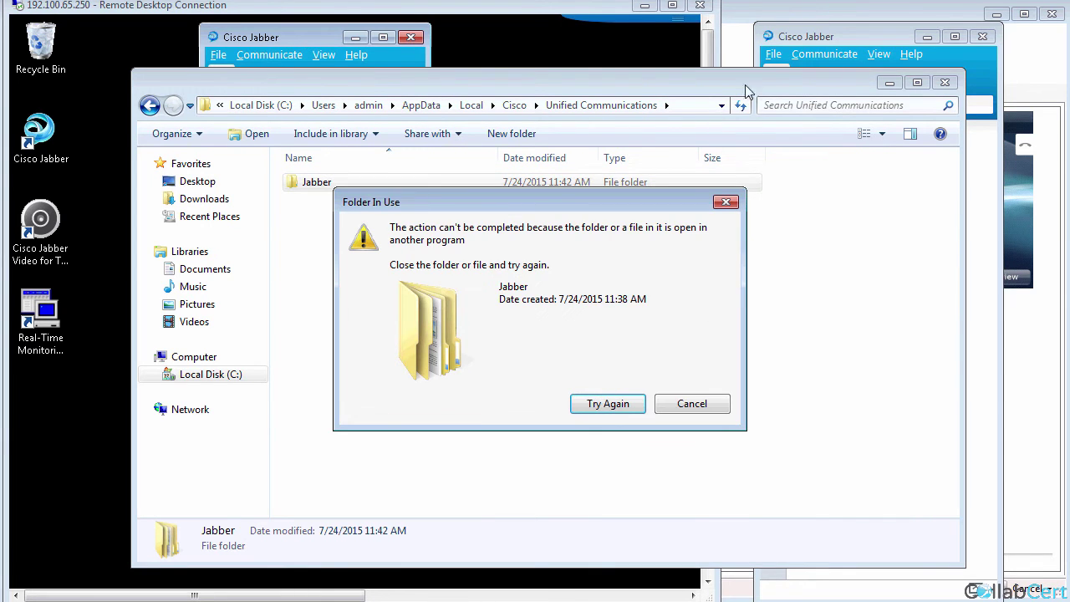
{"action": "left_click", "coordinate": [691, 404]}
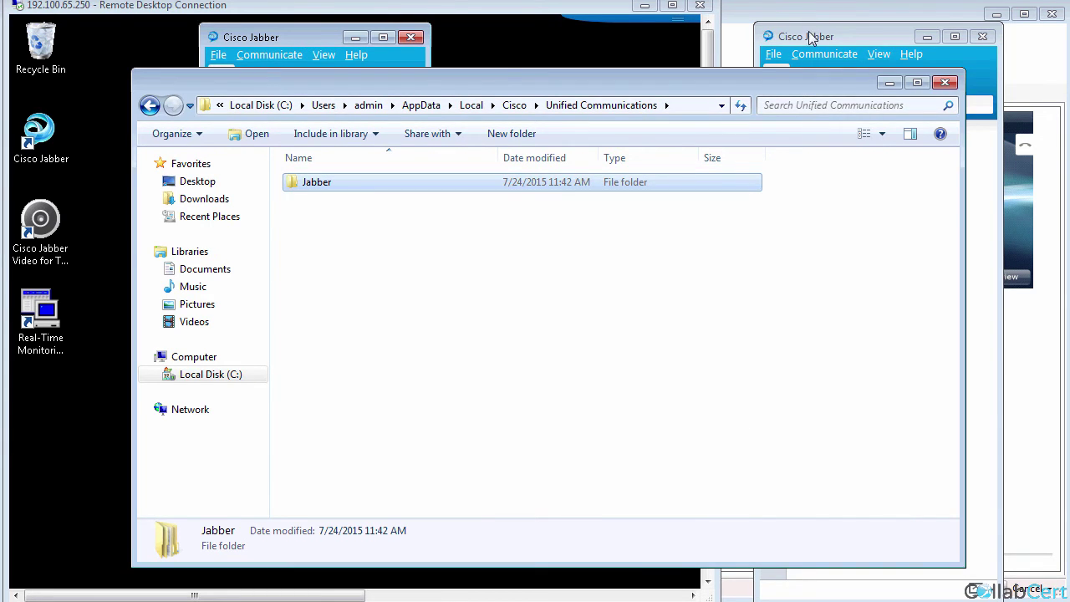
Exit Jabber, then delete the Local Unified Communications Jabber folder.
{"action": "left_click", "coordinate": [808, 34]}
{"action": "left_click", "coordinate": [773, 54]}
{"action": "left_click", "coordinate": [796, 163]}
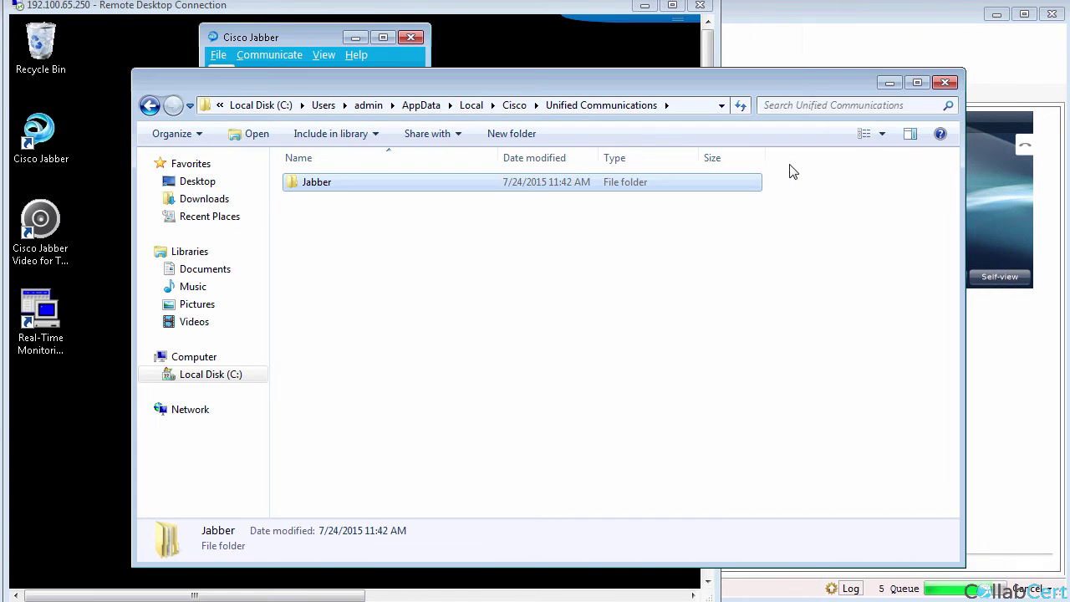
{"action": "right_click", "coordinate": [332, 179]}
{"action": "left_click", "coordinate": [391, 387]}
{"action": "left_click", "coordinate": [606, 386]}
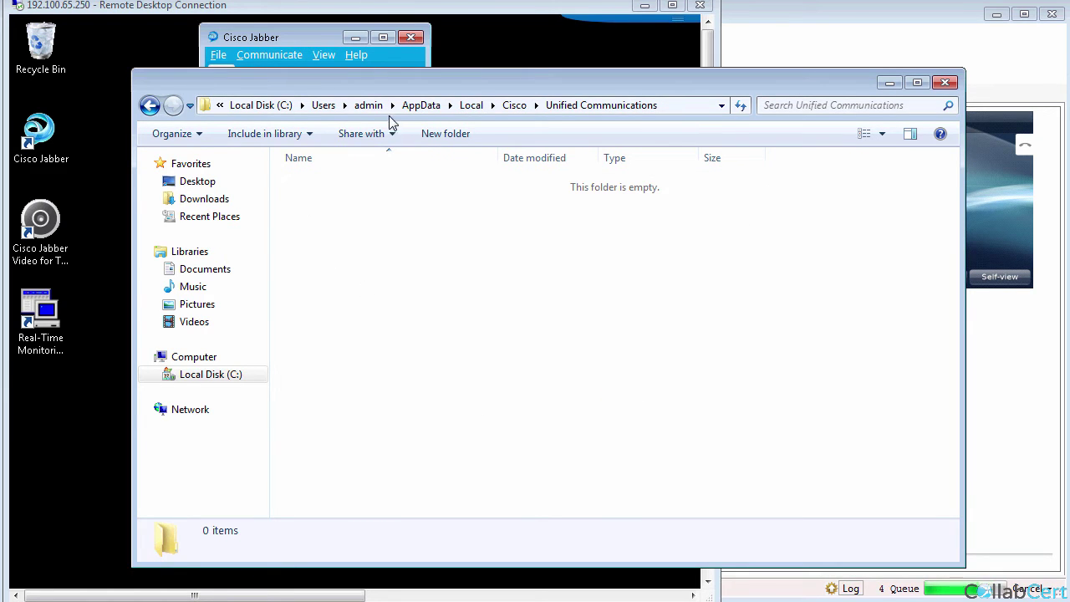
Delete the Jabber folder under AppData\Roaming\Cisco\Unified Communications too.
{"action": "left_click", "coordinate": [423, 105]}
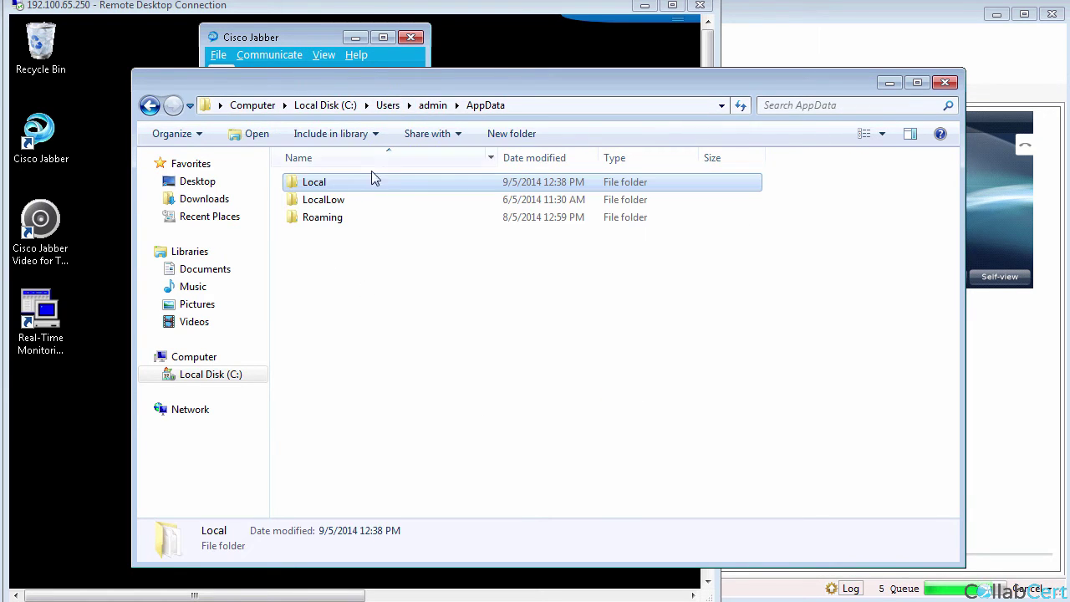
{"action": "double_click", "coordinate": [319, 218]}
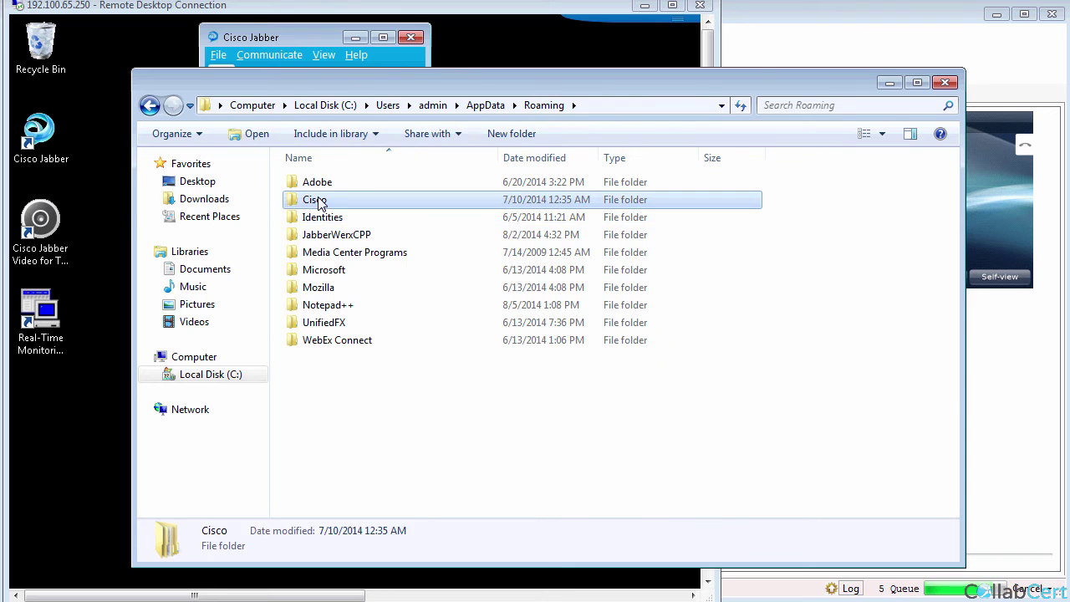
{"action": "double_click", "coordinate": [320, 201]}
{"action": "double_click", "coordinate": [332, 202]}
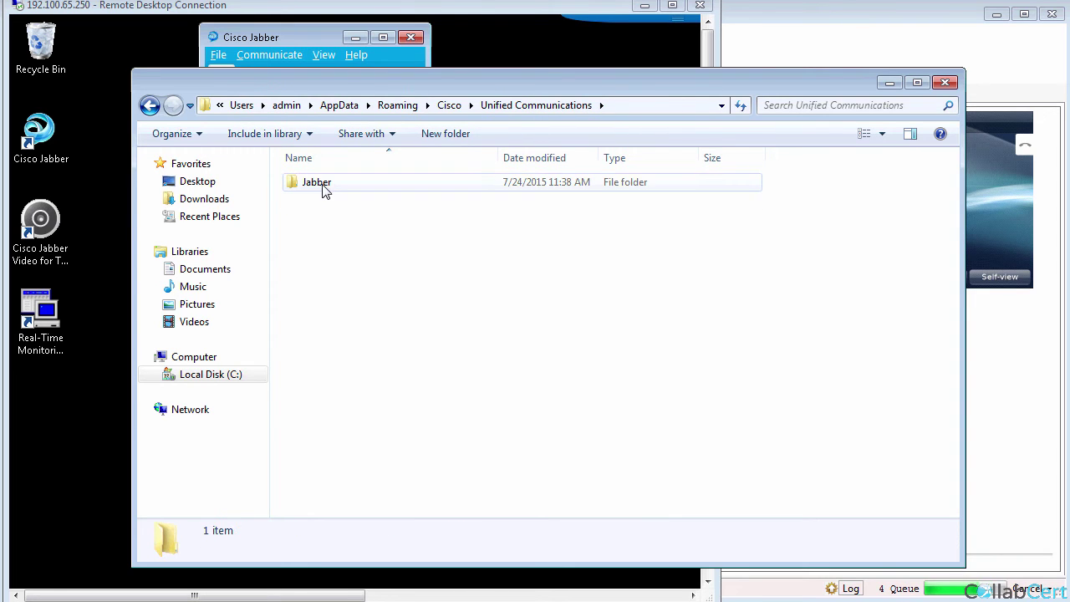
{"action": "right_click", "coordinate": [326, 190]}
{"action": "left_click", "coordinate": [385, 386]}
{"action": "left_click", "coordinate": [602, 388]}
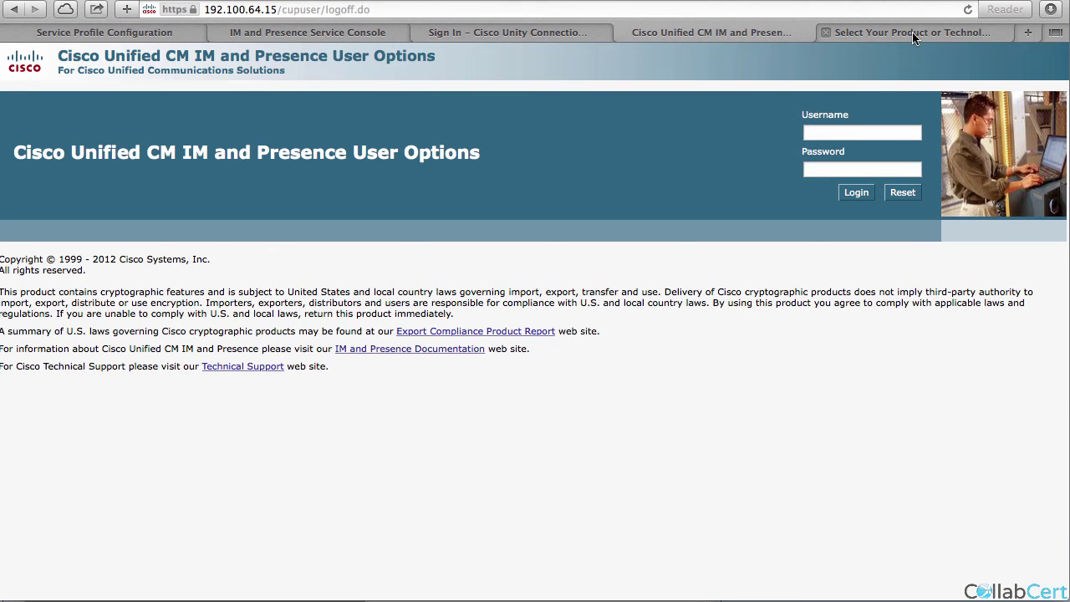
Browse Collaboration Endpoints > Software Clients > Jabber for Windows install guides and open the 9.2.x guide.
{"action": "left_click", "coordinate": [914, 35]}
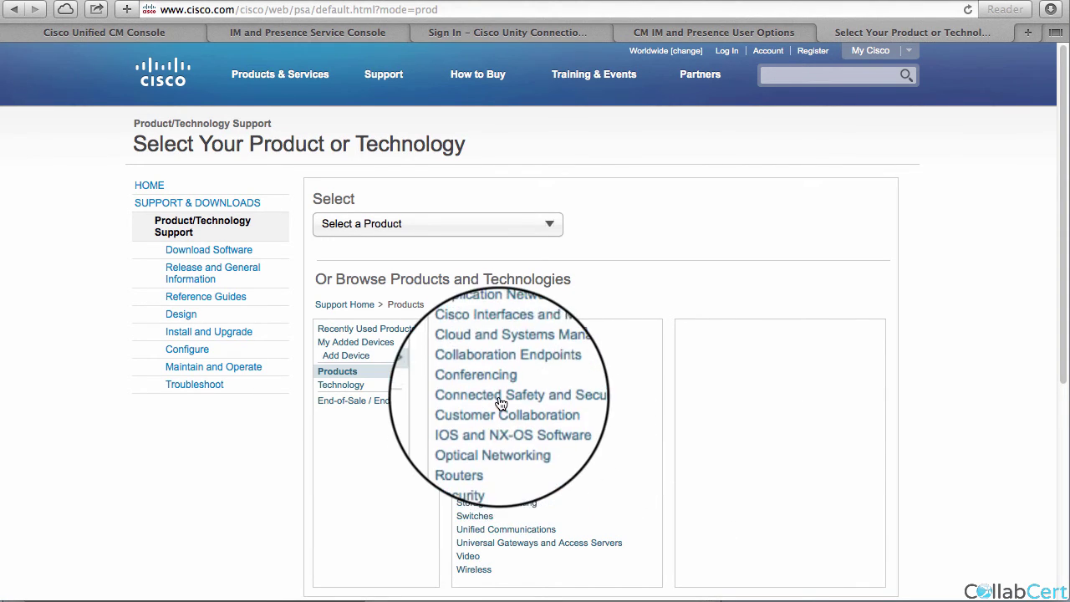
{"action": "left_click", "coordinate": [502, 369]}
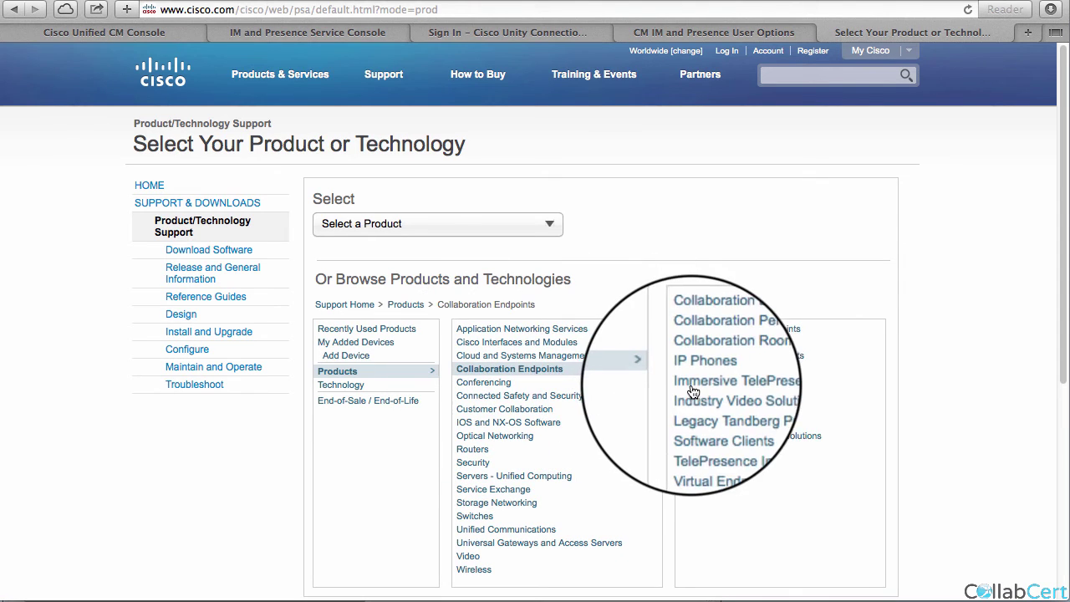
{"action": "left_click", "coordinate": [703, 422]}
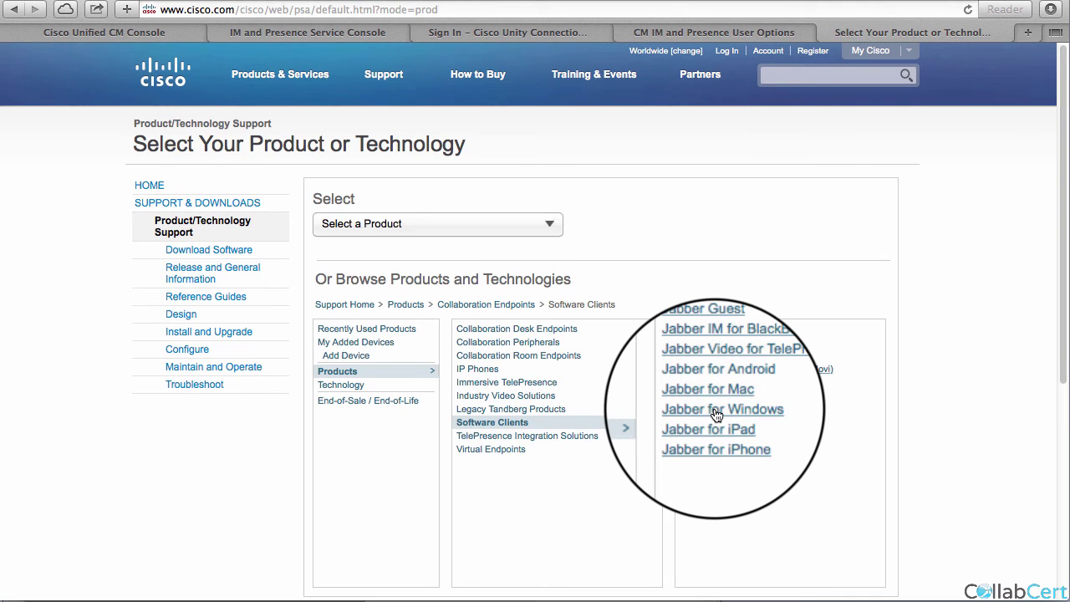
{"action": "left_click", "coordinate": [715, 412]}
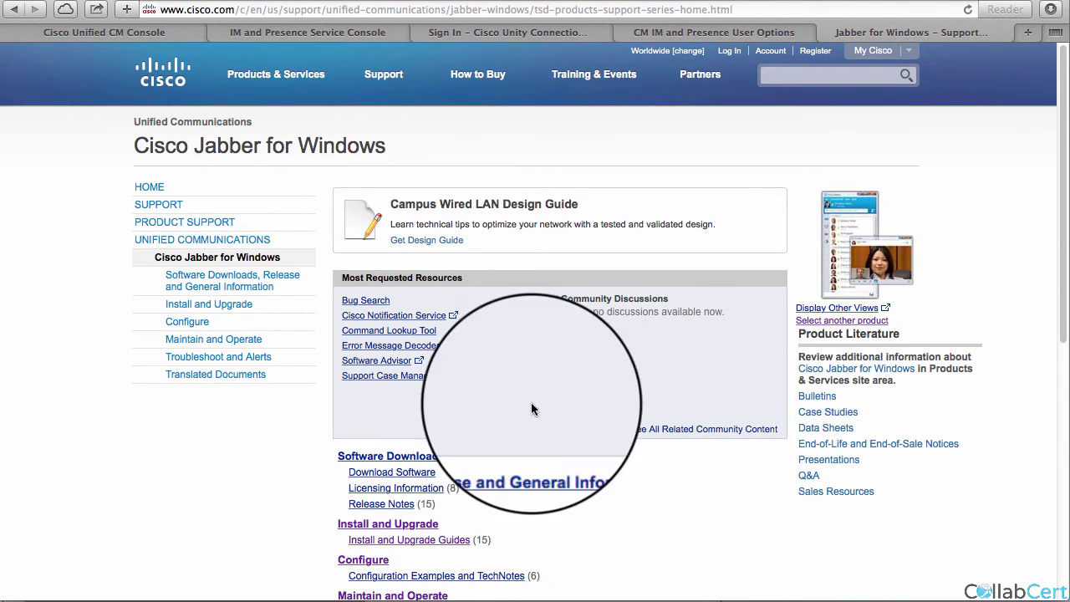
{"action": "left_click", "coordinate": [201, 305]}
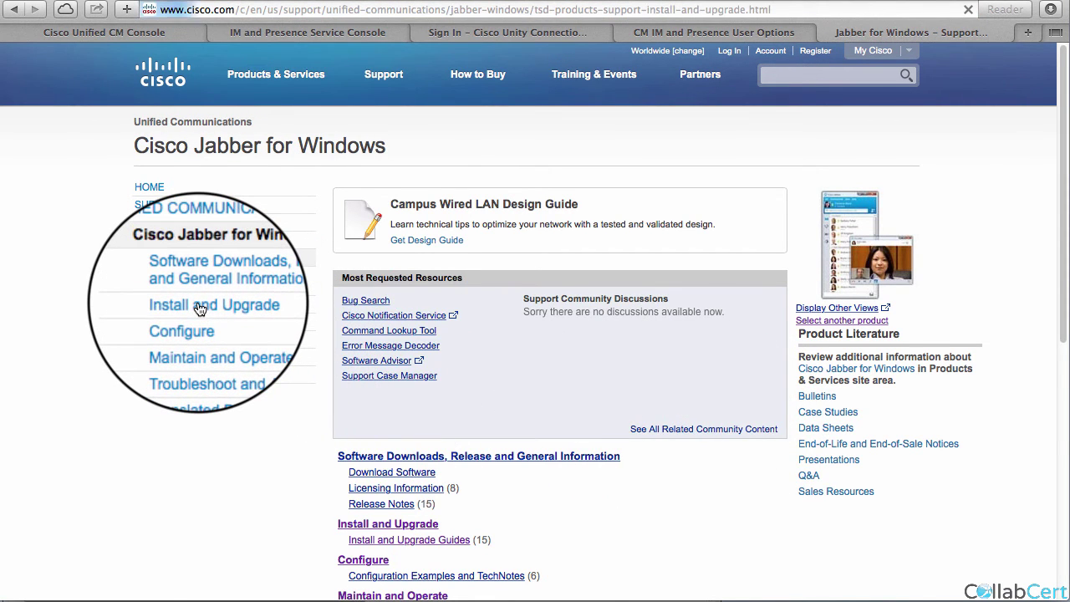
{"action": "left_click", "coordinate": [441, 203]}
{"action": "scroll", "coordinate": [735, 405], "scroll_direction": "down", "scroll_amount": 1}
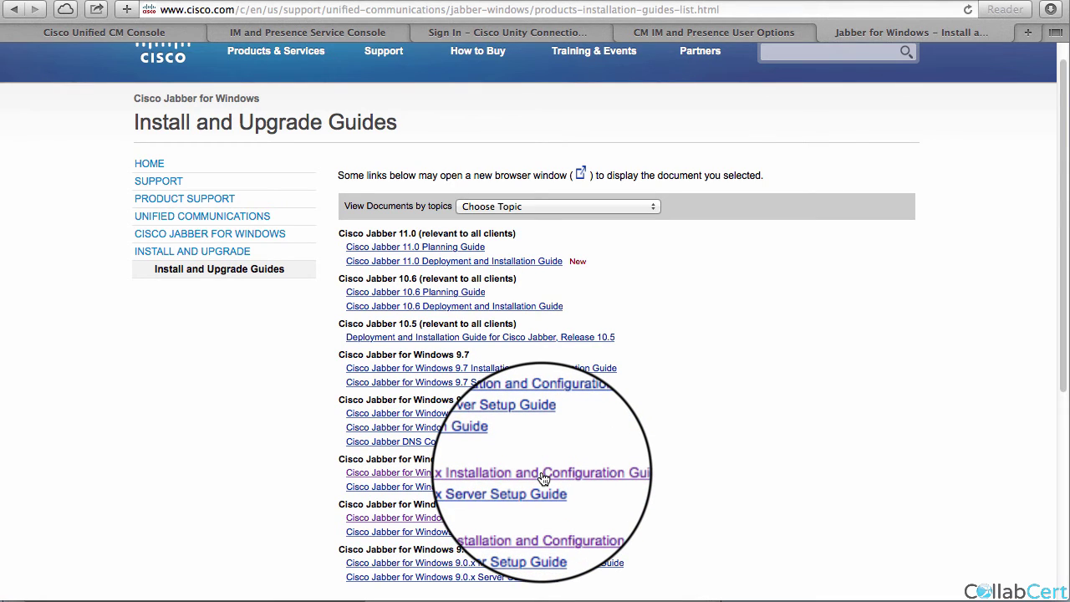
{"action": "left_click", "coordinate": [542, 475]}
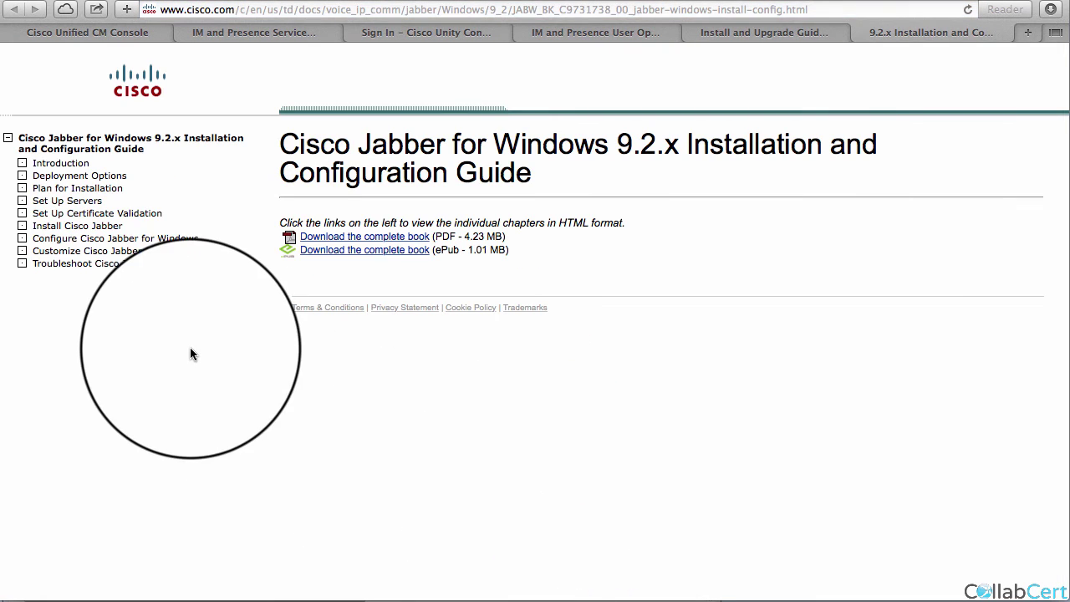
Copy the example XML from the Configure chapter's Example Configuration File section.
{"action": "left_click", "coordinate": [66, 242]}
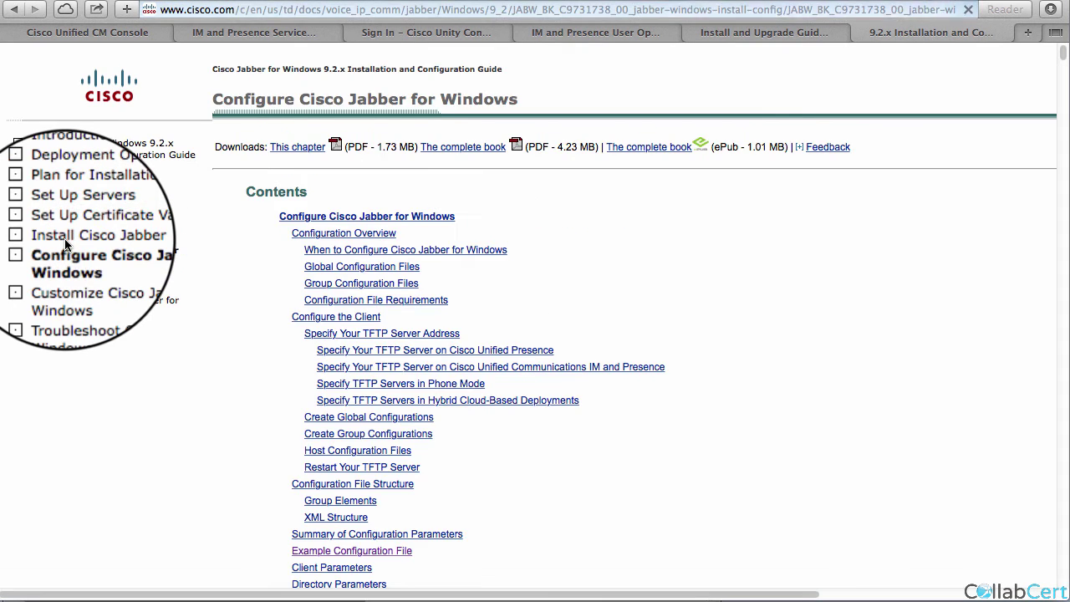
{"action": "scroll", "coordinate": [310, 394], "scroll_direction": "down", "scroll_amount": 1}
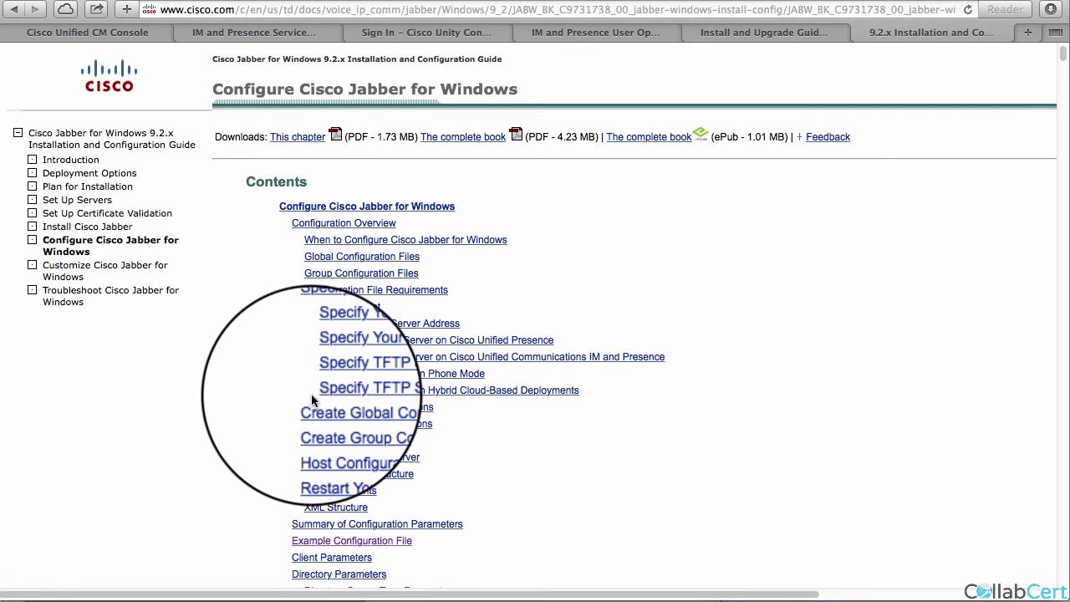
{"action": "left_click", "coordinate": [360, 542]}
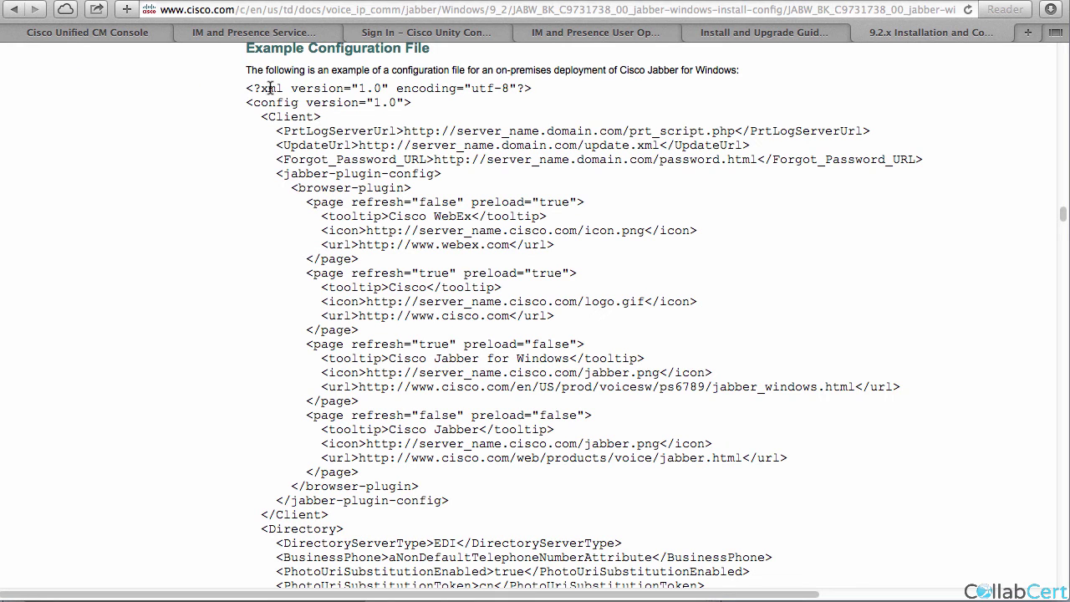
{"action": "left_click_drag", "start_coordinate": [248, 86], "coordinate": [450, 220]}
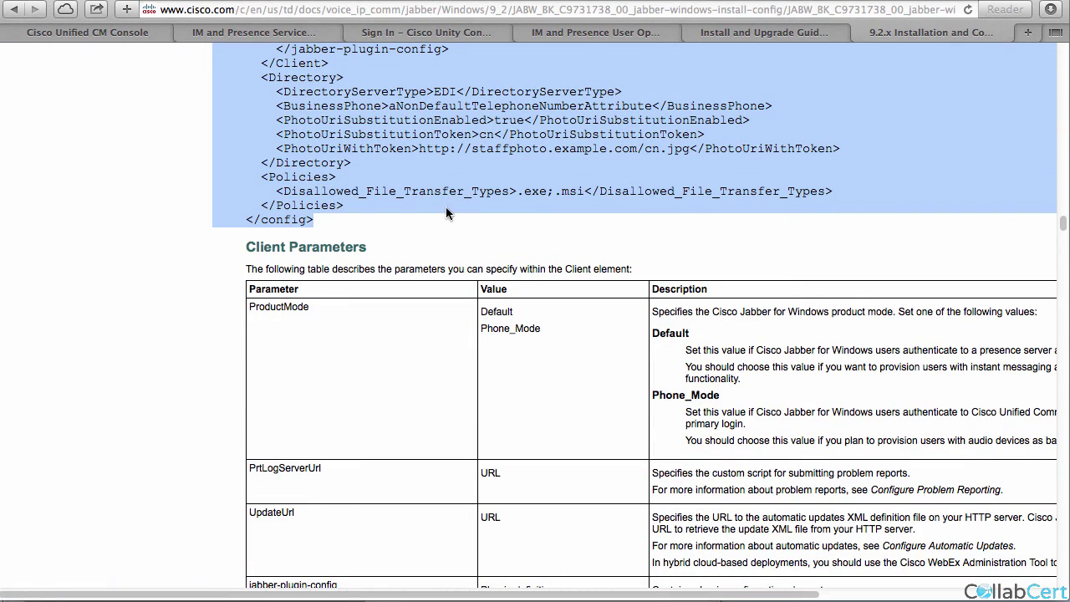
{"action": "right_click", "coordinate": [441, 179]}
{"action": "left_click", "coordinate": [473, 218]}
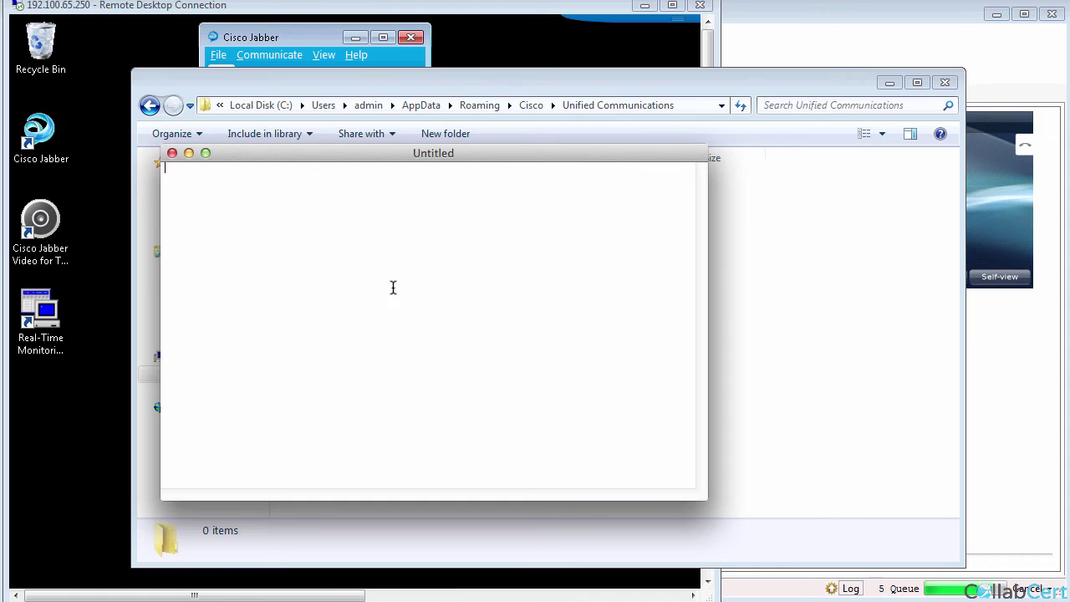
Paste the example XML into the document and remove its Client section.
{"action": "key", "text": "super+v"}
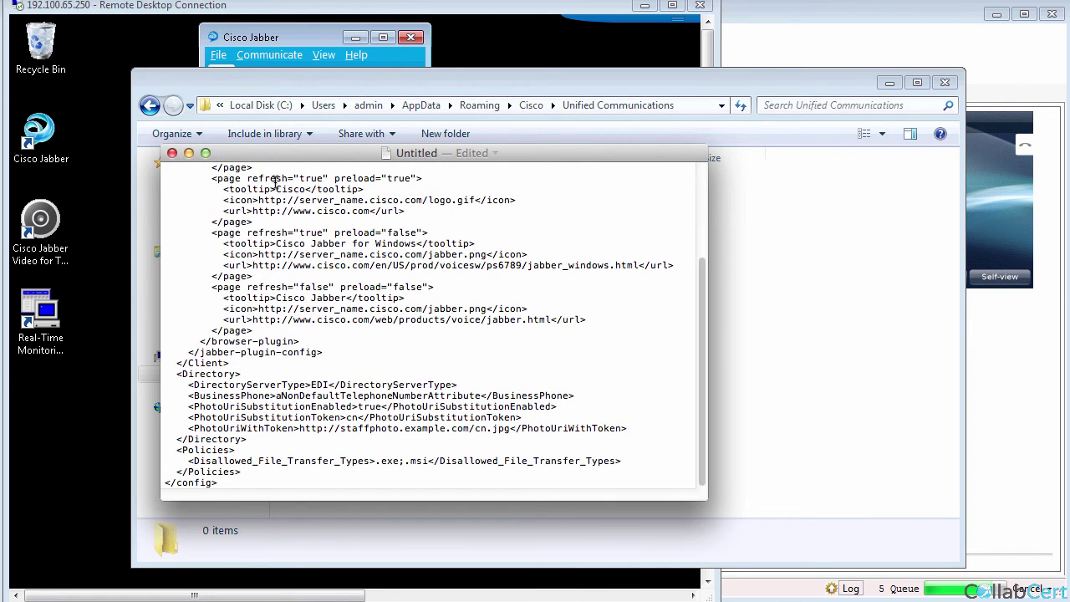
{"action": "scroll", "coordinate": [310, 293], "scroll_direction": "up", "scroll_amount": 3}
{"action": "scroll", "coordinate": [310, 292], "scroll_direction": "up", "scroll_amount": 3}
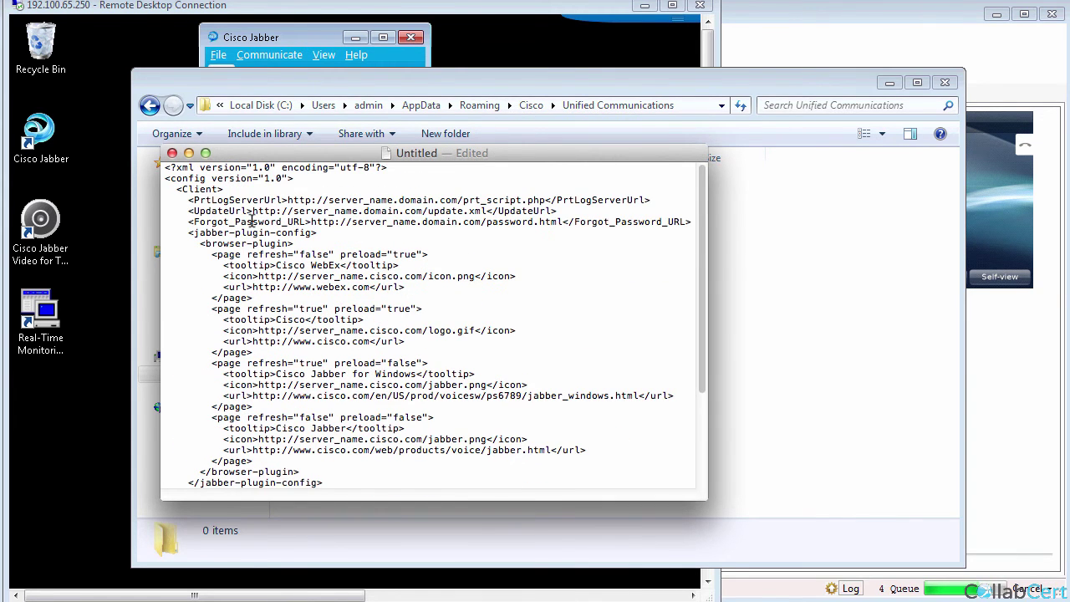
{"action": "triple_click", "coordinate": [214, 191]}
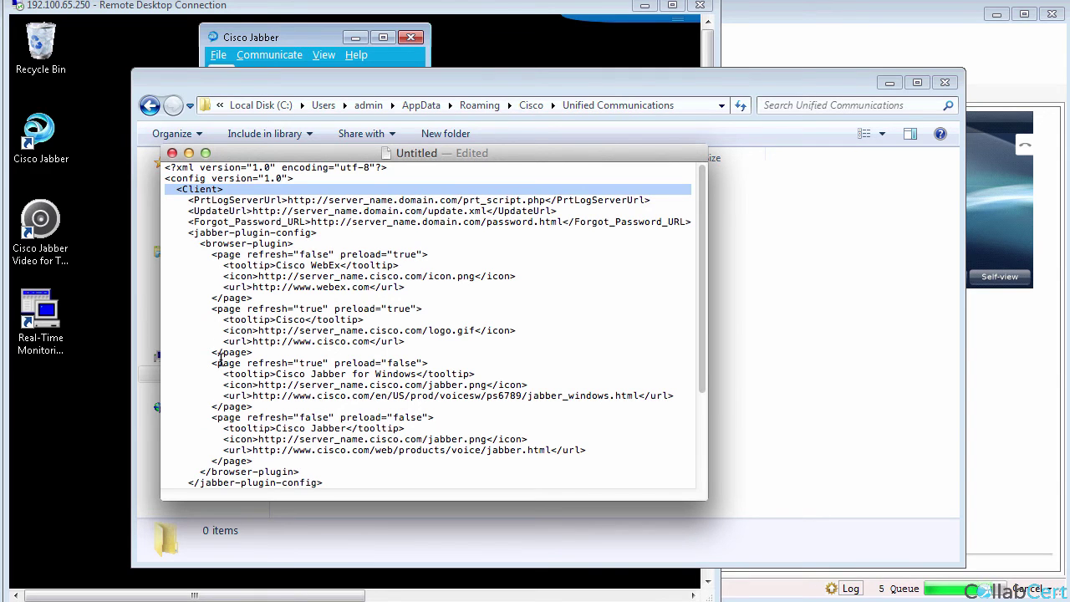
{"action": "scroll", "coordinate": [220, 360], "scroll_direction": "down", "scroll_amount": 2}
{"action": "triple_click", "coordinate": [219, 480]}
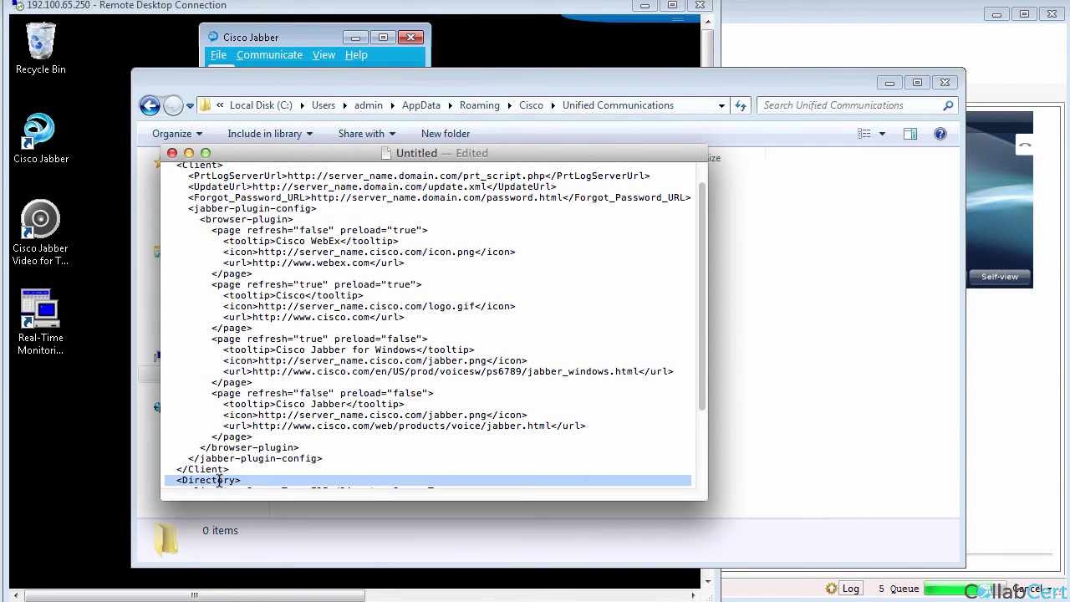
{"action": "left_click", "coordinate": [224, 470]}
{"action": "left_click_drag", "start_coordinate": [233, 469], "coordinate": [148, 192]}
{"action": "key", "text": "super+v"}
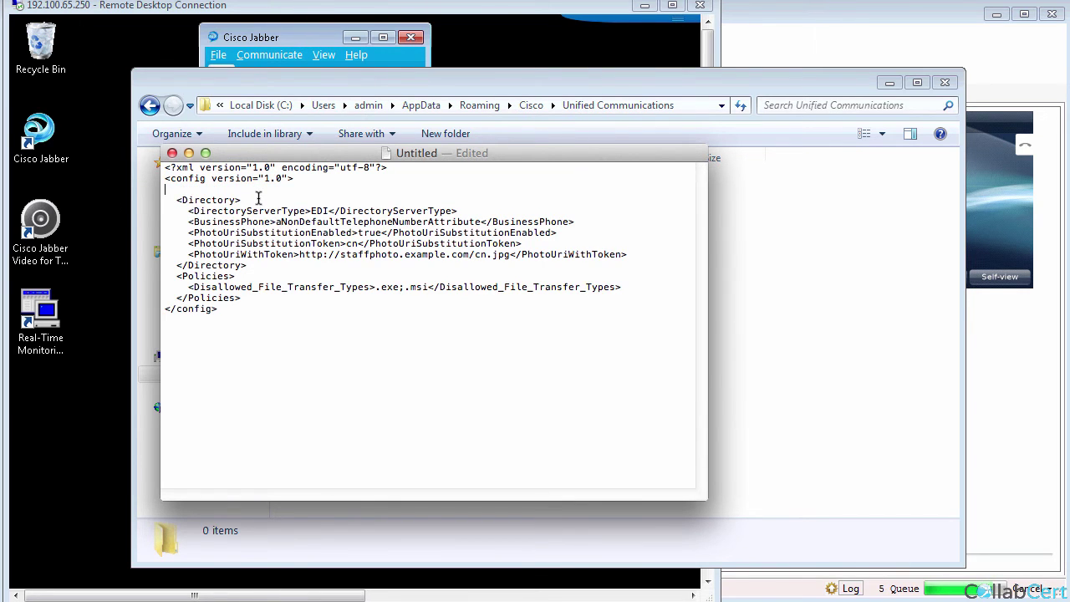
Enlarge the text, widen the editor, and change DirectoryServerType from EDI to UDS.
{"action": "triple_click", "coordinate": [234, 167]}
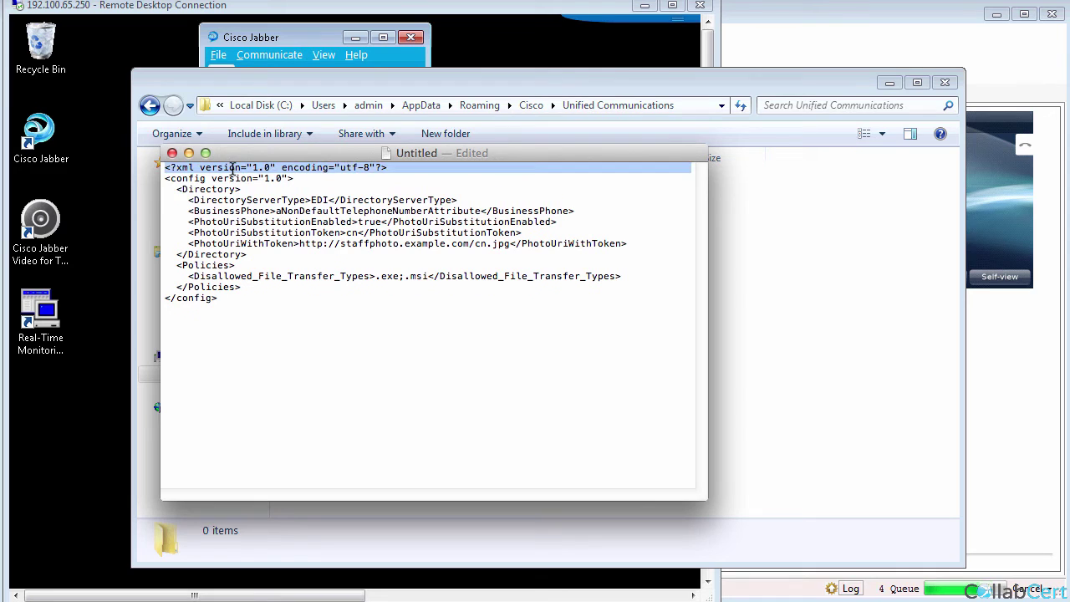
{"action": "left_click", "coordinate": [235, 178]}
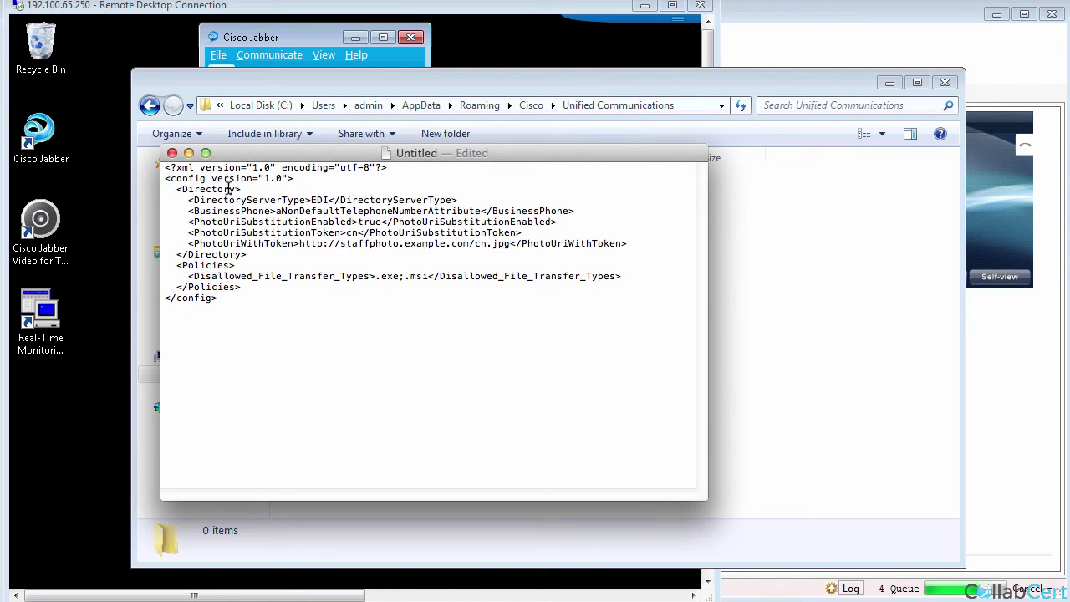
{"action": "double_click", "coordinate": [233, 199]}
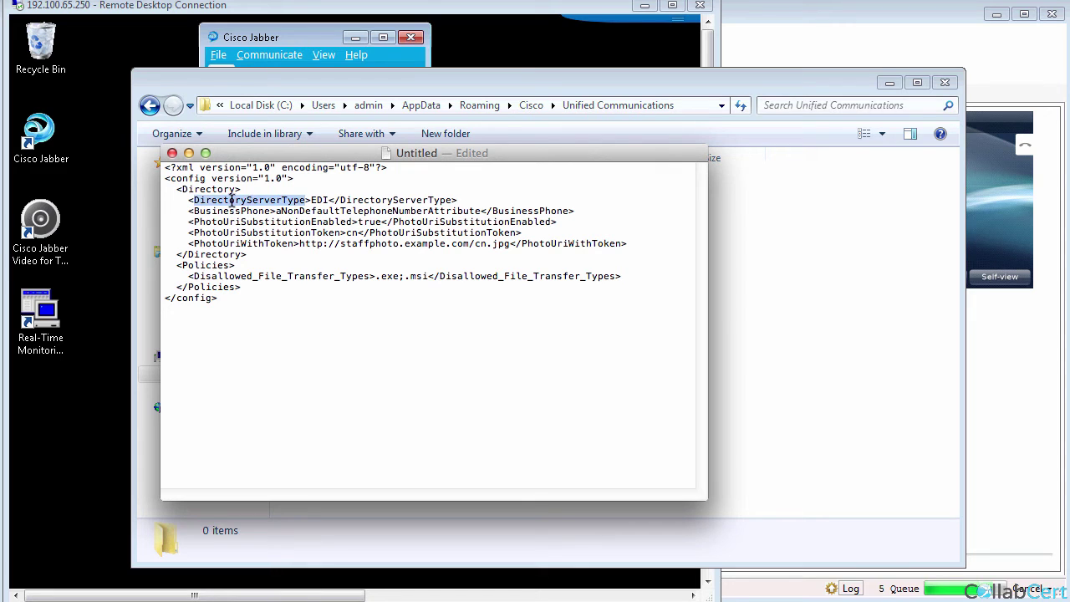
{"action": "double_click", "coordinate": [318, 200]}
{"action": "key", "text": "super+a"}
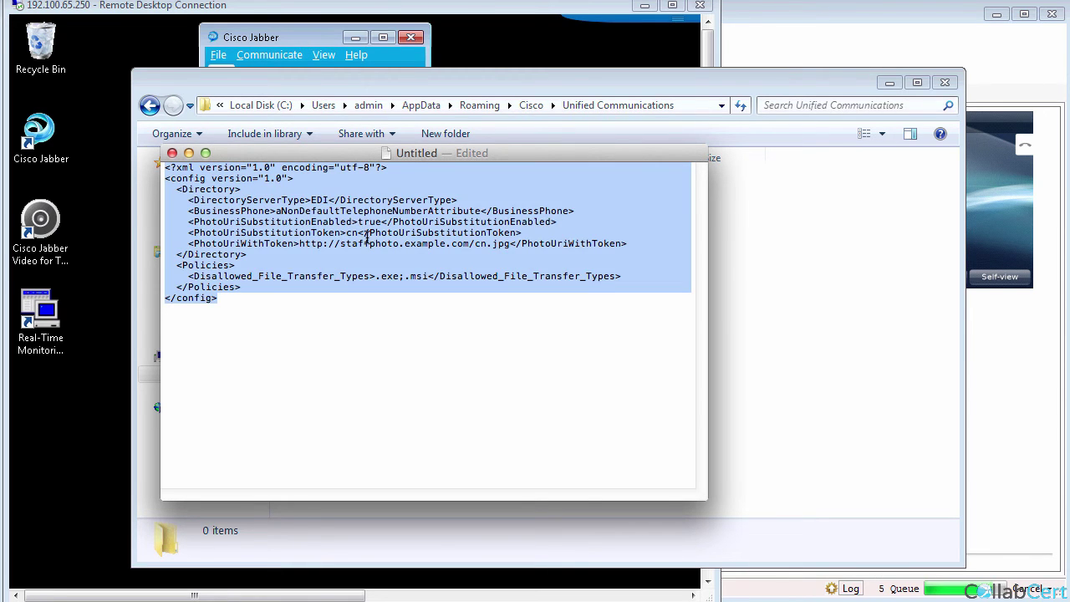
{"action": "key", "text": "super+plus"}
{"action": "key", "text": "super+plus"}
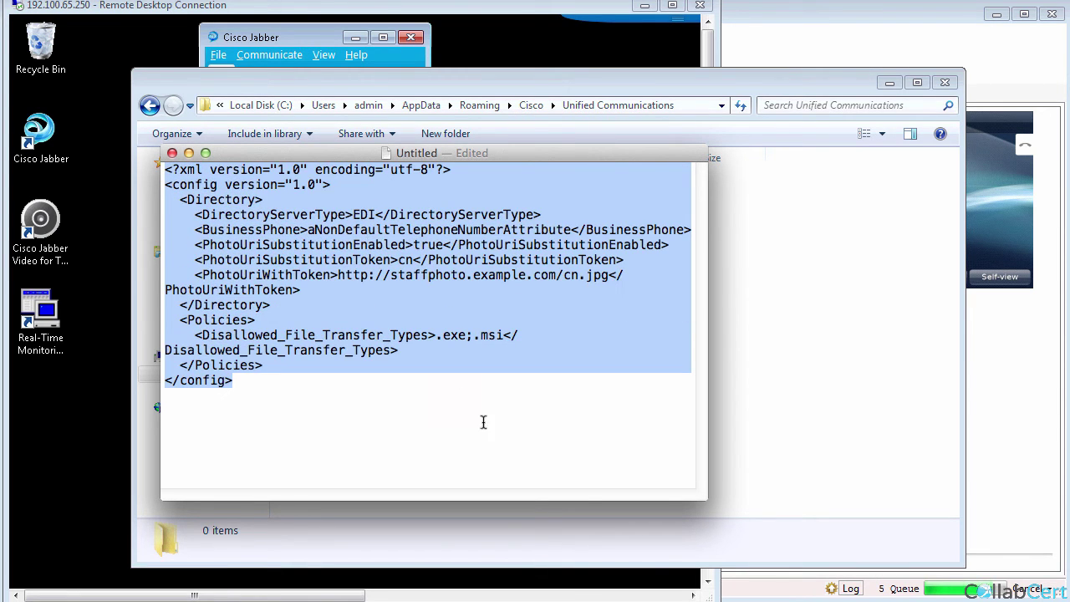
{"action": "left_click_drag", "start_coordinate": [708, 499], "coordinate": [960, 525]}
{"action": "double_click", "coordinate": [365, 214]}
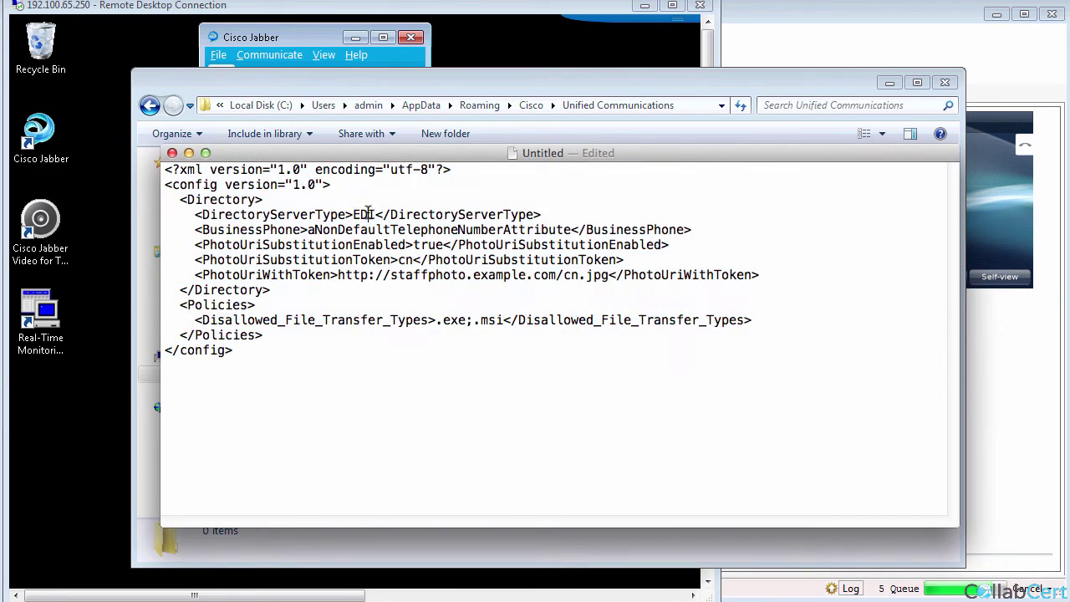
{"action": "type", "text": "UDS"}
Delete the BusinessPhone through PhotoUriWithToken lines and the whole Policies section.
{"action": "triple_click", "coordinate": [372, 229]}
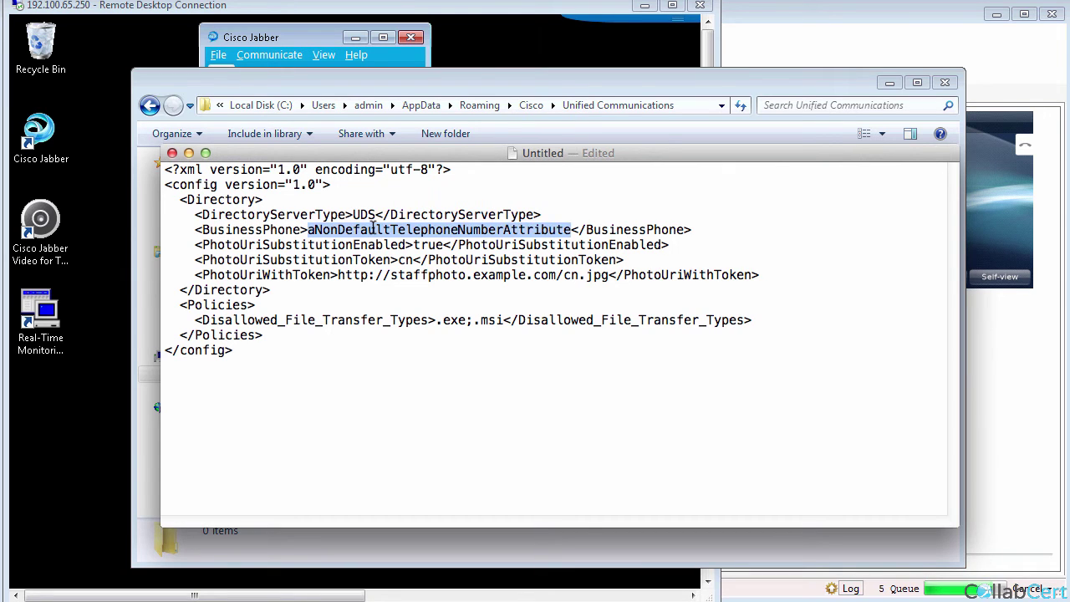
{"action": "left_click_drag", "start_coordinate": [371, 229], "coordinate": [373, 276]}
{"action": "key", "text": "BackSpace"}
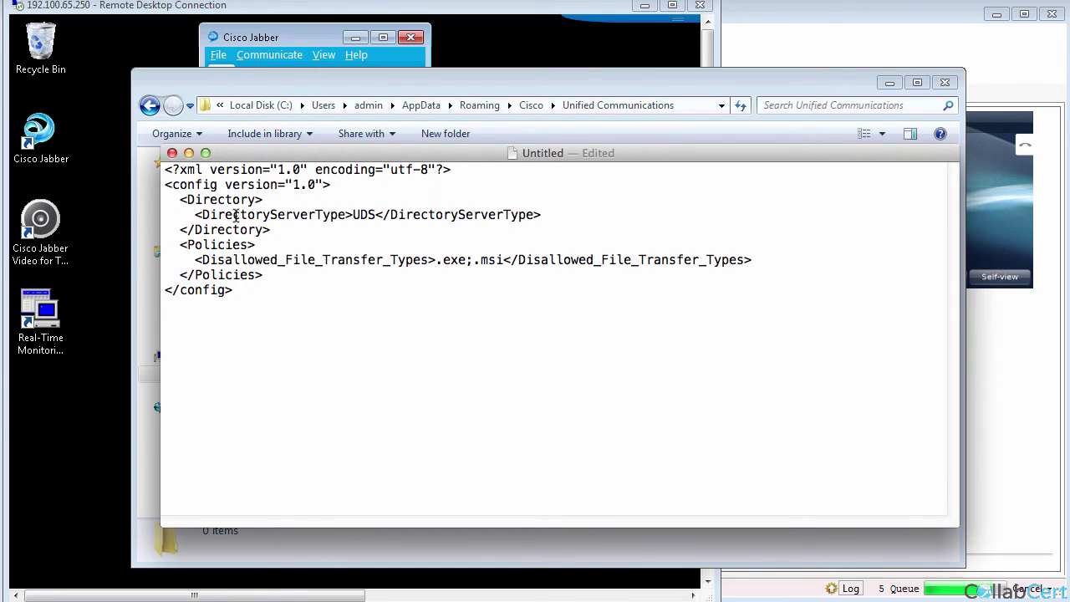
{"action": "triple_click", "coordinate": [221, 245]}
{"action": "left_click_drag", "start_coordinate": [222, 245], "coordinate": [235, 276]}
{"action": "key", "text": "BackSpace"}
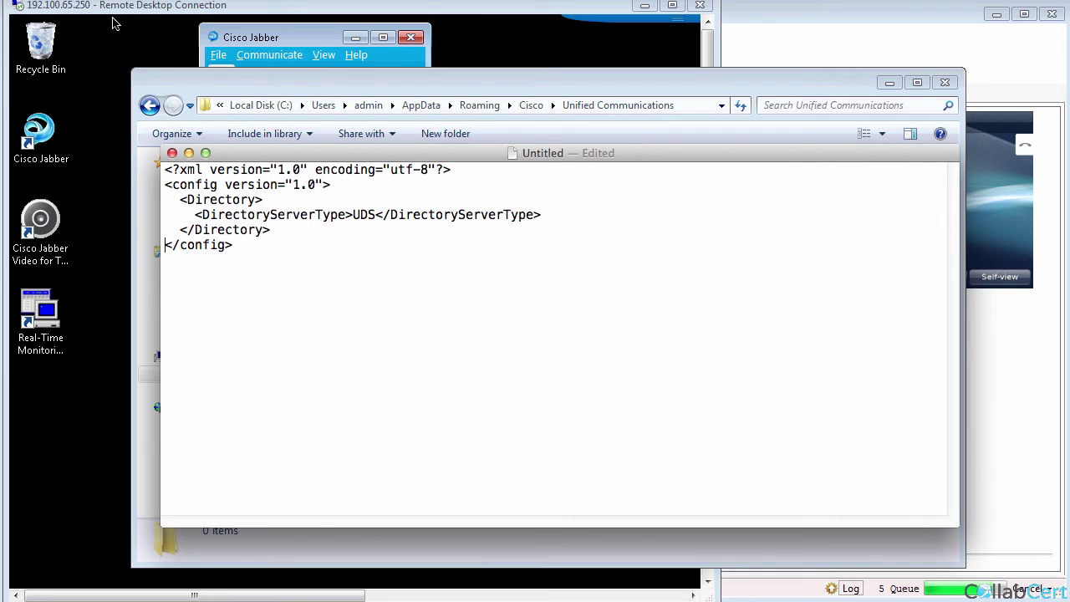
Start saving and create a new JABB folder on the Desktop as the location.
{"action": "left_click", "coordinate": [25, 0]}
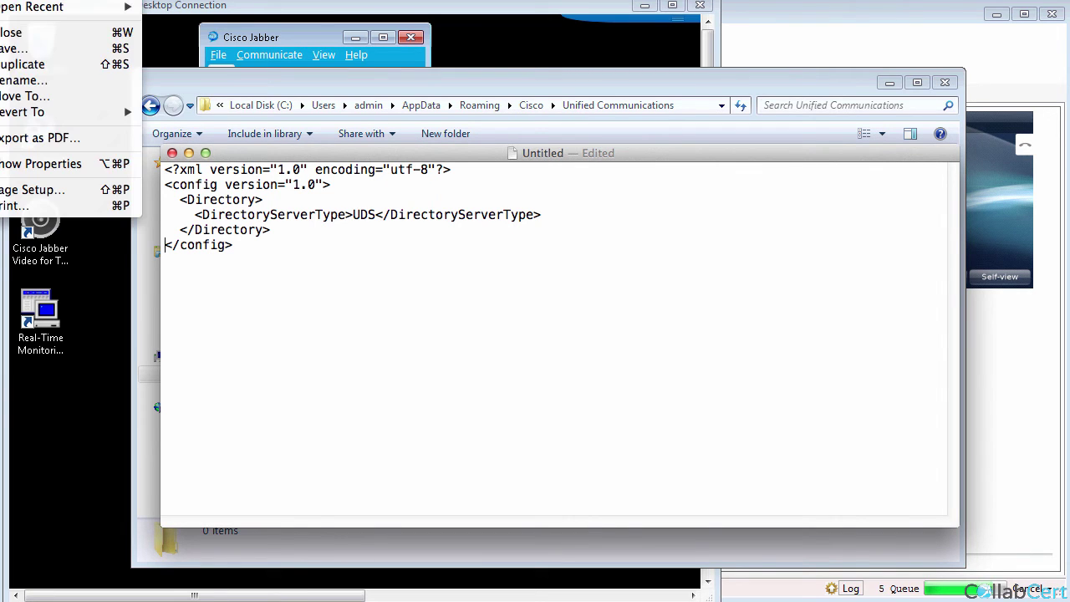
{"action": "left_click", "coordinate": [27, 53]}
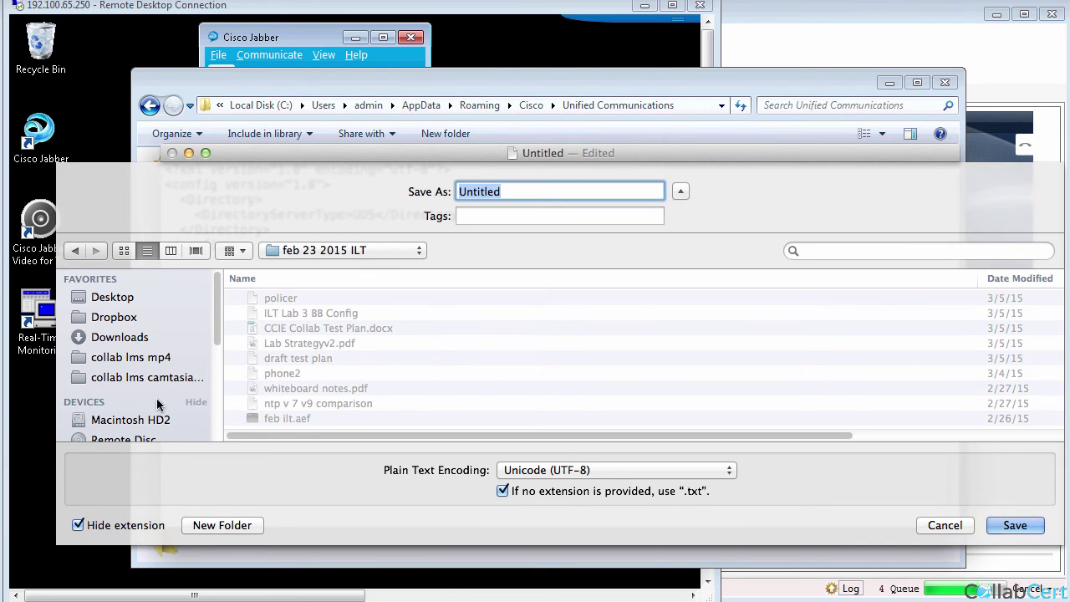
{"action": "left_click", "coordinate": [119, 299]}
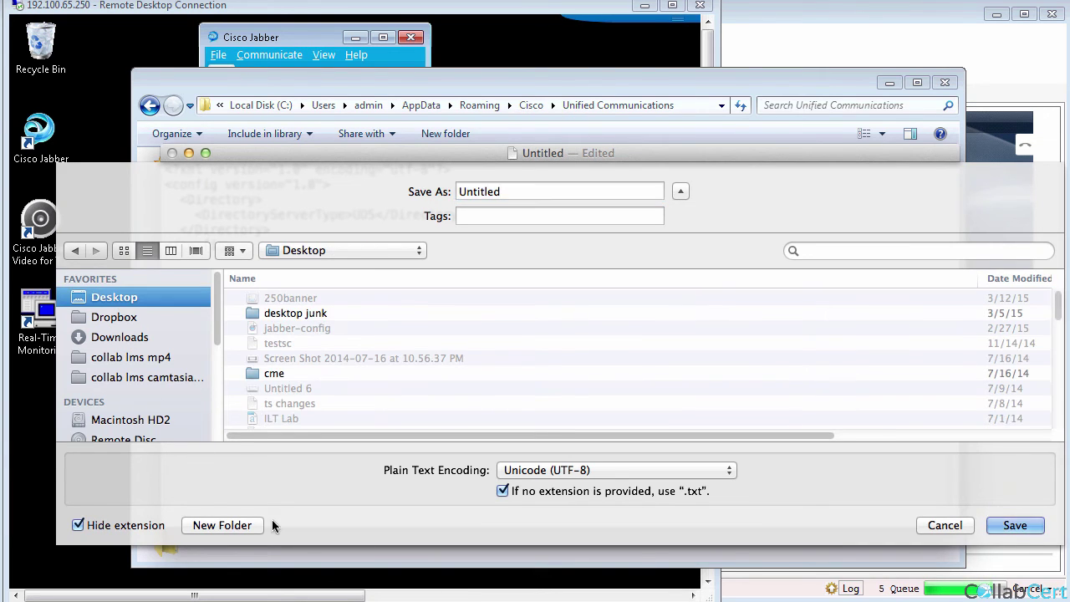
{"action": "left_click", "coordinate": [239, 523]}
{"action": "type", "text": "JABB"}
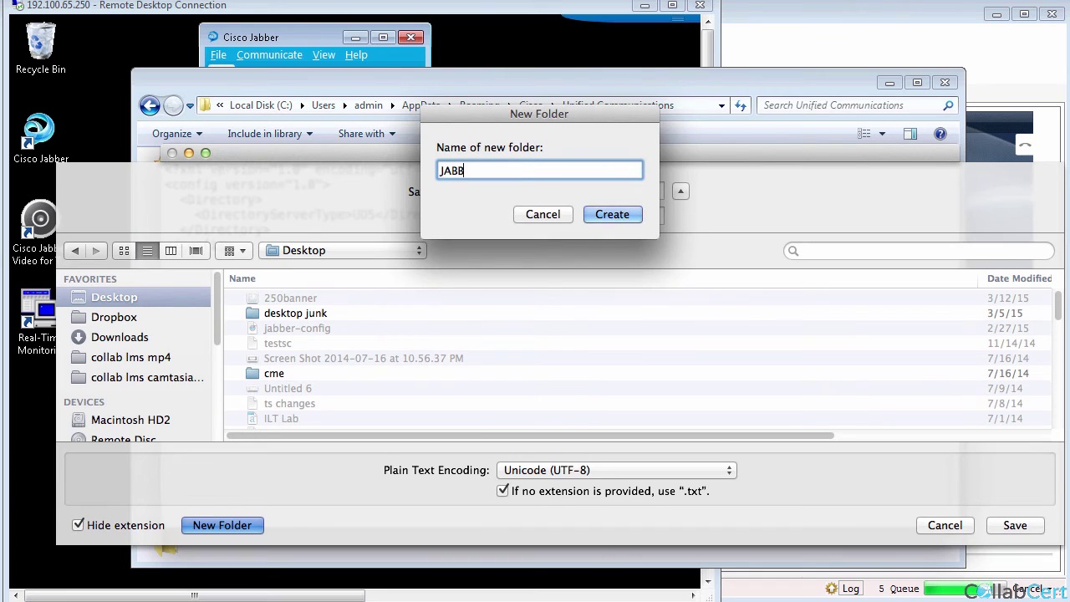
{"action": "key", "text": "Return"}
Save the file as jabber-config.xml, keeping the .xml extension.
{"action": "double_click", "coordinate": [483, 193]}
{"action": "type", "text": "JABBBER"}
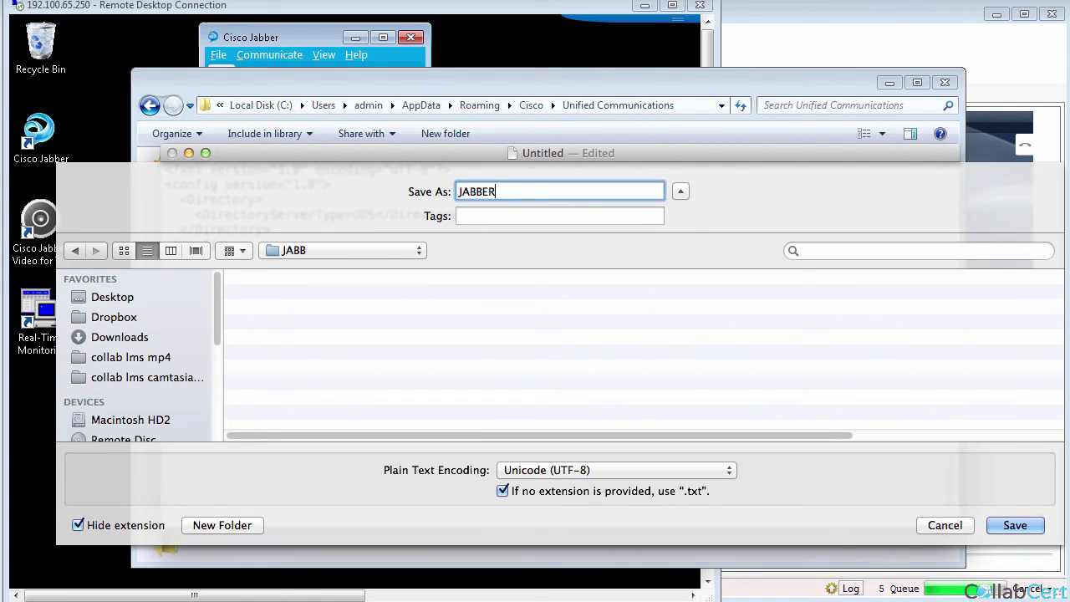
{"action": "key", "text": "BackSpace"}
{"action": "key", "text": "BackSpace"}
{"action": "key", "text": "BackSpace"}
{"action": "key", "text": "BackSpace"}
{"action": "key", "text": "BackSpace"}
{"action": "type", "text": "jabber-config.xml"}
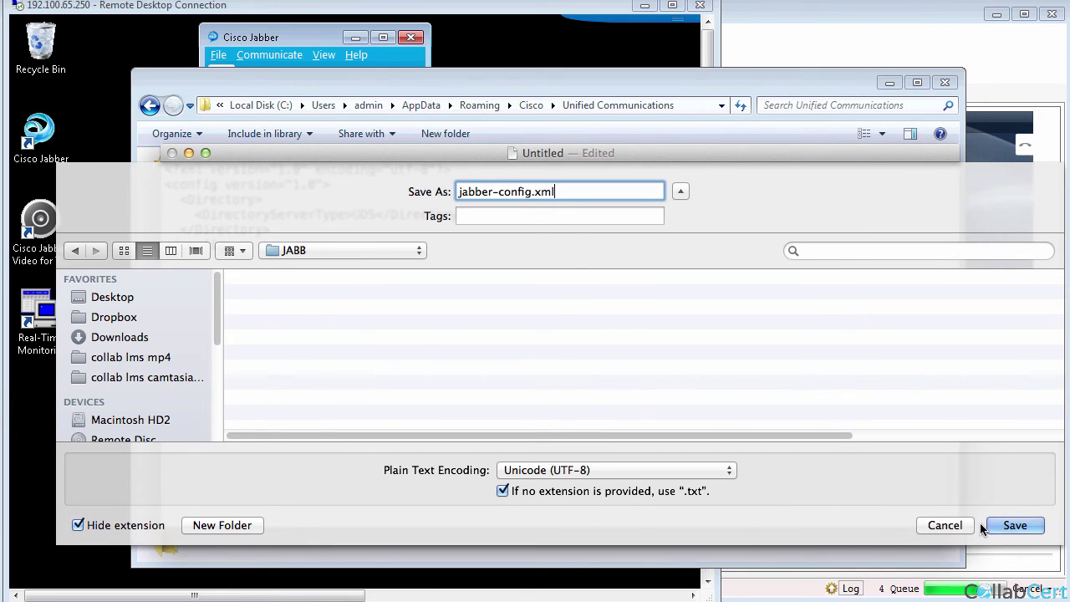
{"action": "left_click", "coordinate": [1007, 525]}
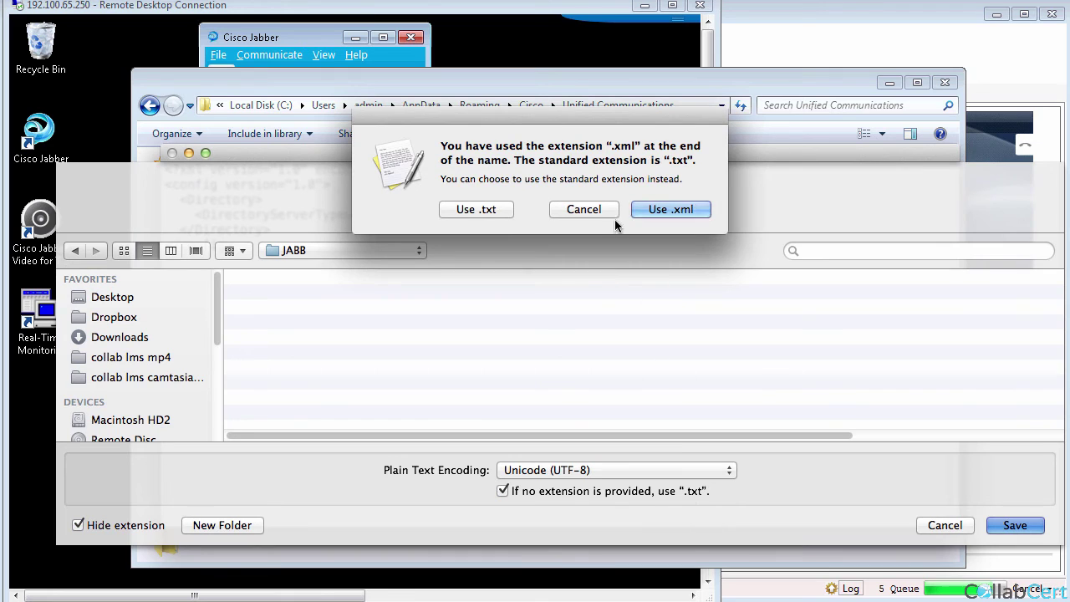
{"action": "left_click", "coordinate": [686, 209]}
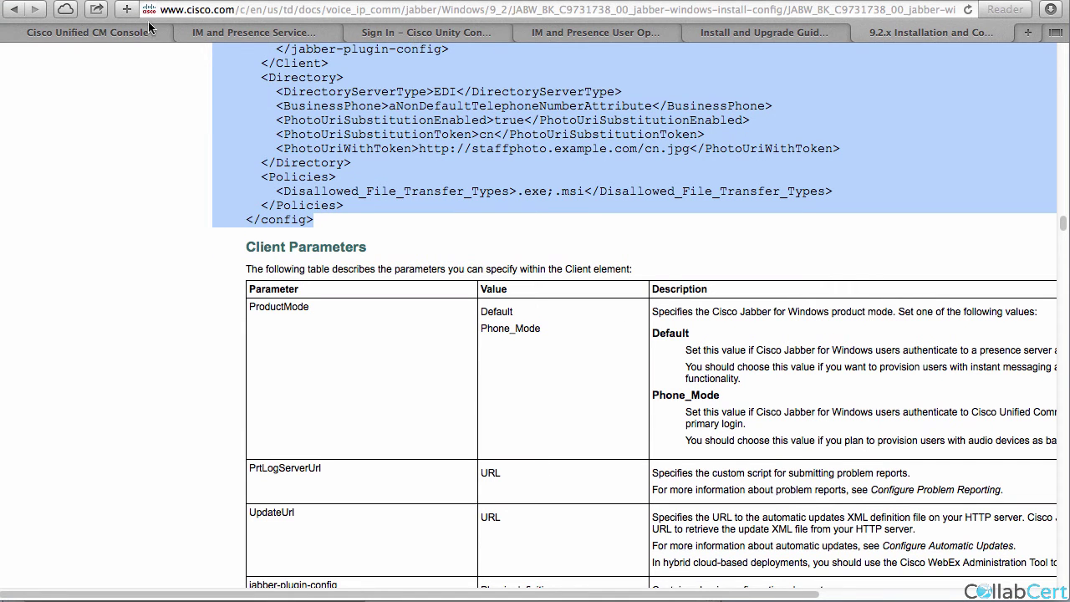
Switch Navigation to Cisco Unified OS Administration and load its sign-in page.
{"action": "left_click", "coordinate": [72, 30]}
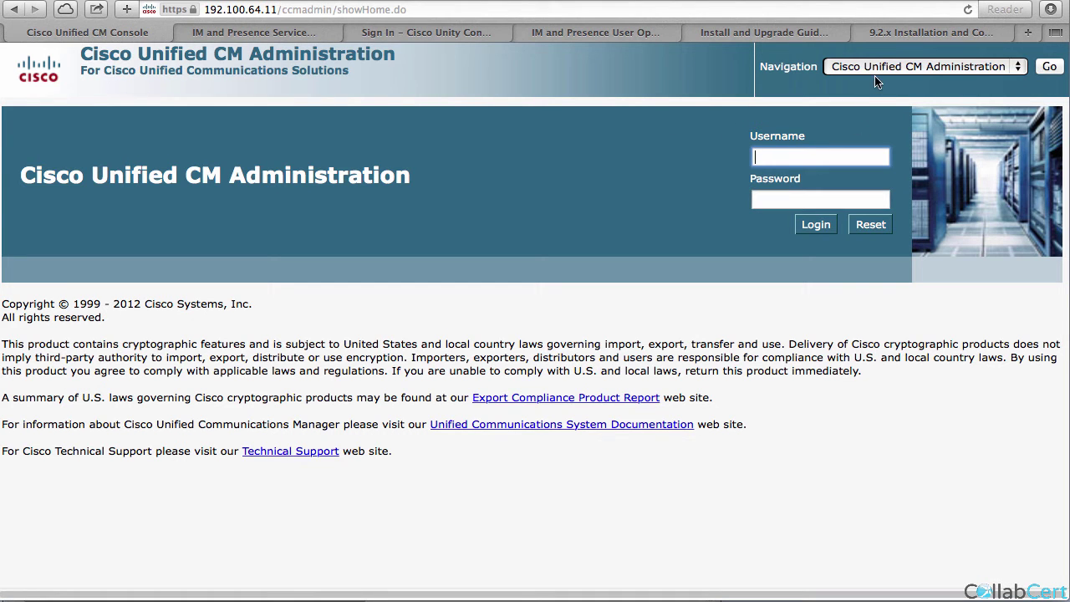
{"action": "left_click", "coordinate": [981, 70]}
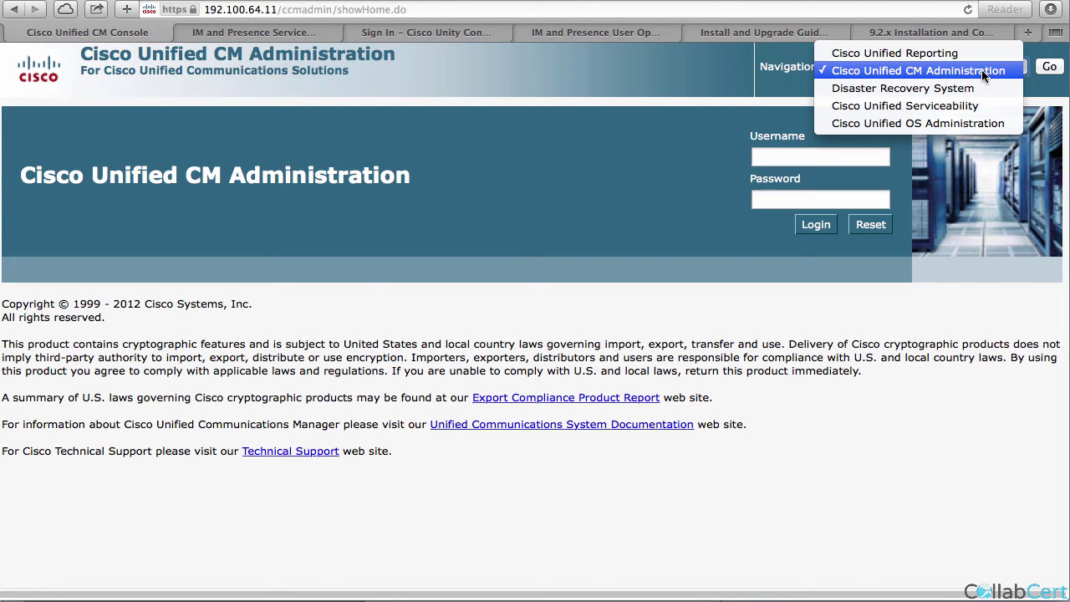
{"action": "left_click", "coordinate": [951, 124]}
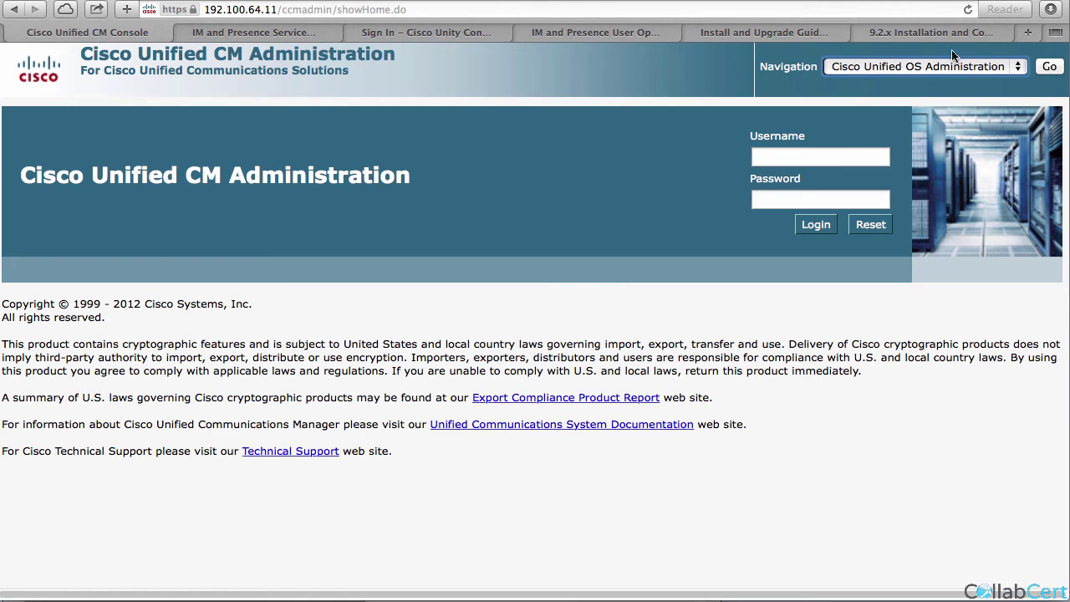
{"action": "left_click", "coordinate": [1050, 67]}
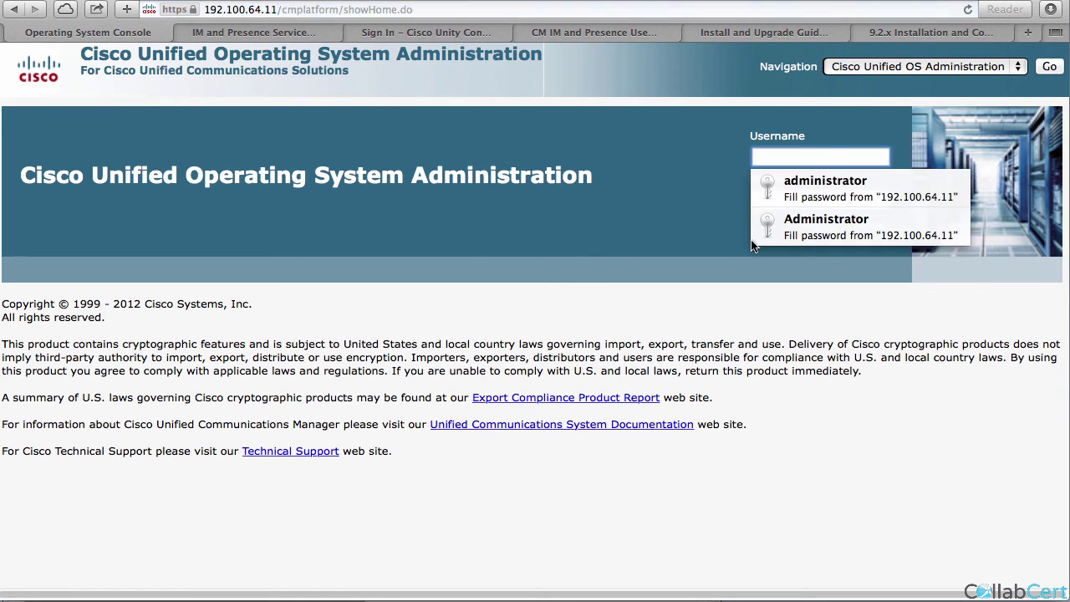
Sign in with the administrator credentials, re-entering the username after failed attempts.
{"action": "left_click", "coordinate": [788, 224]}
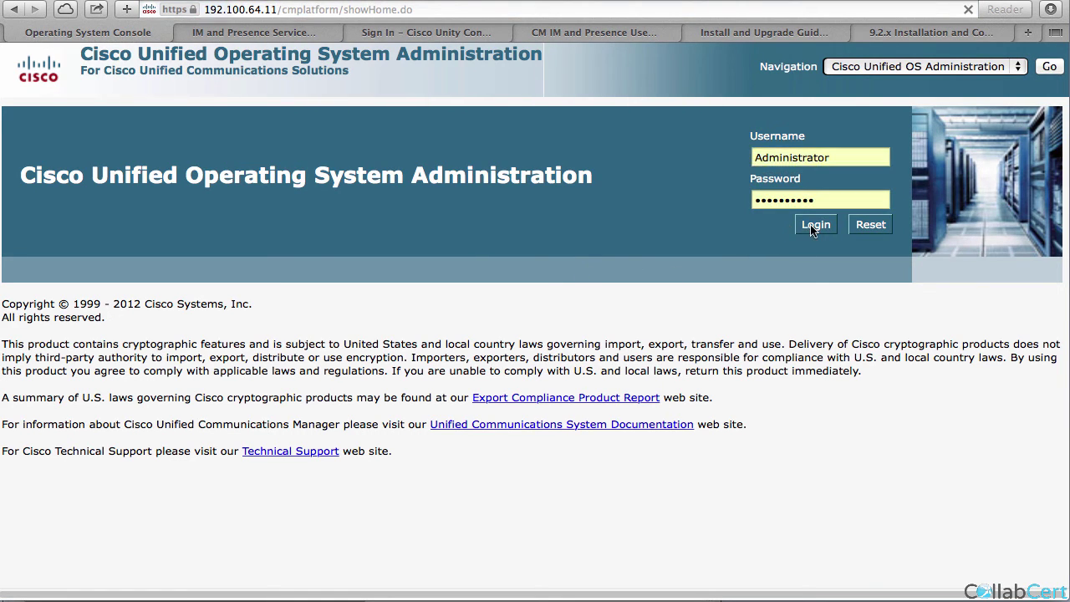
{"action": "left_click", "coordinate": [817, 228]}
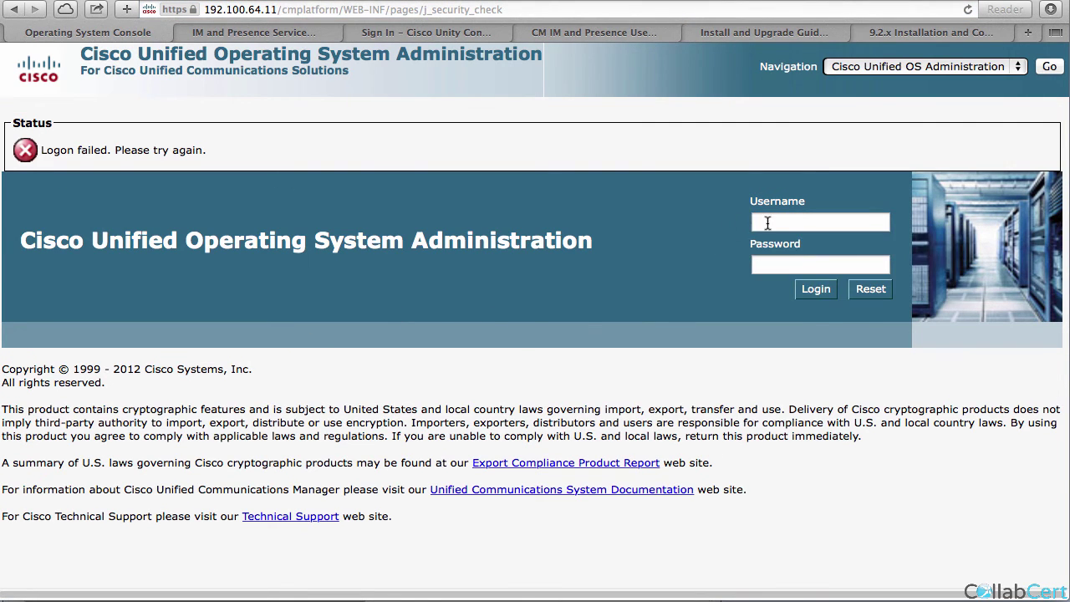
{"action": "left_click", "coordinate": [767, 223]}
{"action": "left_click", "coordinate": [790, 246]}
{"action": "left_click", "coordinate": [815, 292]}
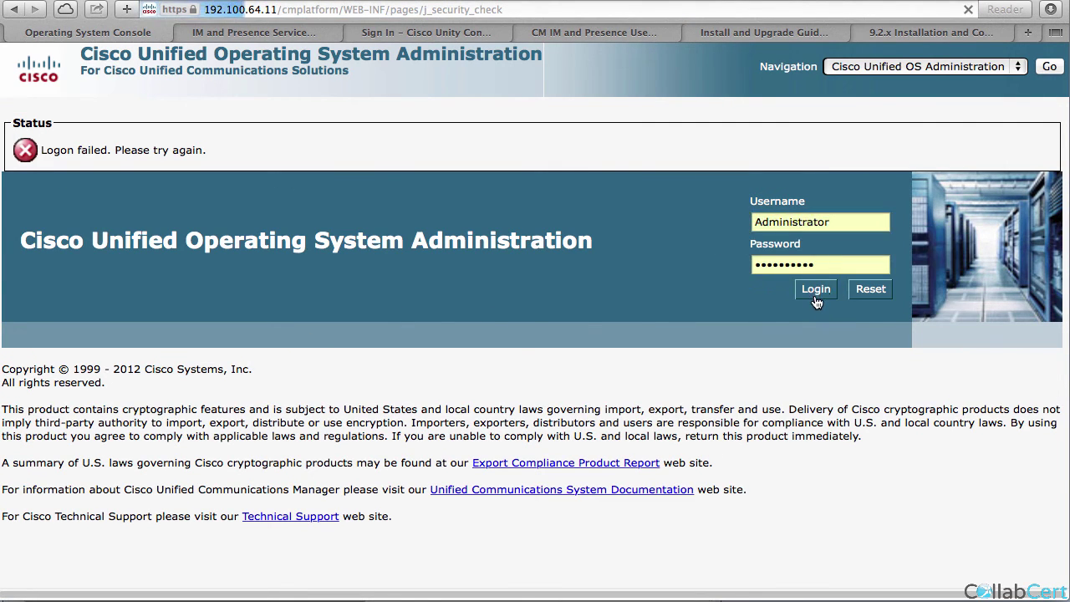
{"action": "left_click", "coordinate": [655, 270]}
{"action": "left_click", "coordinate": [840, 262]}
{"action": "left_click", "coordinate": [819, 222]}
{"action": "type", "text": "a"}
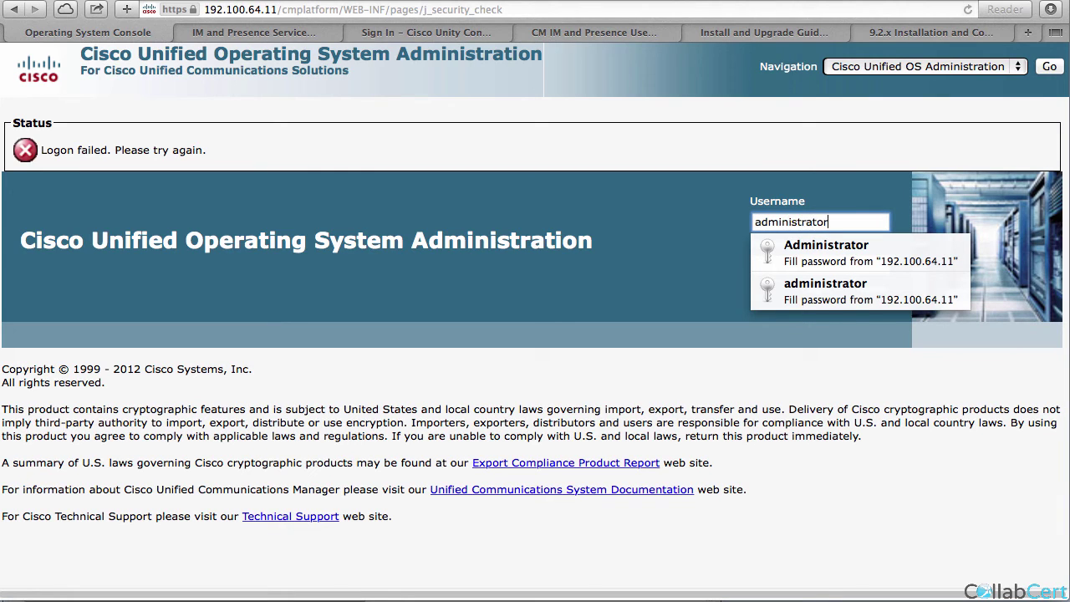
{"action": "key", "text": "Tab"}
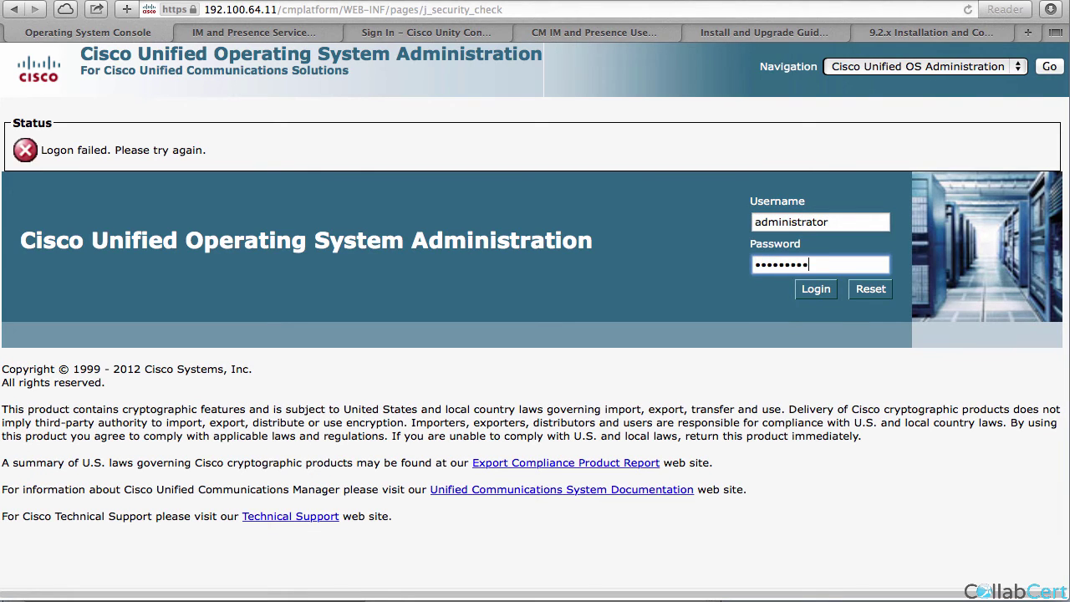
{"action": "key", "text": "Return"}
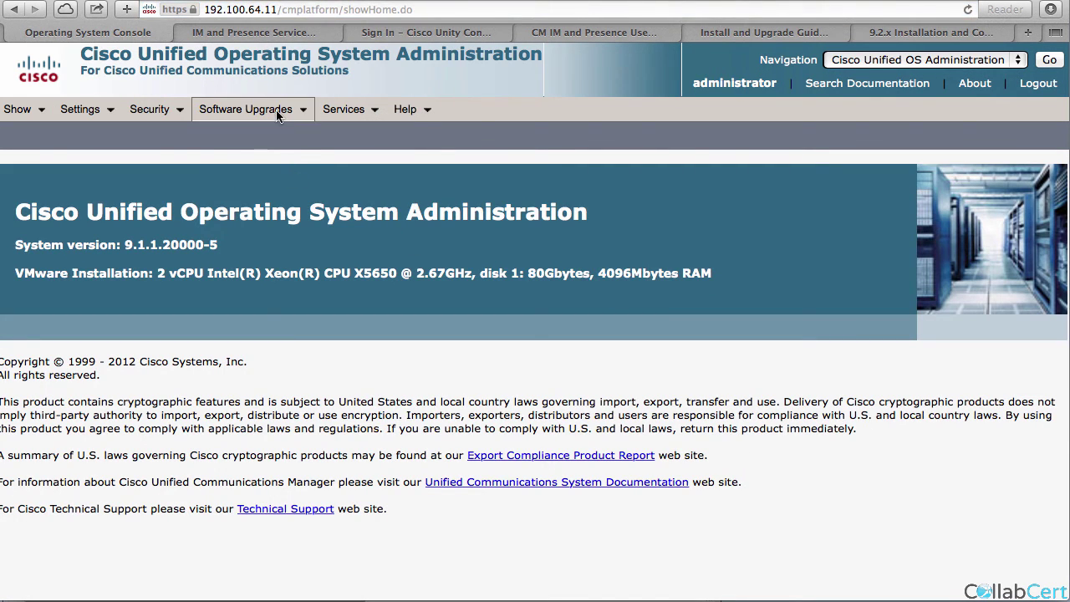
In TFTP File Management, upload jabber-config from the Desktop's JABB folder.
{"action": "mouse_move", "coordinate": [251, 108]}
{"action": "left_click", "coordinate": [258, 158]}
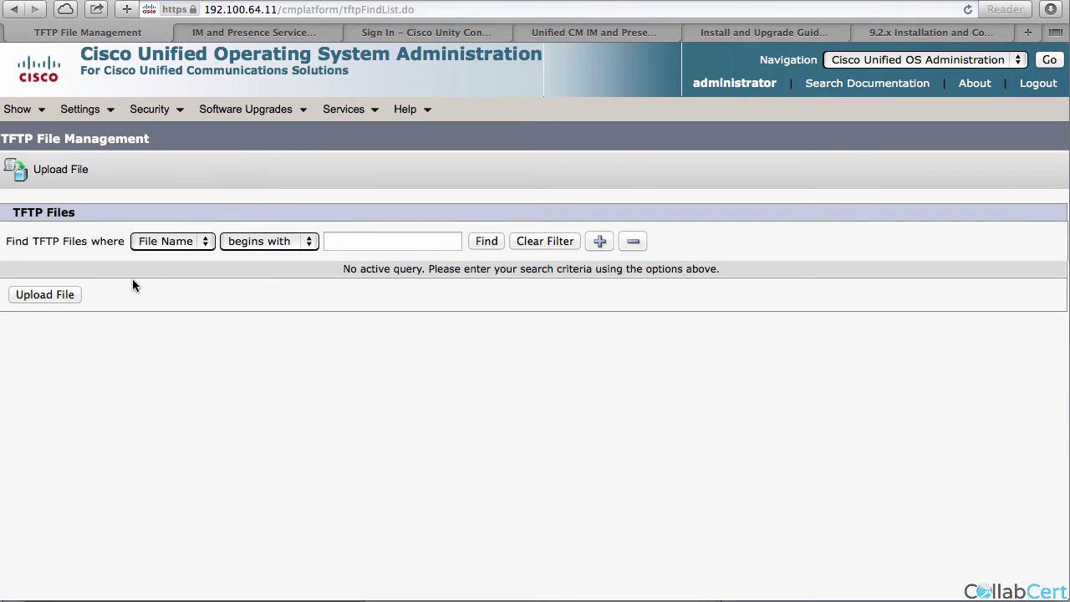
{"action": "left_click", "coordinate": [67, 298]}
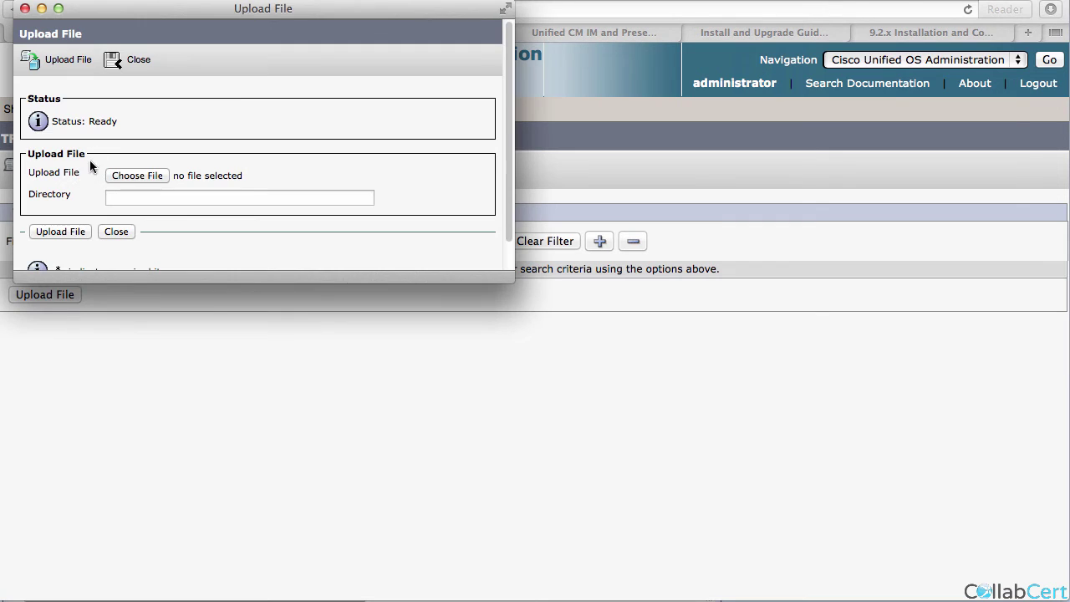
{"action": "left_click", "coordinate": [138, 175]}
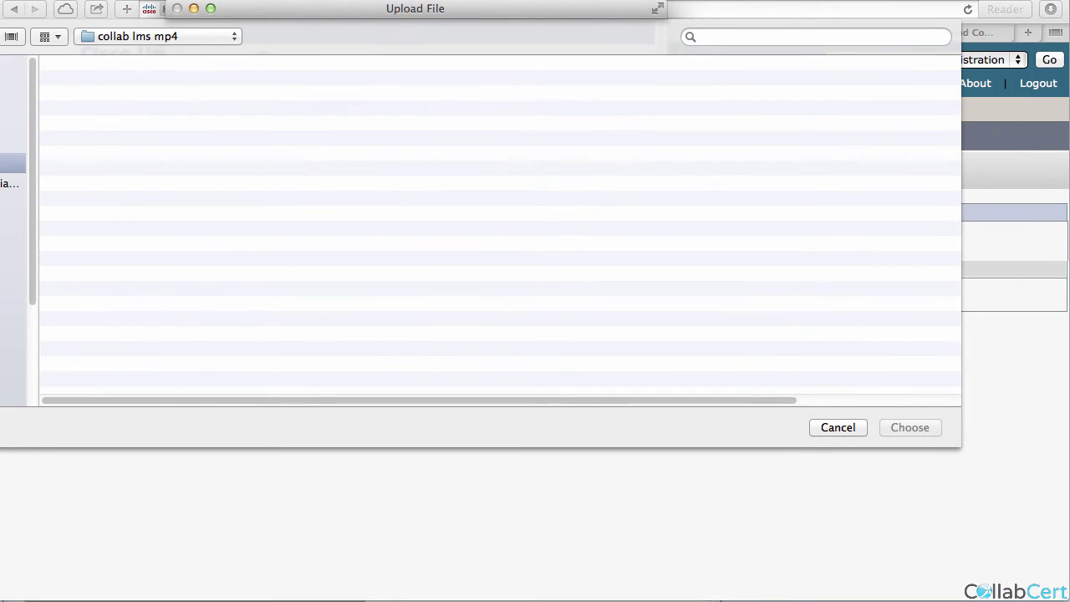
{"action": "left_click", "coordinate": [10, 82]}
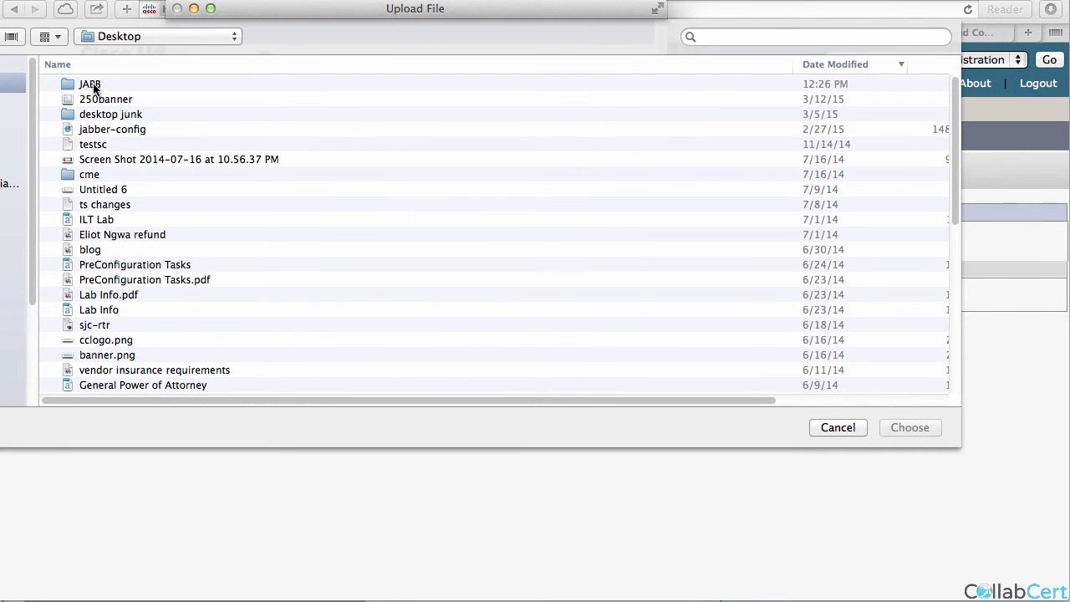
{"action": "double_click", "coordinate": [91, 85]}
{"action": "double_click", "coordinate": [117, 85]}
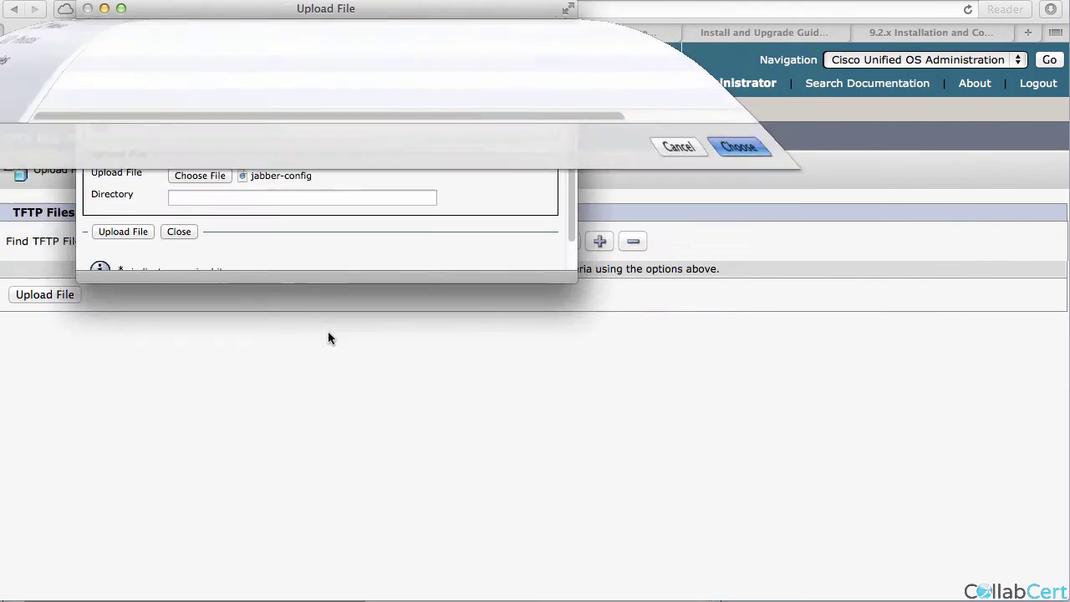
{"action": "left_click", "coordinate": [84, 237]}
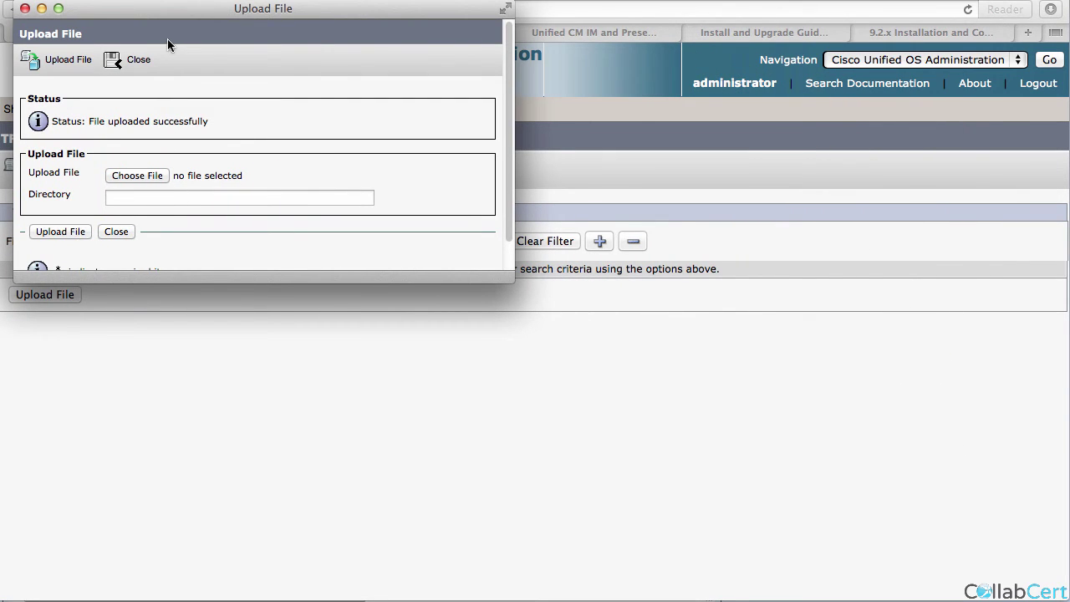
Reselect jabber-config, upload it again, and close the upload window.
{"action": "left_click_drag", "start_coordinate": [212, 10], "coordinate": [354, 40]}
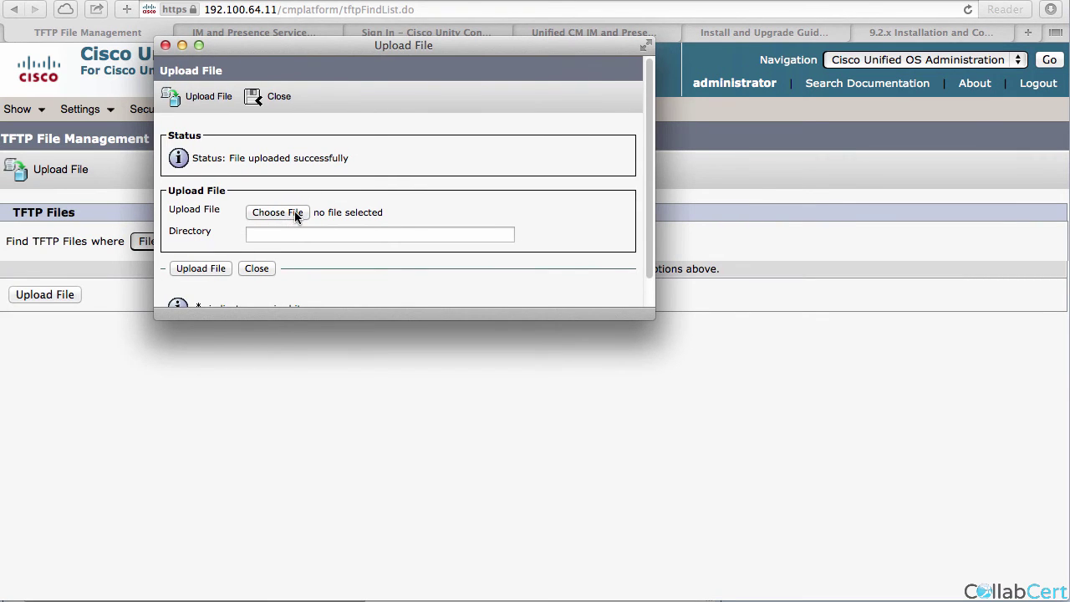
{"action": "left_click", "coordinate": [294, 213]}
{"action": "left_click", "coordinate": [107, 122]}
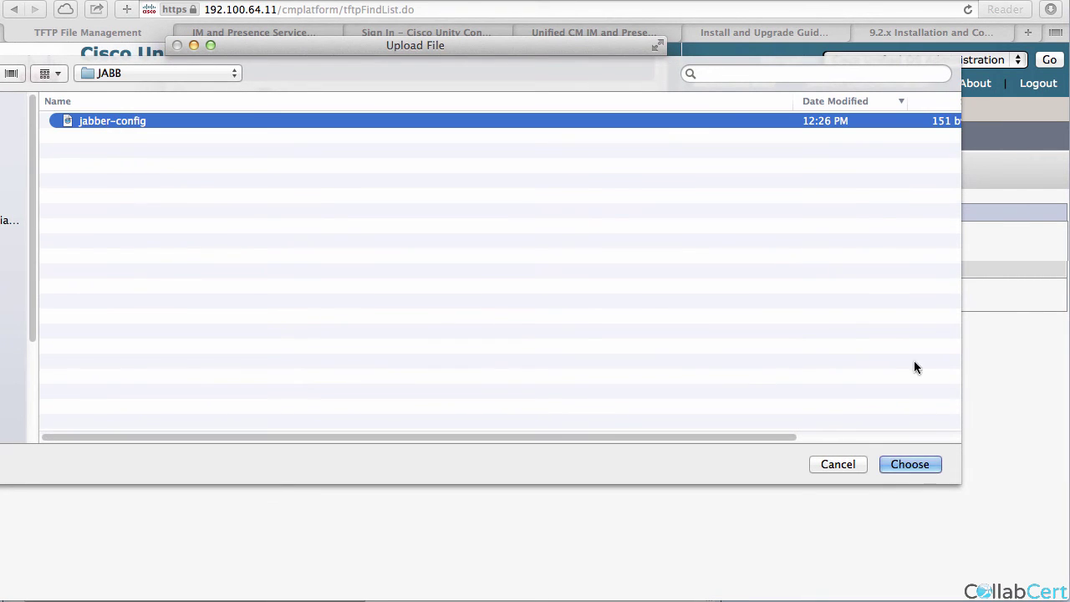
{"action": "left_click", "coordinate": [929, 465]}
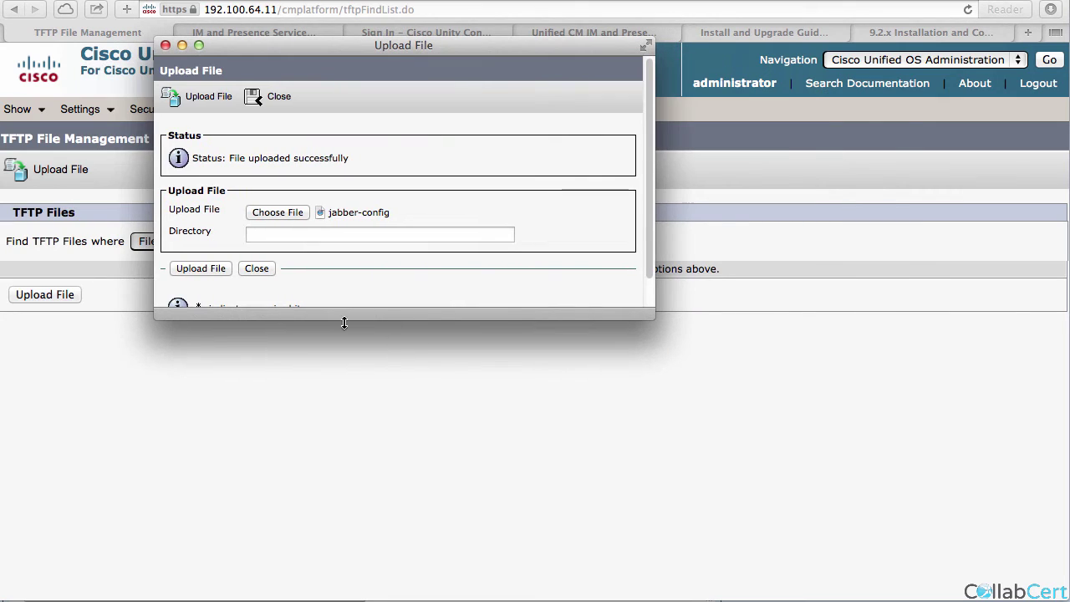
{"action": "left_click", "coordinate": [201, 268]}
{"action": "left_click", "coordinate": [258, 268]}
Sign in to Cisco Unified Serviceability with the saved administrator credentials.
{"action": "left_click", "coordinate": [987, 60]}
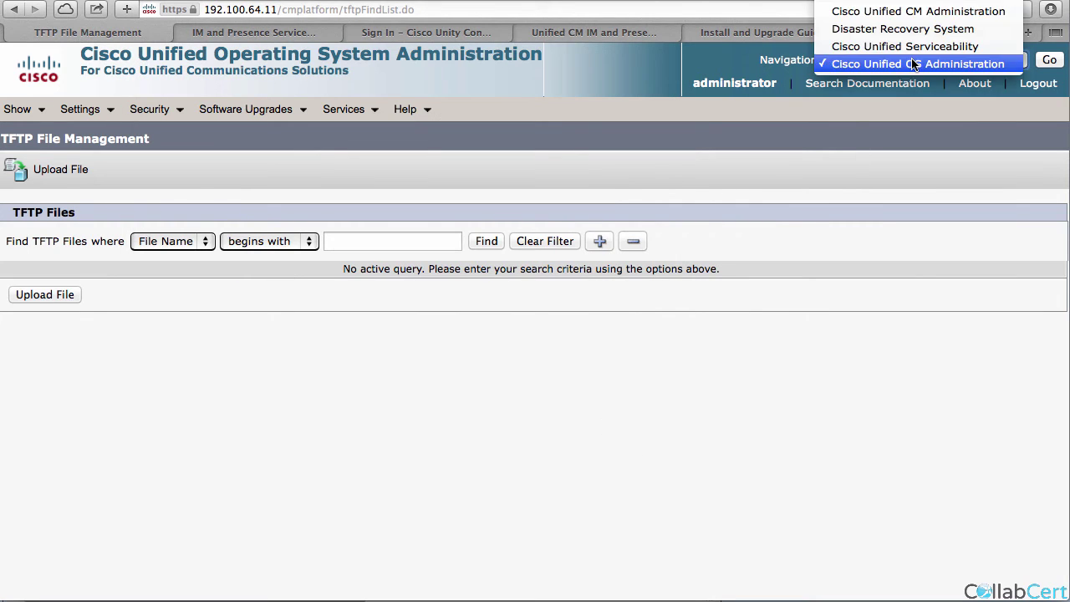
{"action": "left_click", "coordinate": [1003, 45]}
{"action": "left_click", "coordinate": [1050, 60]}
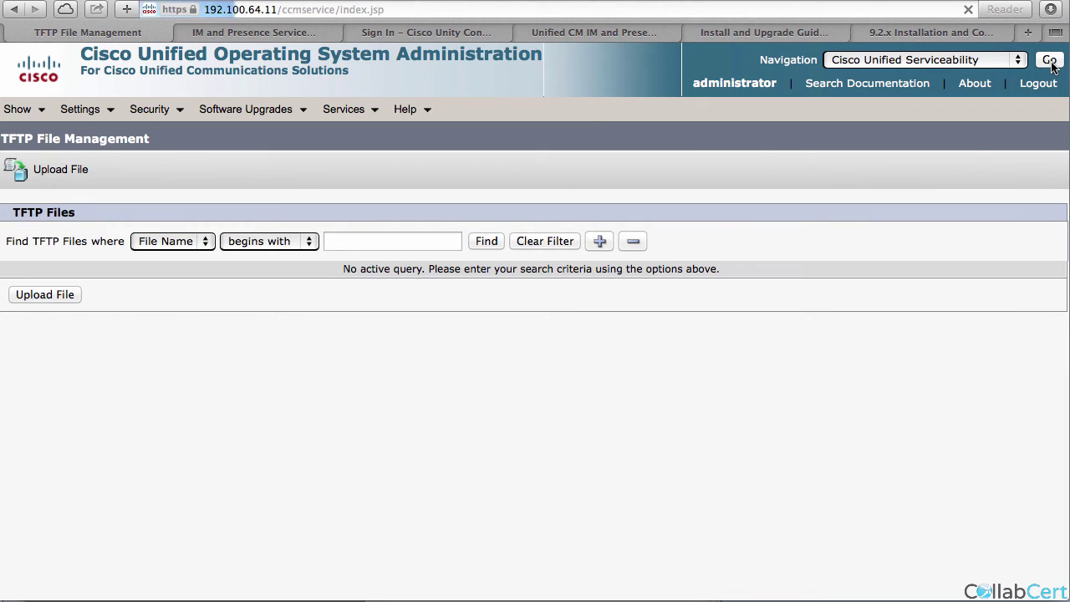
{"action": "left_click", "coordinate": [799, 200]}
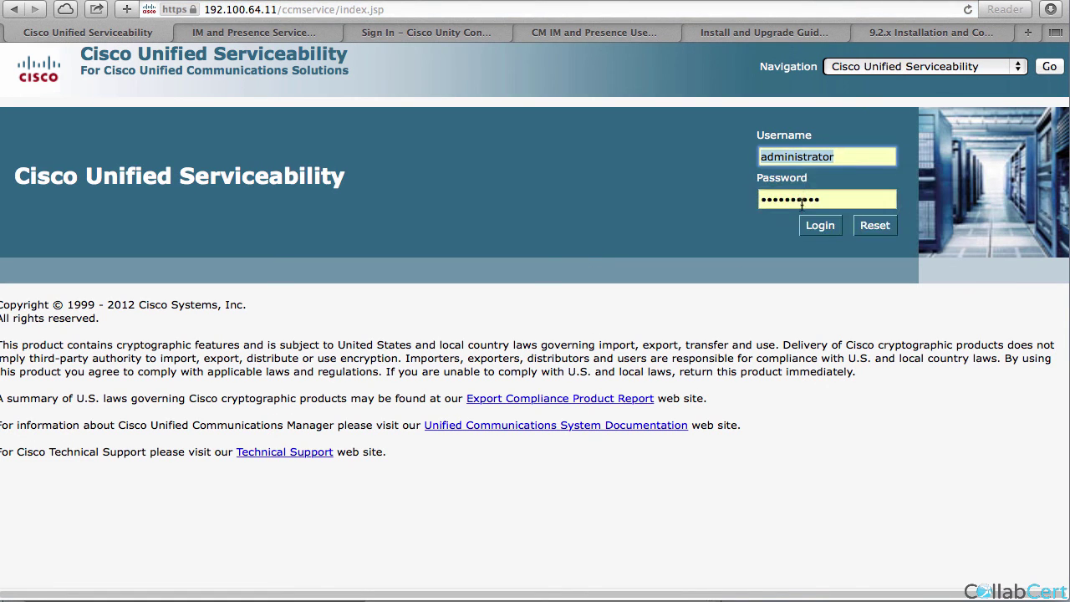
{"action": "left_click", "coordinate": [815, 226]}
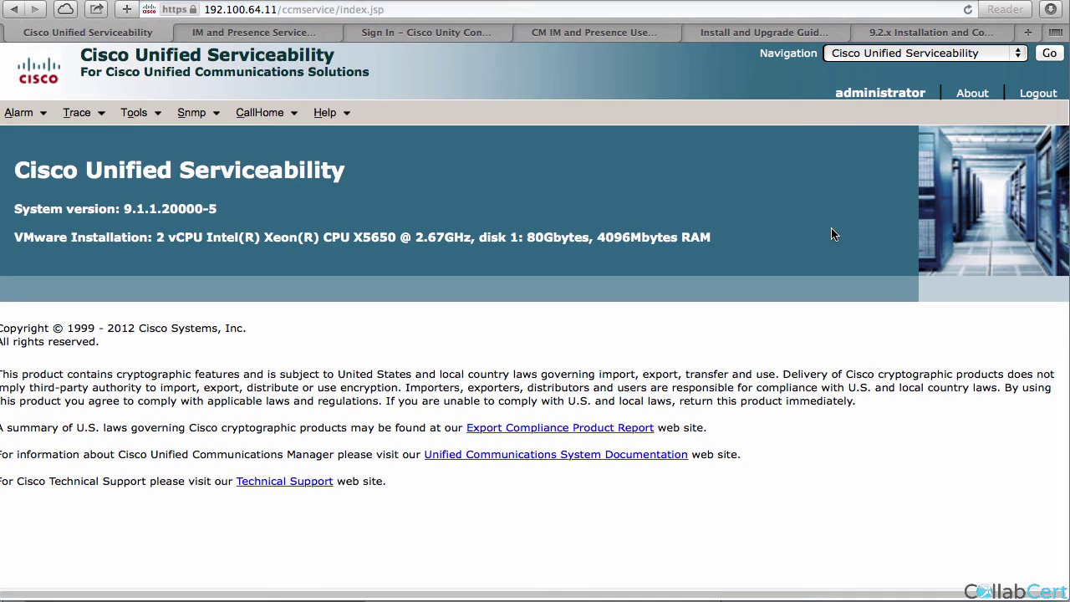
Show the Control Center Feature Services for server 192.100.64.11.
{"action": "mouse_move", "coordinate": [197, 114]}
{"action": "mouse_move", "coordinate": [134, 112]}
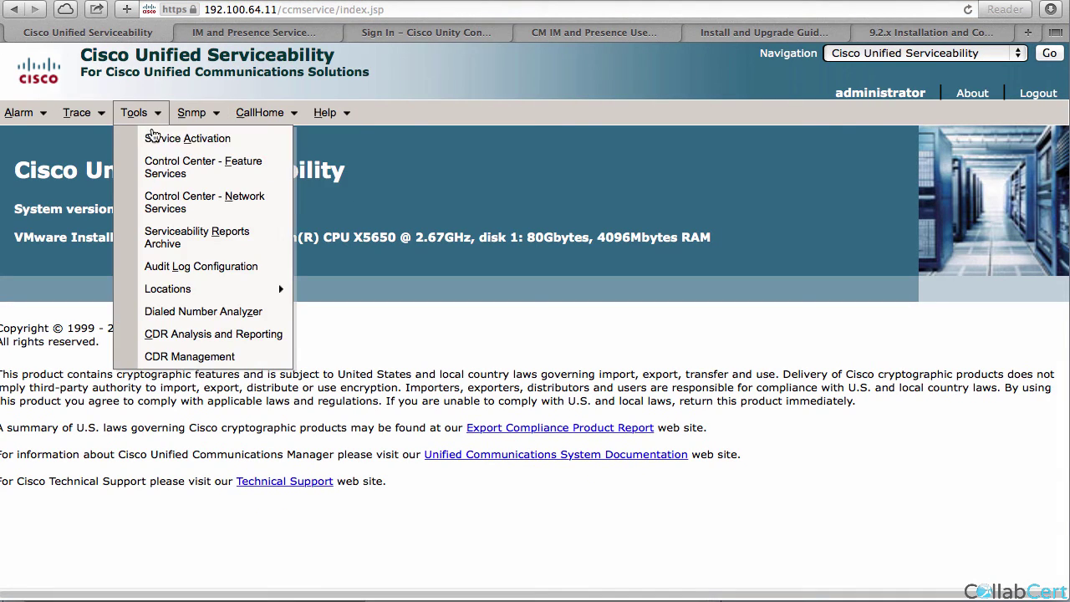
{"action": "left_click", "coordinate": [163, 171]}
{"action": "left_click", "coordinate": [194, 235]}
{"action": "left_click", "coordinate": [196, 257]}
{"action": "left_click", "coordinate": [230, 235]}
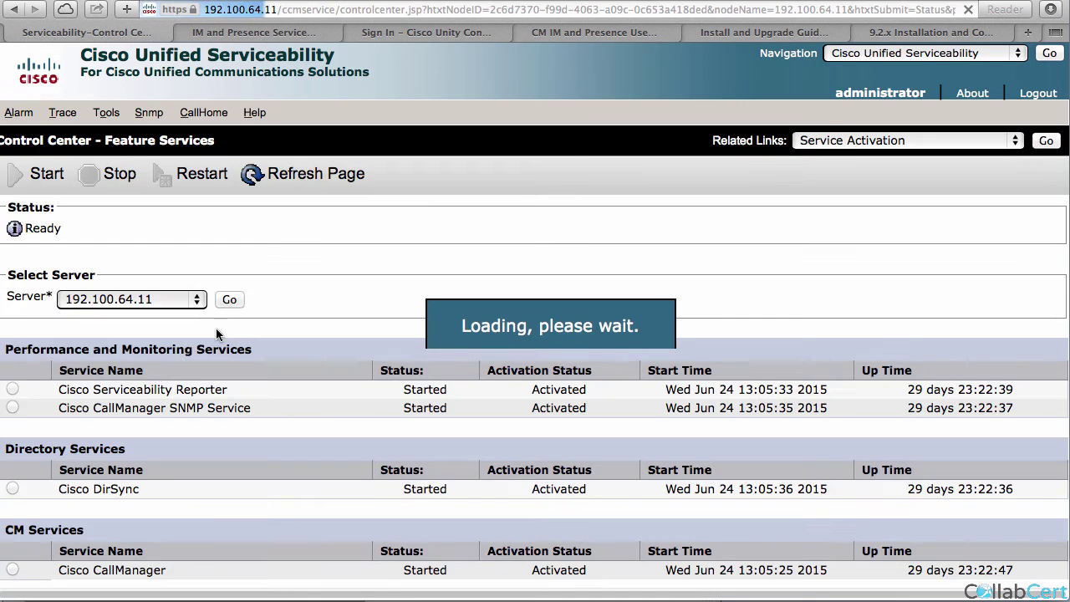
Restart the Cisco Tftp service, confirm with OK, and go to the R1 telnet session.
{"action": "scroll", "coordinate": [87, 454], "scroll_direction": "down", "scroll_amount": 5}
{"action": "left_click", "coordinate": [12, 489]}
{"action": "scroll", "coordinate": [70, 492], "scroll_direction": "up", "scroll_amount": 5}
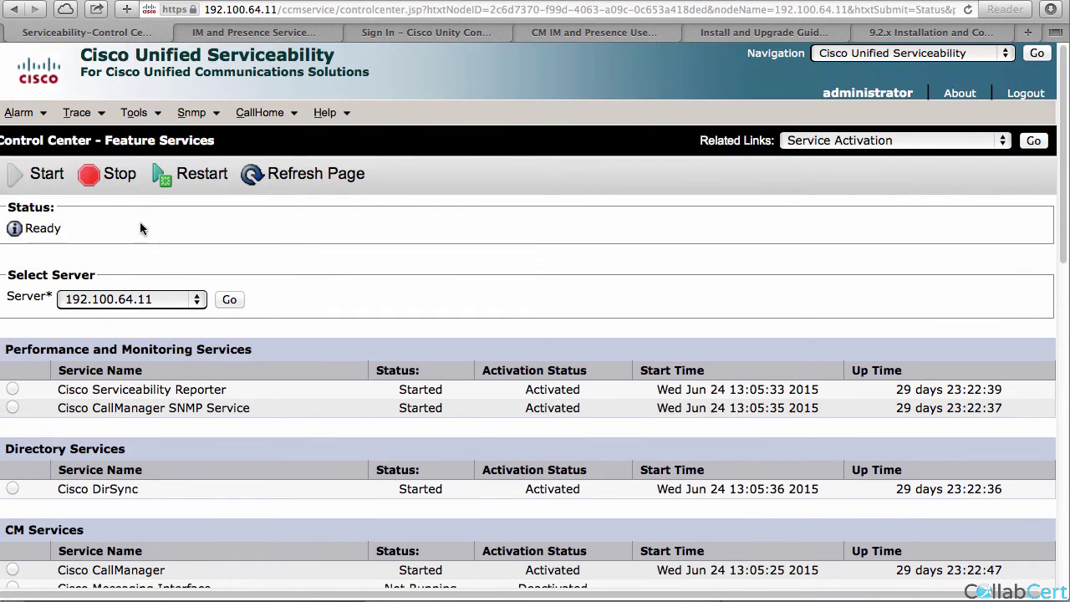
{"action": "left_click", "coordinate": [206, 180]}
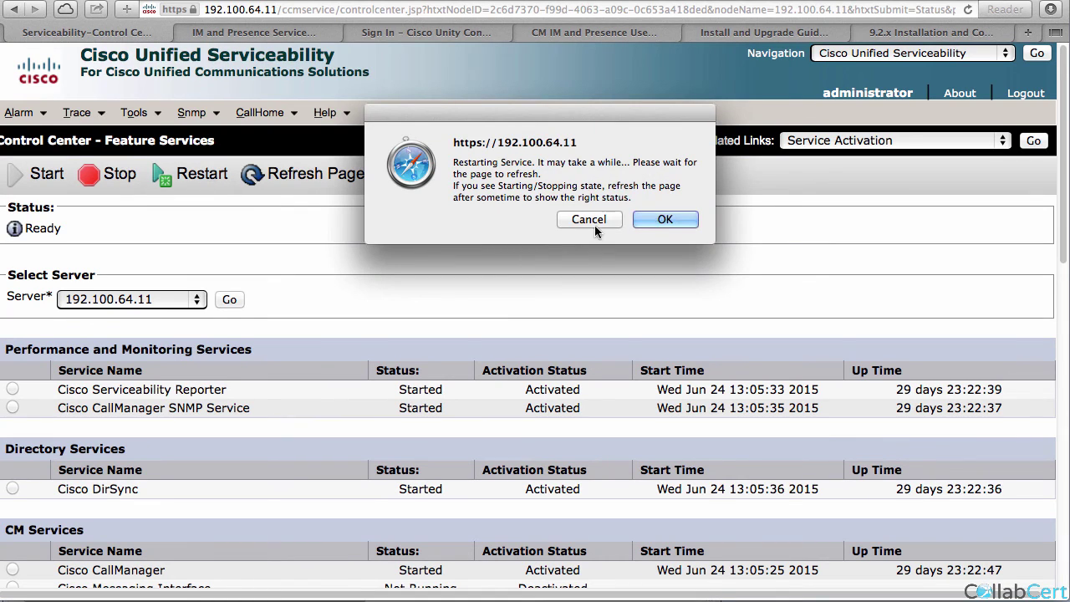
{"action": "left_click", "coordinate": [654, 224]}
{"action": "key", "text": "super+Tab"}
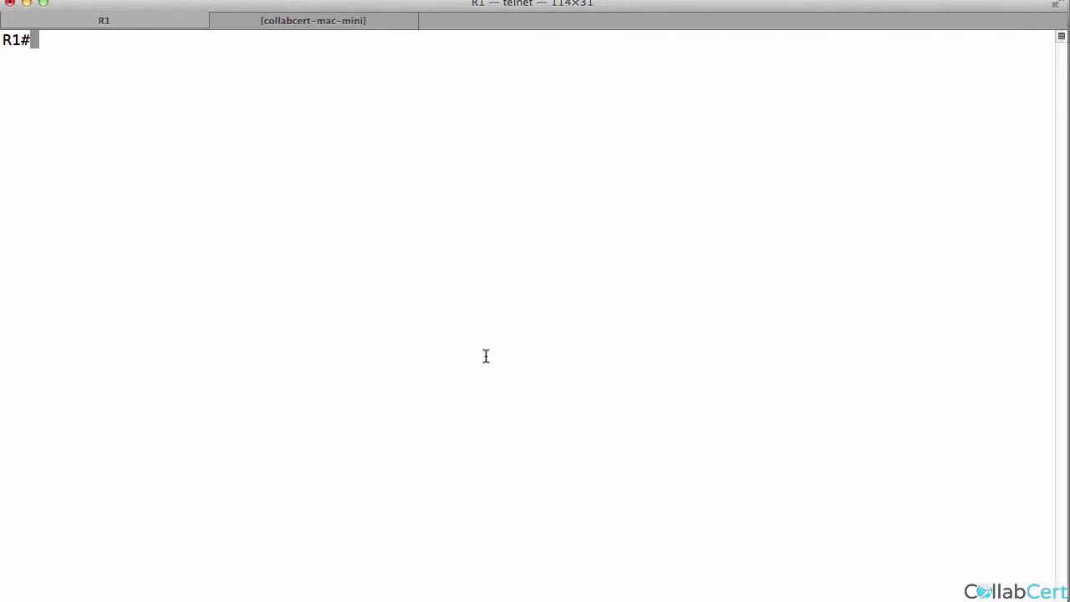
{"action": "key", "text": "super+Tab"}
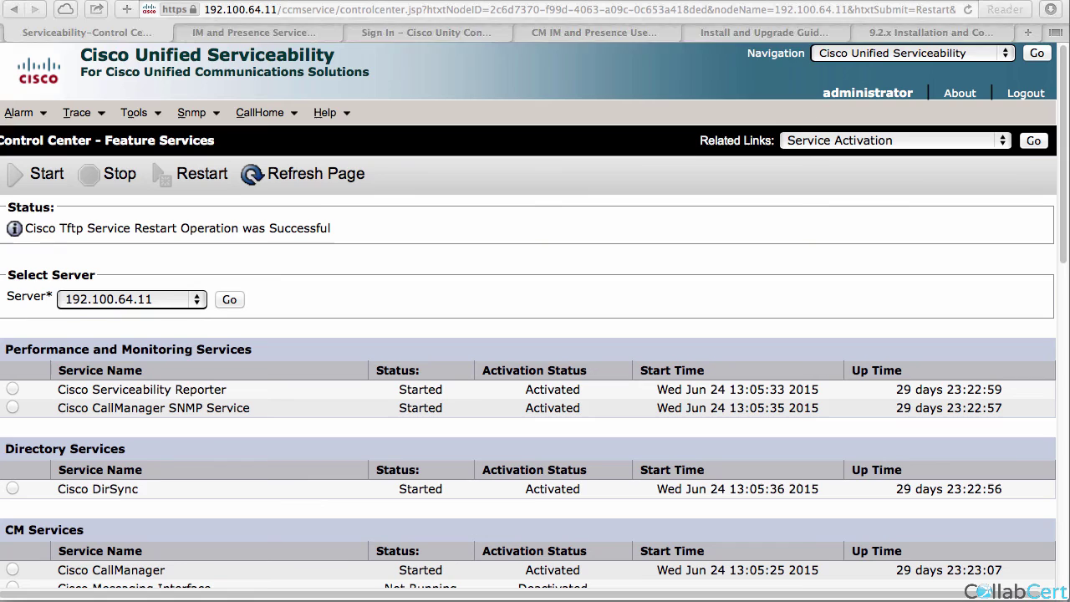
{"action": "scroll", "coordinate": [295, 451], "scroll_direction": "down", "scroll_amount": 8}
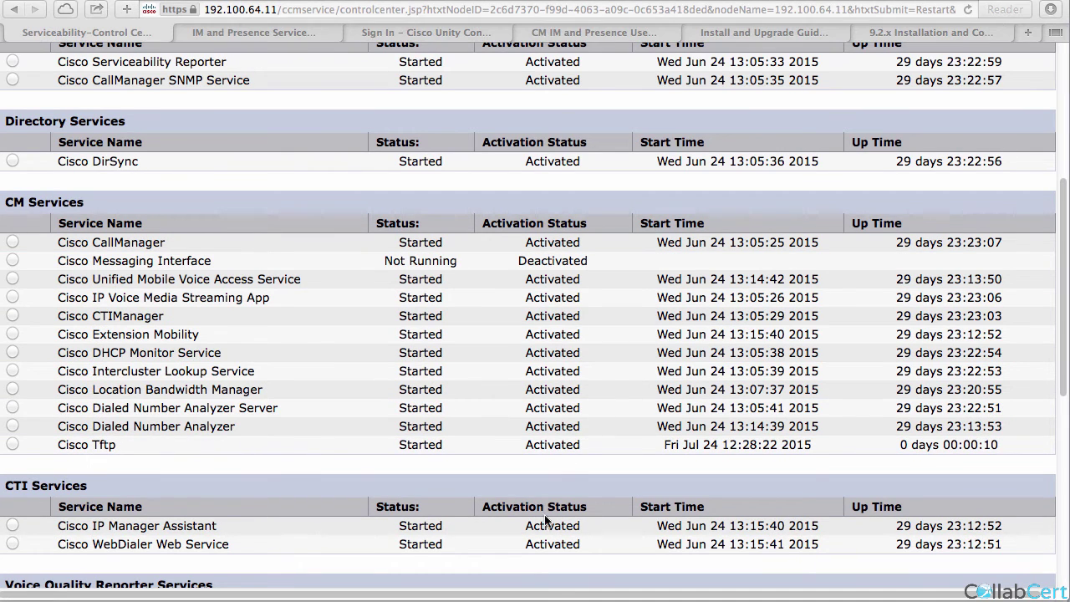
{"action": "key", "text": "super+Tab"}
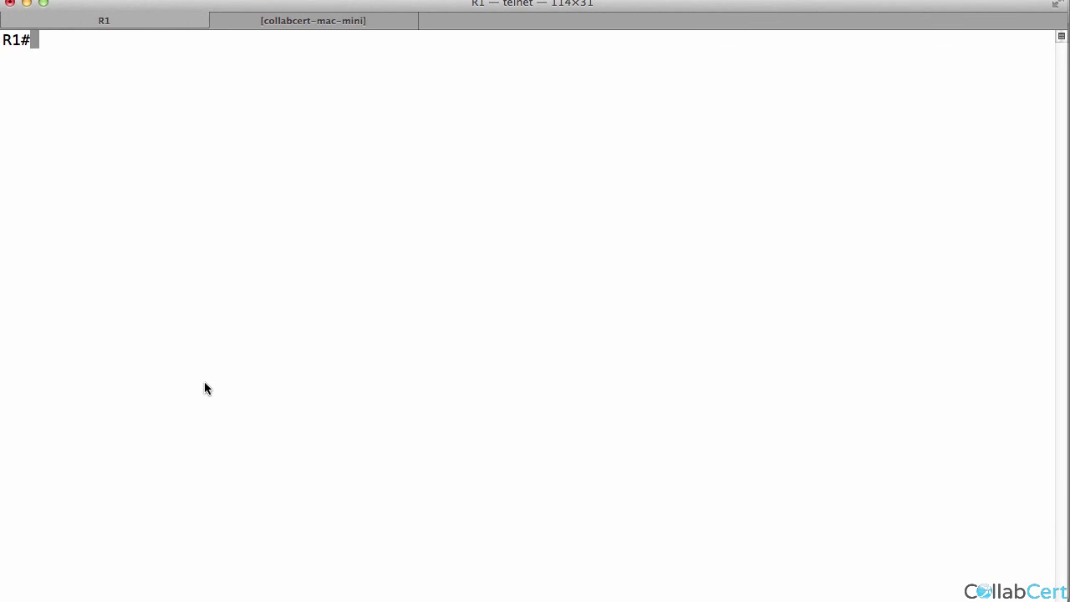
Copy jabber-config.xml from TFTP server 192.100.64.11 into flash, confirming the overwrite.
{"action": "type", "text": "copy tftp flash"}
{"action": "key", "text": "Return"}
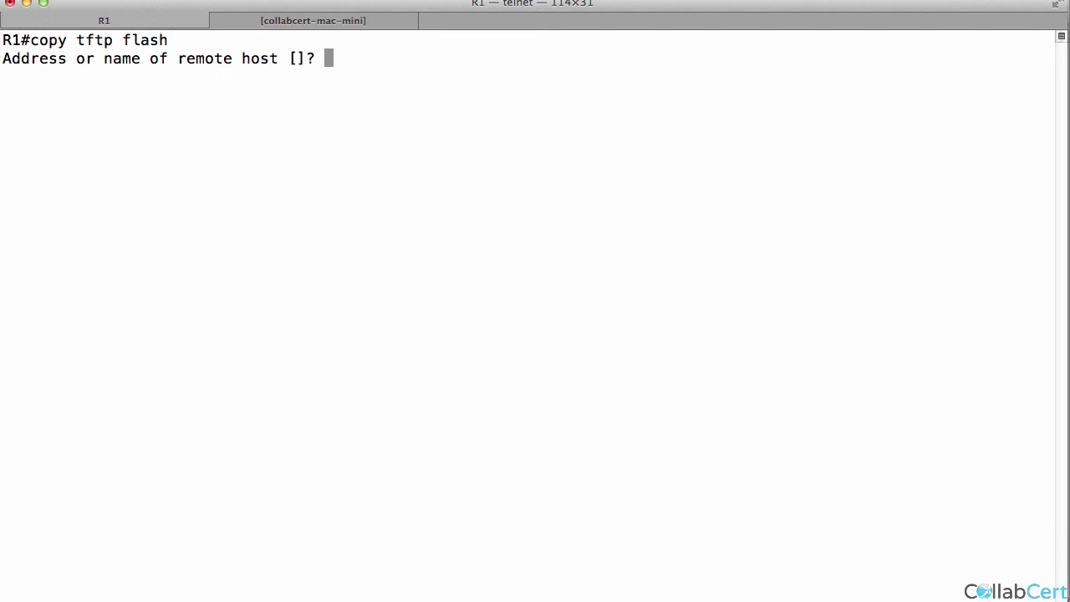
{"action": "type", "text": "192.100."}
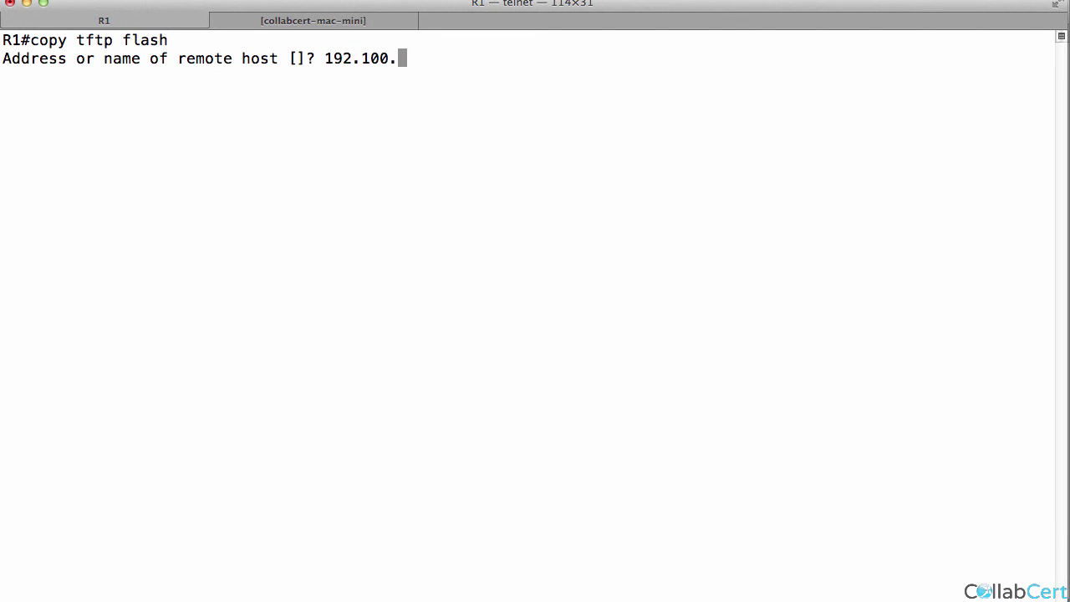
{"action": "type", "text": "64.11"}
{"action": "key", "text": "Return"}
{"action": "type", "text": "jabber-config.xml"}
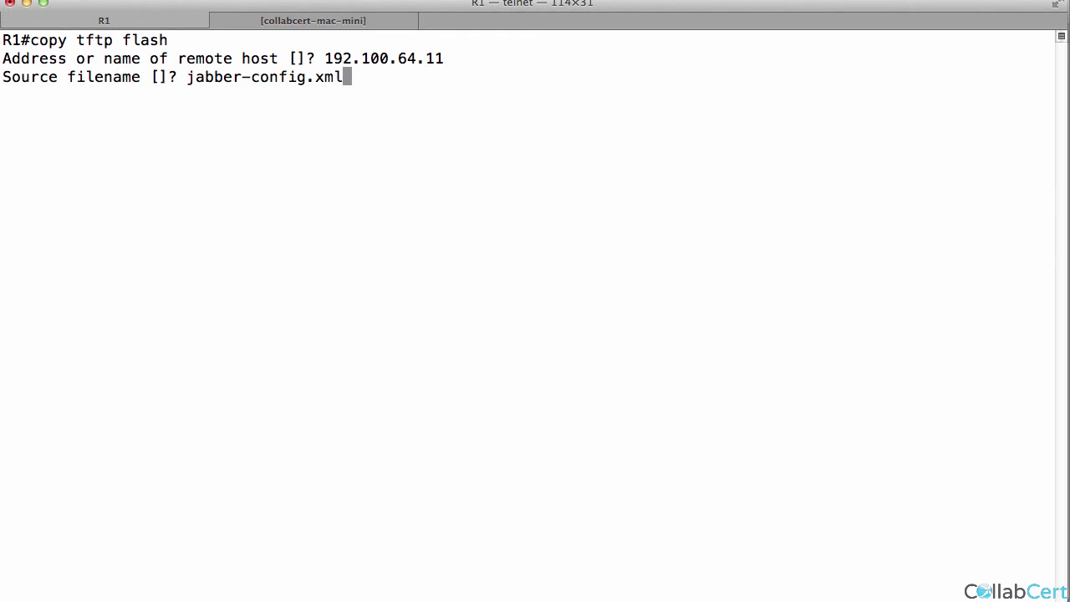
{"action": "key", "text": "Return"}
{"action": "key", "text": "Return"}
{"action": "key", "text": "Return"}
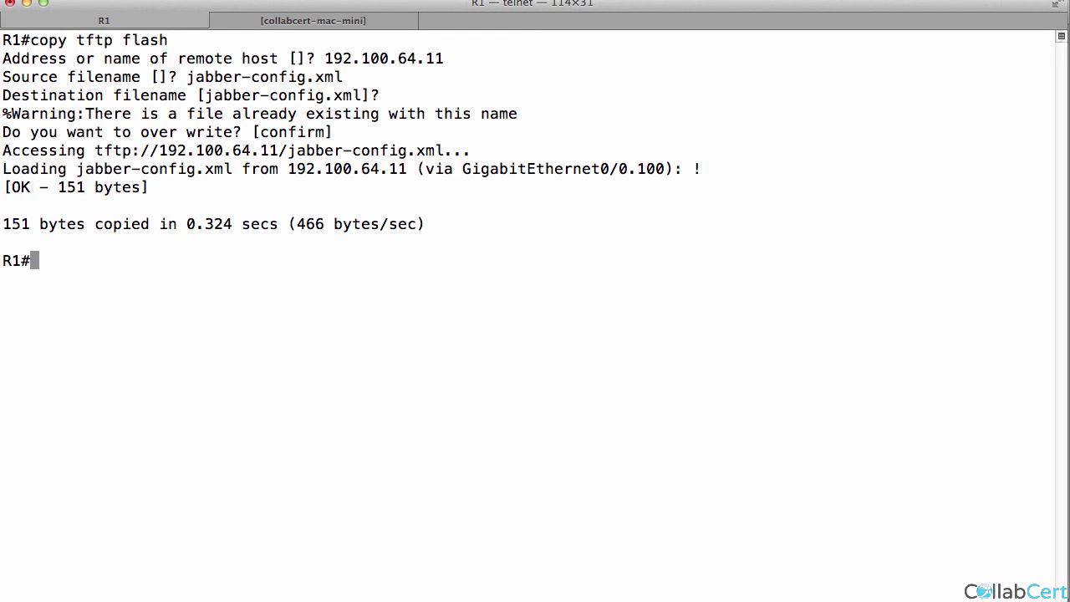
Display jabber-config.xml with 'more' to check it sets DirectoryServerType UDS.
{"action": "type", "text": "more jabber-config."}
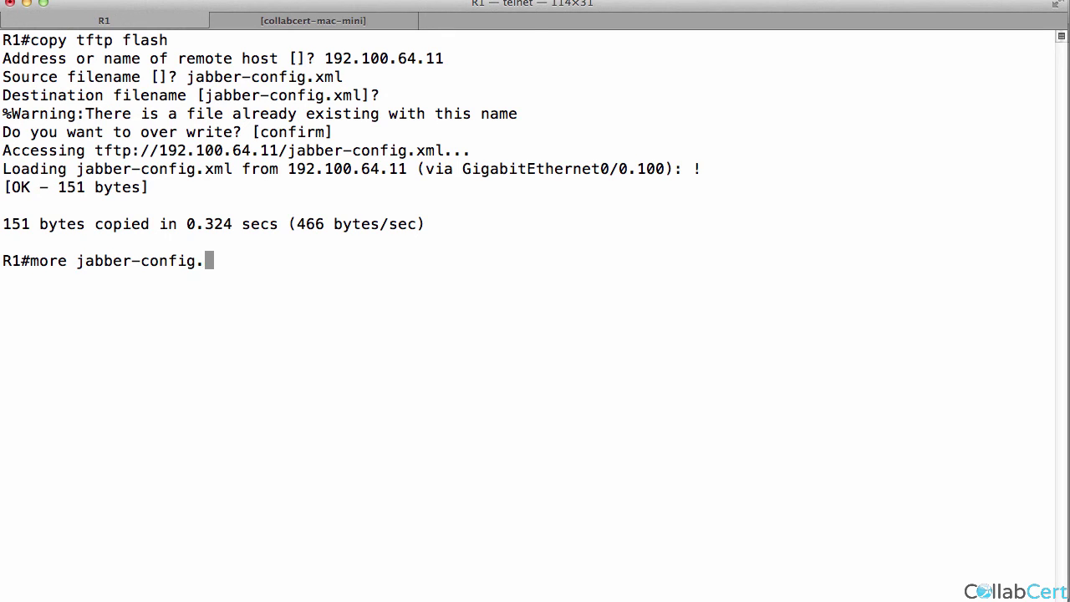
{"action": "type", "text": "xml"}
{"action": "key", "text": "Return"}
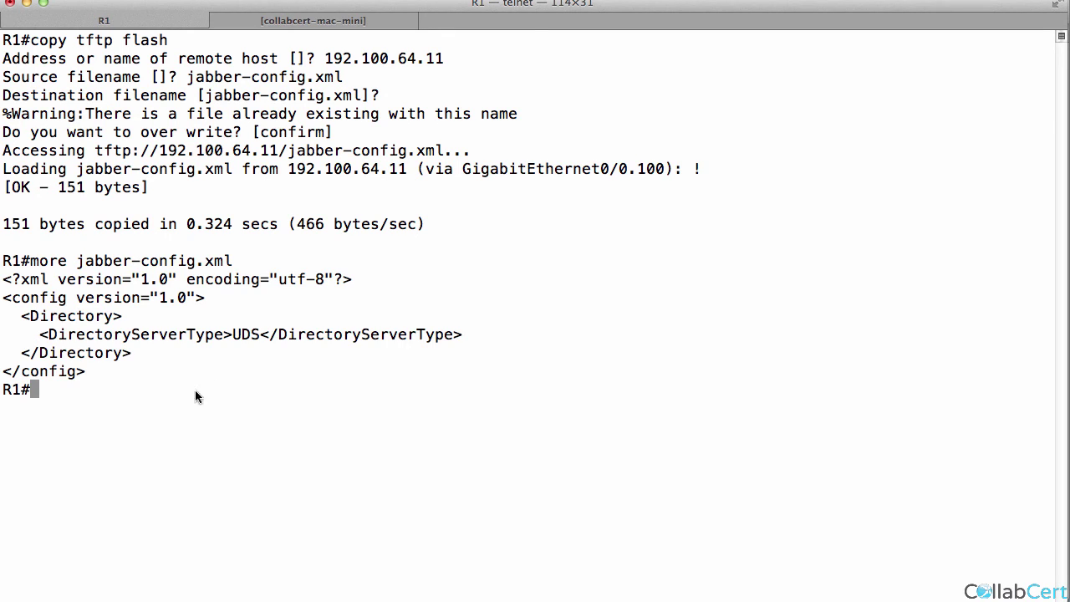
{"action": "left_click_drag", "start_coordinate": [114, 389], "coordinate": [25, 285]}
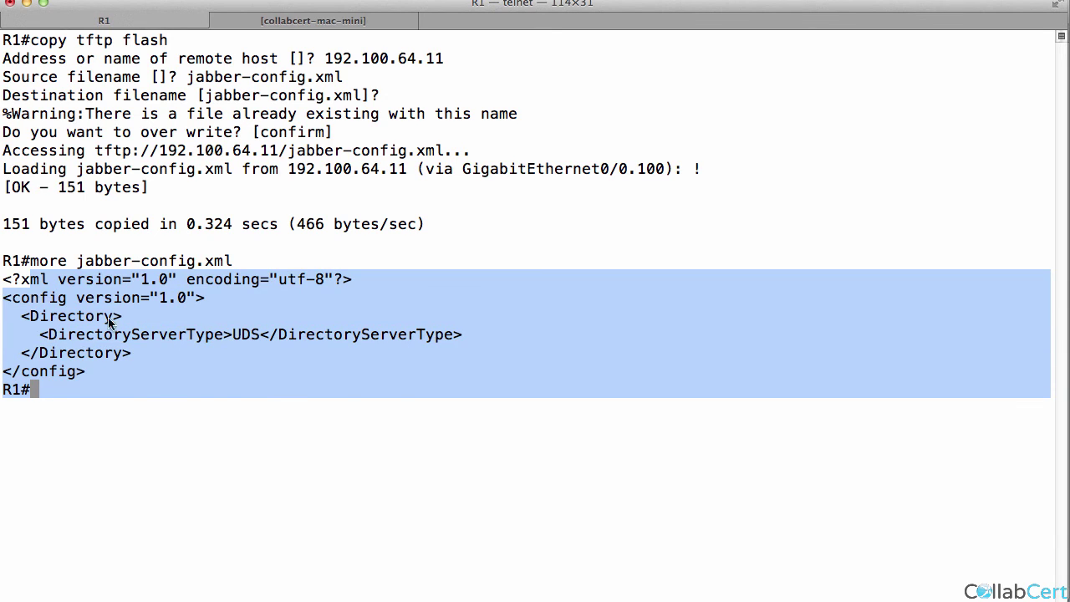
{"action": "left_click", "coordinate": [208, 354]}
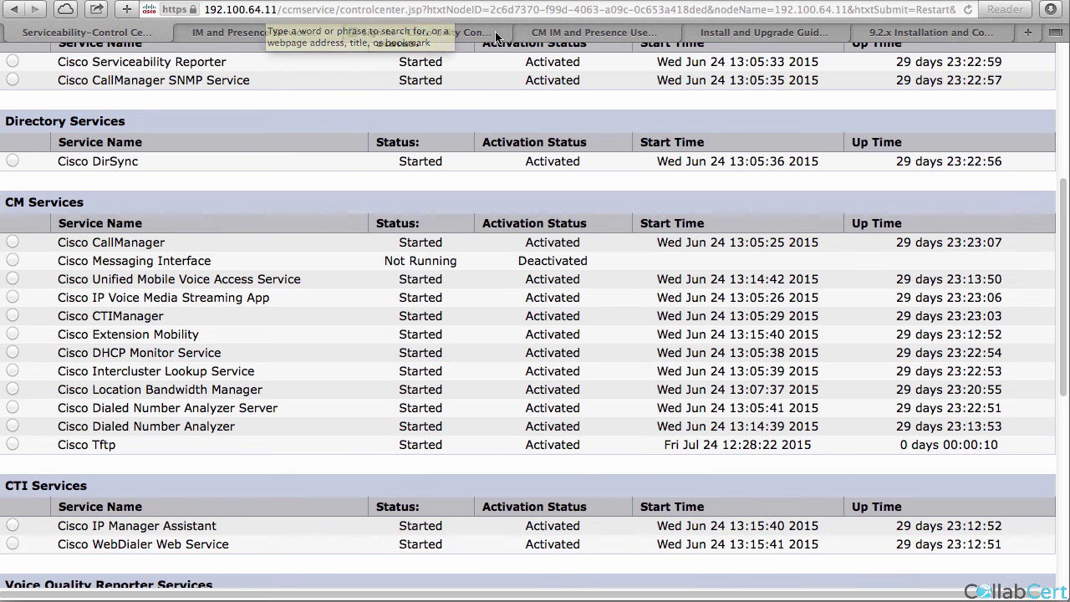
Browse to 192.100.64.12, correcting the mistyped address.
{"action": "left_click", "coordinate": [428, 32]}
{"action": "left_click", "coordinate": [450, 8]}
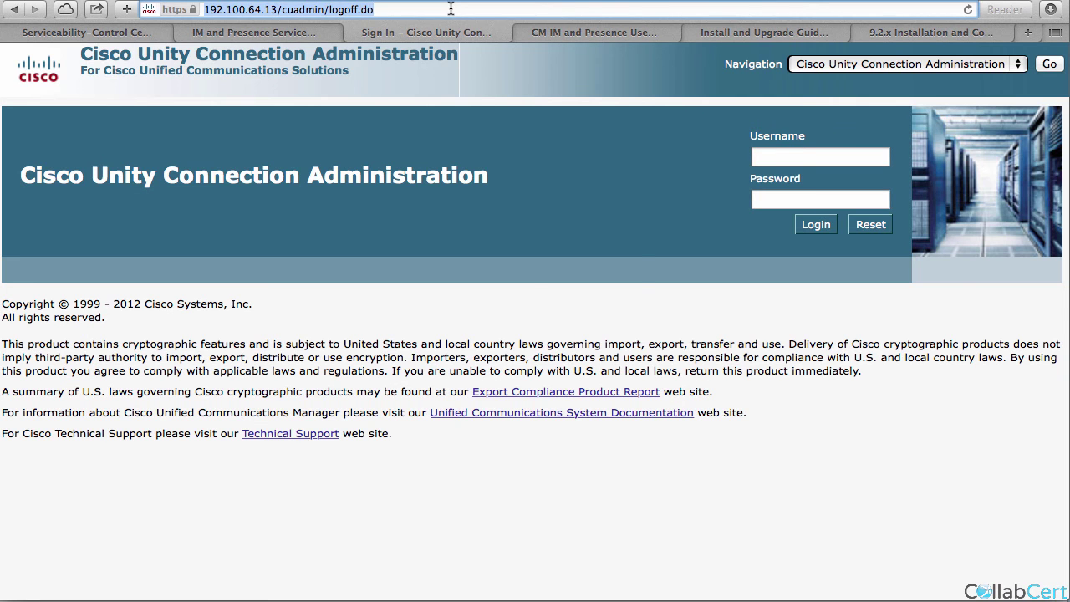
{"action": "type", "text": "192.100.64.112"}
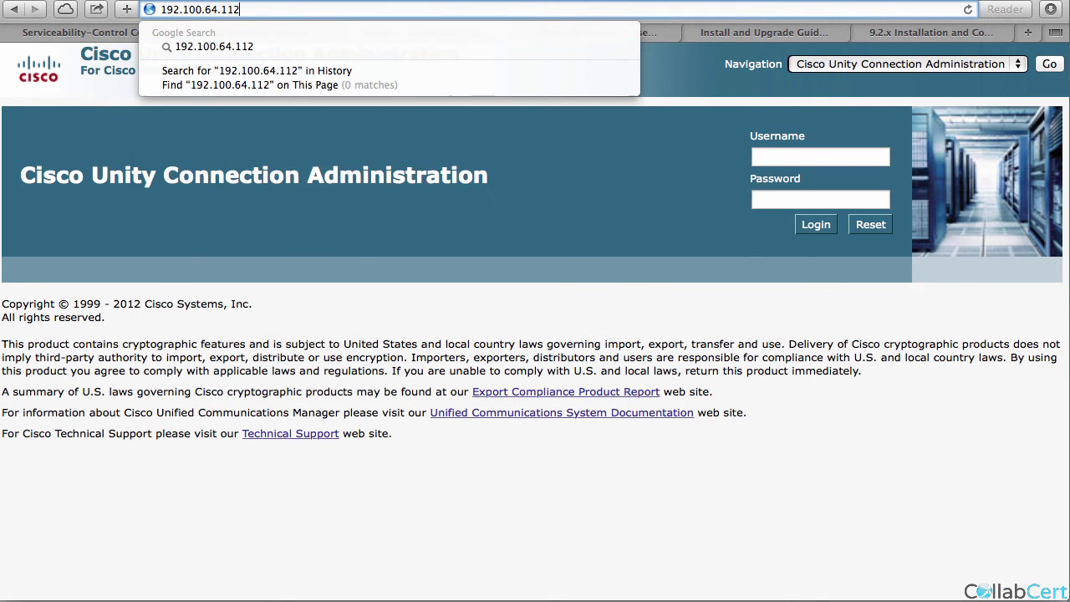
{"action": "key", "text": "Return"}
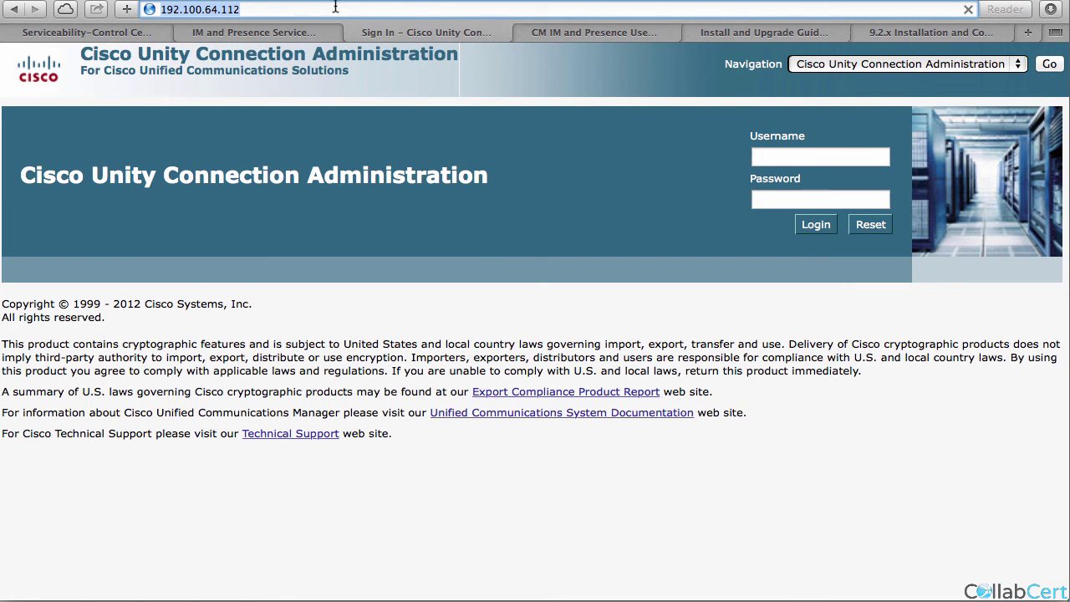
{"action": "left_click", "coordinate": [336, 7]}
{"action": "key", "text": "BackSpace"}
{"action": "key", "text": "BackSpace"}
{"action": "type", "text": "2"}
{"action": "key", "text": "Return"}
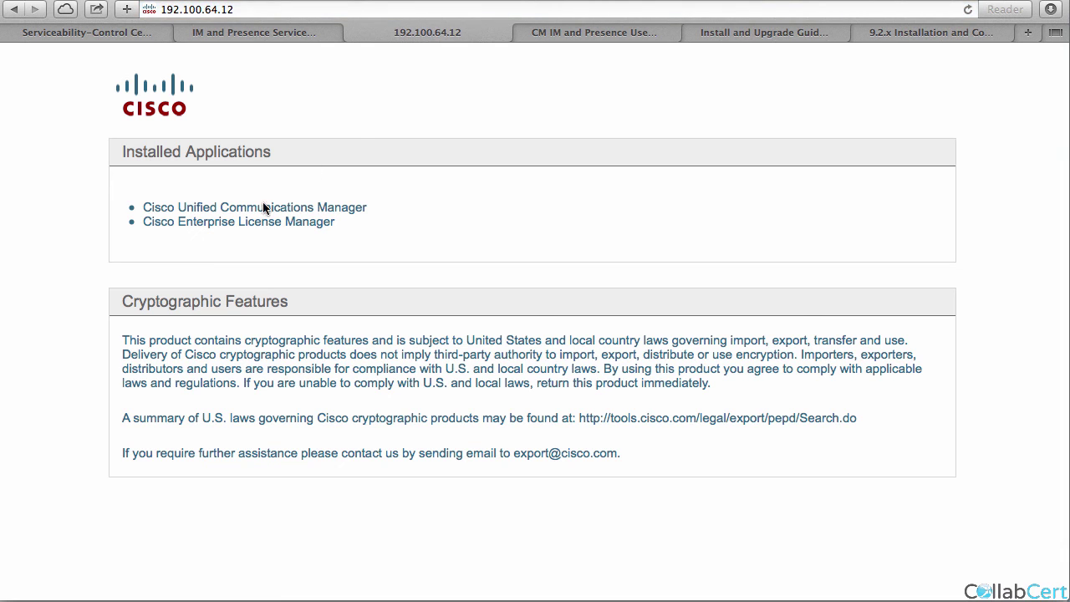
Log in to Cisco Unified CM Administration with the administrator account and password.
{"action": "left_click", "coordinate": [264, 213]}
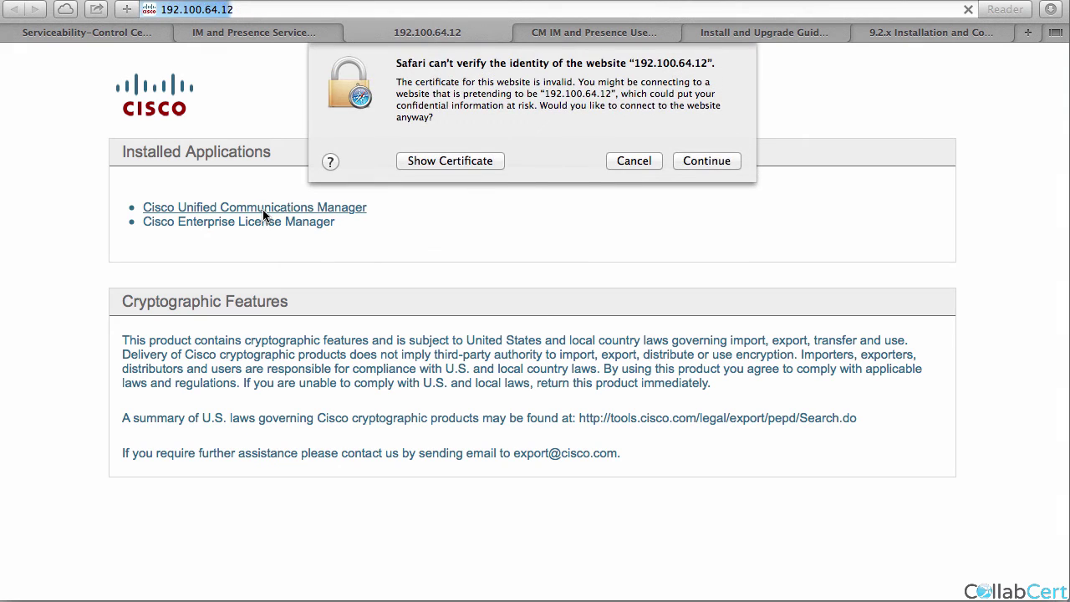
{"action": "left_click", "coordinate": [698, 159]}
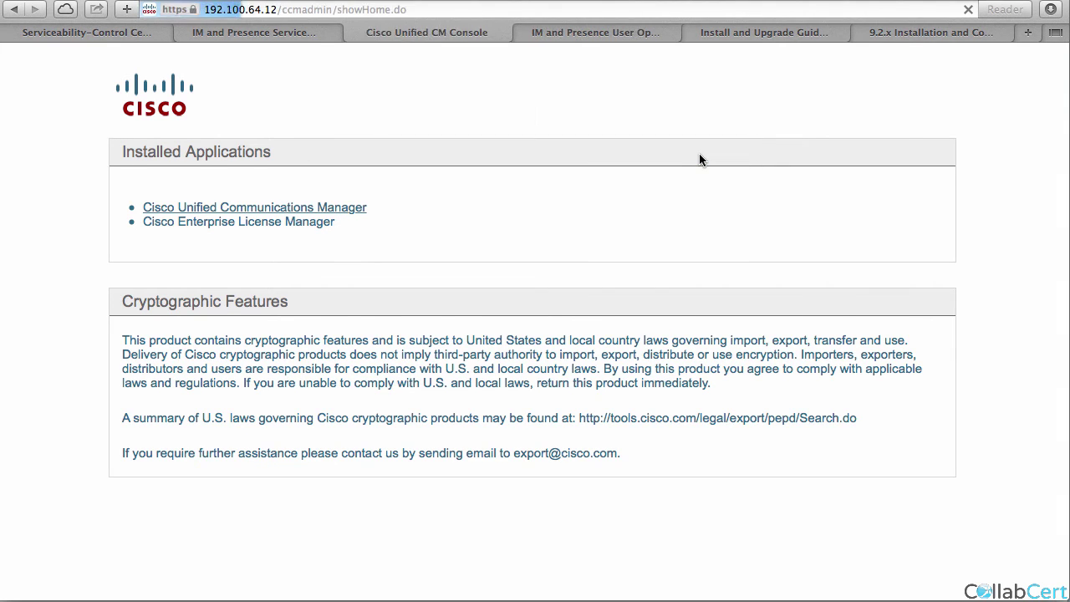
{"action": "type", "text": "administra"}
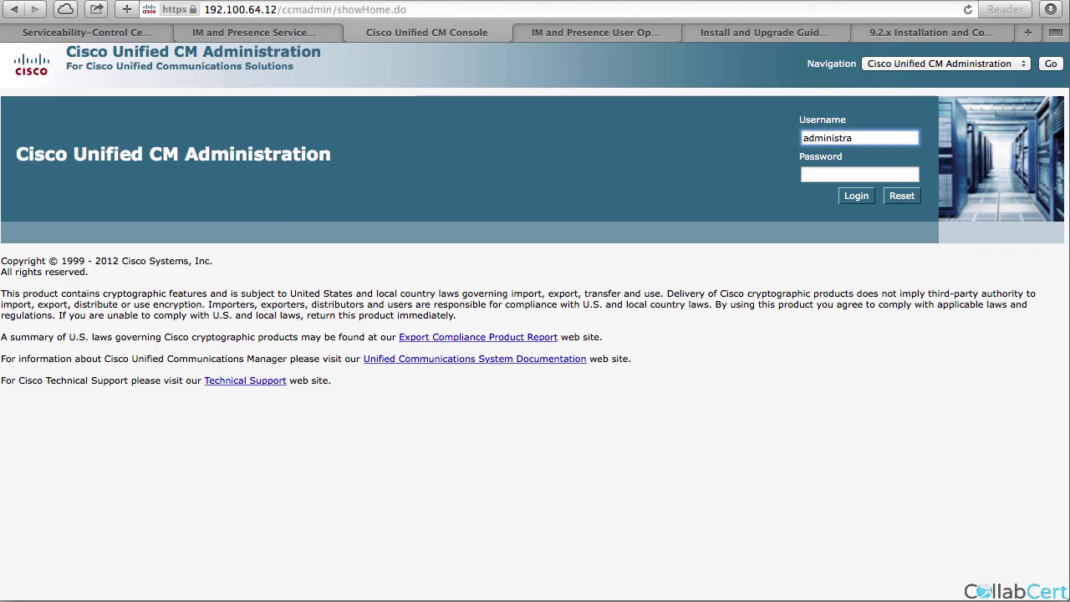
{"action": "key", "text": "Tab"}
{"action": "type", "text": "**********"}
{"action": "key", "text": "Return"}
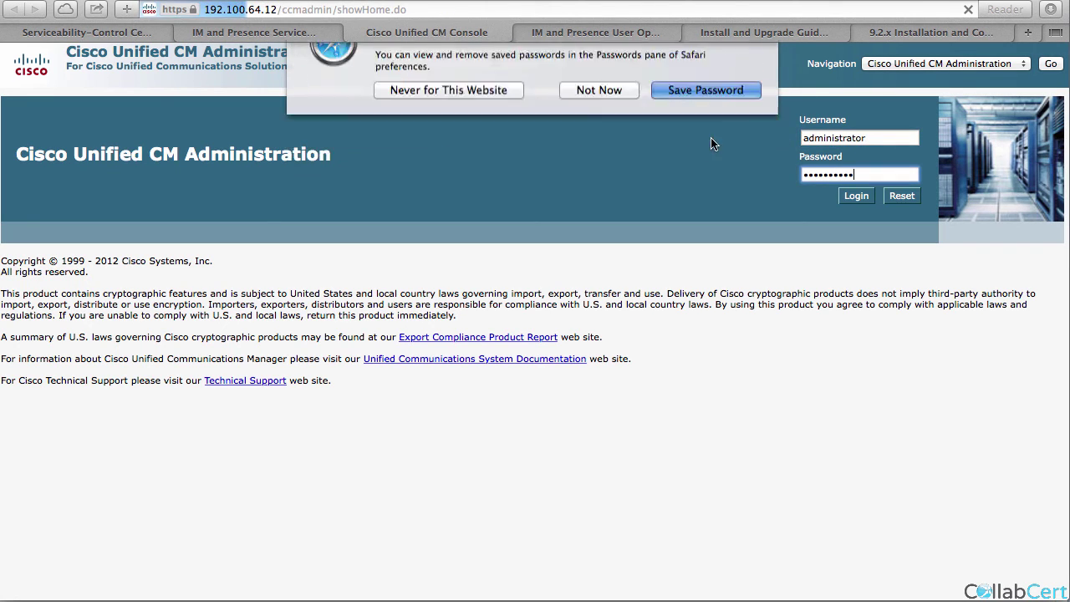
{"action": "left_click", "coordinate": [695, 121]}
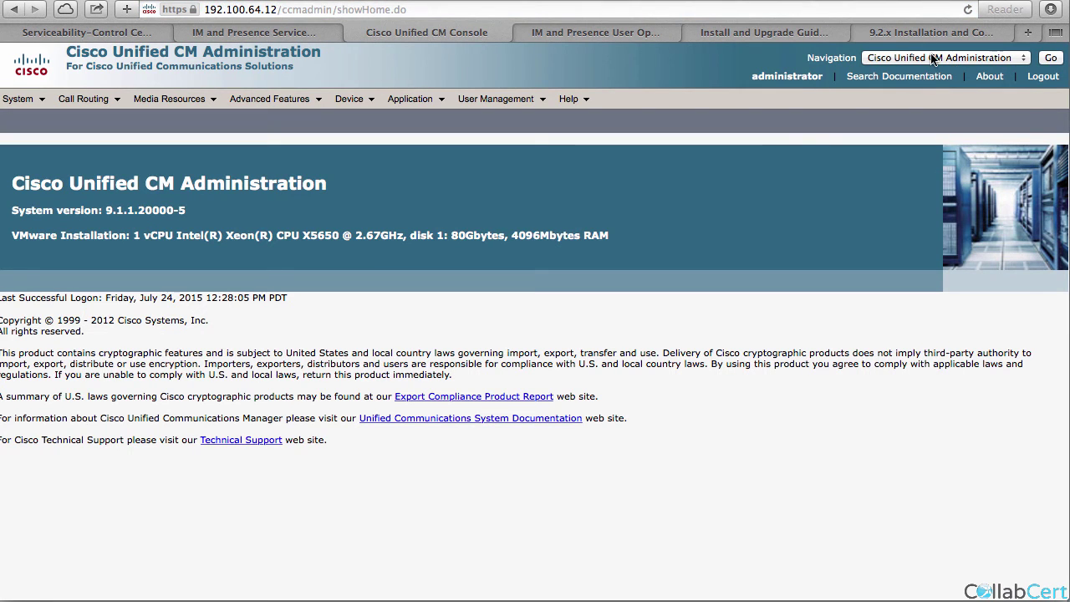
Switch to Cisco Unified OS Administration and log in with the saved details.
{"action": "left_click", "coordinate": [936, 57]}
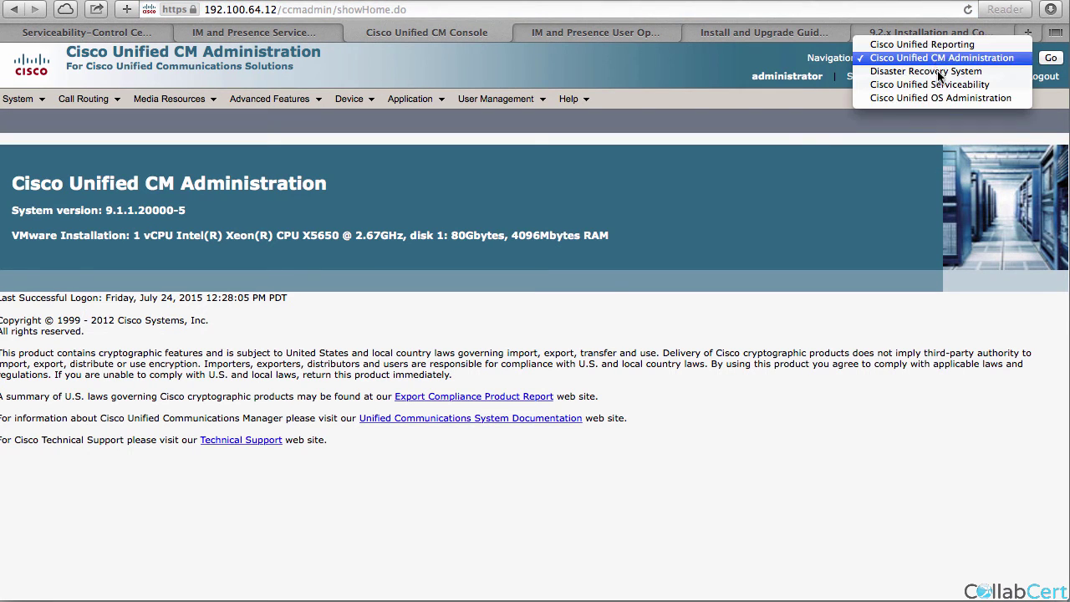
{"action": "left_click", "coordinate": [947, 99]}
{"action": "left_click", "coordinate": [1051, 57]}
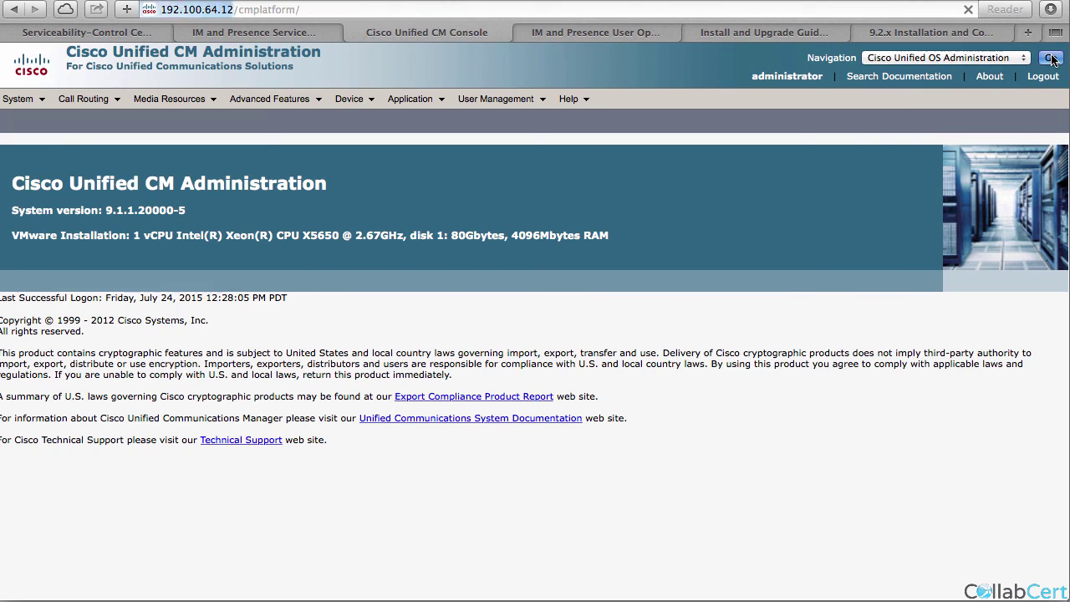
{"action": "type", "text": "a"}
{"action": "key", "text": "Return"}
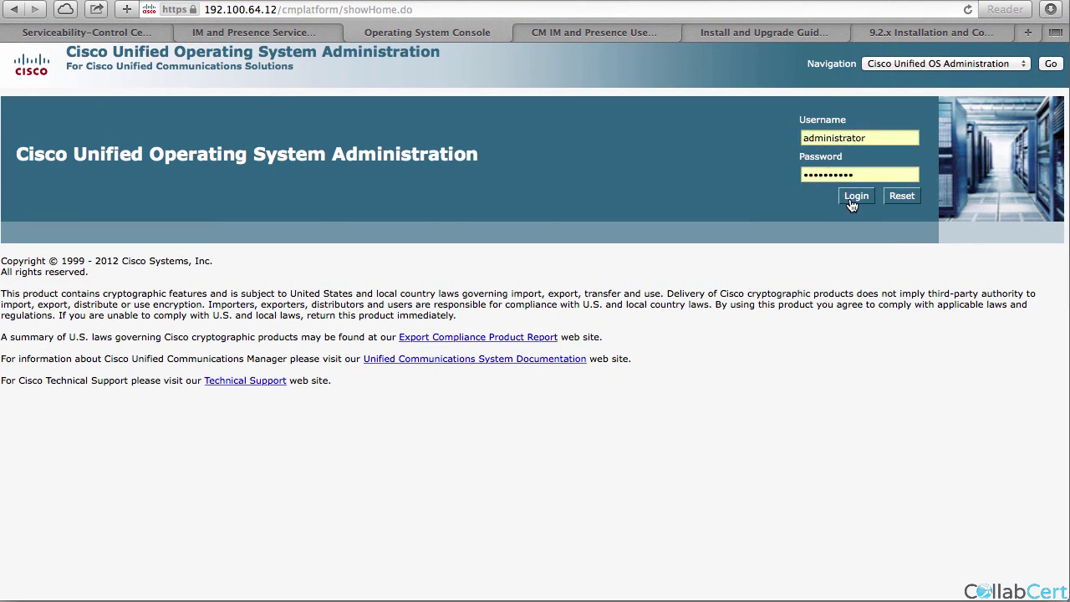
{"action": "left_click", "coordinate": [850, 199]}
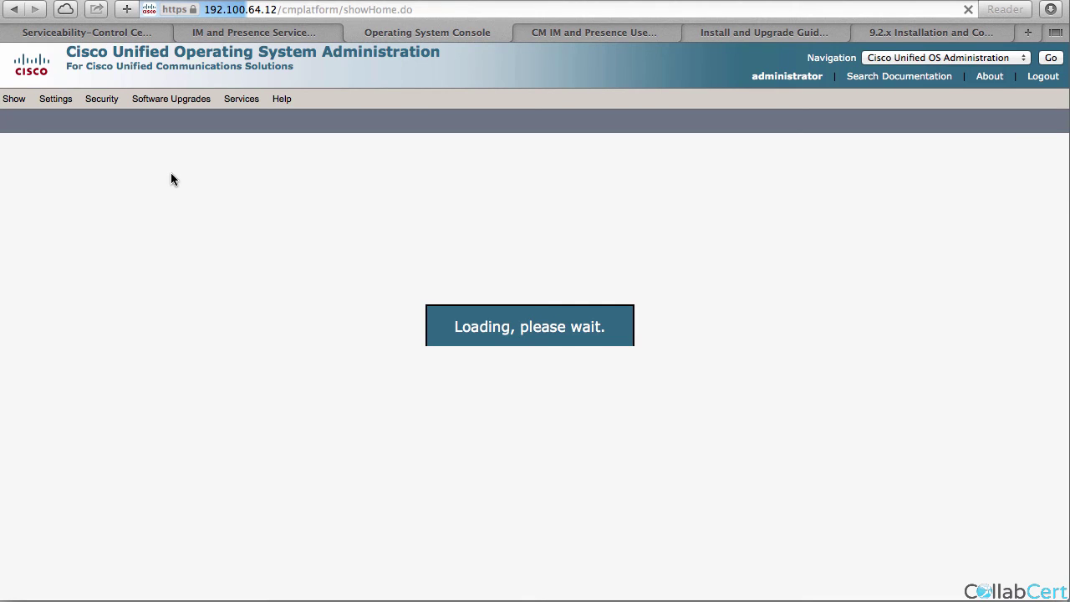
Upload jabber-config from the JABB folder via TFTP File Management and close the window.
{"action": "mouse_move", "coordinate": [175, 98]}
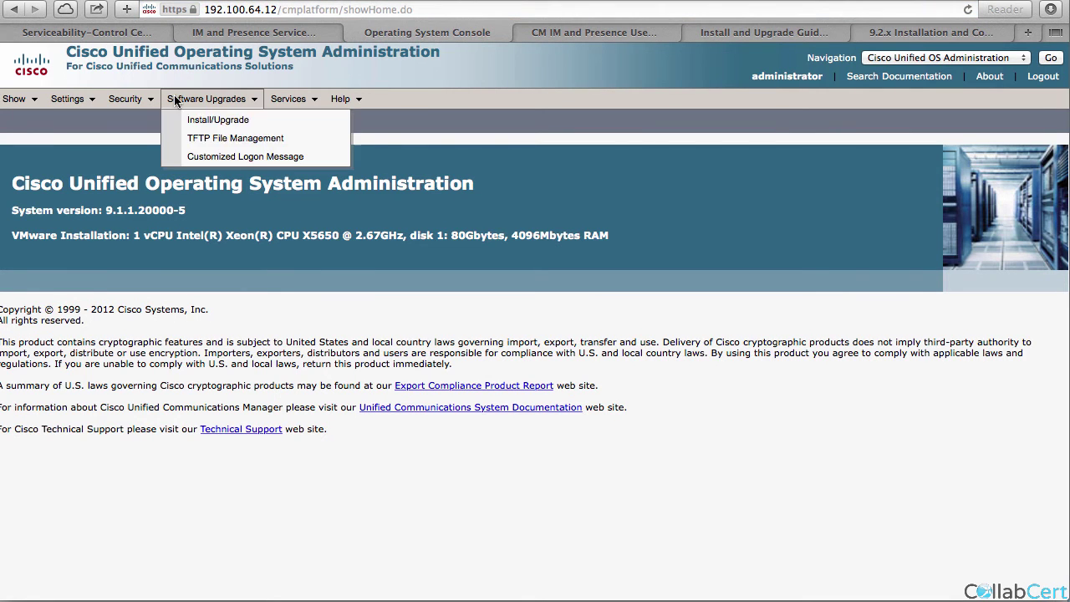
{"action": "left_click", "coordinate": [209, 137]}
{"action": "left_click", "coordinate": [59, 256]}
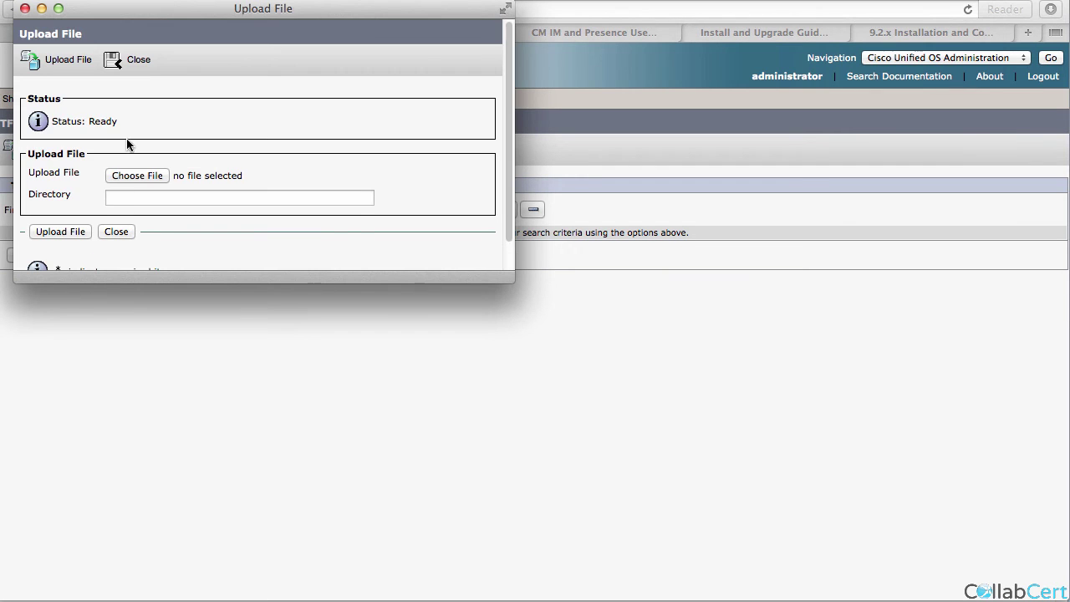
{"action": "left_click", "coordinate": [134, 175]}
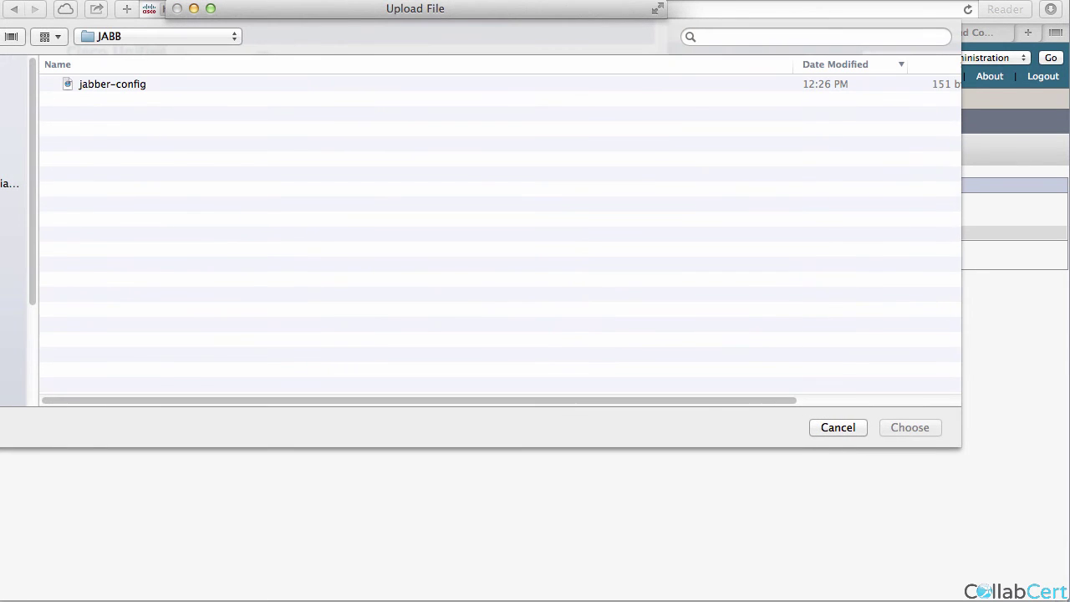
{"action": "double_click", "coordinate": [92, 82]}
{"action": "double_click", "coordinate": [102, 85]}
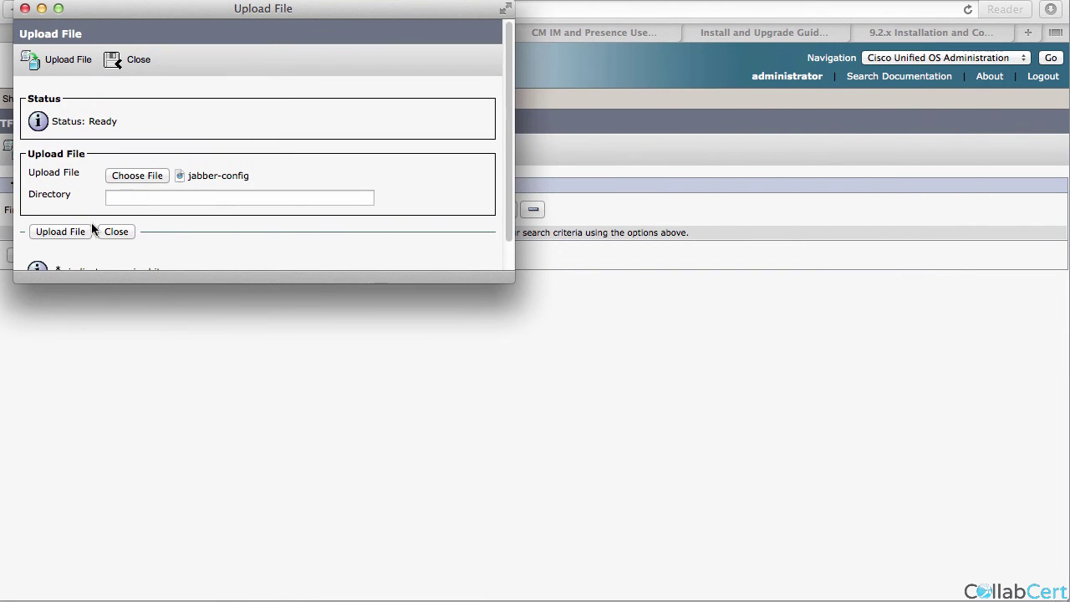
{"action": "left_click", "coordinate": [77, 232]}
{"action": "left_click", "coordinate": [121, 234]}
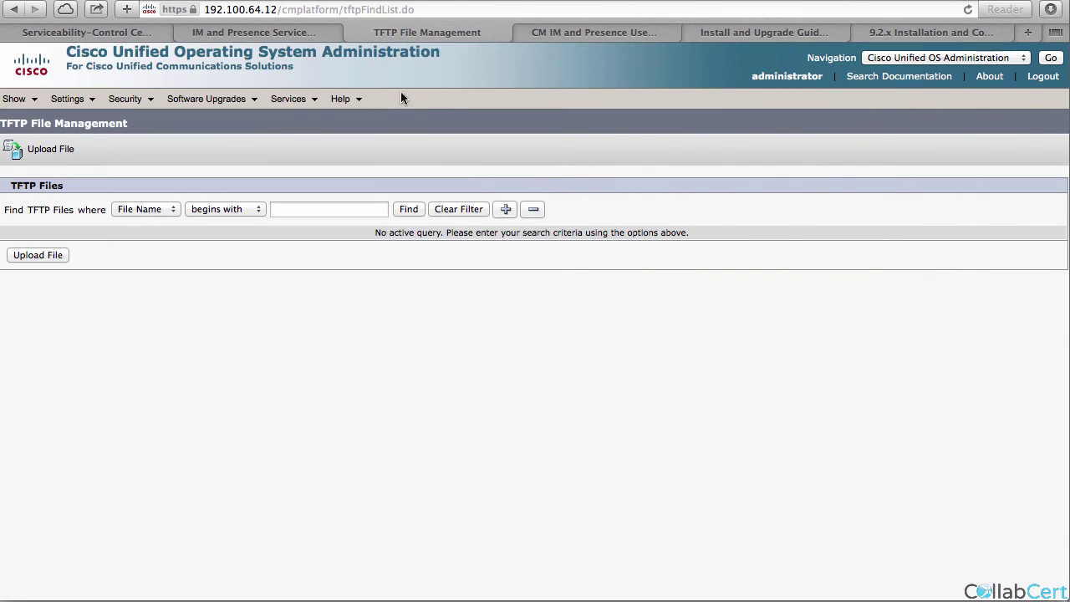
Switch to Cisco Unified Serviceability and log in with the saved details.
{"action": "left_click", "coordinate": [890, 58]}
{"action": "left_click", "coordinate": [930, 44]}
{"action": "left_click", "coordinate": [1051, 57]}
{"action": "left_click", "coordinate": [842, 159]}
{"action": "left_click", "coordinate": [859, 198]}
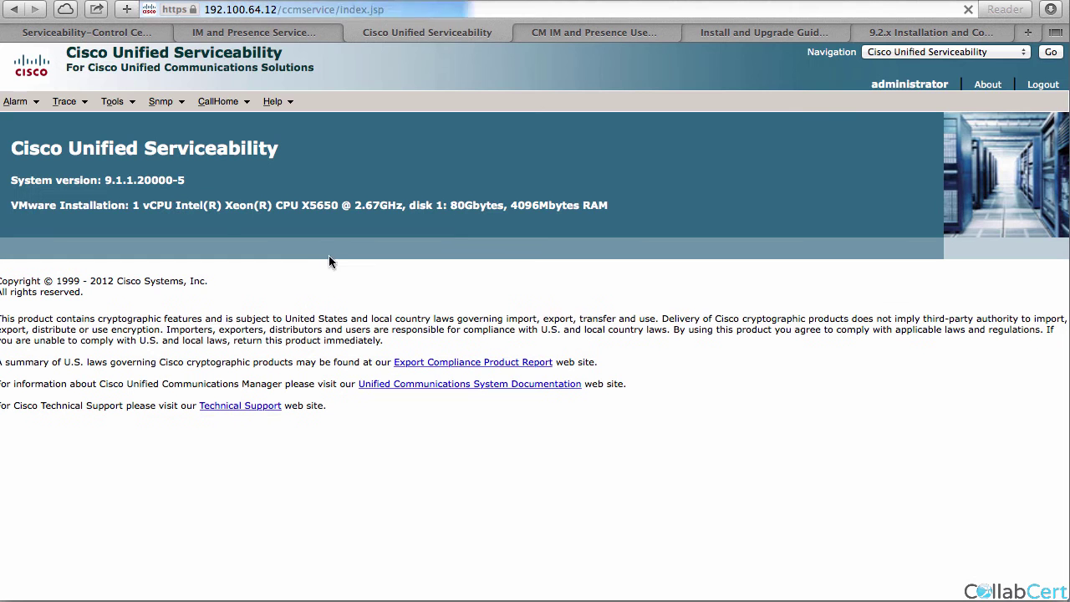
Load Feature Services for 192.100.64.12, restart Cisco Tftp, and confirm with OK.
{"action": "mouse_move", "coordinate": [112, 101]}
{"action": "left_click", "coordinate": [151, 151]}
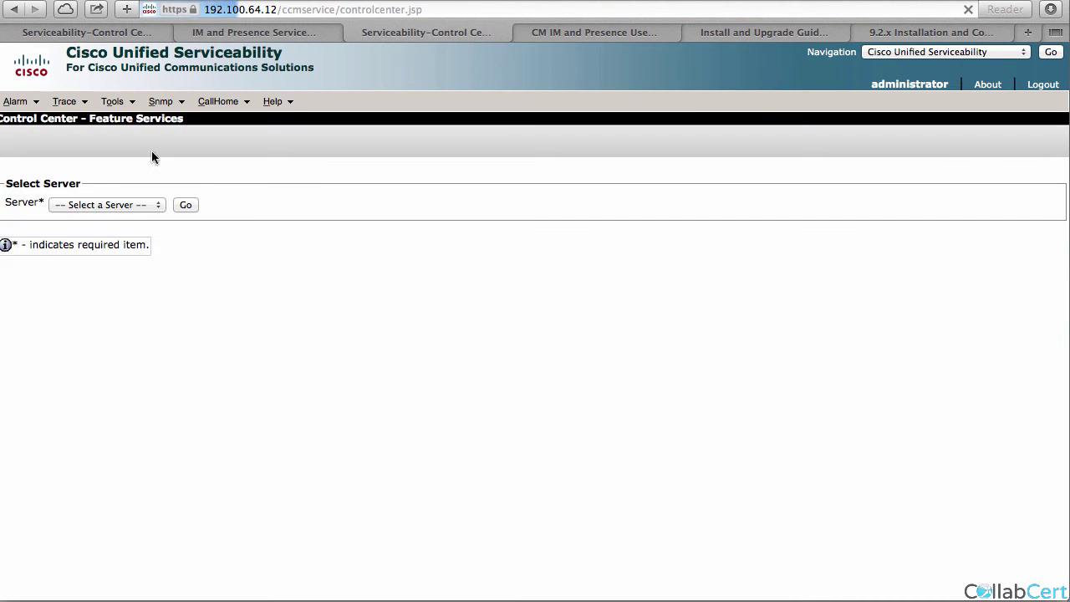
{"action": "left_click", "coordinate": [125, 205]}
{"action": "left_click", "coordinate": [160, 230]}
{"action": "left_click", "coordinate": [187, 206]}
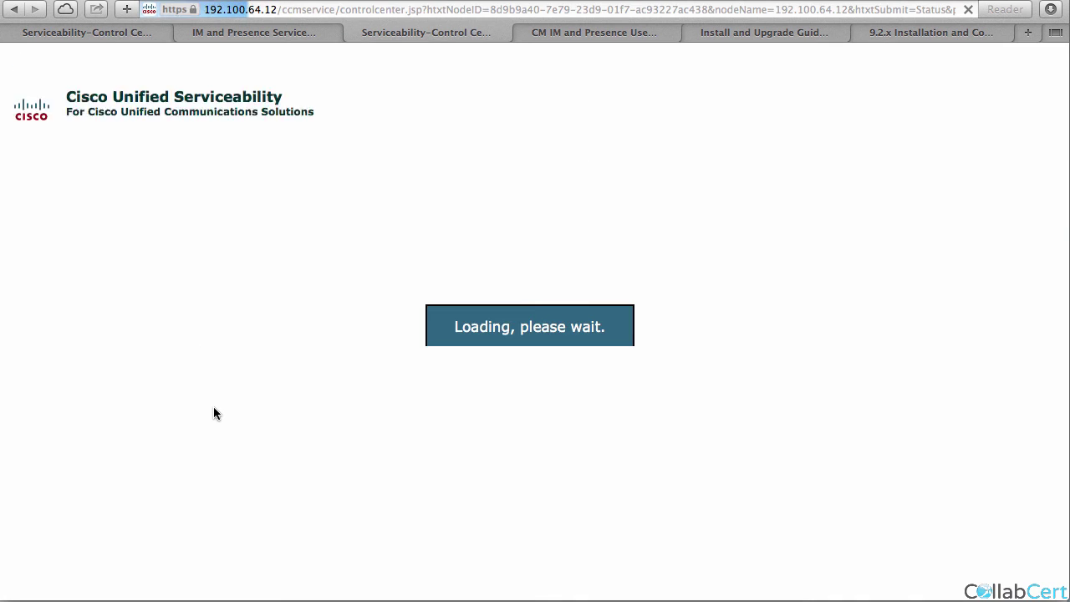
{"action": "scroll", "coordinate": [65, 406], "scroll_direction": "down", "scroll_amount": 5}
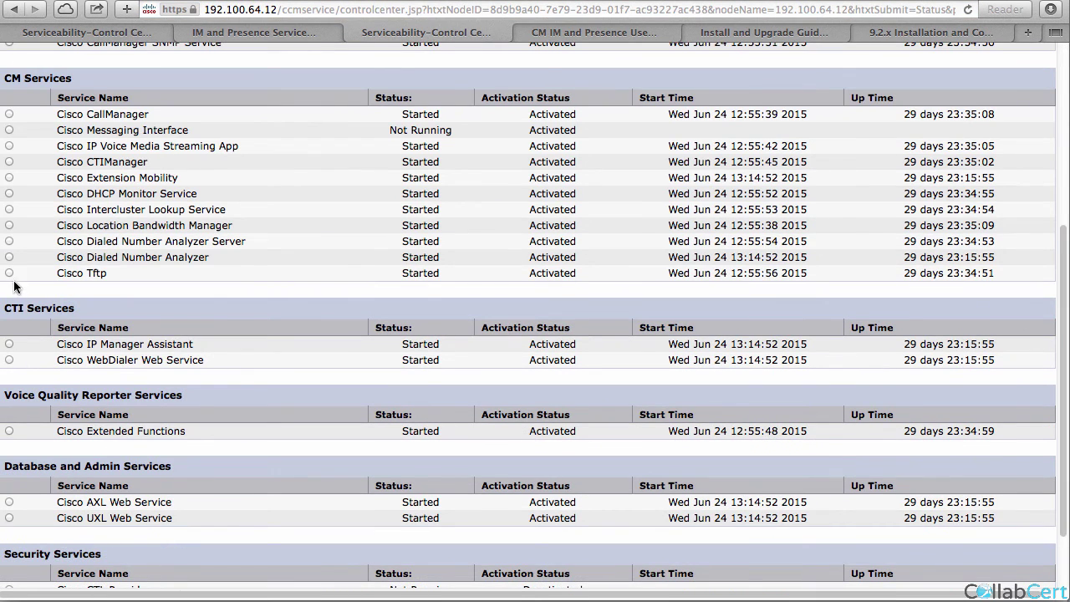
{"action": "scroll", "coordinate": [84, 217], "scroll_direction": "up", "scroll_amount": 5}
{"action": "left_click", "coordinate": [142, 153]}
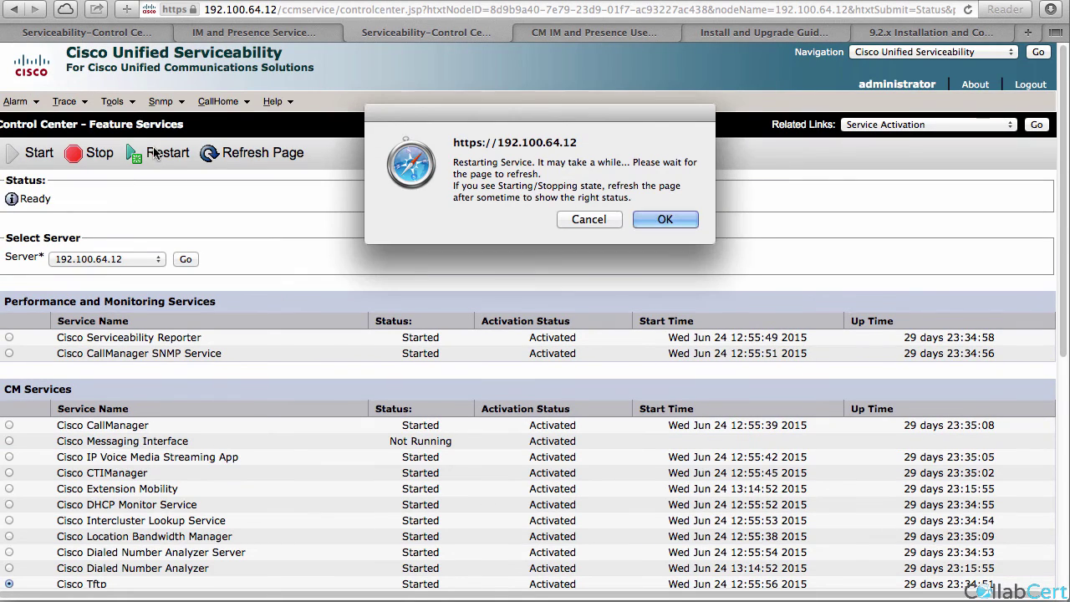
{"action": "left_click", "coordinate": [657, 220]}
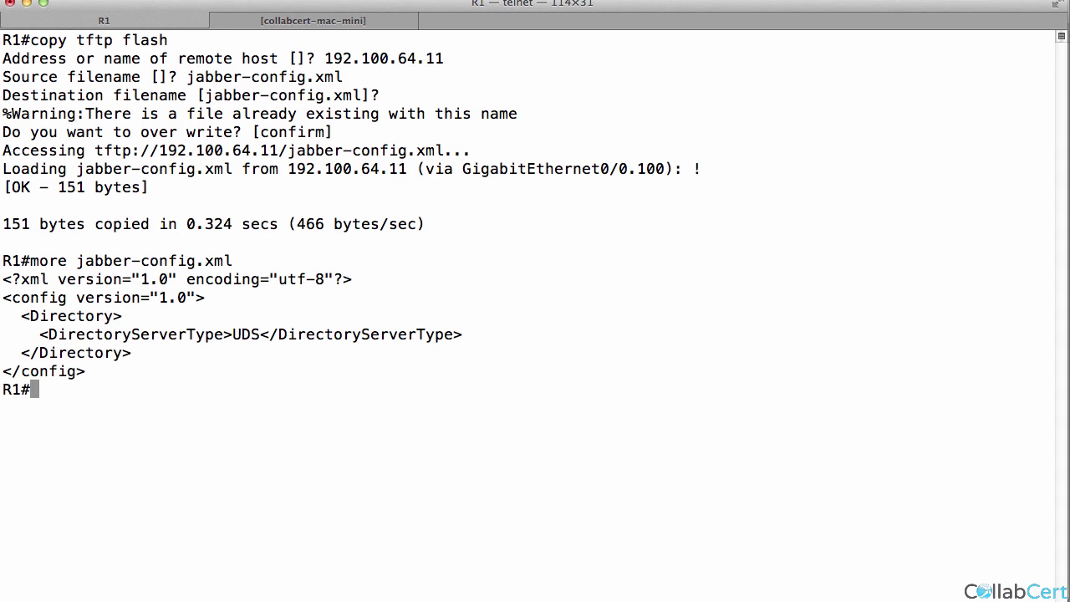
Copy jabber-config.xml from TFTP server 192.100.64.12 into R1's flash, overwriting, and display its contents.
{"action": "key", "text": "Up"}
{"action": "key", "text": "Up"}
{"action": "key", "text": "Up"}
{"action": "key", "text": "Up"}
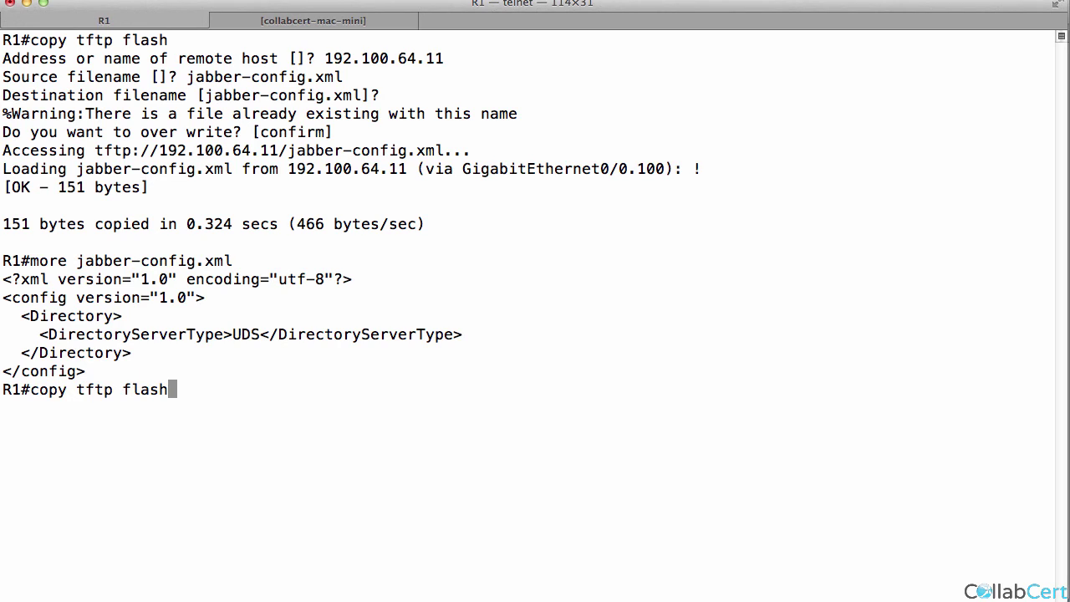
{"action": "key", "text": "Return"}
{"action": "type", "text": "192.100.64.11]? 192"}
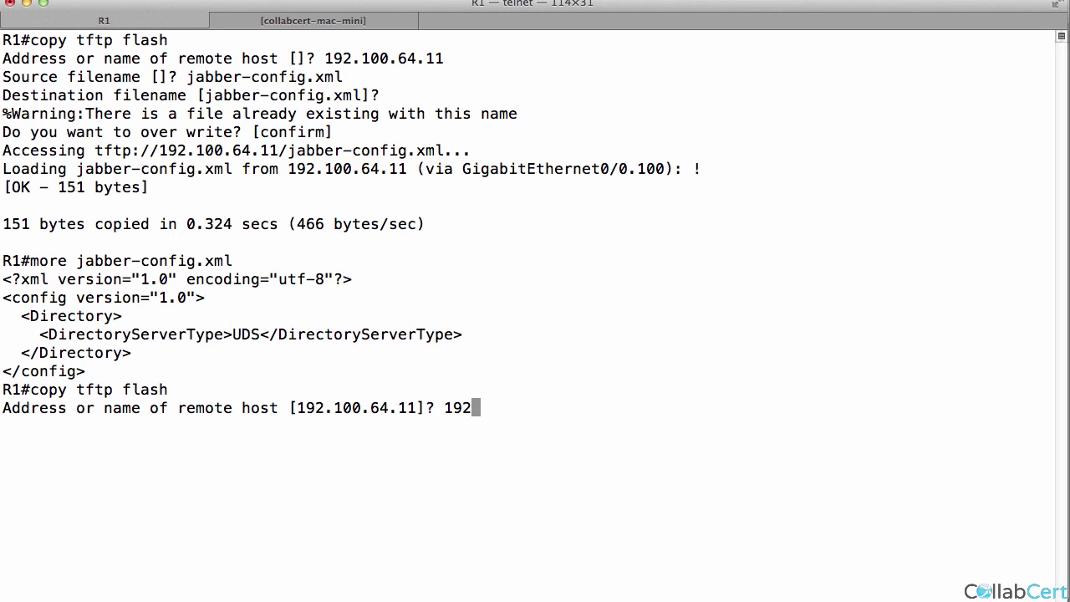
{"action": "type", "text": ".12"}
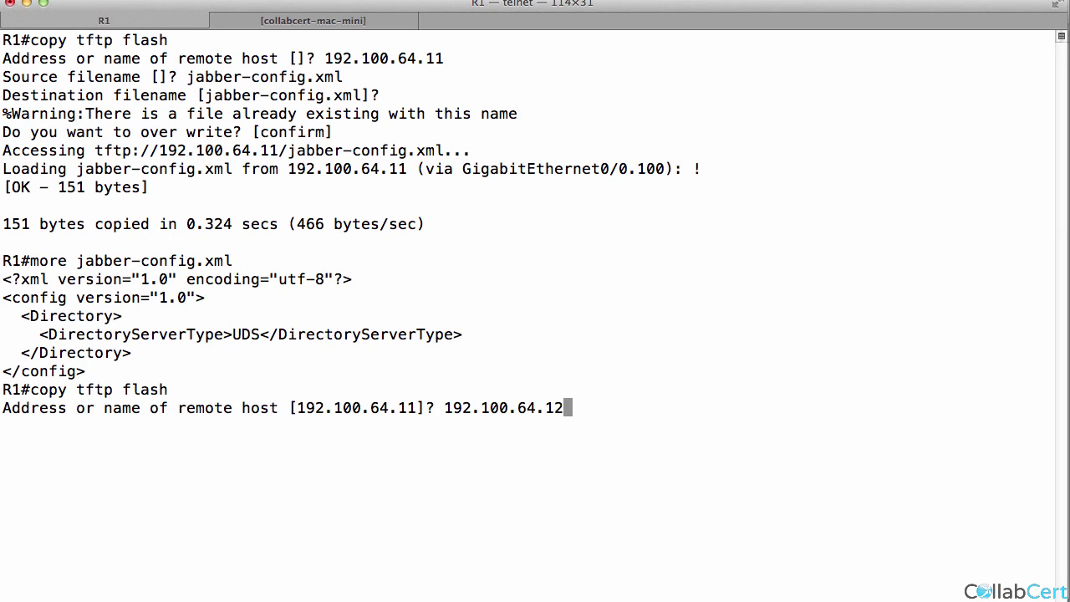
{"action": "key", "text": "Return"}
{"action": "key", "text": "Return"}
{"action": "key", "text": "Return"}
{"action": "key", "text": "Return"}
{"action": "key", "text": "Return"}
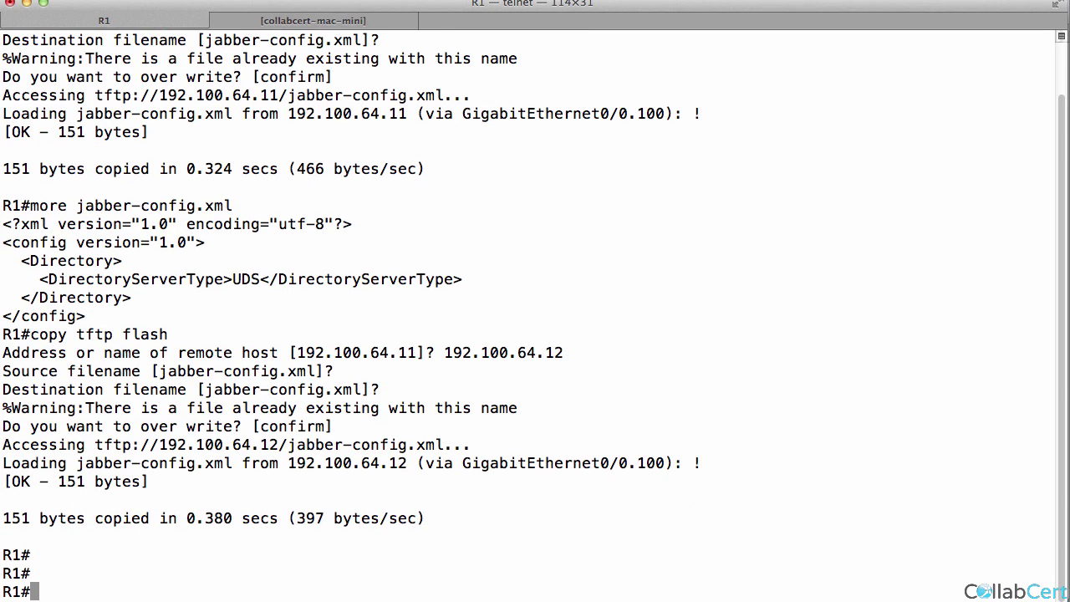
{"action": "key", "text": "Up"}
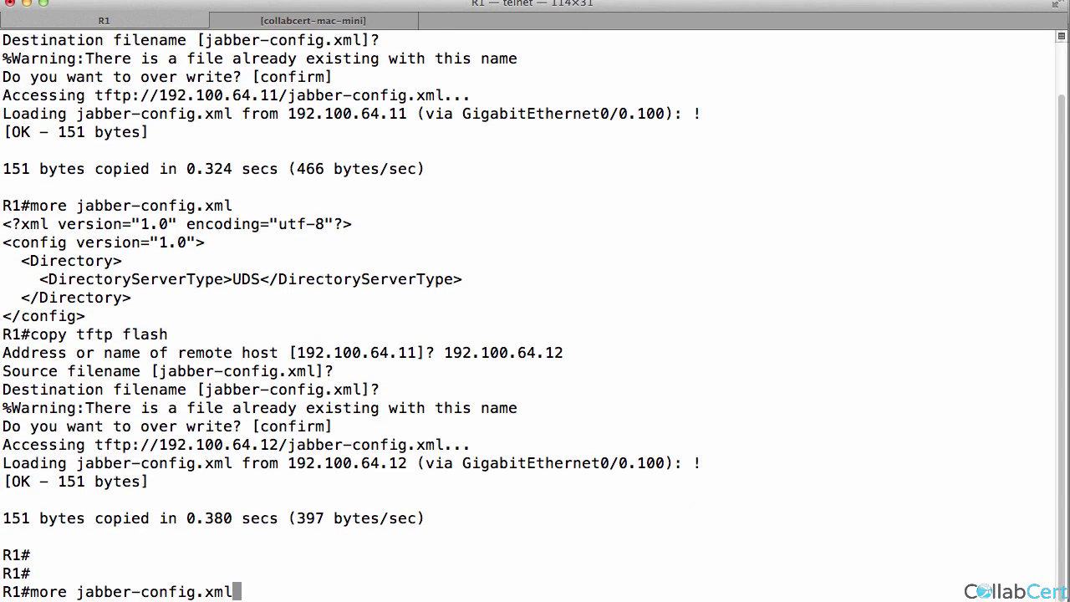
{"action": "key", "text": "Return"}
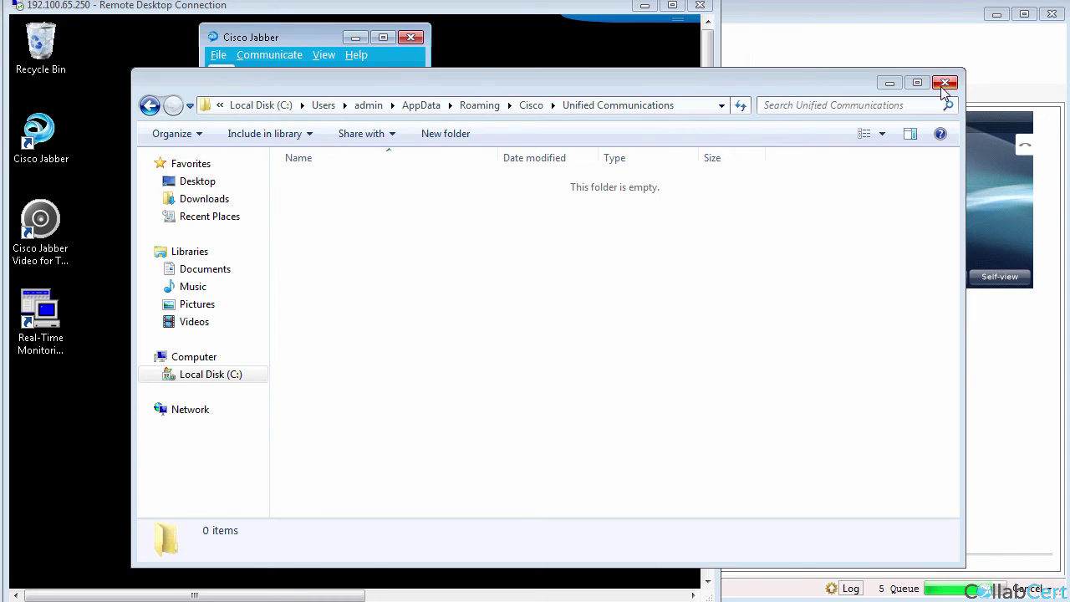
{"action": "left_click_drag", "start_coordinate": [713, 89], "coordinate": [631, 95]}
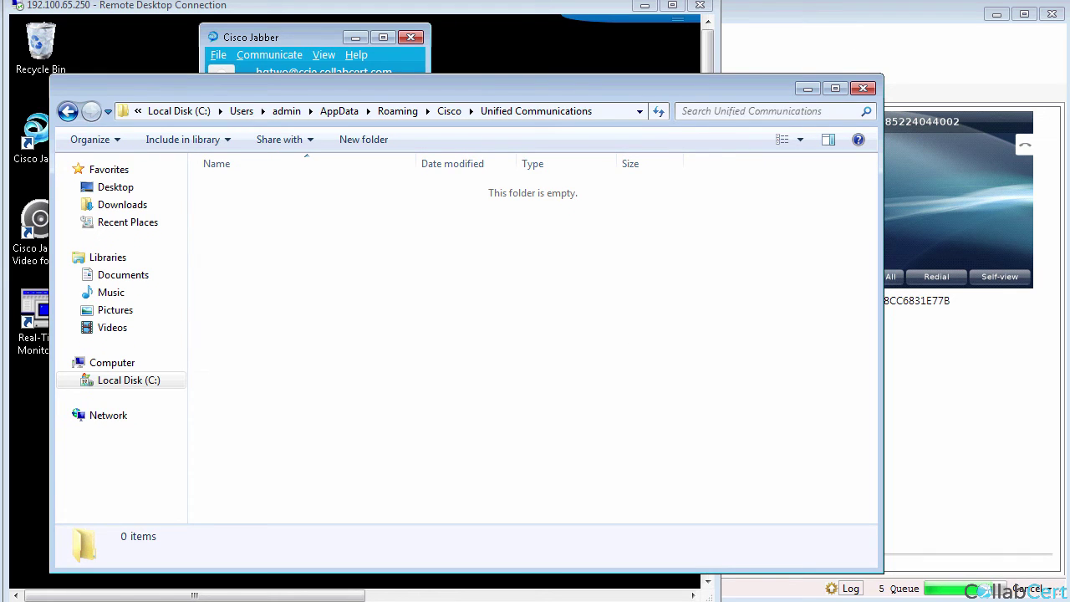
{"action": "left_click", "coordinate": [967, 264]}
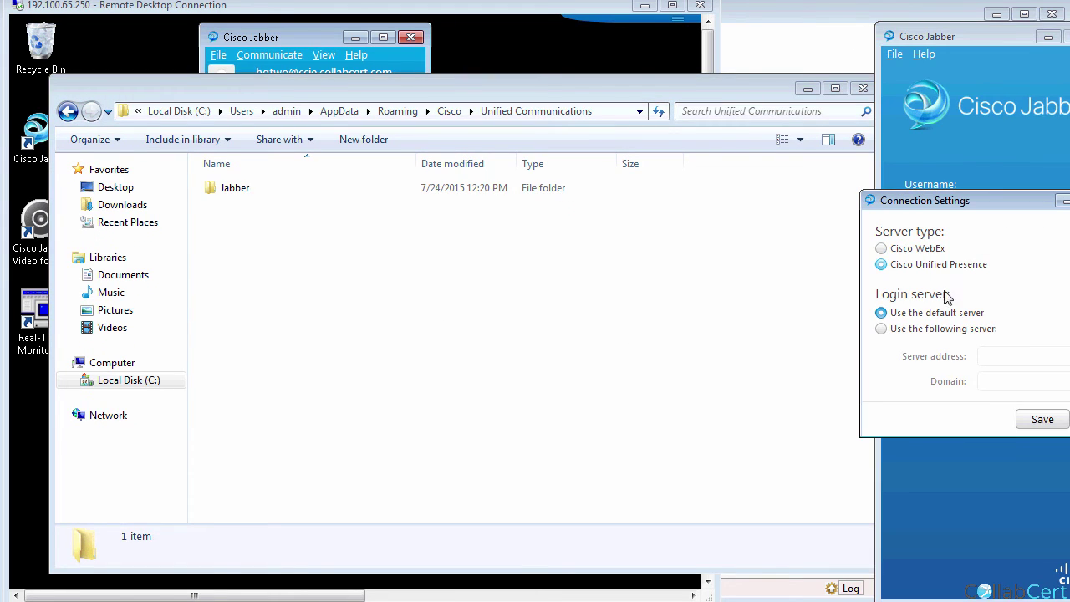
{"action": "left_click", "coordinate": [943, 329]}
{"action": "left_click", "coordinate": [995, 358]}
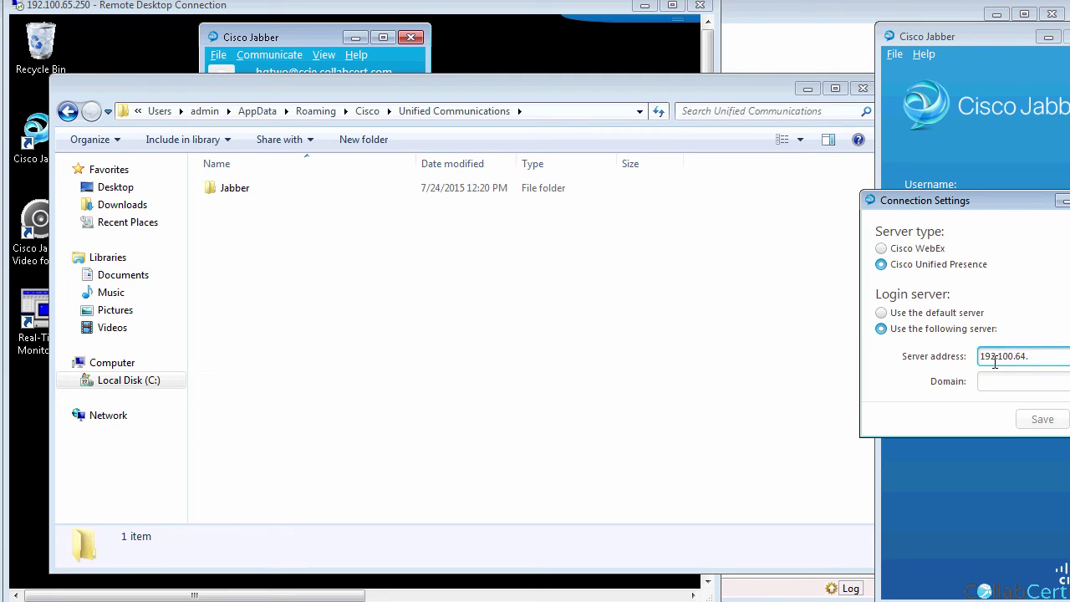
{"action": "type", "text": "192.100.64.15"}
{"action": "key", "text": "Tab"}
{"action": "type", "text": "sdfsdf"}
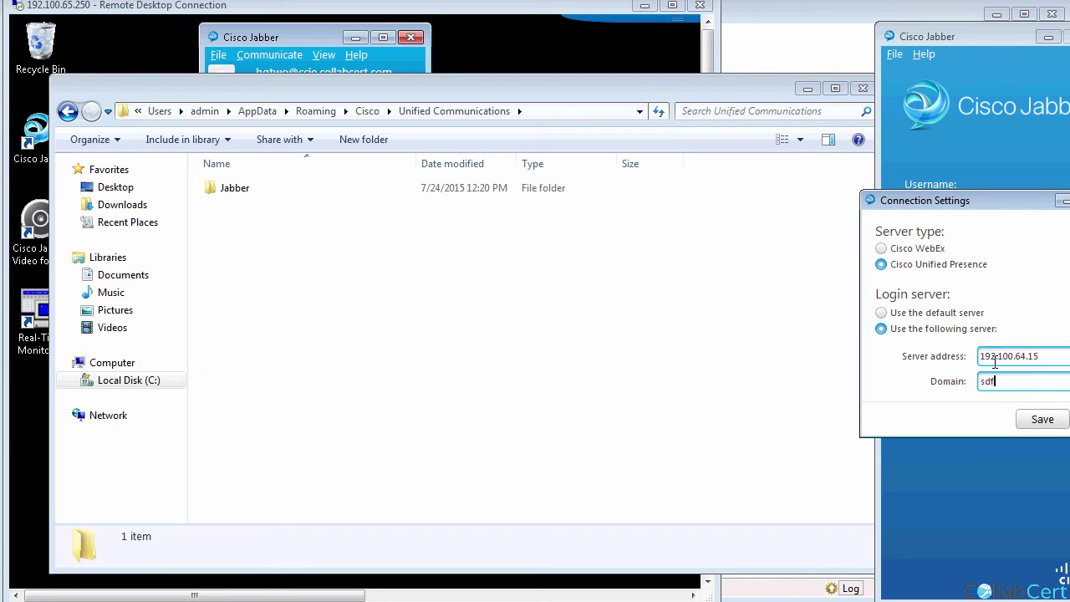
{"action": "left_click", "coordinate": [1043, 425]}
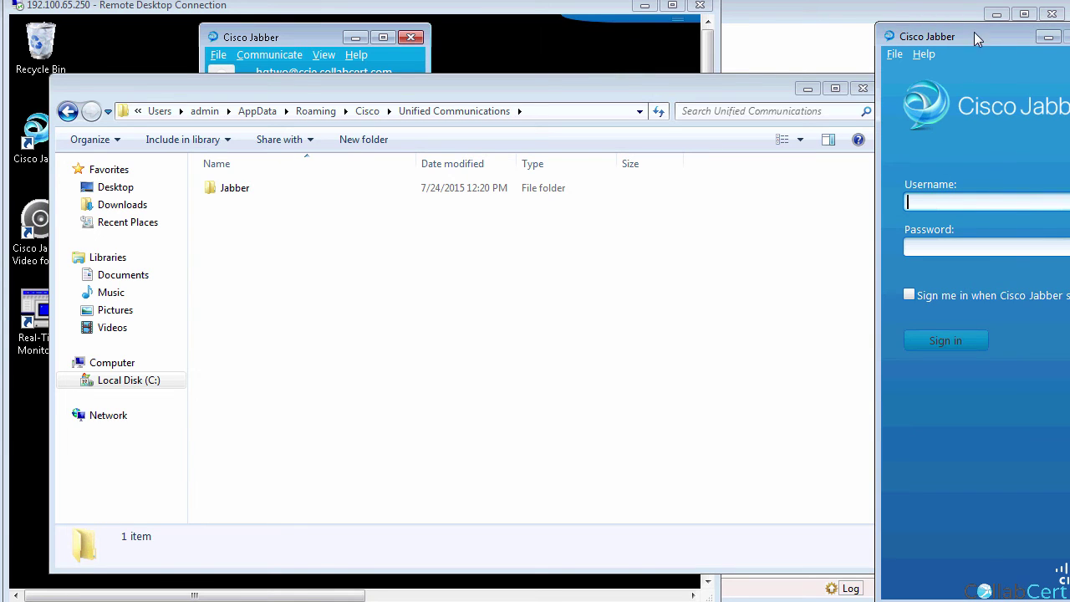
Sign in to Jabber as user hqone with the account password.
{"action": "left_click_drag", "start_coordinate": [975, 32], "coordinate": [898, 25]}
{"action": "type", "text": "hqone"}
{"action": "key", "text": "Tab"}
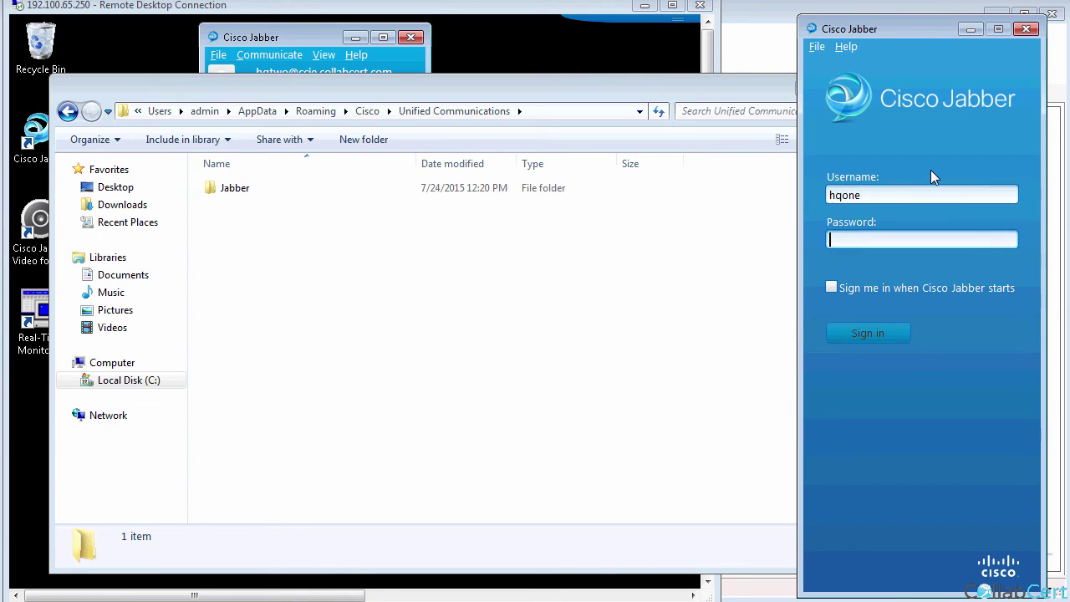
{"action": "type", "text": "cisco"}
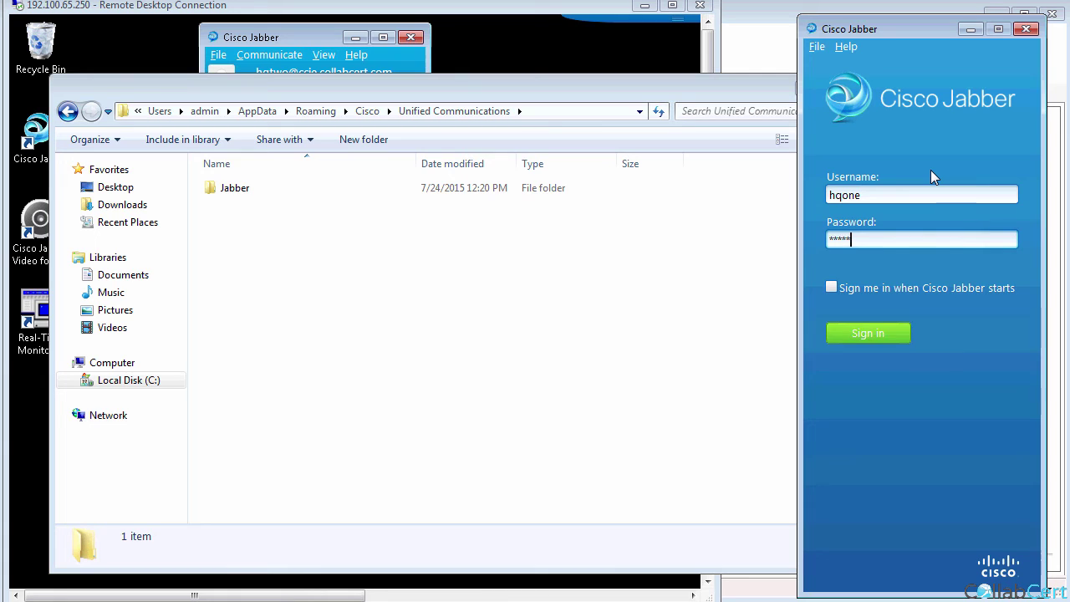
{"action": "key", "text": "Return"}
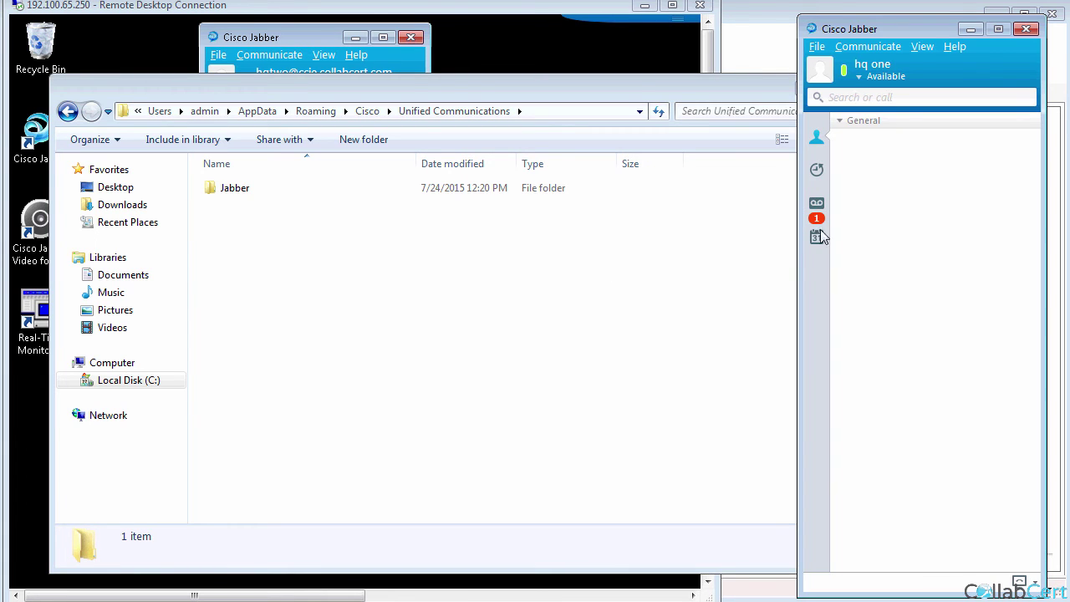
{"action": "left_click", "coordinate": [320, 279]}
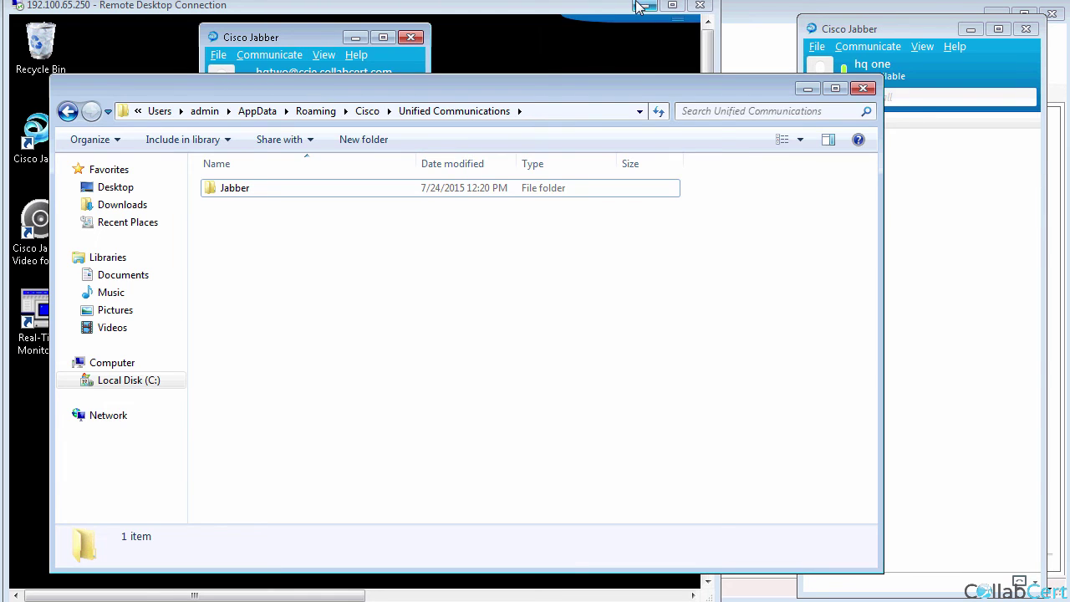
Minimize the Remote Desktop and phone lab tool windows.
{"action": "left_click", "coordinate": [645, 5]}
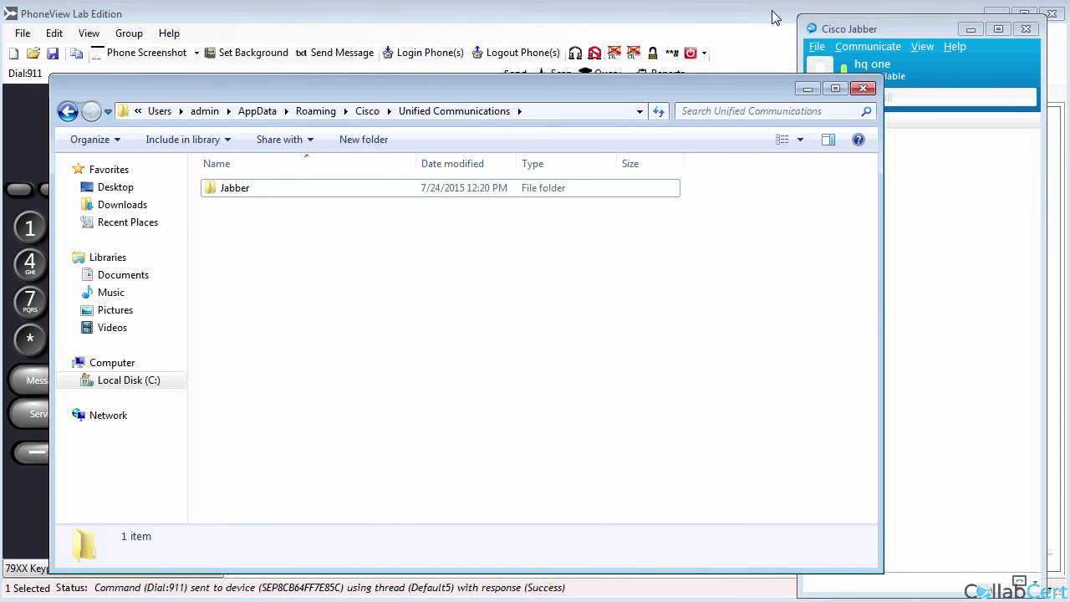
{"action": "left_click", "coordinate": [771, 16]}
{"action": "left_click", "coordinate": [995, 13]}
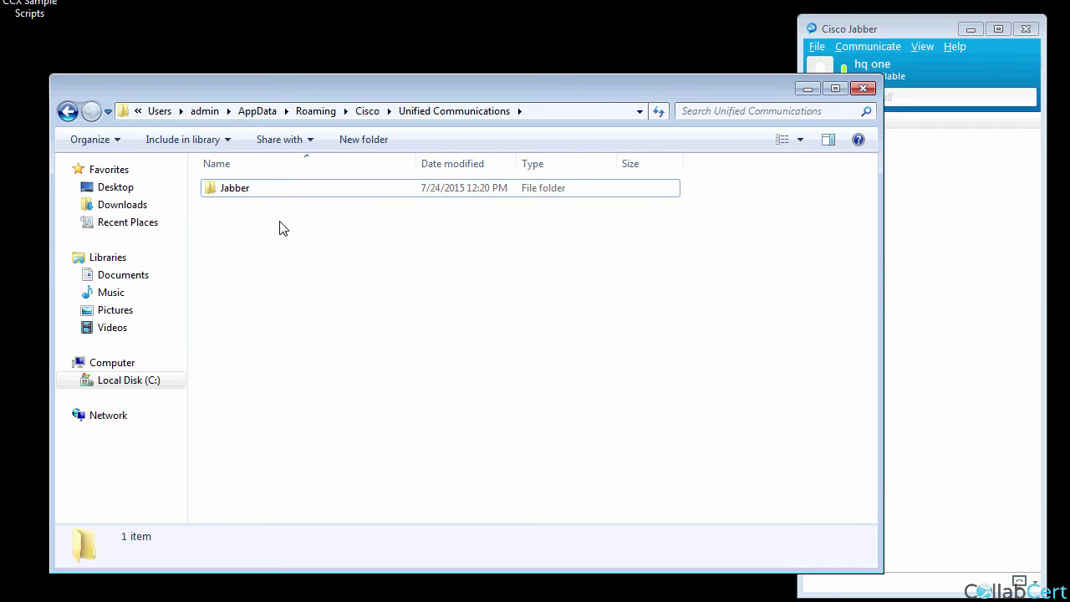
Open the Jabber > CSF > Config folder and select the jabber-config file.
{"action": "left_click", "coordinate": [248, 193]}
{"action": "double_click", "coordinate": [247, 193]}
{"action": "left_click", "coordinate": [239, 194]}
{"action": "double_click", "coordinate": [239, 194]}
{"action": "left_click", "coordinate": [243, 192]}
{"action": "double_click", "coordinate": [243, 192]}
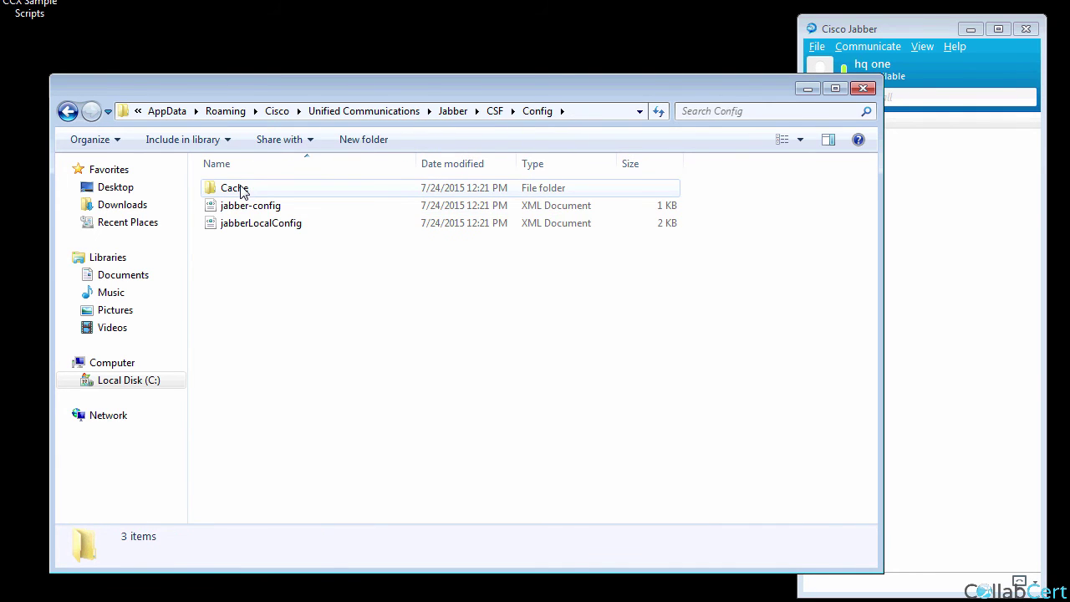
{"action": "left_click", "coordinate": [260, 212]}
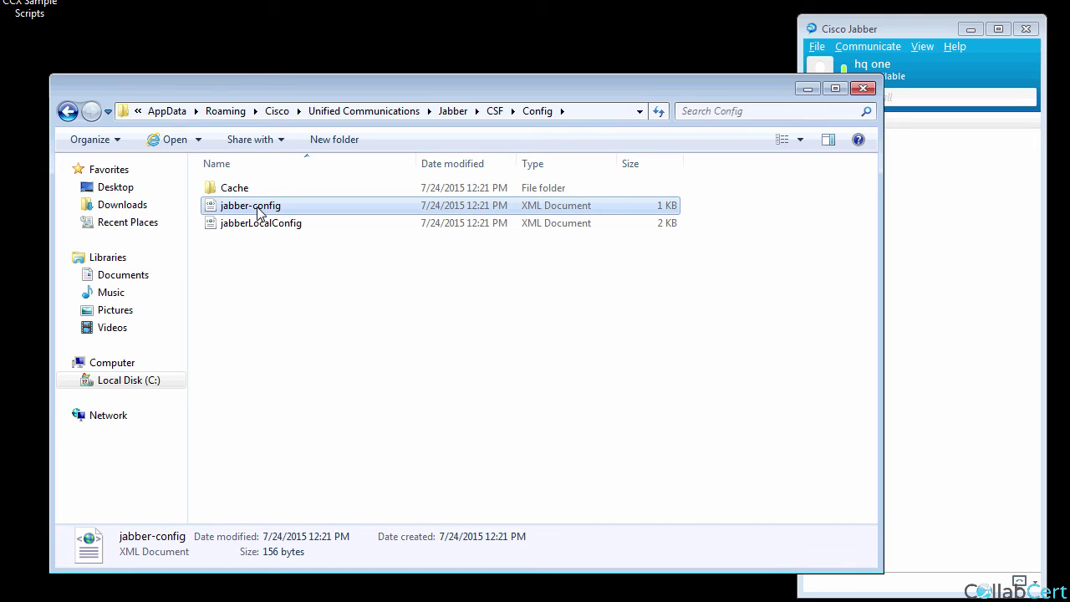
{"action": "left_click", "coordinate": [928, 26]}
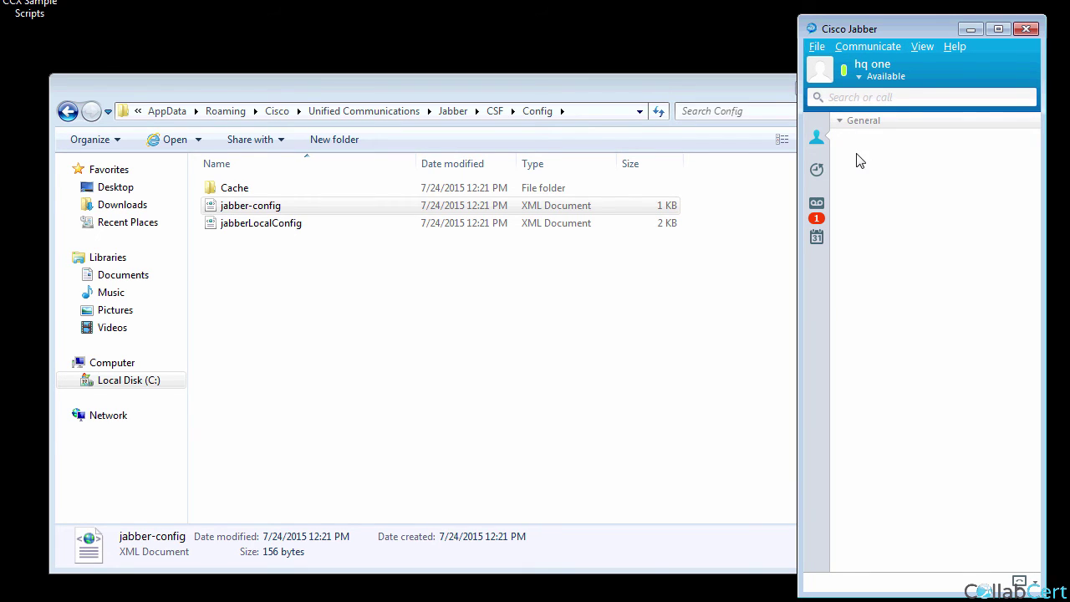
{"action": "left_click", "coordinate": [826, 49]}
{"action": "left_click", "coordinate": [981, 75]}
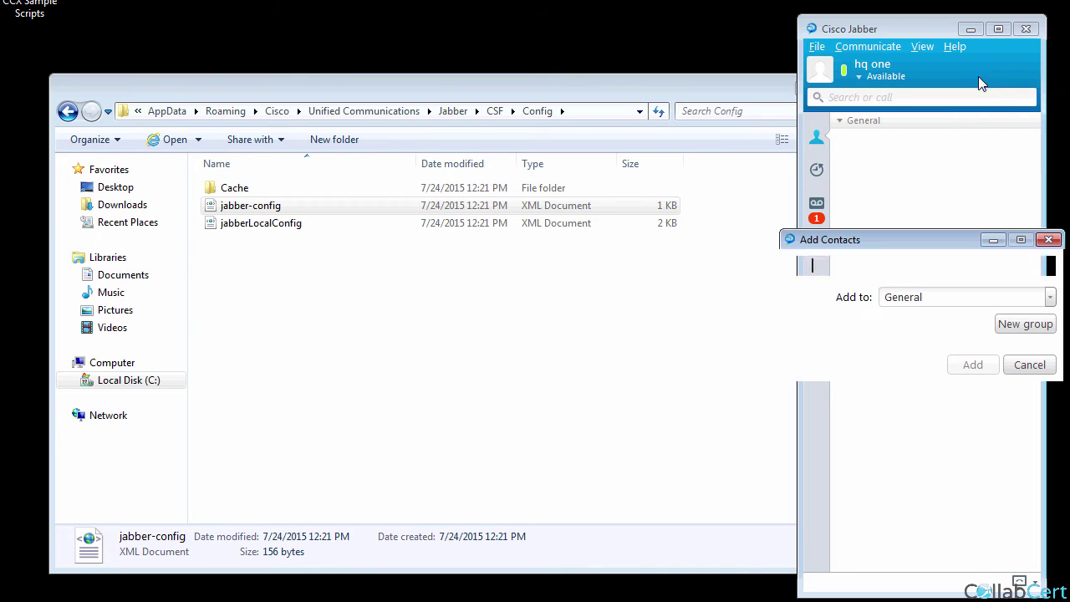
{"action": "left_click", "coordinate": [800, 271]}
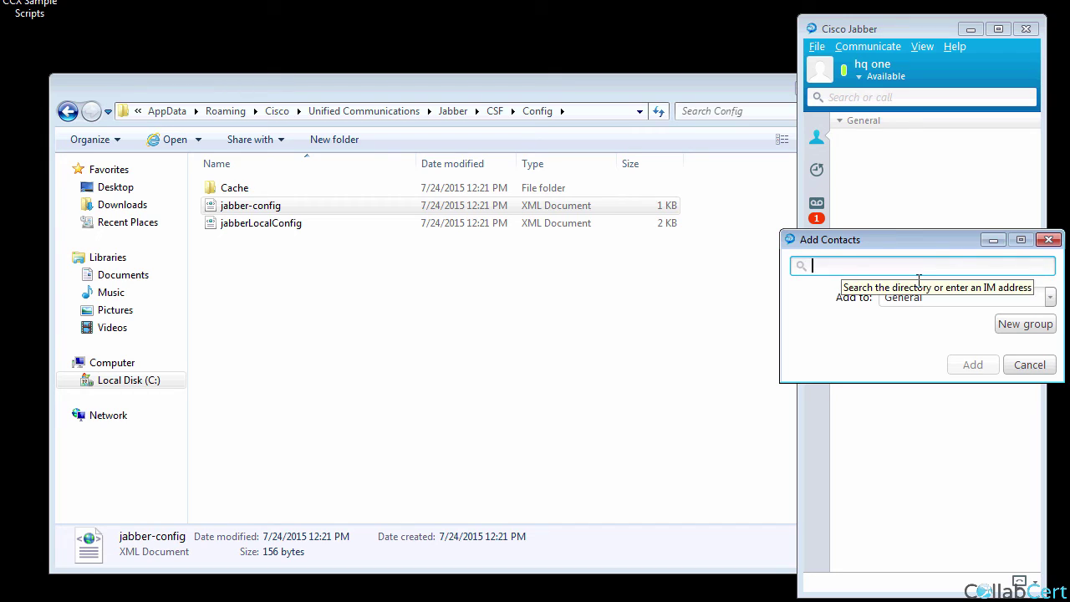
{"action": "type", "text": "h"}
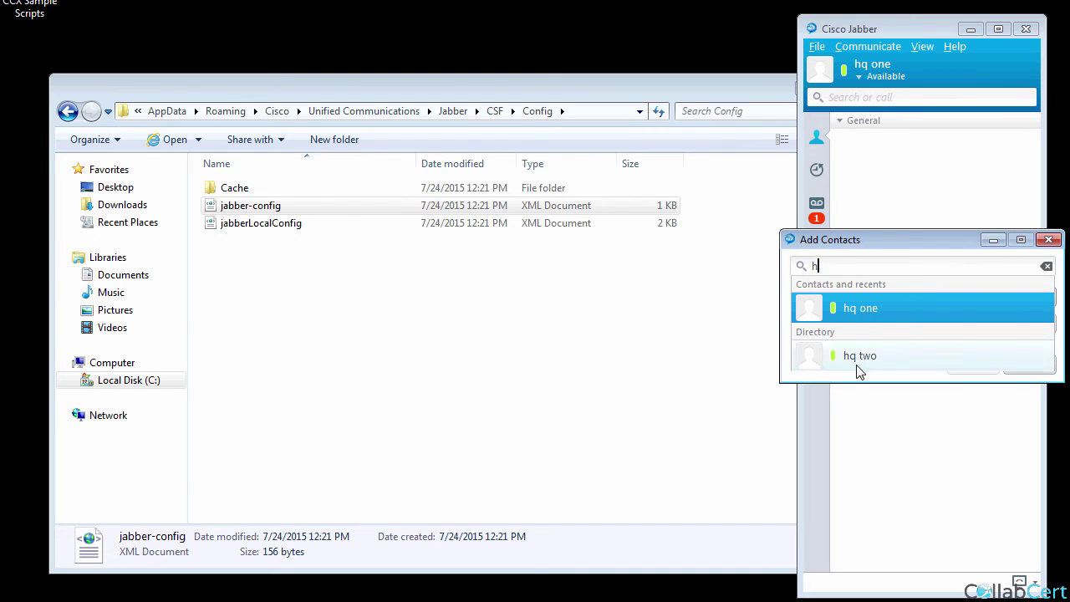
{"action": "left_click", "coordinate": [956, 481]}
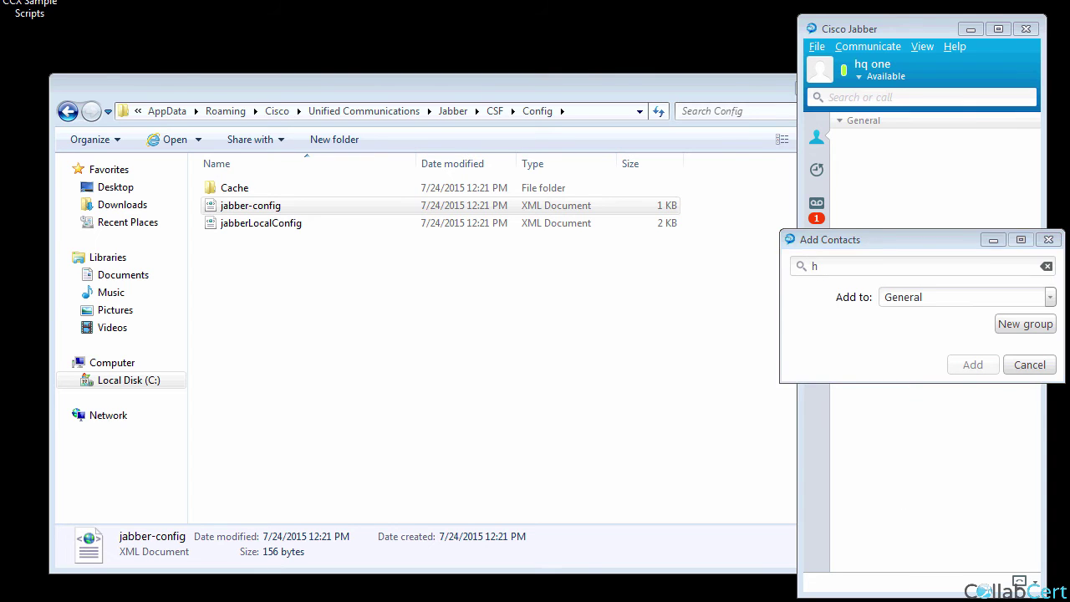
{"action": "left_click", "coordinate": [1035, 373]}
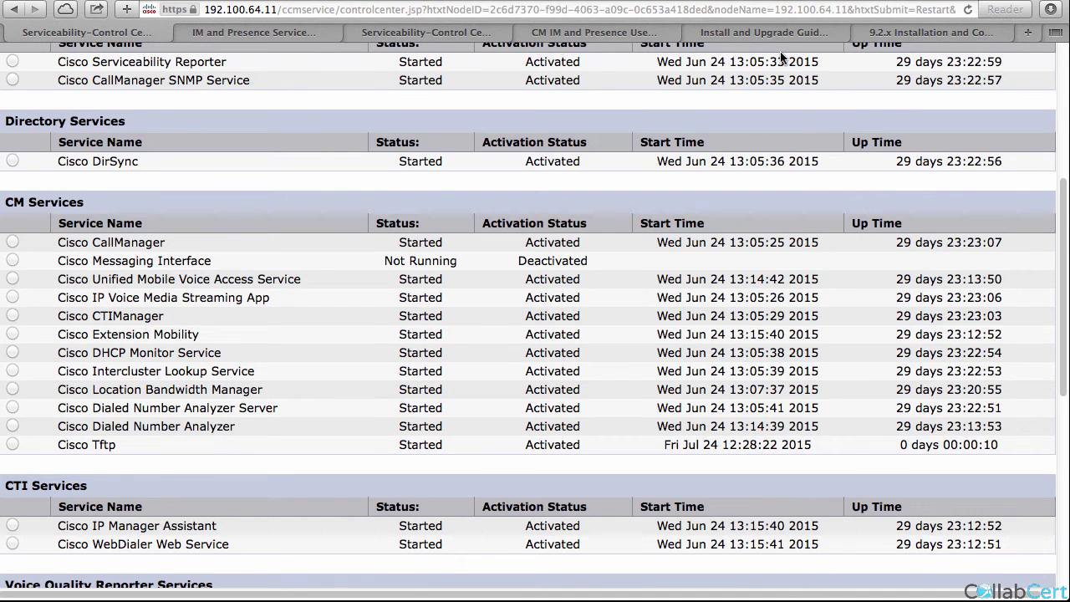
In CUCM Administration, add and save end user 'test' with last and first name 'test'.
{"action": "scroll", "coordinate": [815, 149], "scroll_direction": "up", "scroll_amount": 5}
{"action": "left_click", "coordinate": [893, 55]}
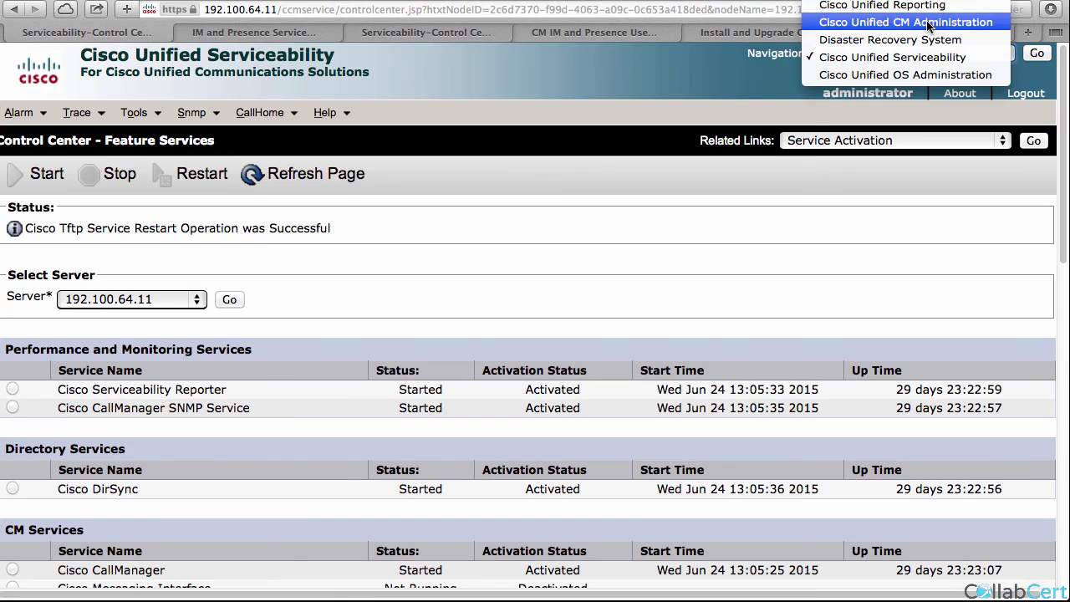
{"action": "left_click", "coordinate": [928, 23]}
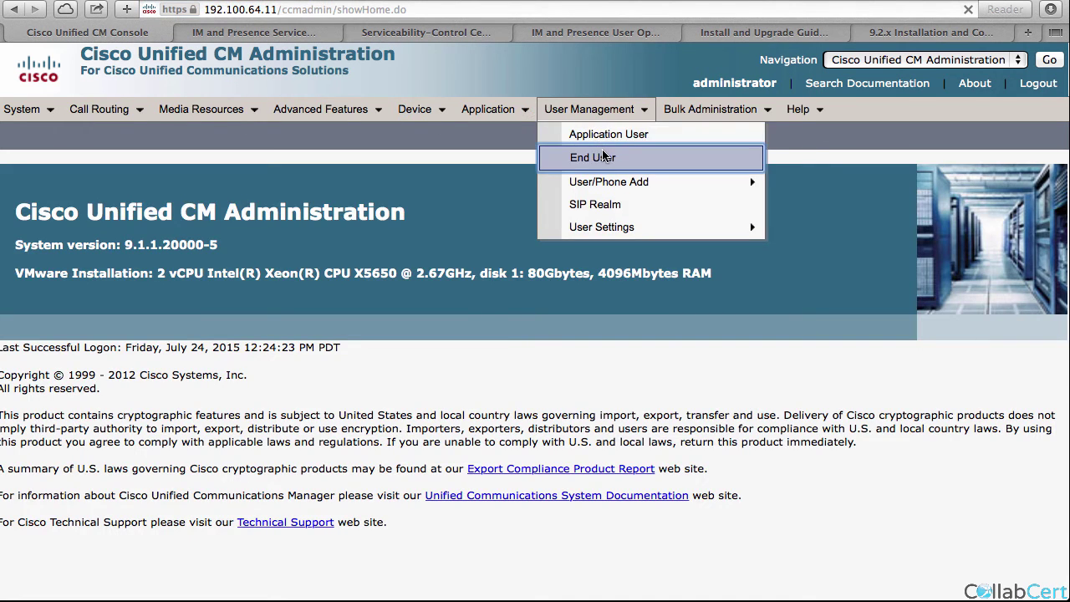
{"action": "left_click", "coordinate": [574, 153]}
{"action": "left_click", "coordinate": [39, 294]}
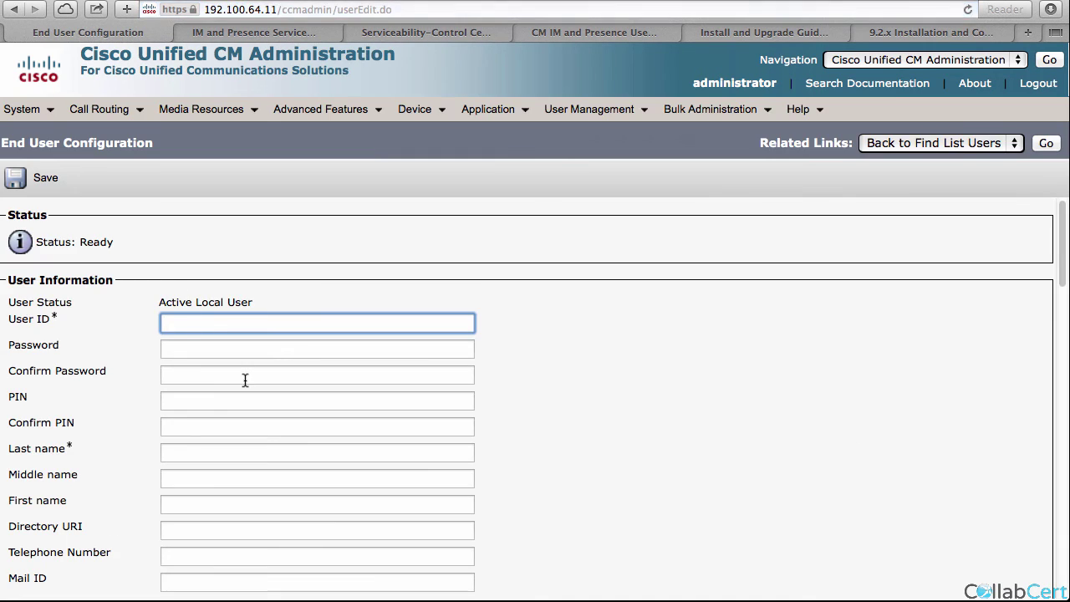
{"action": "type", "text": "test"}
{"action": "key", "text": "Tab"}
{"action": "key", "text": "Tab"}
{"action": "key", "text": "Tab"}
{"action": "key", "text": "Tab"}
{"action": "key", "text": "Tab"}
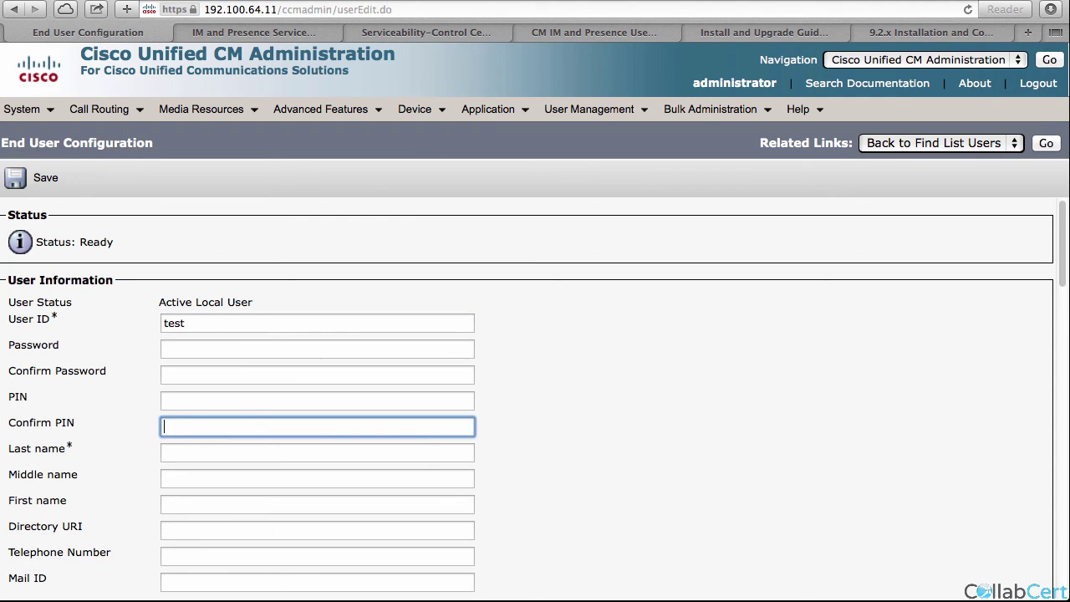
{"action": "key", "text": "Tab"}
{"action": "key", "text": "Tab"}
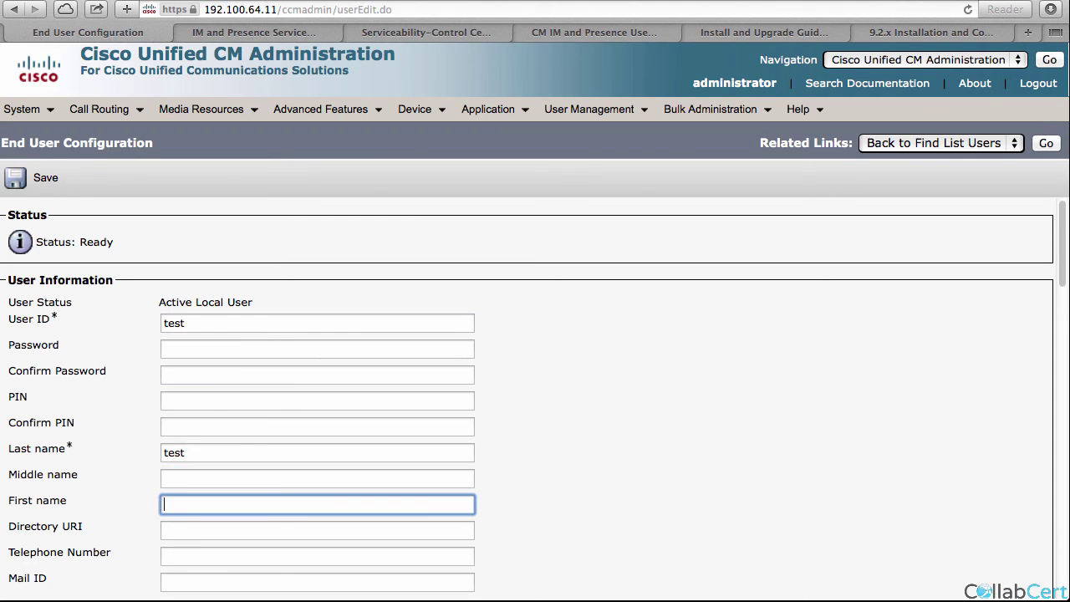
{"action": "left_click", "coordinate": [46, 179]}
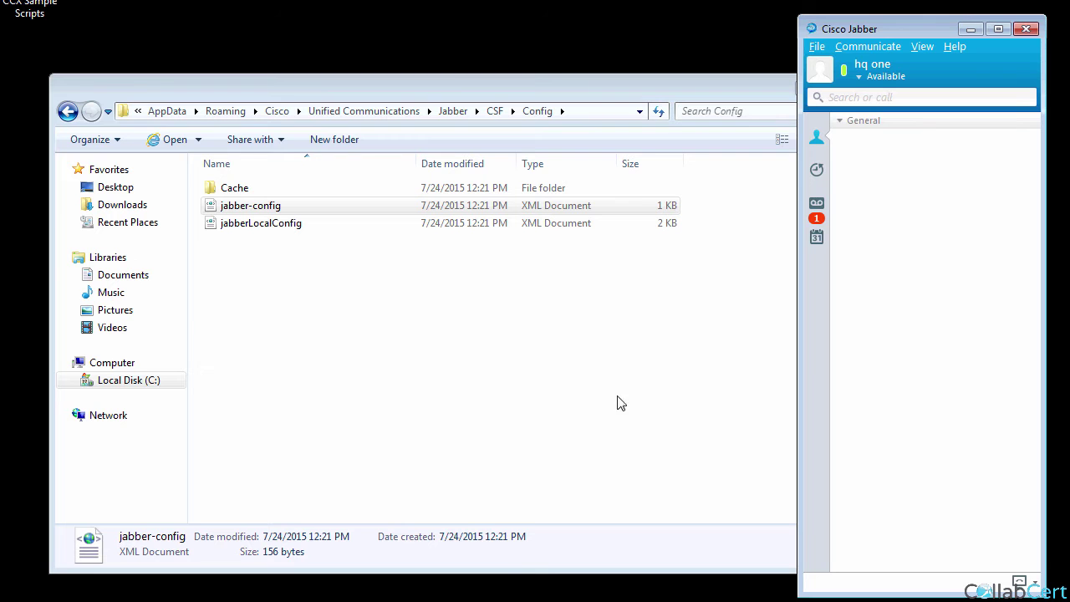
Search the directory for 'hq' and add hq two to the General contact group.
{"action": "left_click", "coordinate": [817, 46]}
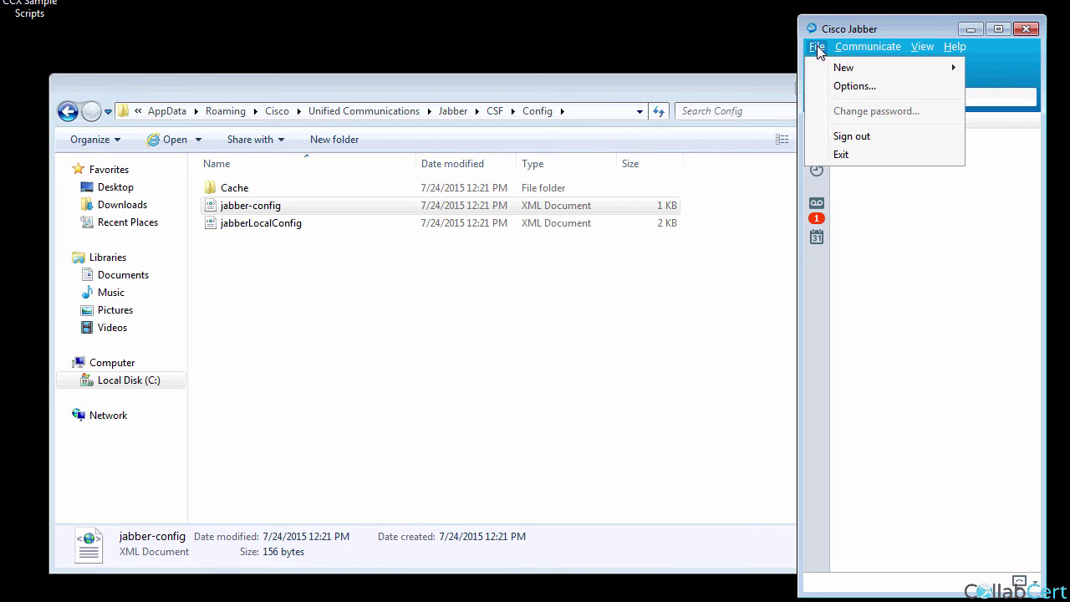
{"action": "mouse_move", "coordinate": [828, 67]}
{"action": "left_click", "coordinate": [1024, 68]}
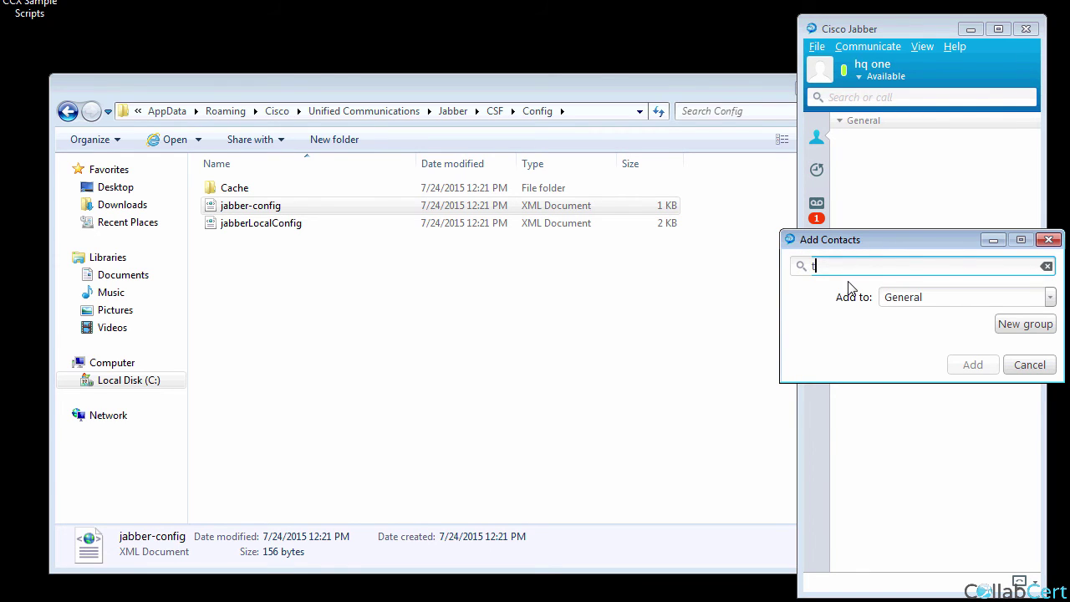
{"action": "type", "text": "t"}
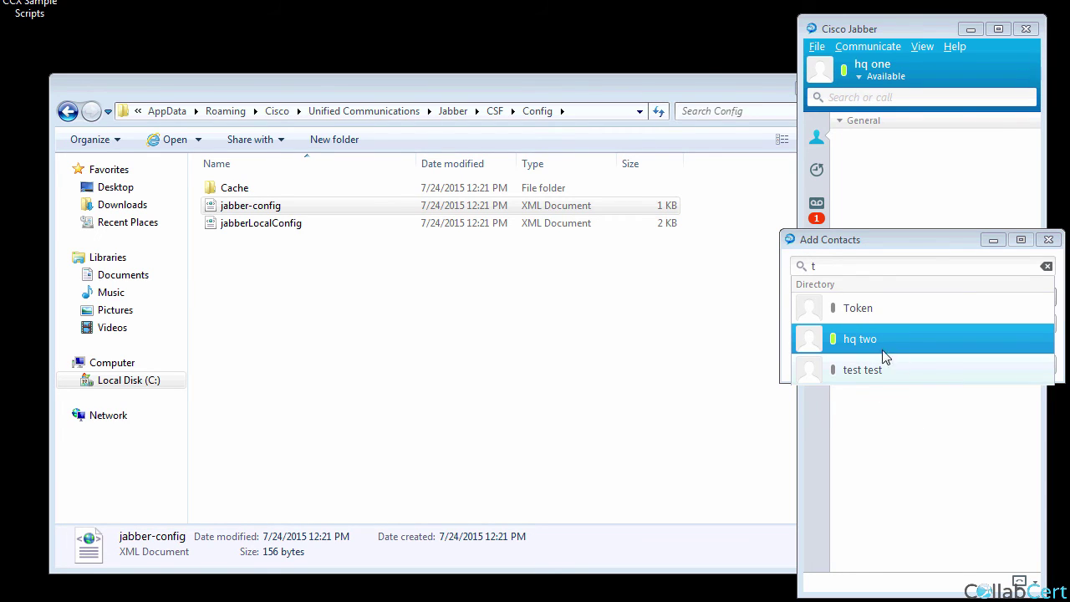
{"action": "left_click", "coordinate": [815, 268]}
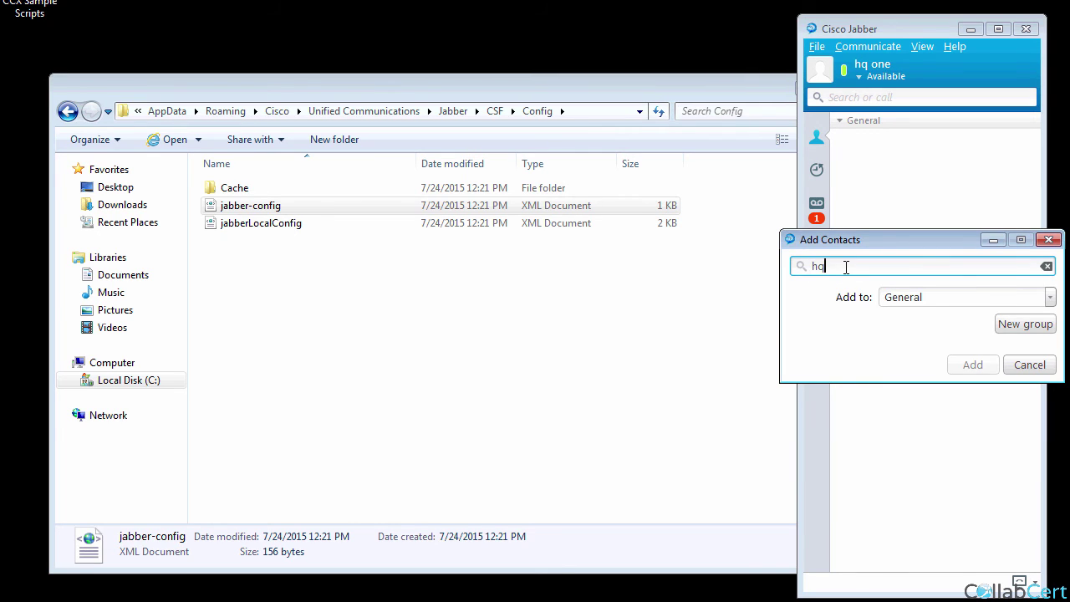
{"action": "type", "text": "hq"}
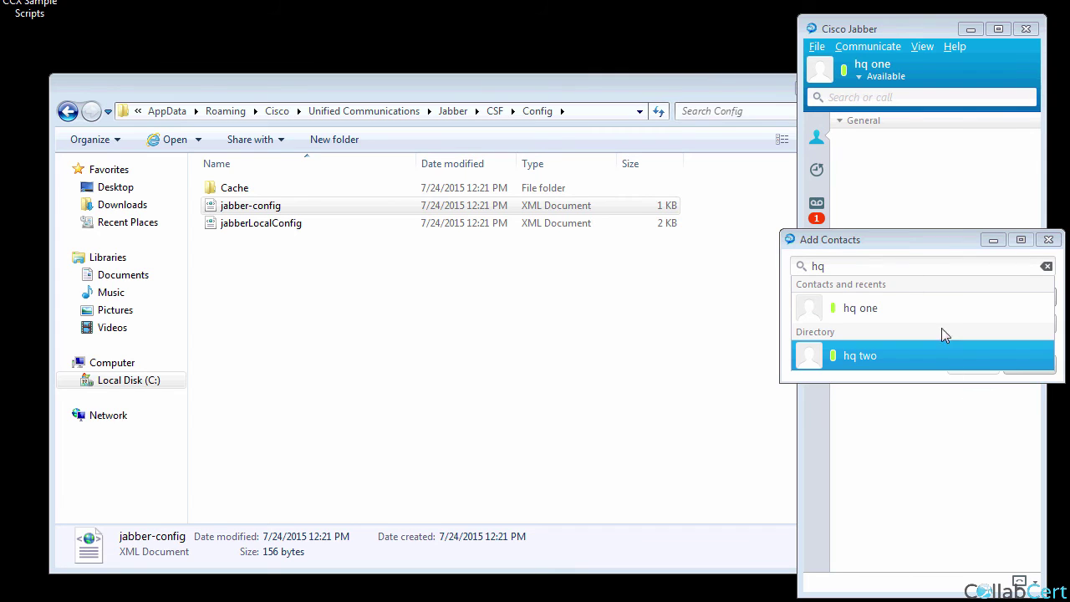
{"action": "left_click_drag", "start_coordinate": [900, 239], "coordinate": [597, 191]}
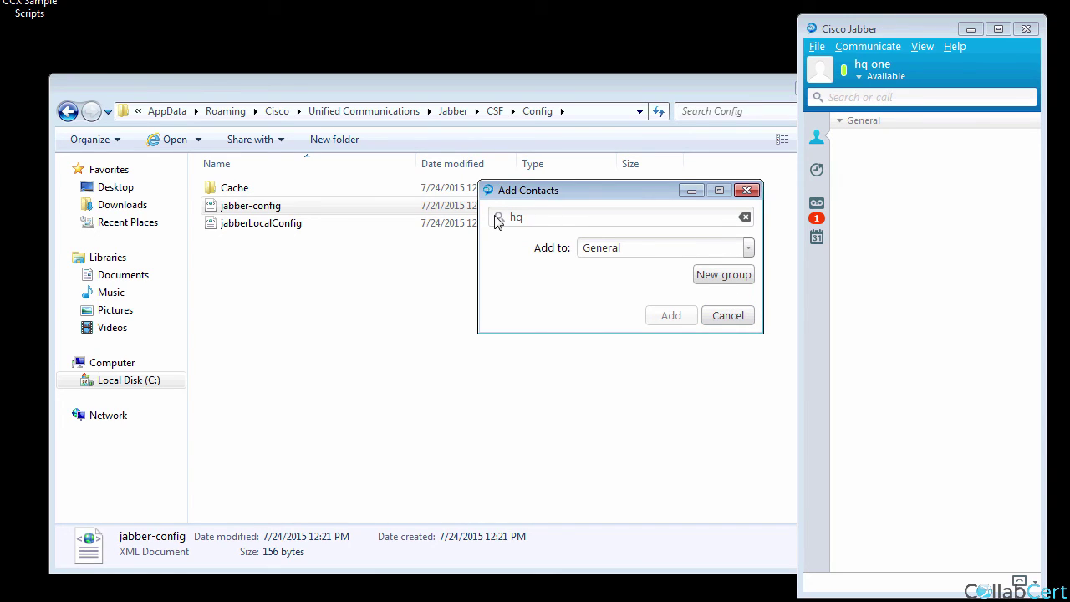
{"action": "double_click", "coordinate": [535, 216]}
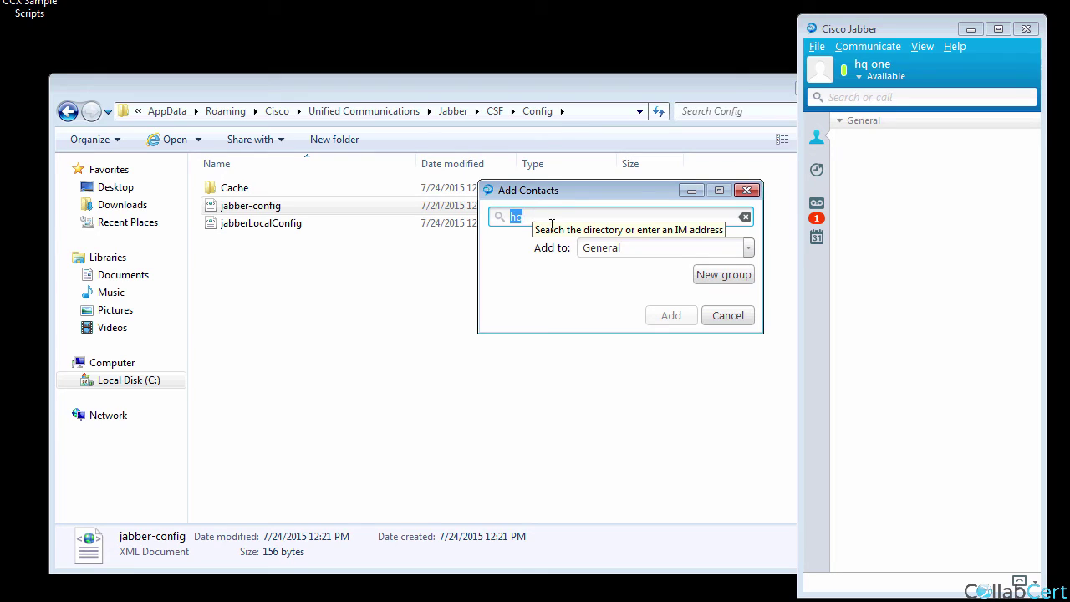
{"action": "type", "text": "hq"}
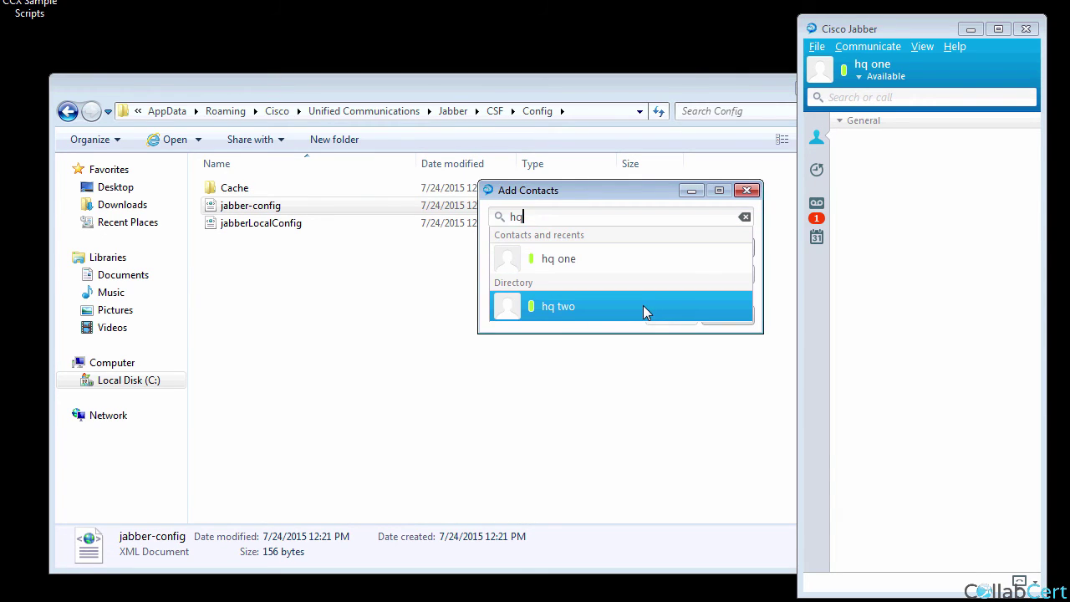
{"action": "left_click", "coordinate": [527, 314]}
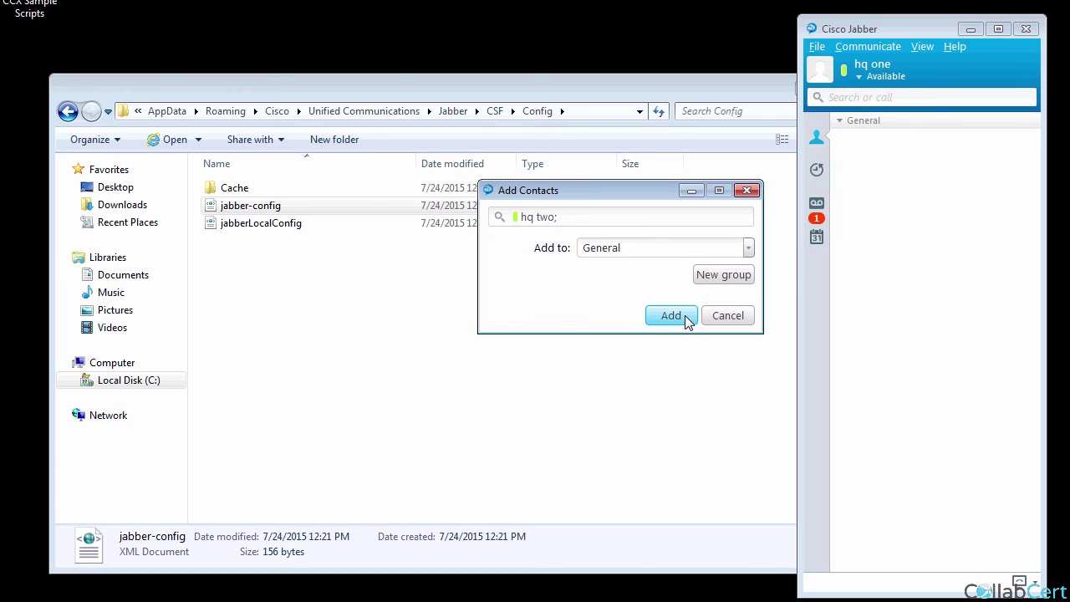
{"action": "left_click", "coordinate": [687, 316]}
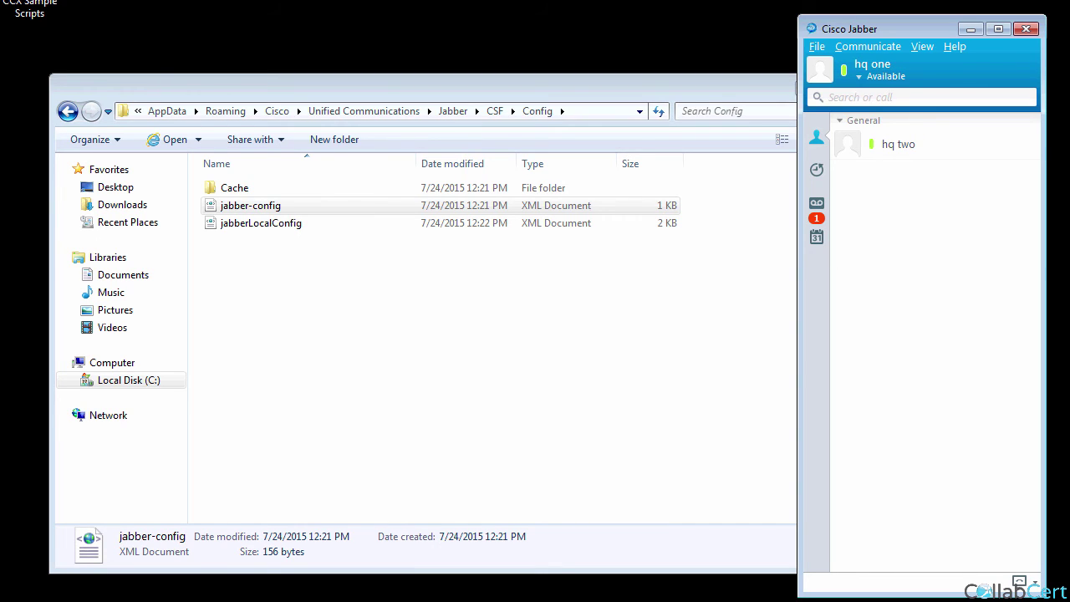
{"action": "key", "text": "alt+Tab"}
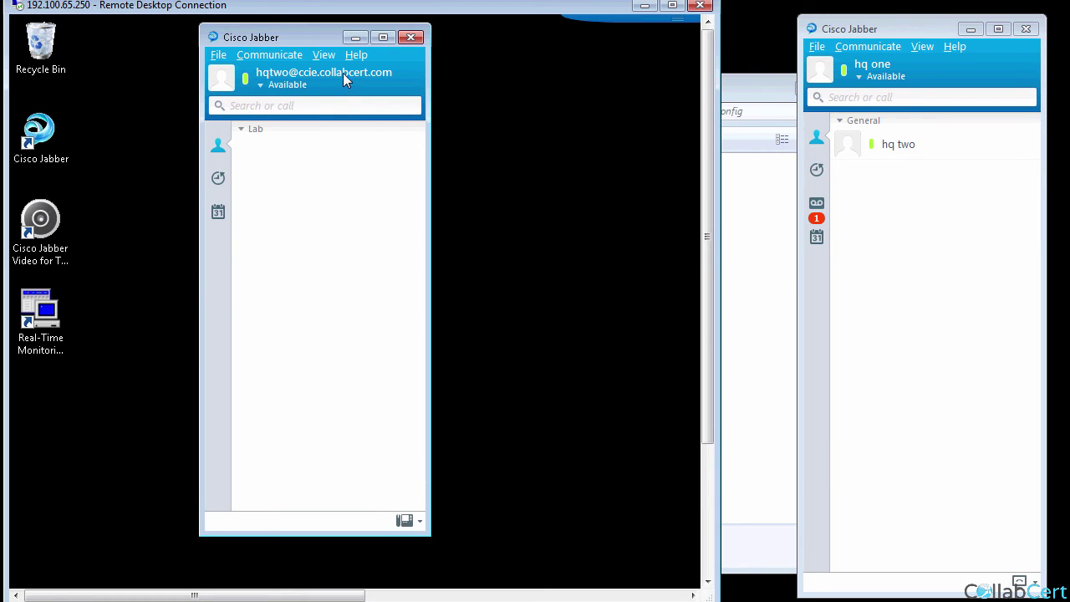
Sign the second Jabber client out and sign back in with the account password.
{"action": "left_click", "coordinate": [218, 54]}
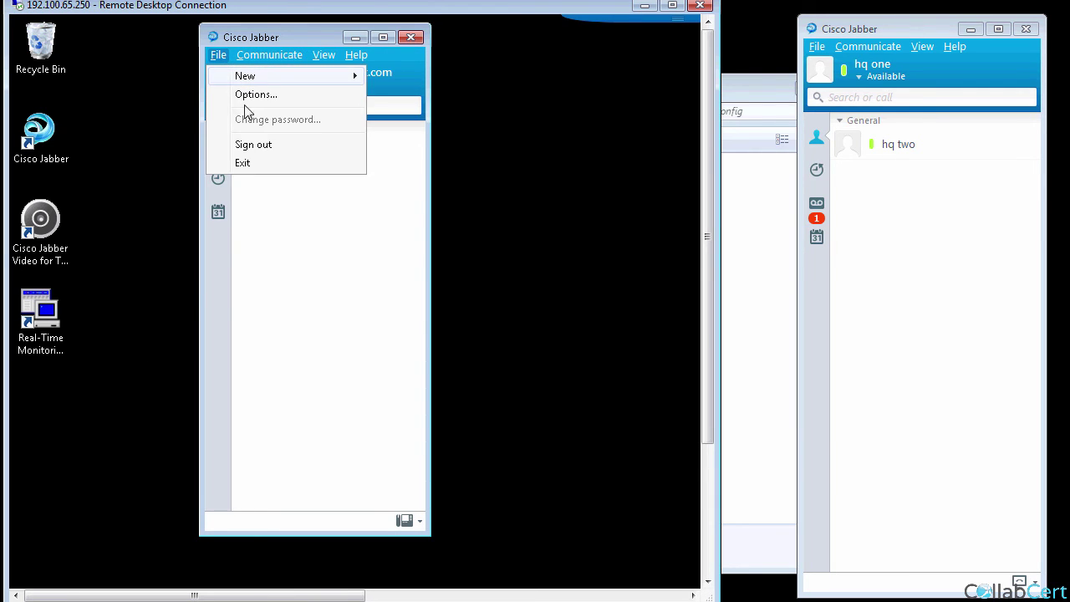
{"action": "left_click", "coordinate": [261, 145]}
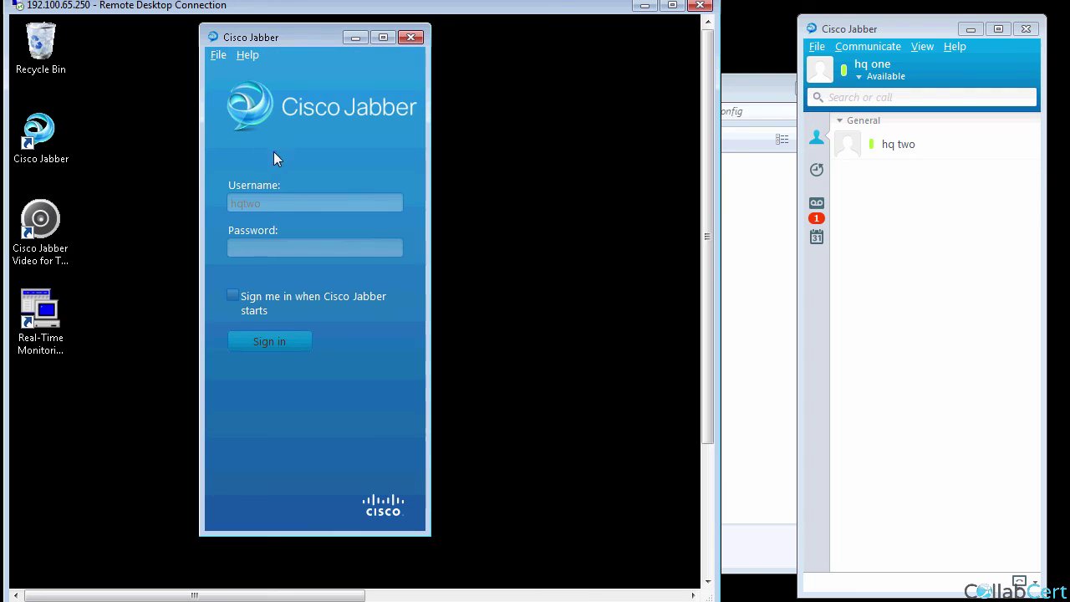
{"action": "left_click", "coordinate": [264, 247]}
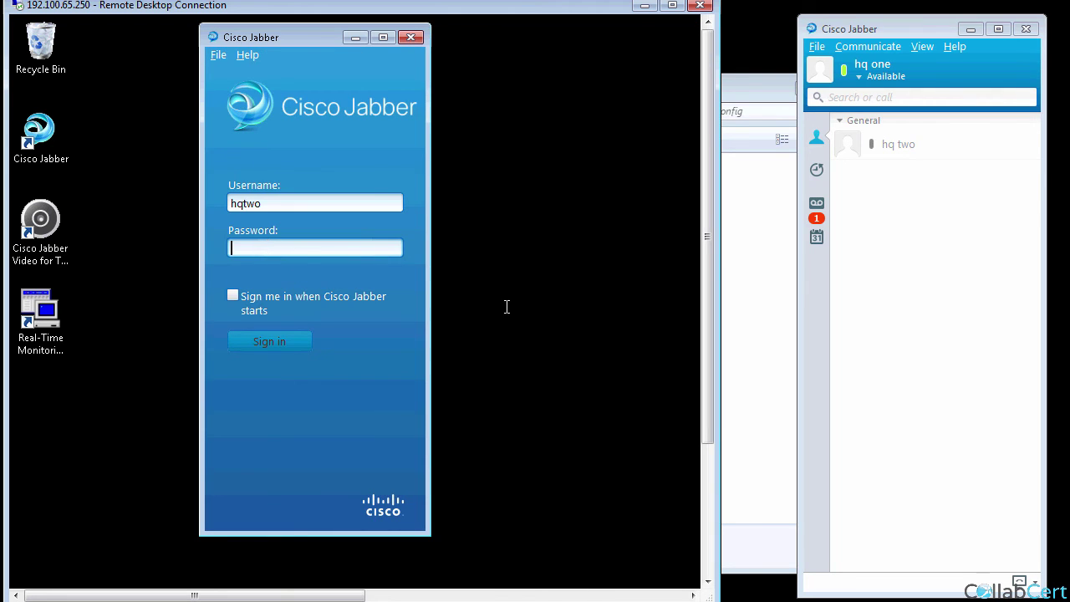
{"action": "type", "text": "*"}
{"action": "key", "text": "Return"}
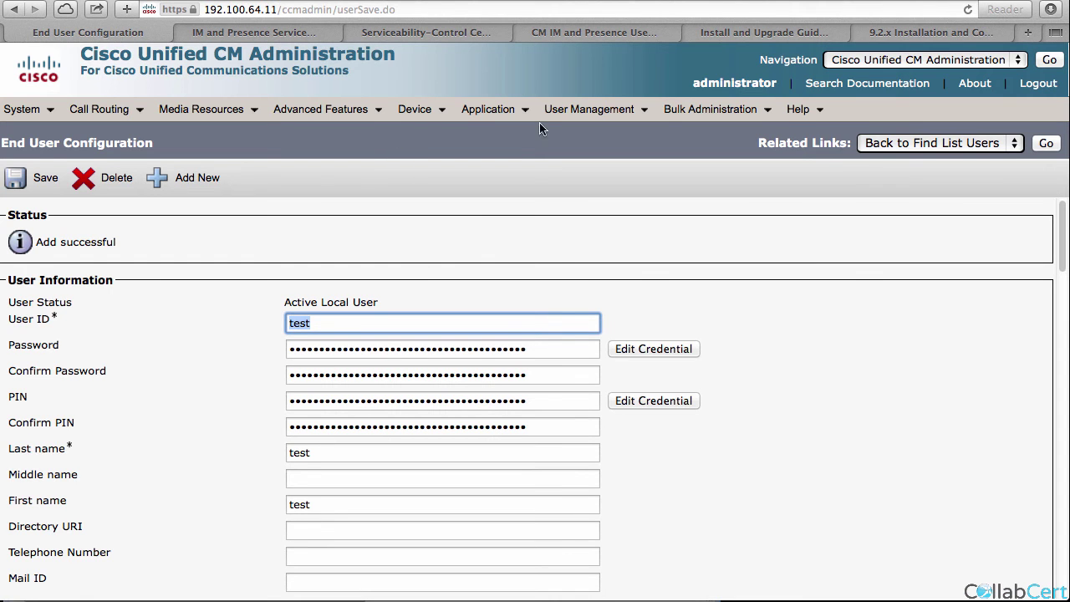
Set end user hqtwo's telephone number to 2002 and save.
{"action": "left_click", "coordinate": [1040, 144]}
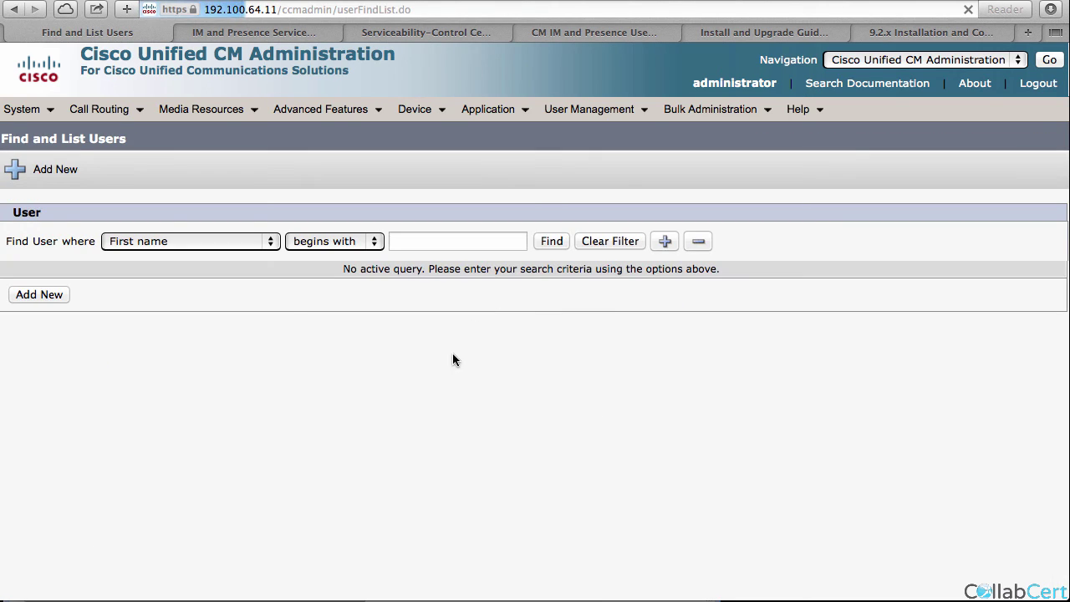
{"action": "left_click", "coordinate": [550, 242]}
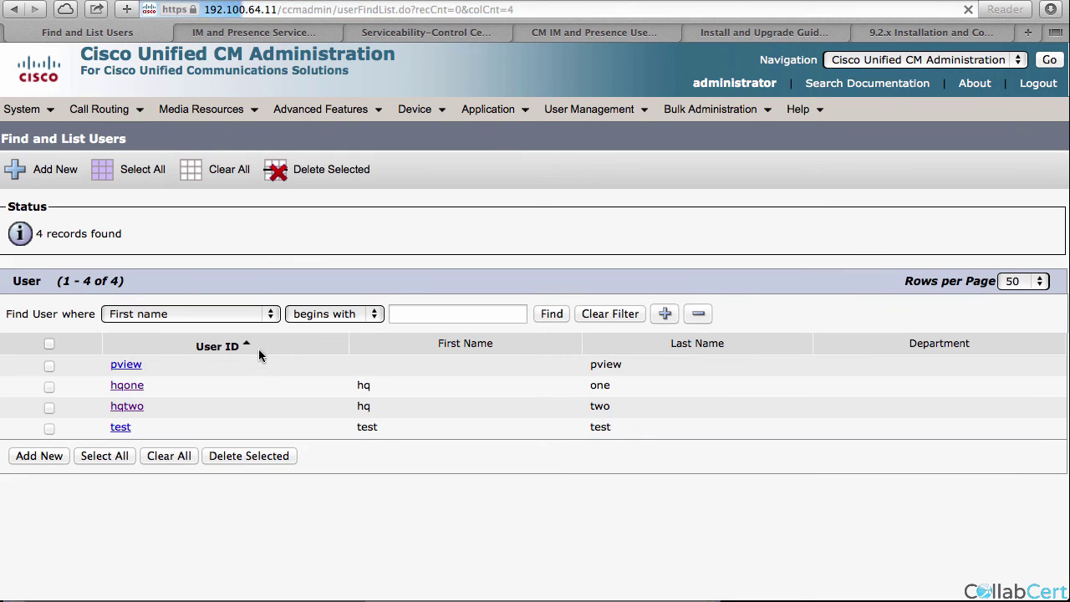
{"action": "left_click", "coordinate": [126, 406]}
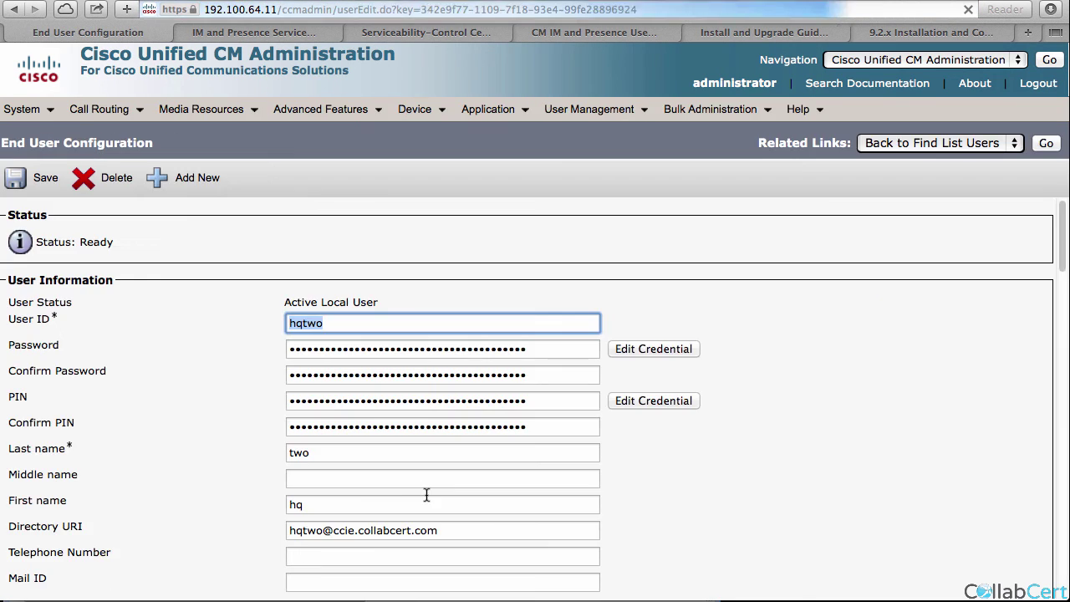
{"action": "left_click", "coordinate": [289, 553]}
{"action": "type", "text": "2002"}
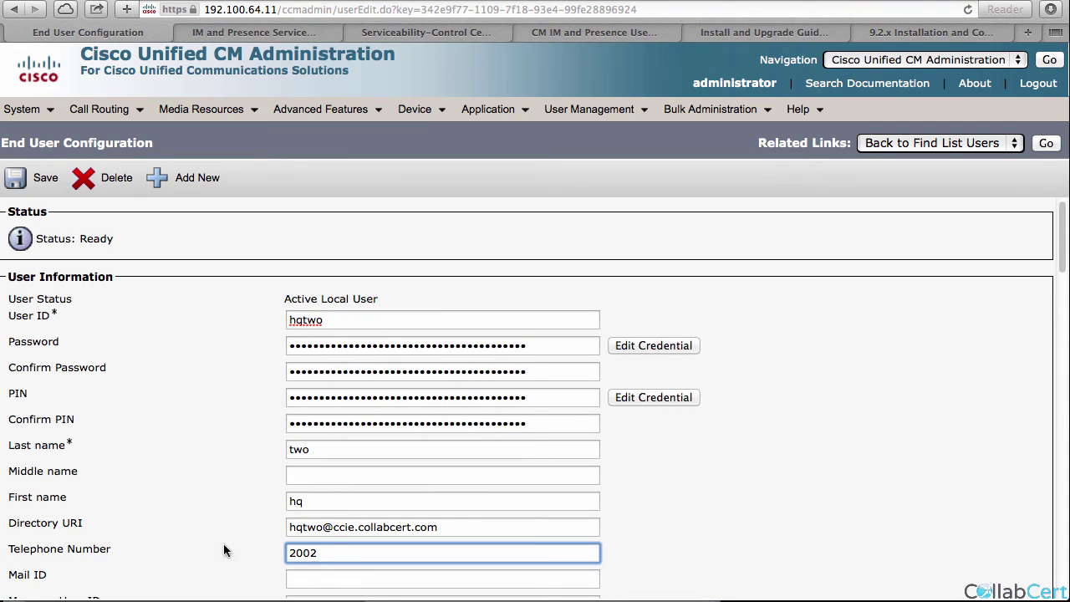
{"action": "left_click", "coordinate": [40, 178]}
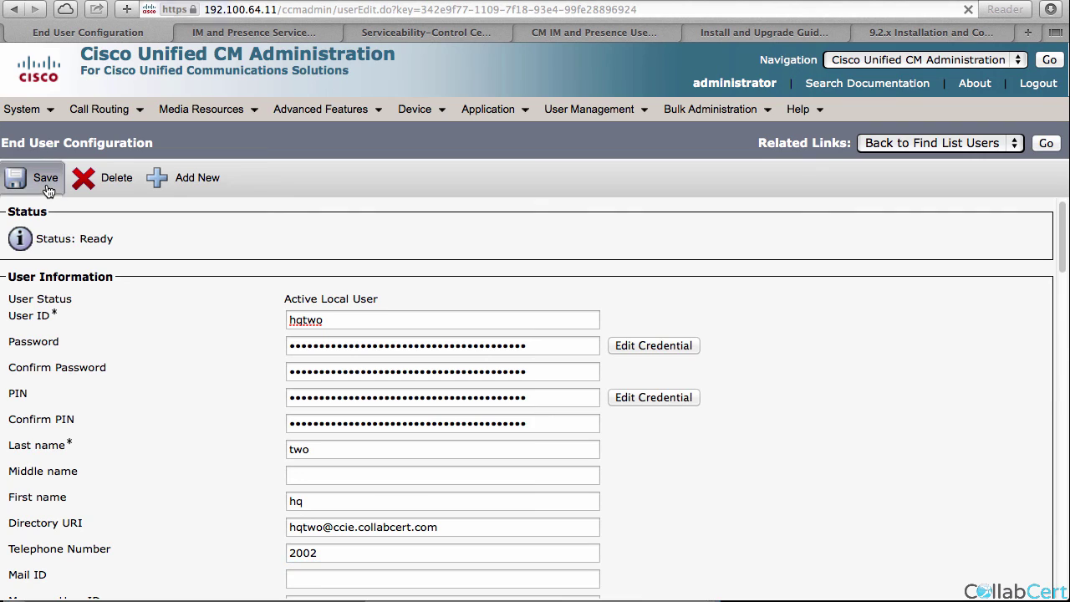
Fill in end user hqone's telephone number and save the record.
{"action": "left_click", "coordinate": [1050, 144]}
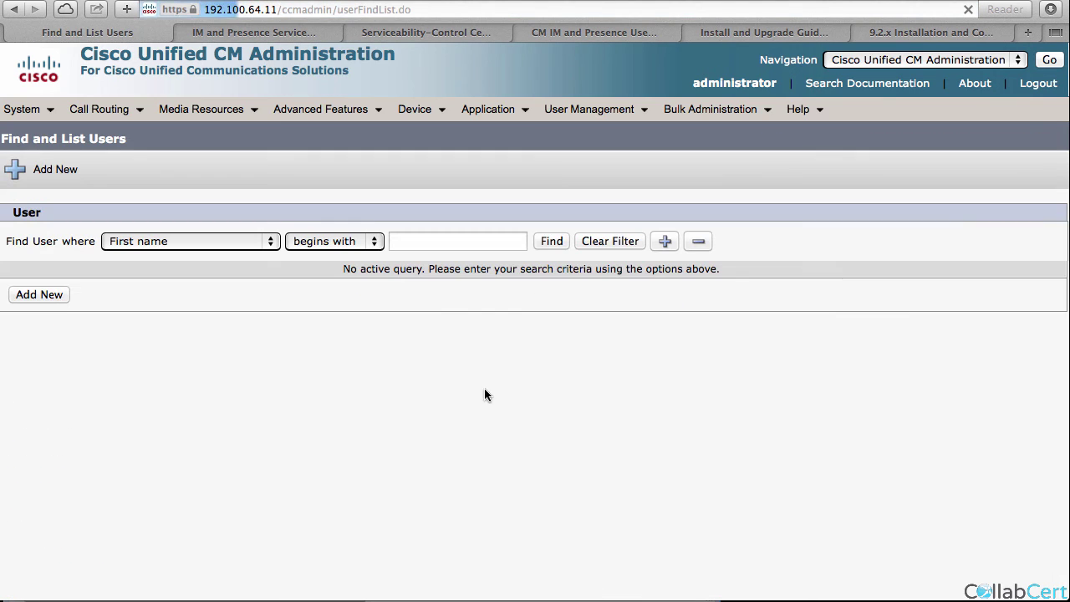
{"action": "left_click", "coordinate": [552, 242]}
{"action": "left_click", "coordinate": [125, 386]}
{"action": "left_click", "coordinate": [297, 556]}
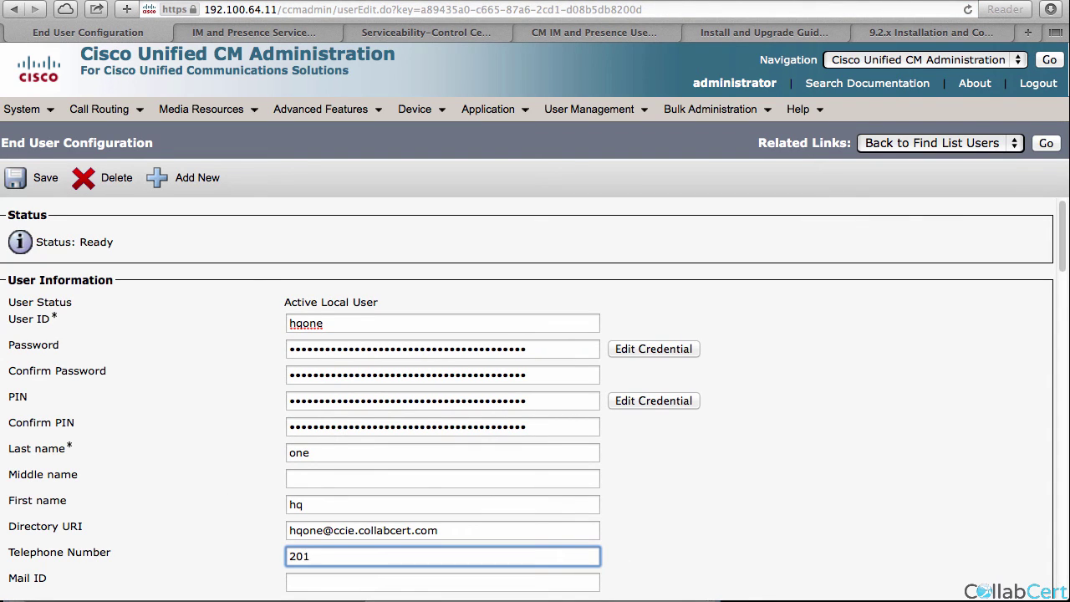
{"action": "left_click", "coordinate": [38, 186]}
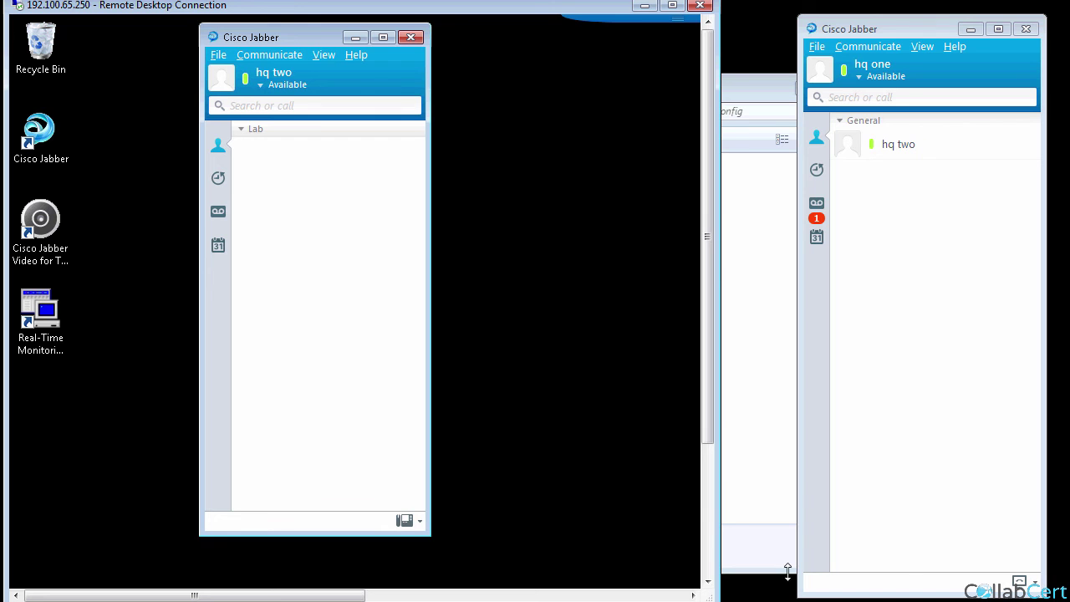
Exit and relaunch the local Jabber, then enter username hqone and the account password.
{"action": "left_click", "coordinate": [817, 47]}
{"action": "left_click", "coordinate": [839, 155]}
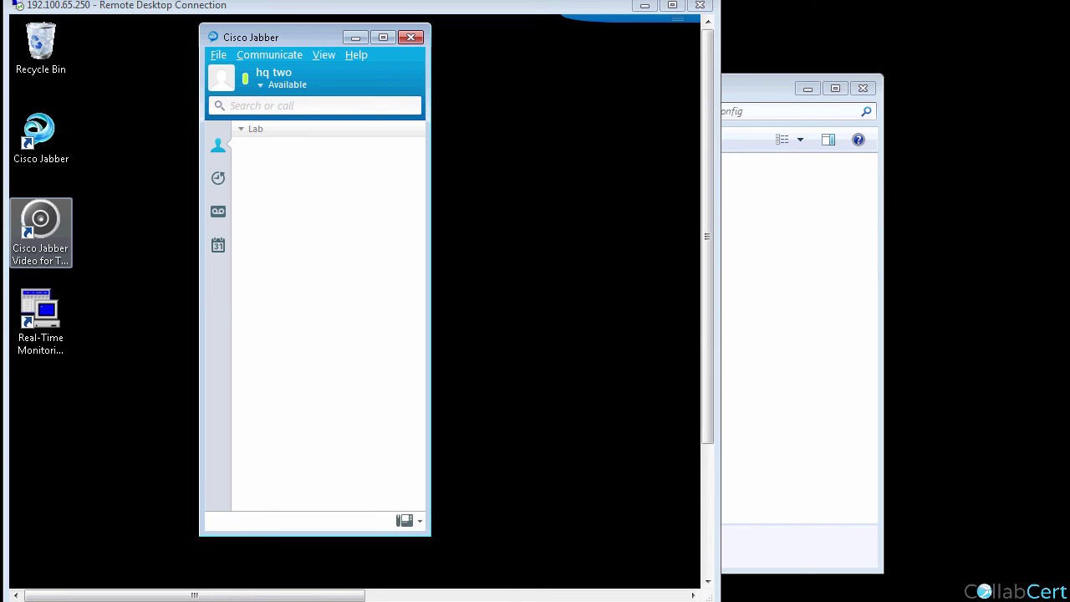
{"action": "left_click", "coordinate": [972, 202]}
{"action": "type", "text": "hqone"}
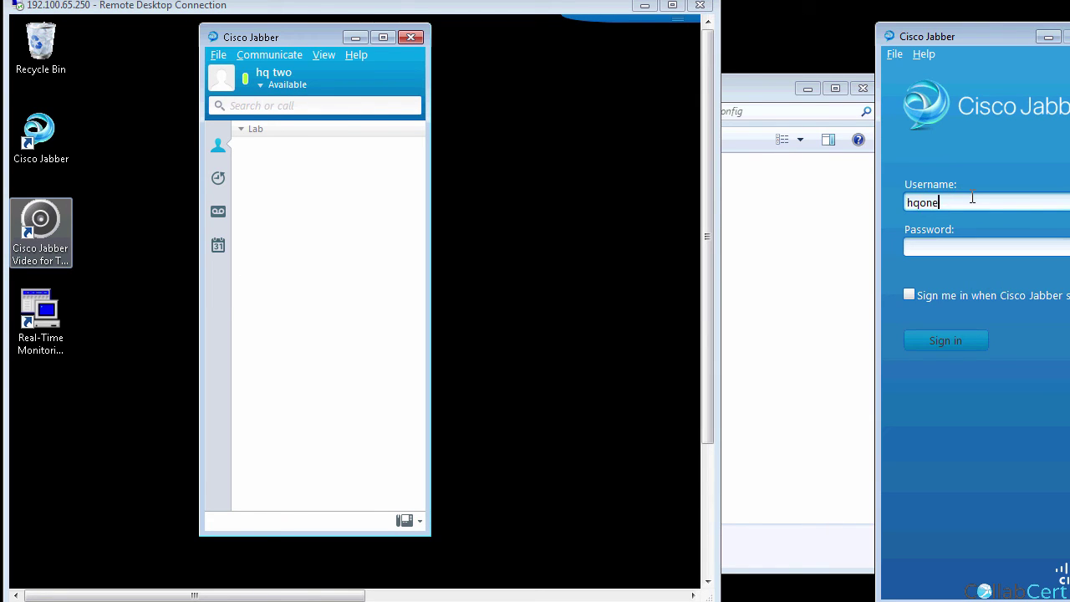
{"action": "key", "text": "Tab"}
{"action": "type", "text": "***"}
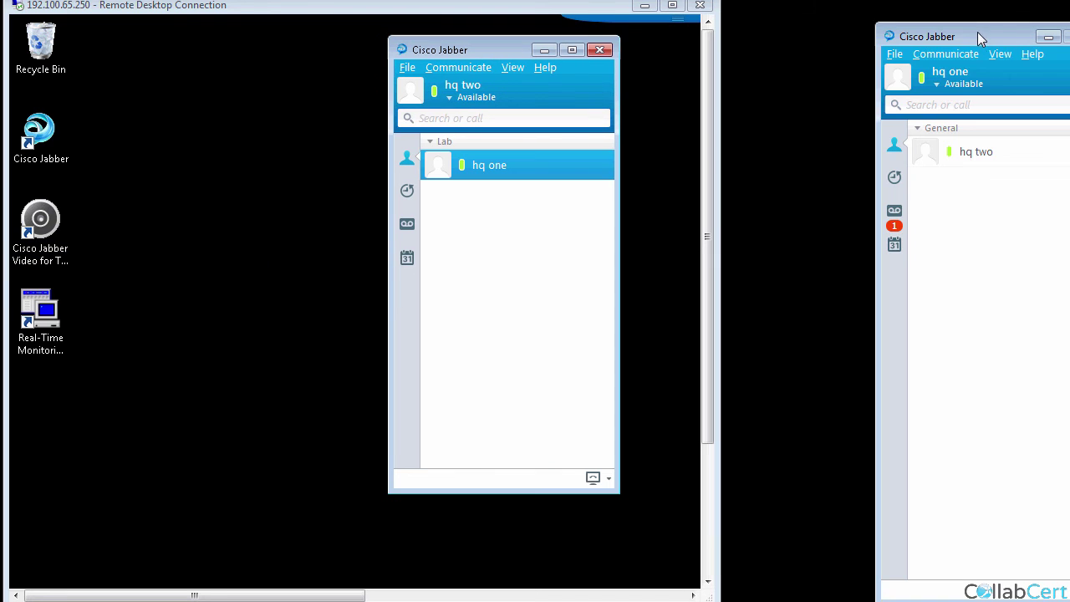
{"action": "left_click_drag", "start_coordinate": [976, 41], "coordinate": [906, 23]}
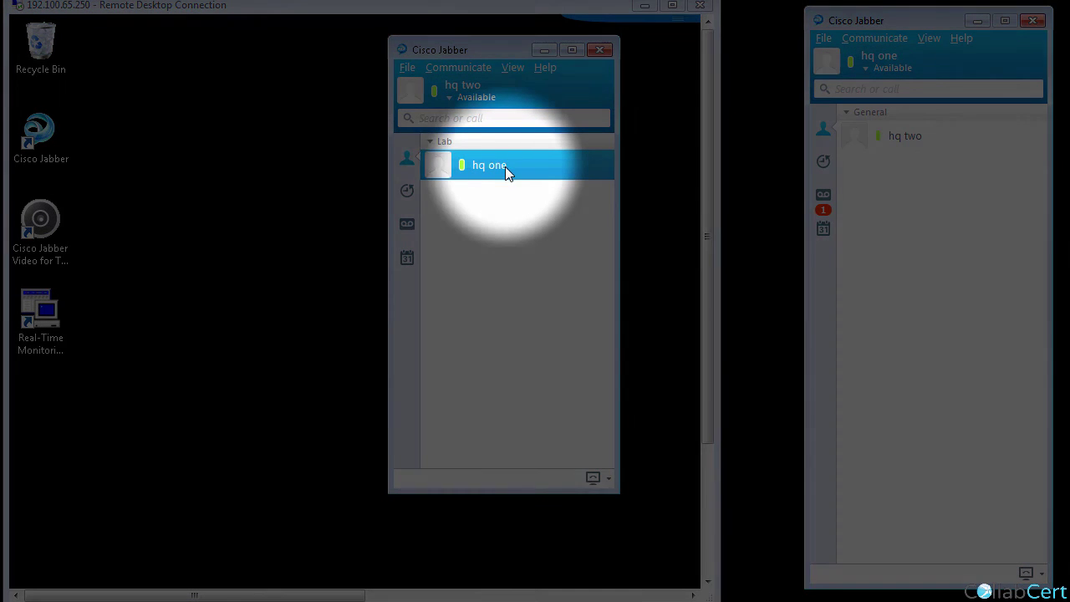
Place a video call from hq one to hq two and bring the call window into view.
{"action": "mouse_move", "coordinate": [489, 168]}
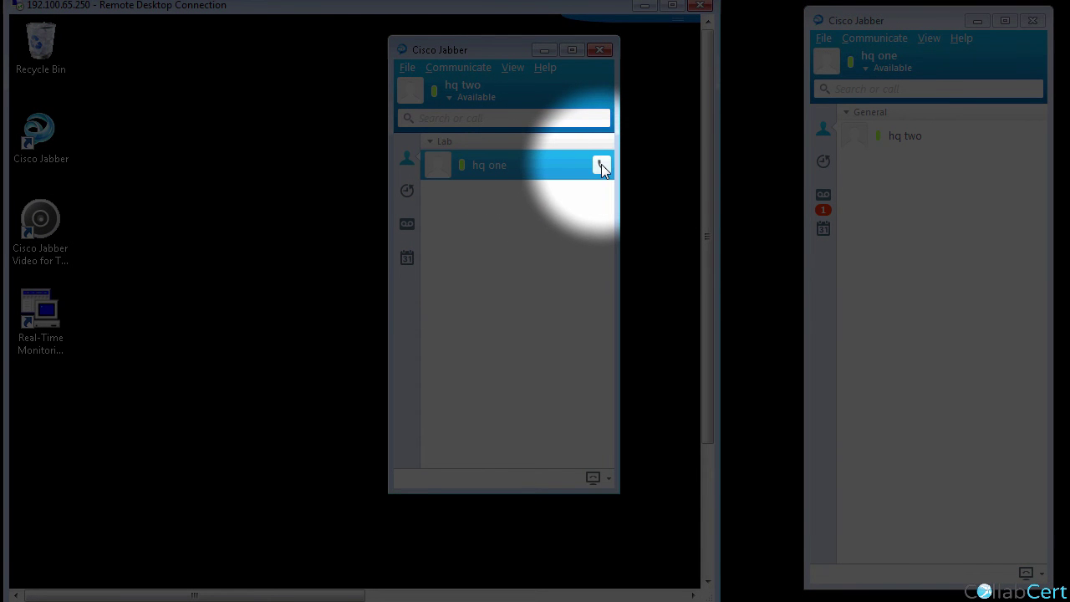
{"action": "left_click", "coordinate": [914, 134]}
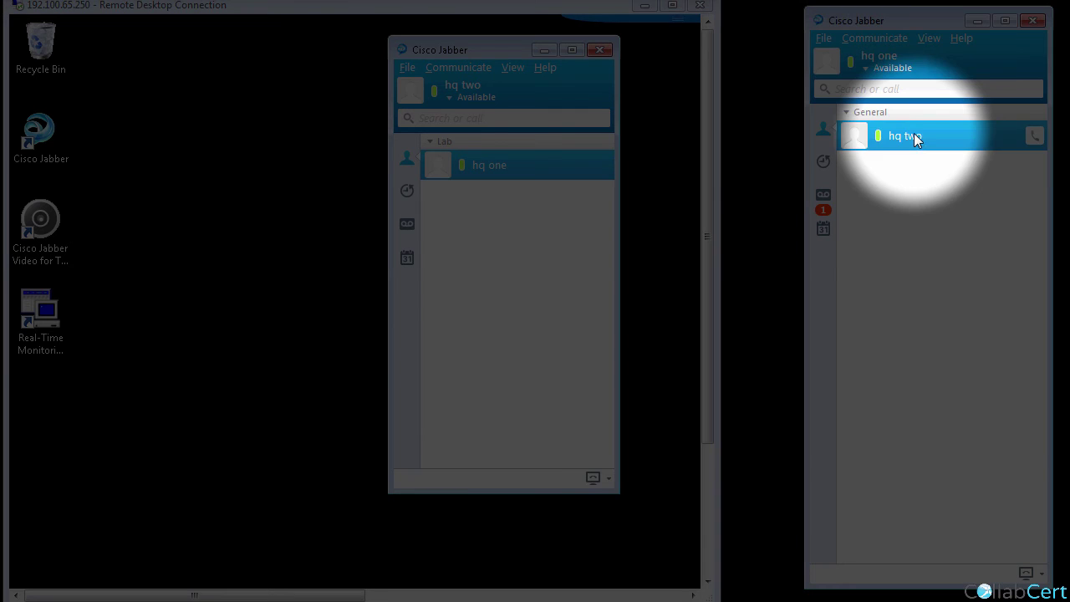
{"action": "left_click", "coordinate": [1034, 136]}
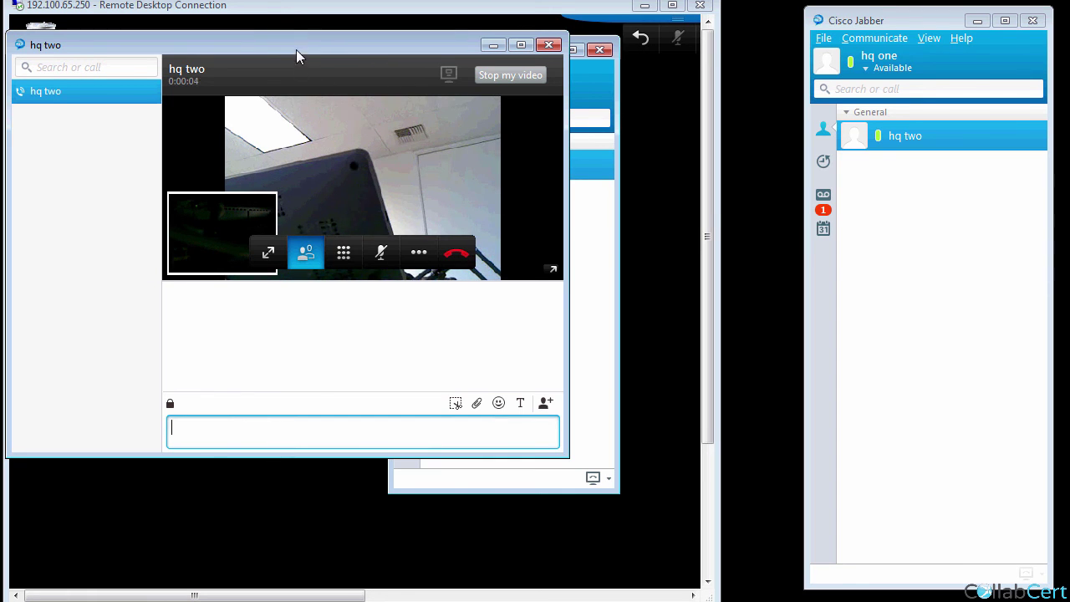
{"action": "left_click_drag", "start_coordinate": [311, 47], "coordinate": [741, 135]}
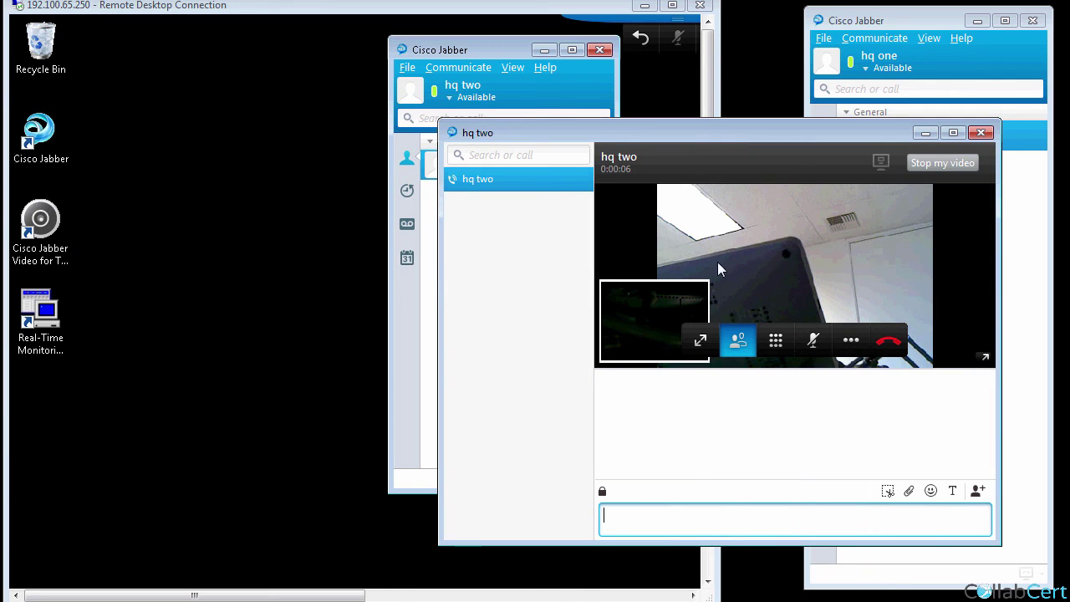
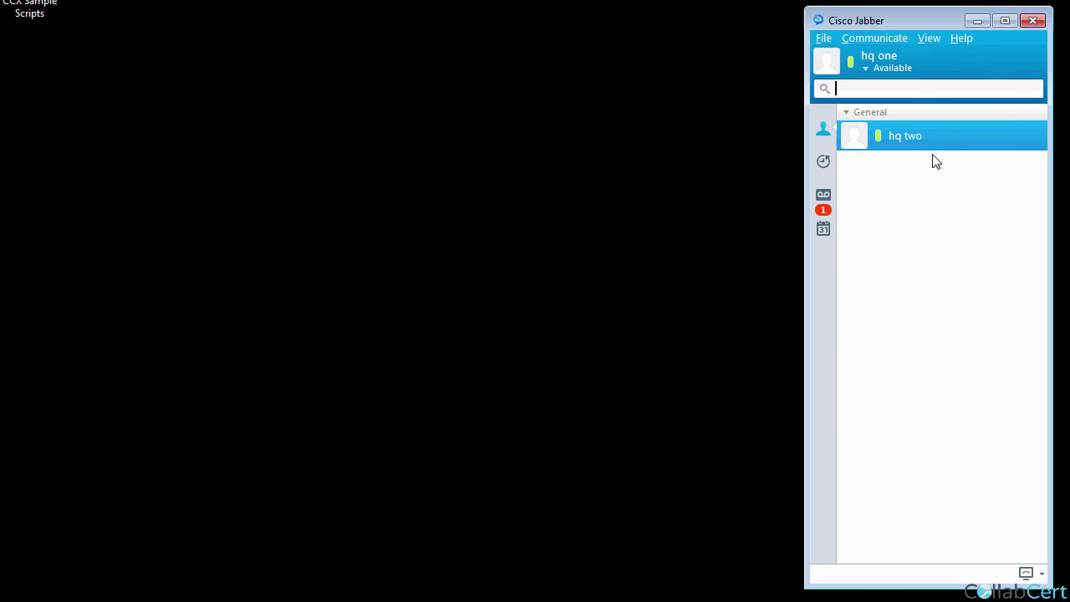
Confirm that the Jabber contact's presence shows Available.
{"action": "mouse_move", "coordinate": [919, 144]}
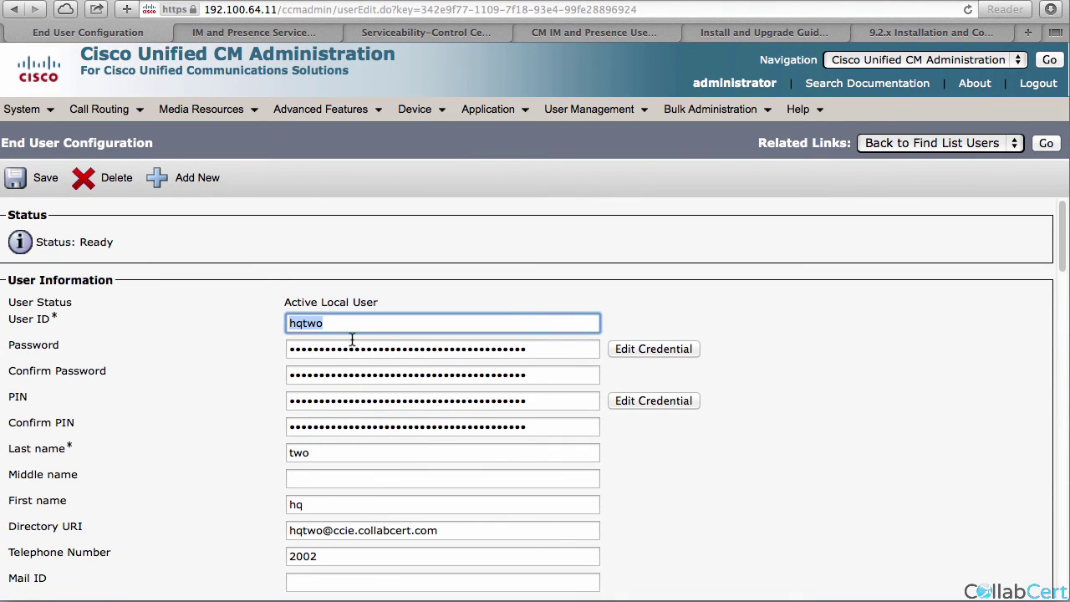
Review the user's presence line appearance associations, then cancel without changes.
{"action": "scroll", "coordinate": [354, 341], "scroll_direction": "down", "scroll_amount": 5}
{"action": "scroll", "coordinate": [352, 341], "scroll_direction": "down", "scroll_amount": 5}
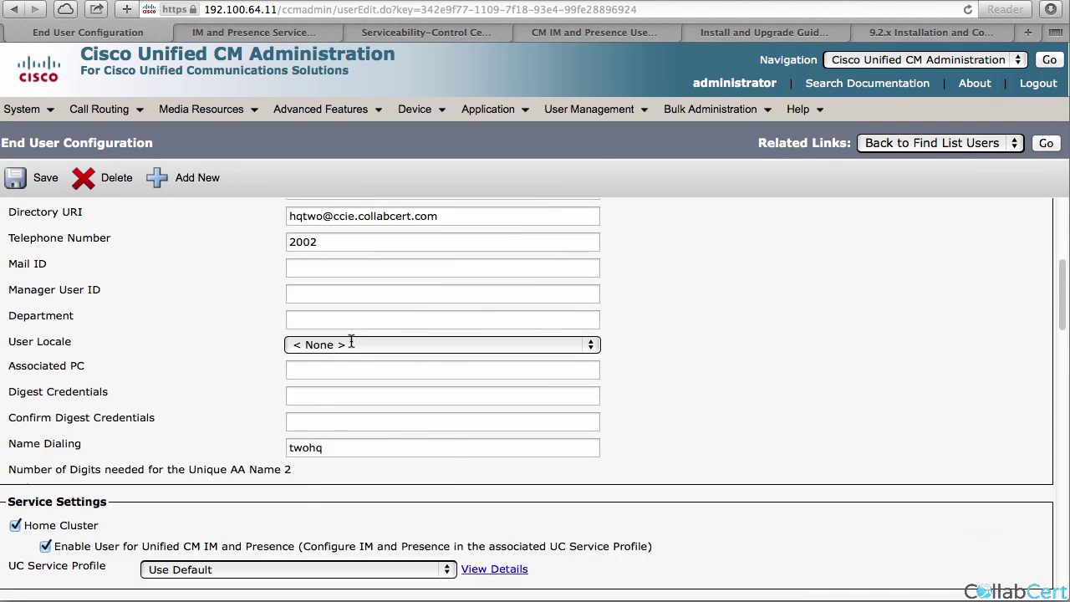
{"action": "left_click", "coordinate": [640, 563]}
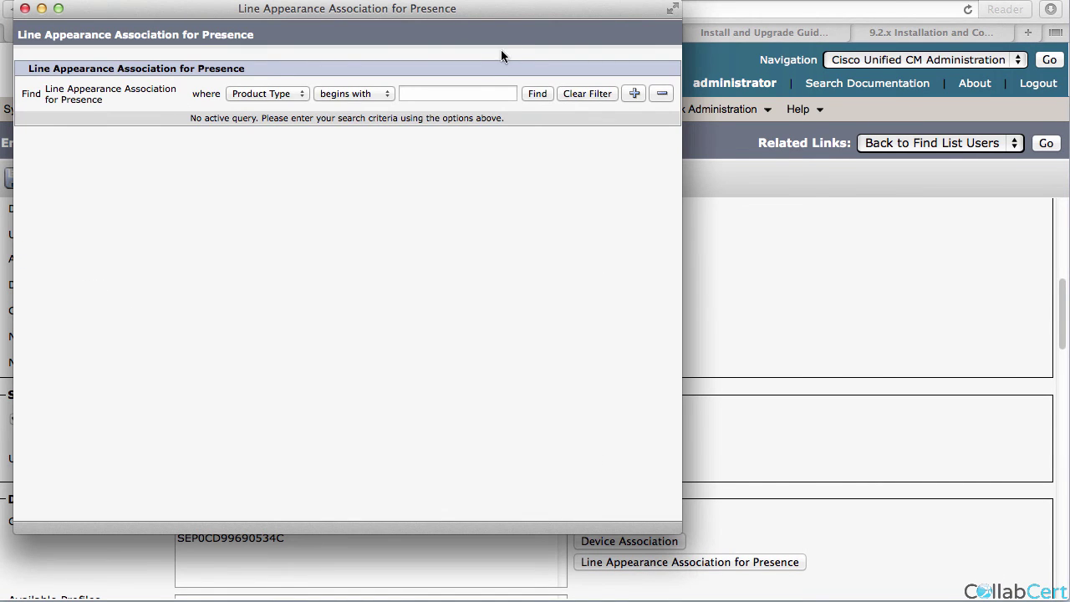
{"action": "left_click", "coordinate": [537, 93]}
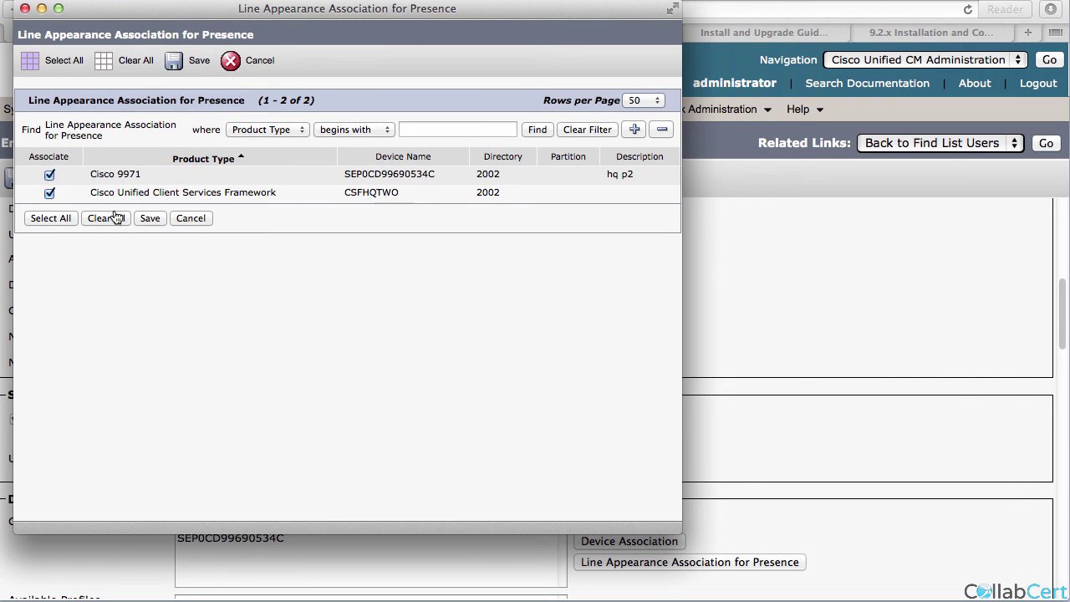
{"action": "left_click", "coordinate": [180, 220]}
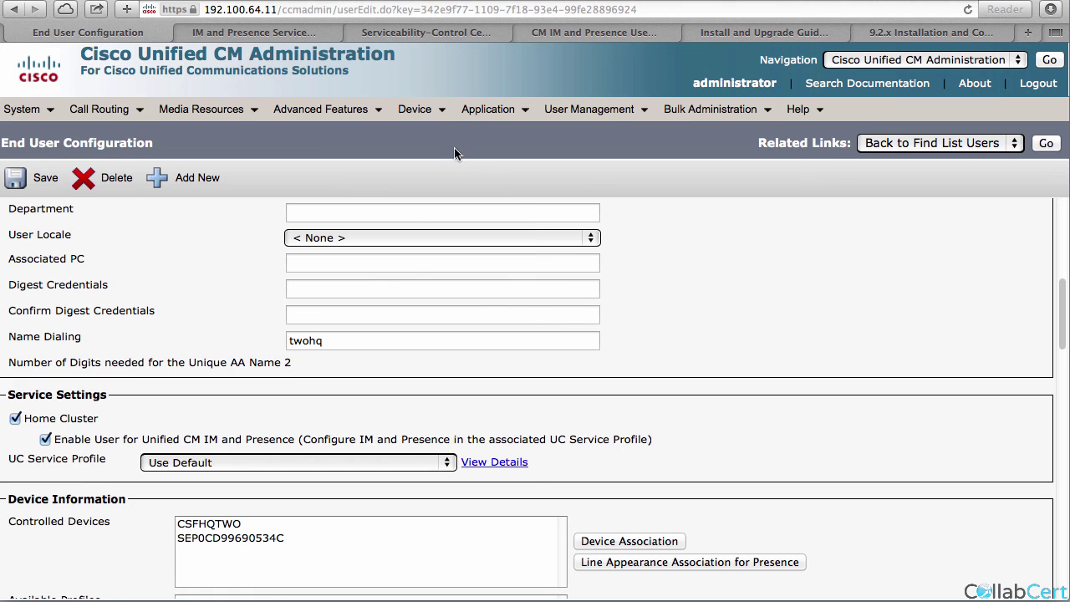
Reset the 2imp SIP trunk from the trunk list.
{"action": "left_click", "coordinate": [415, 109]}
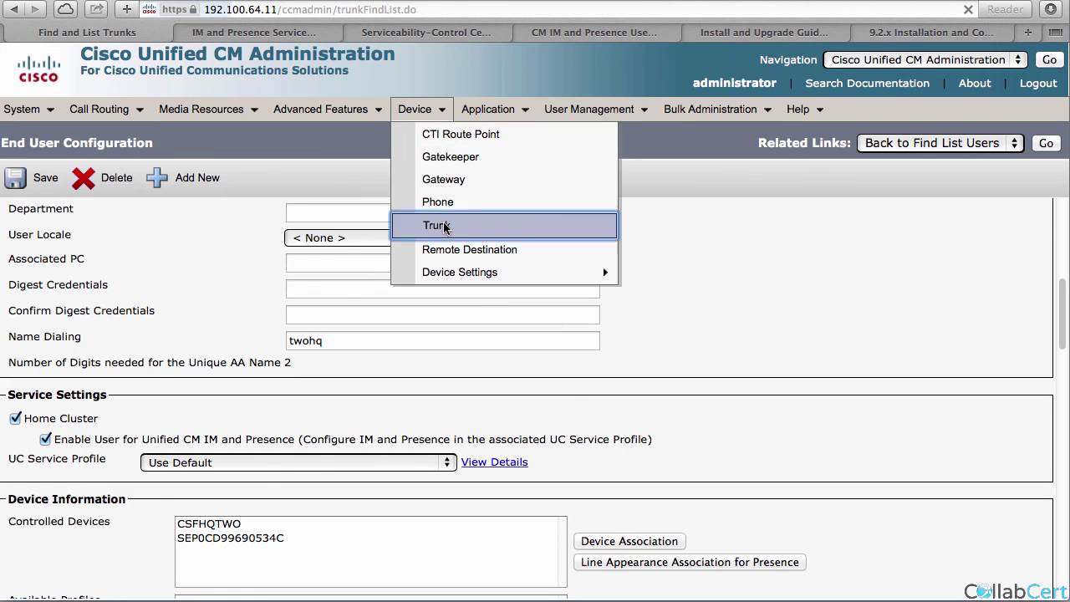
{"action": "left_click", "coordinate": [444, 228]}
{"action": "key", "text": "Return"}
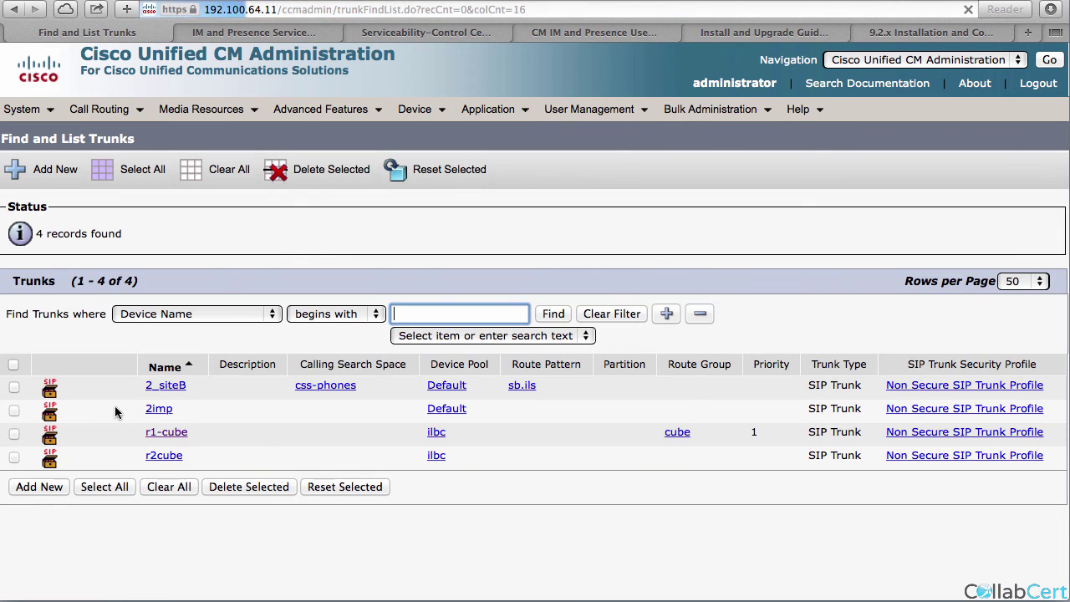
{"action": "left_click", "coordinate": [13, 409]}
{"action": "left_click", "coordinate": [13, 409]}
{"action": "left_click", "coordinate": [331, 486]}
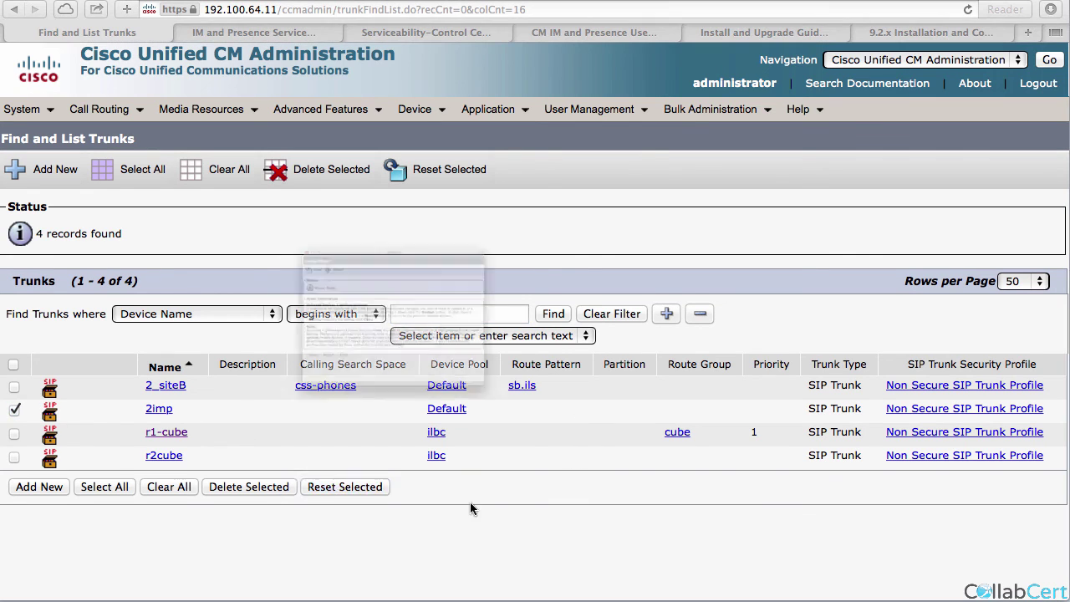
{"action": "left_click", "coordinate": [154, 429]}
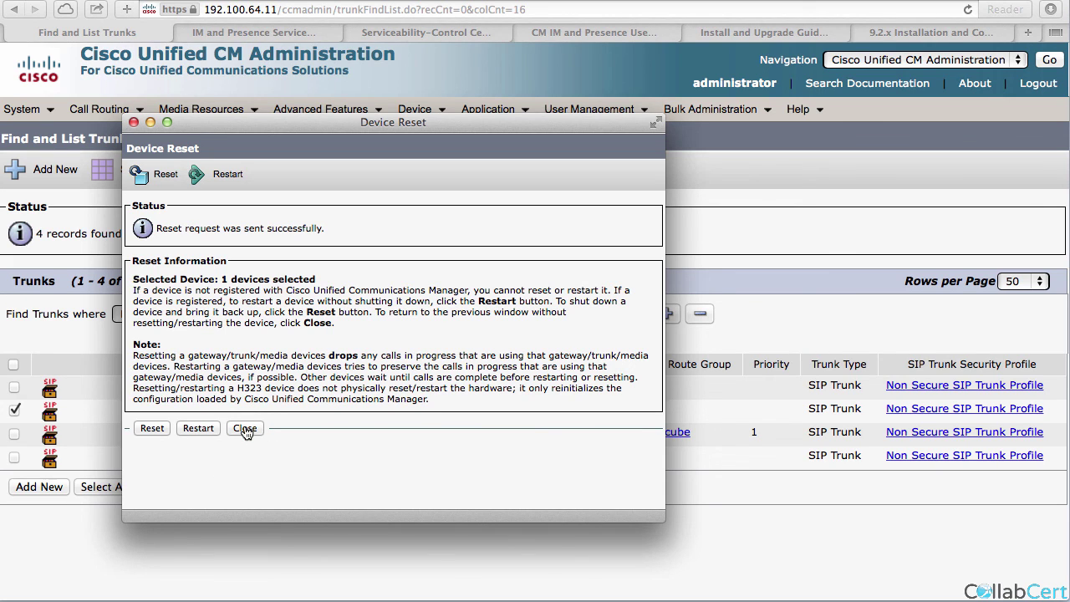
{"action": "left_click", "coordinate": [245, 429]}
{"action": "left_click", "coordinate": [98, 109]}
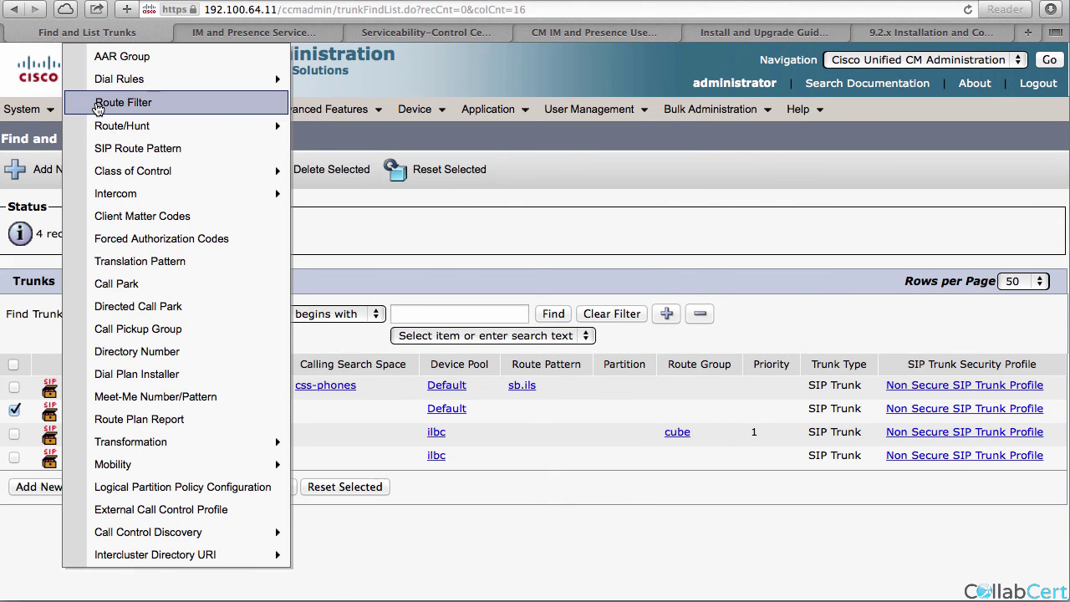
Sign in to IM and Presence Administration with the saved credentials.
{"action": "left_click", "coordinate": [251, 33]}
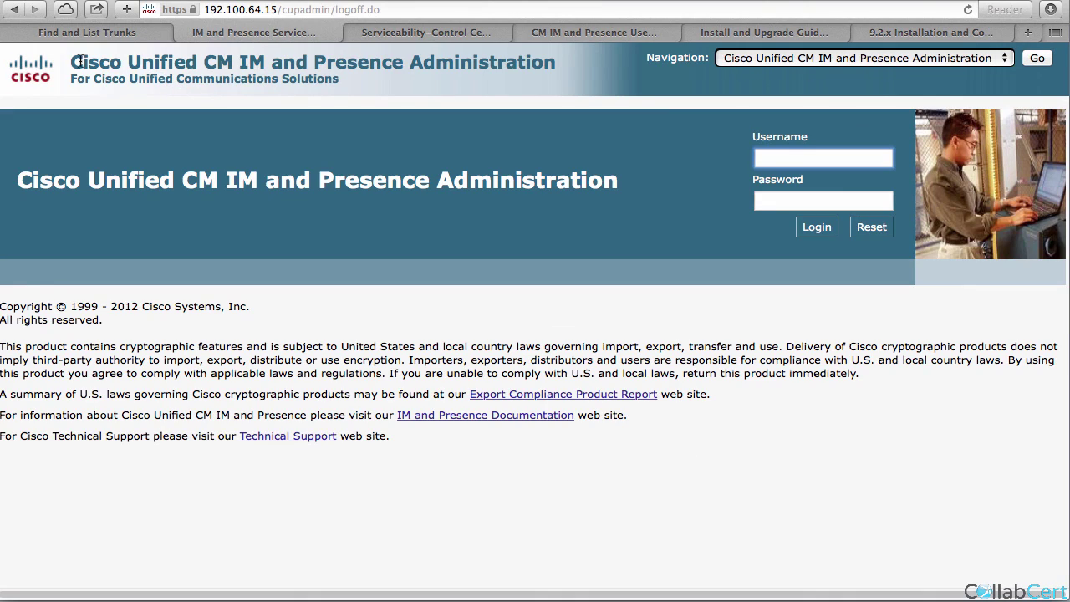
{"action": "type", "text": "a"}
{"action": "left_click", "coordinate": [790, 178]}
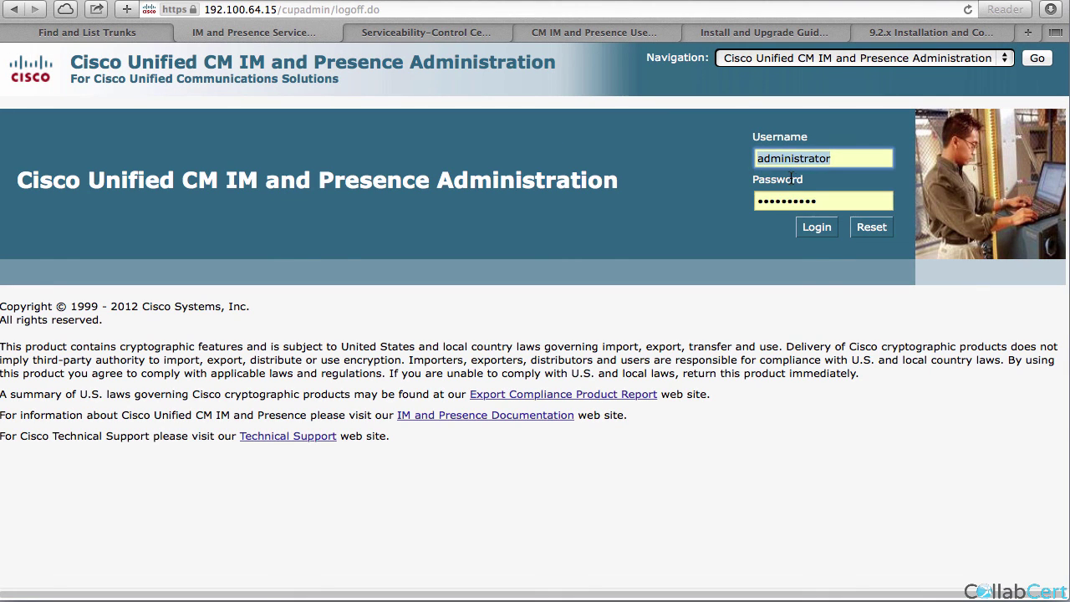
{"action": "left_click", "coordinate": [813, 233]}
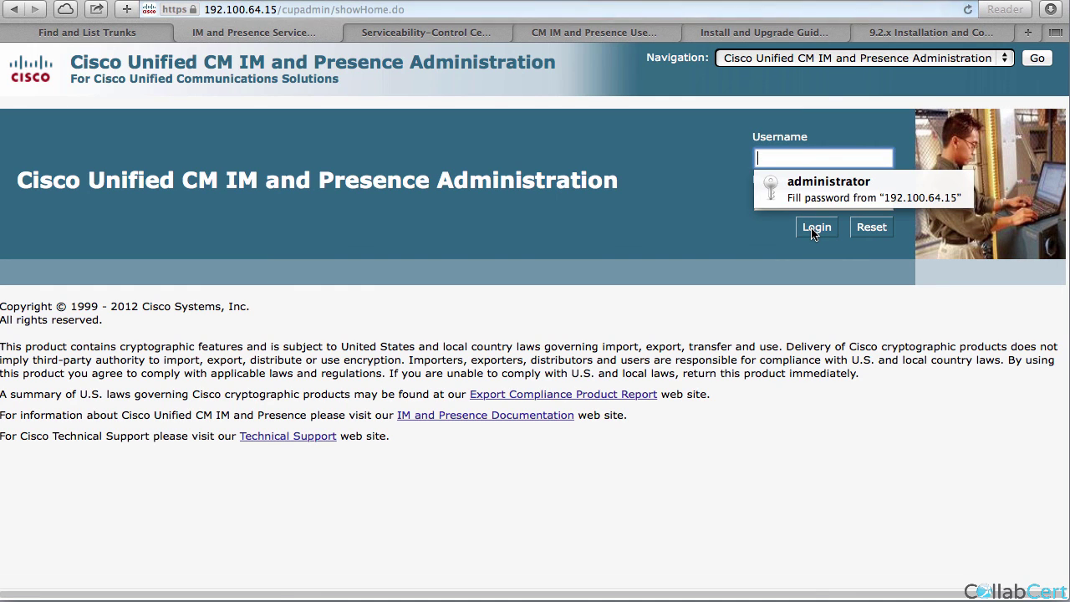
{"action": "left_click", "coordinate": [788, 188]}
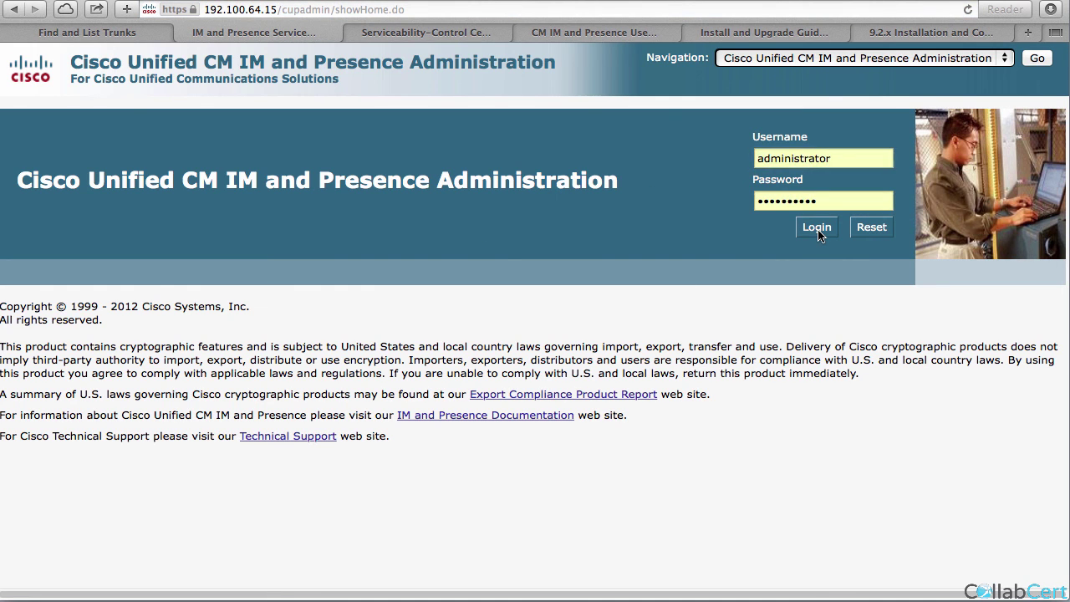
{"action": "left_click", "coordinate": [817, 229]}
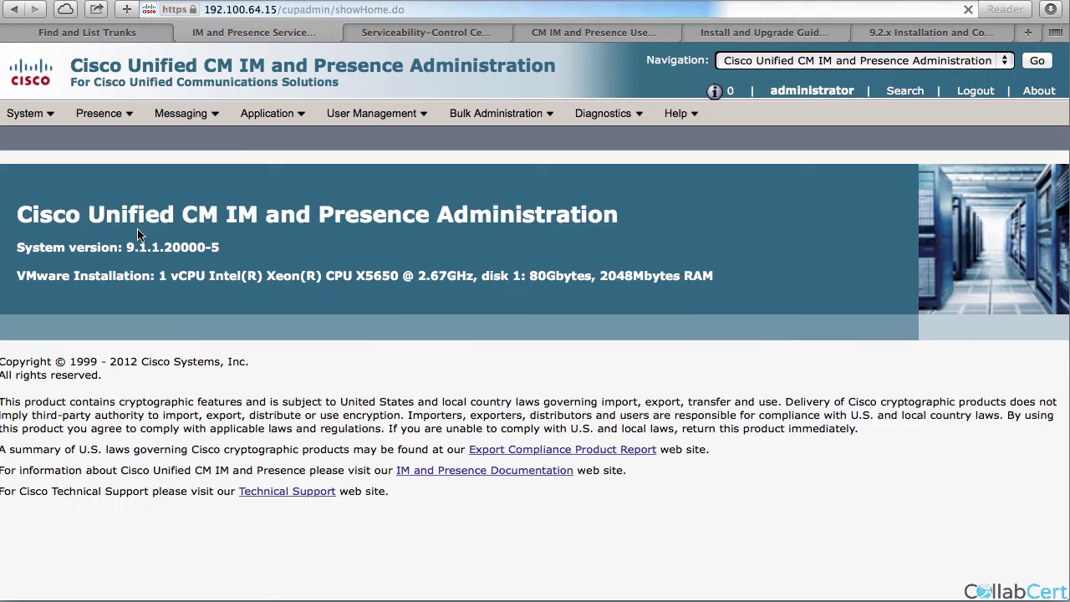
Set the CUCM IM and Presence Publish Trunk to 2imp in Presence Settings and save.
{"action": "mouse_move", "coordinate": [99, 113]}
{"action": "left_click", "coordinate": [115, 140]}
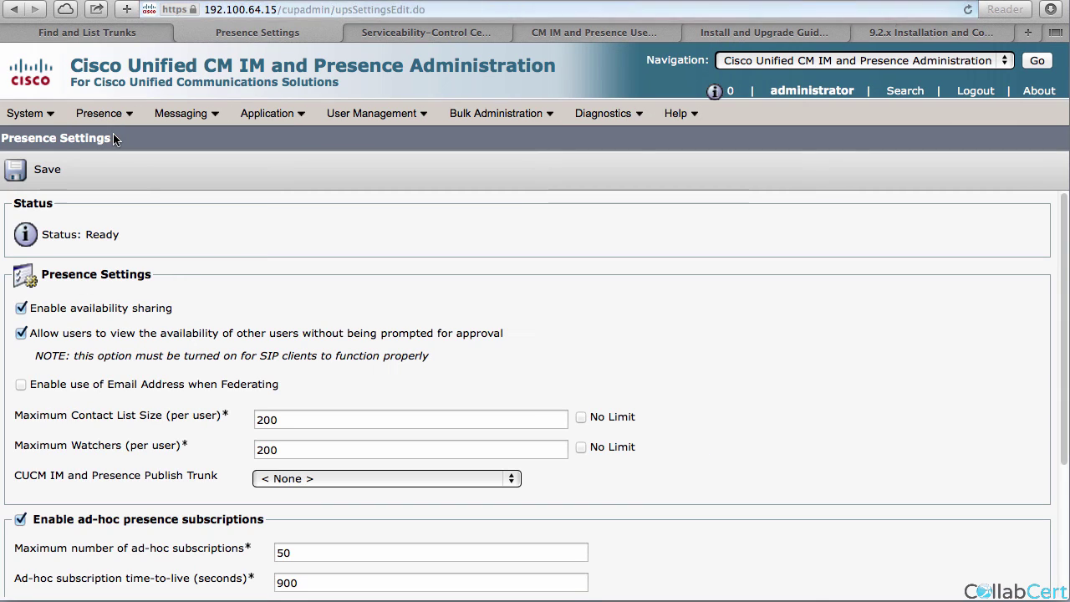
{"action": "left_click_drag", "start_coordinate": [213, 477], "coordinate": [67, 472]}
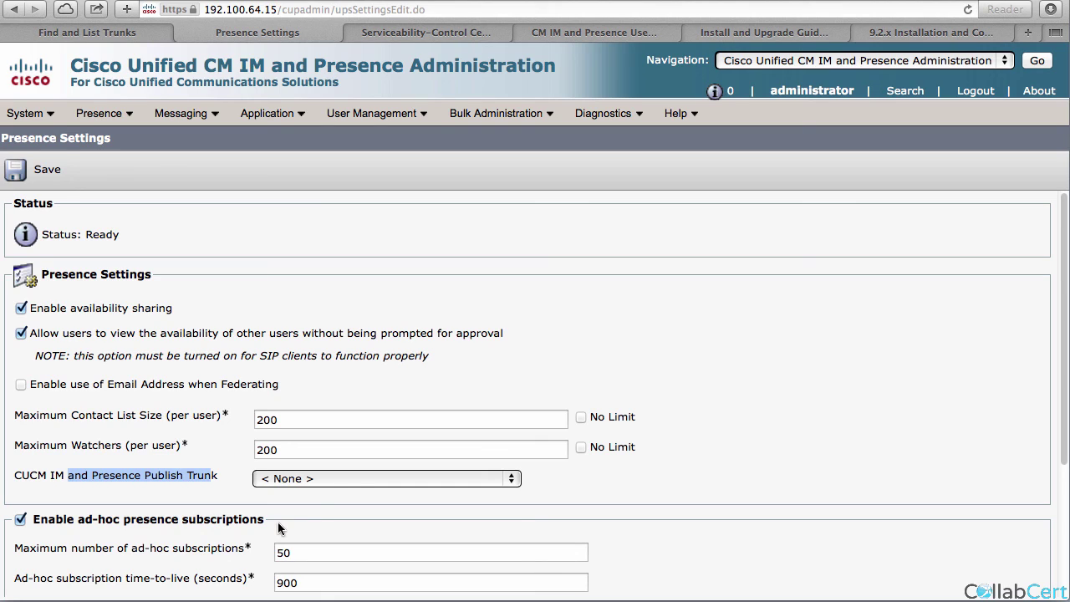
{"action": "left_click", "coordinate": [355, 478]}
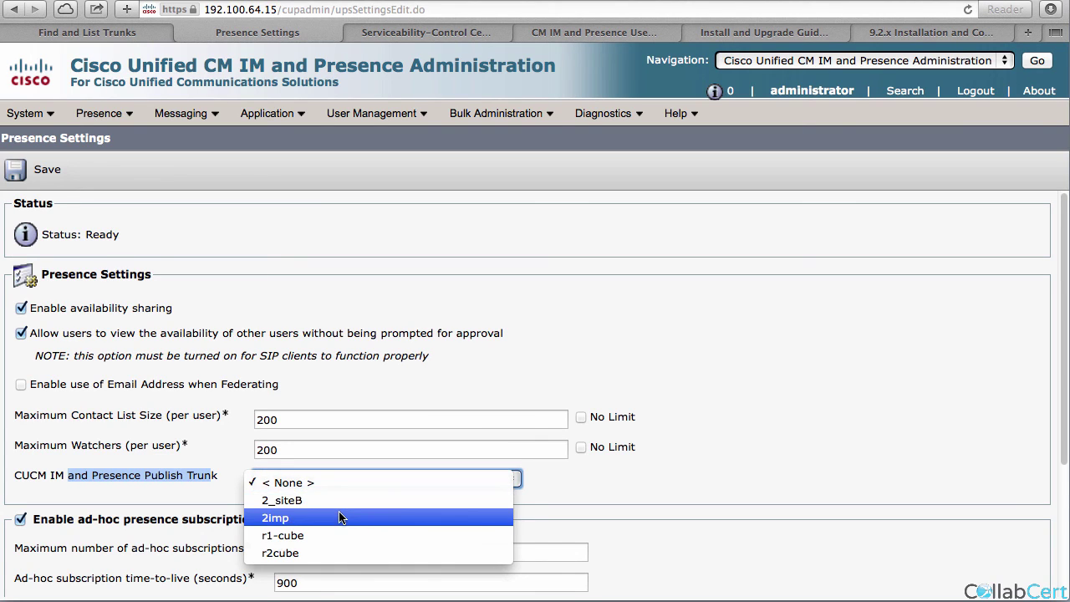
{"action": "left_click", "coordinate": [339, 518]}
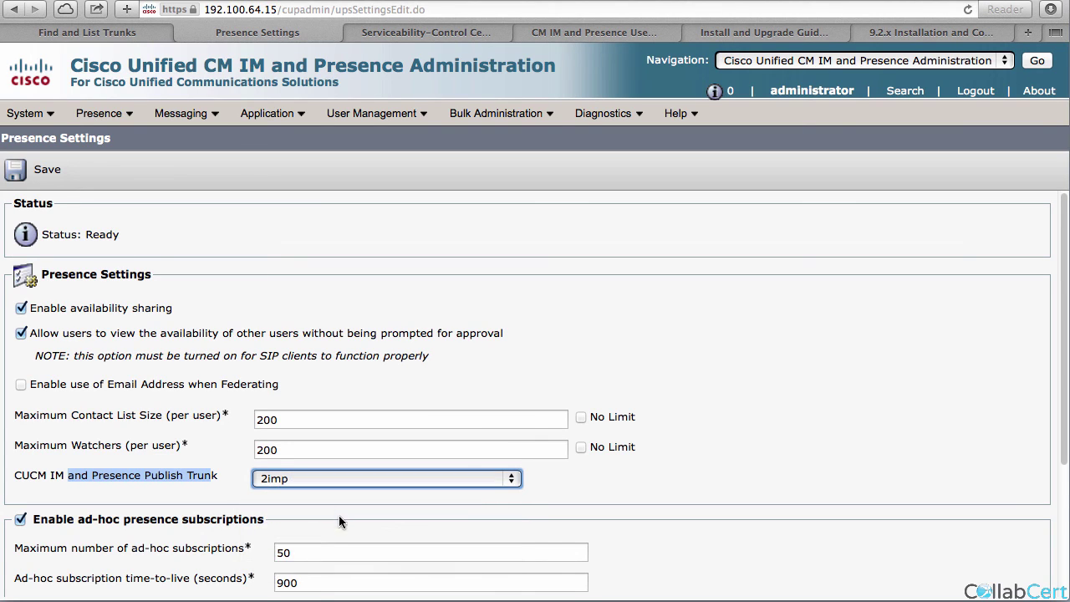
{"action": "left_click", "coordinate": [47, 172]}
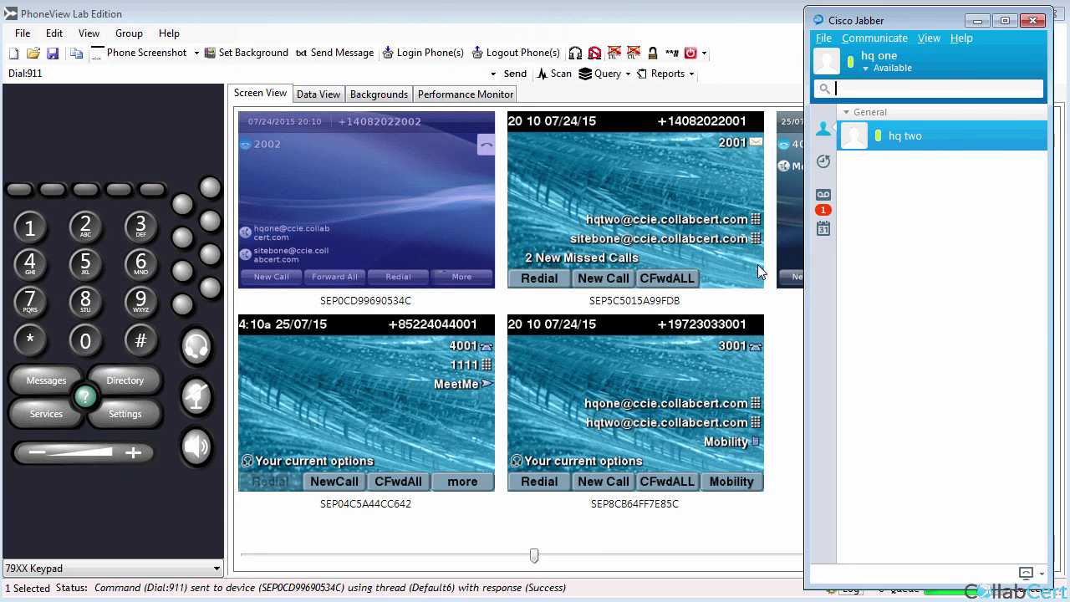
Send Dial:911 from desk phone SEP0CD99690534C (extension 2002) in PhoneView.
{"action": "mouse_move", "coordinate": [860, 147]}
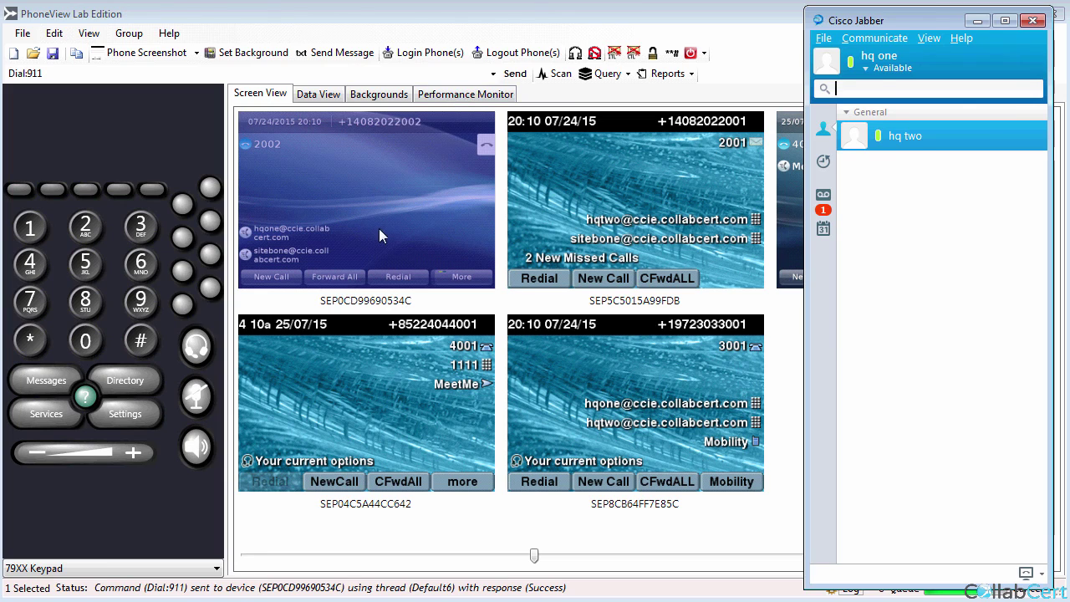
{"action": "left_click", "coordinate": [516, 75]}
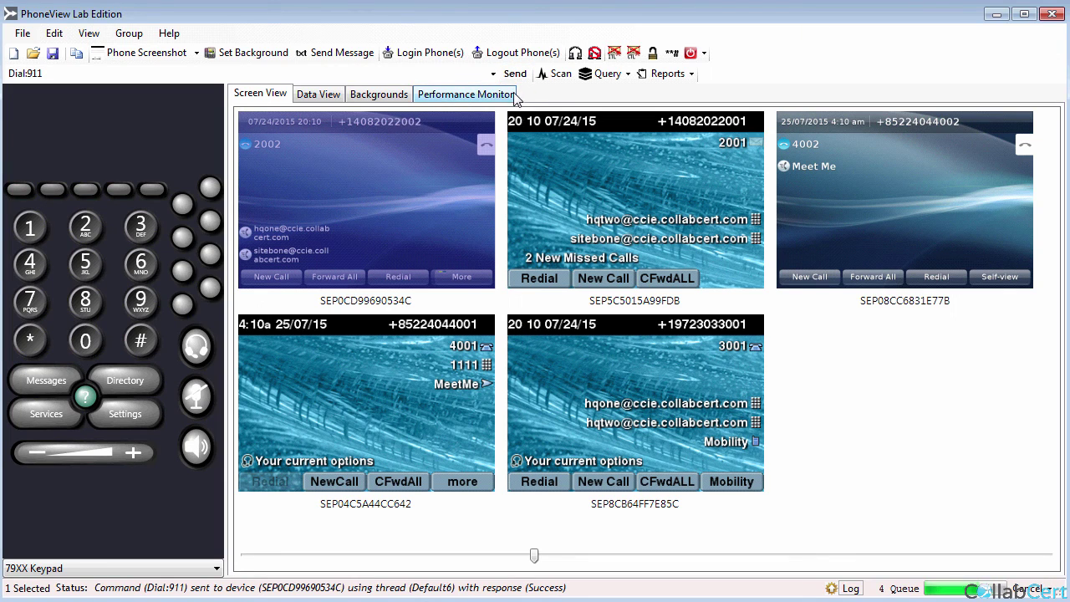
{"action": "left_click", "coordinate": [443, 600]}
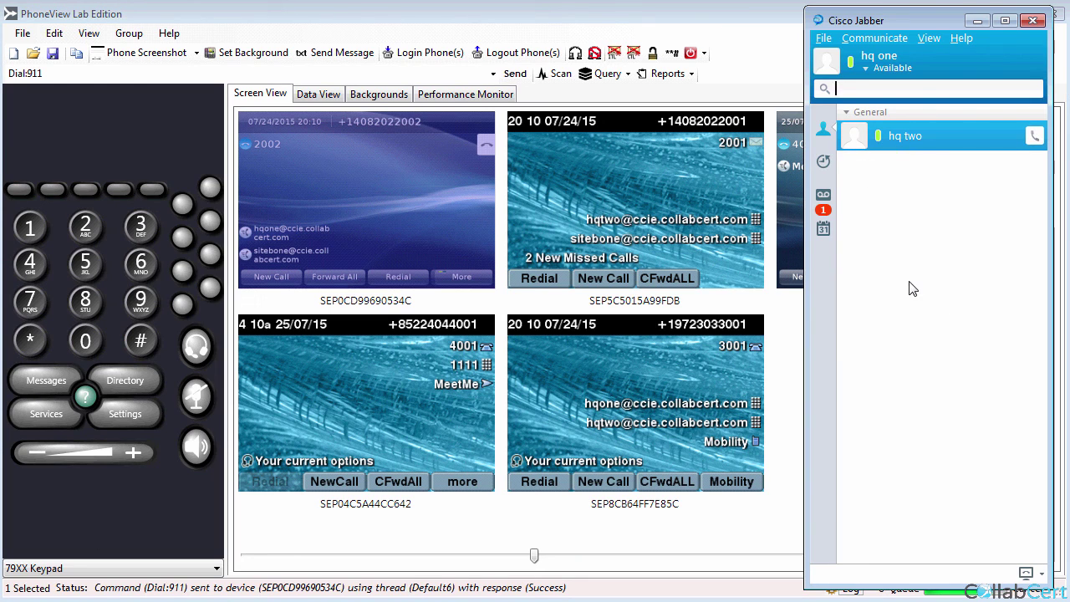
{"action": "left_click", "coordinate": [331, 187]}
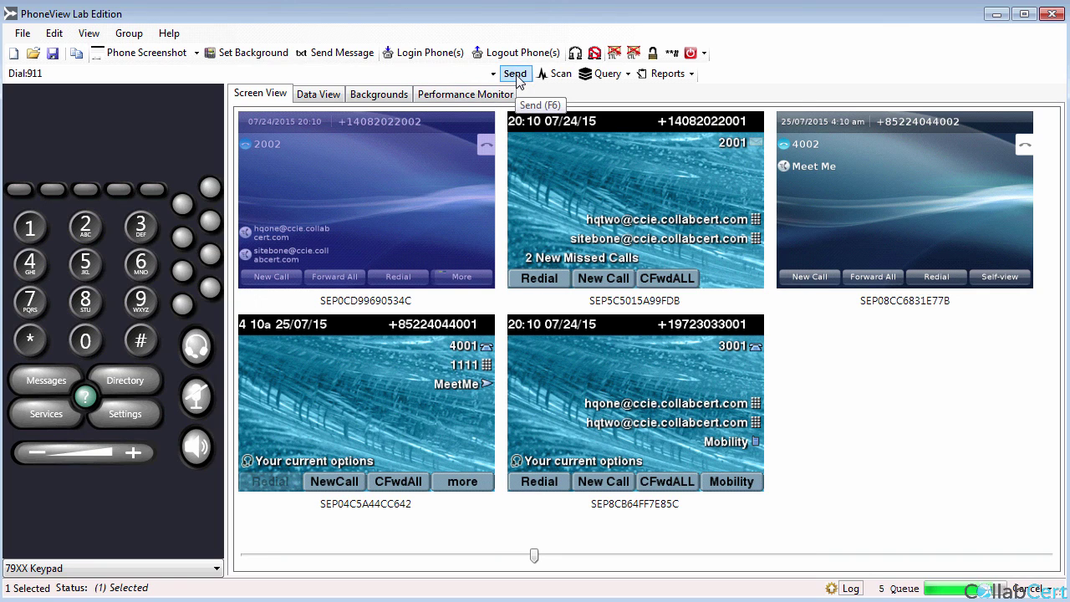
{"action": "left_click", "coordinate": [517, 77]}
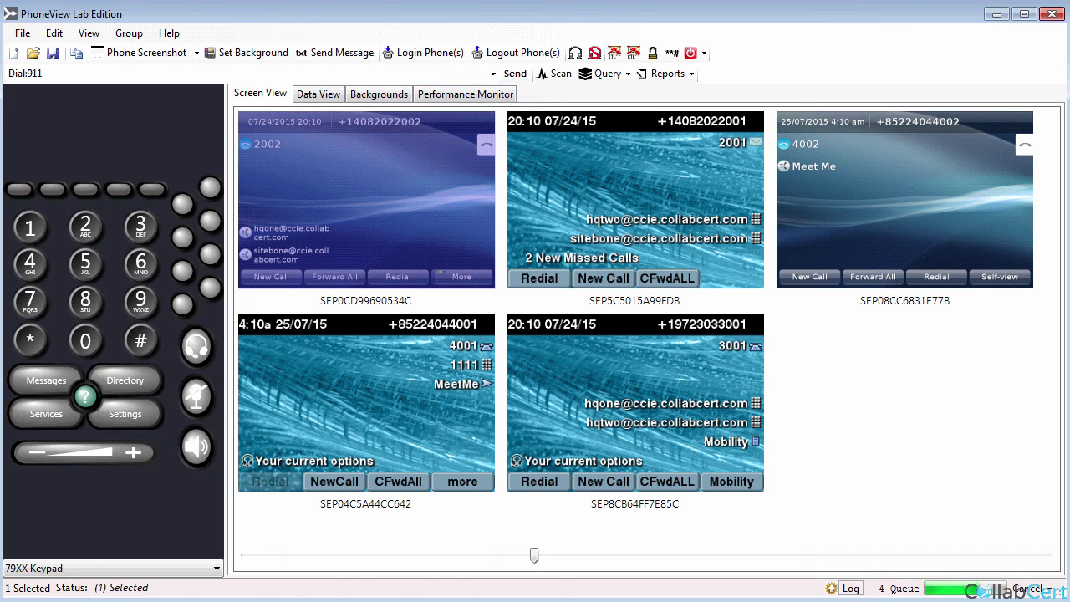
Check in Jabber that the 2002 contact now shows On a call.
{"action": "key", "text": "alt+Tab"}
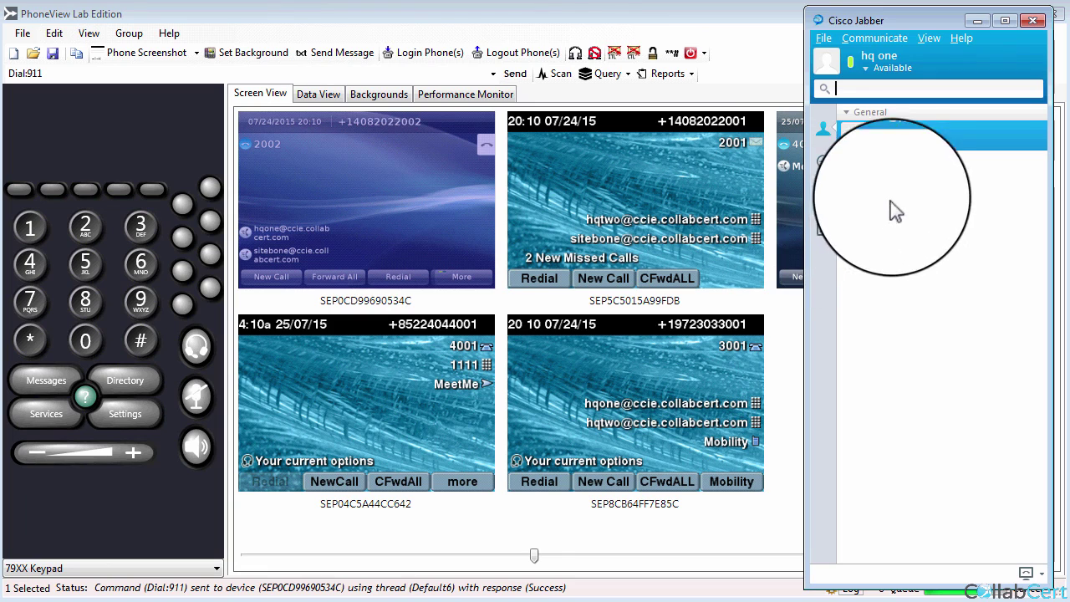
{"action": "mouse_move", "coordinate": [918, 162]}
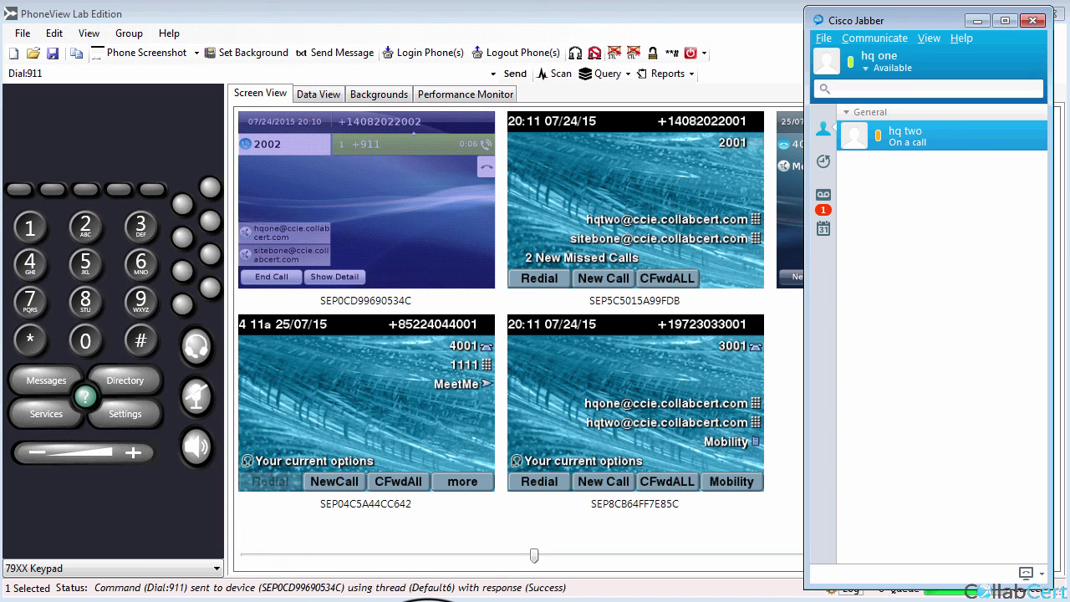
{"action": "mouse_move", "coordinate": [899, 148]}
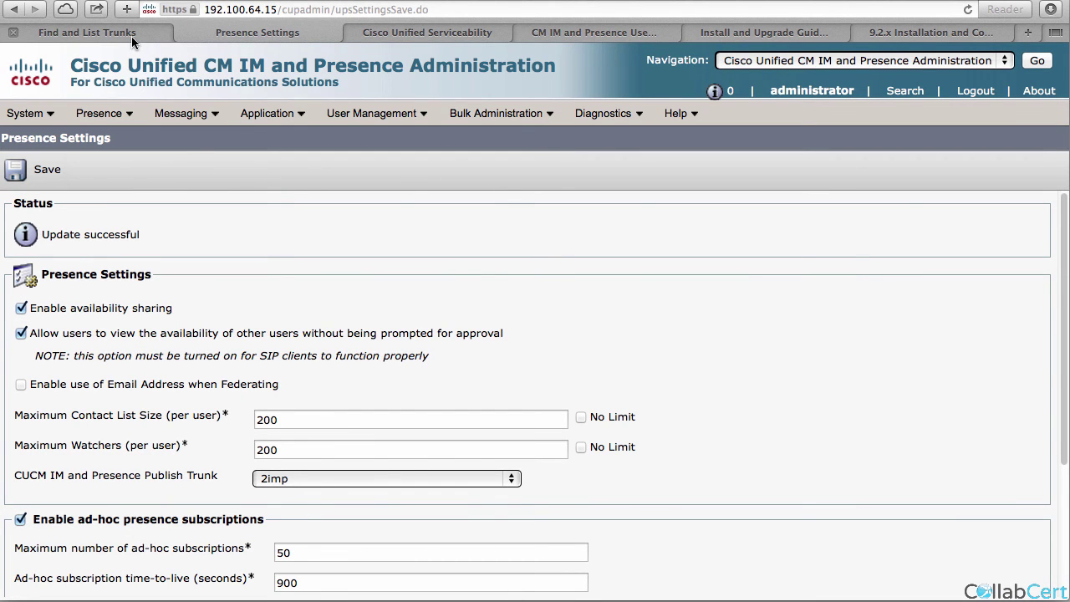
Back in Unified CM Administration, list all end users.
{"action": "left_click", "coordinate": [129, 34]}
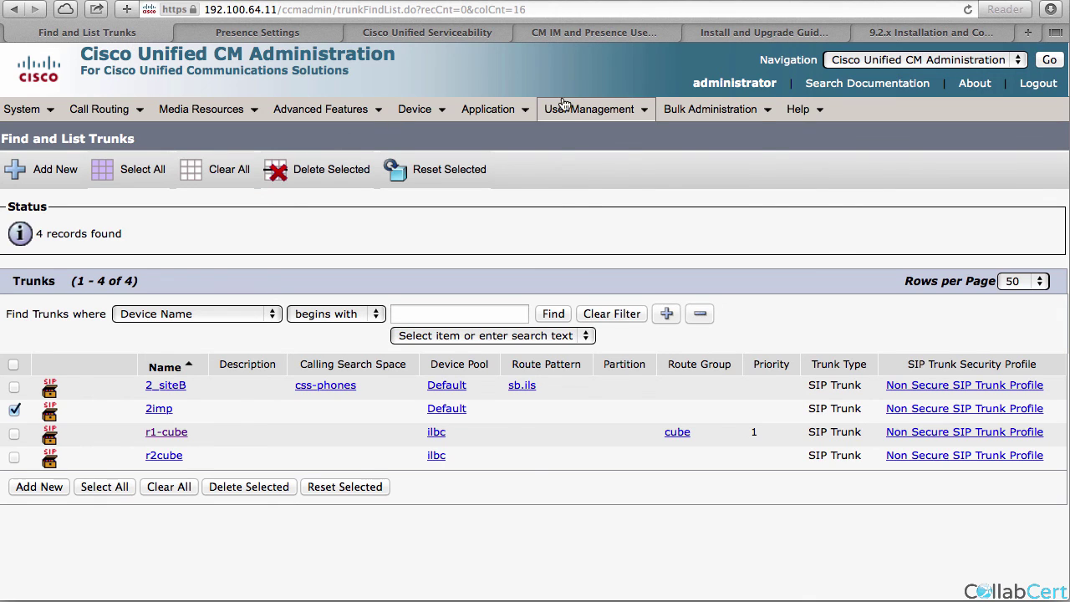
{"action": "mouse_move", "coordinate": [560, 104]}
{"action": "left_click", "coordinate": [584, 156]}
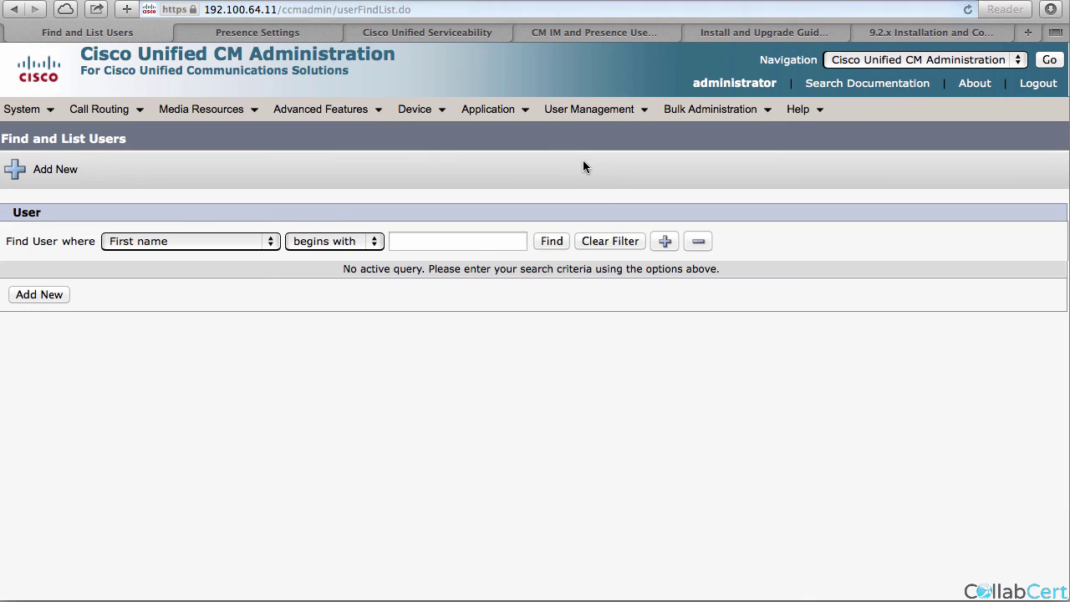
{"action": "left_click", "coordinate": [554, 241]}
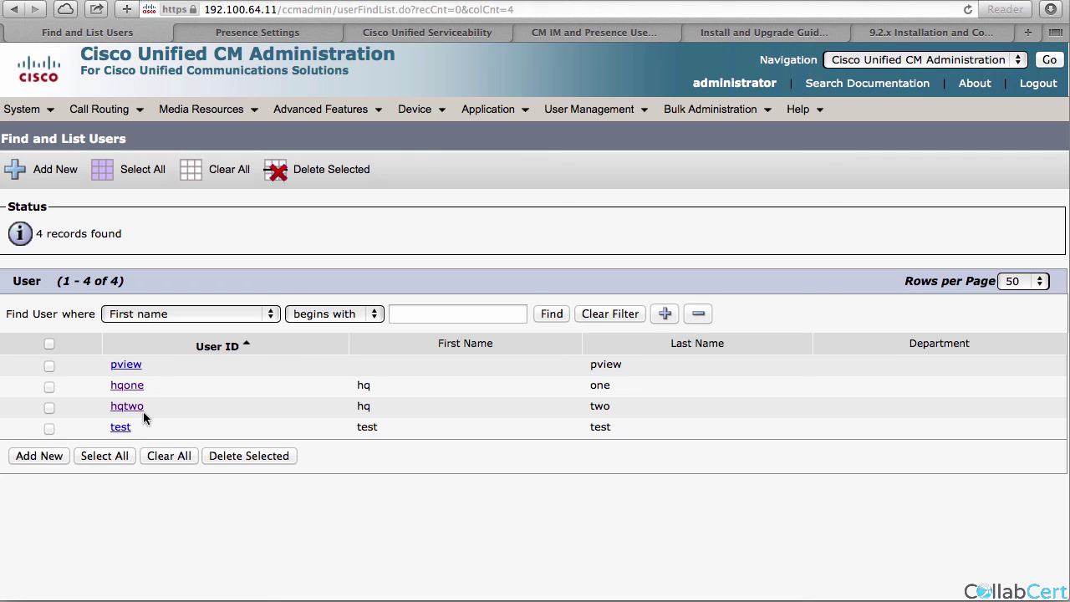
List the four registered phones, including both CSF devices, and reach SIP Profile search.
{"action": "mouse_move", "coordinate": [437, 112]}
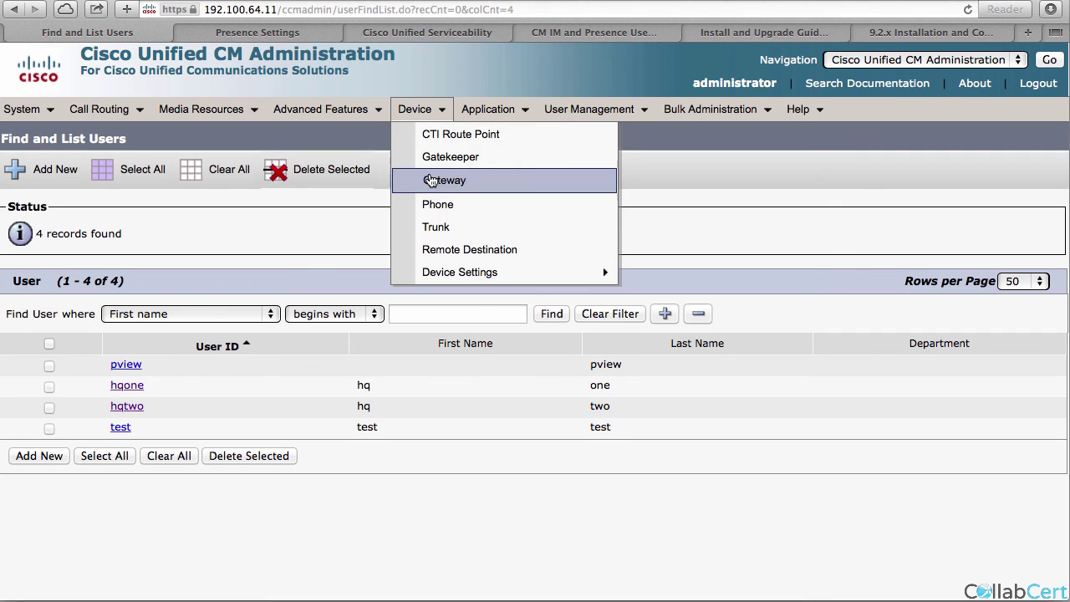
{"action": "left_click", "coordinate": [436, 209]}
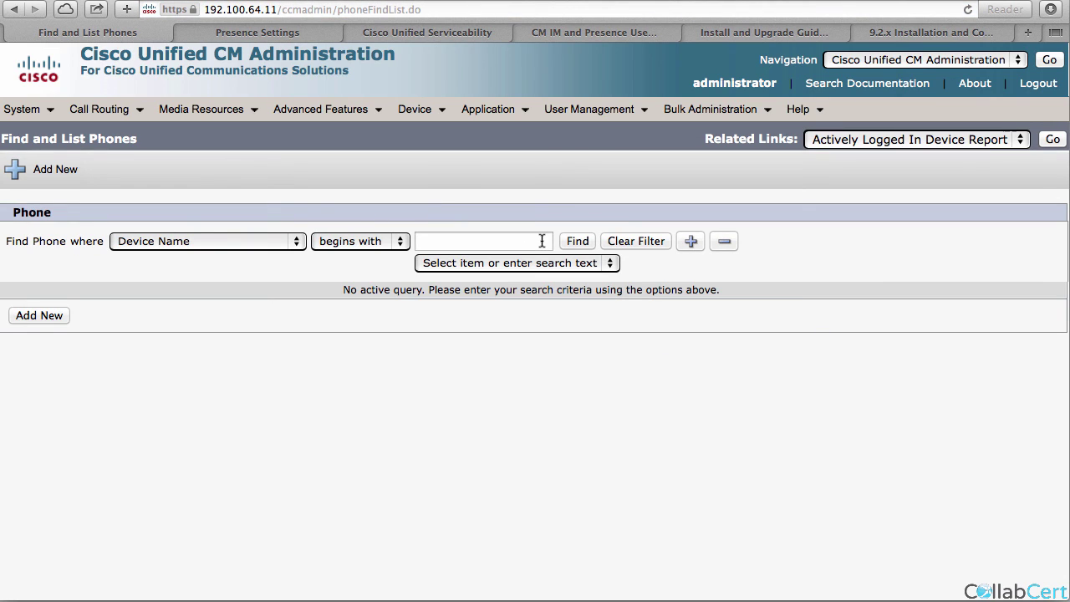
{"action": "left_click", "coordinate": [577, 240]}
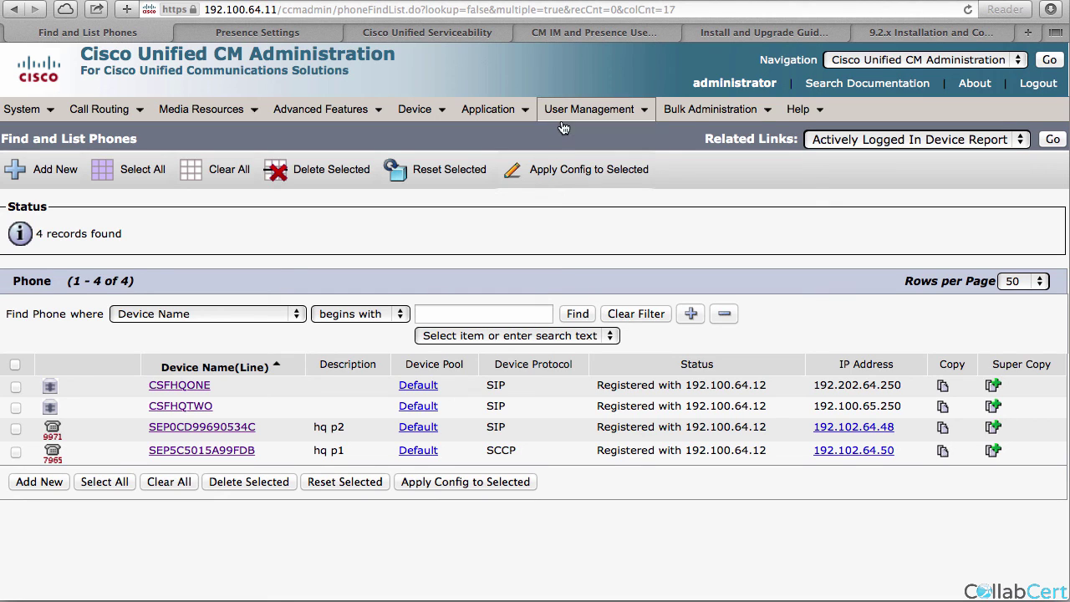
{"action": "mouse_move", "coordinate": [565, 123]}
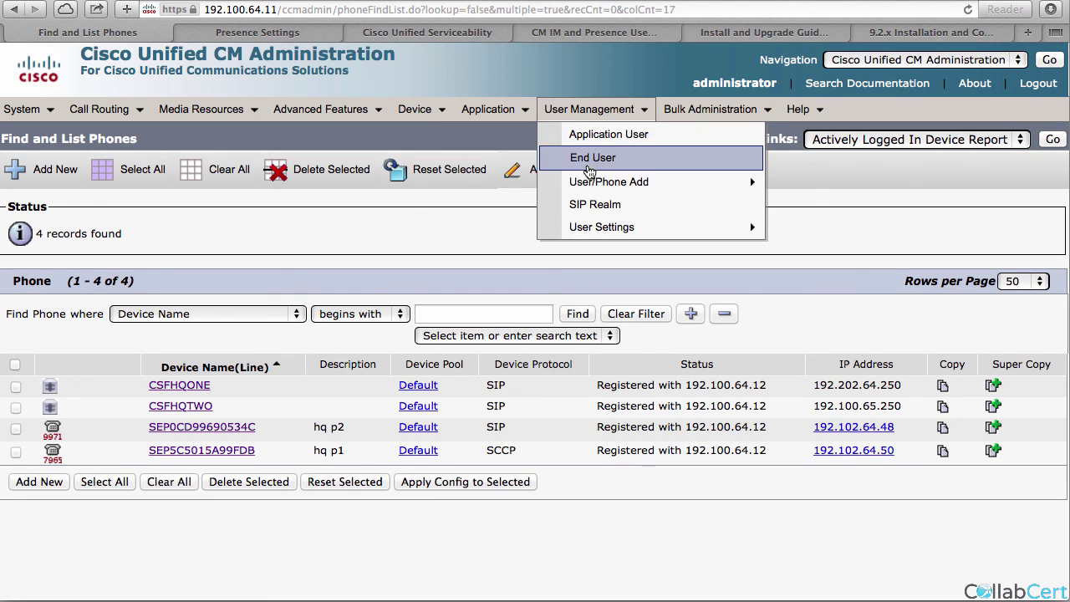
{"action": "mouse_move", "coordinate": [418, 109]}
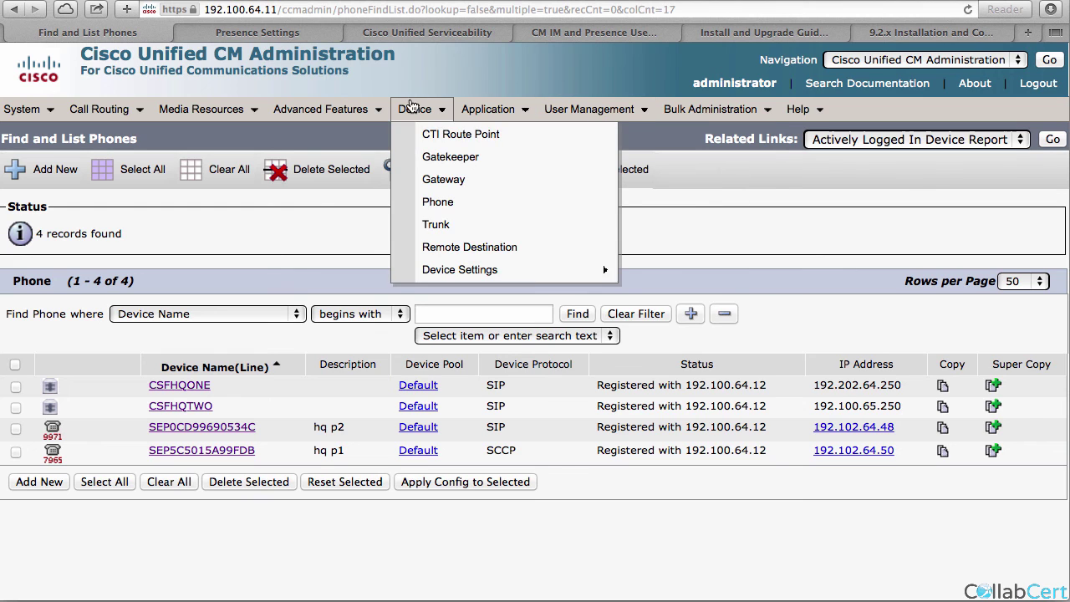
{"action": "mouse_move", "coordinate": [468, 272]}
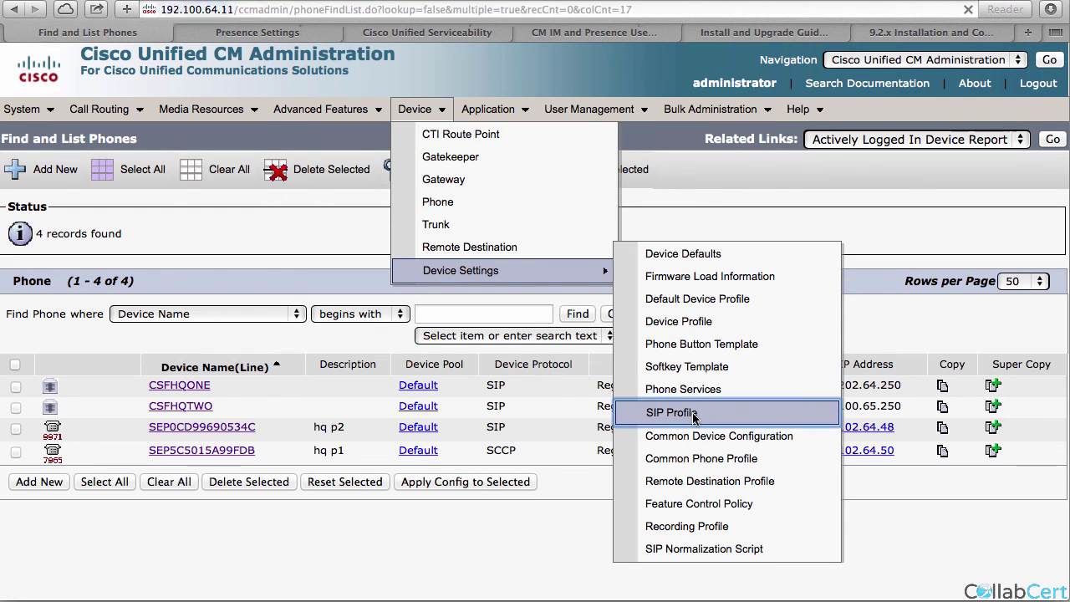
{"action": "left_click", "coordinate": [691, 409]}
Copy Standard SIP Profile as 'bfcp' with Allow Presentation Sharing using BFCP checked, and save.
{"action": "left_click", "coordinate": [484, 242]}
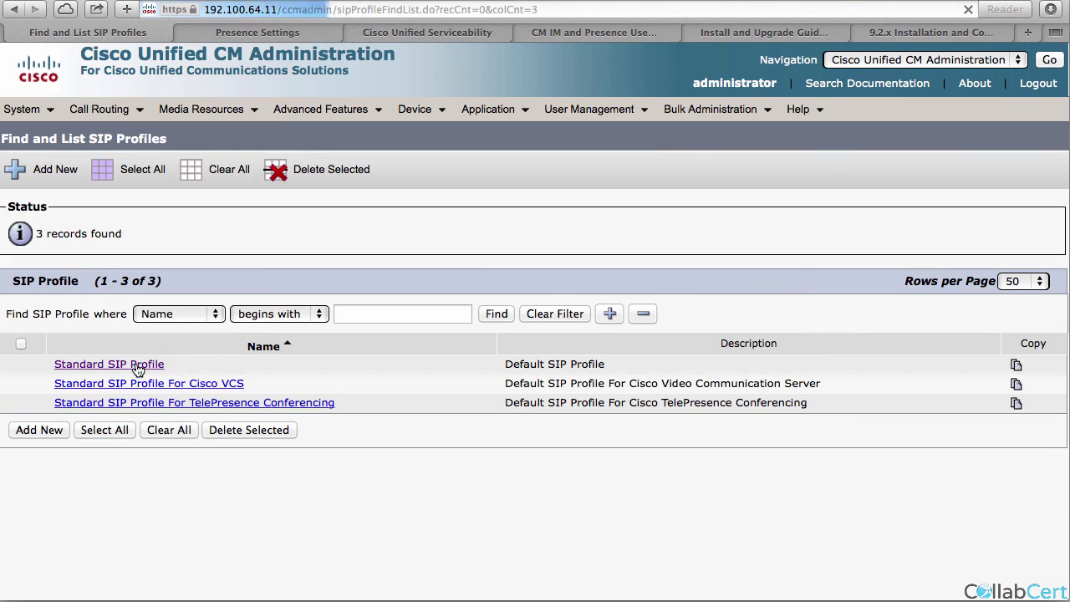
{"action": "left_click", "coordinate": [138, 366]}
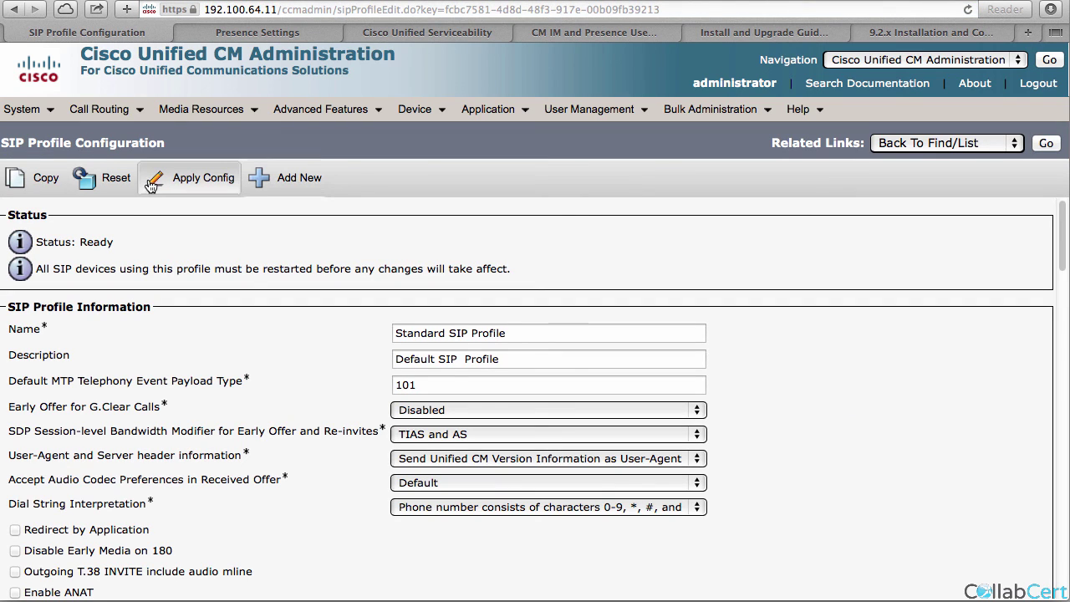
{"action": "left_click", "coordinate": [32, 178]}
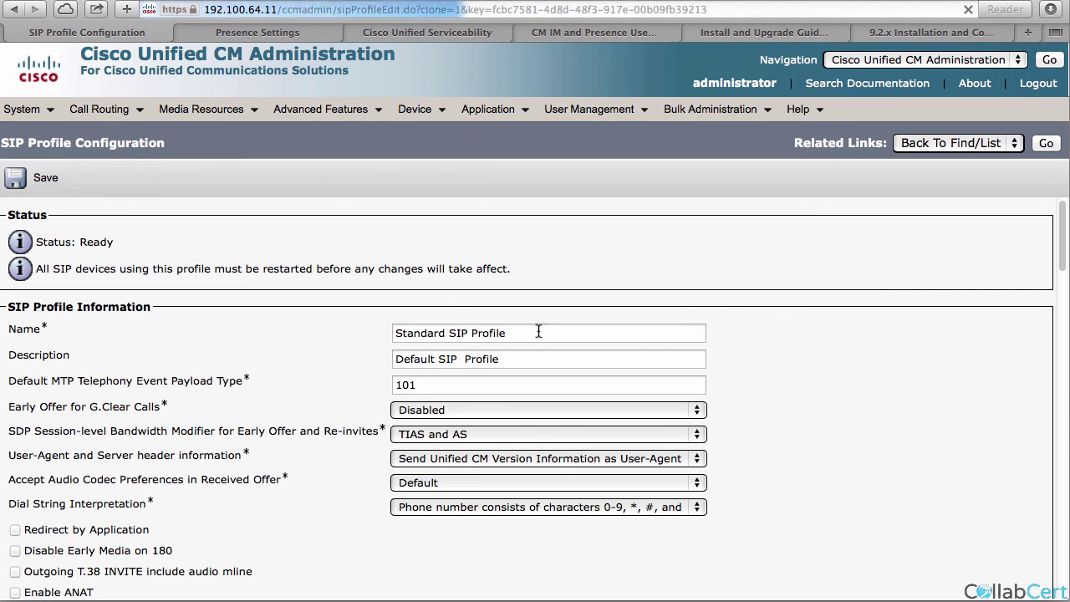
{"action": "triple_click", "coordinate": [428, 339]}
{"action": "type", "text": "bfcp"}
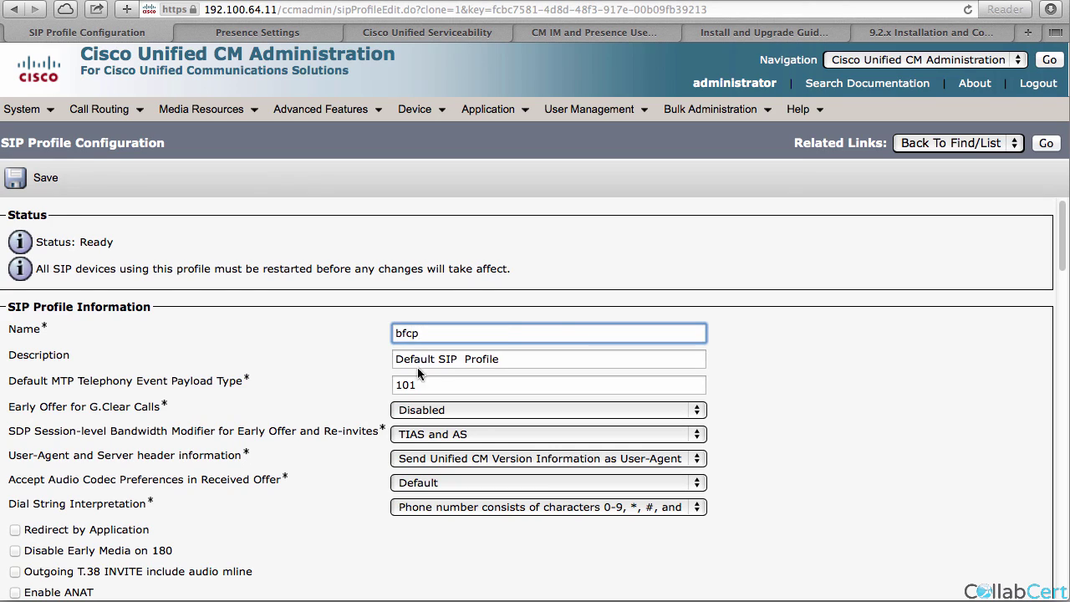
{"action": "scroll", "coordinate": [449, 384], "scroll_direction": "down", "scroll_amount": 20}
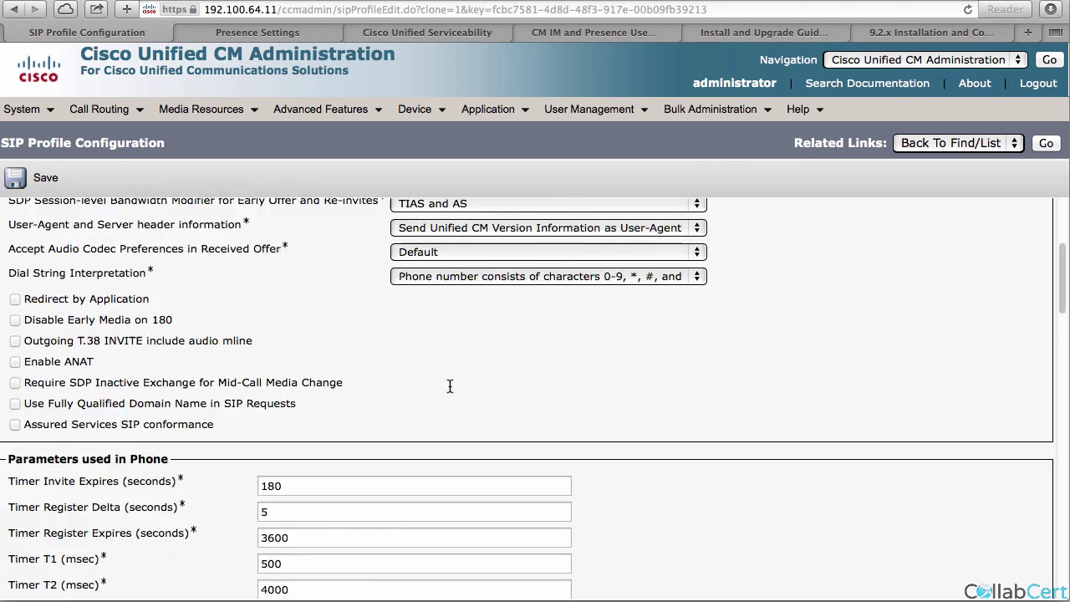
{"action": "scroll", "coordinate": [449, 391], "scroll_direction": "down", "scroll_amount": 2}
{"action": "scroll", "coordinate": [431, 389], "scroll_direction": "up", "scroll_amount": 4}
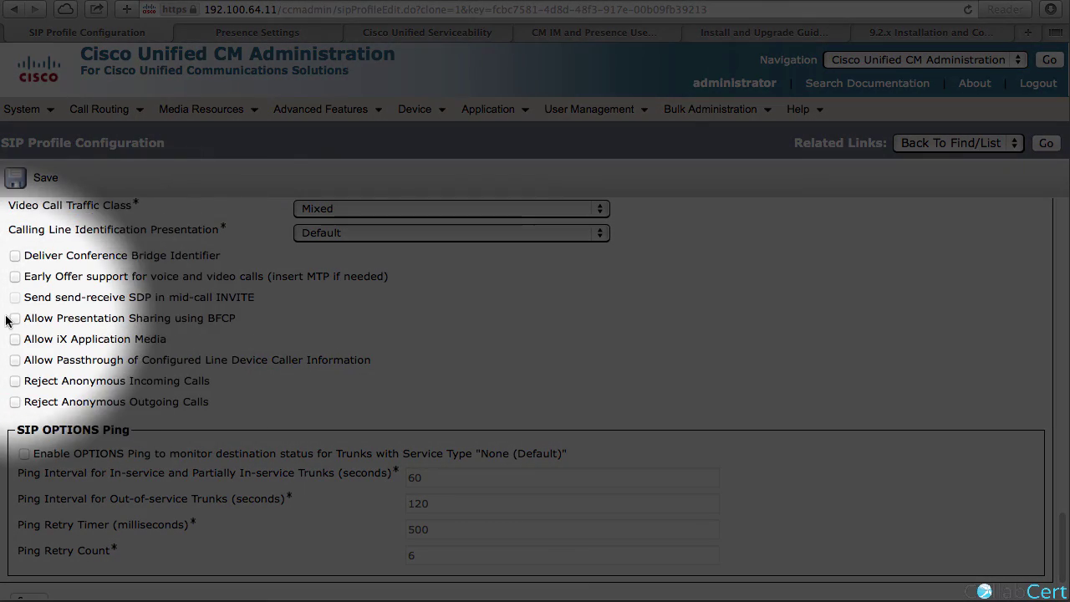
{"action": "left_click", "coordinate": [15, 318]}
{"action": "left_click", "coordinate": [37, 176]}
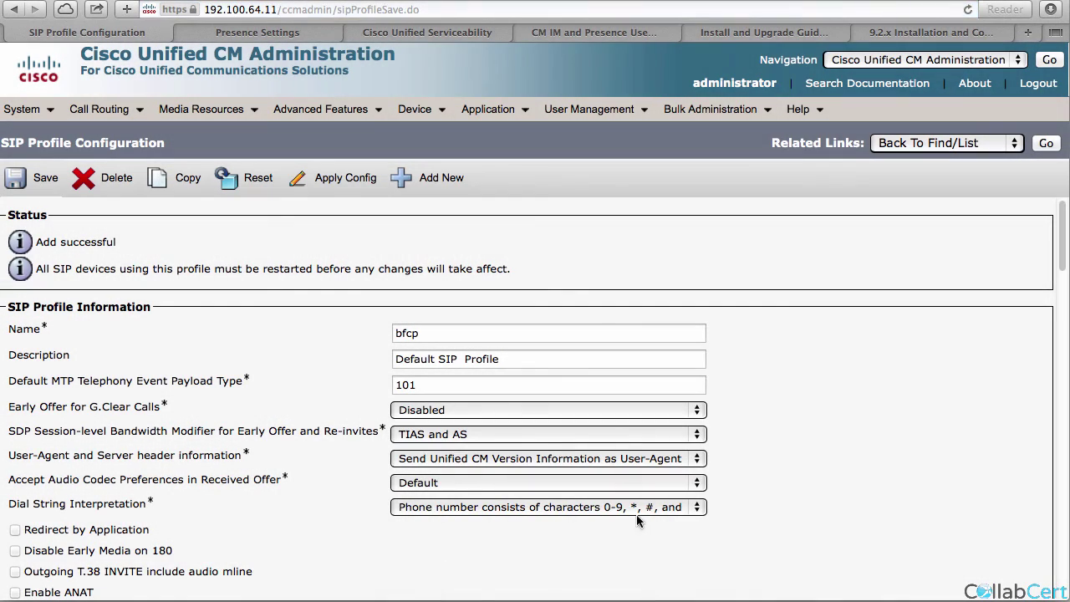
Set CSFHQONE's SIP profile to bfcp and save.
{"action": "mouse_move", "coordinate": [422, 111]}
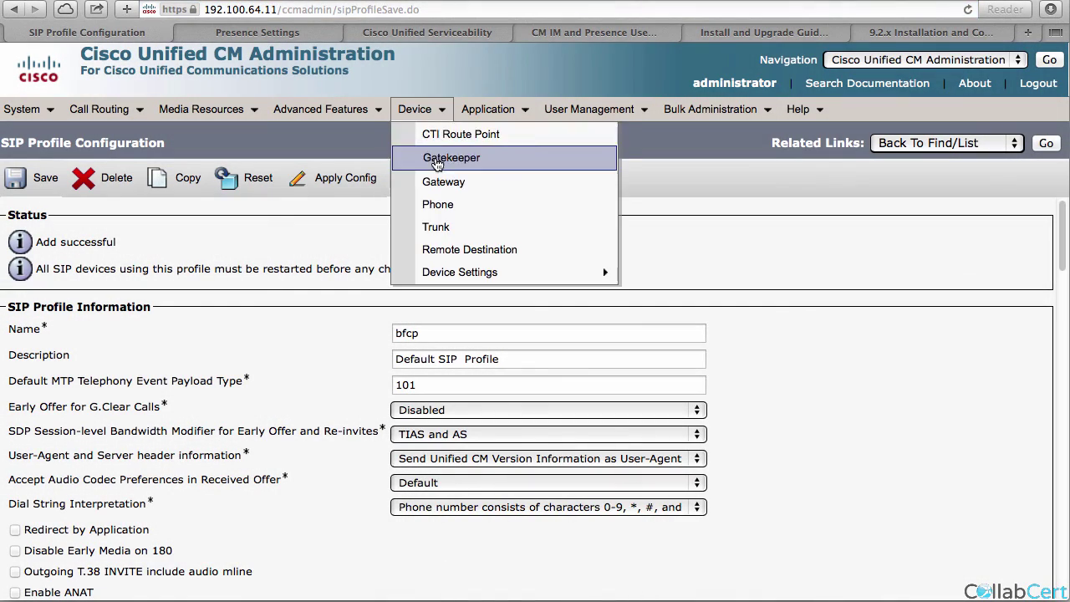
{"action": "left_click", "coordinate": [444, 204]}
{"action": "left_click", "coordinate": [578, 241]}
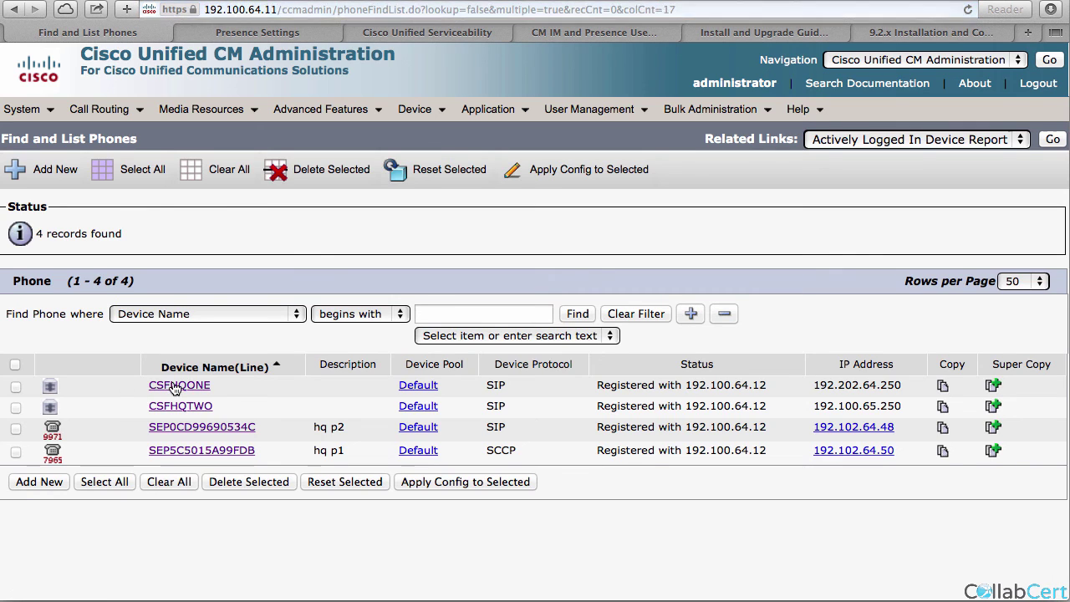
{"action": "left_click", "coordinate": [176, 386]}
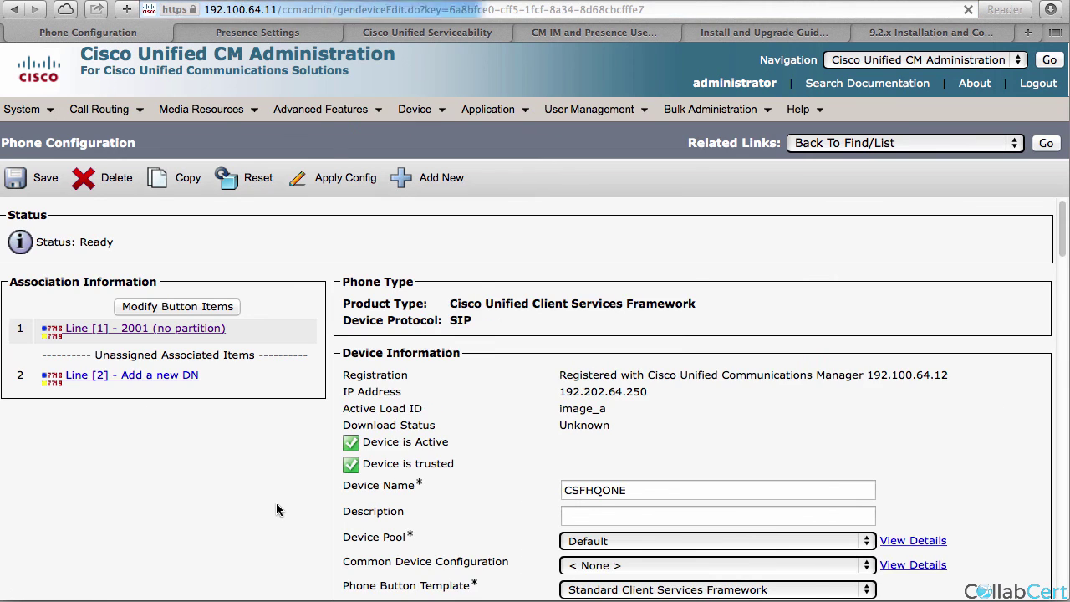
{"action": "scroll", "coordinate": [495, 500], "scroll_direction": "down", "scroll_amount": 5}
{"action": "scroll", "coordinate": [496, 493], "scroll_direction": "down", "scroll_amount": 10}
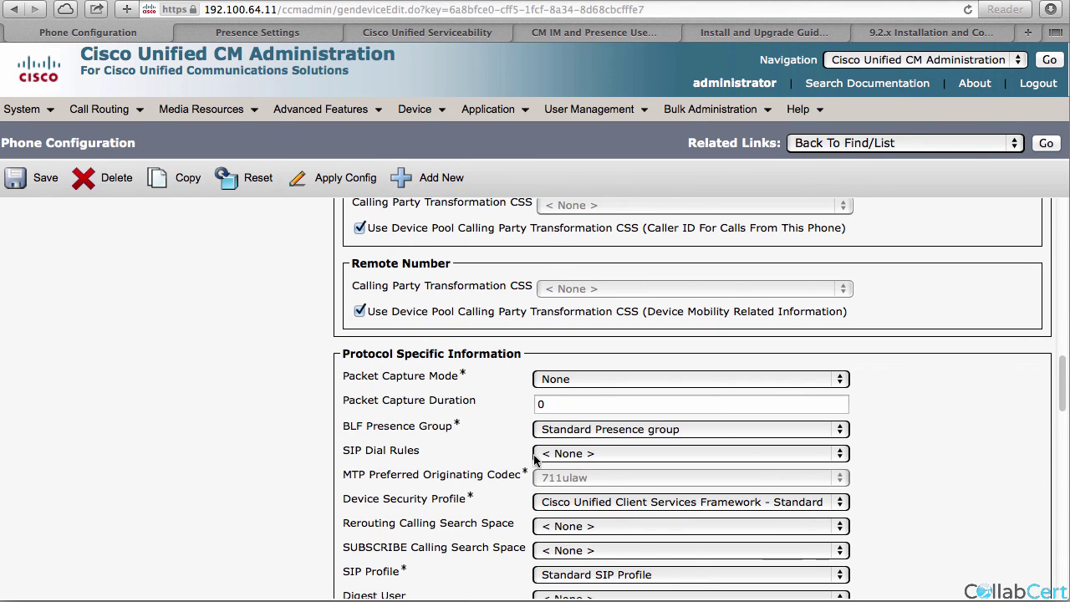
{"action": "scroll", "coordinate": [539, 456], "scroll_direction": "down", "scroll_amount": 1}
{"action": "left_click", "coordinate": [542, 539]}
{"action": "key", "text": "b"}
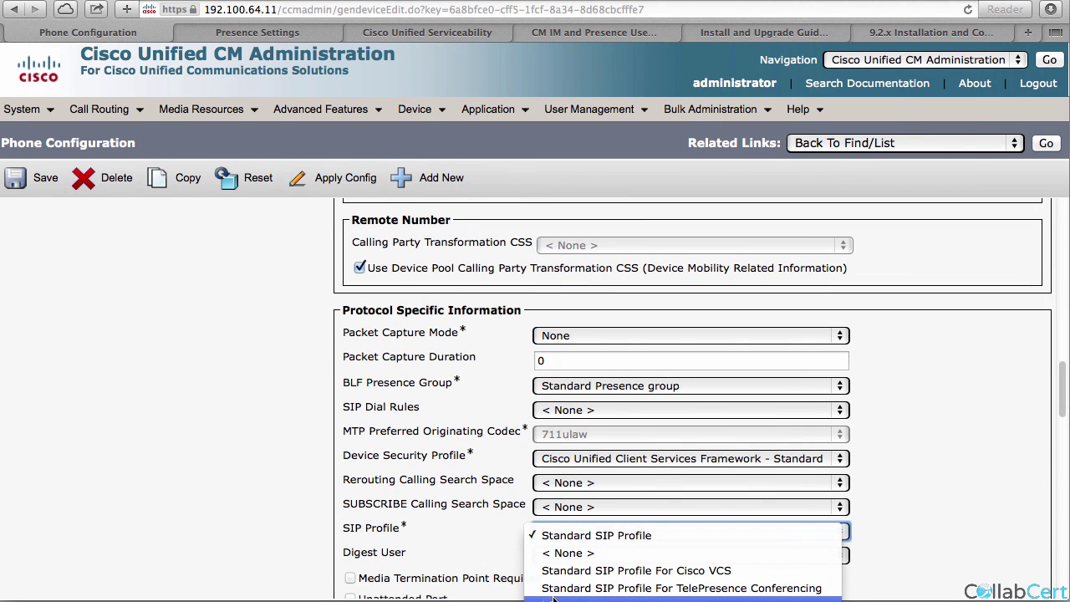
{"action": "key", "text": "Return"}
{"action": "left_click", "coordinate": [42, 183]}
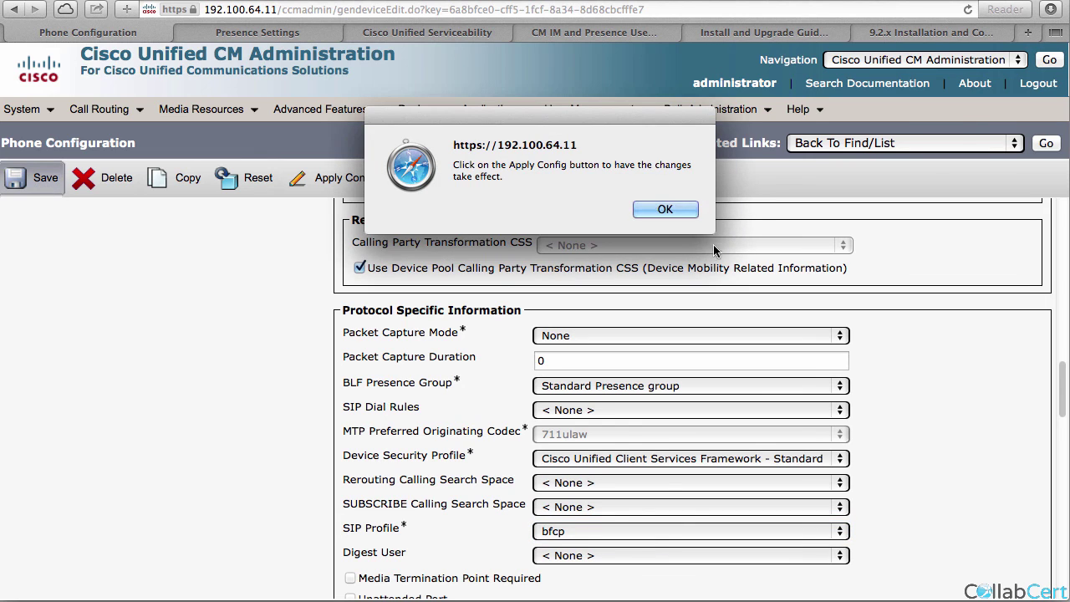
{"action": "left_click", "coordinate": [665, 209]}
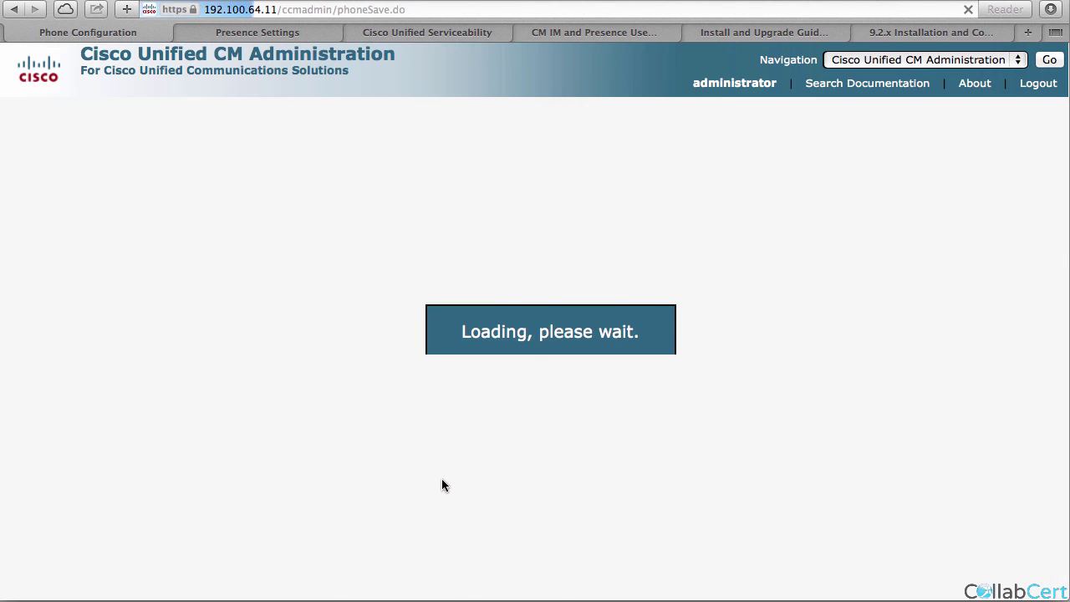
Set CSFHQTWO's SIP profile to bfcp and save.
{"action": "left_click", "coordinate": [1045, 144]}
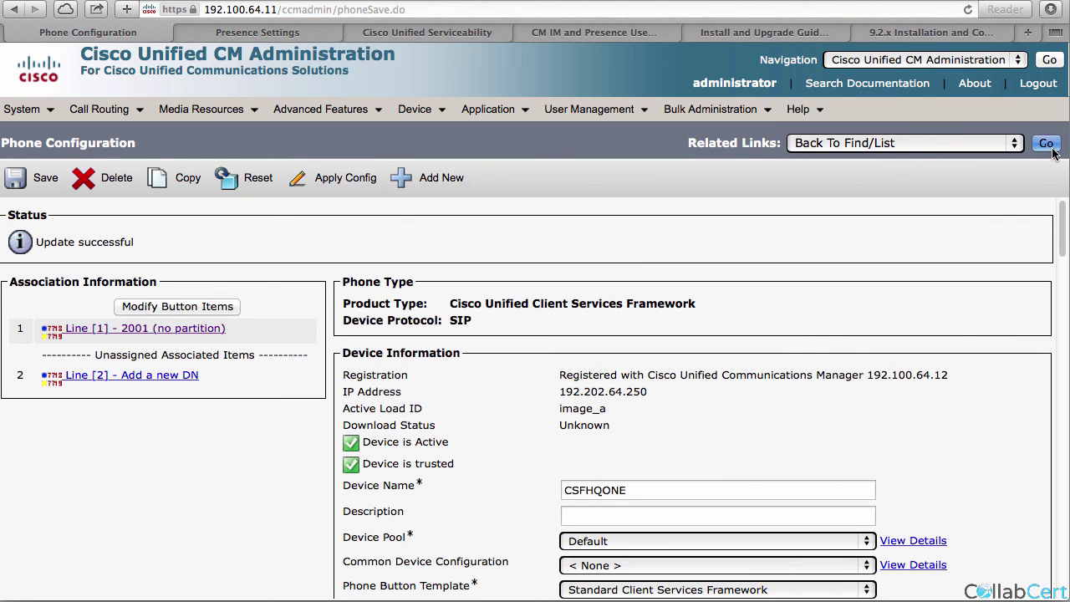
{"action": "left_click", "coordinate": [578, 242]}
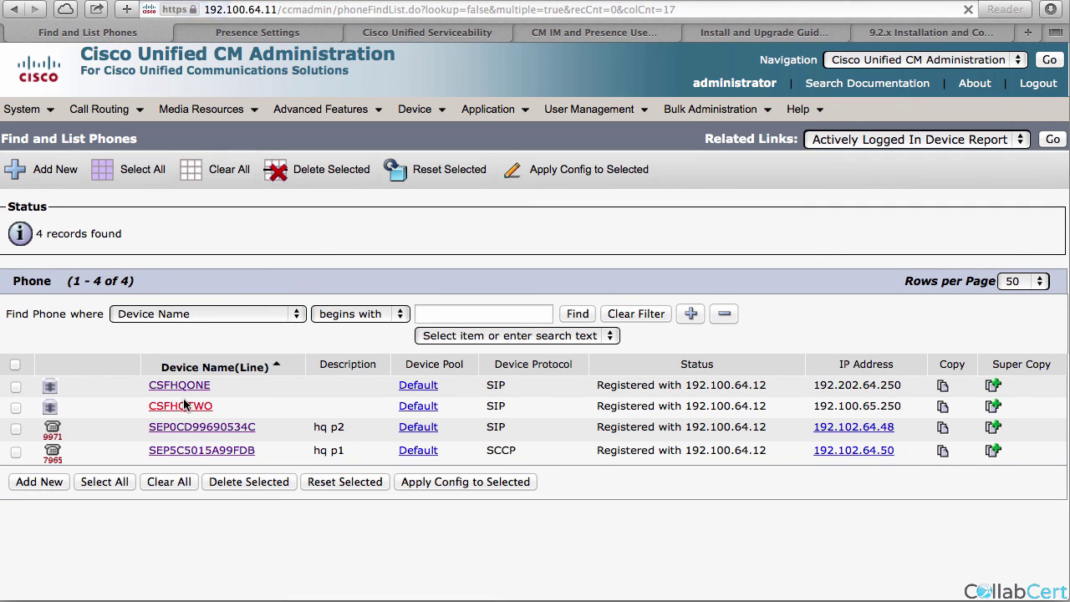
{"action": "left_click", "coordinate": [184, 404]}
{"action": "scroll", "coordinate": [491, 523], "scroll_direction": "down", "scroll_amount": 20}
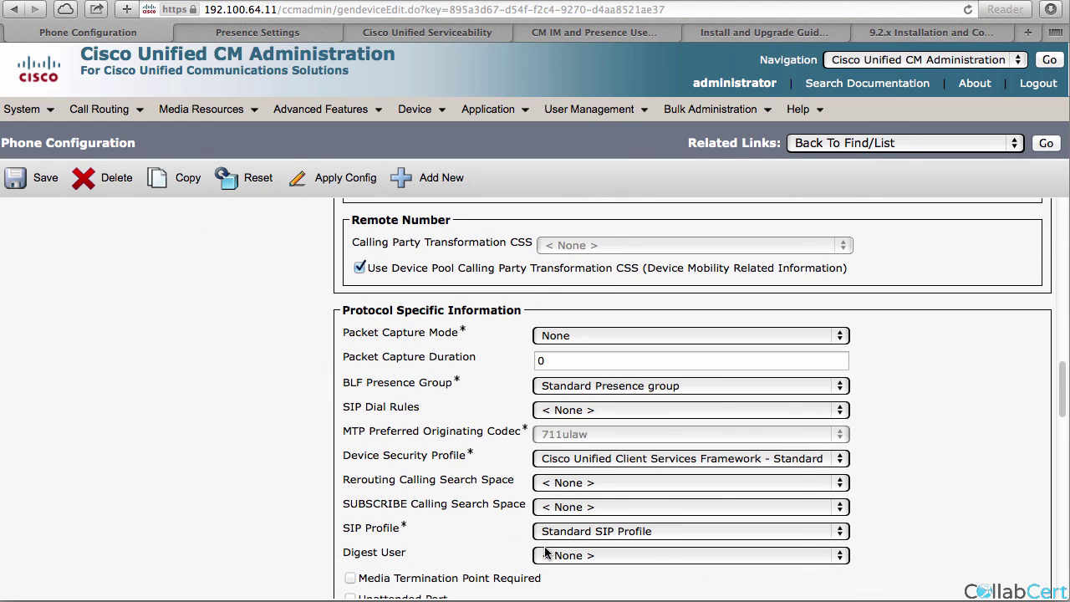
{"action": "left_click", "coordinate": [548, 533]}
{"action": "left_click", "coordinate": [585, 595]}
{"action": "left_click", "coordinate": [33, 178]}
{"action": "left_click", "coordinate": [664, 209]}
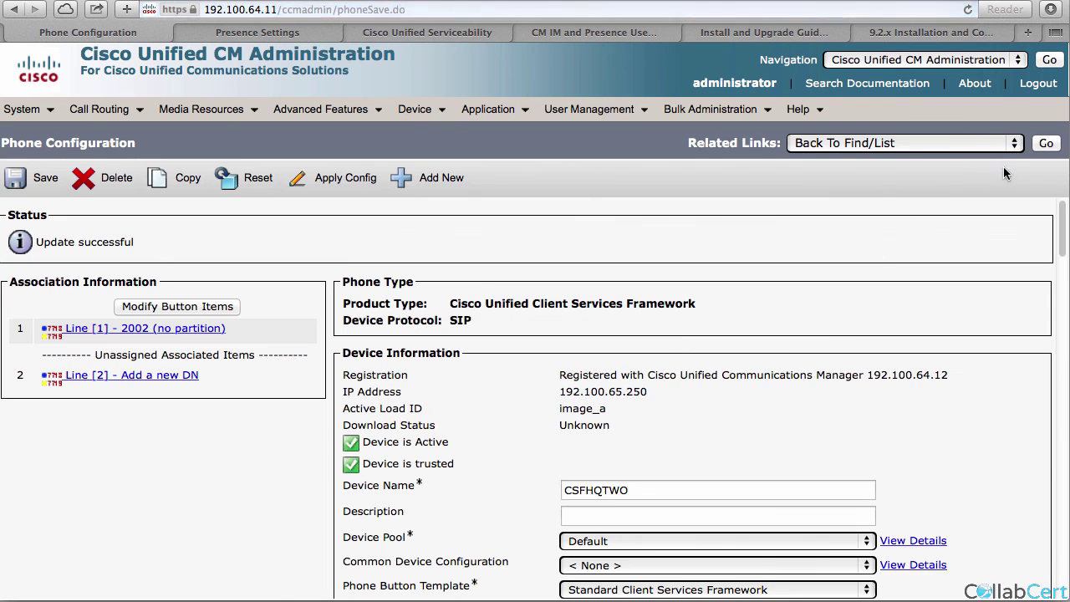
Reset CSFHQONE and CSFHQTWO together, then call the other user from Jabber.
{"action": "left_click", "coordinate": [1046, 143]}
{"action": "left_click", "coordinate": [578, 244]}
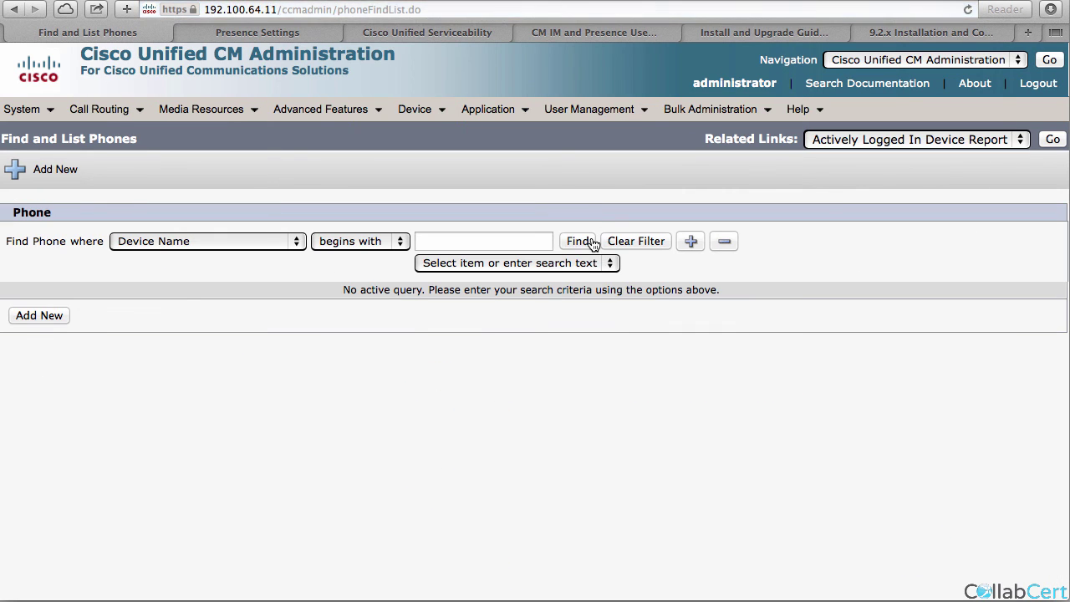
{"action": "left_click", "coordinate": [16, 386]}
{"action": "left_click", "coordinate": [15, 407]}
{"action": "left_click", "coordinate": [354, 488]}
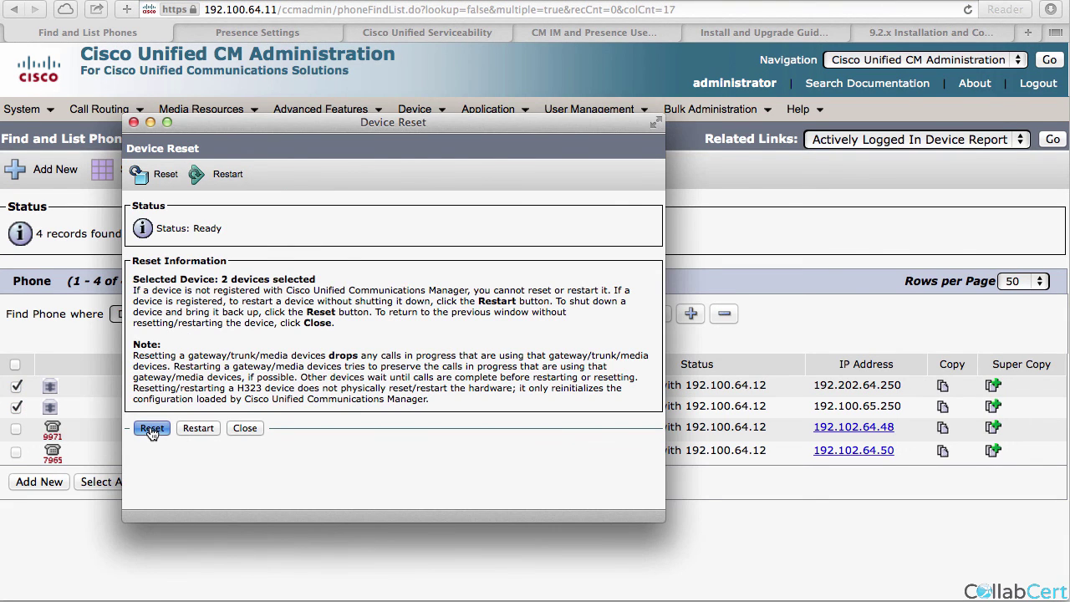
{"action": "left_click", "coordinate": [152, 428]}
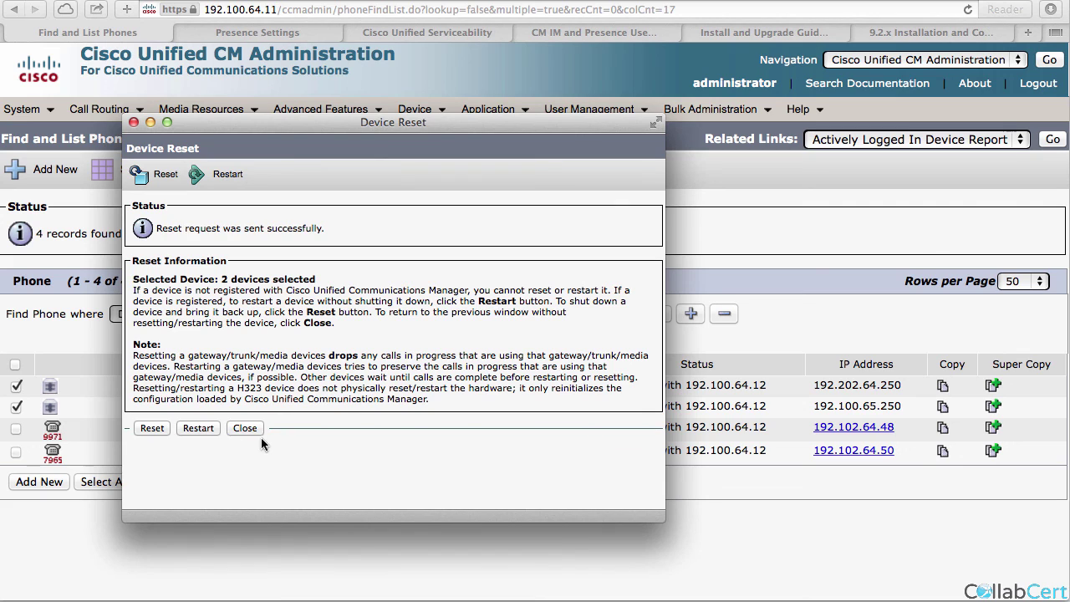
{"action": "left_click", "coordinate": [245, 428]}
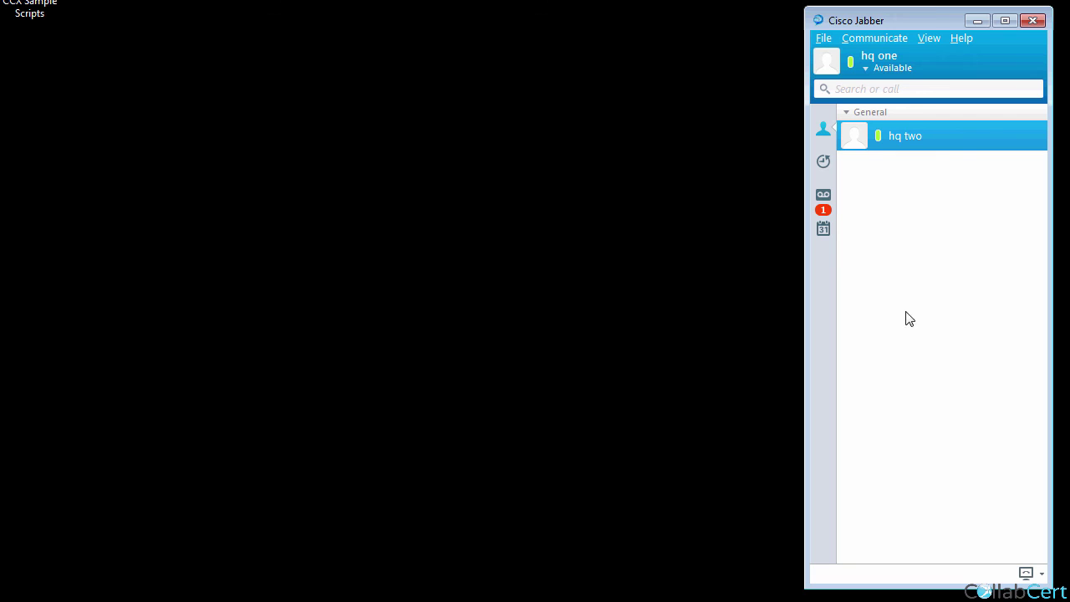
{"action": "mouse_move", "coordinate": [929, 132]}
{"action": "left_click", "coordinate": [1035, 135]}
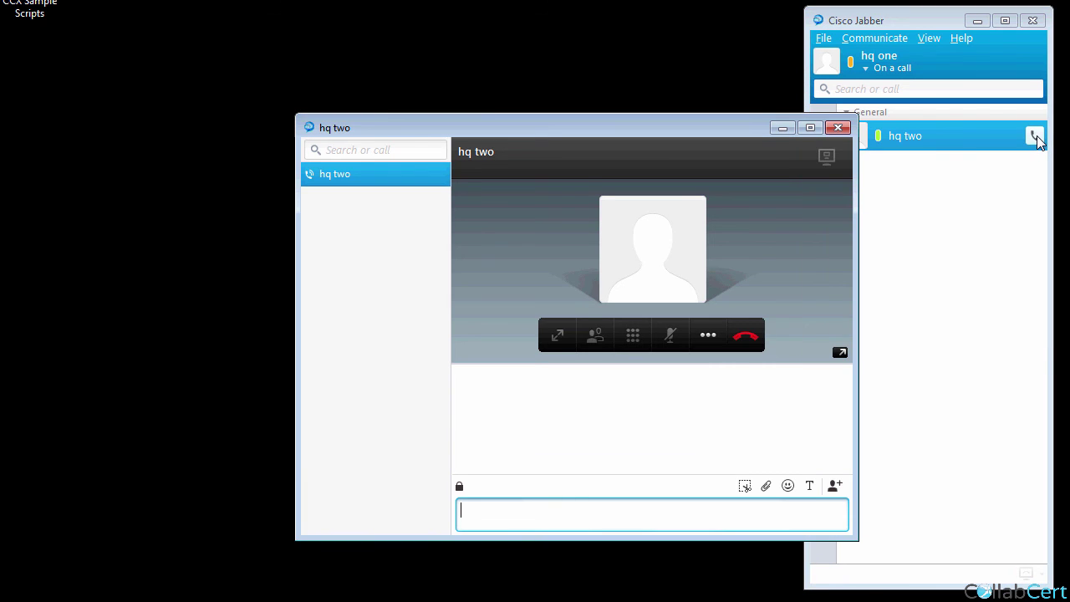